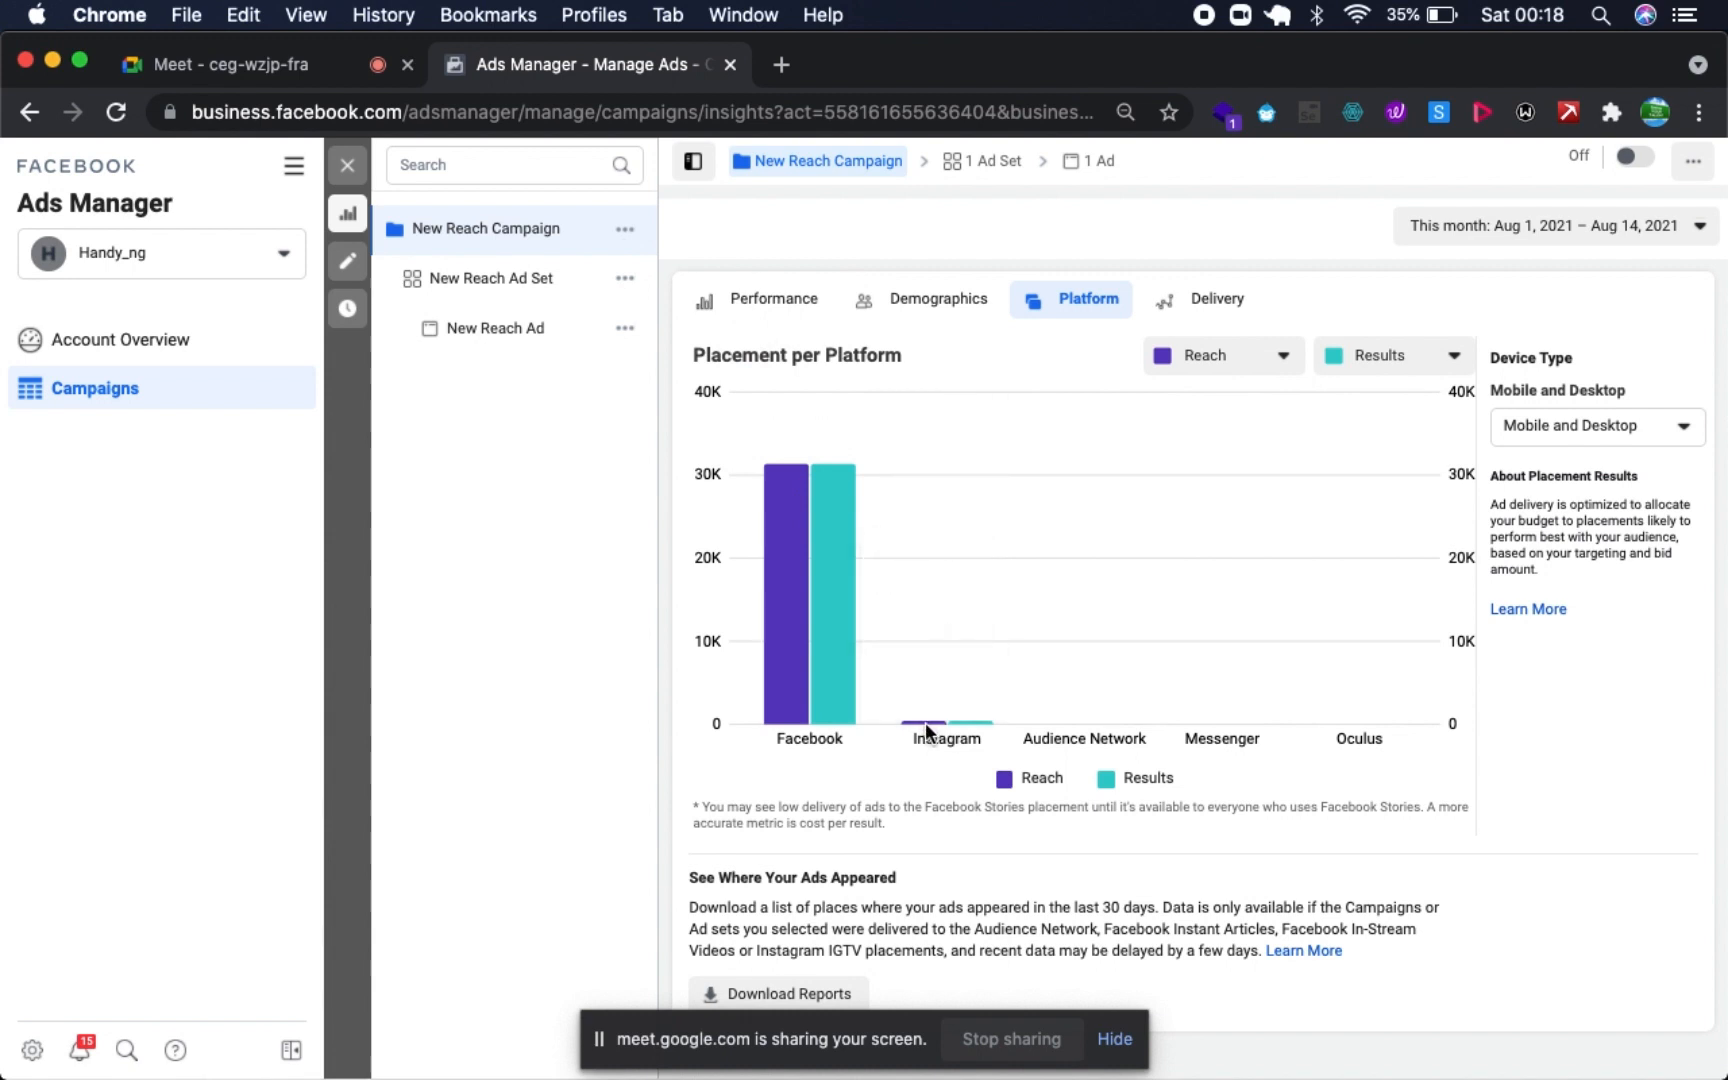
- Check the Instagram and Facebook figures in the placement-per-platform chart, and close the campaign insights
mouse_move(921, 730)
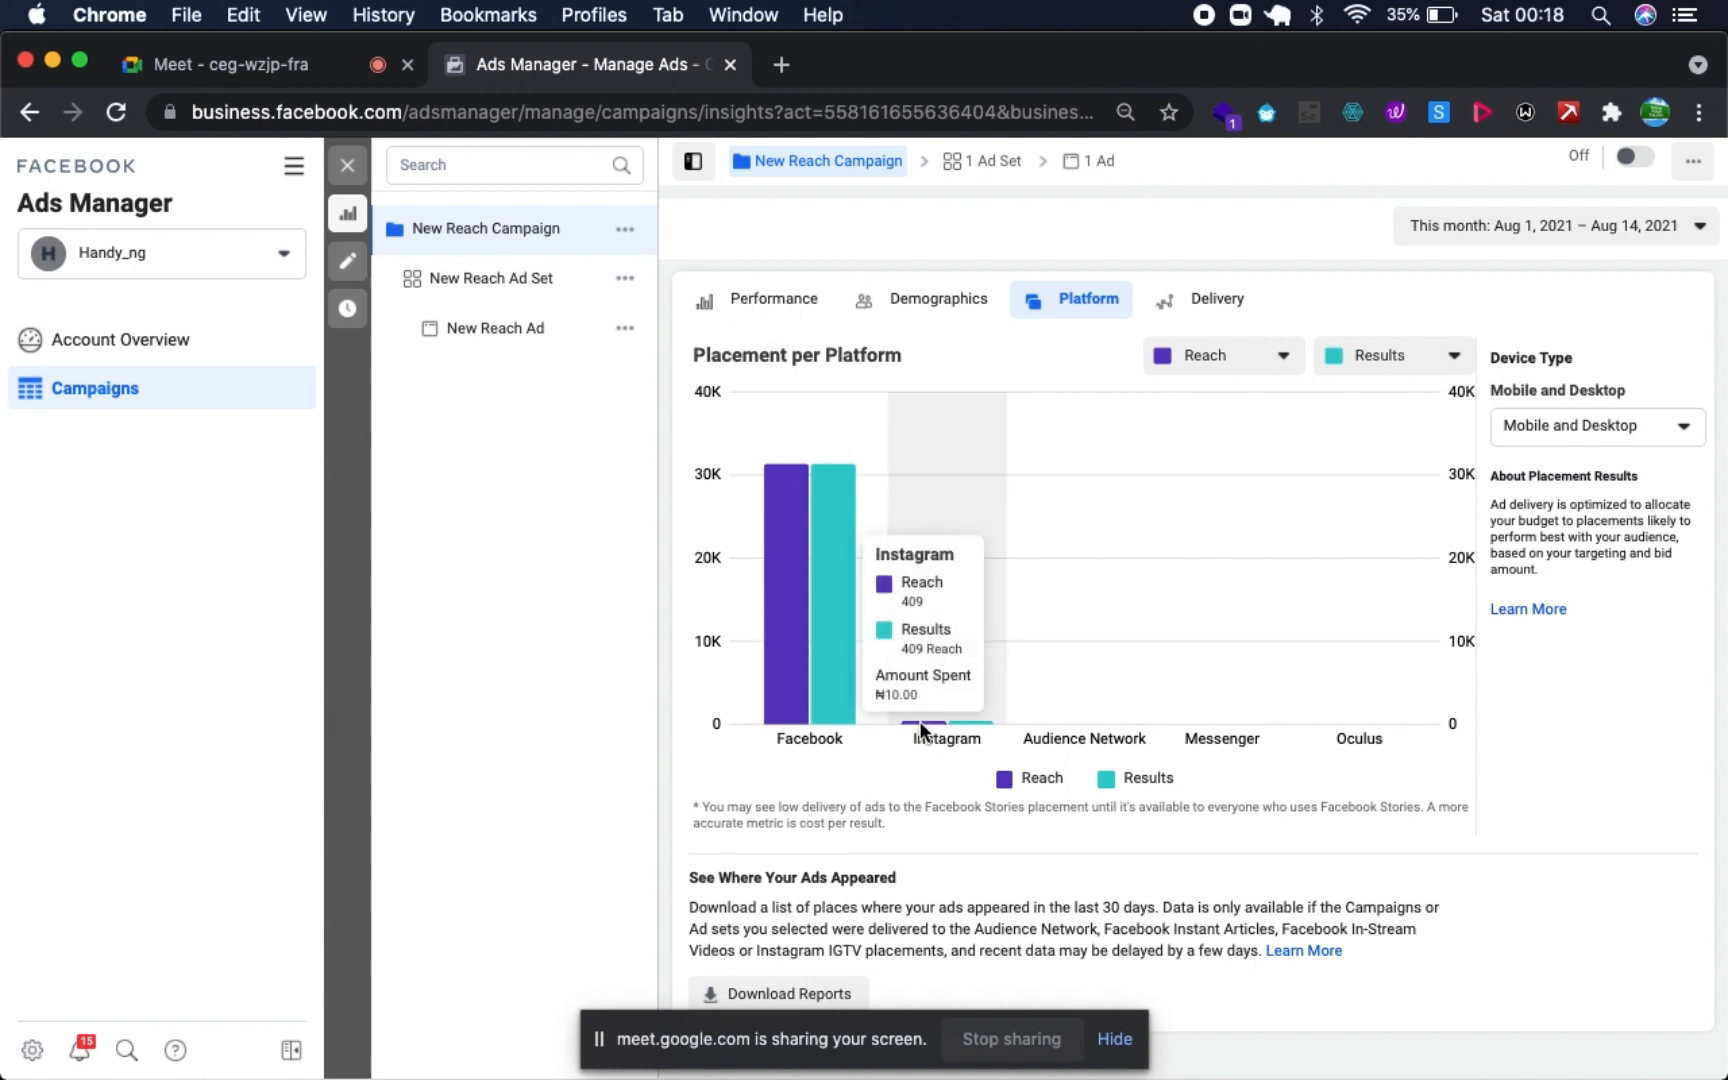
mouse_move(811, 607)
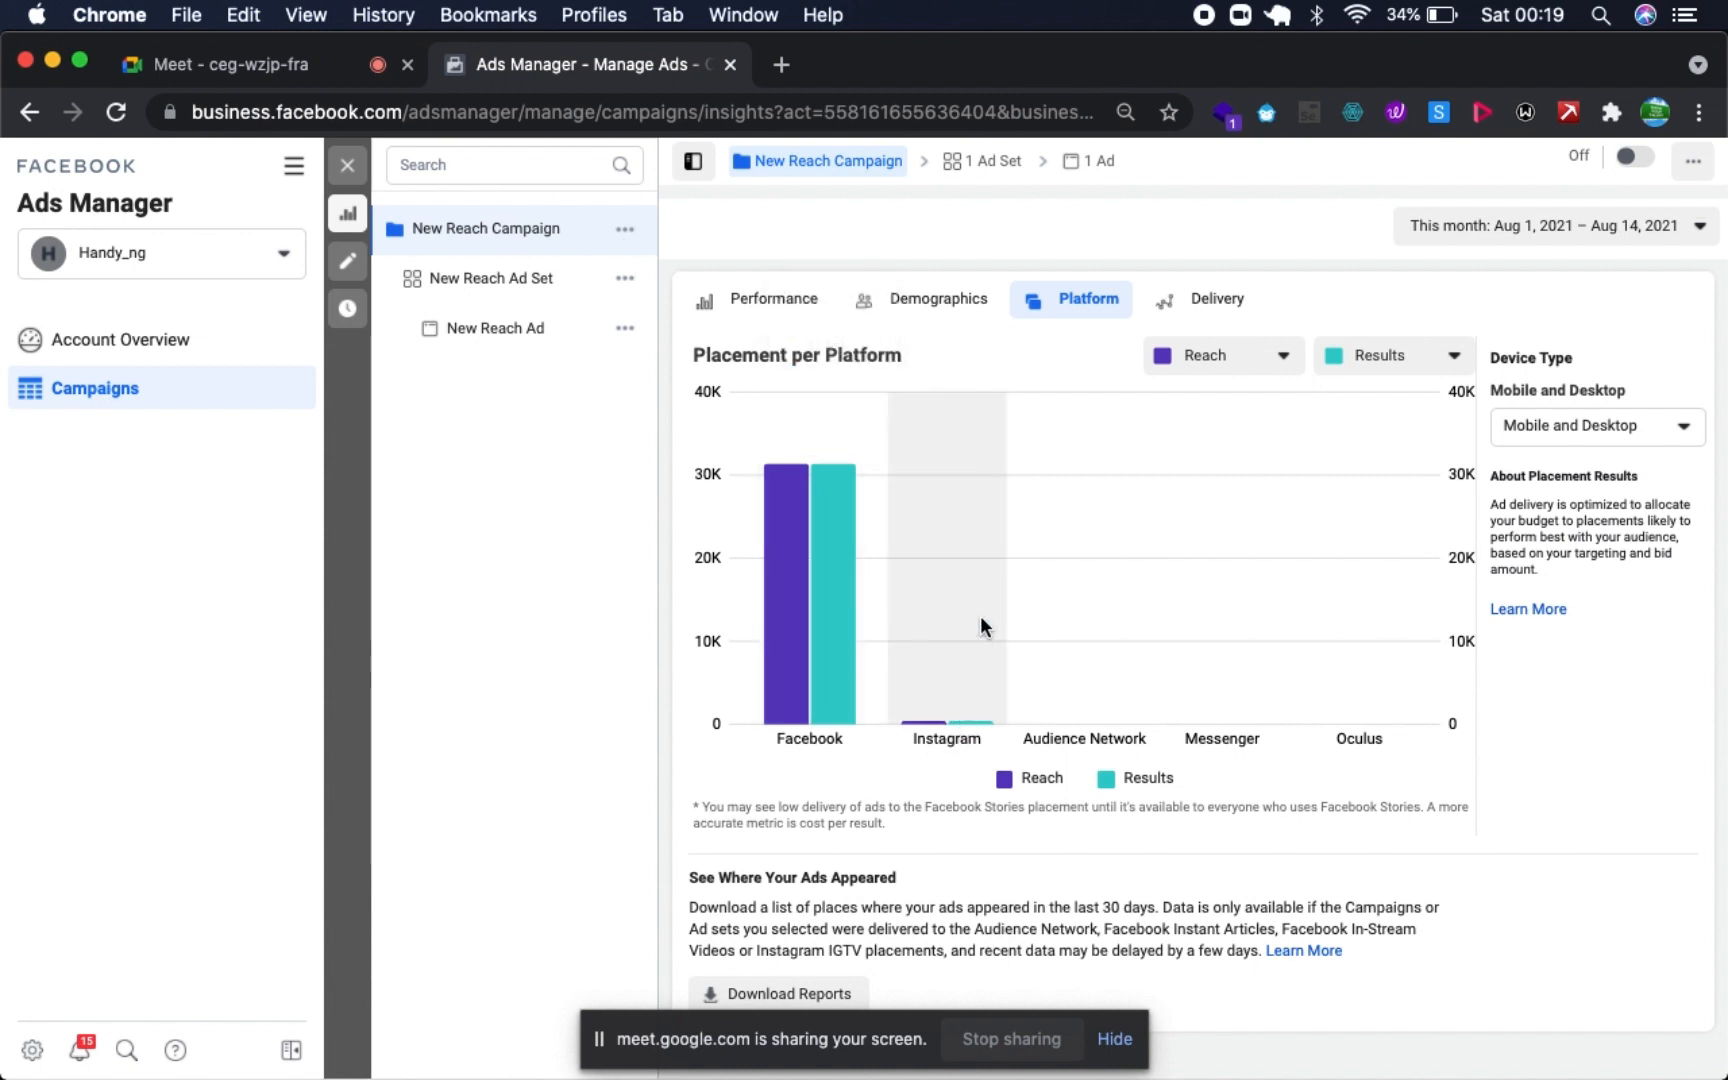
click(347, 165)
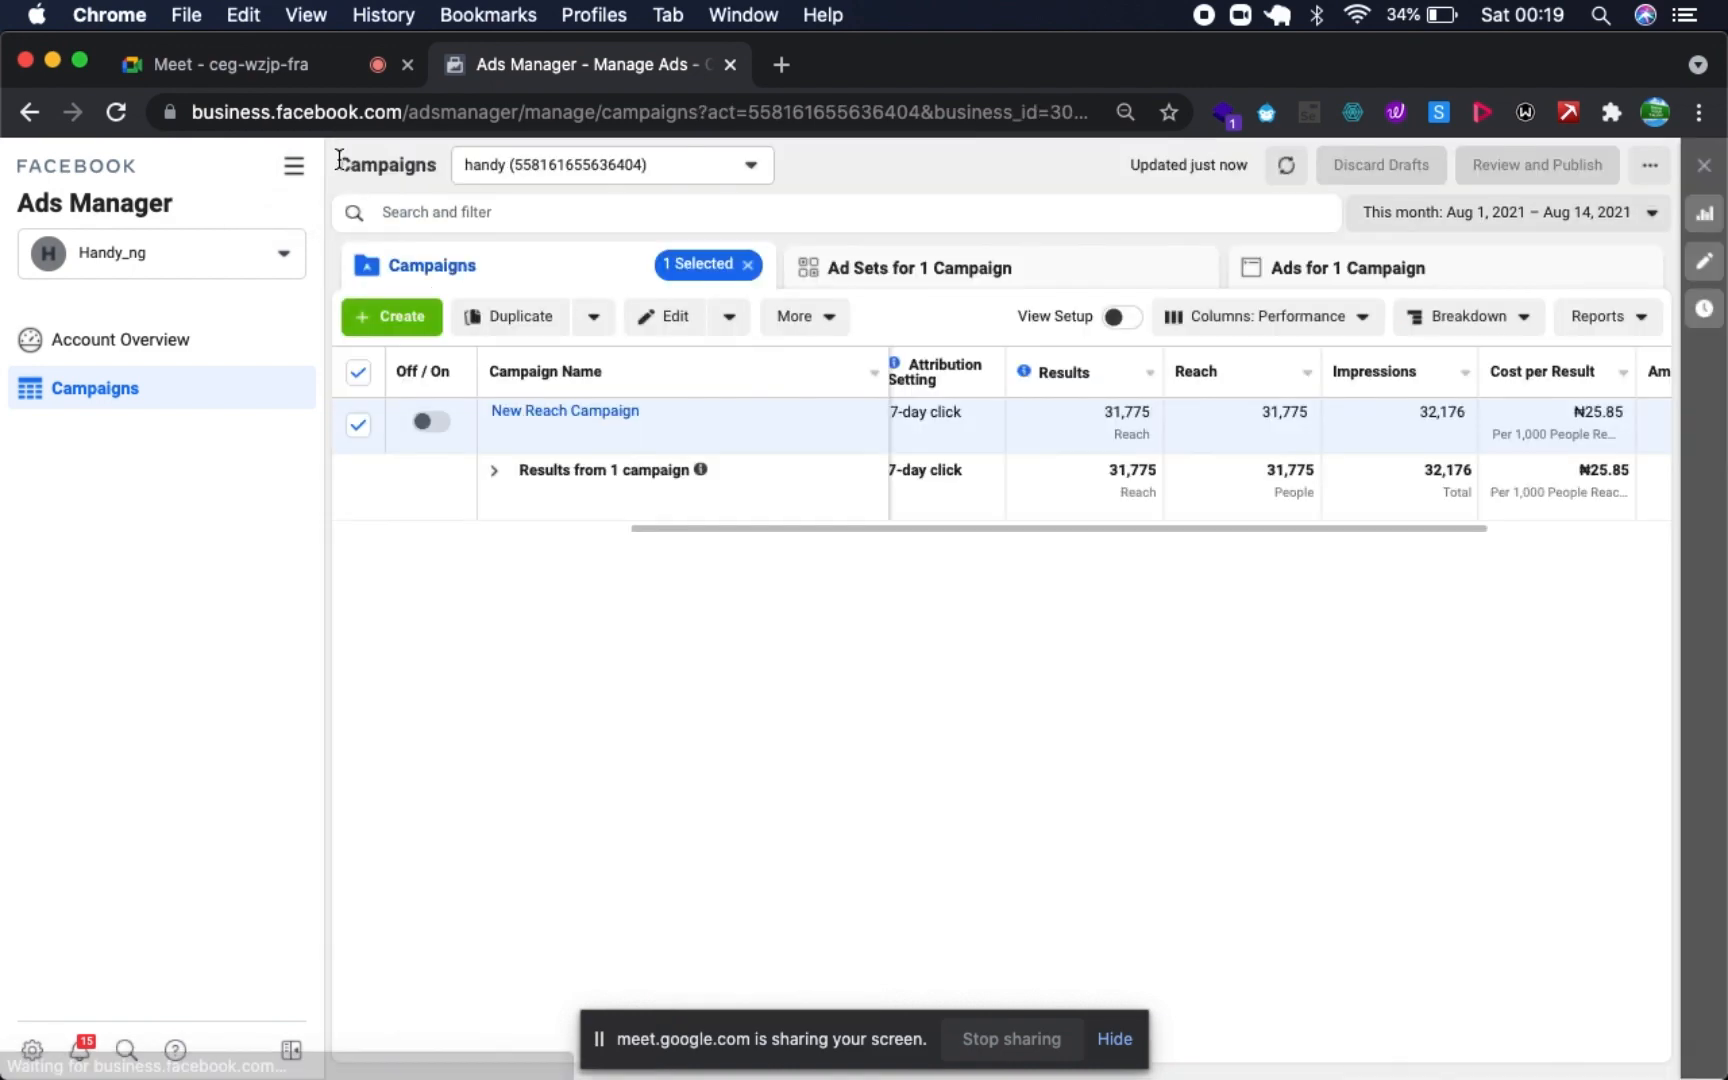
- Create a new campaign with the Reach objective
click(431, 314)
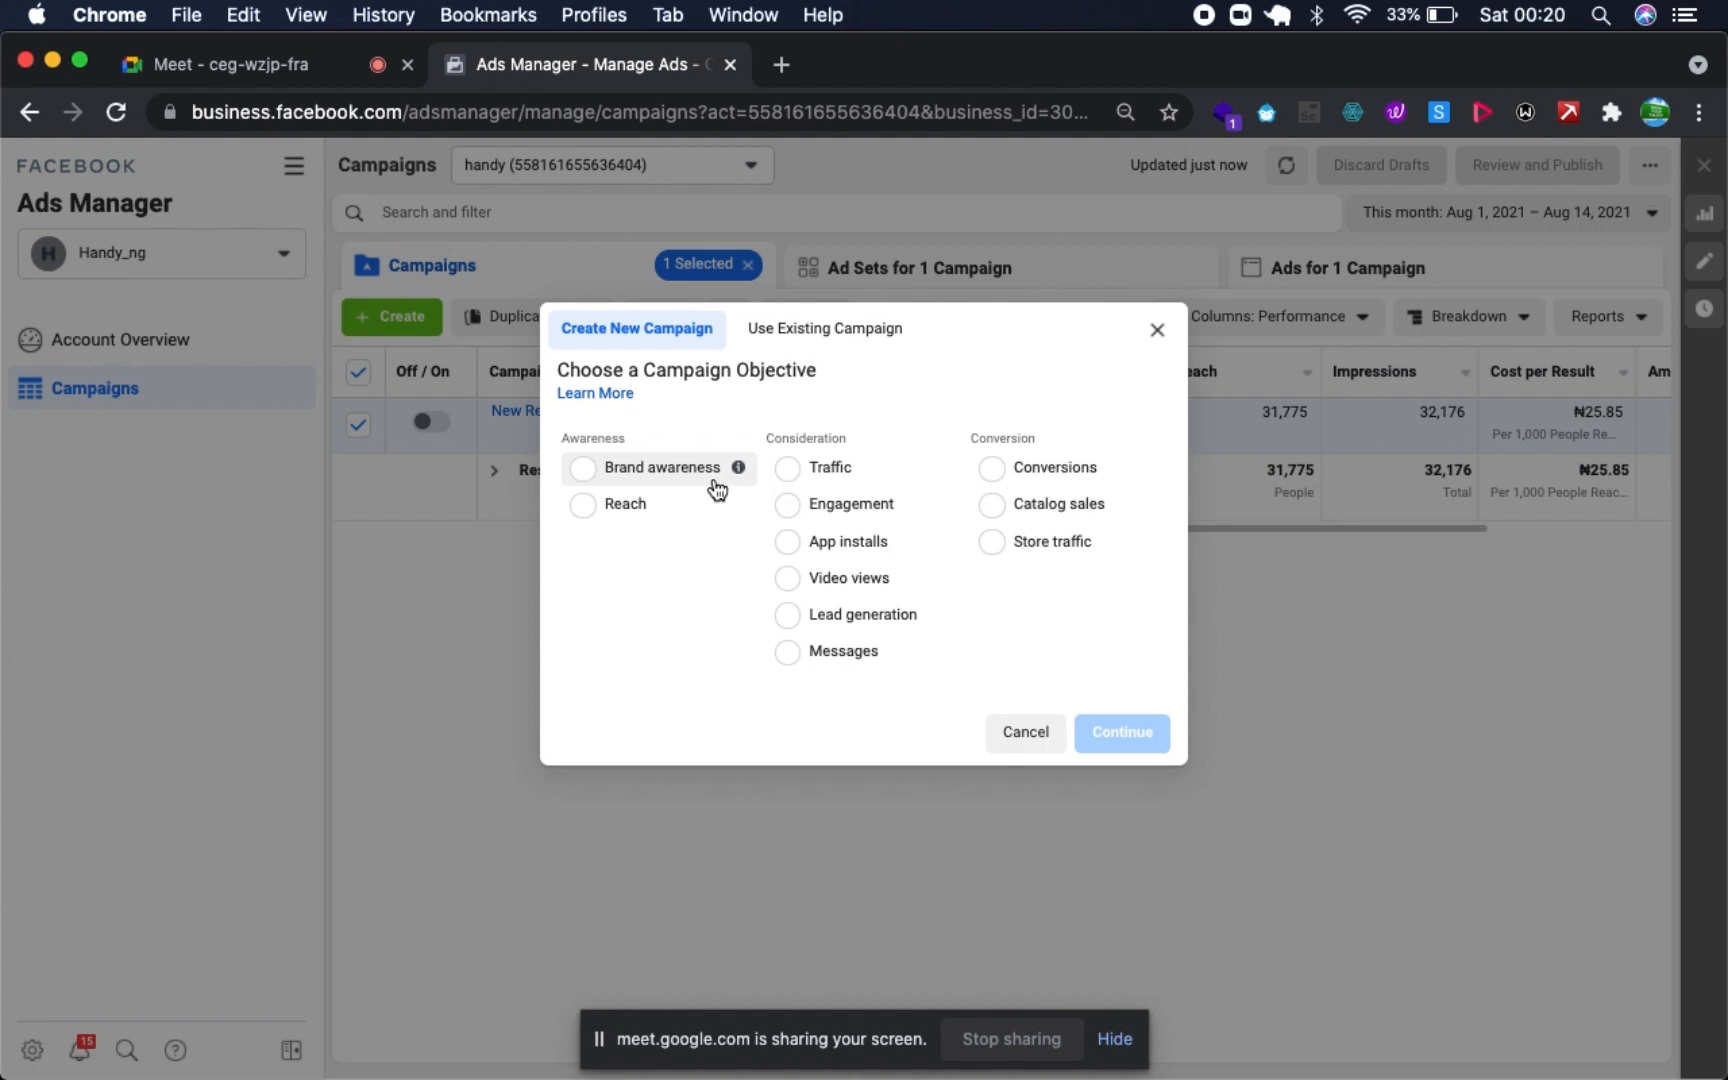
mouse_move(735, 472)
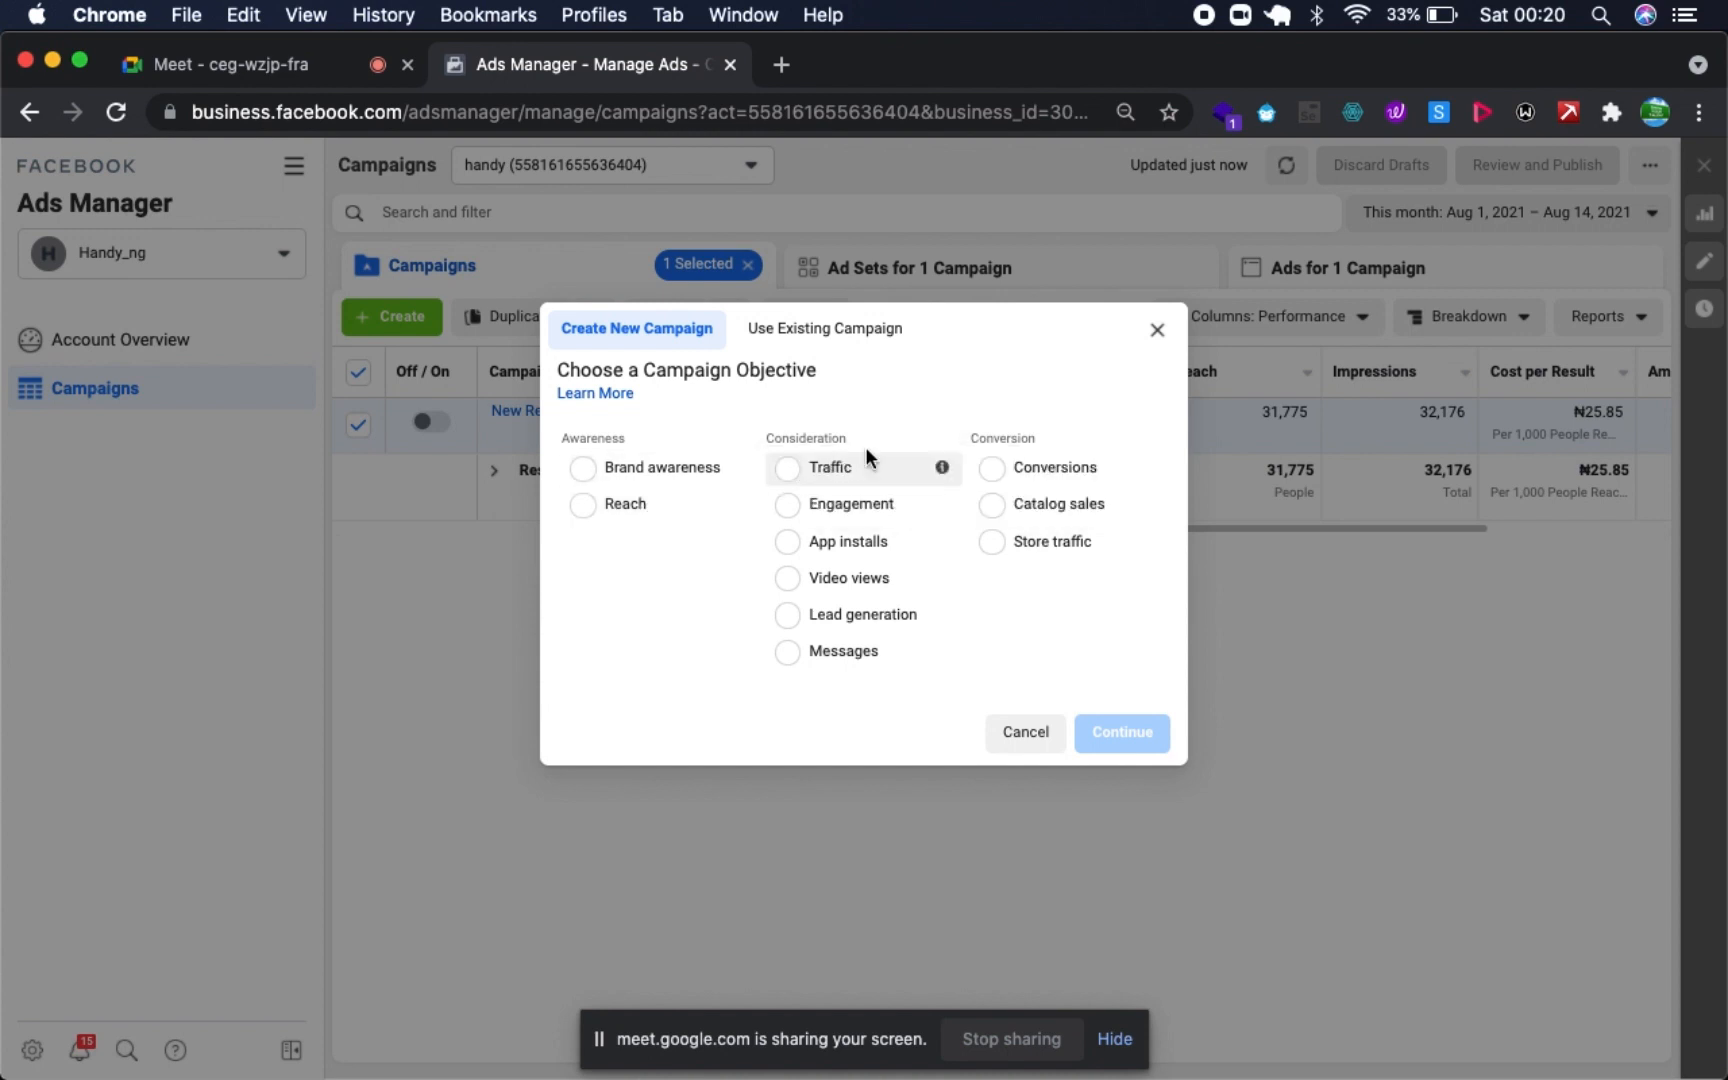
mouse_move(945, 476)
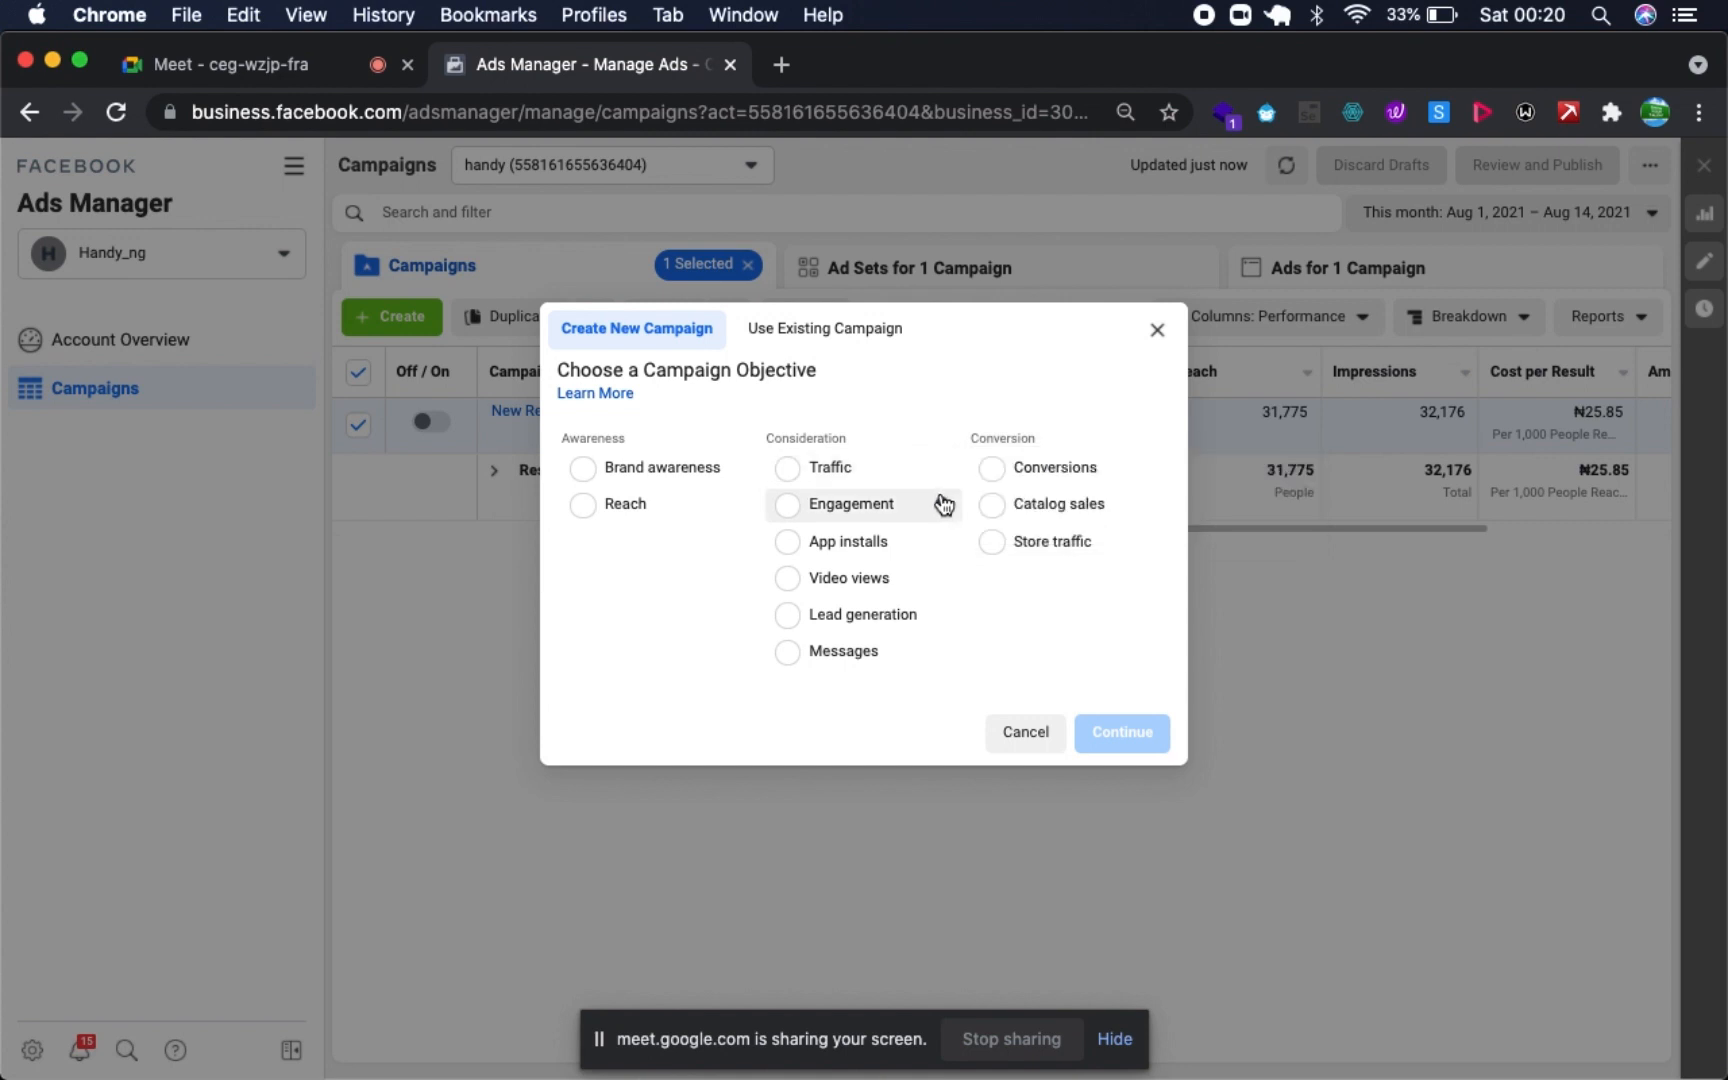
mouse_move(946, 514)
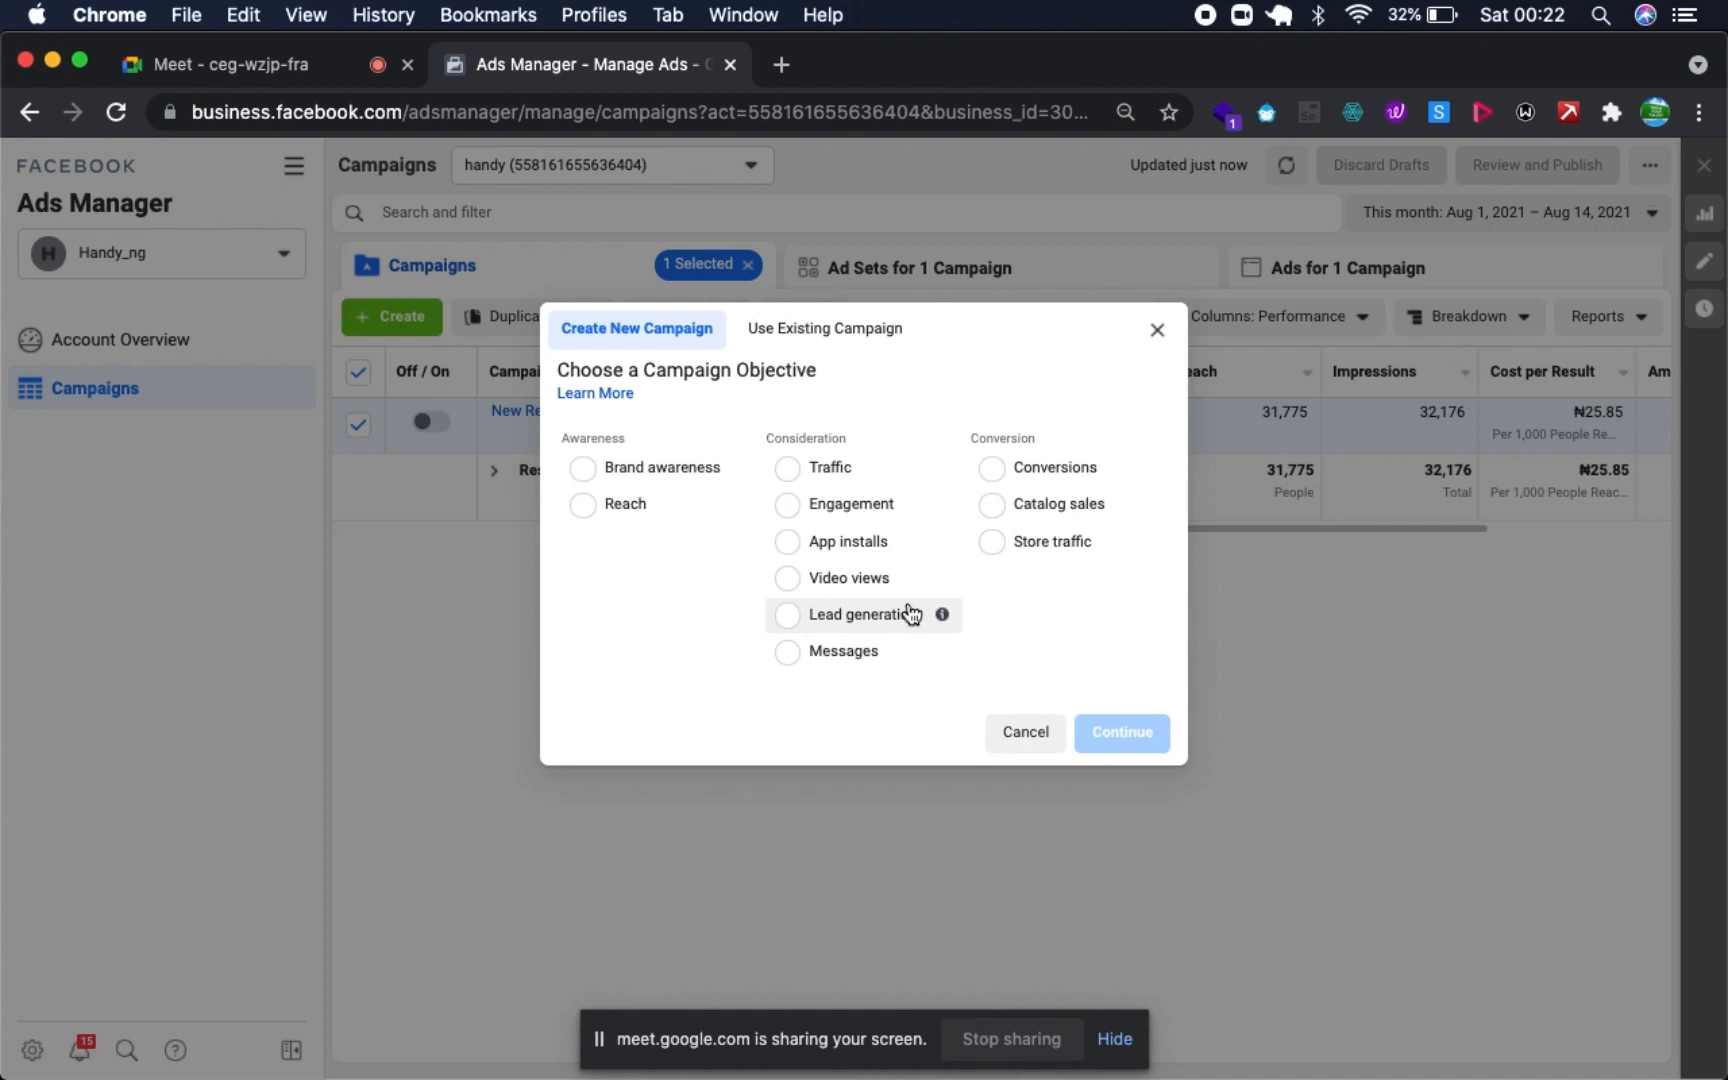
mouse_move(944, 622)
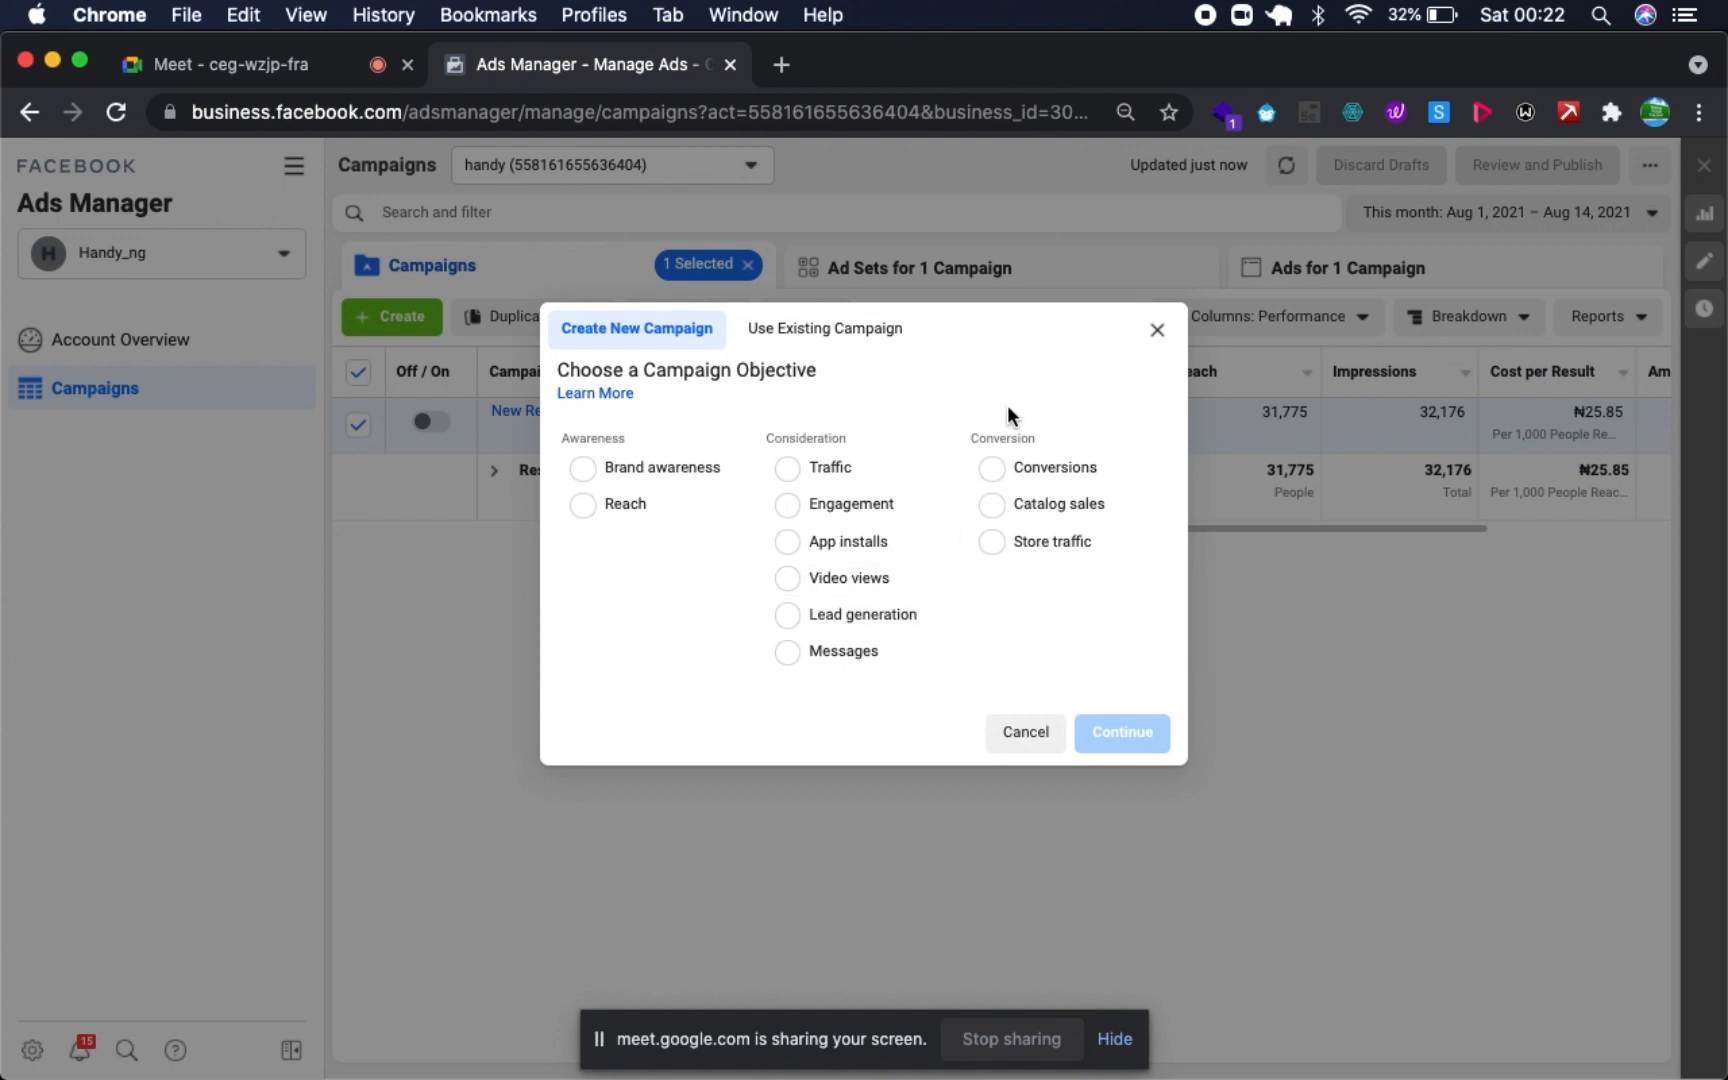
mouse_move(1150, 478)
mouse_move(944, 660)
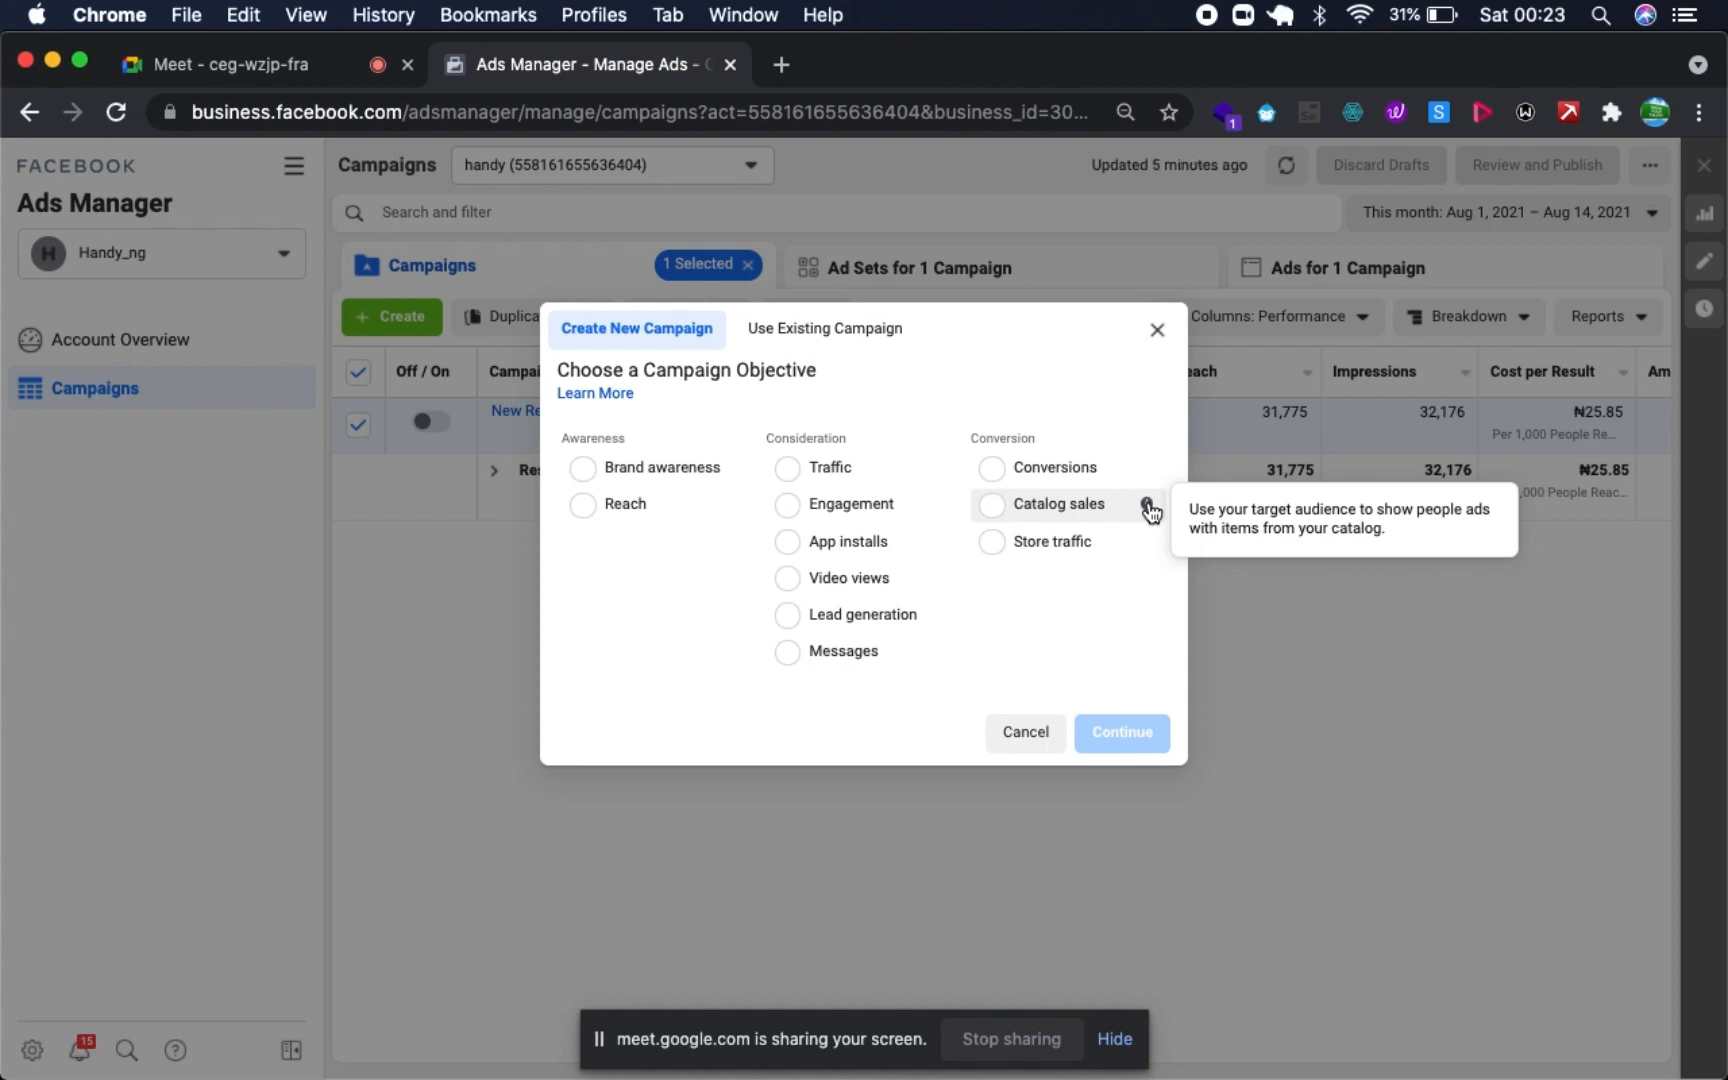
mouse_move(1148, 558)
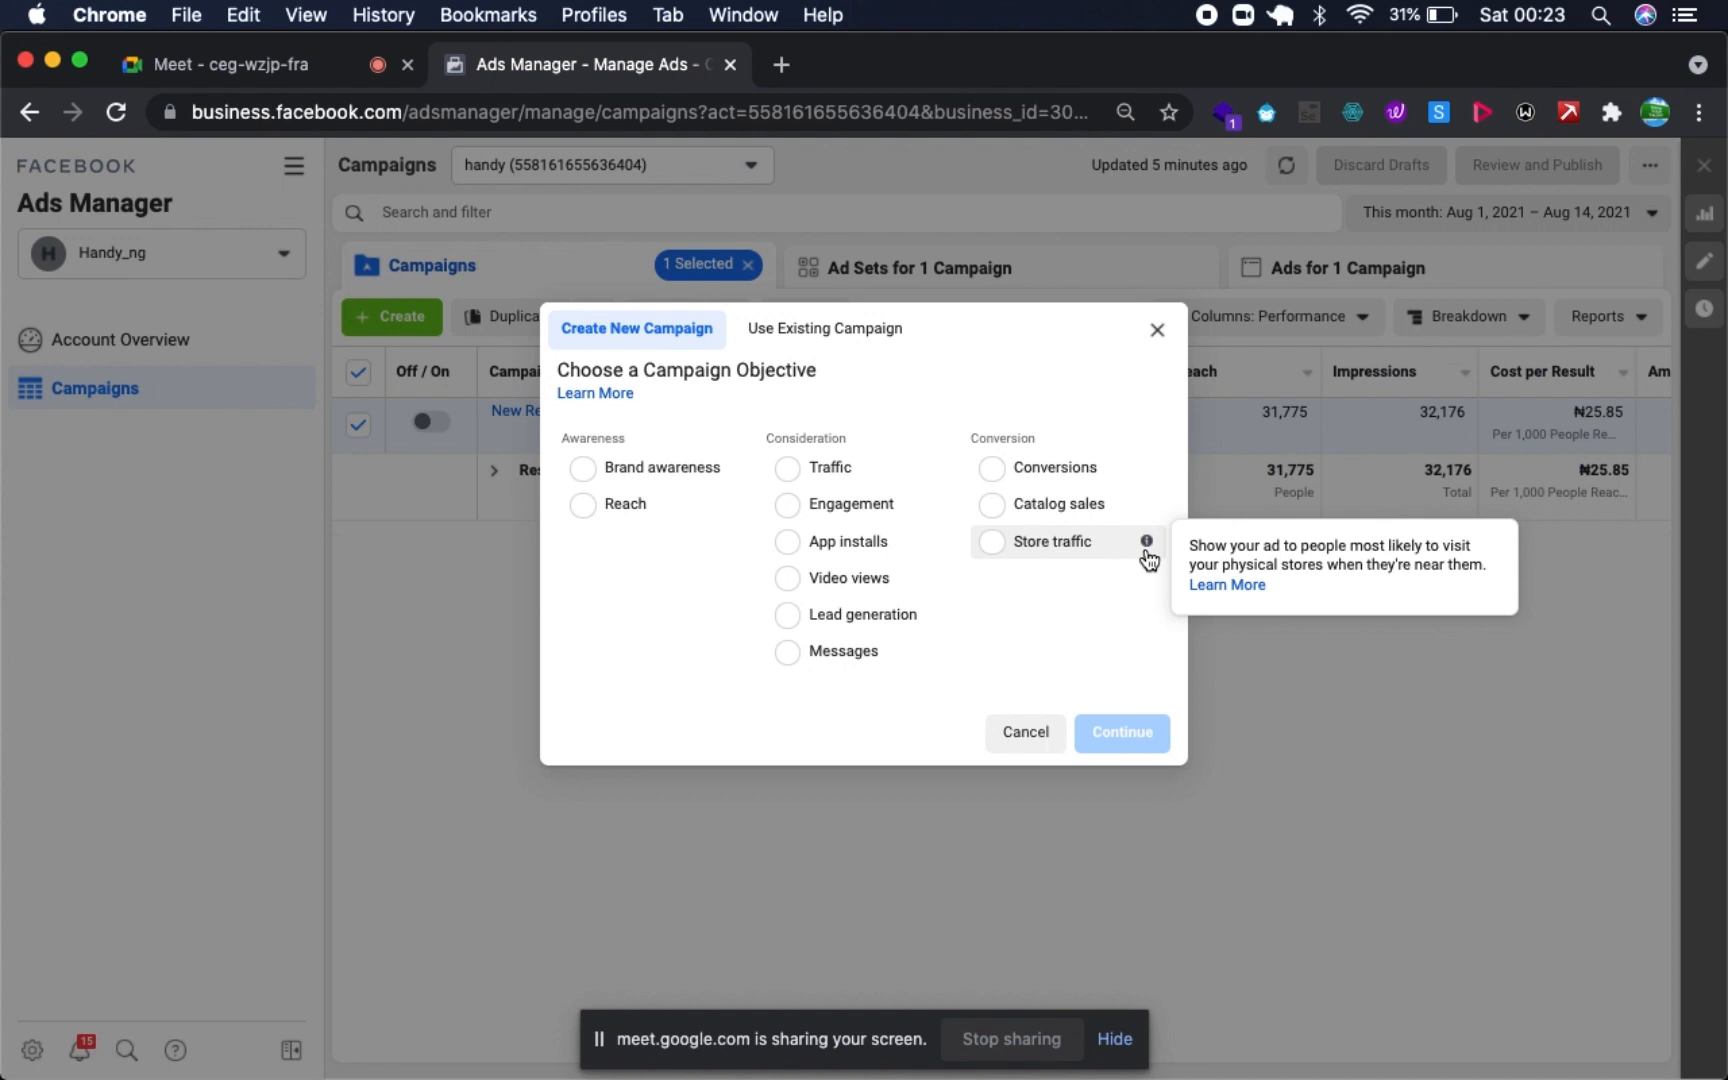
click(625, 504)
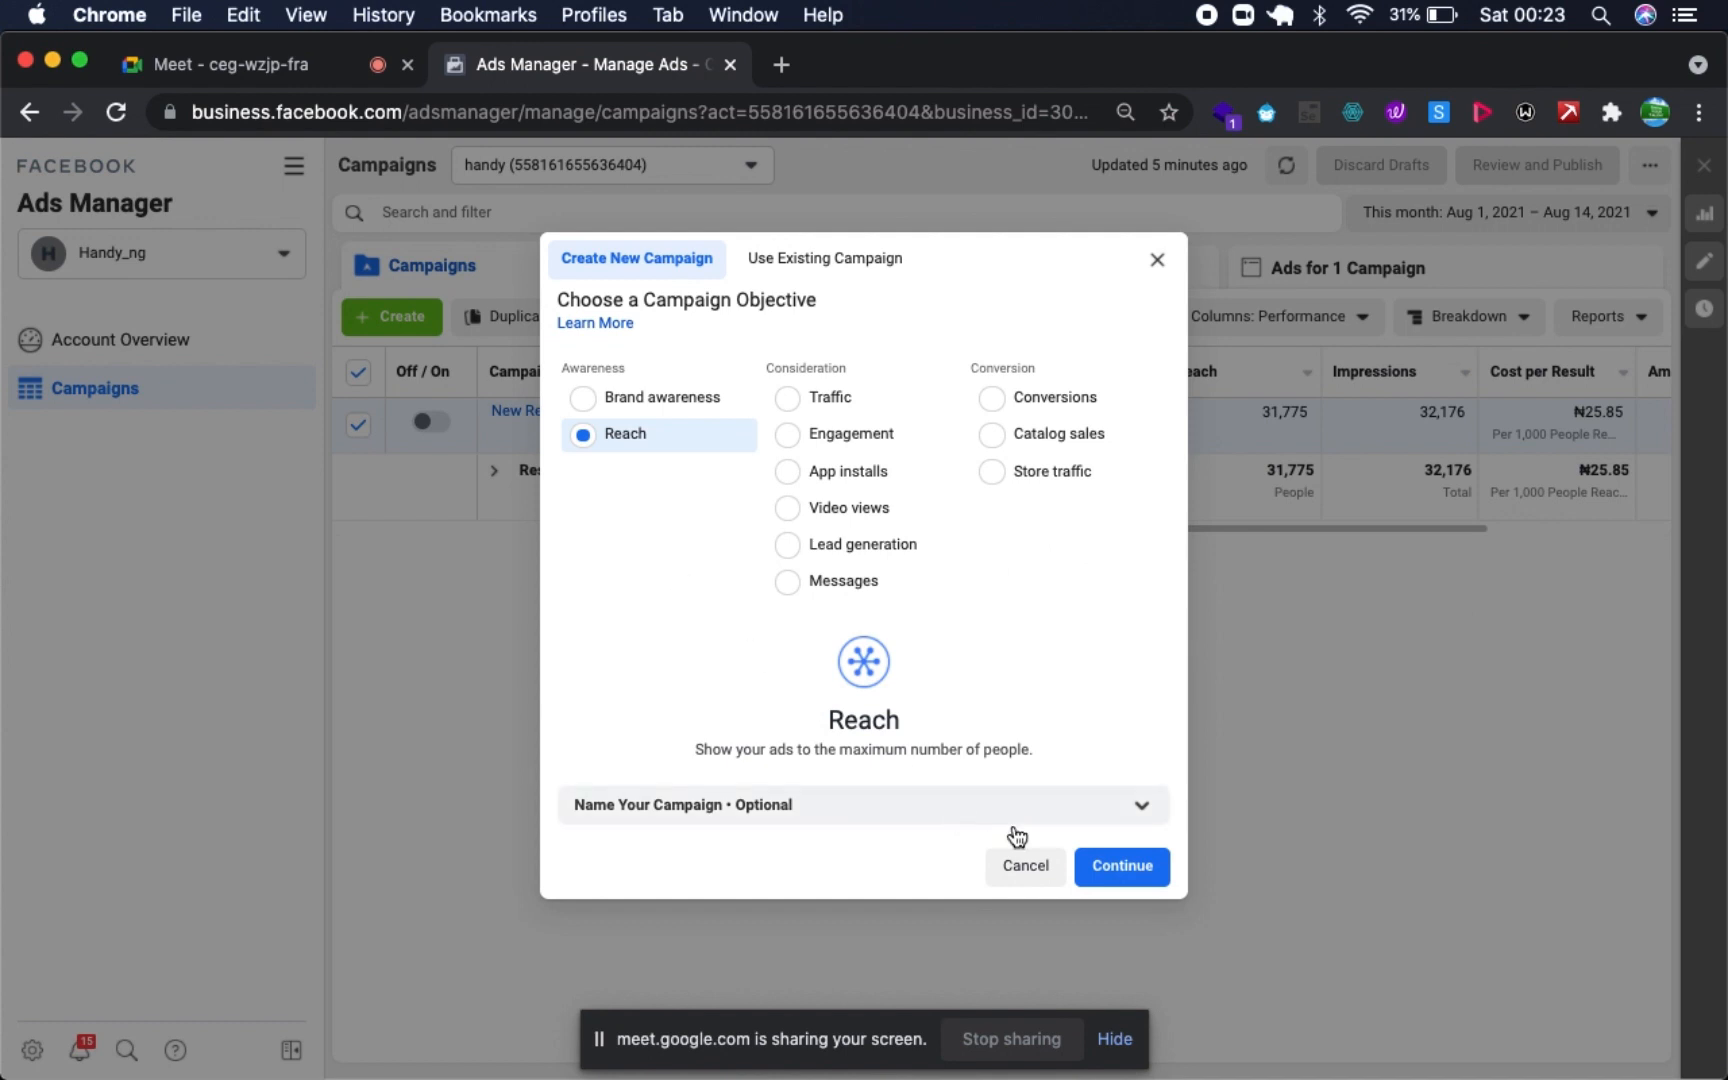
click(1138, 870)
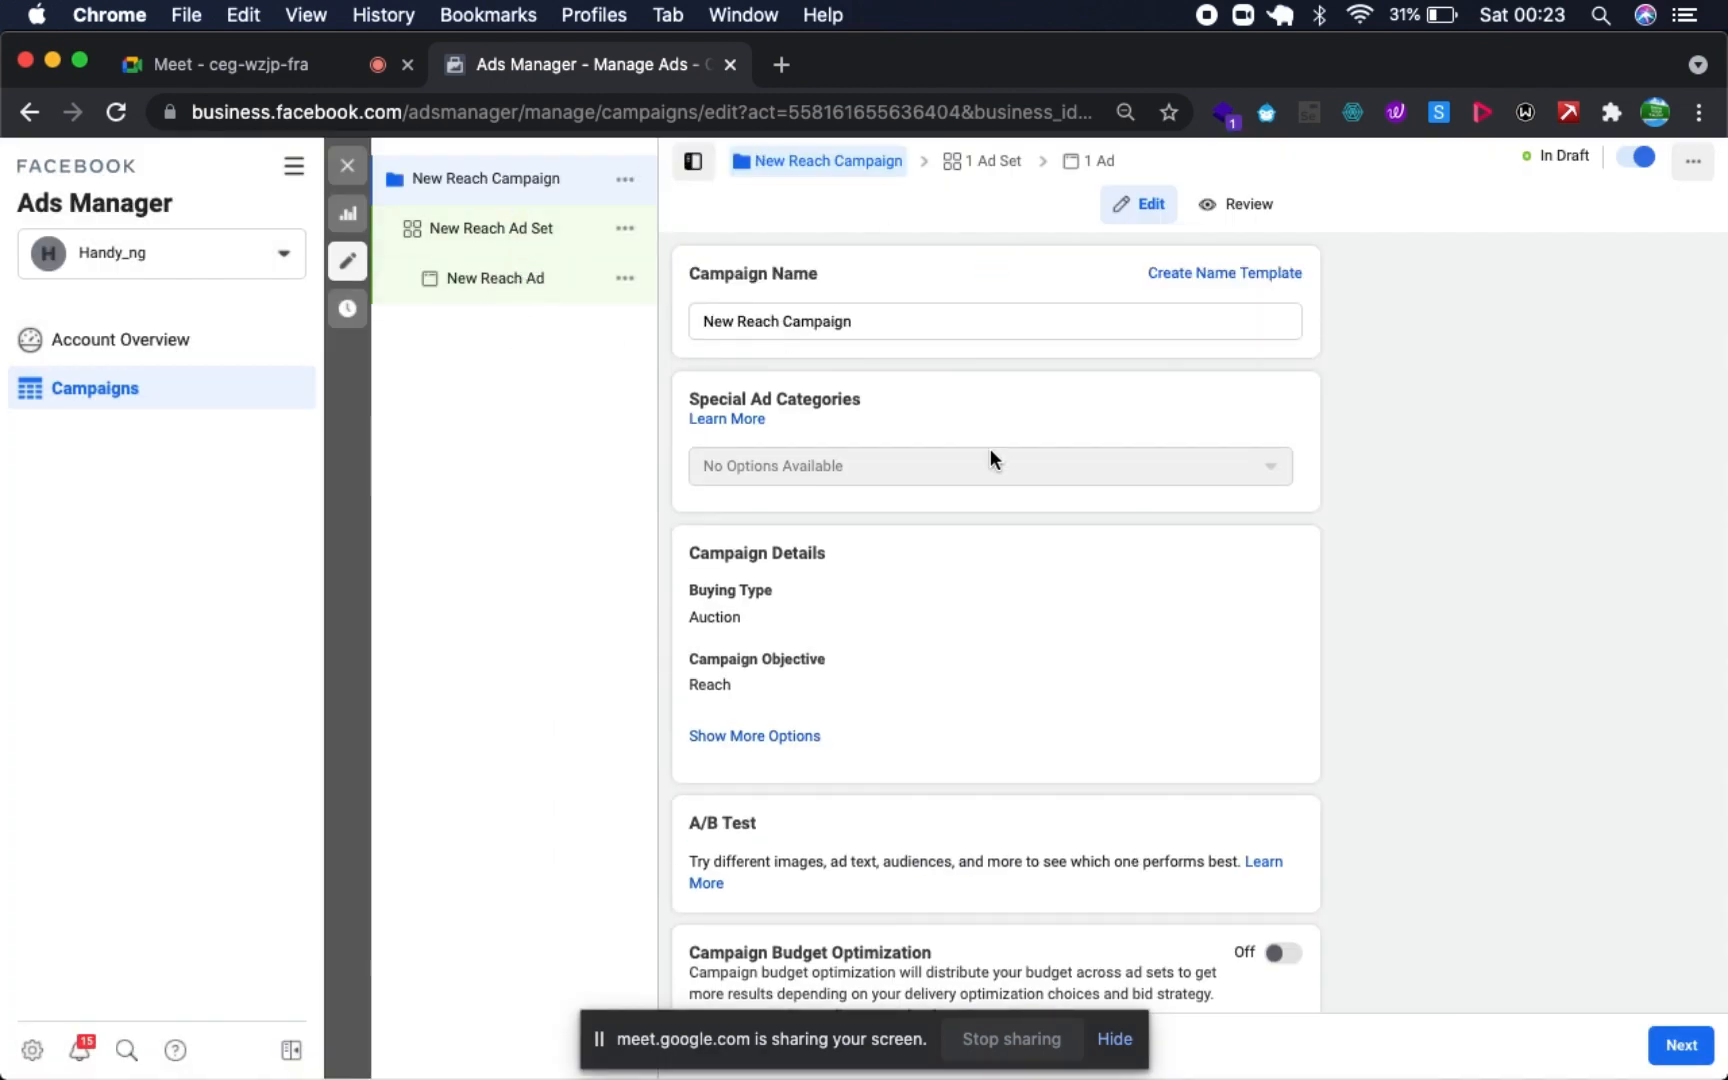
- Look over the campaign settings and view the choices for Special Ad Categories without declaring one
scroll(810, 518, down, 2)
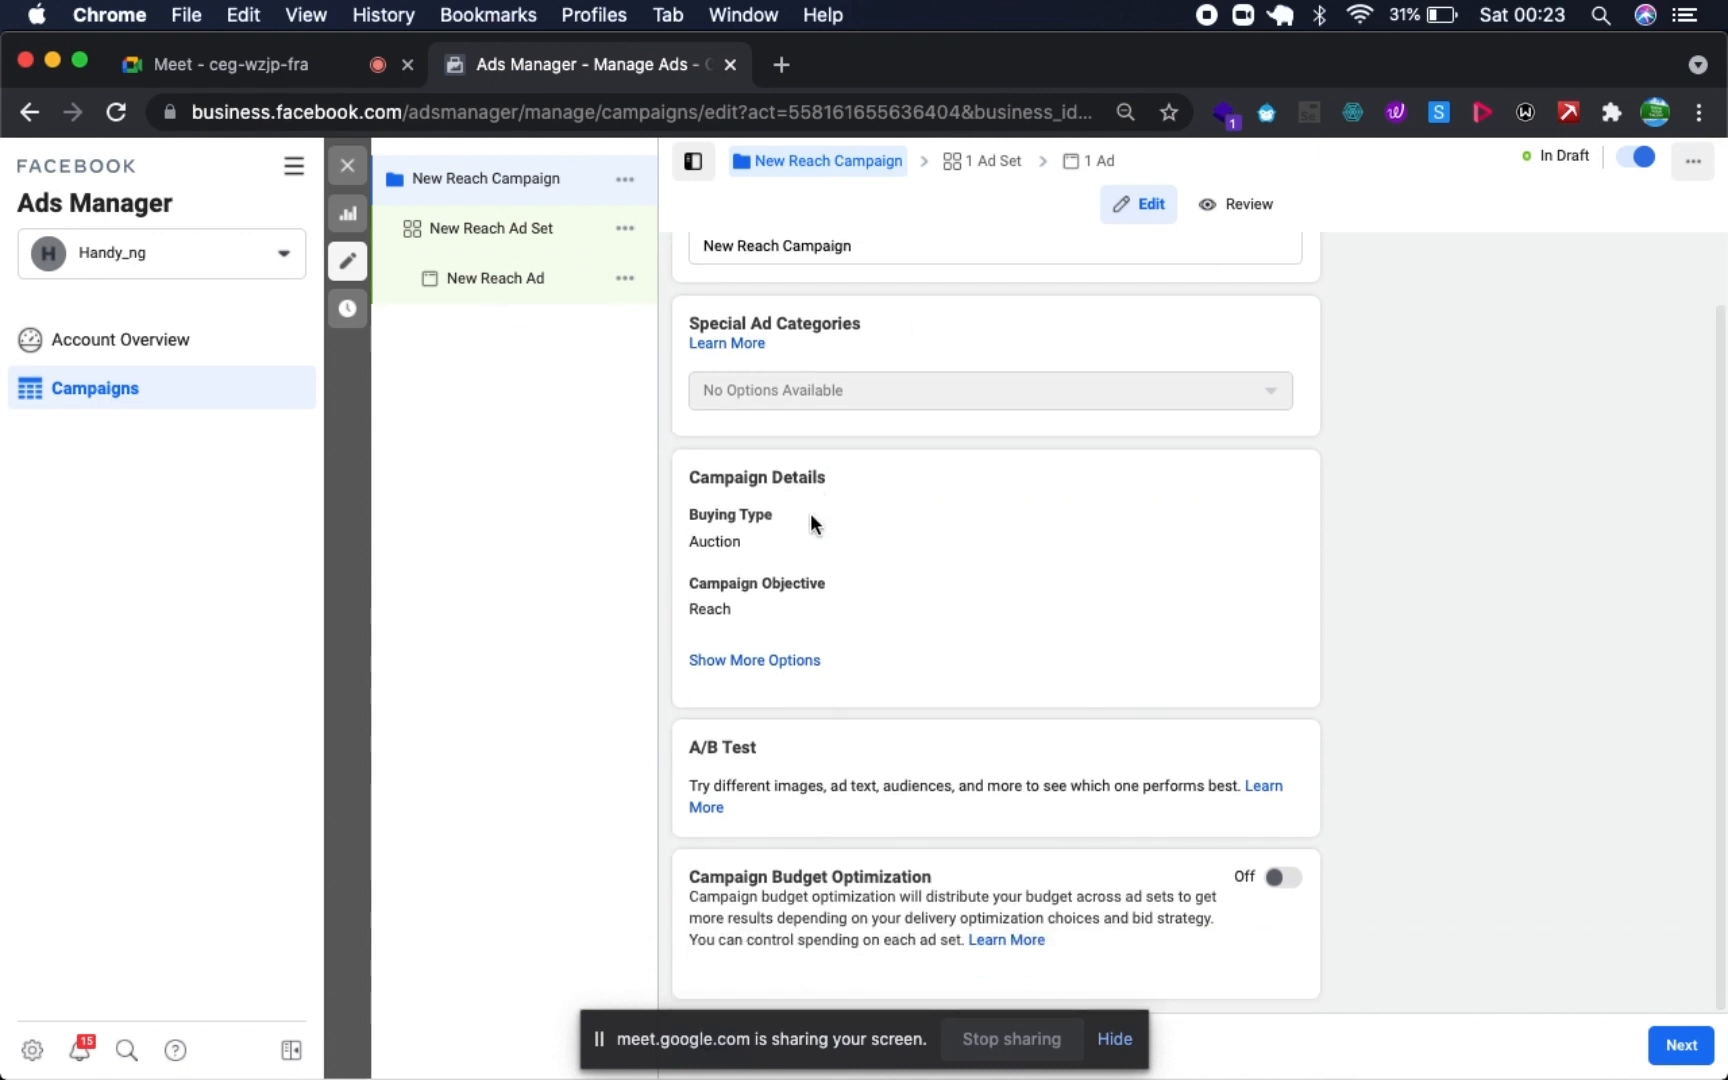
scroll(812, 522, up, 2)
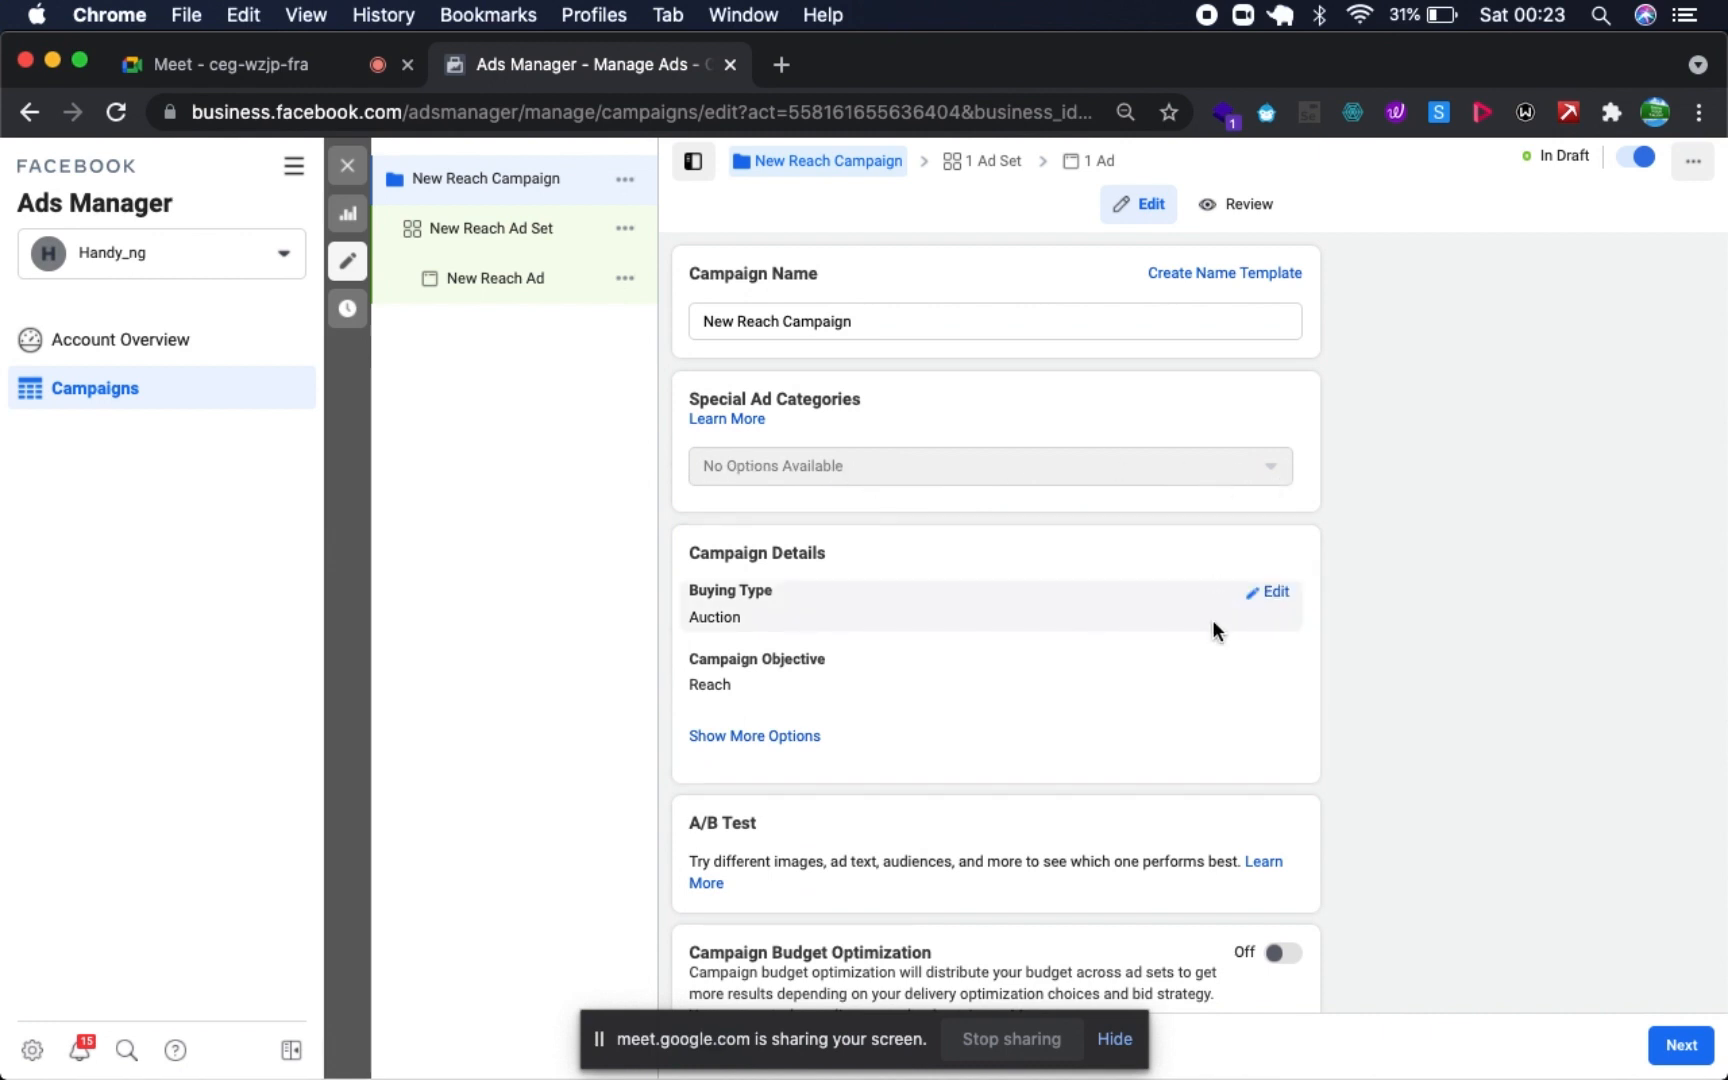
scroll(1212, 599, down, 1)
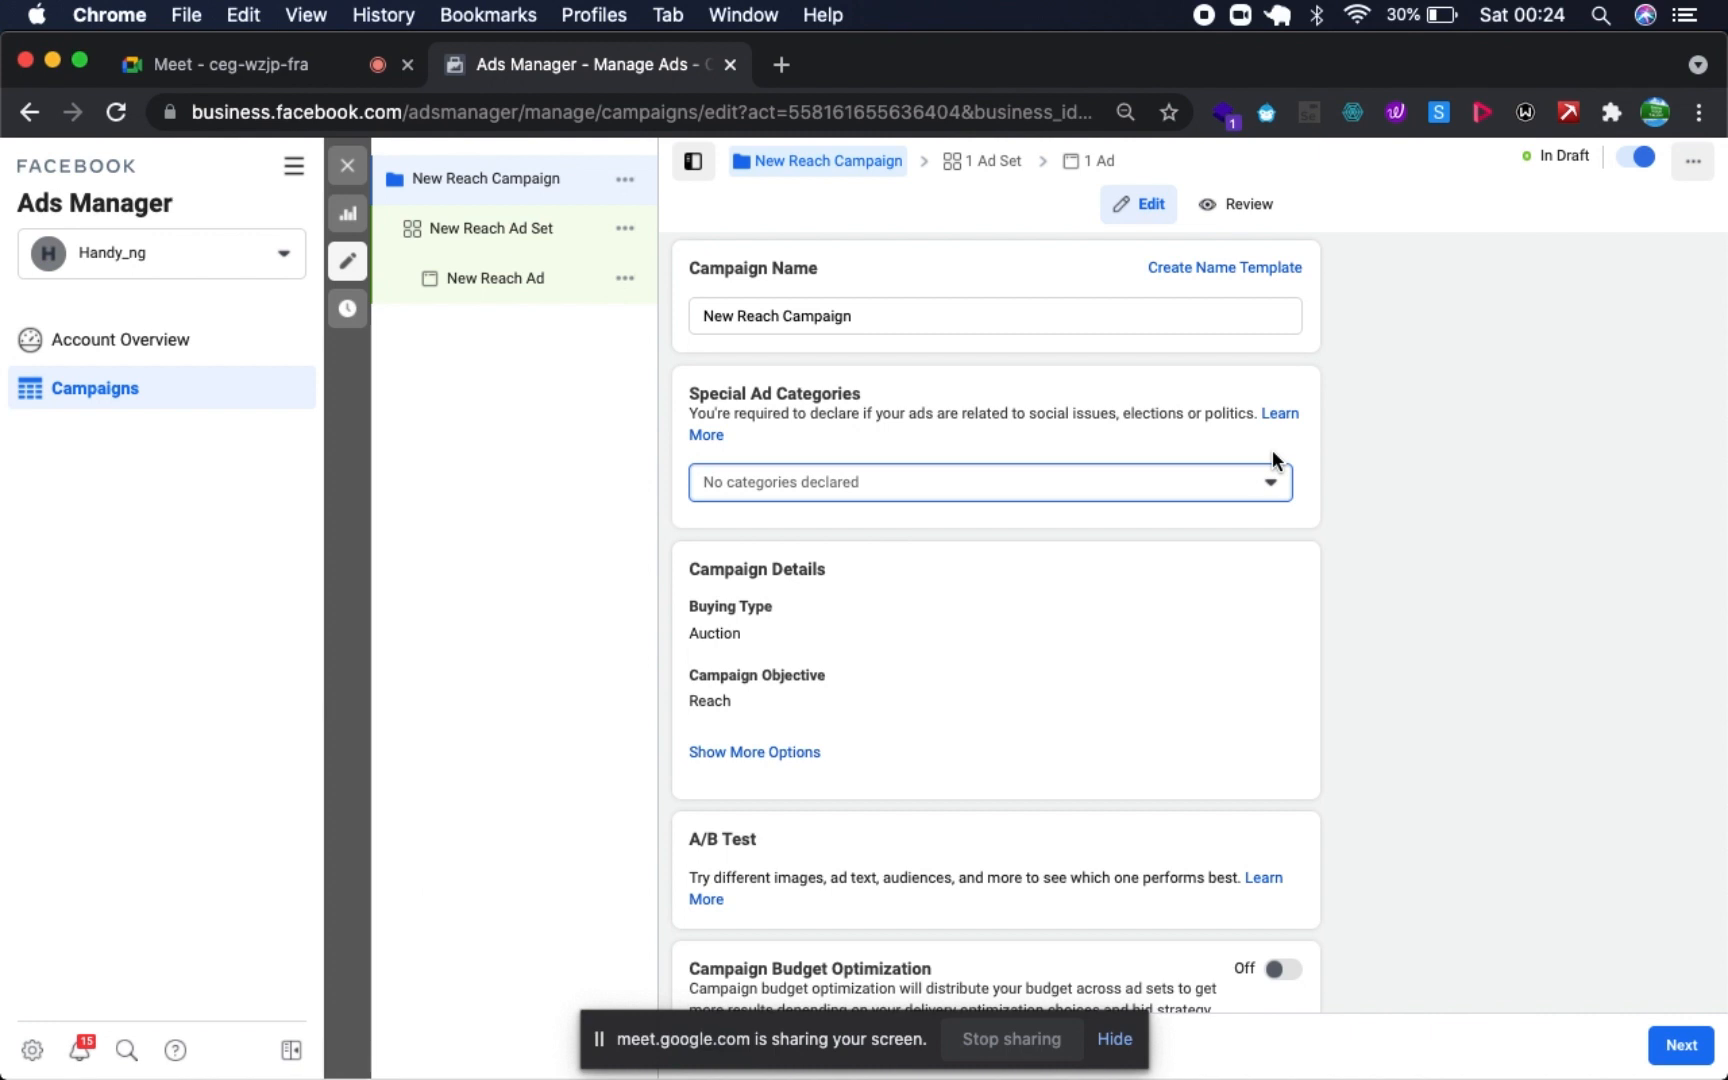
click(1265, 490)
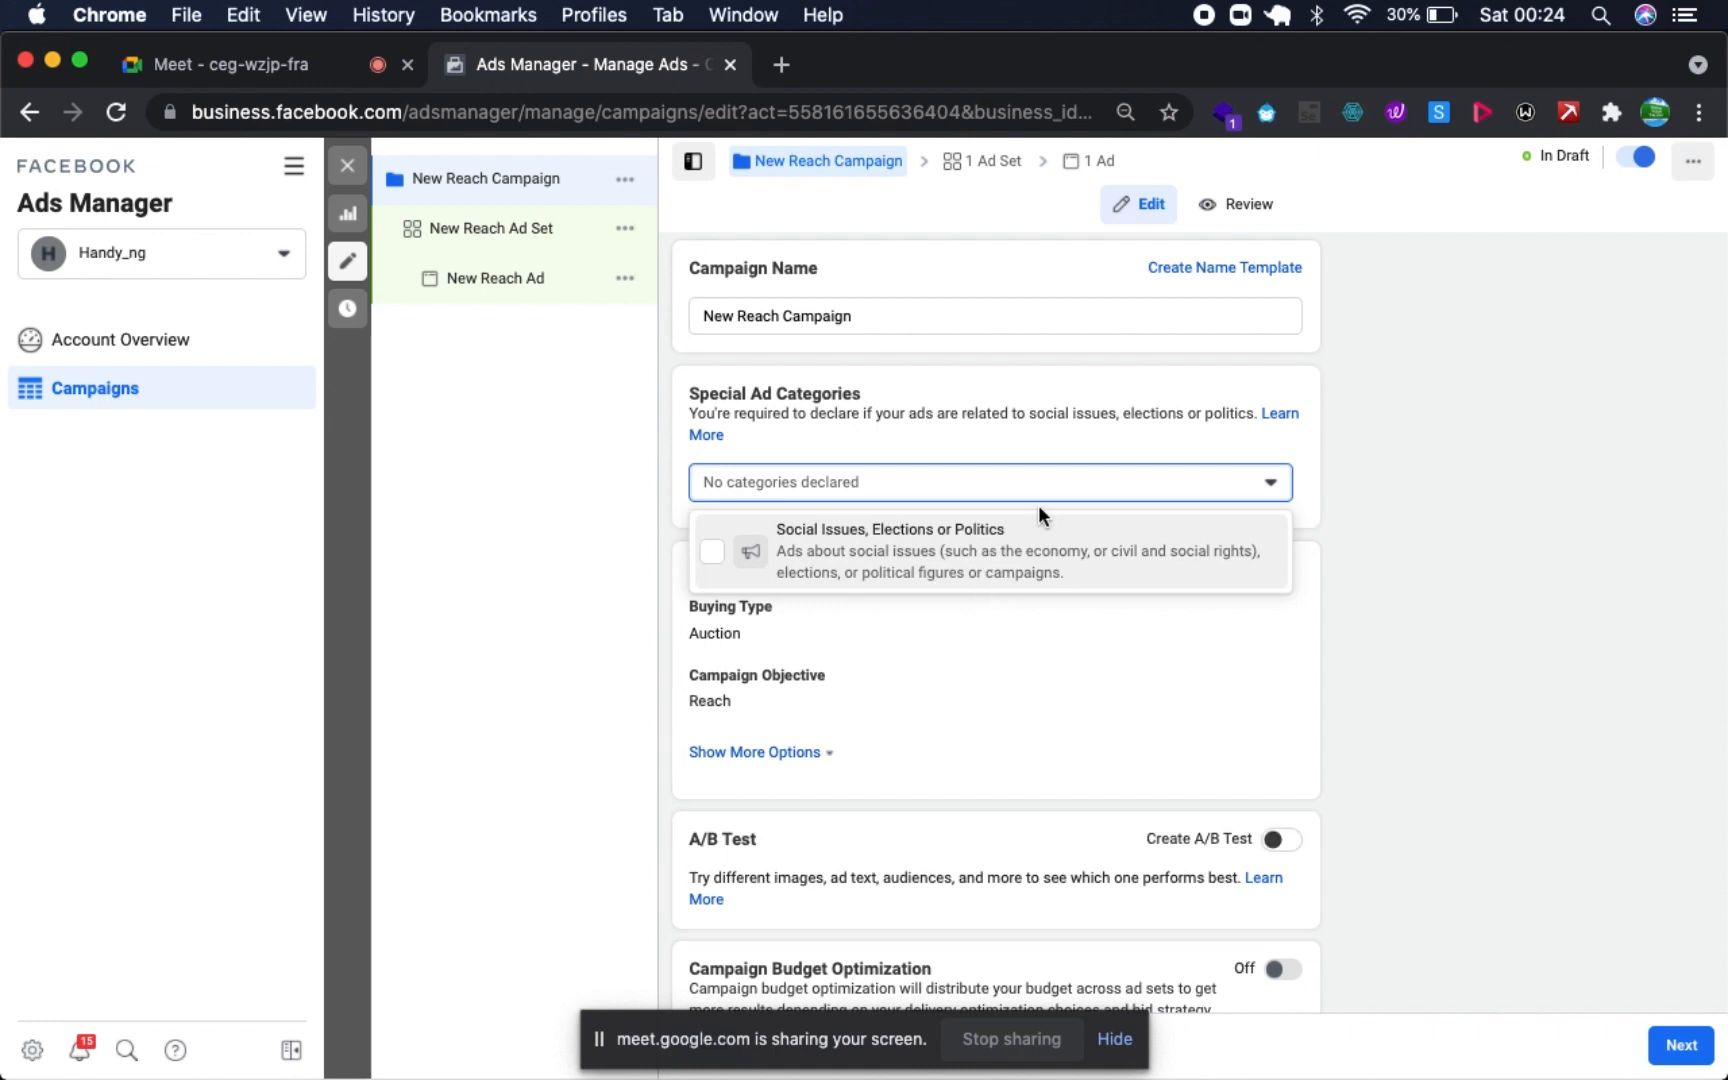
click(1118, 455)
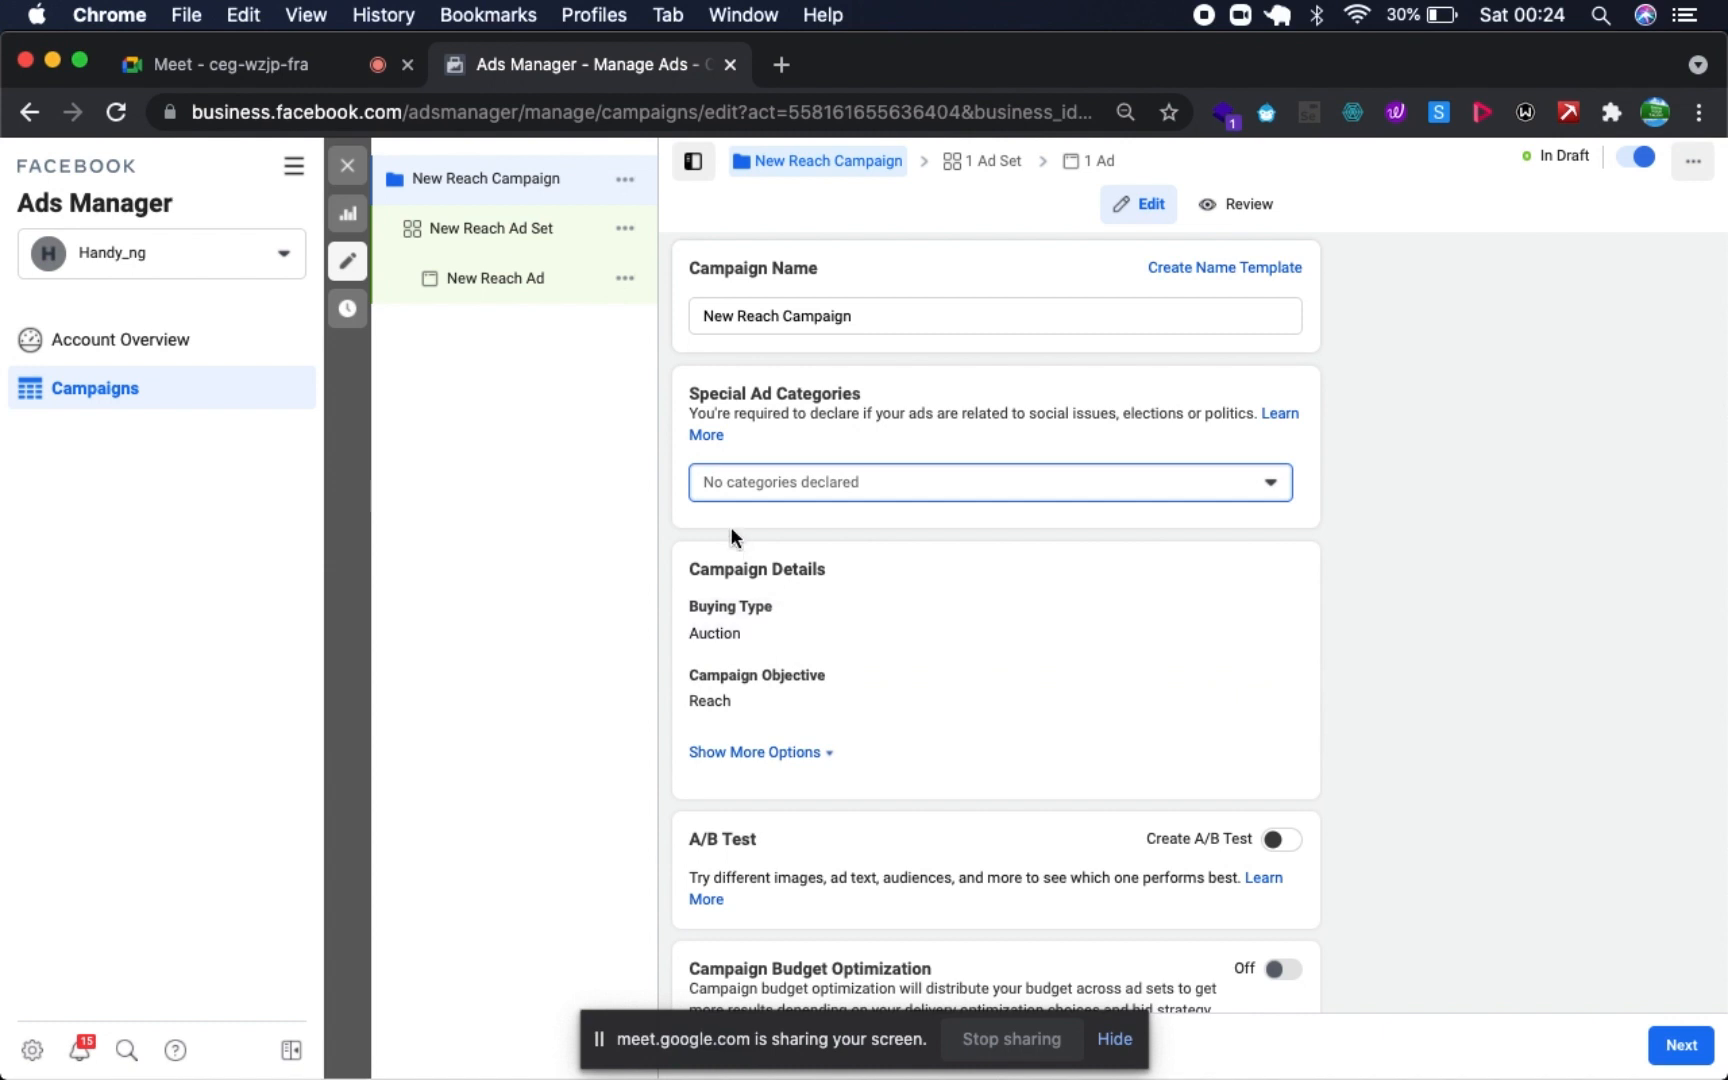
click(326, 84)
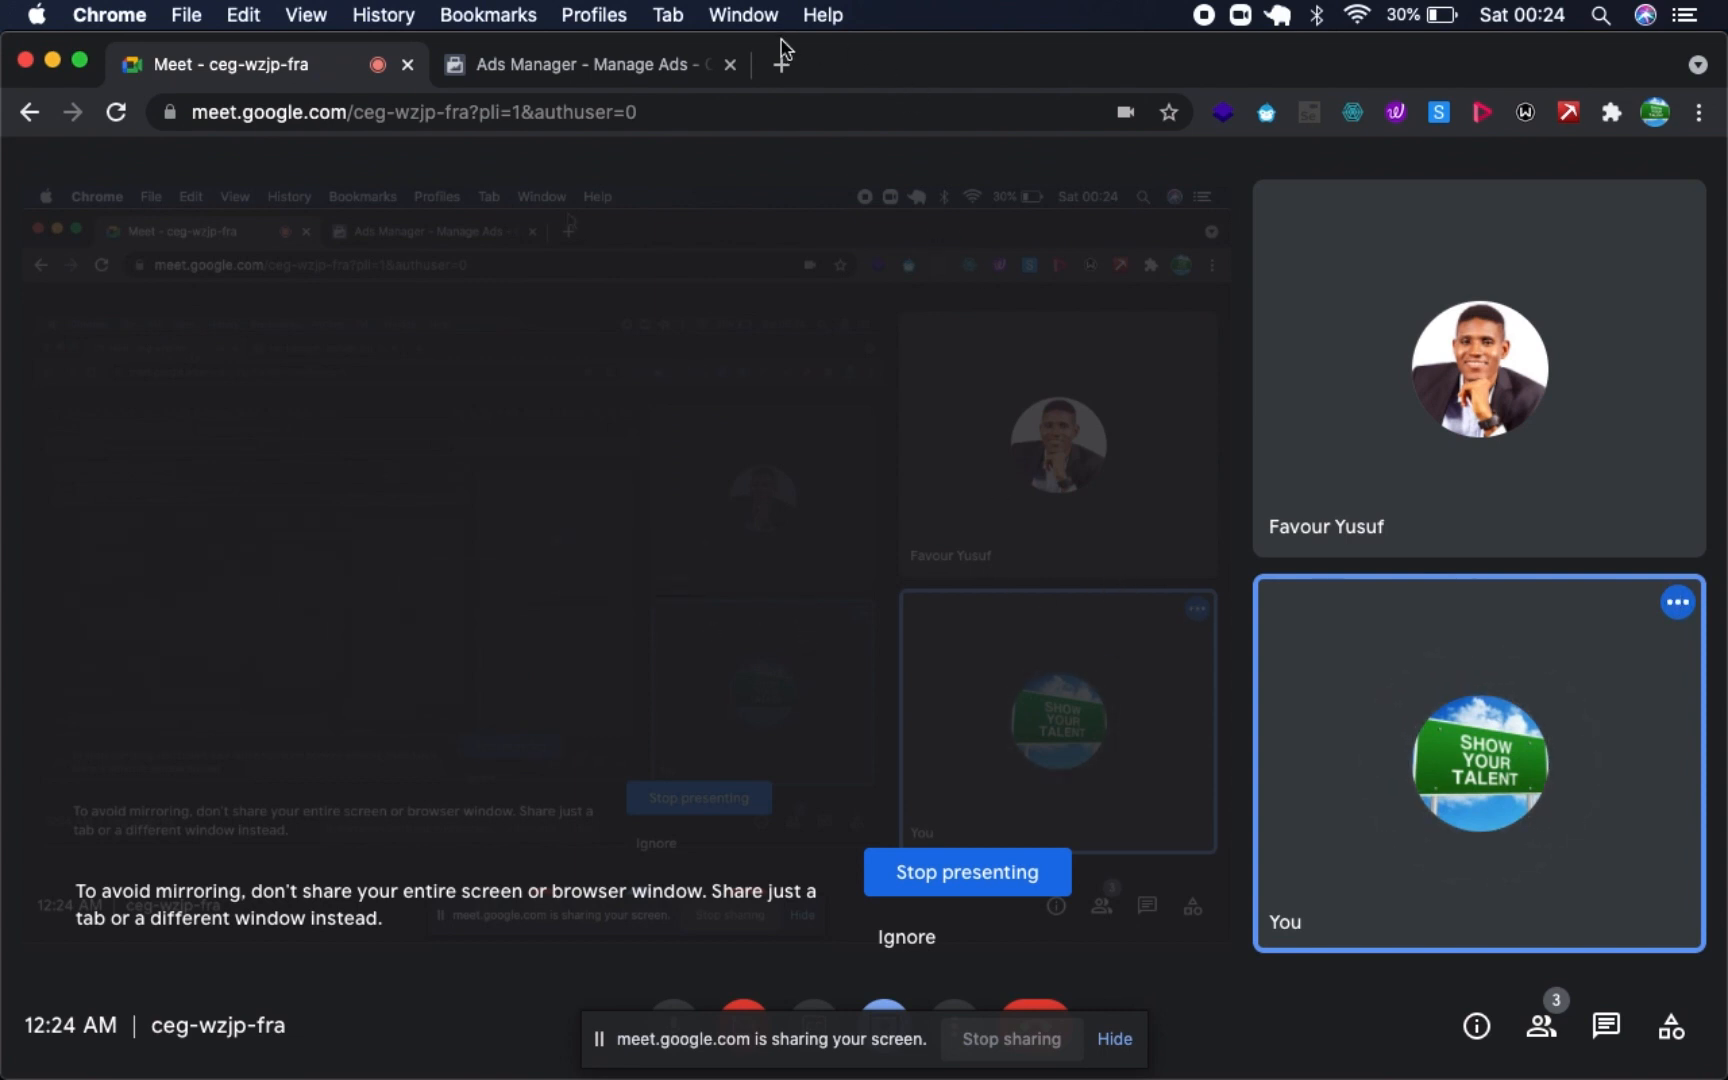
click(575, 68)
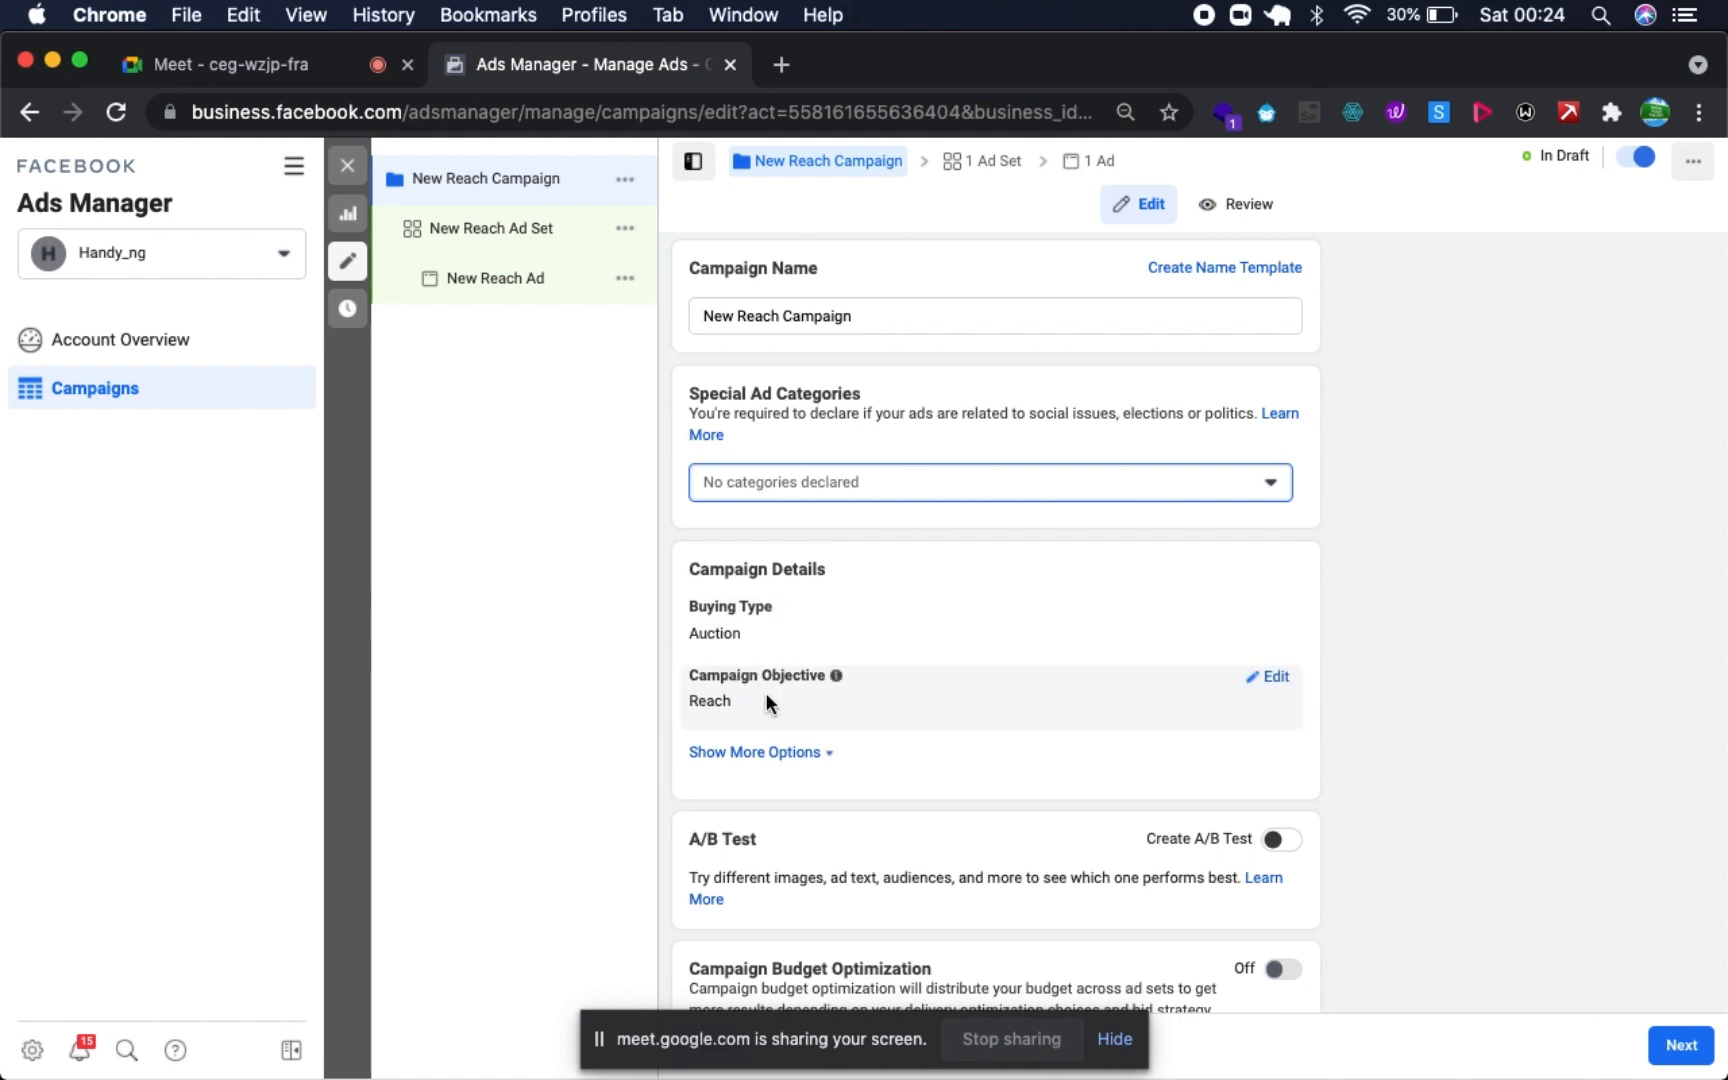
- Reveal the additional options under Campaign Details
scroll(1019, 641, down, 2)
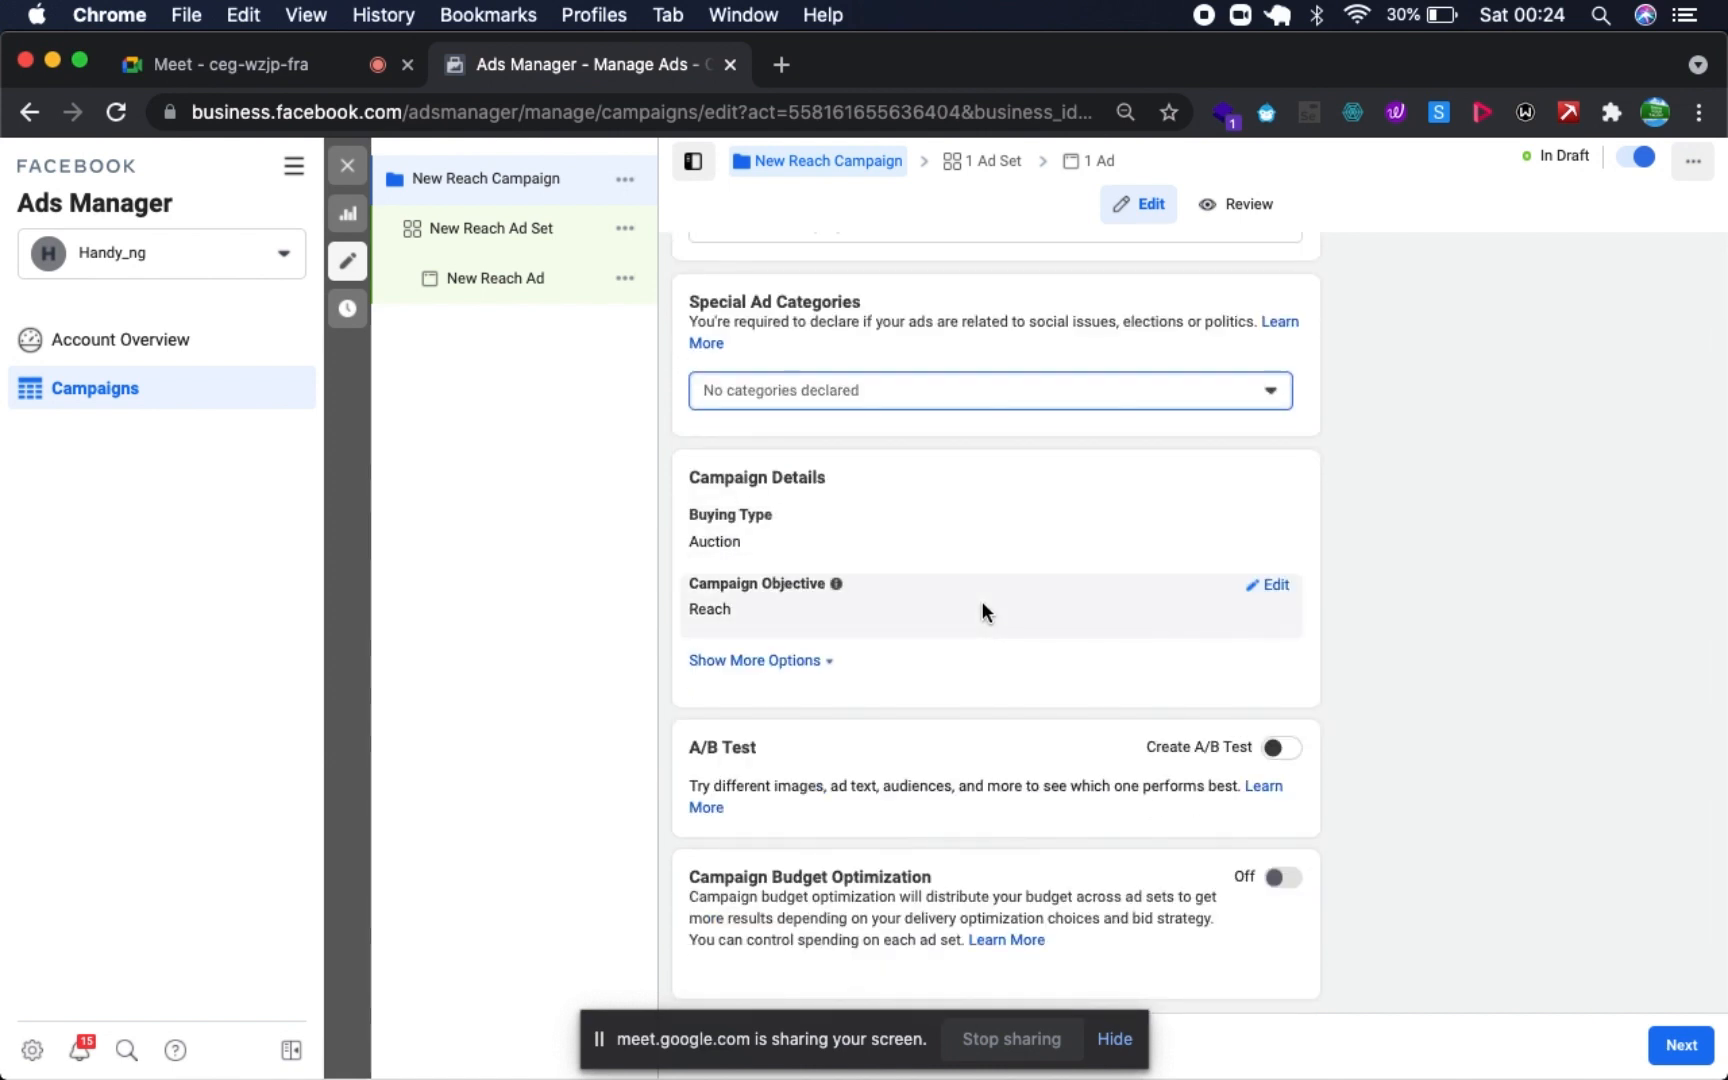
mouse_move(837, 586)
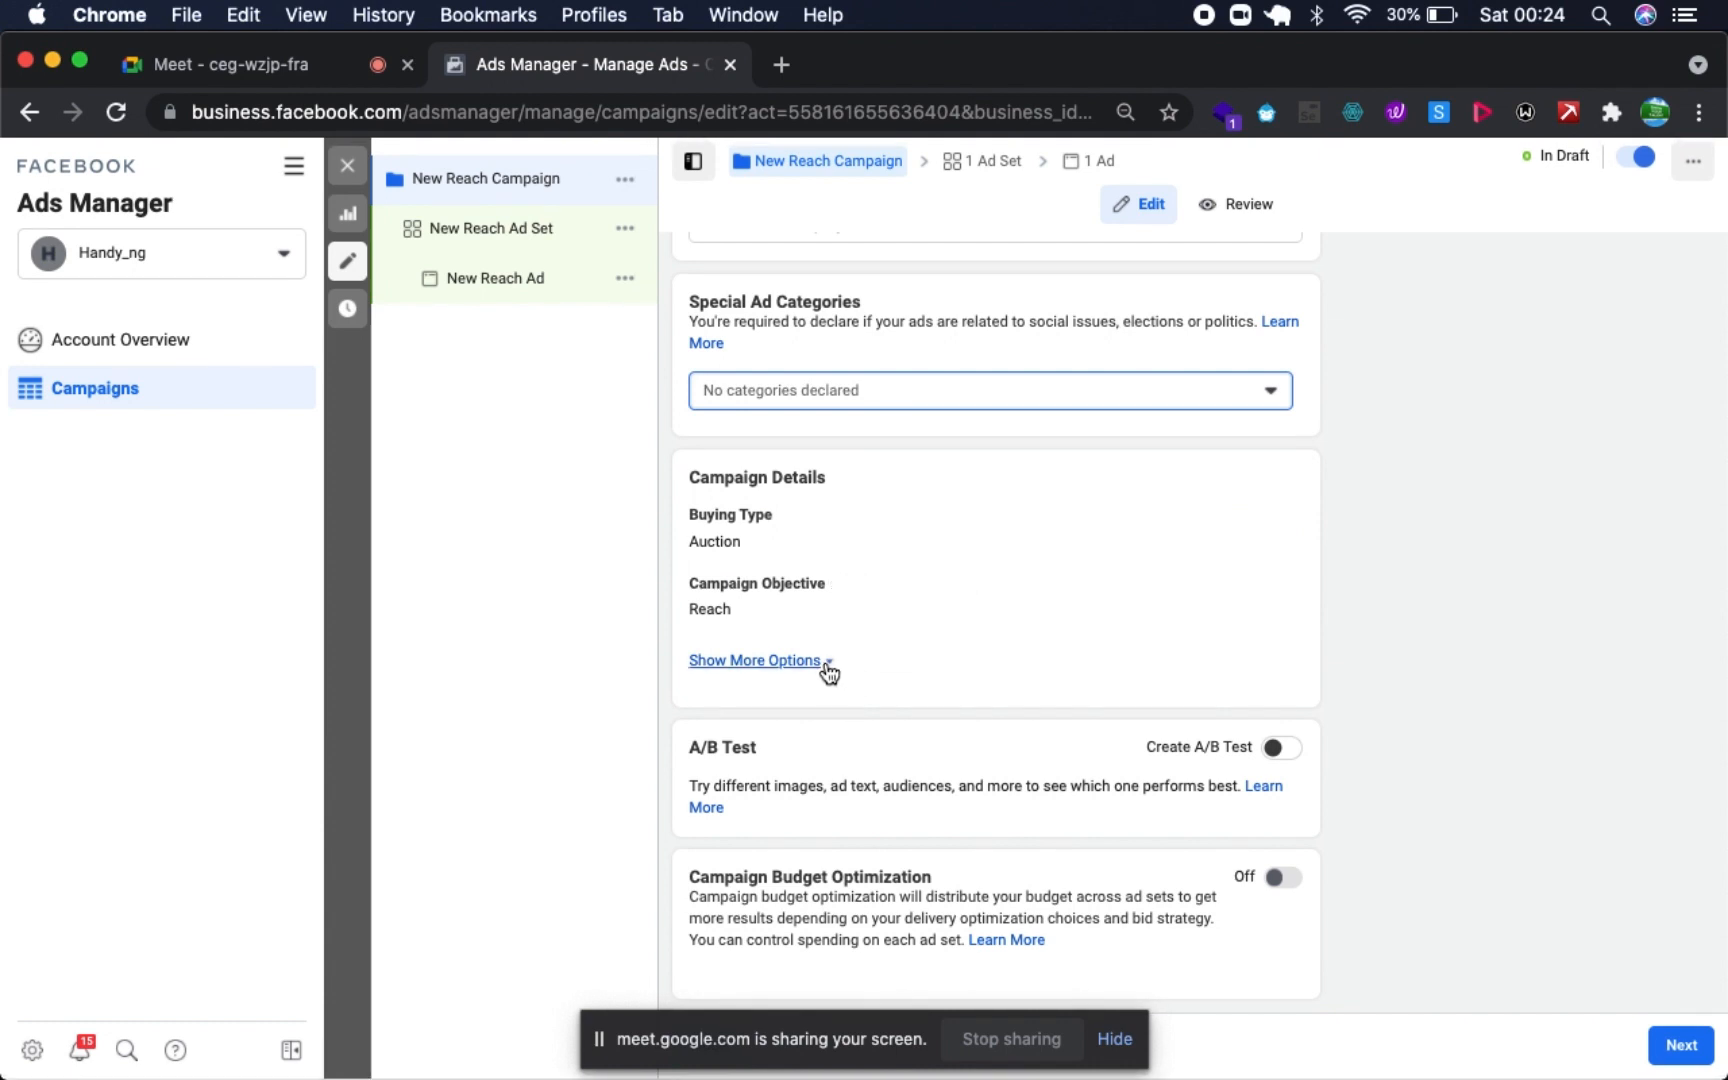
click(826, 663)
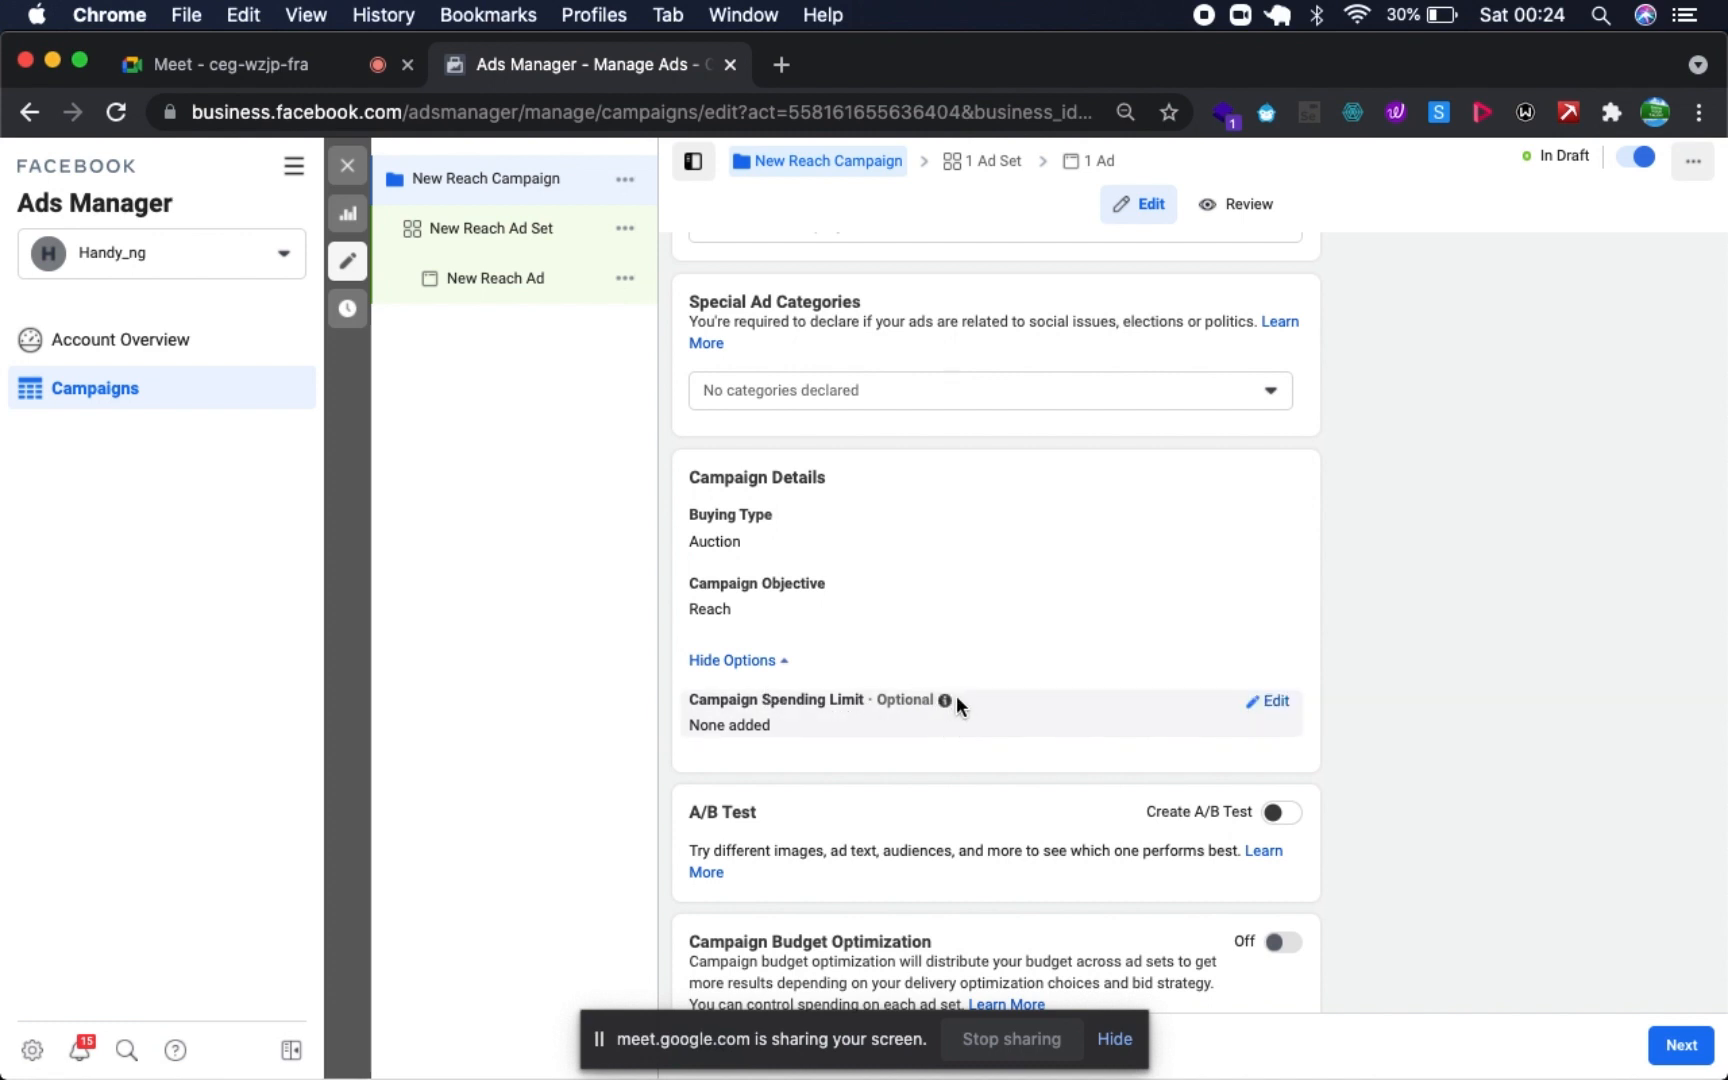
- Turn on Campaign Budget Optimization to inspect its budget and additional options, and turn it off again
scroll(956, 700, down, 2)
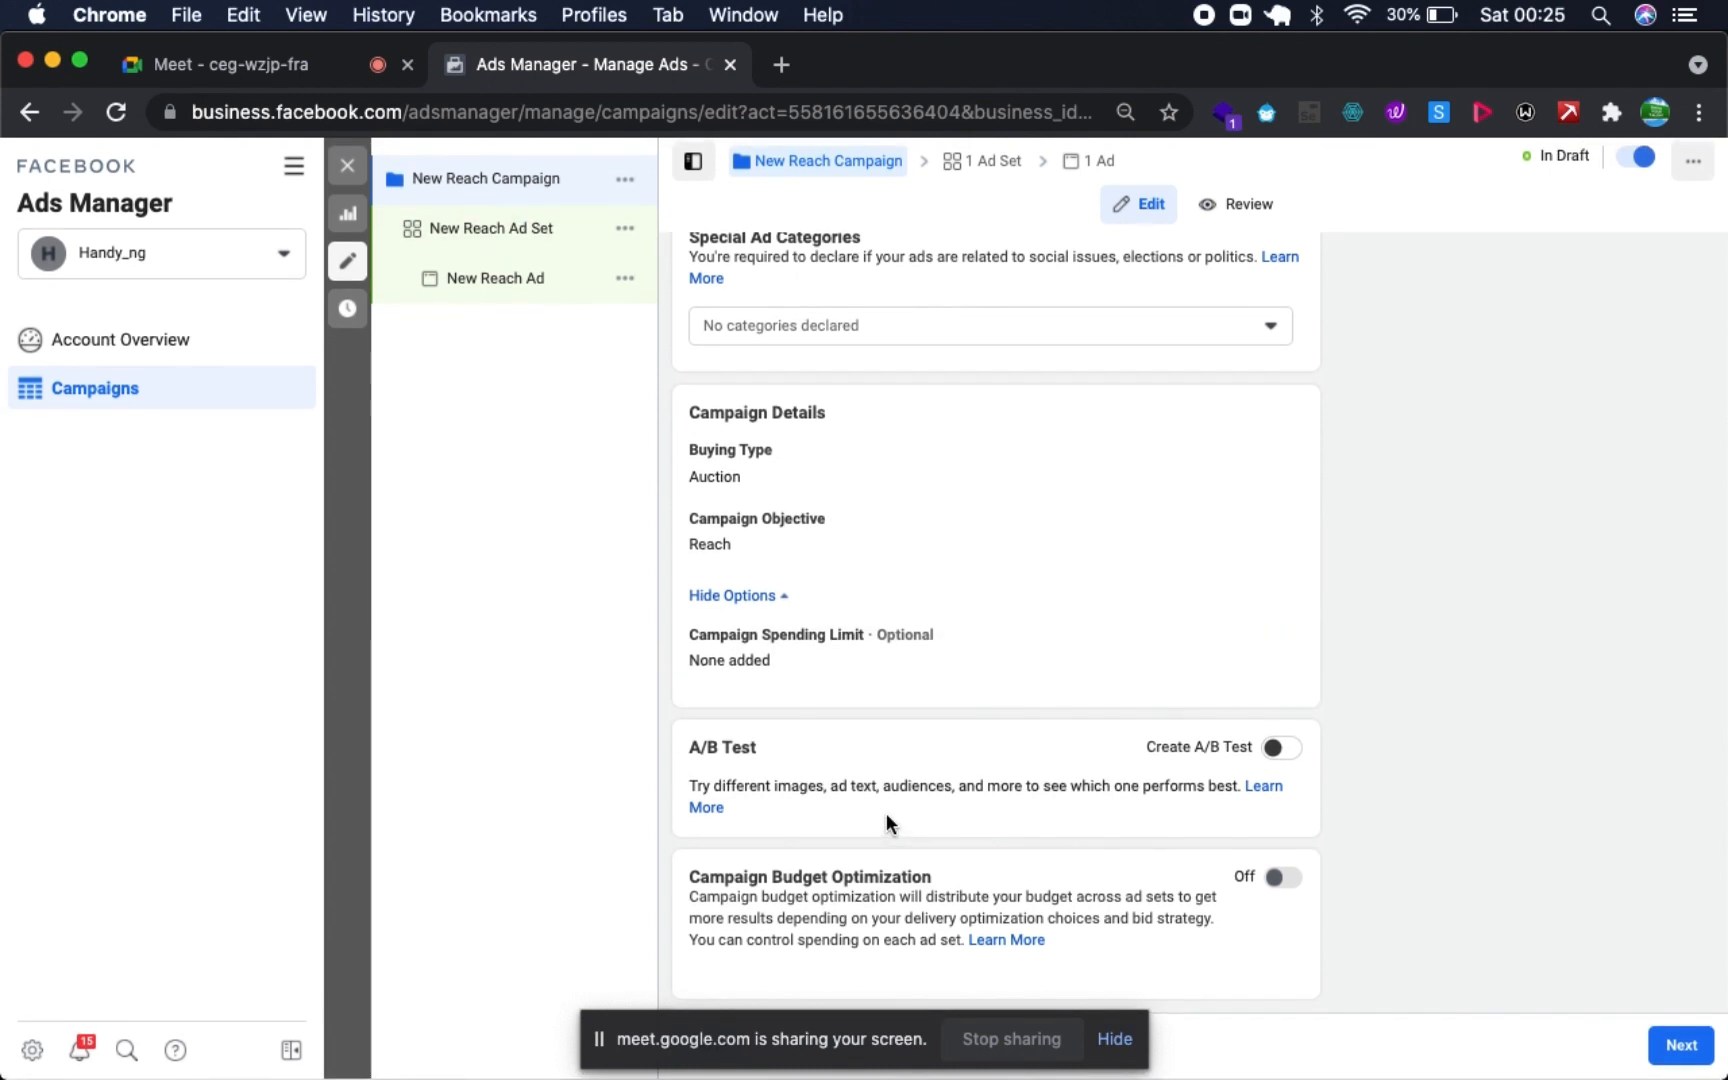
click(1285, 879)
scroll(1064, 954, down, 4)
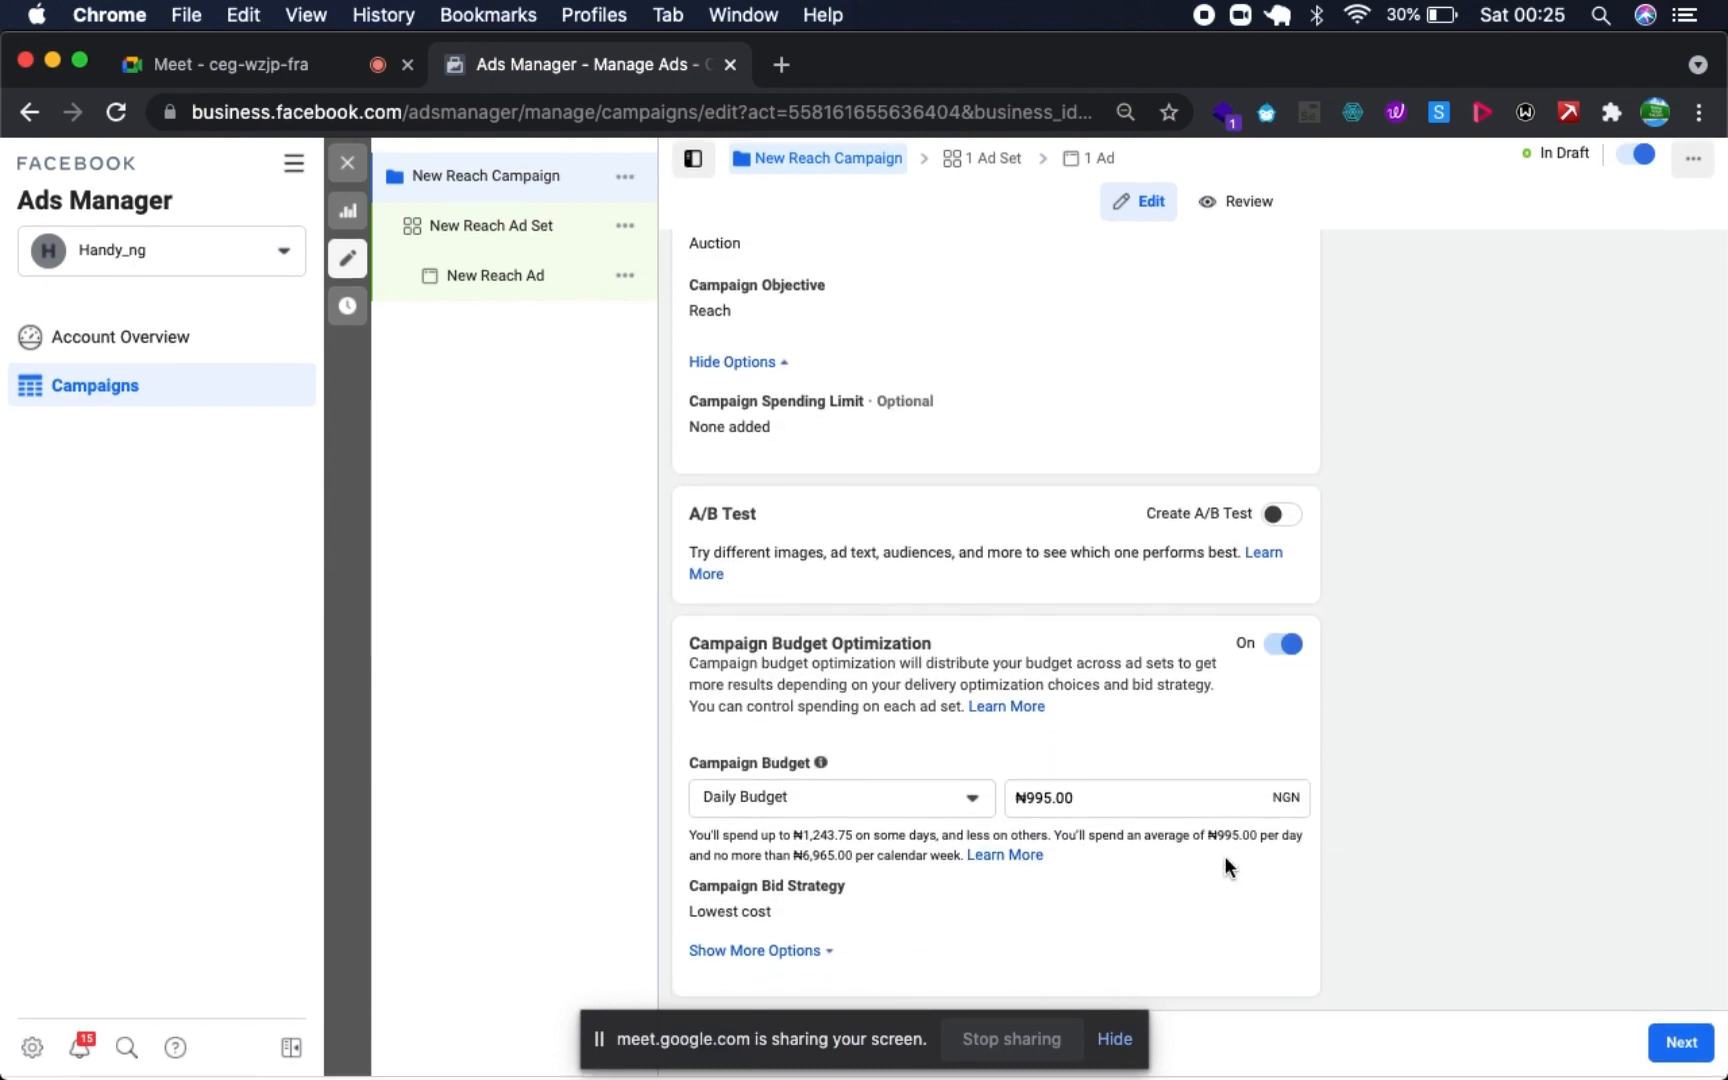
click(816, 954)
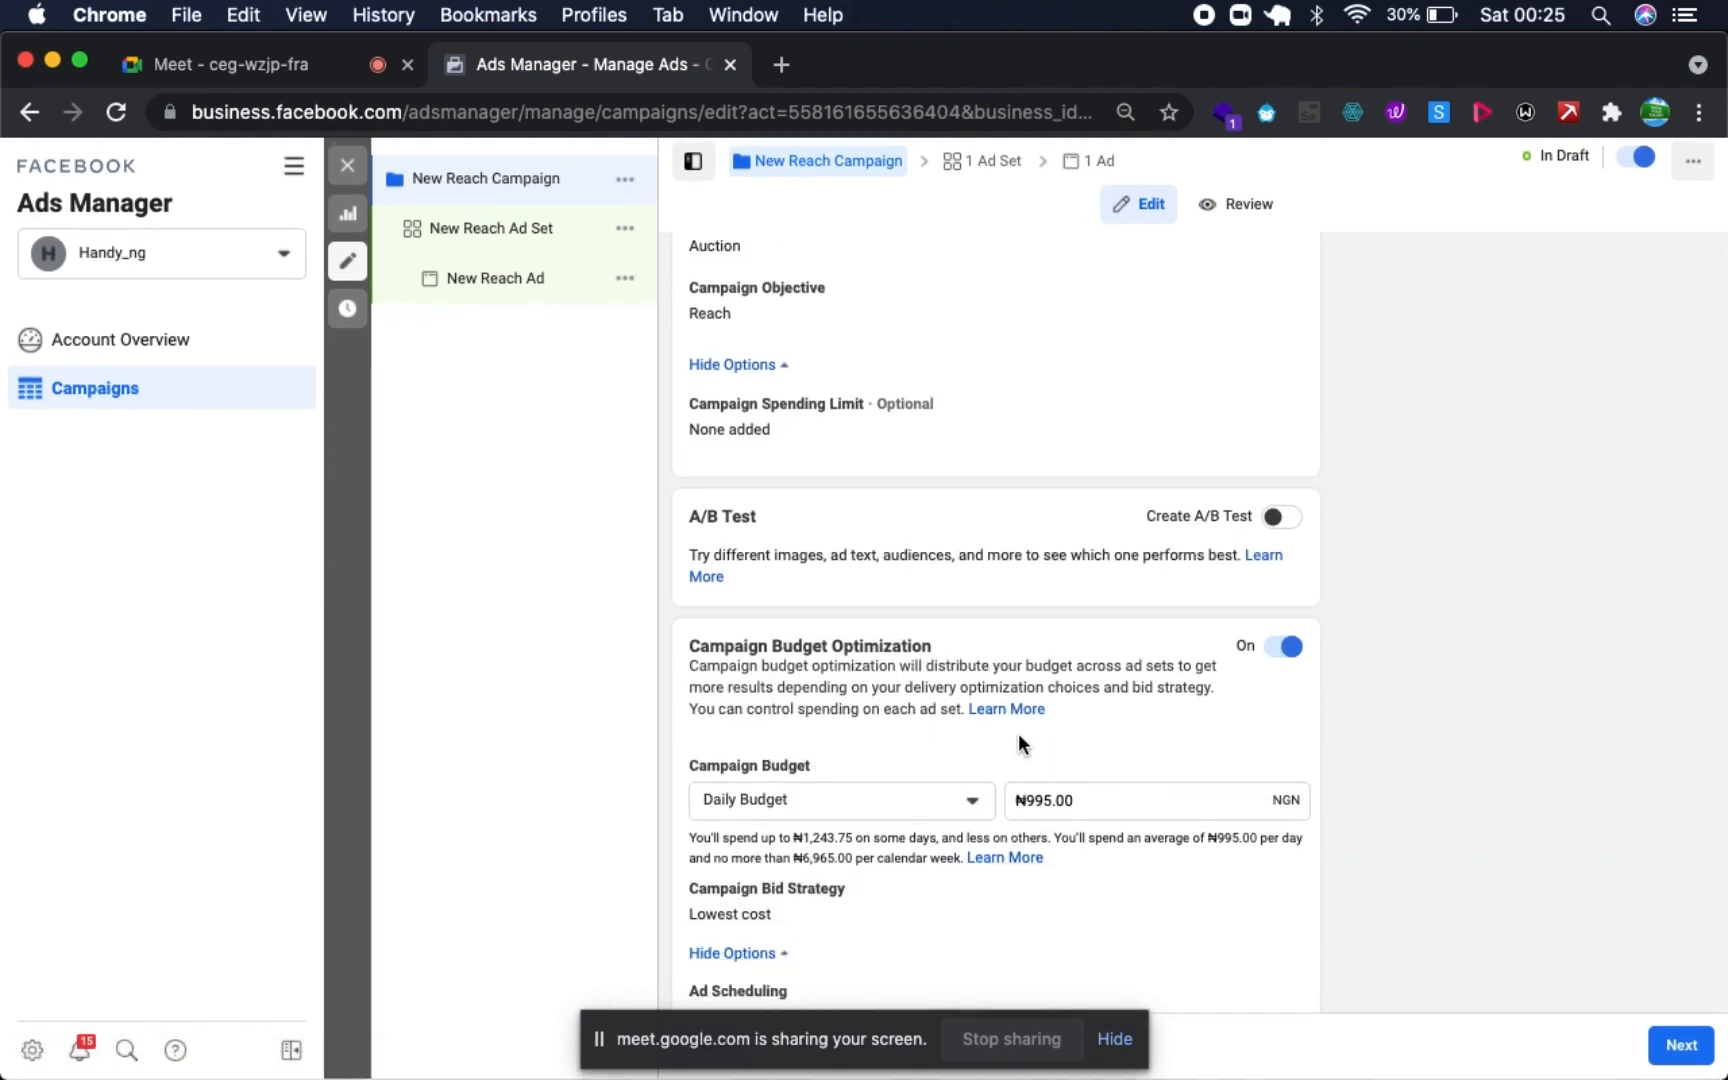
scroll(1018, 744, down, 1)
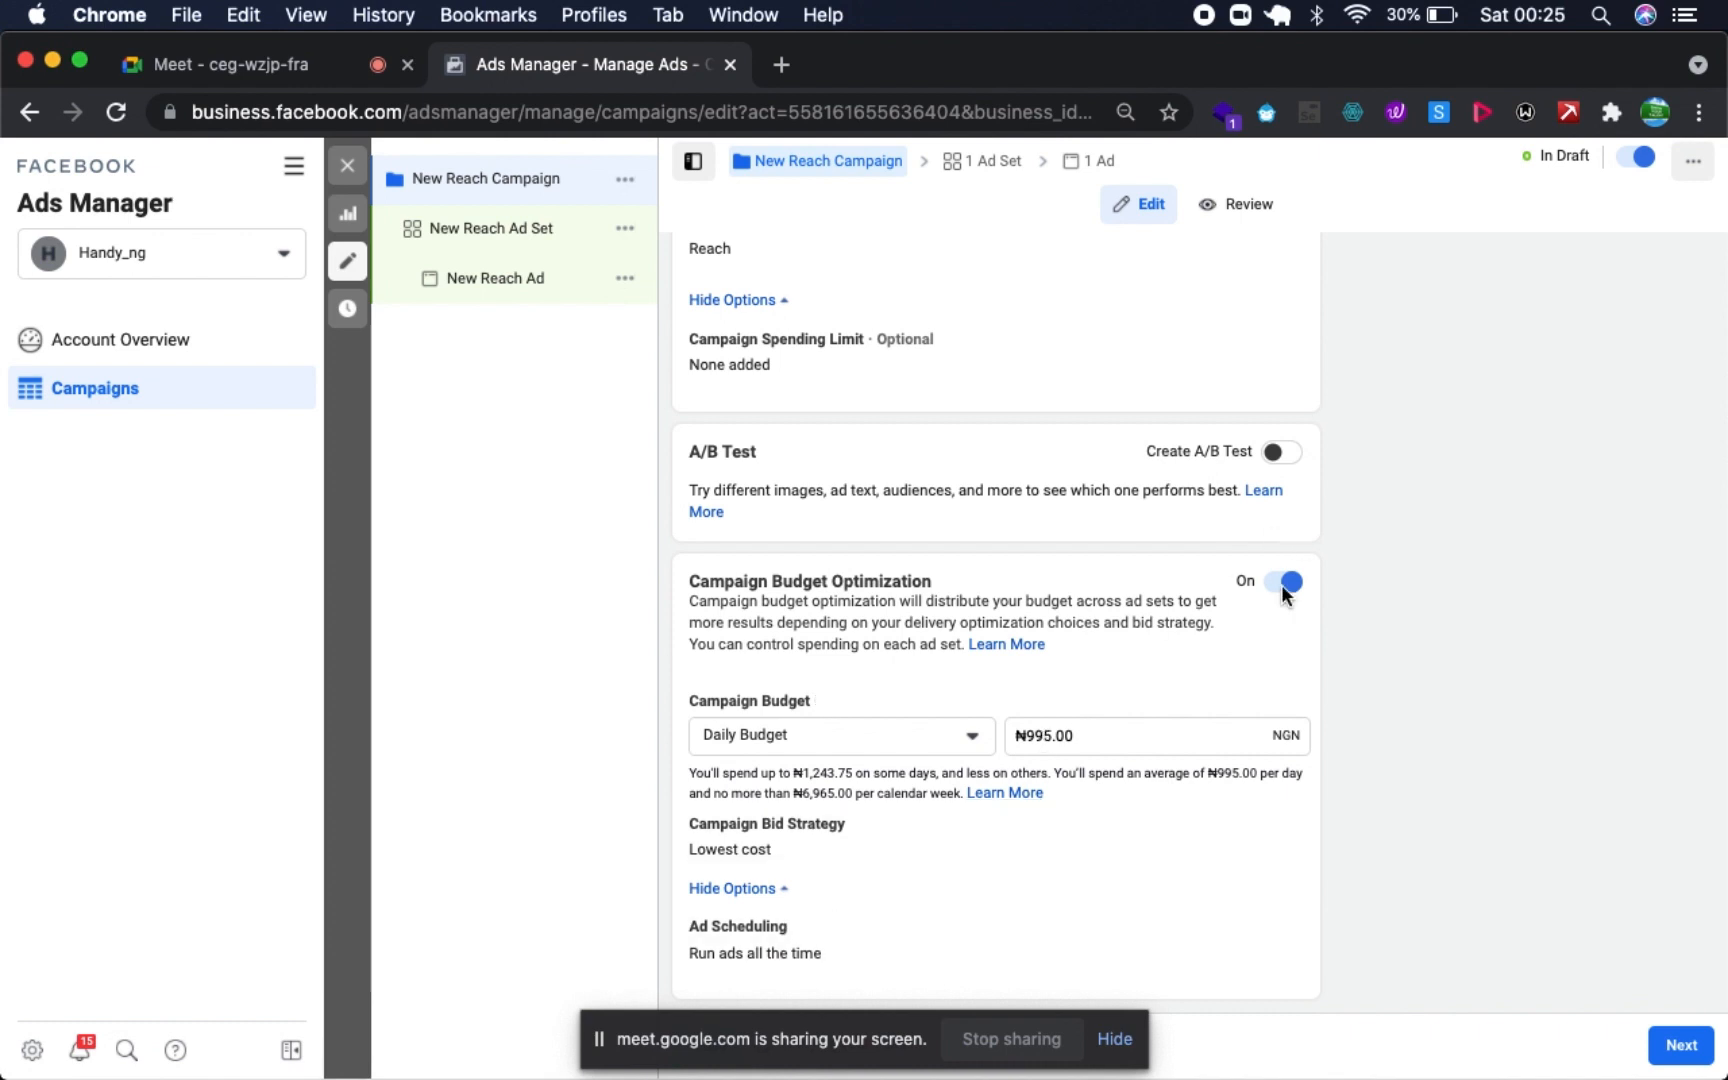
click(1285, 584)
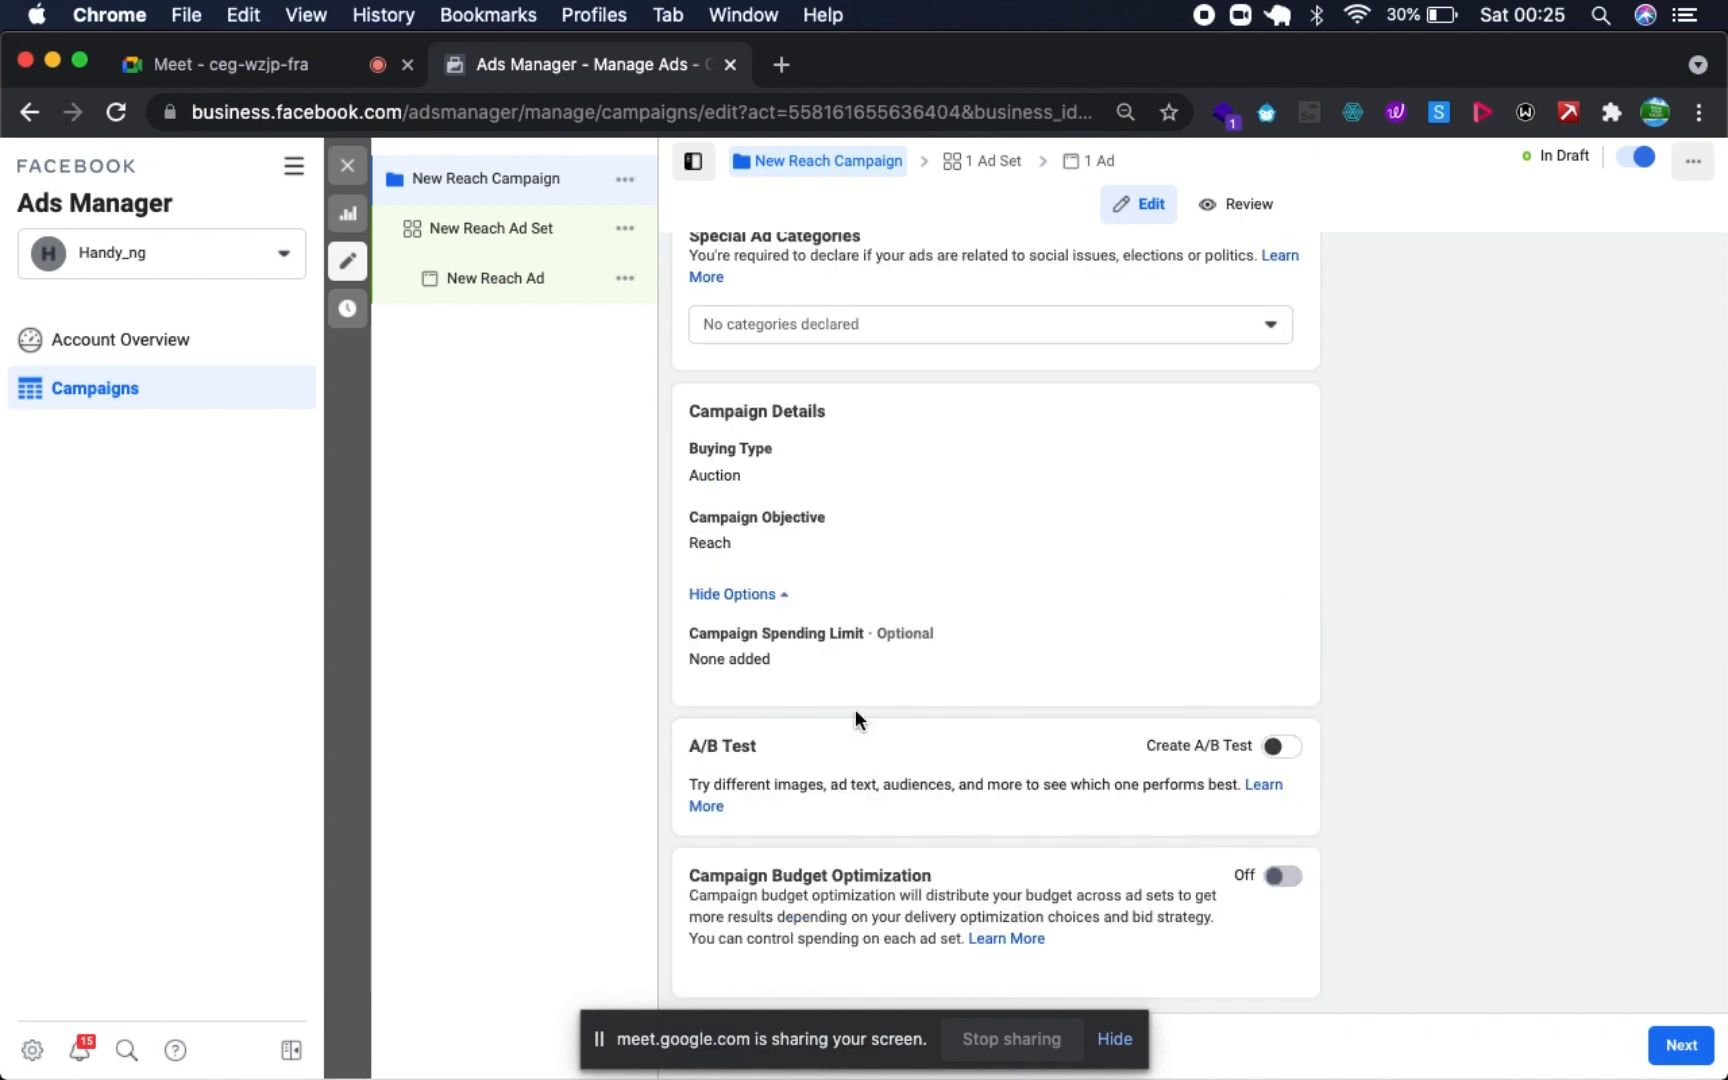
- Open the New Reach Ad Set of the draft campaign for editing
scroll(855, 709, up, 3)
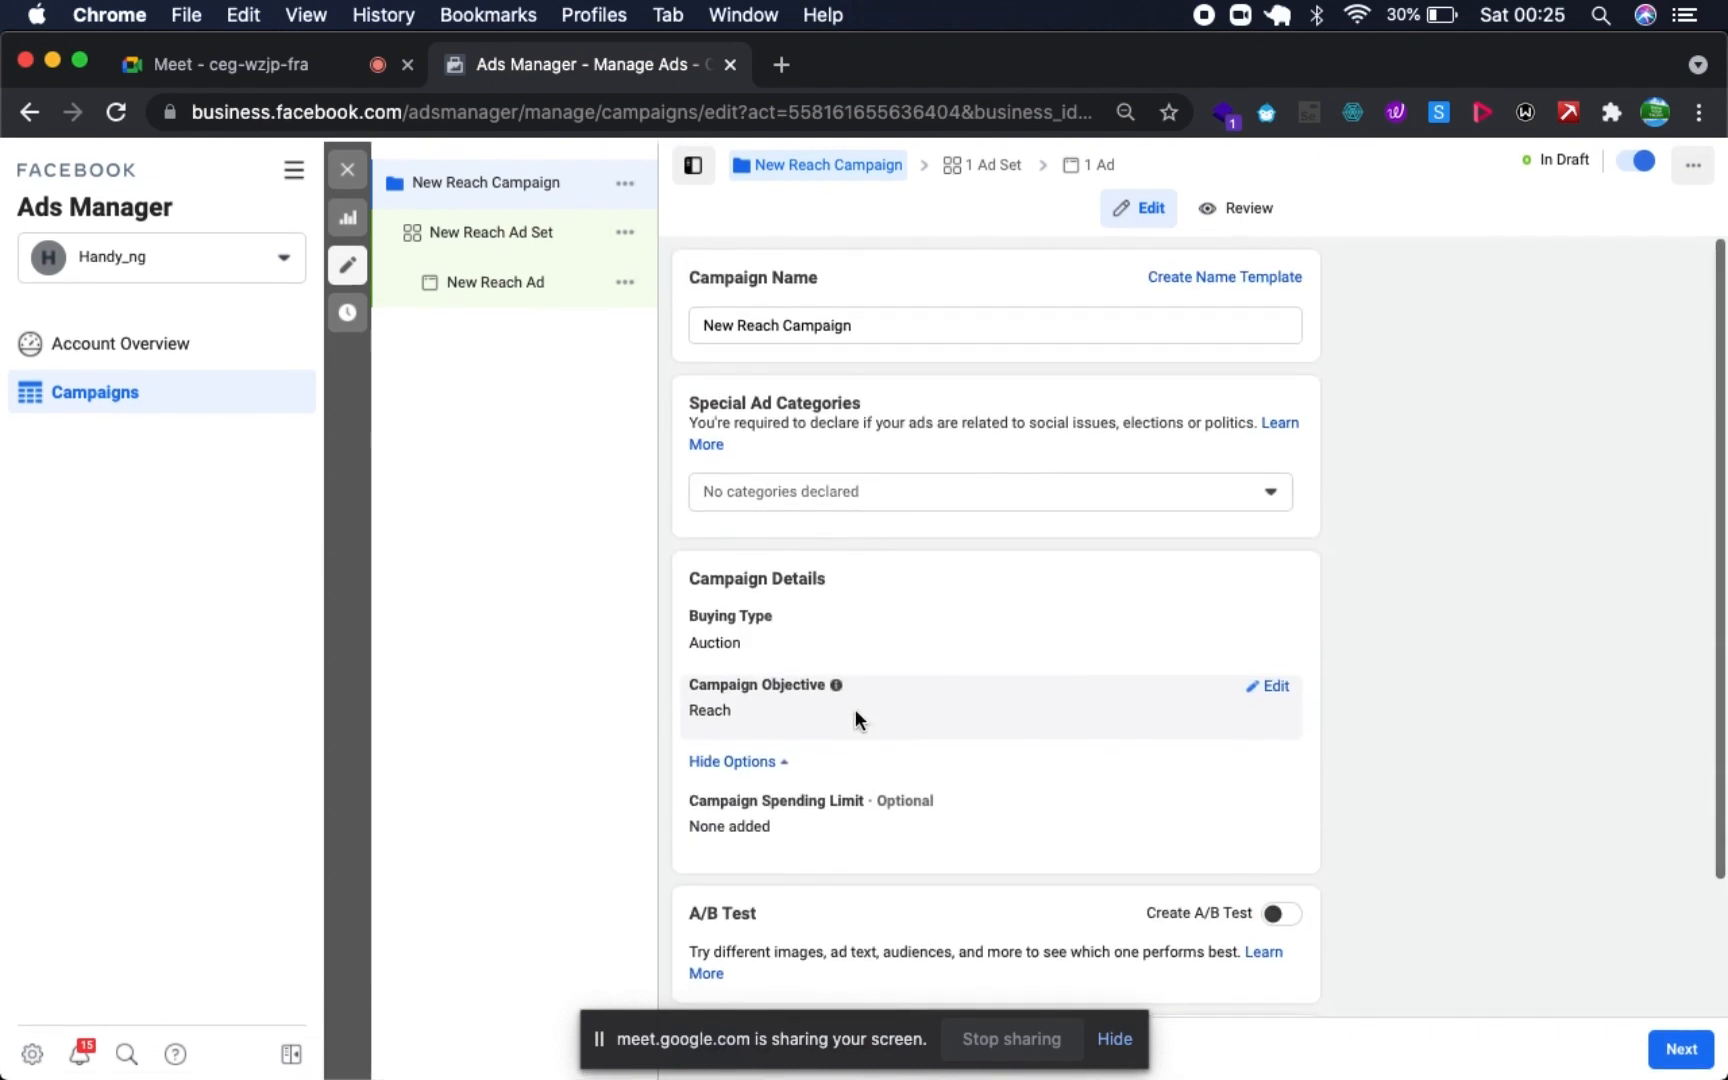
scroll(1004, 473, down, 3)
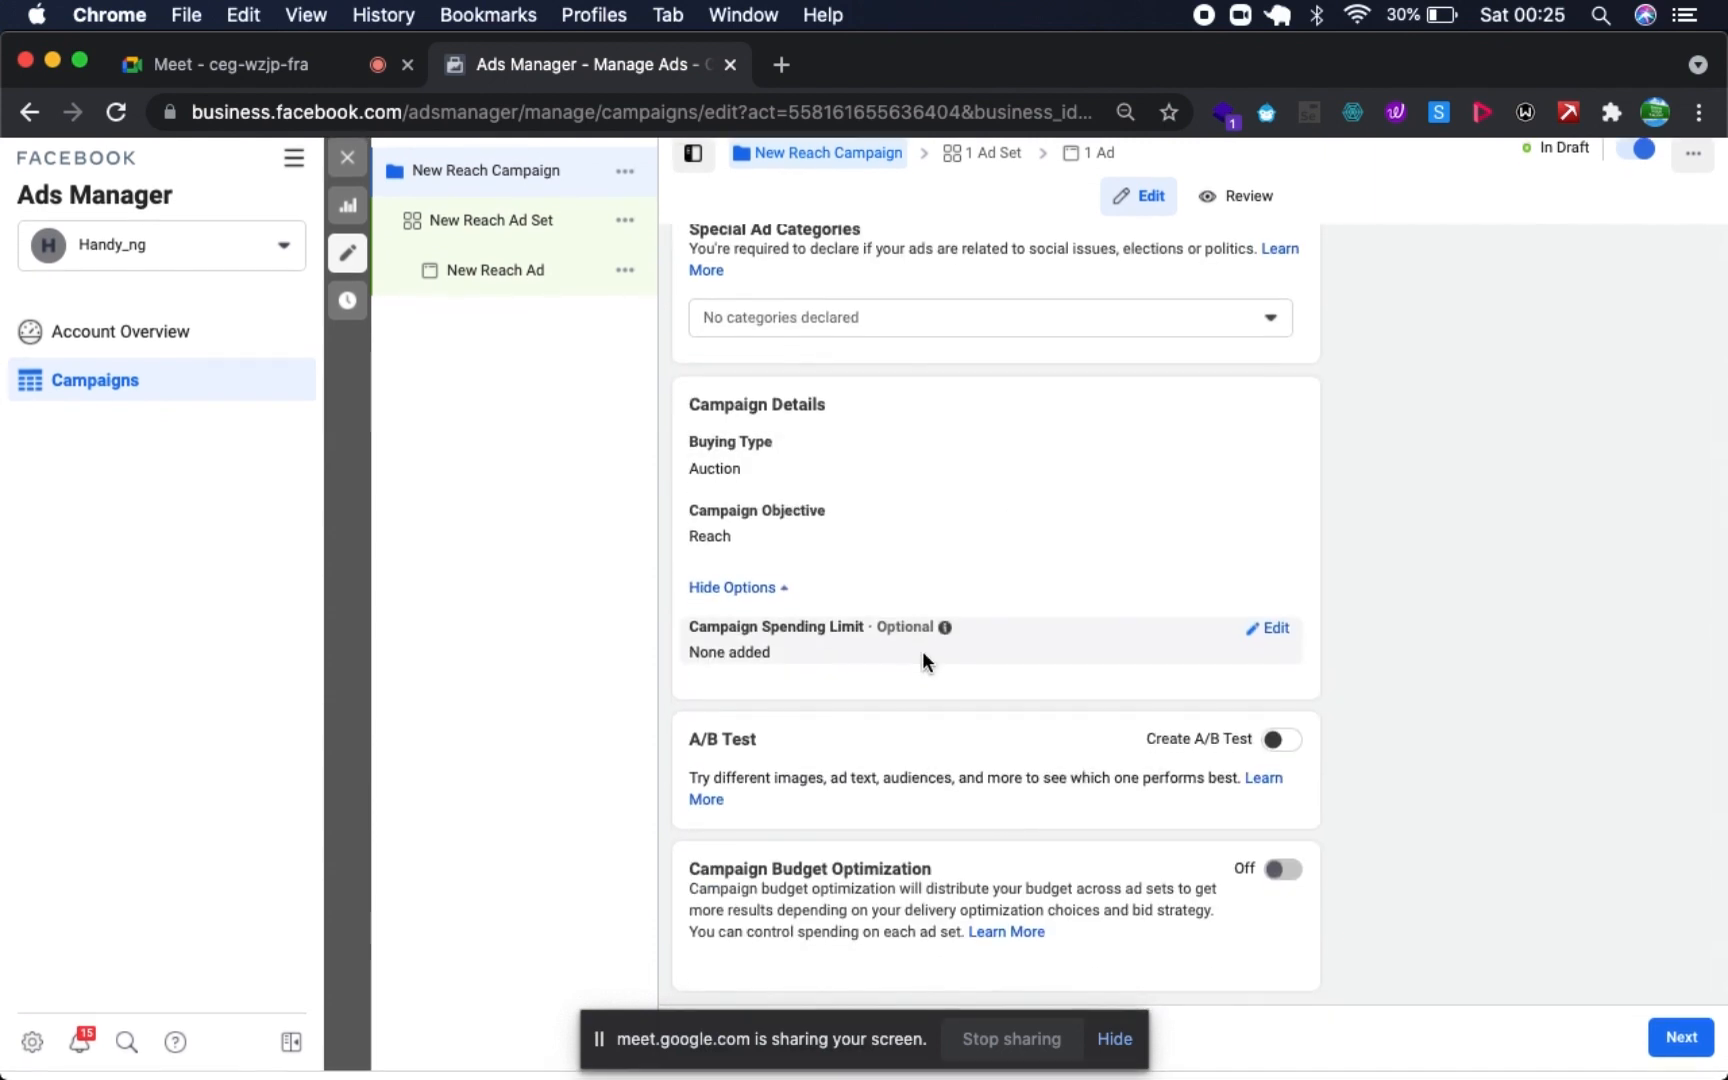
scroll(922, 649, up, 3)
click(519, 217)
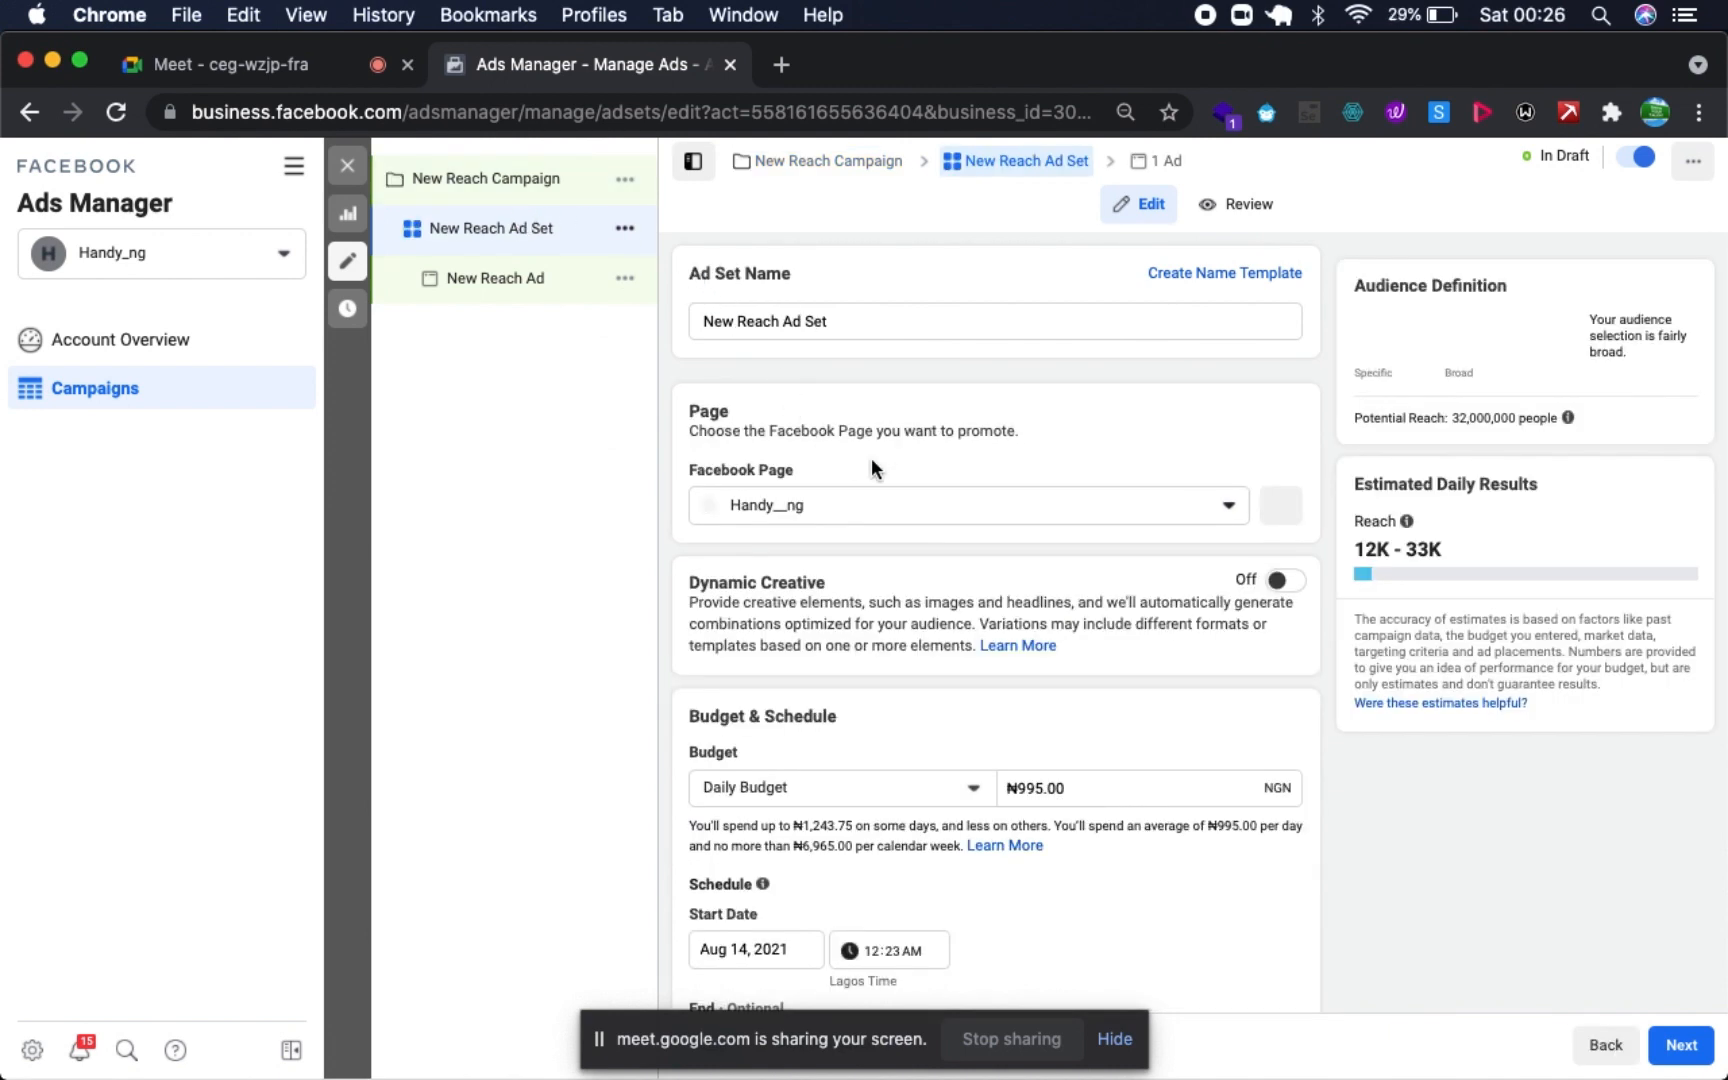
- Look through the ad set's page, creative and budget settings, and reveal the additional options under Budget & Schedule
scroll(871, 460, down, 2)
scroll(875, 480, up, 2)
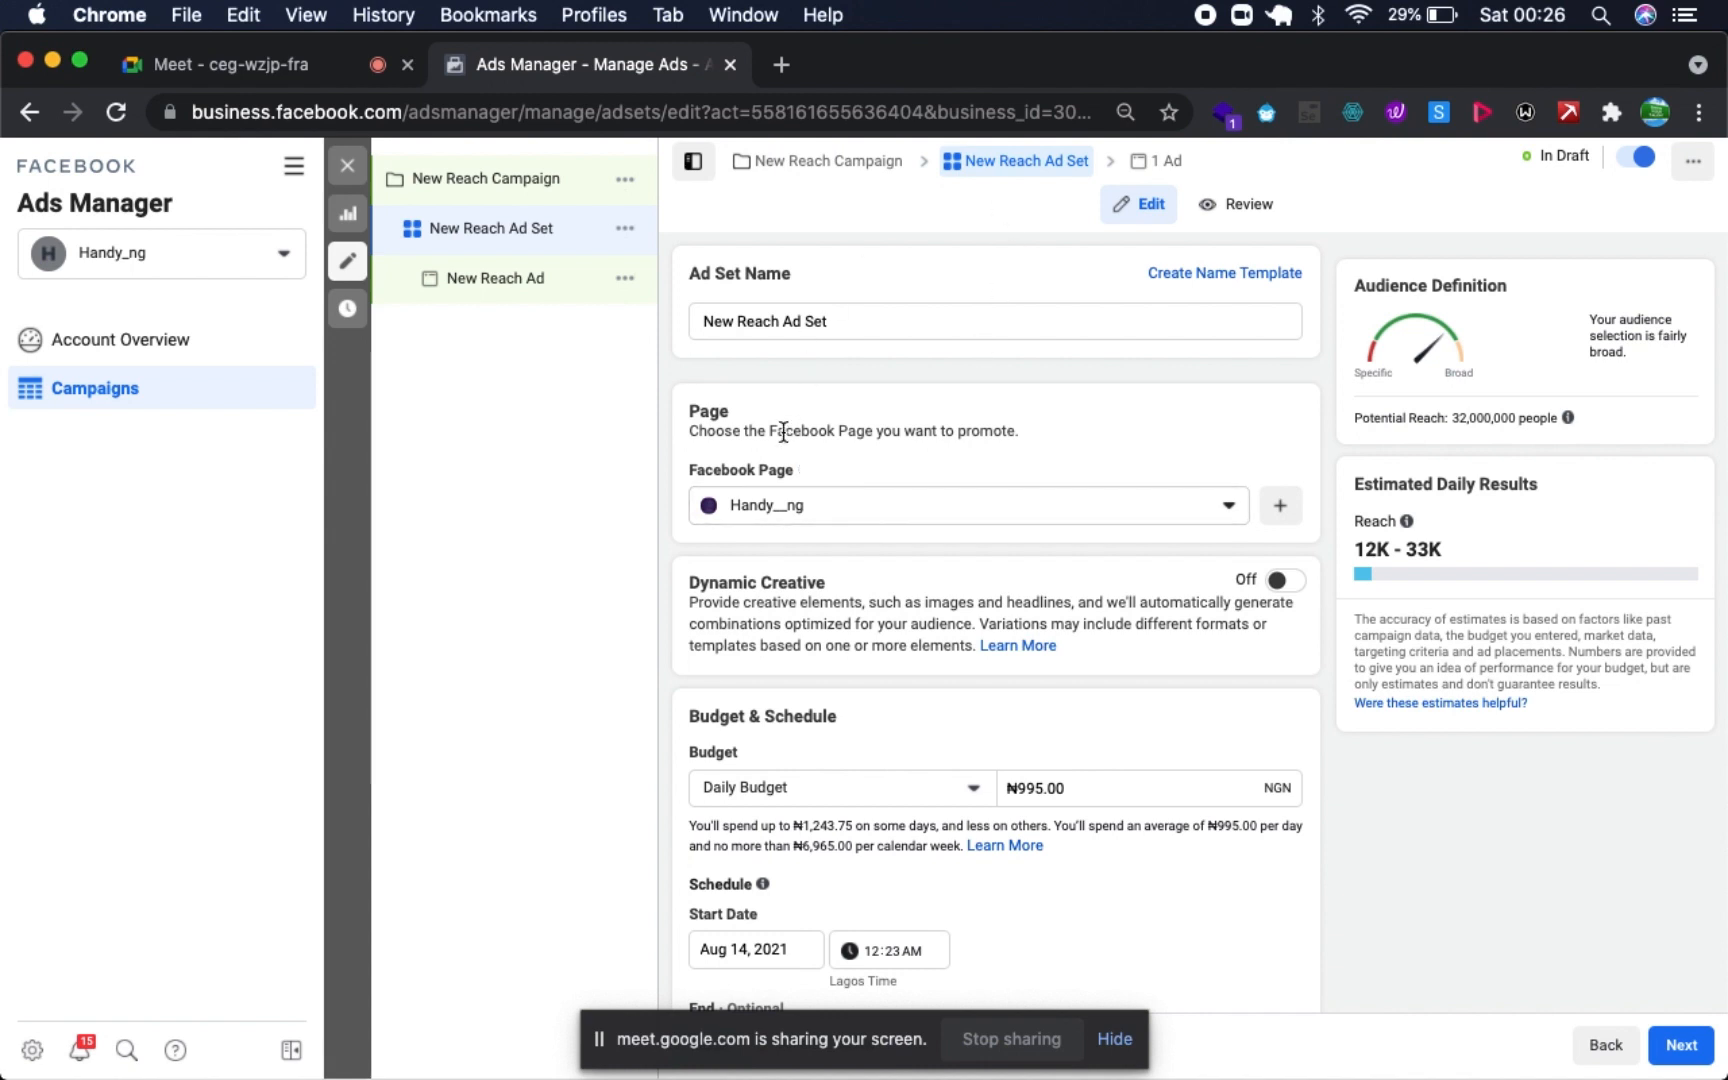
scroll(783, 430, down, 3)
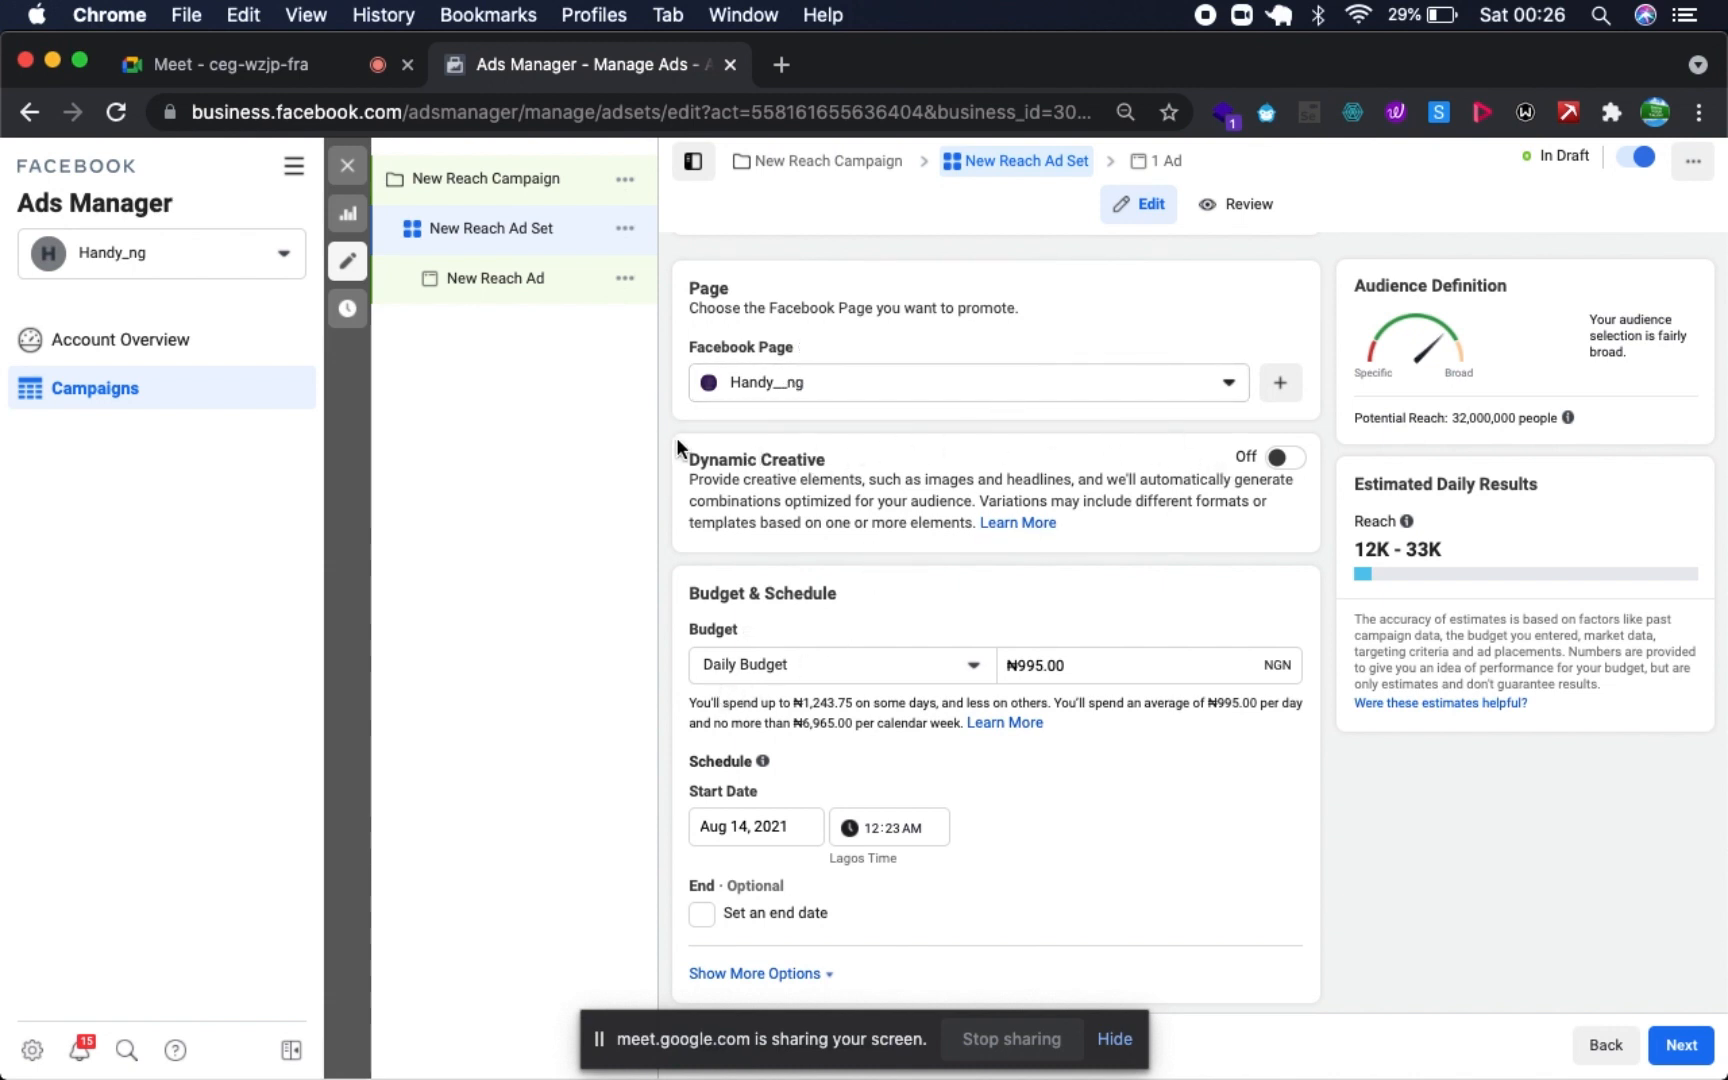
scroll(991, 590, down, 3)
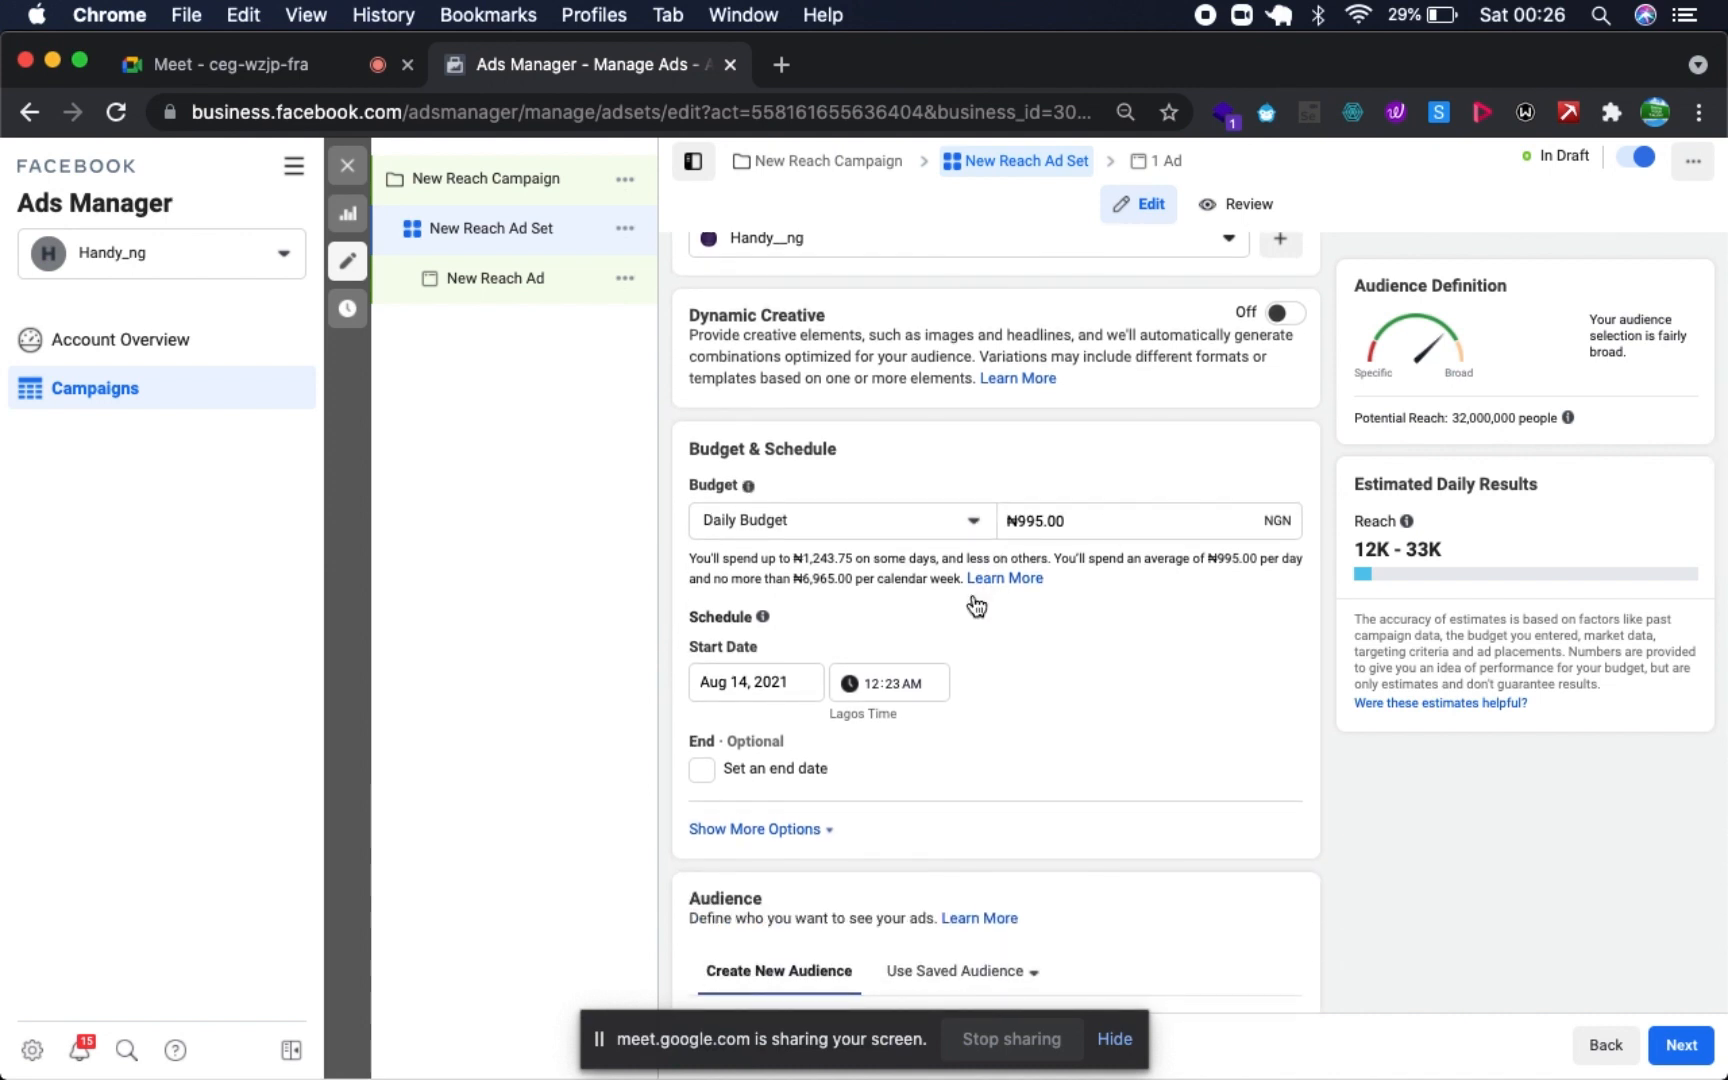
scroll(801, 656, down, 2)
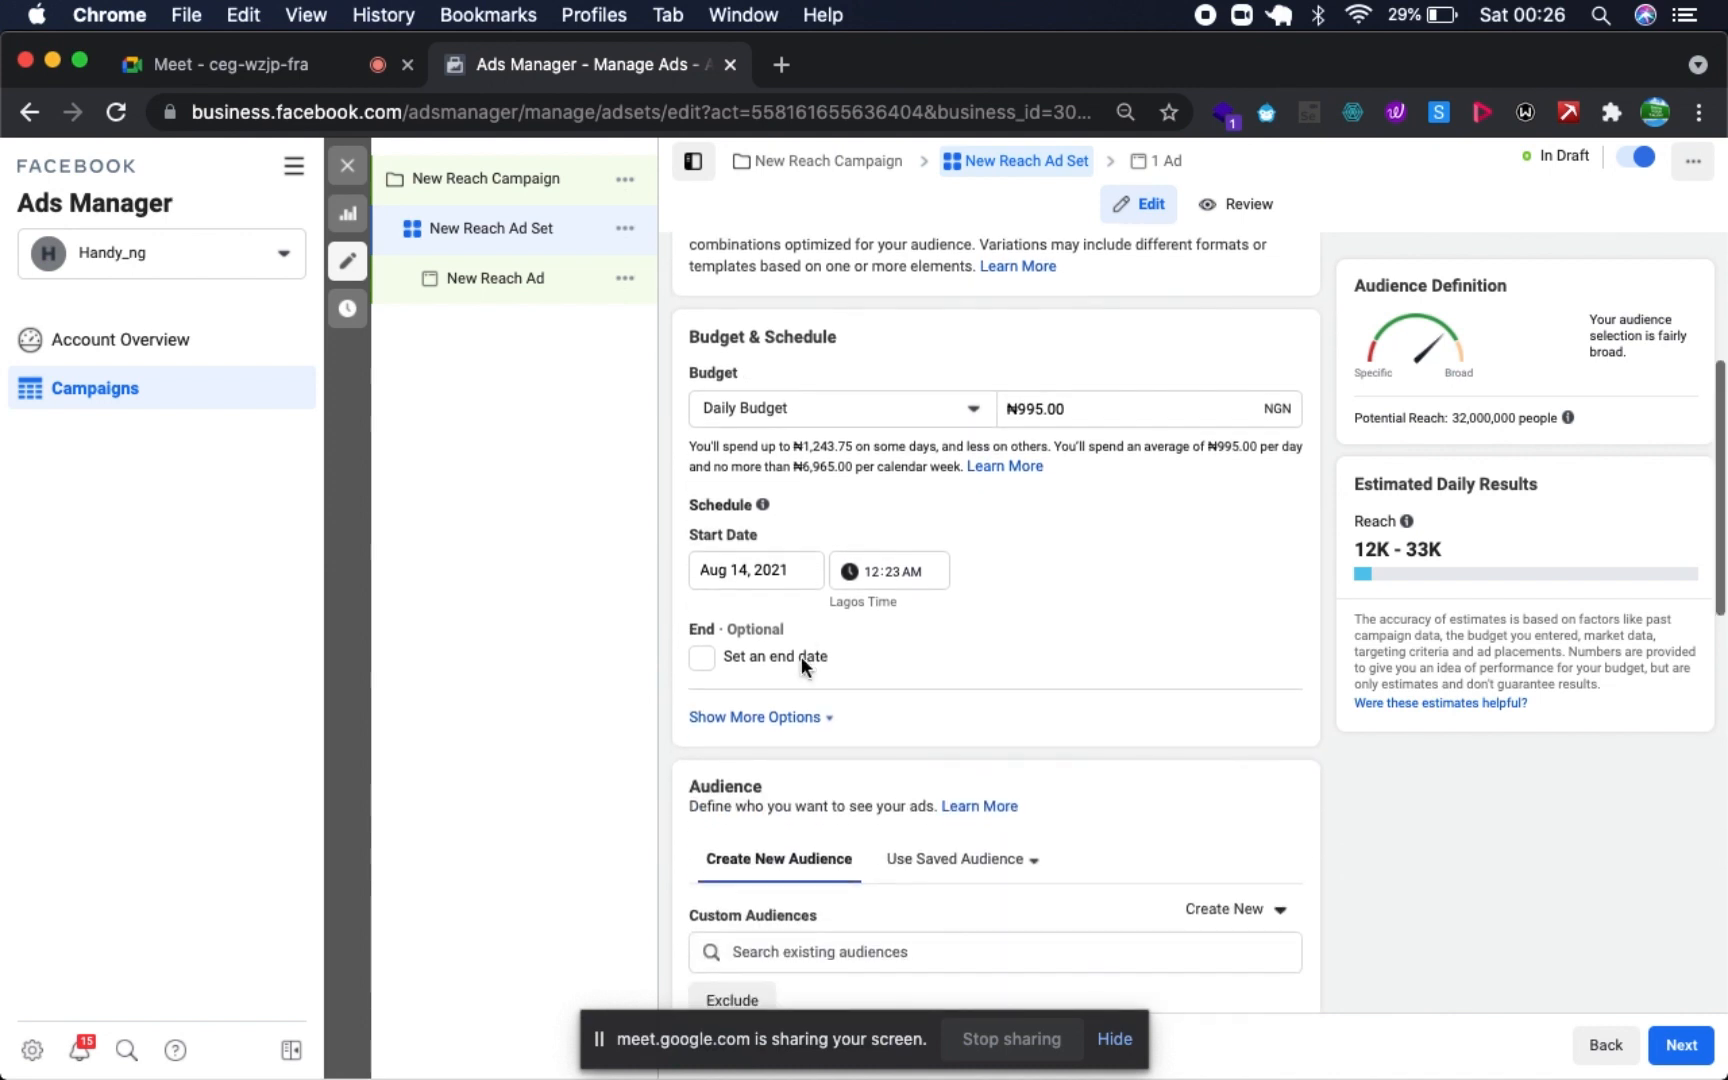
click(785, 718)
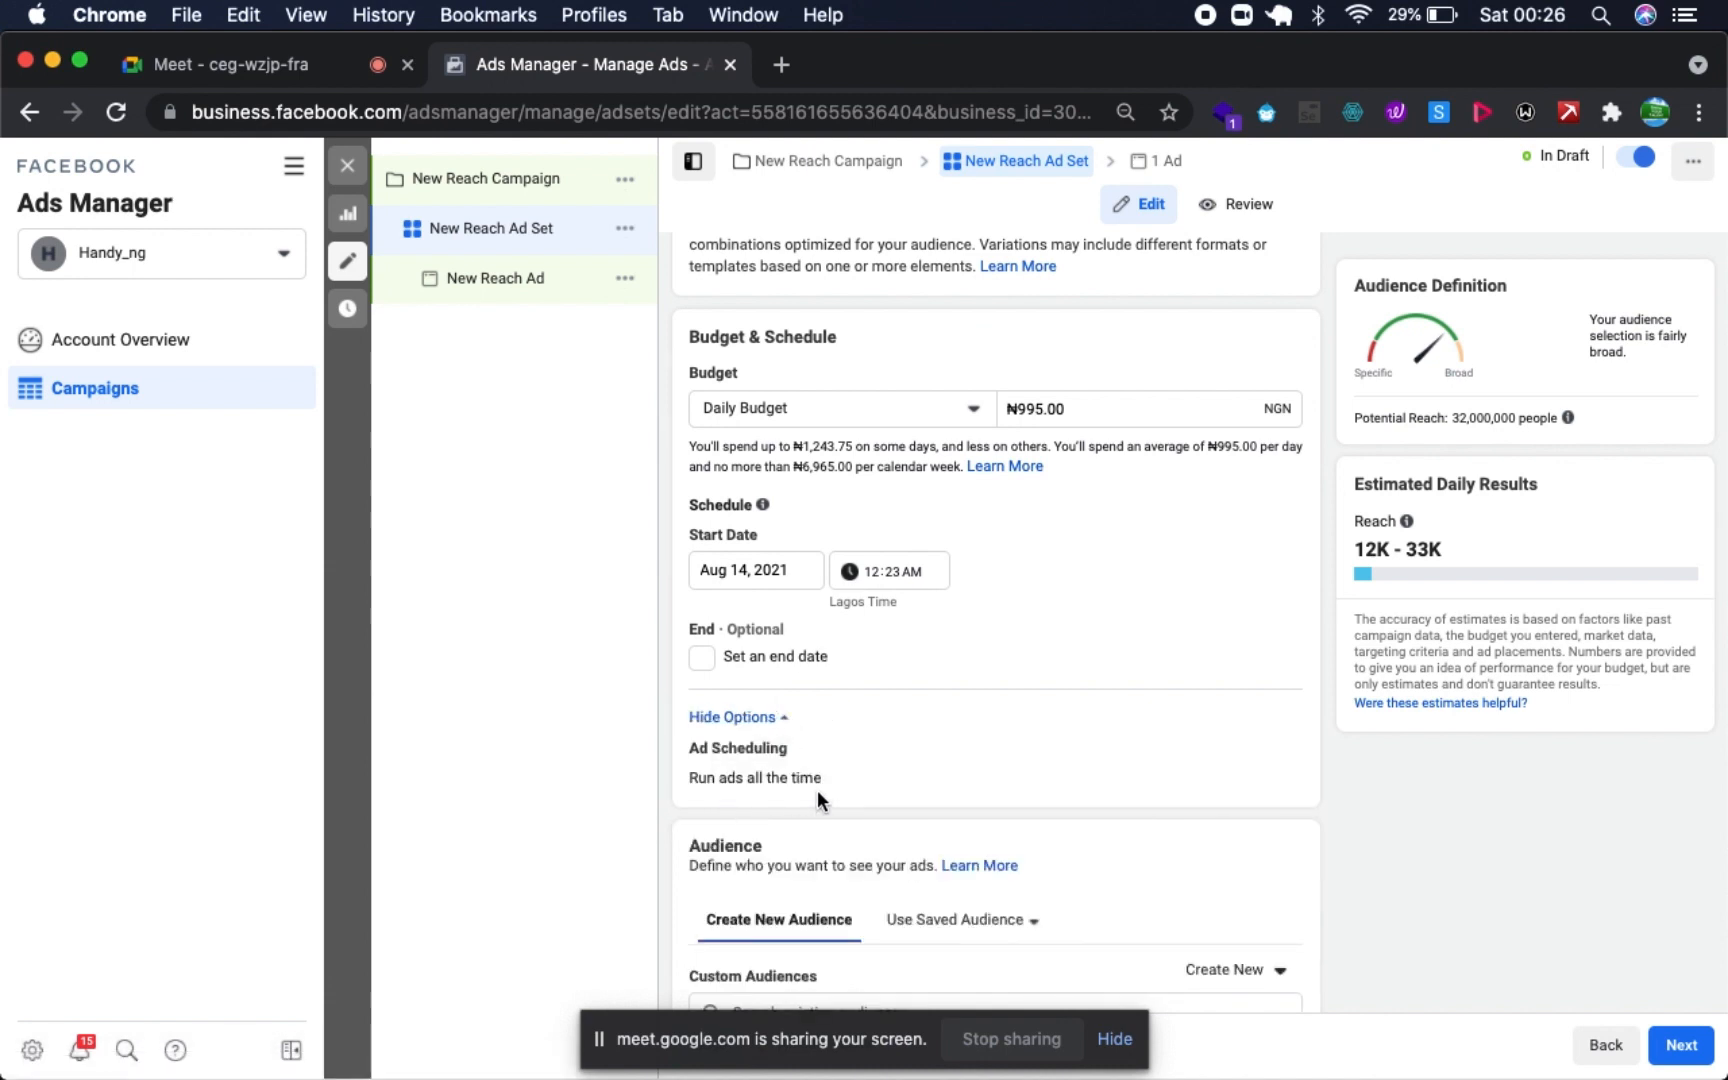
- Review the ad set's Audience section, including its targeting settings and the list of saved audiences
scroll(817, 790, down, 3)
scroll(884, 760, down, 3)
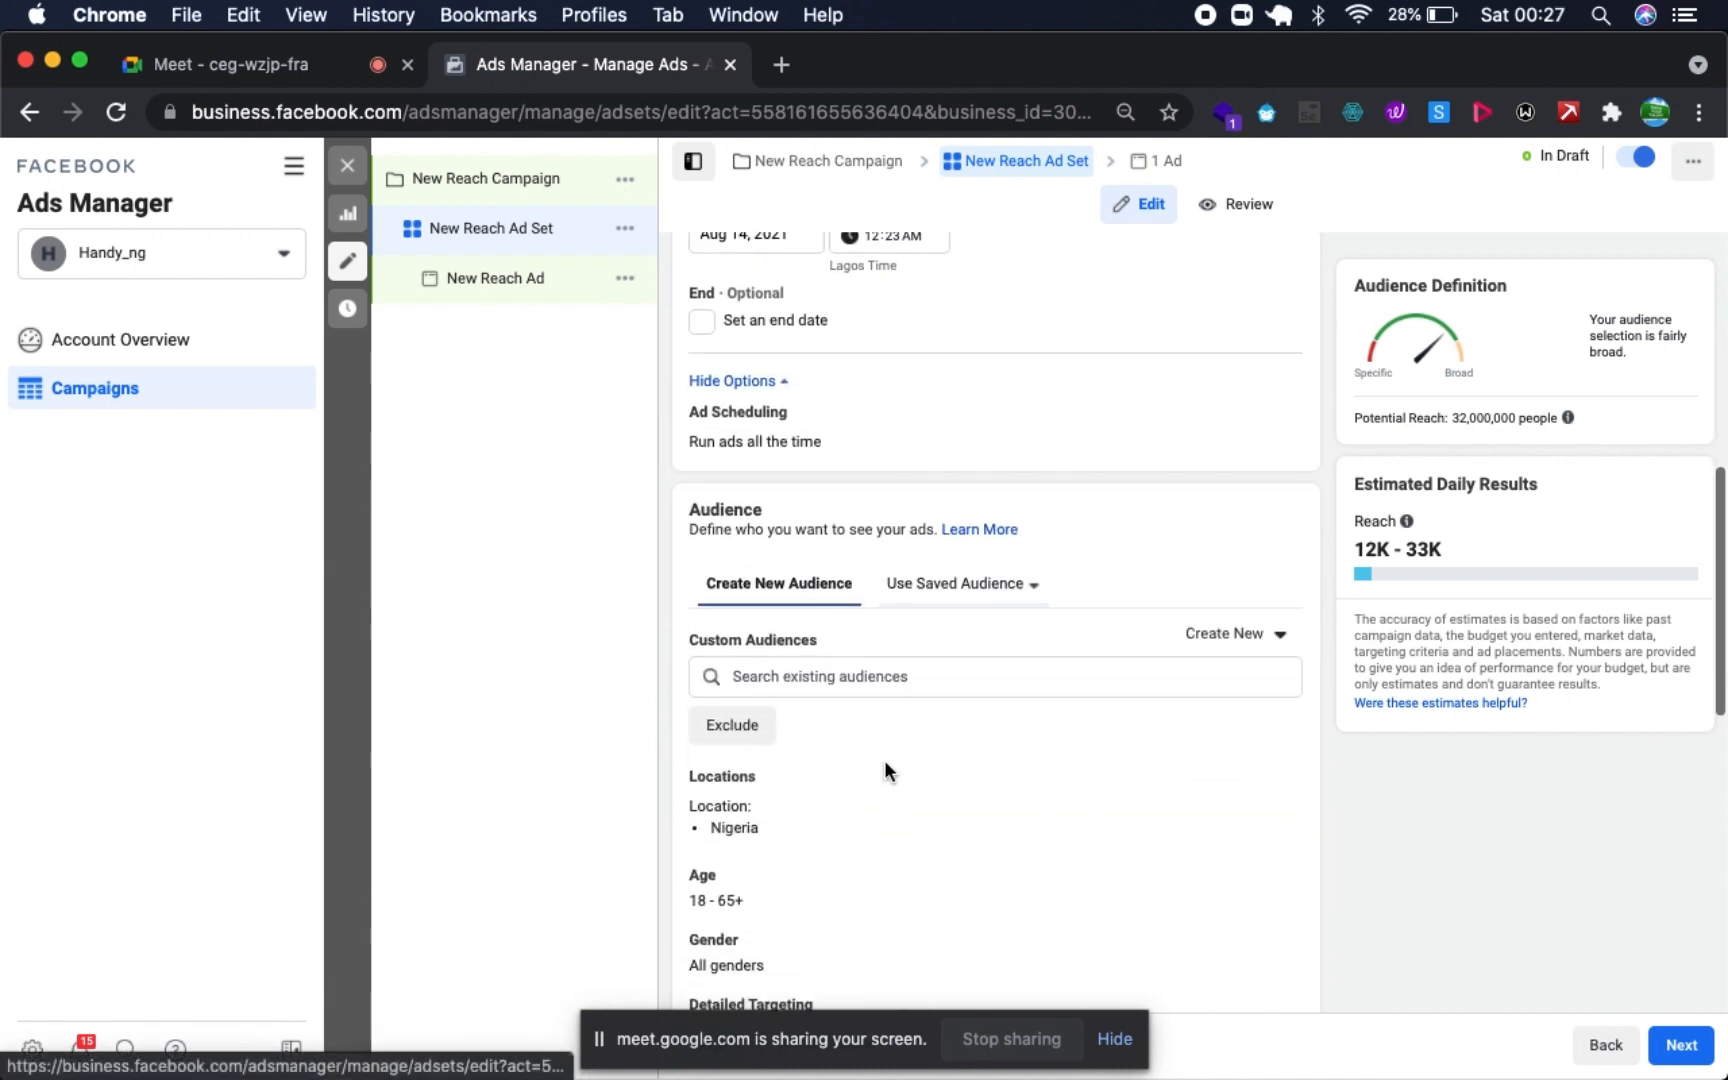
scroll(785, 700, down, 4)
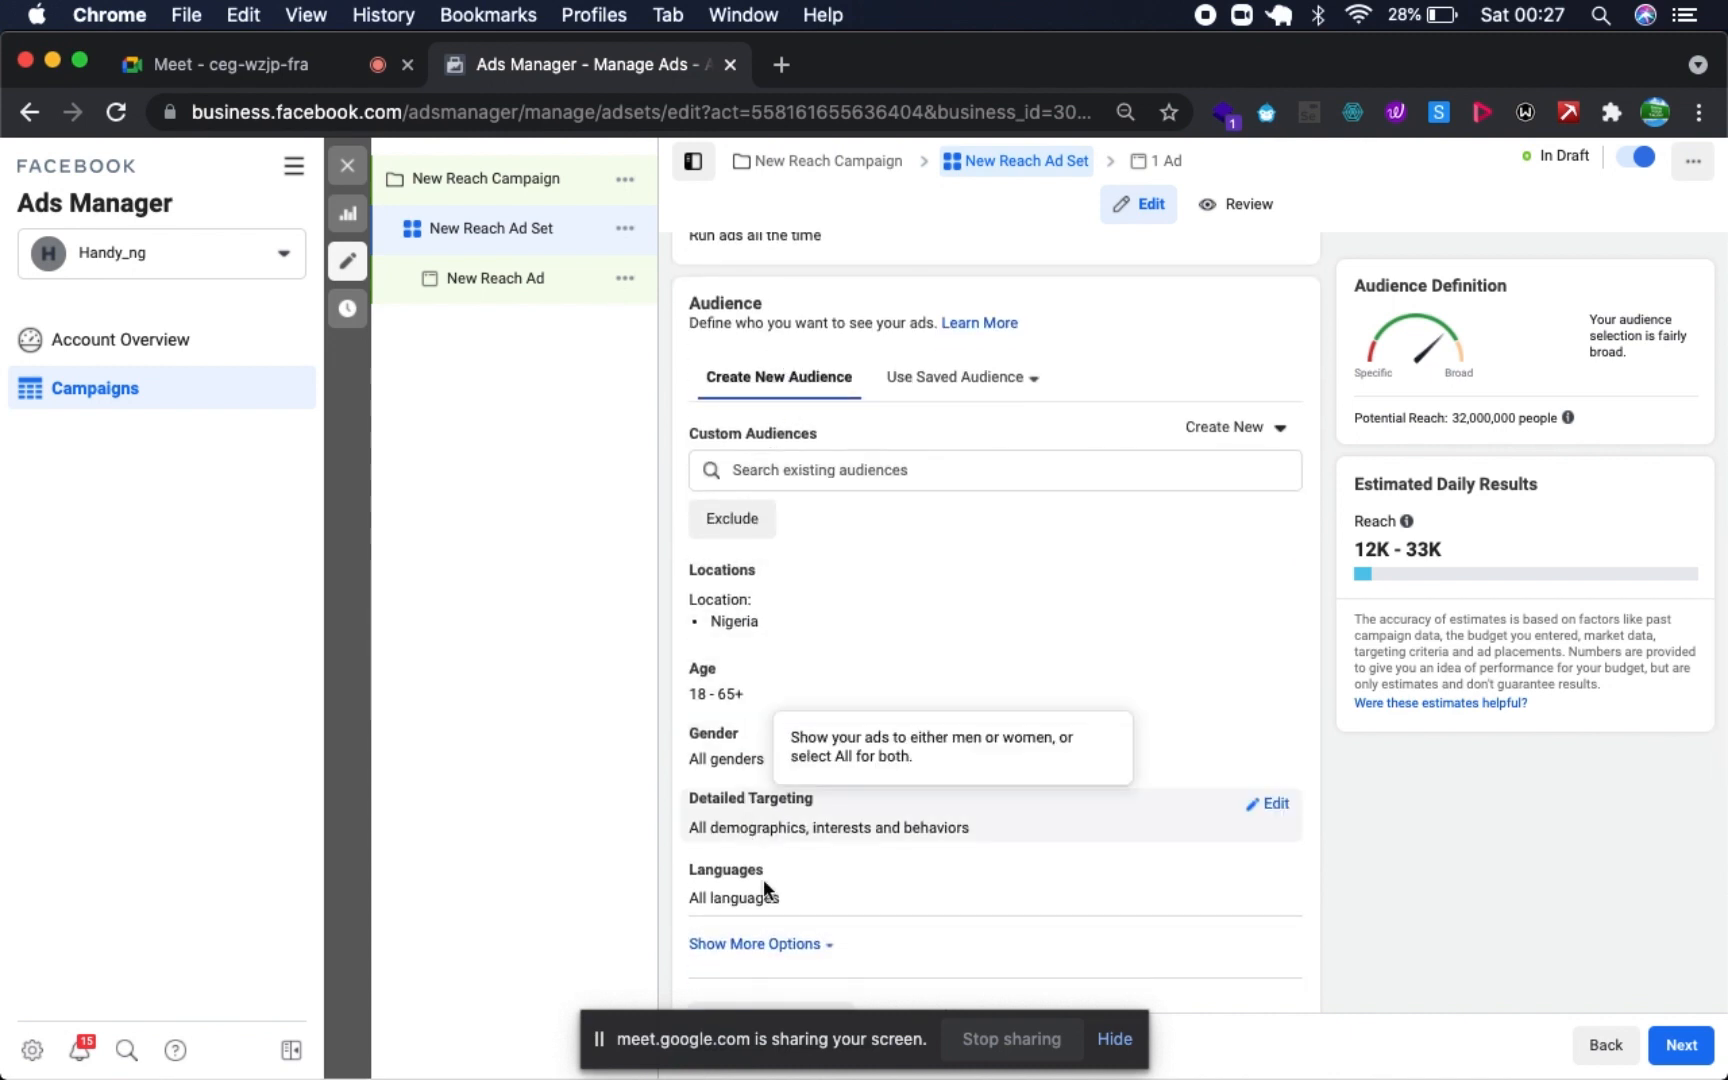
click(956, 390)
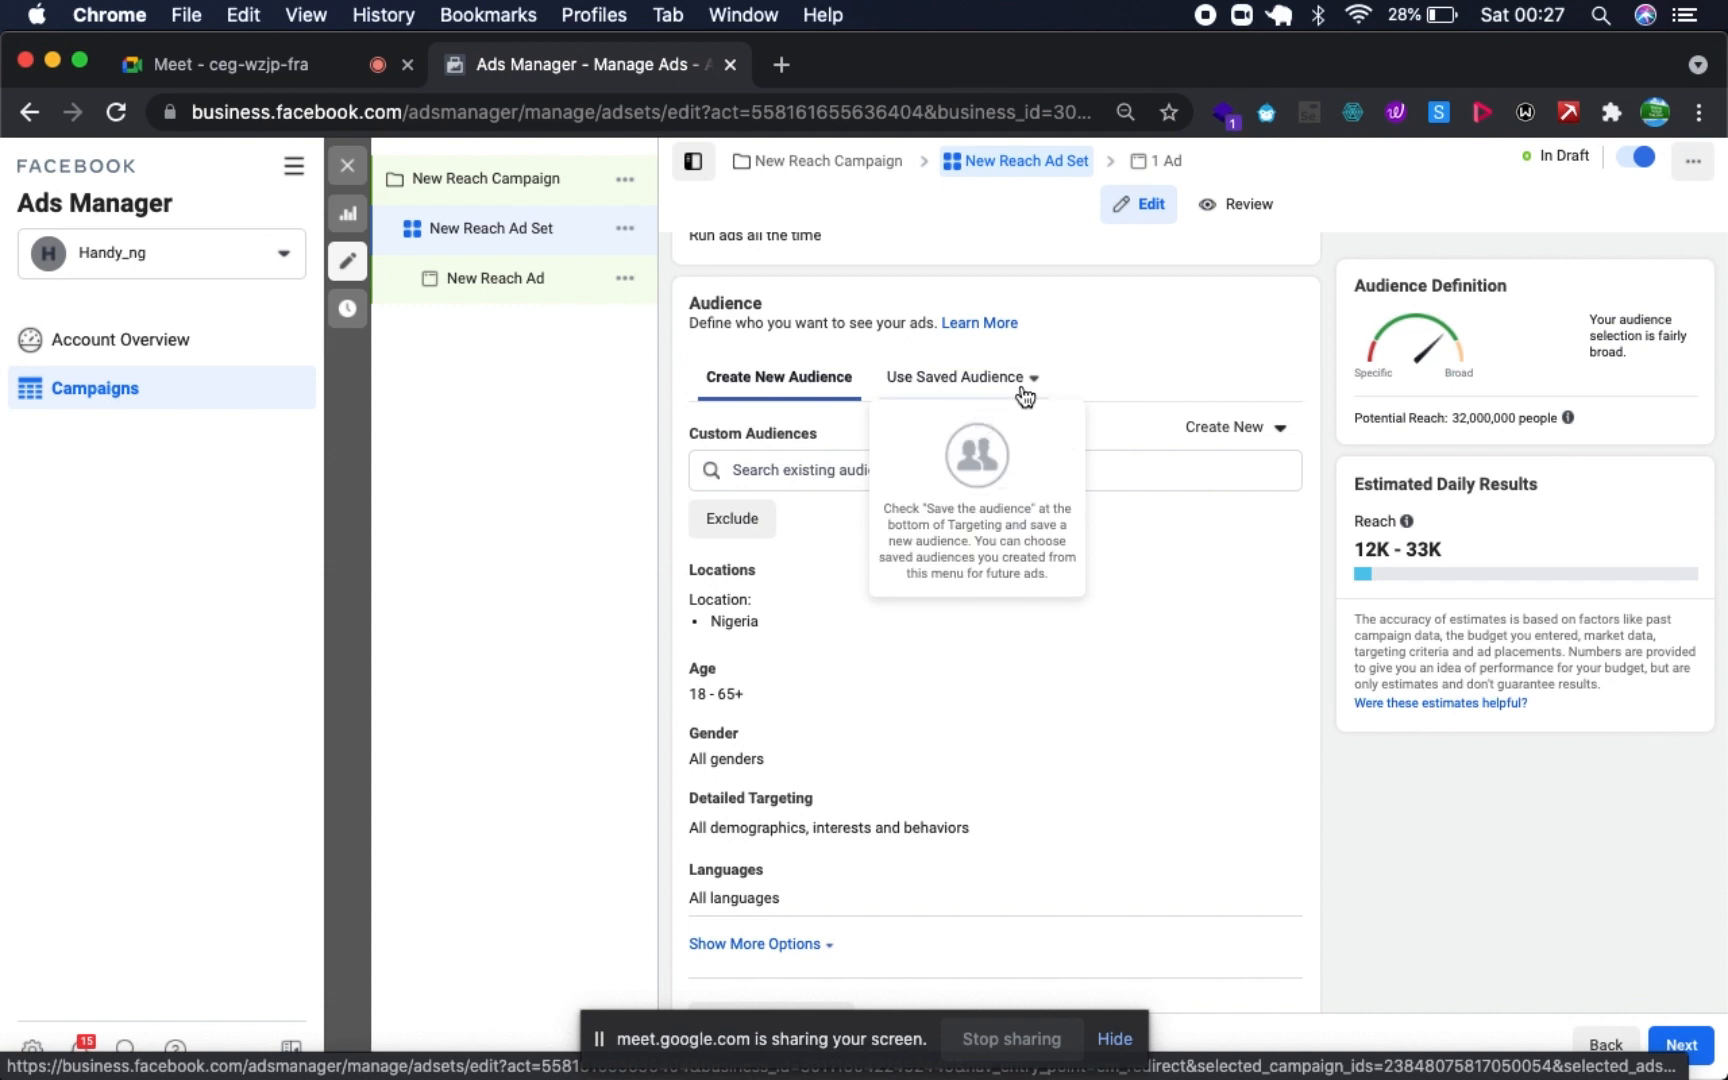
click(999, 714)
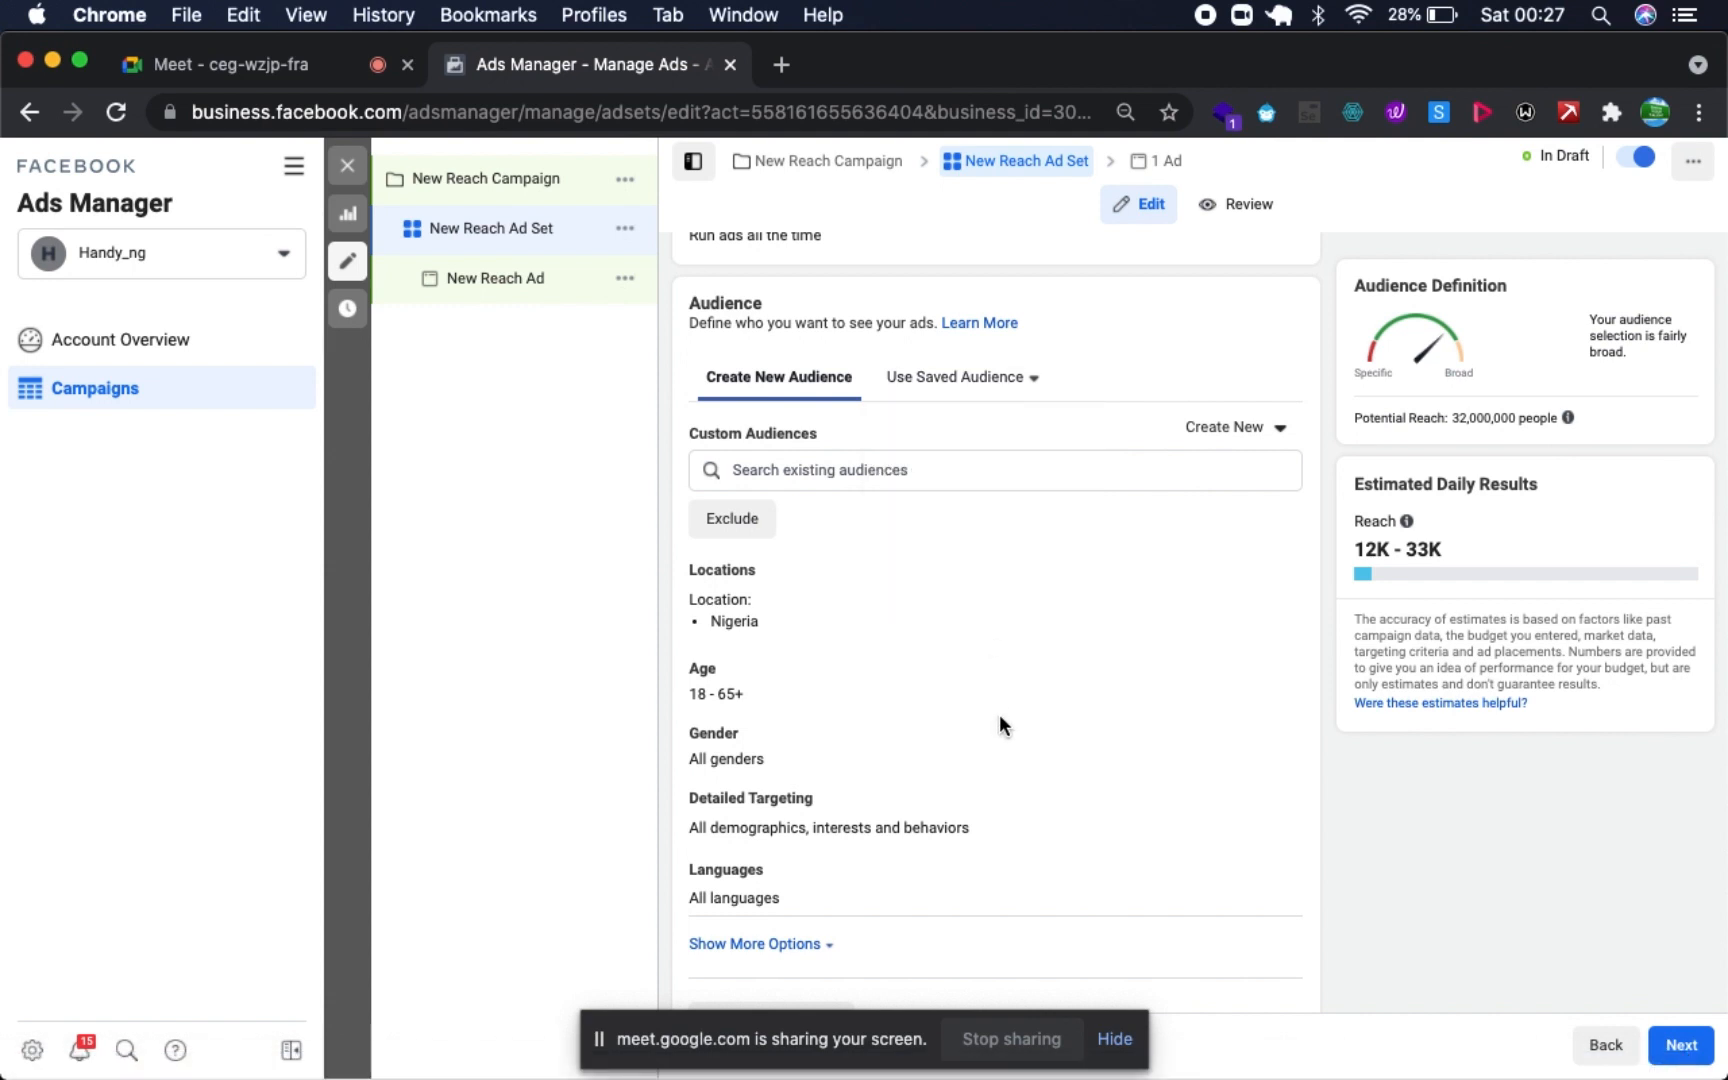
- Switch the ad set's placements from automatic to Manual Placements
scroll(999, 714, down, 5)
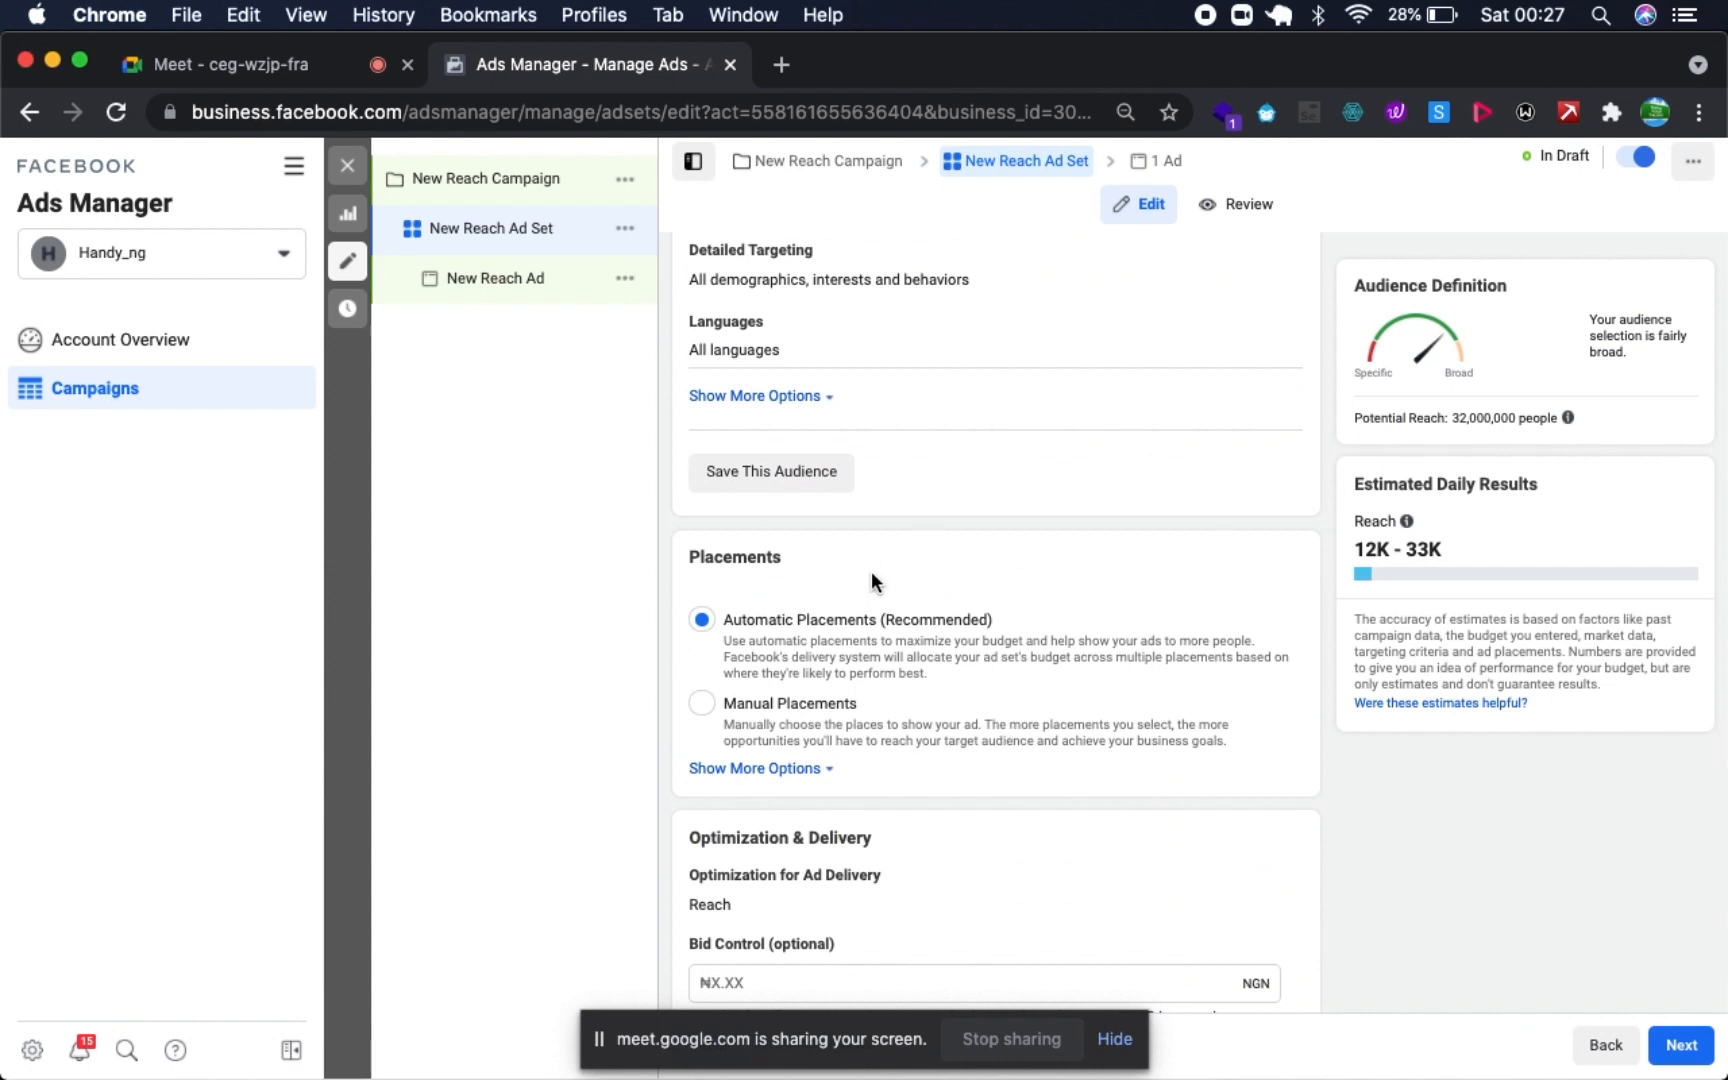
scroll(871, 571, down, 2)
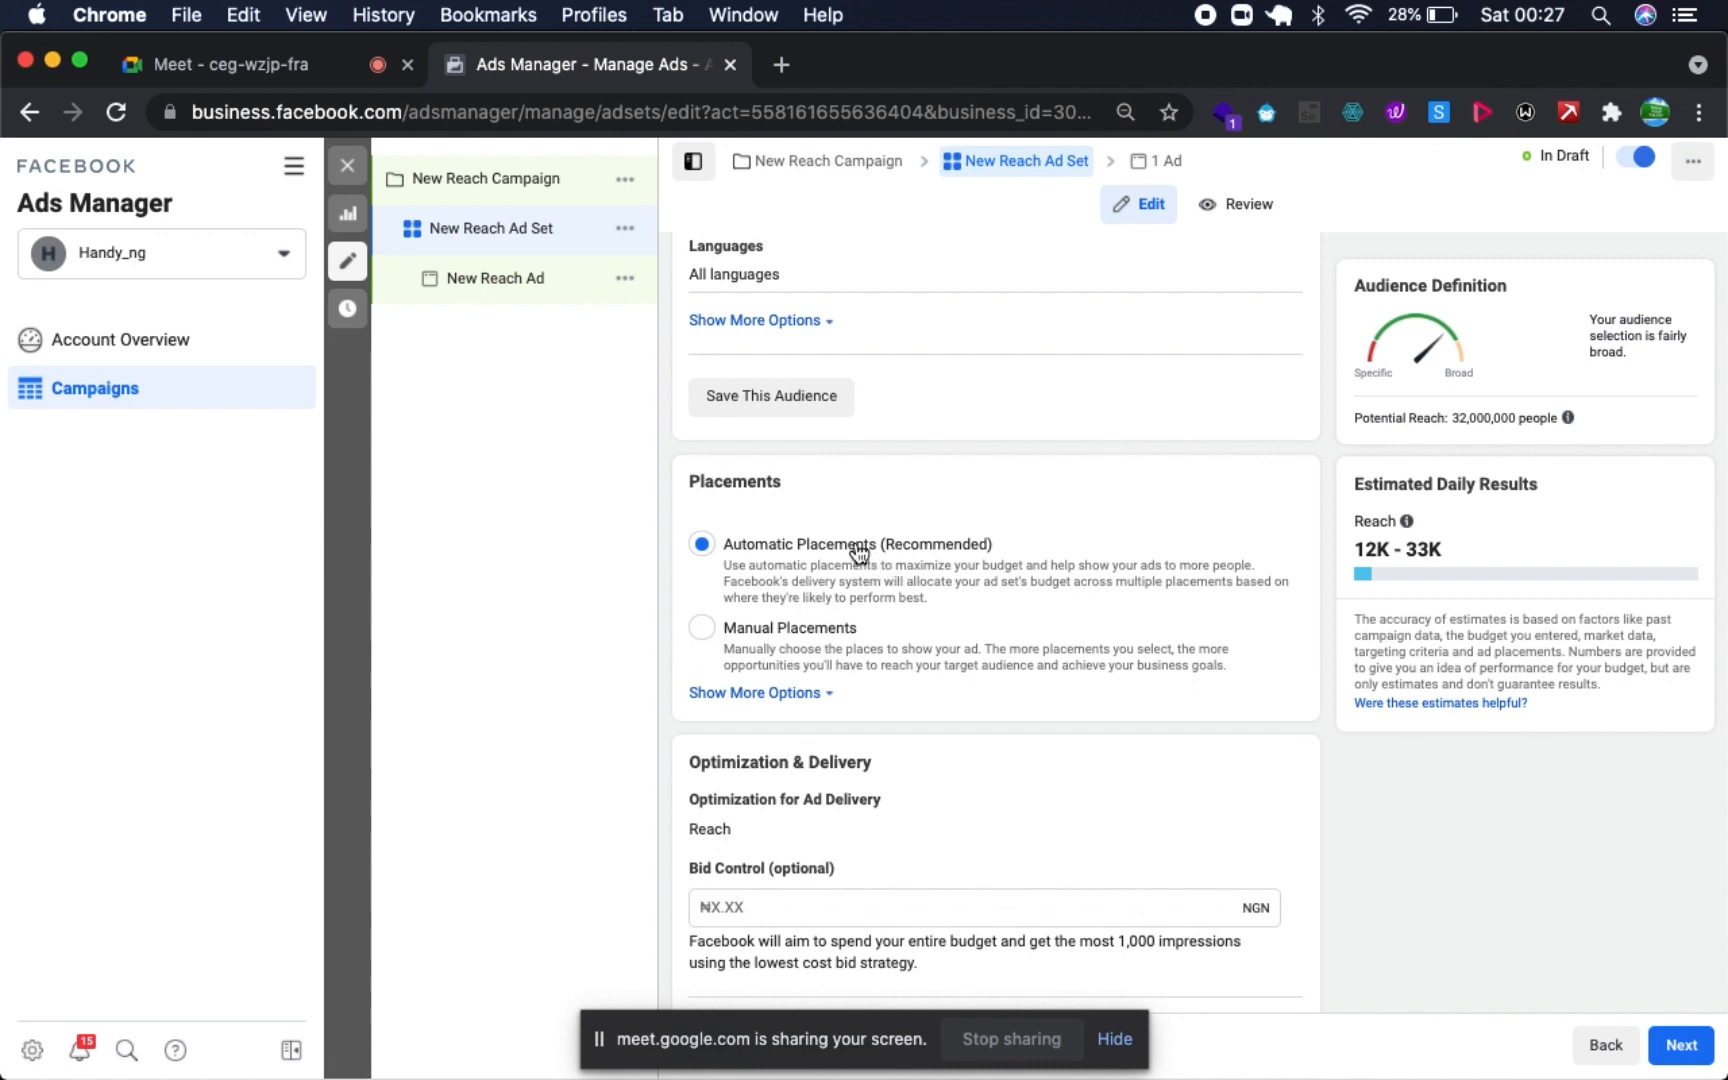
click(705, 634)
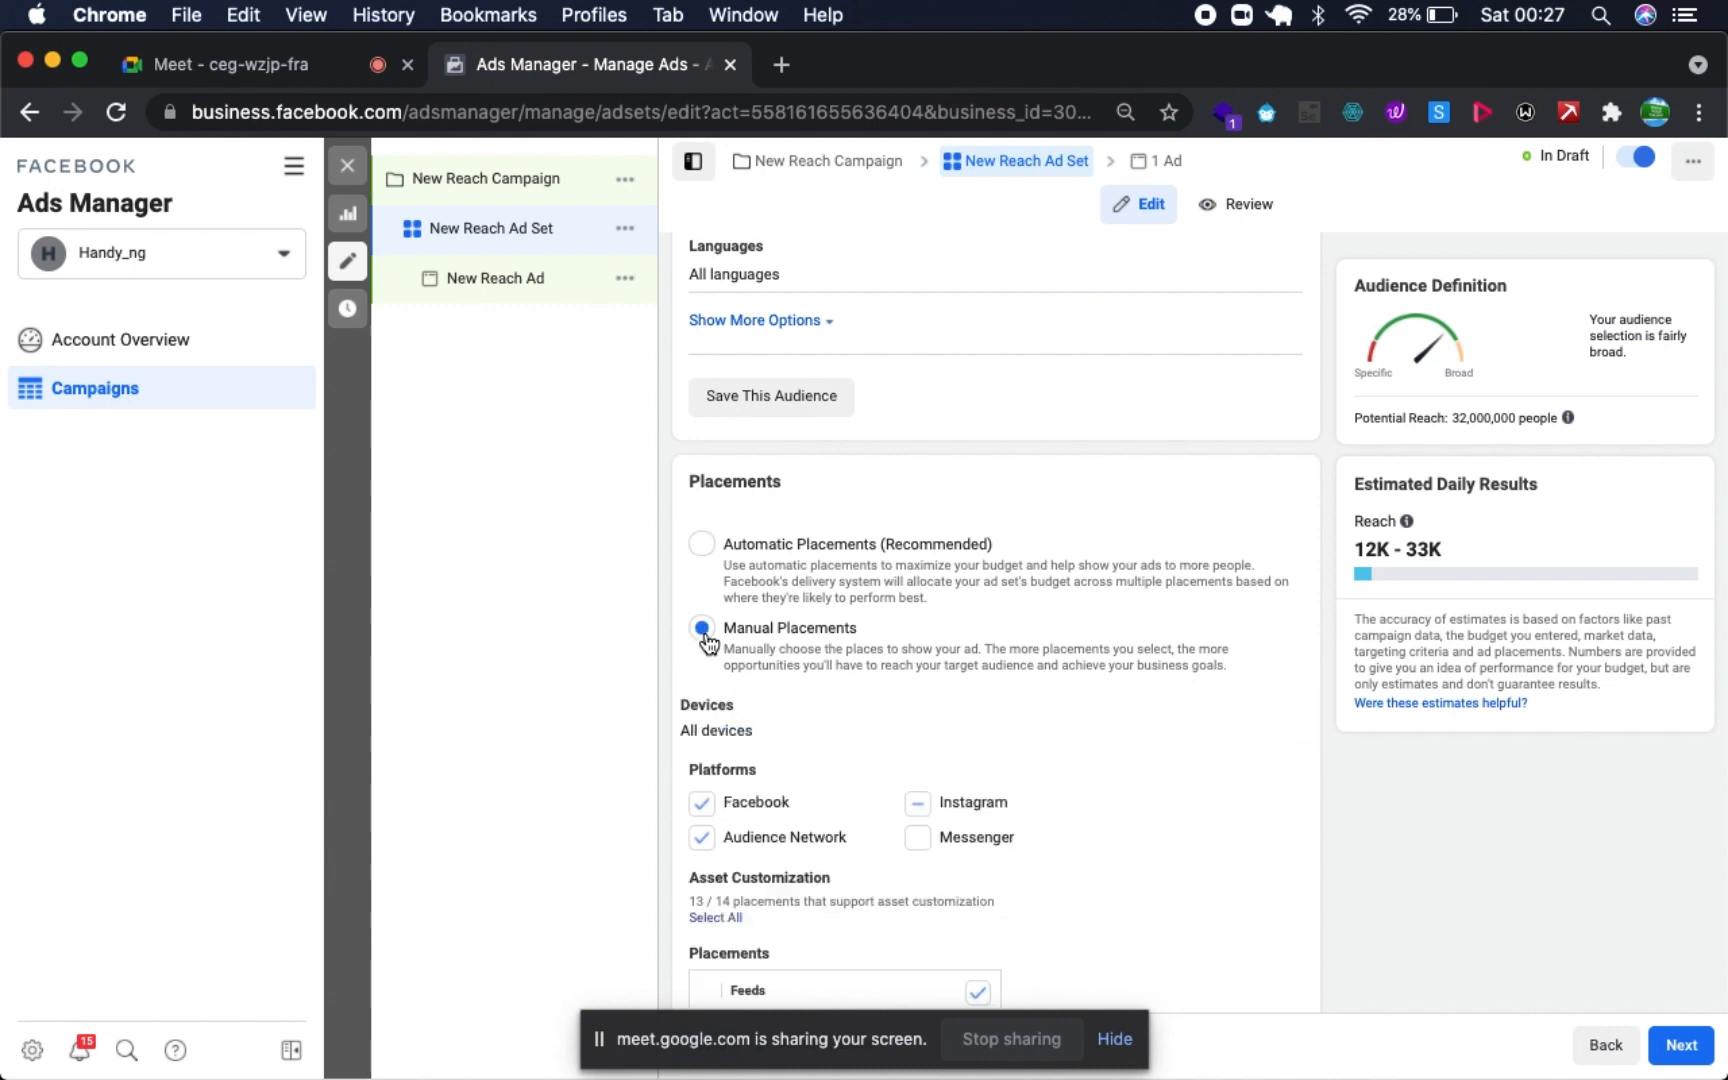
- Exclude the Facebook and Audience Network platforms from the manual placements, keeping Instagram
scroll(805, 802, down, 5)
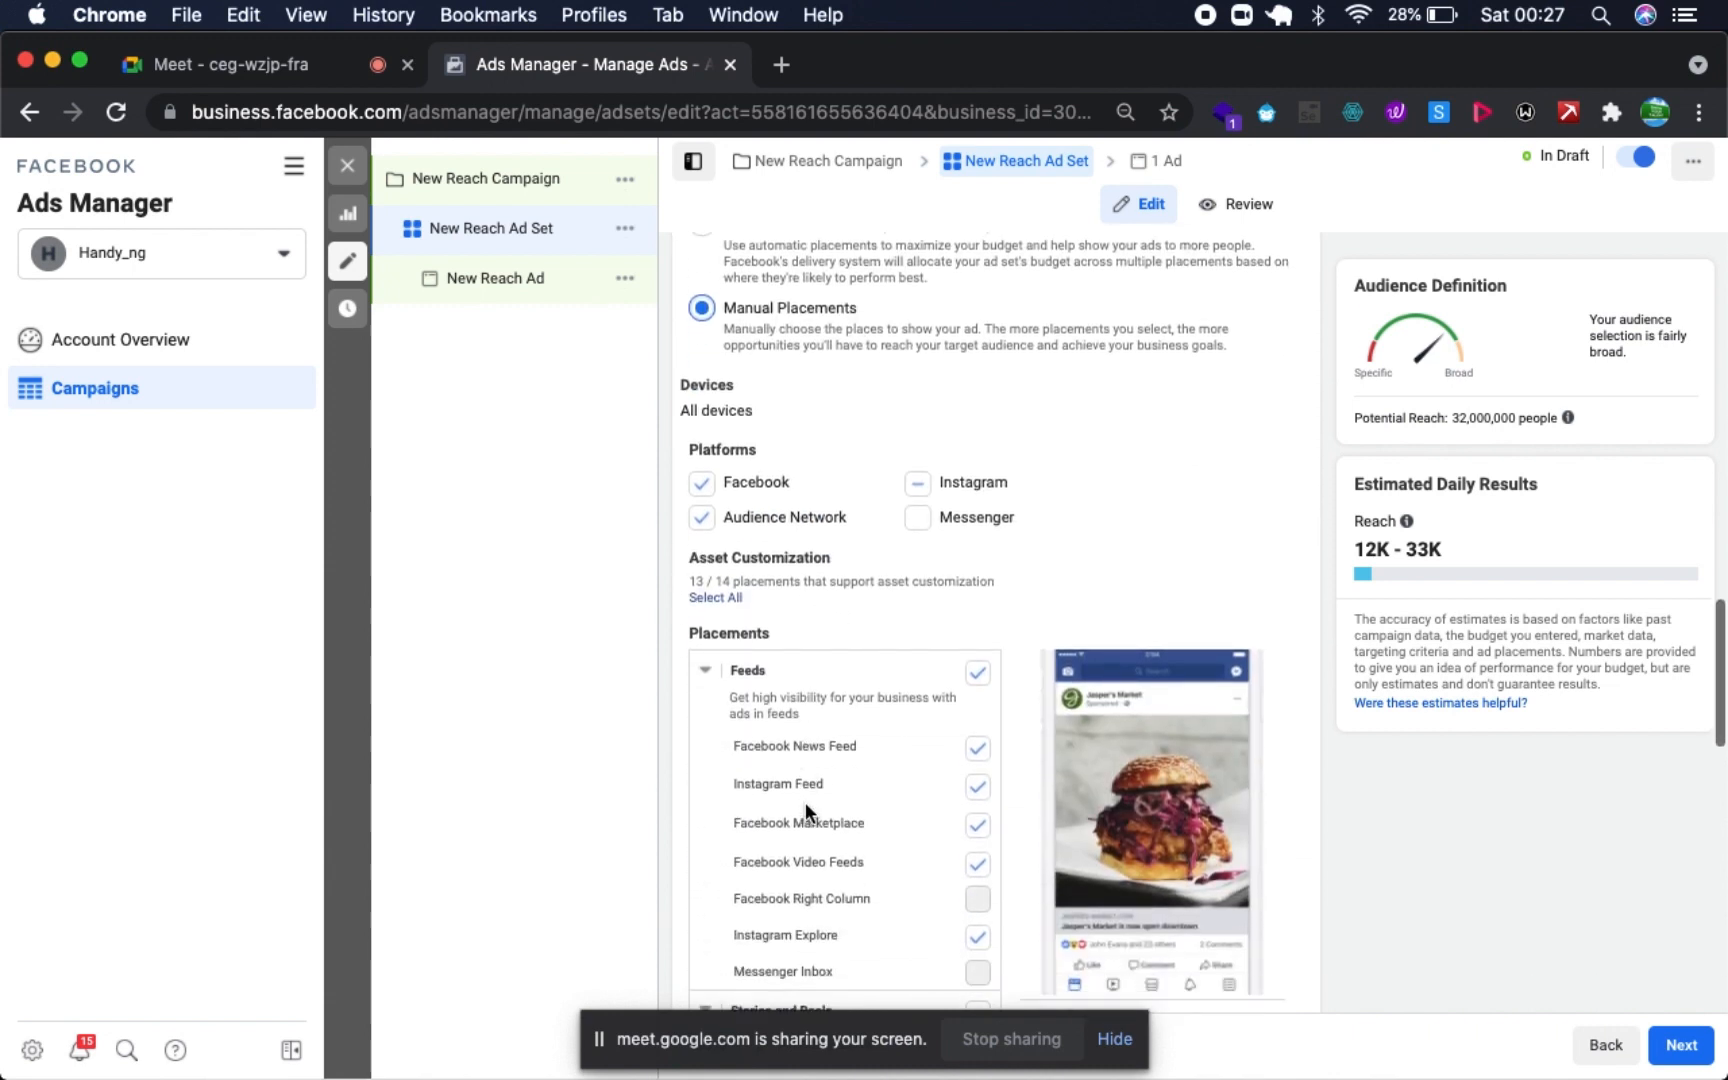
scroll(805, 802, up, 1)
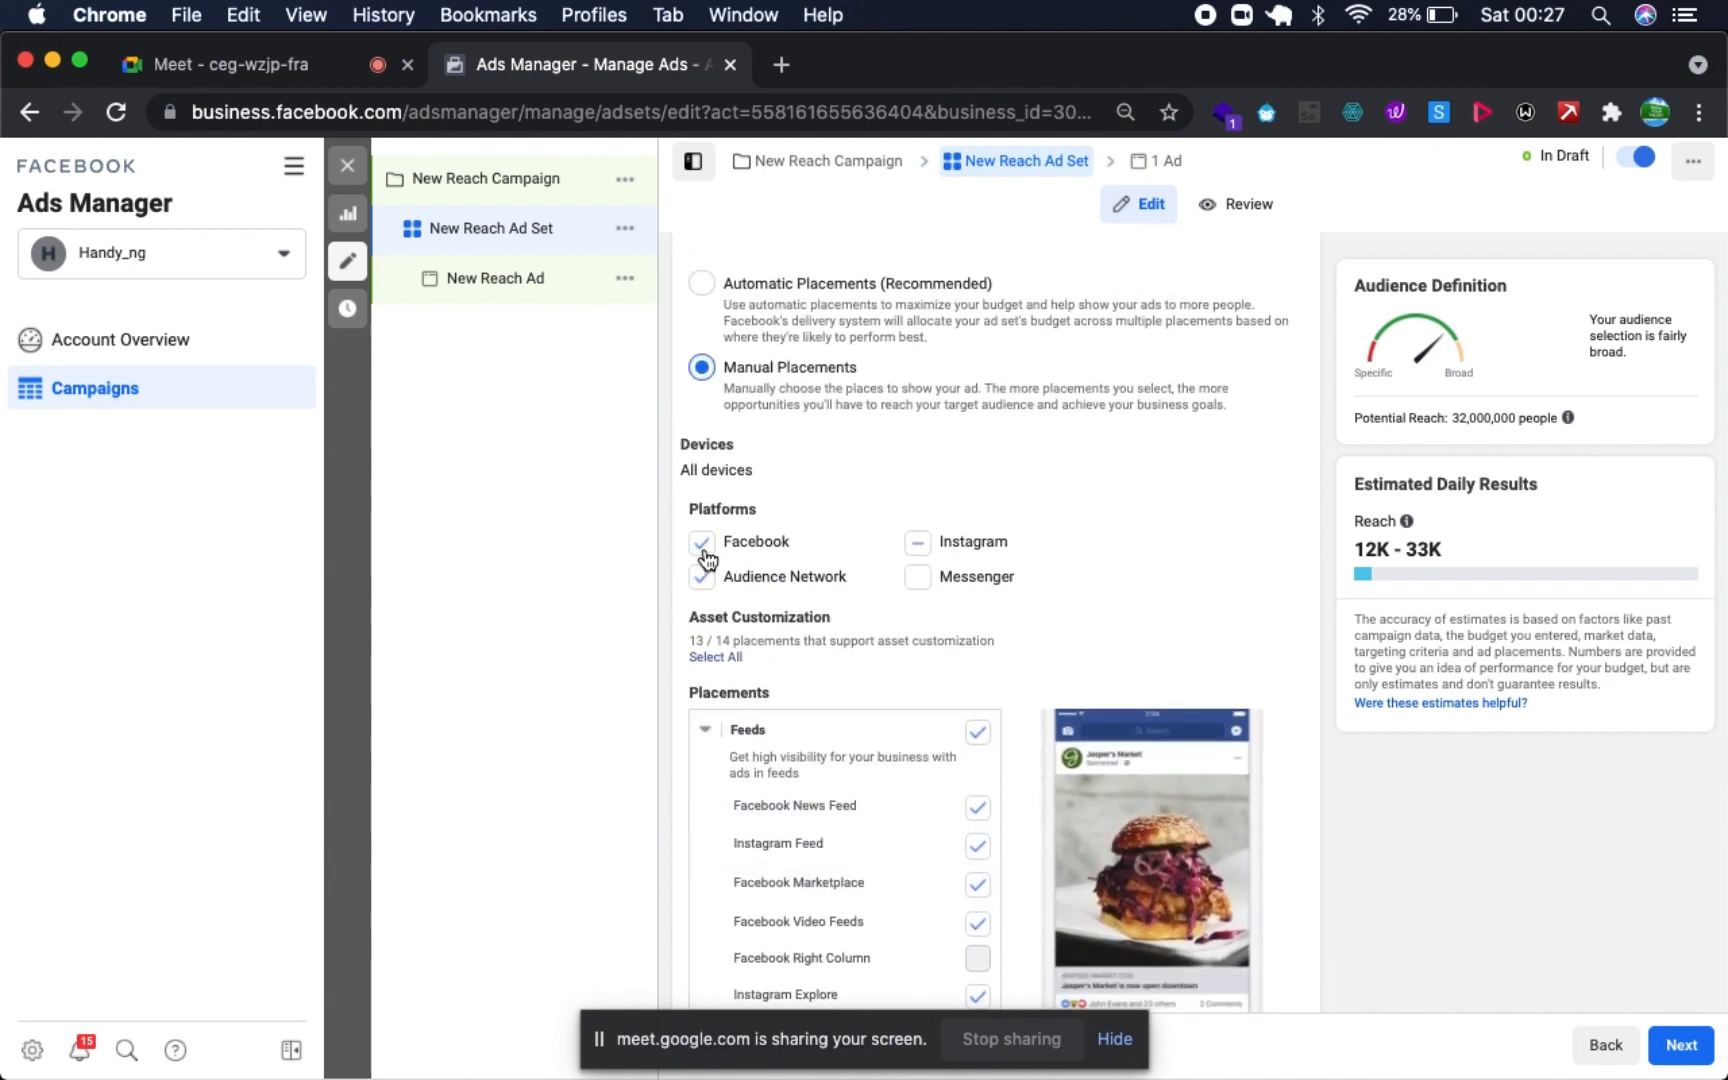
click(703, 546)
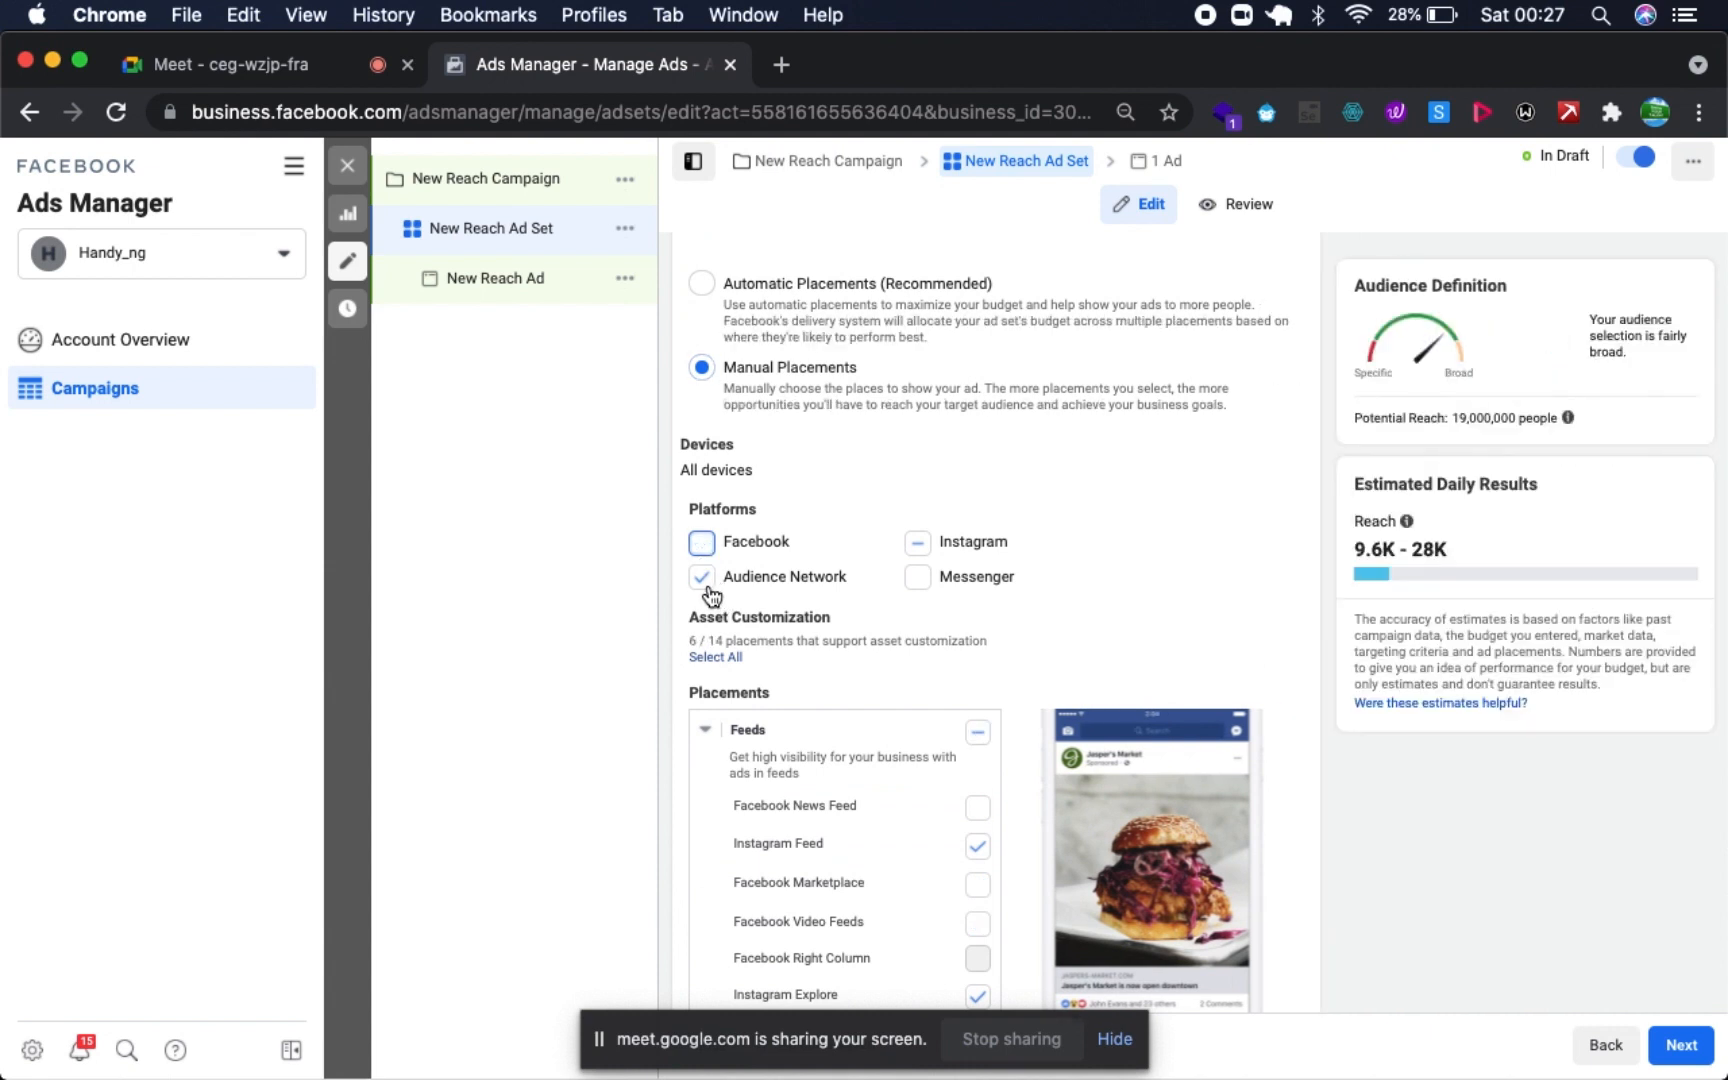
click(706, 582)
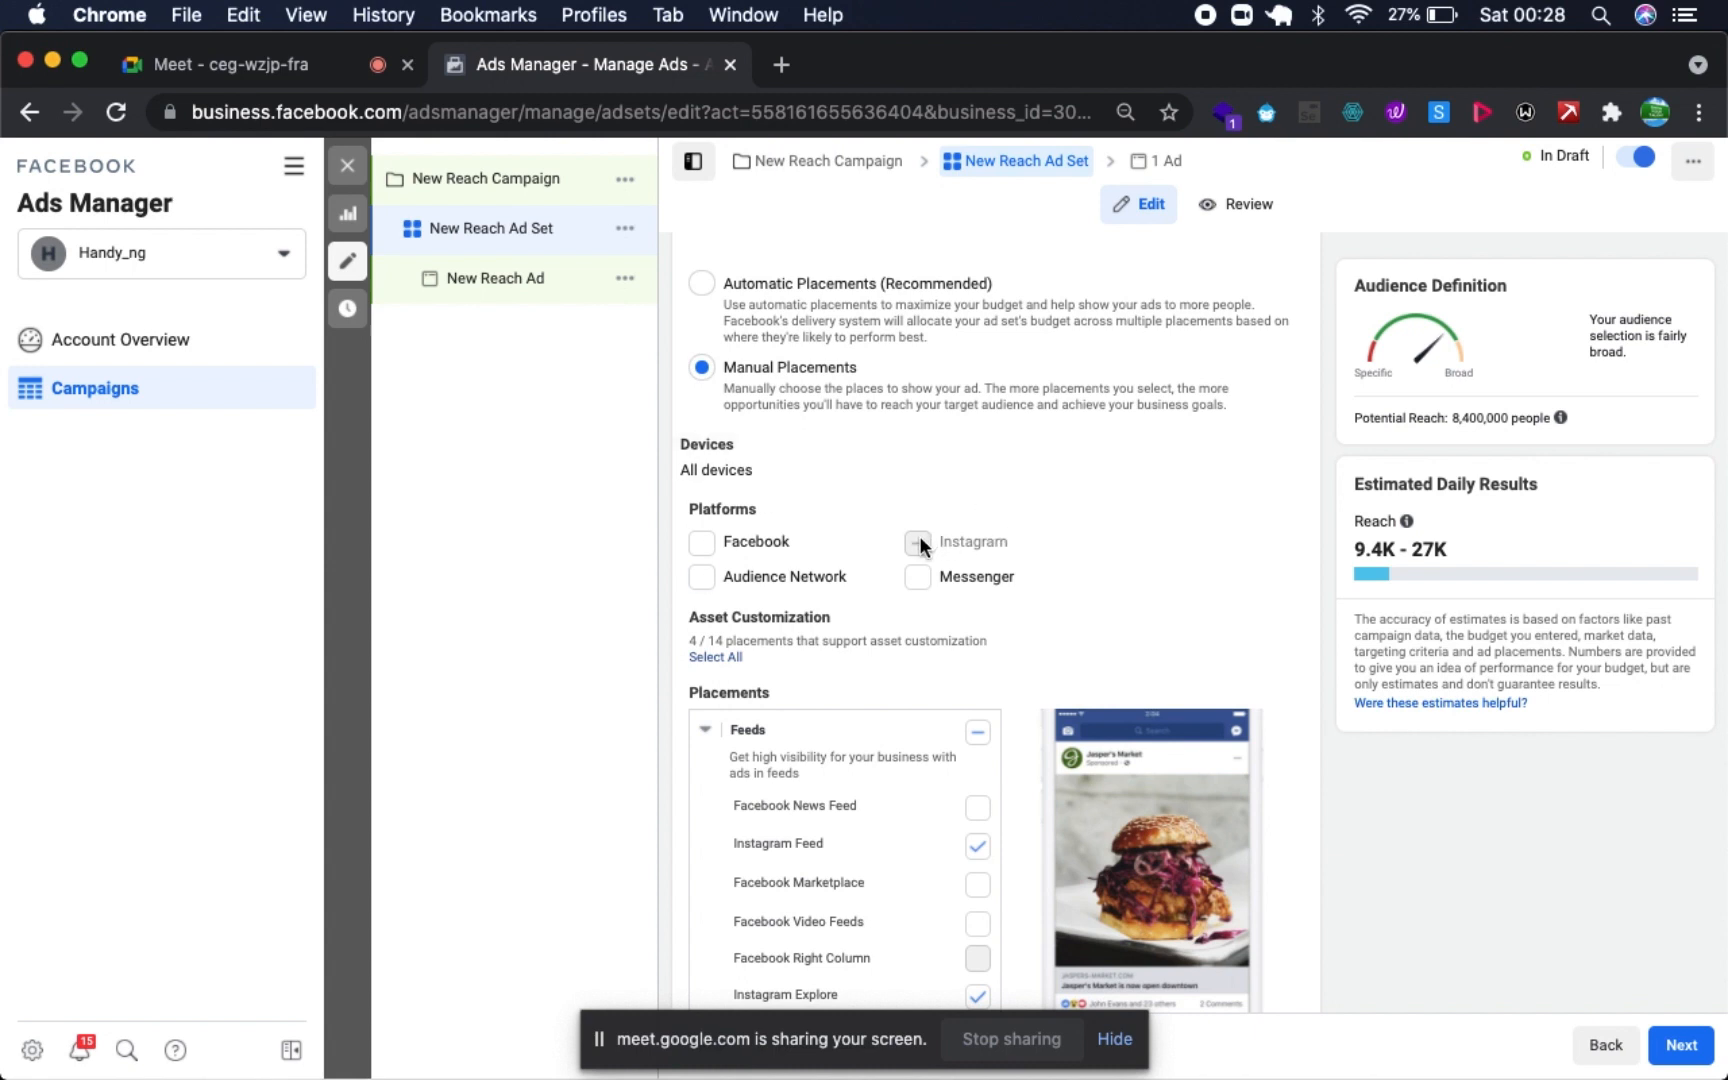
- Go through the Feeds, Stories and Reels, and In-Stream placements and deselect Instagram IGTV
scroll(800, 700, down, 1)
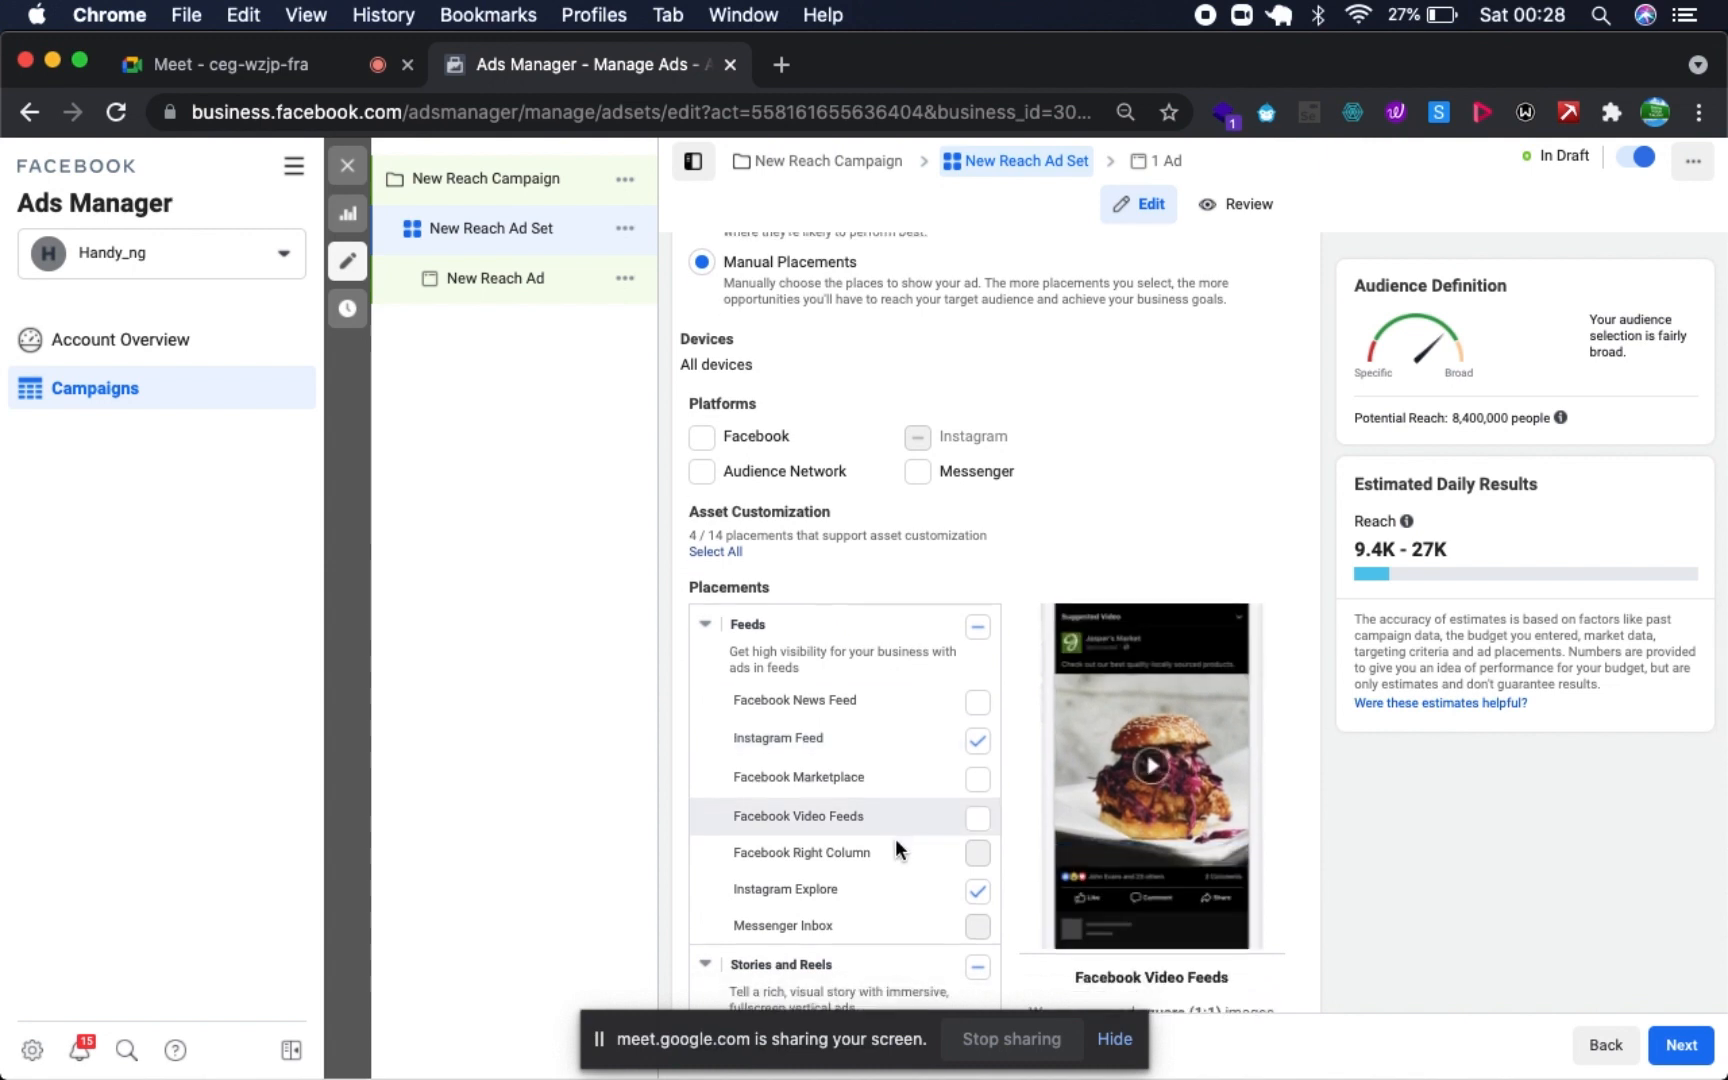
scroll(895, 836, down, 1)
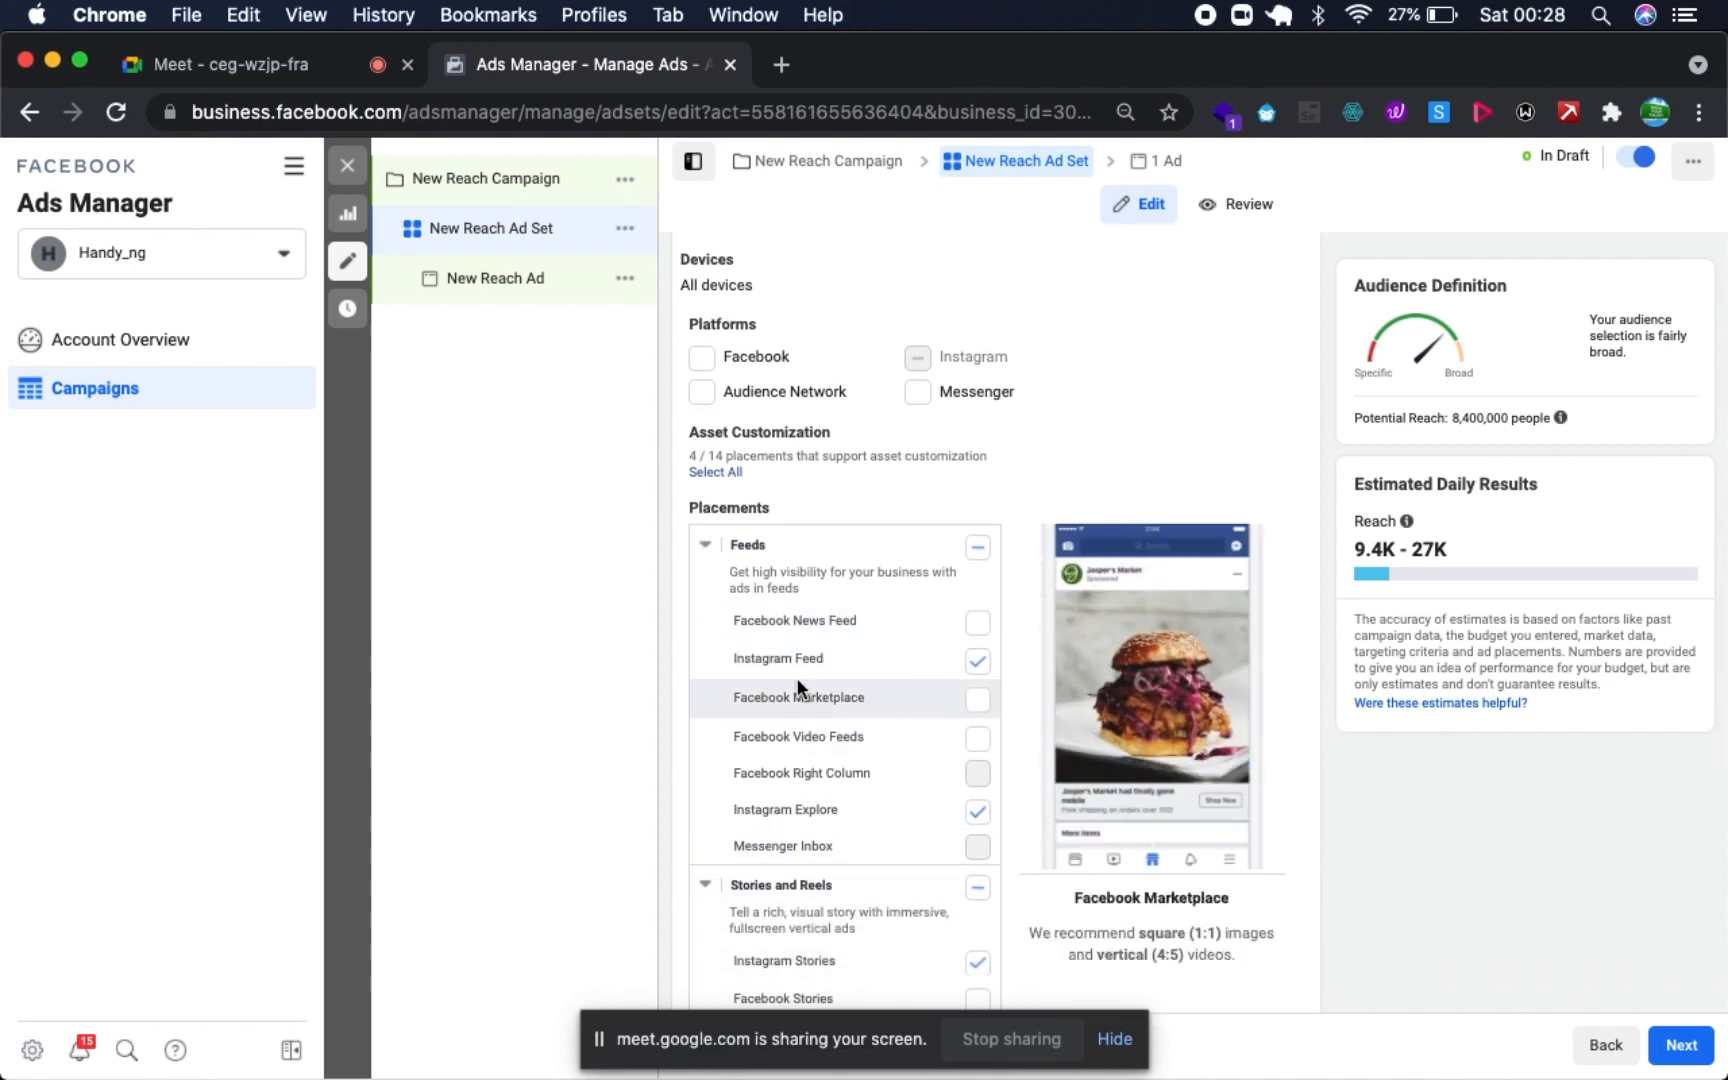
scroll(860, 815, down, 1)
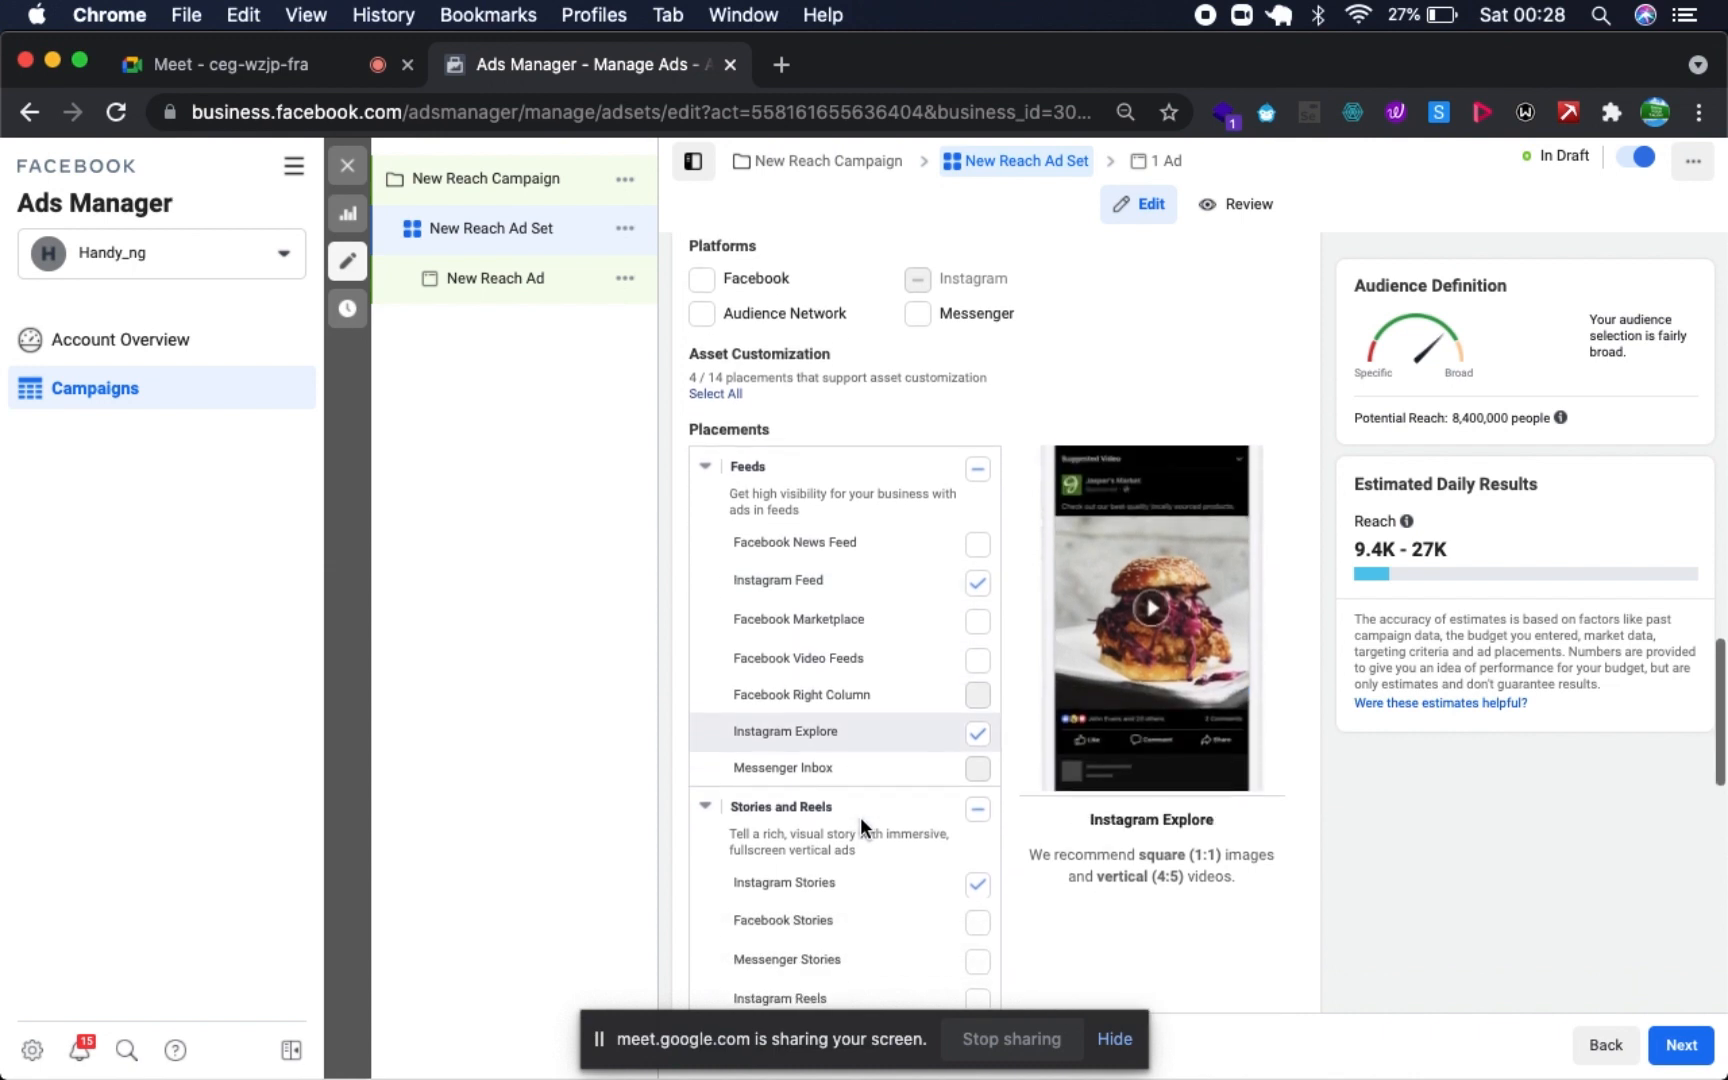
scroll(933, 705, down, 3)
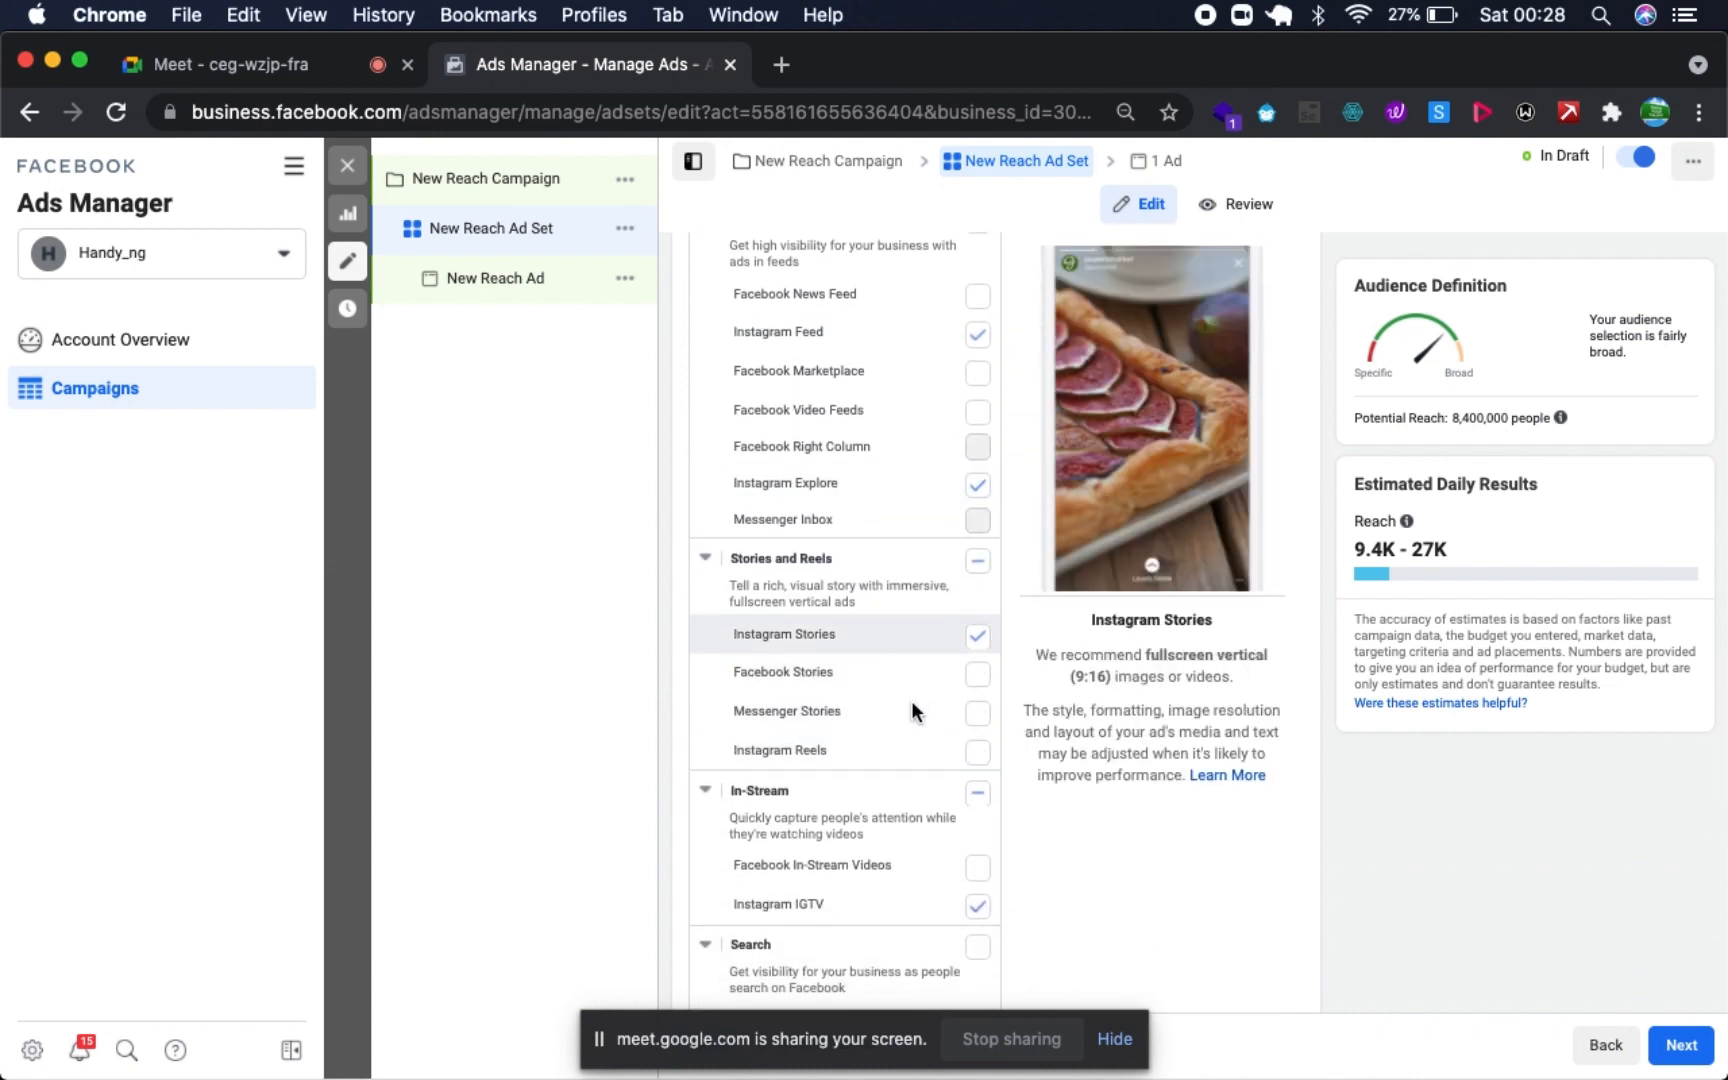
scroll(910, 703, down, 1)
scroll(910, 703, up, 3)
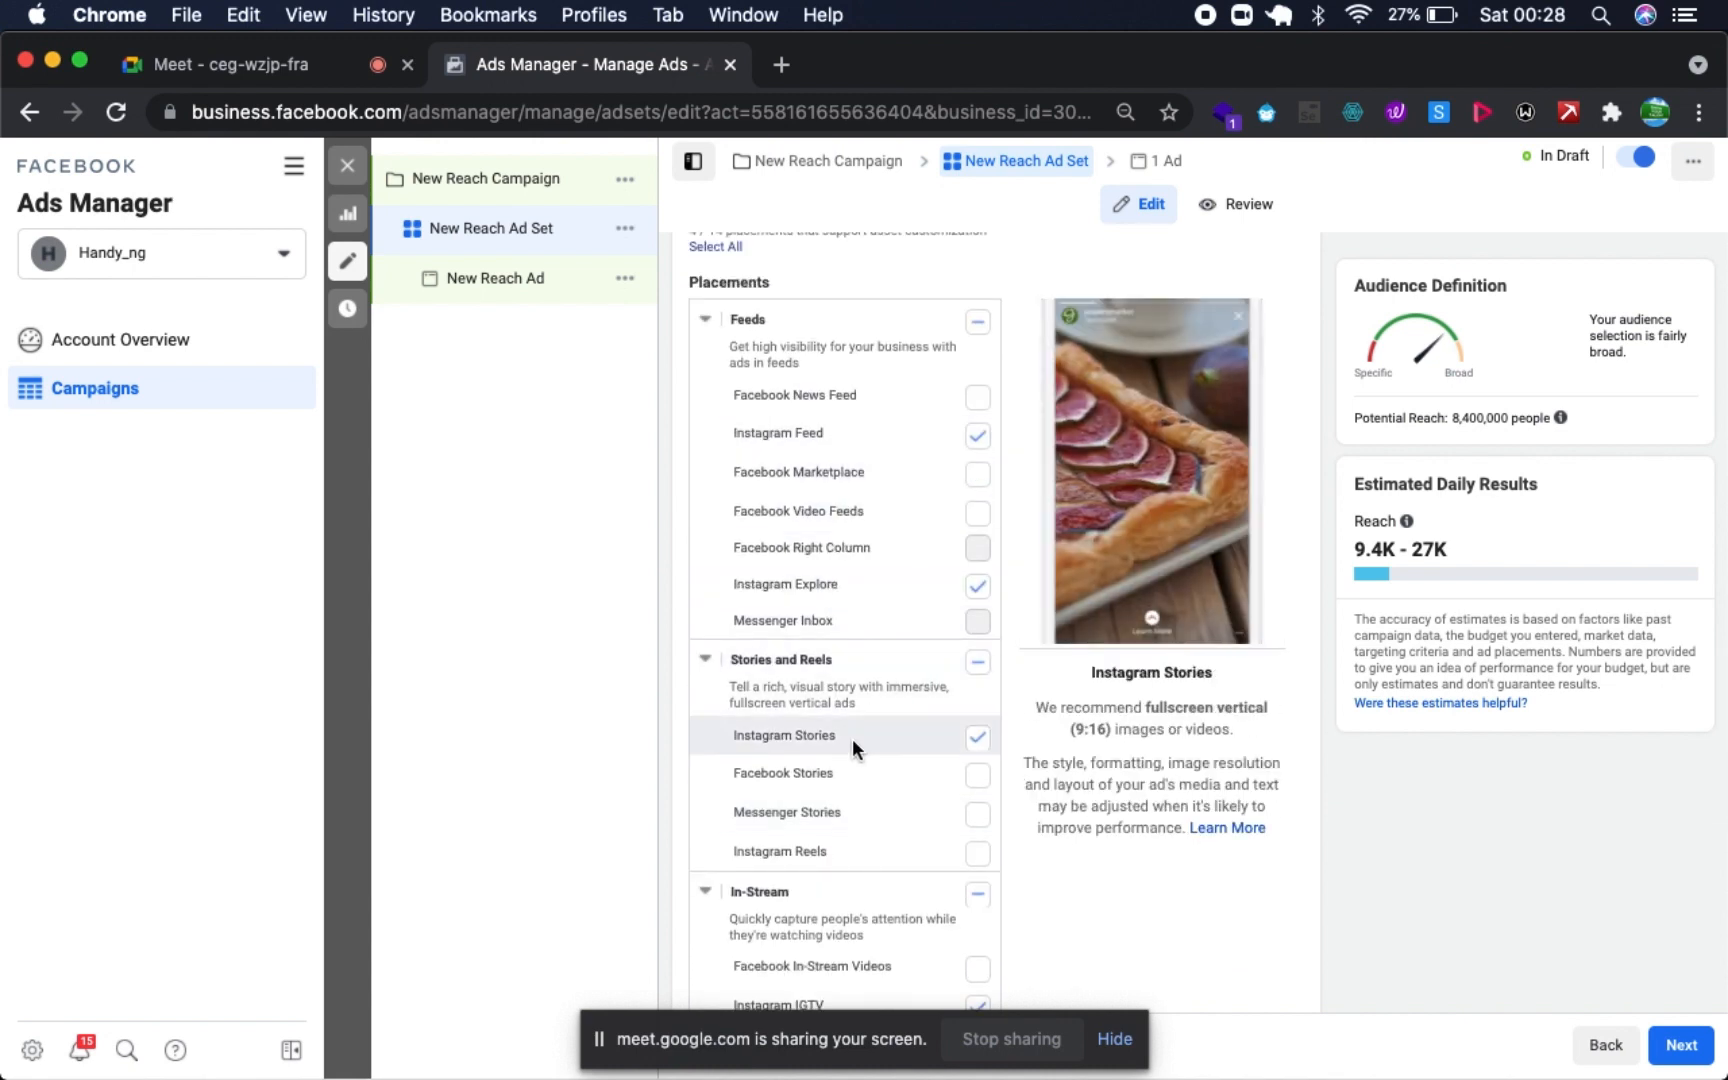
scroll(855, 733, down, 1)
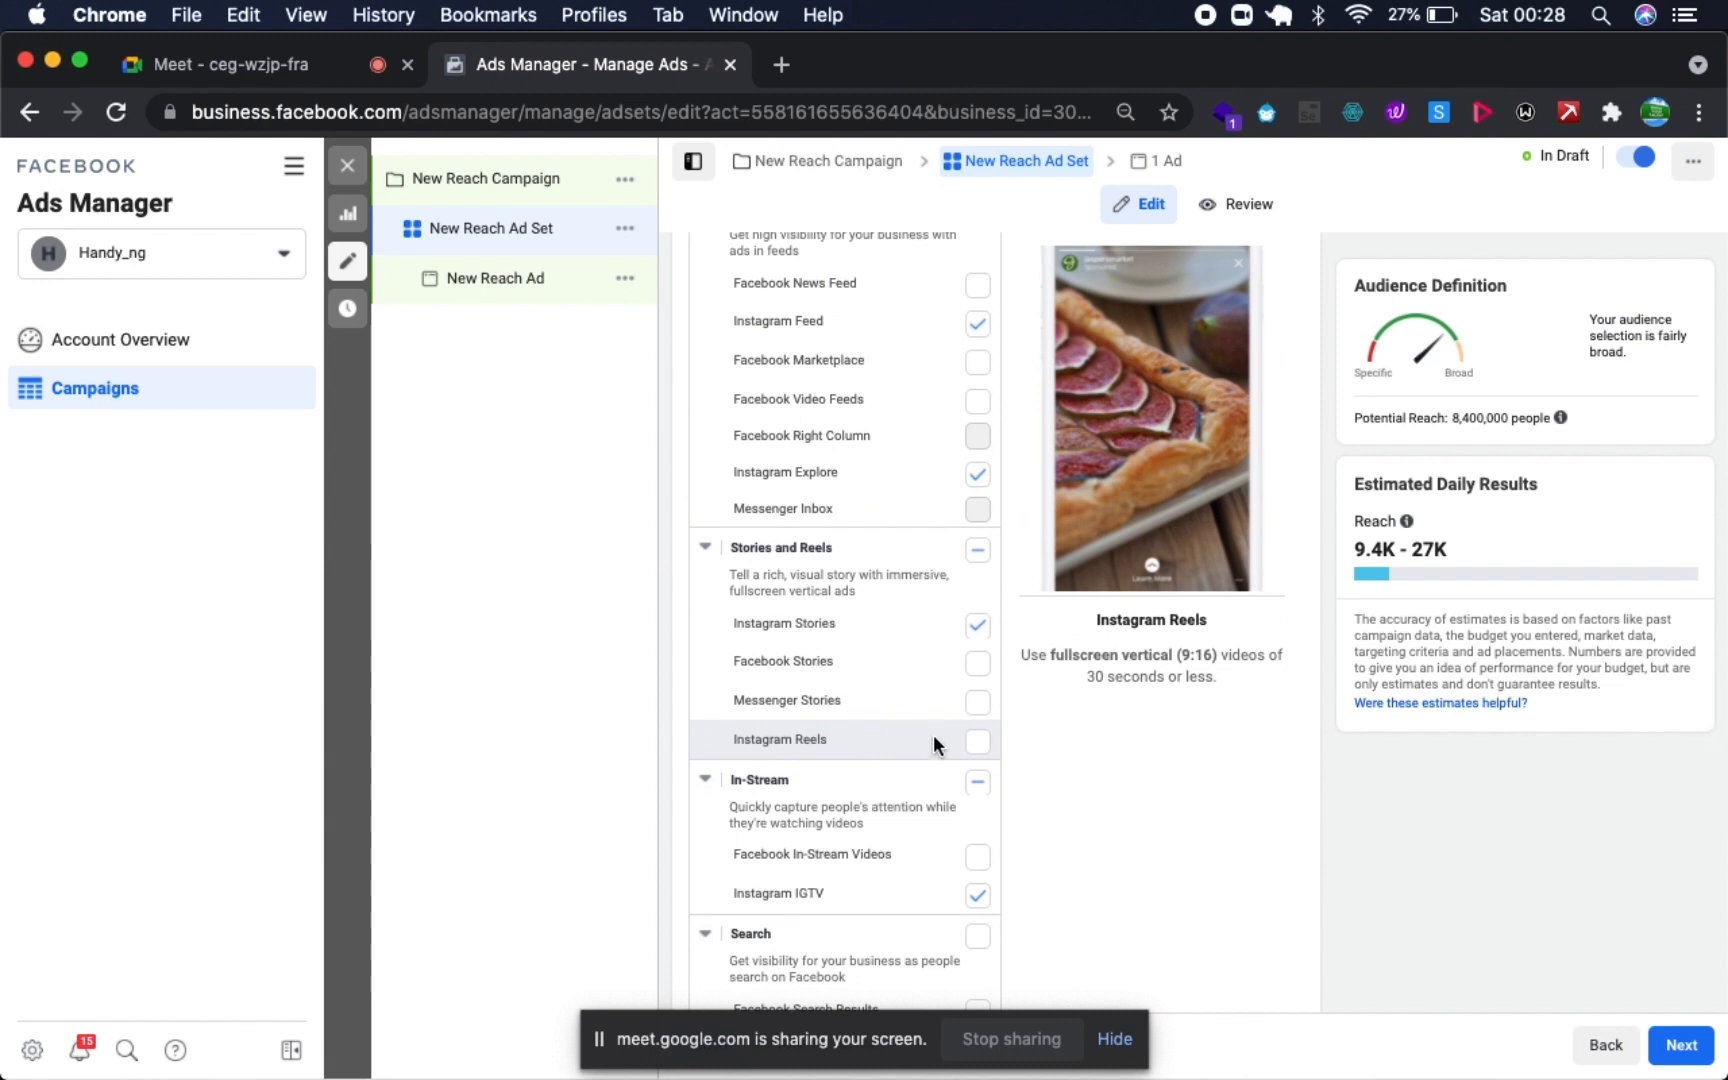
scroll(937, 733, down, 1)
scroll(937, 733, down, 1)
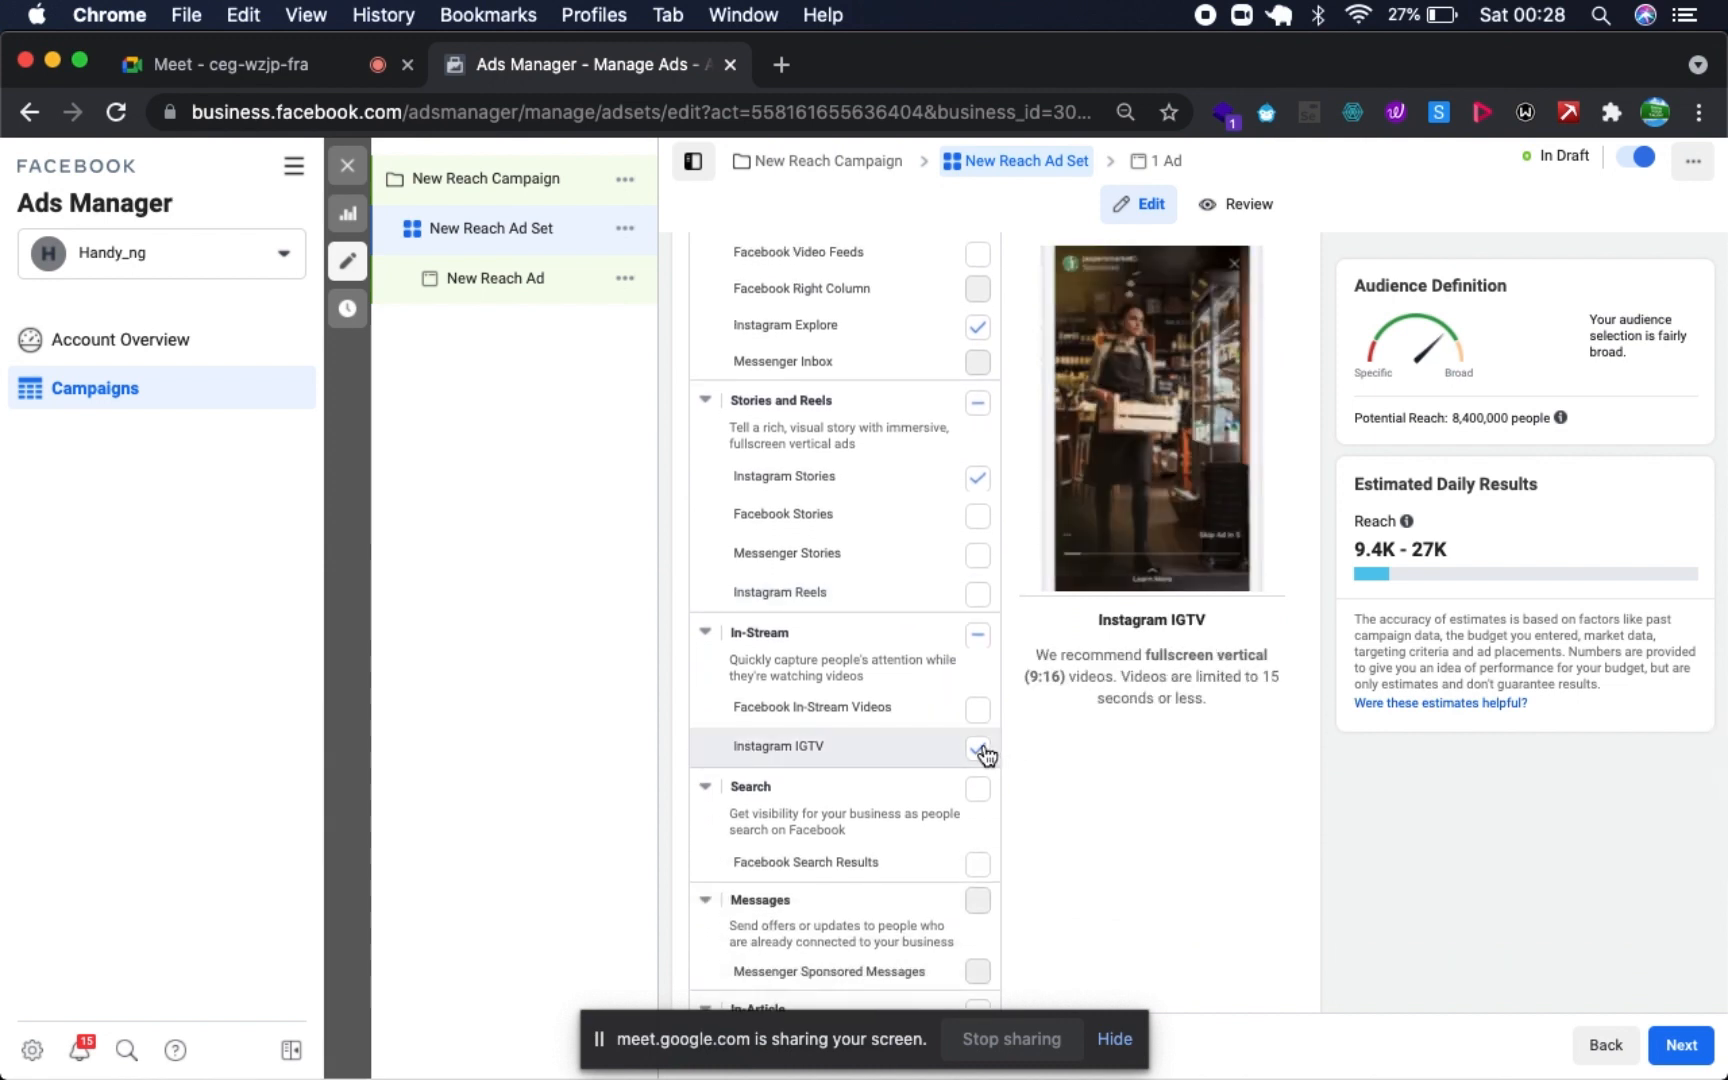
click(980, 750)
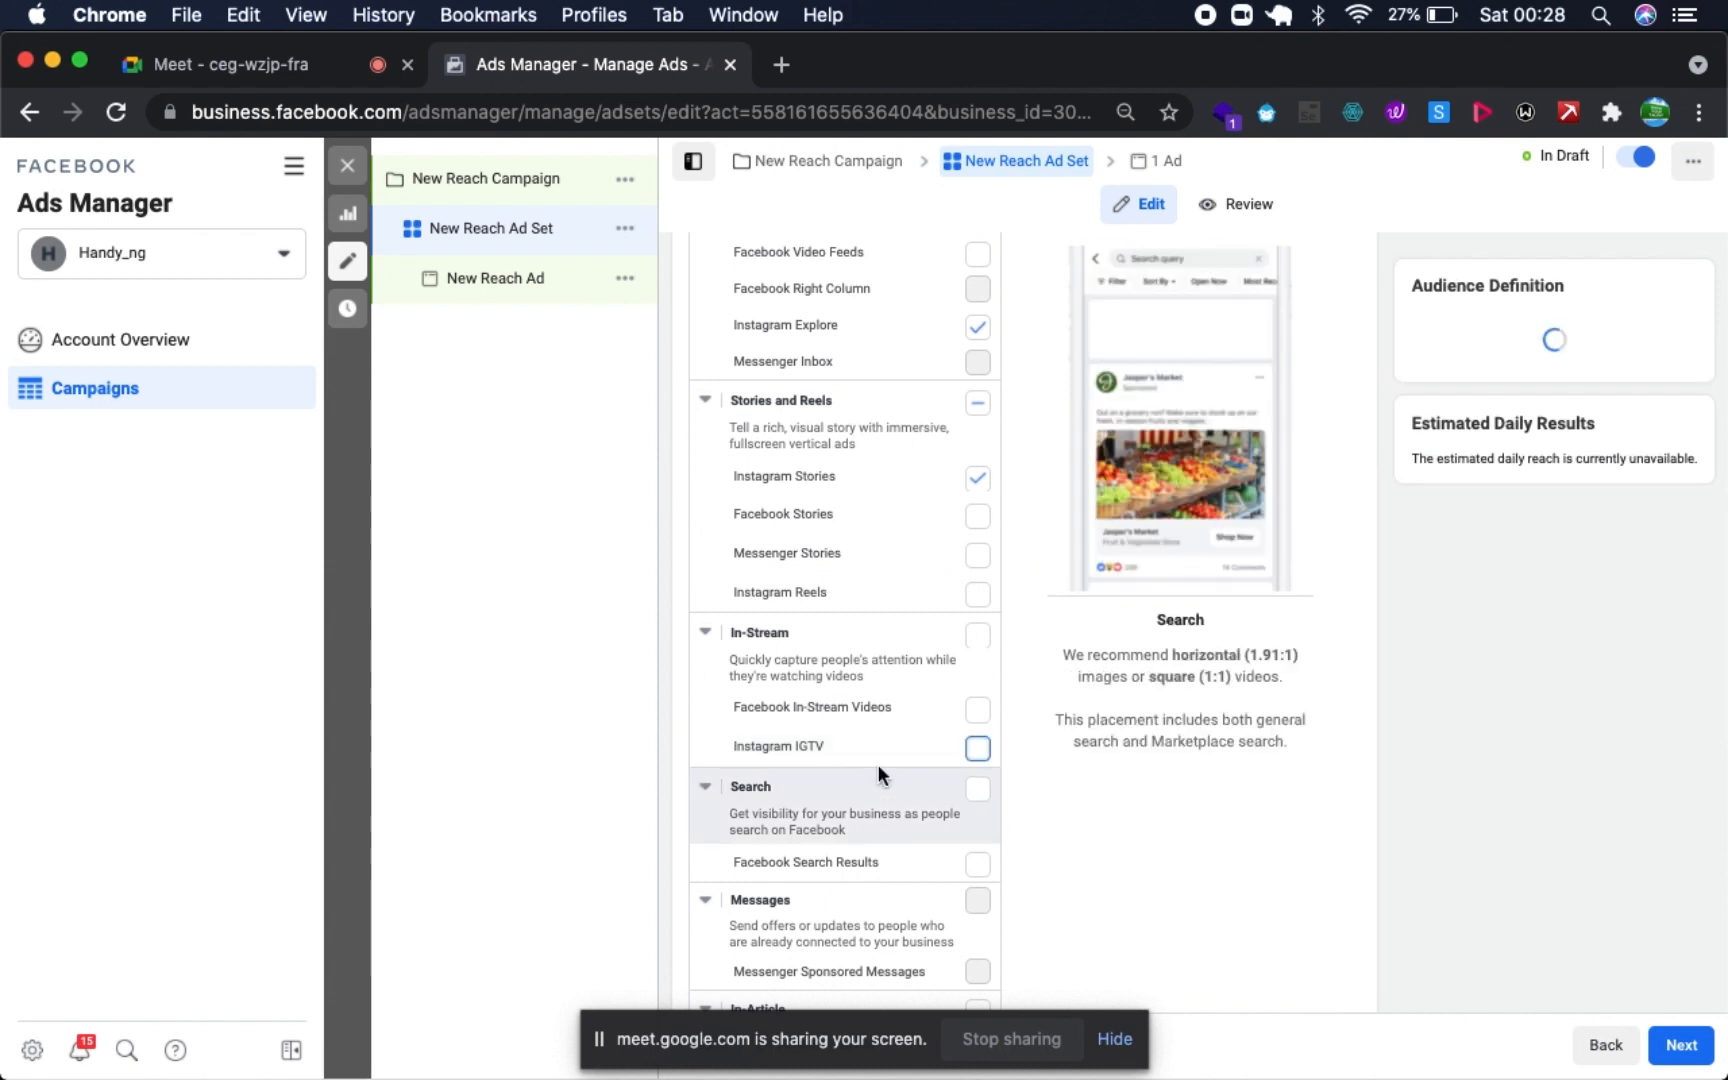
- Examine the remaining placement groups down to Apps and Sites, and recheck the selected Instagram feed and story placements
scroll(878, 772, down, 1)
scroll(878, 764, down, 3)
scroll(878, 764, down, 2)
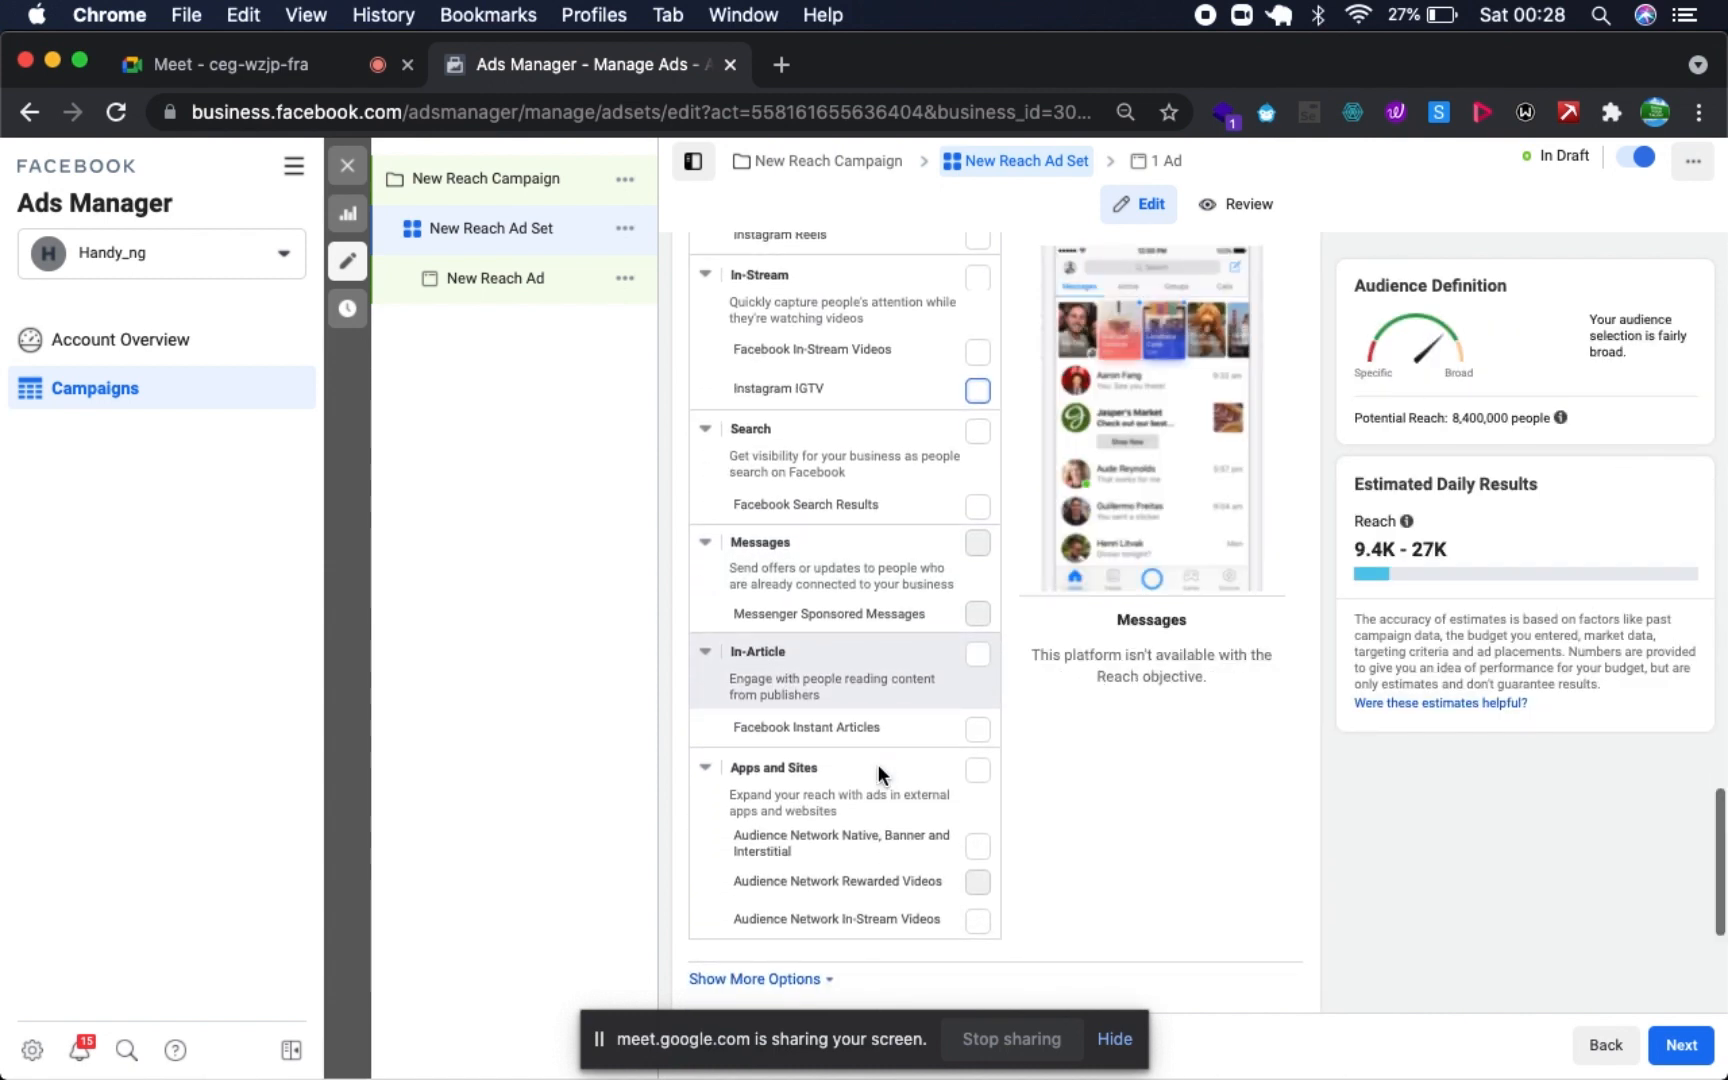
scroll(878, 764, down, 1)
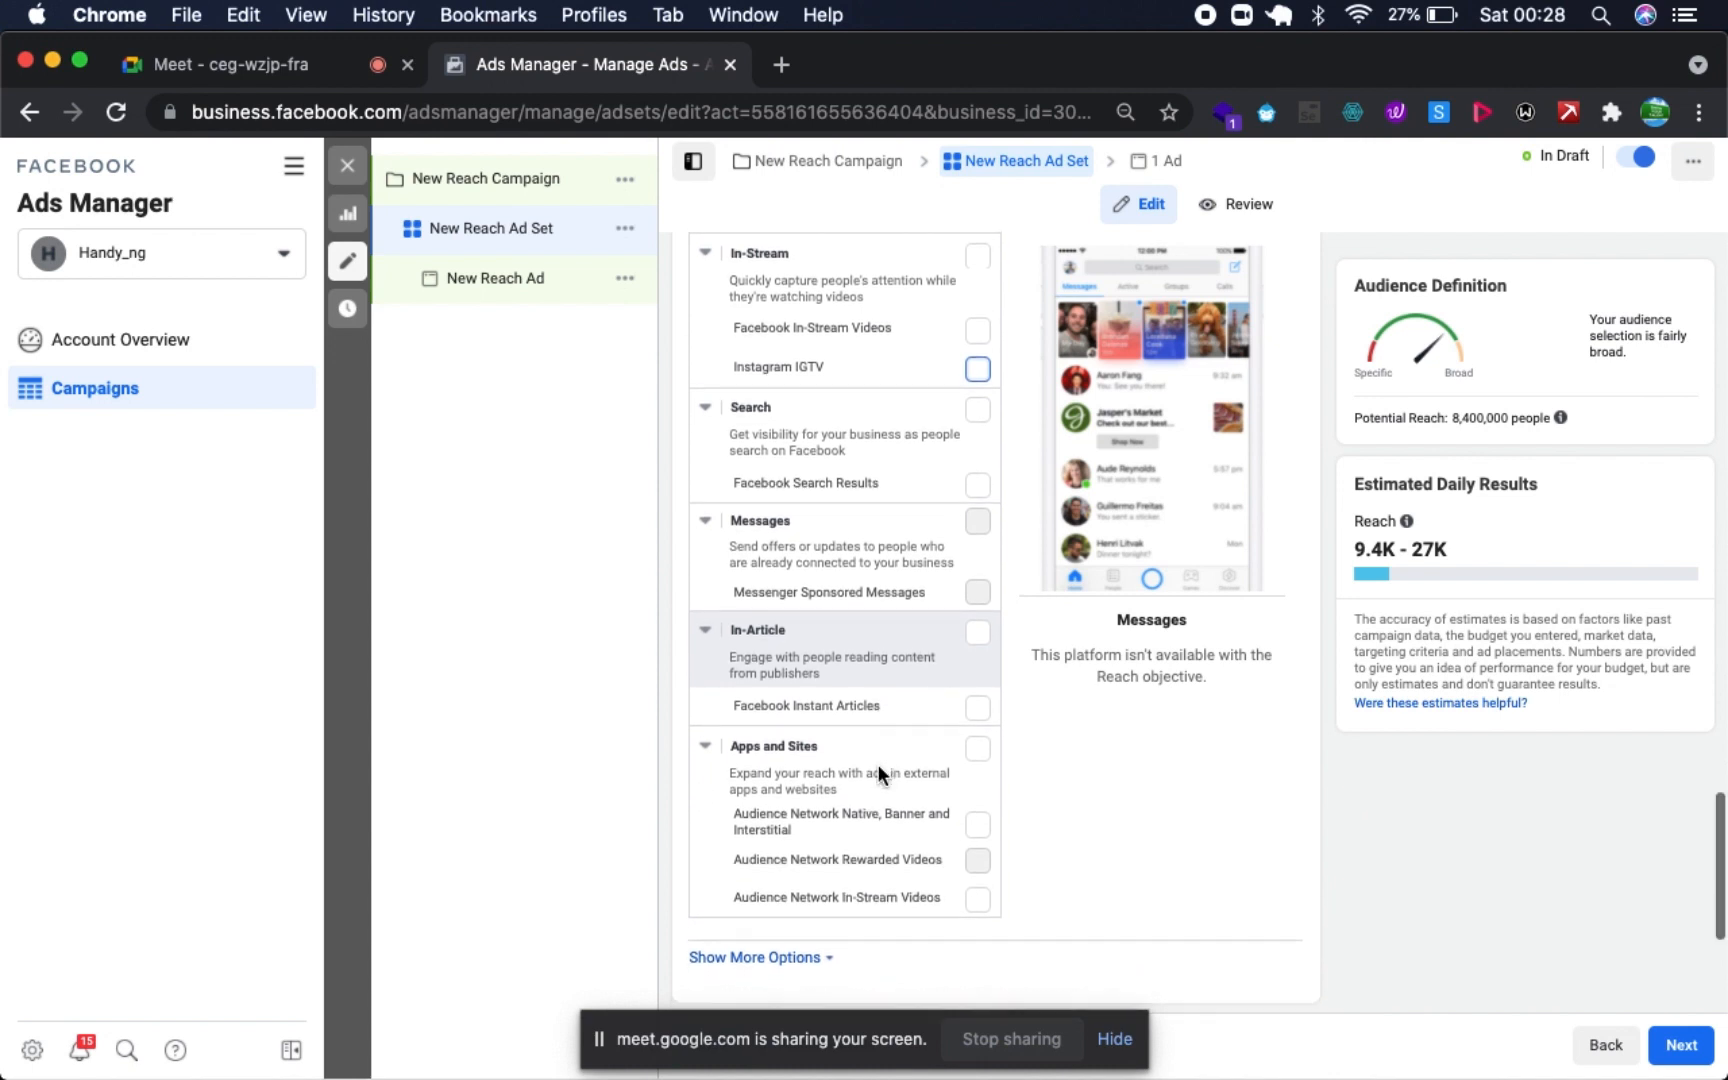
scroll(878, 764, down, 5)
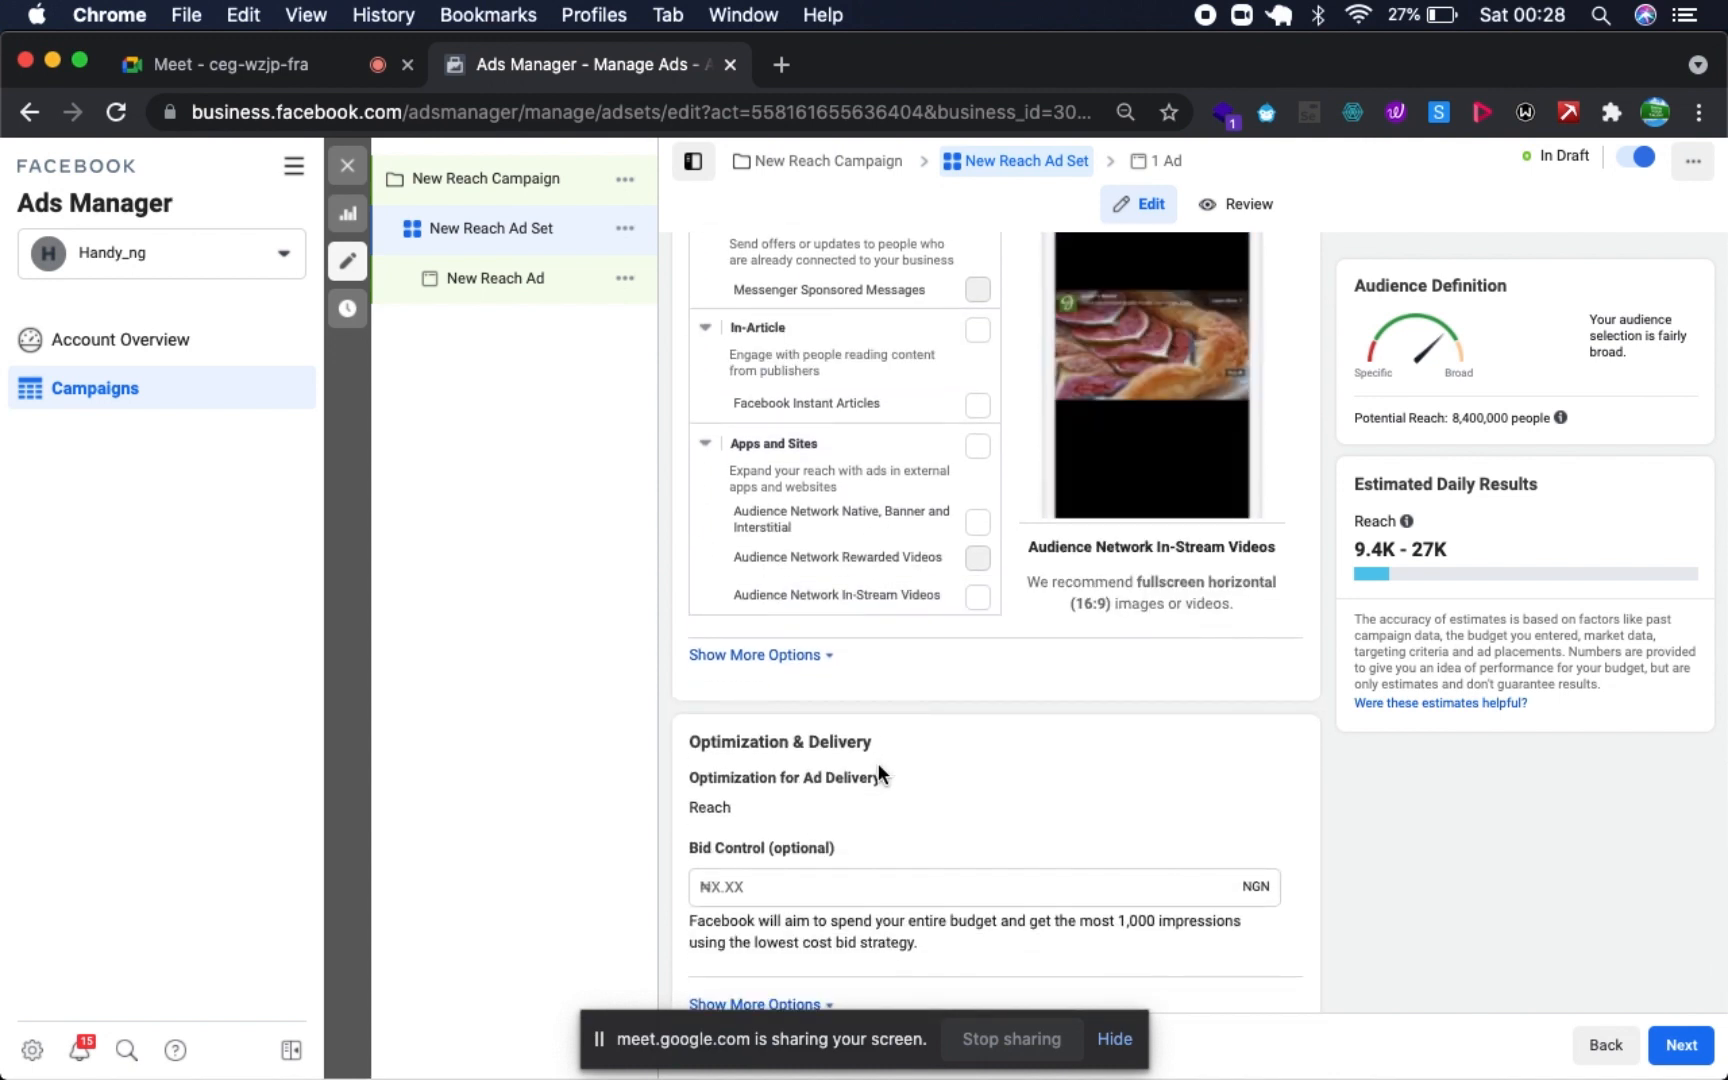
scroll(878, 774, up, 3)
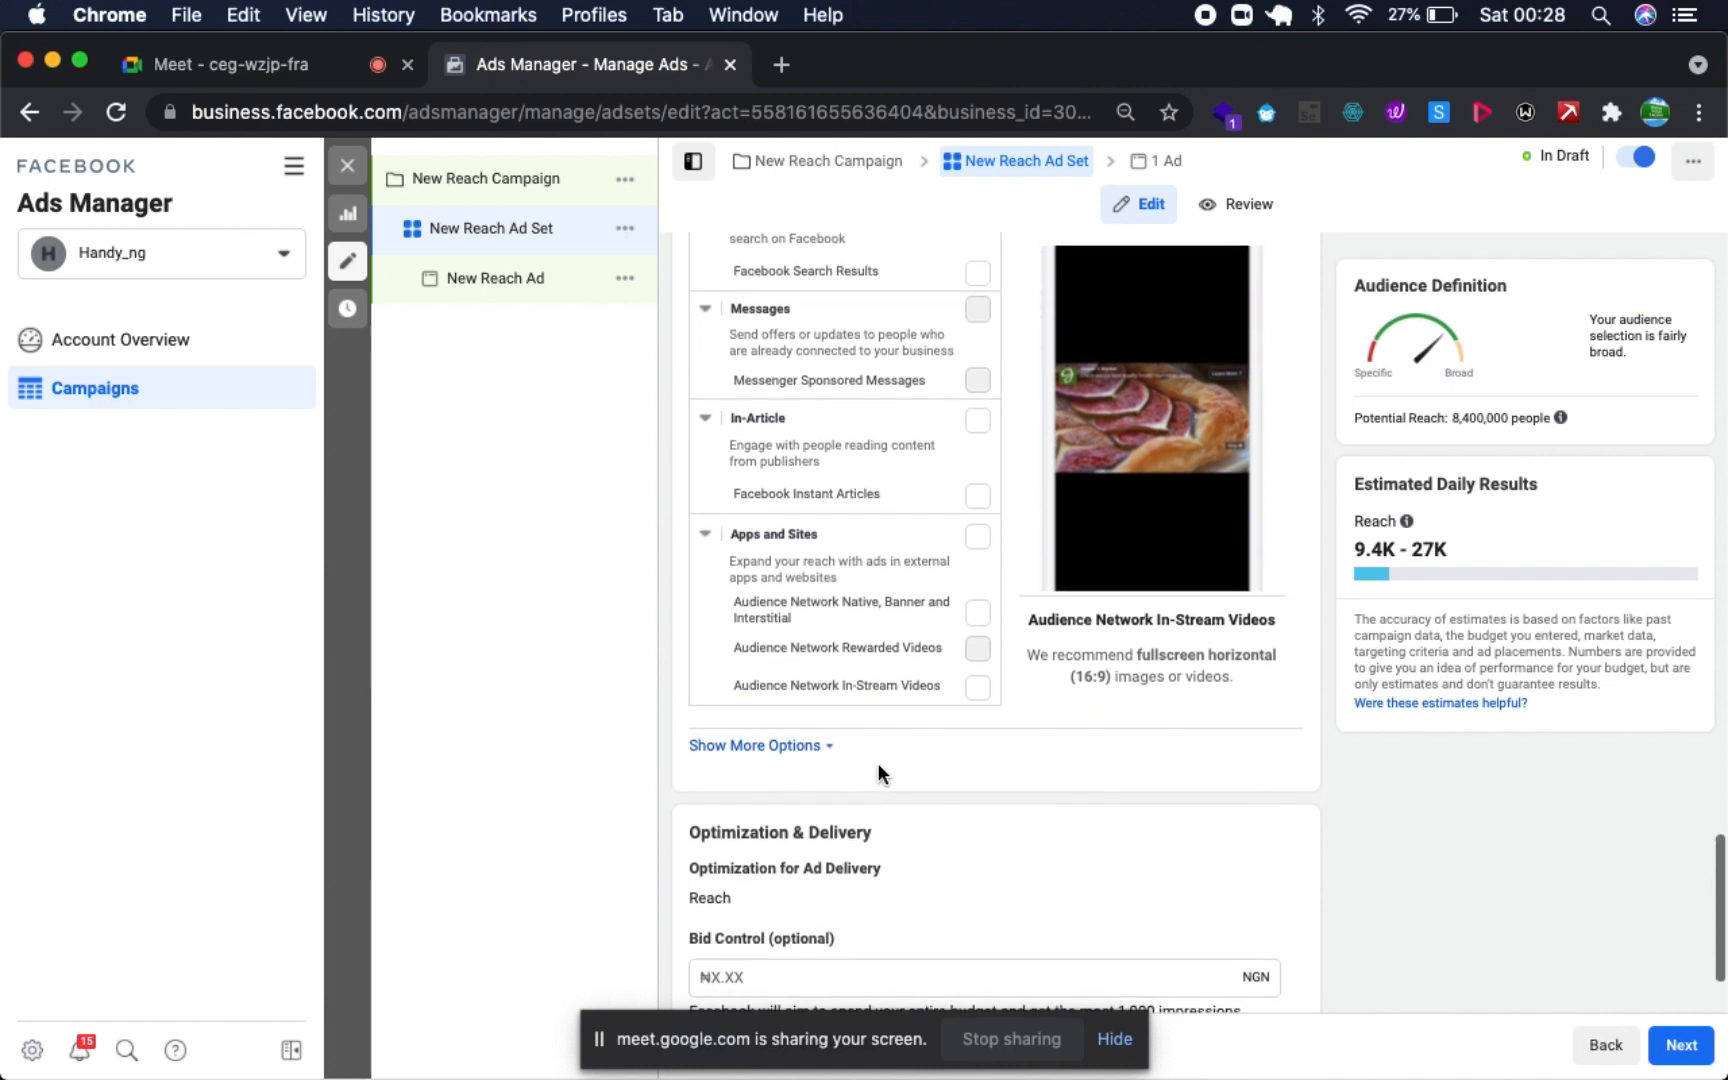
scroll(878, 763, up, 1)
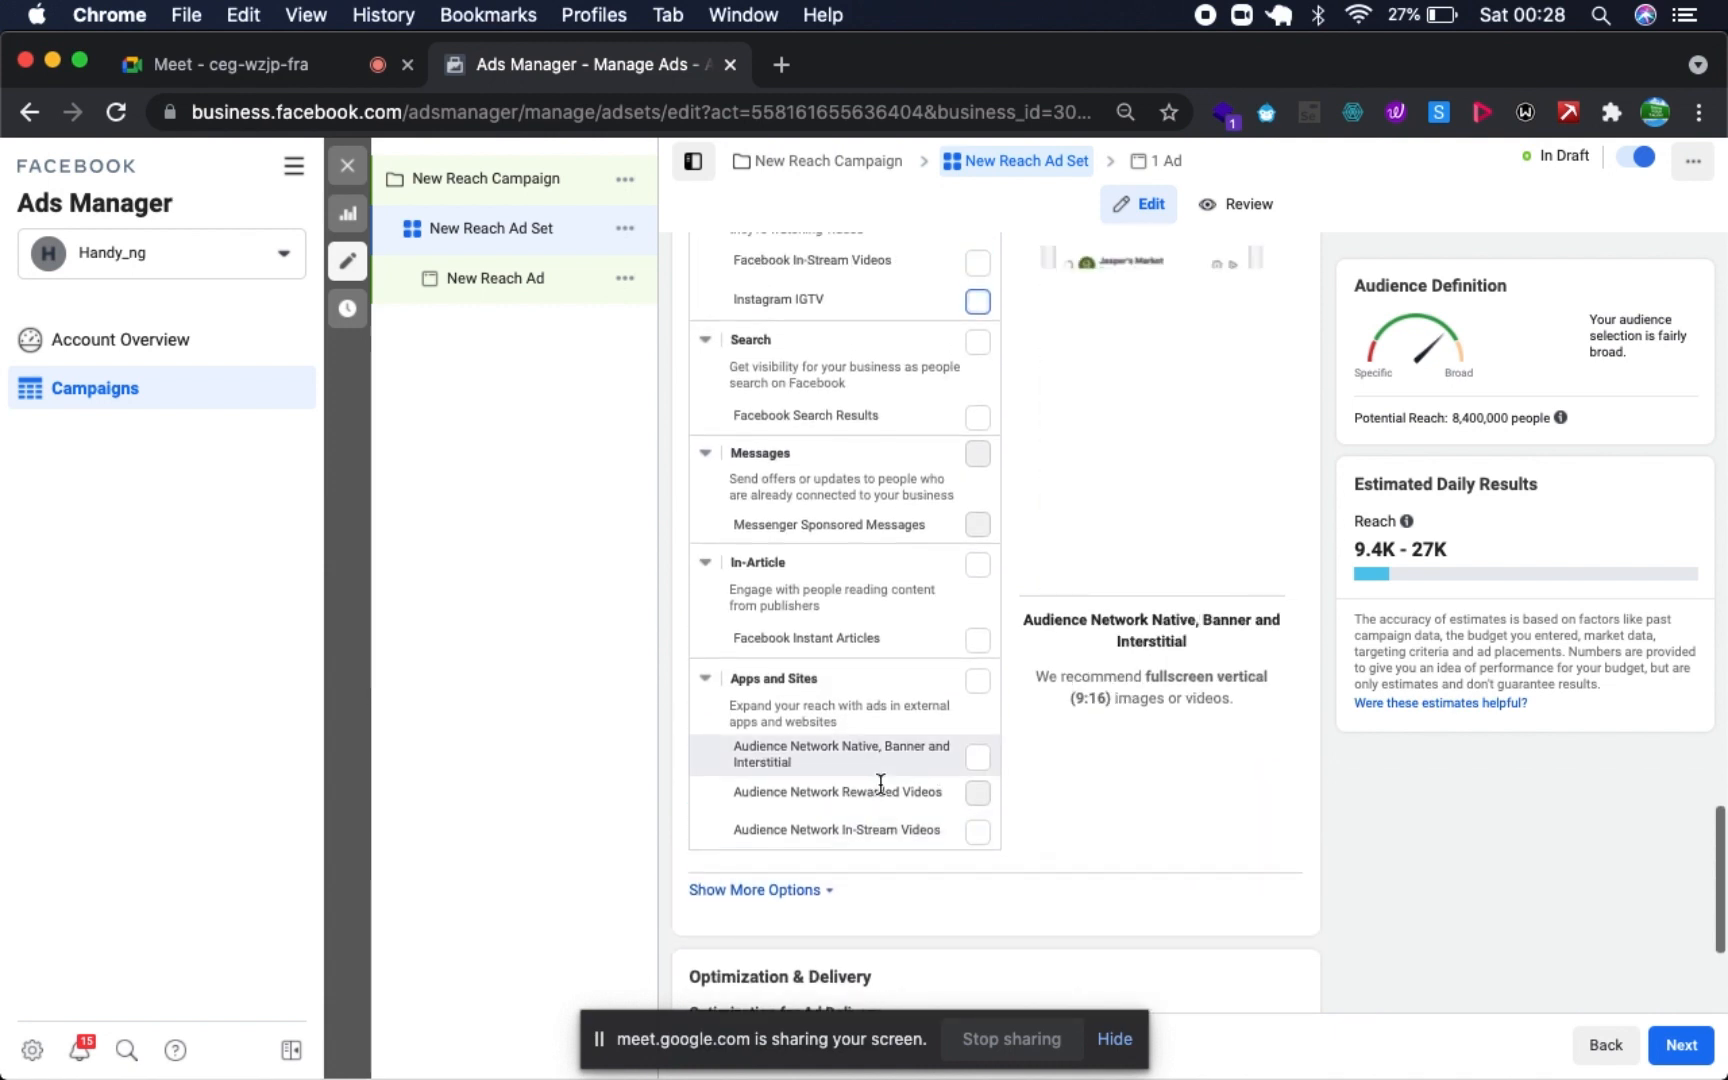
scroll(927, 677, down, 1)
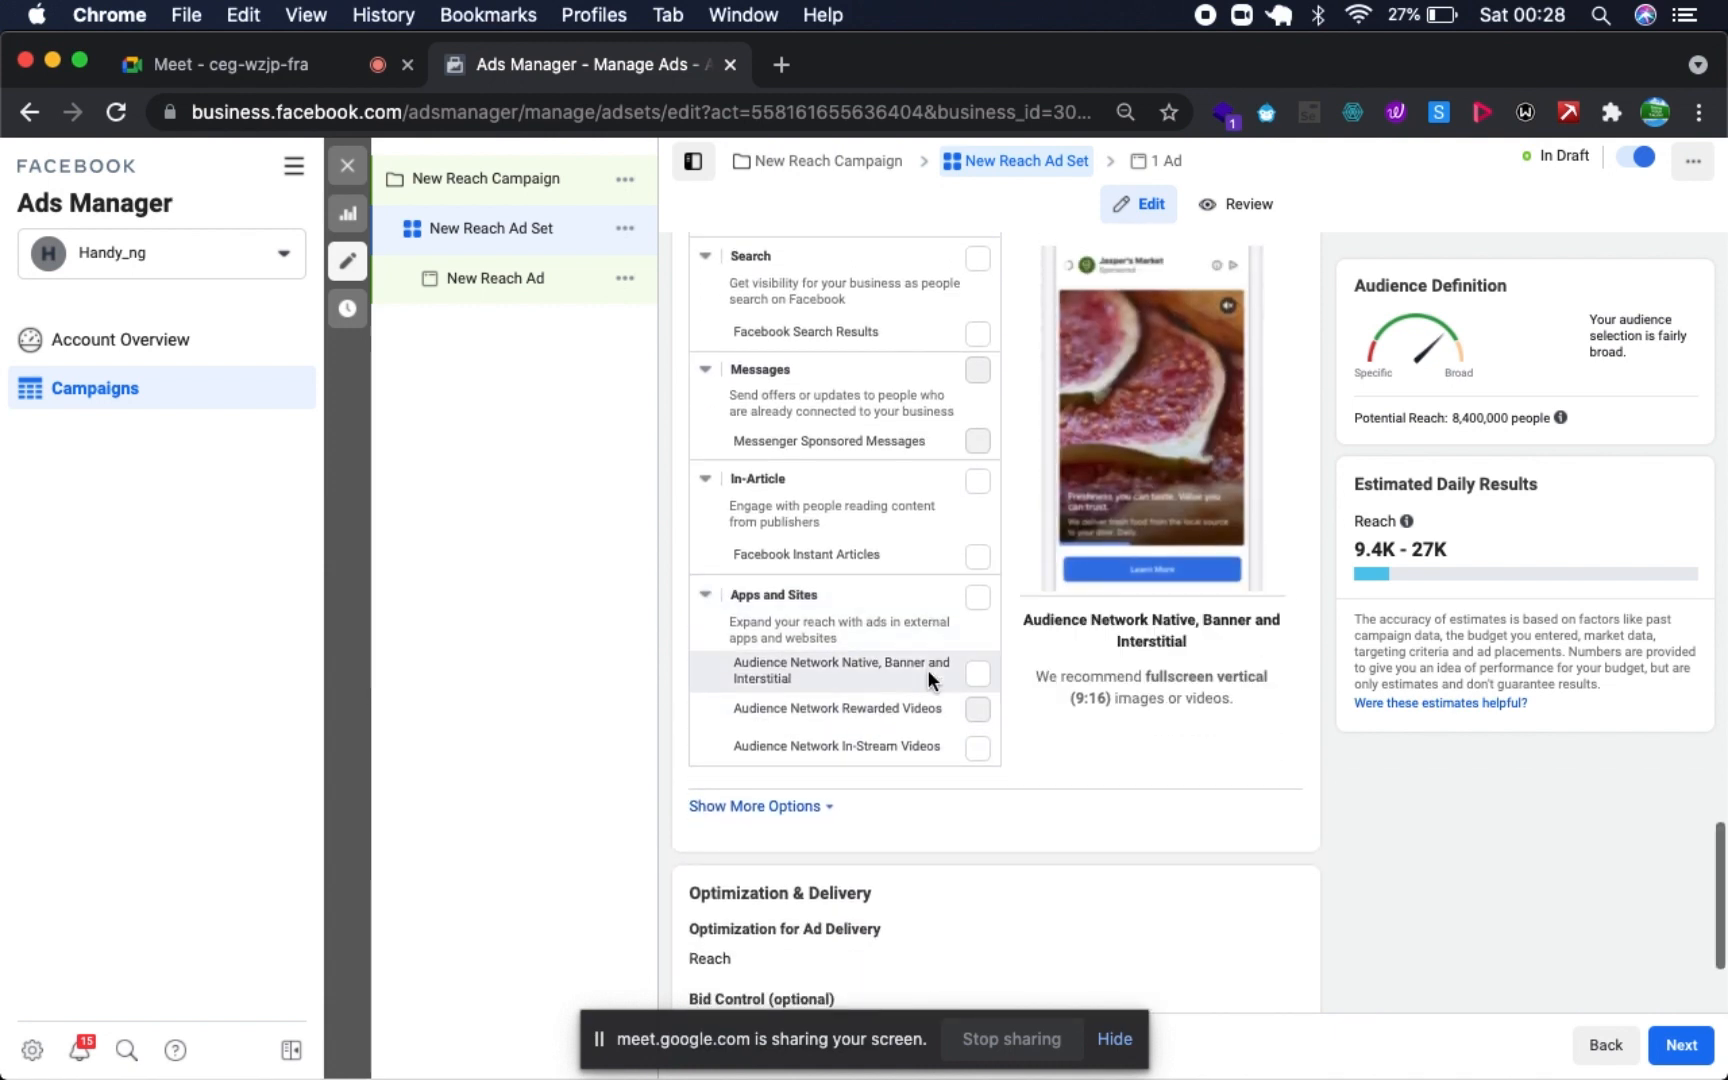
scroll(927, 677, up, 5)
scroll(927, 670, up, 10)
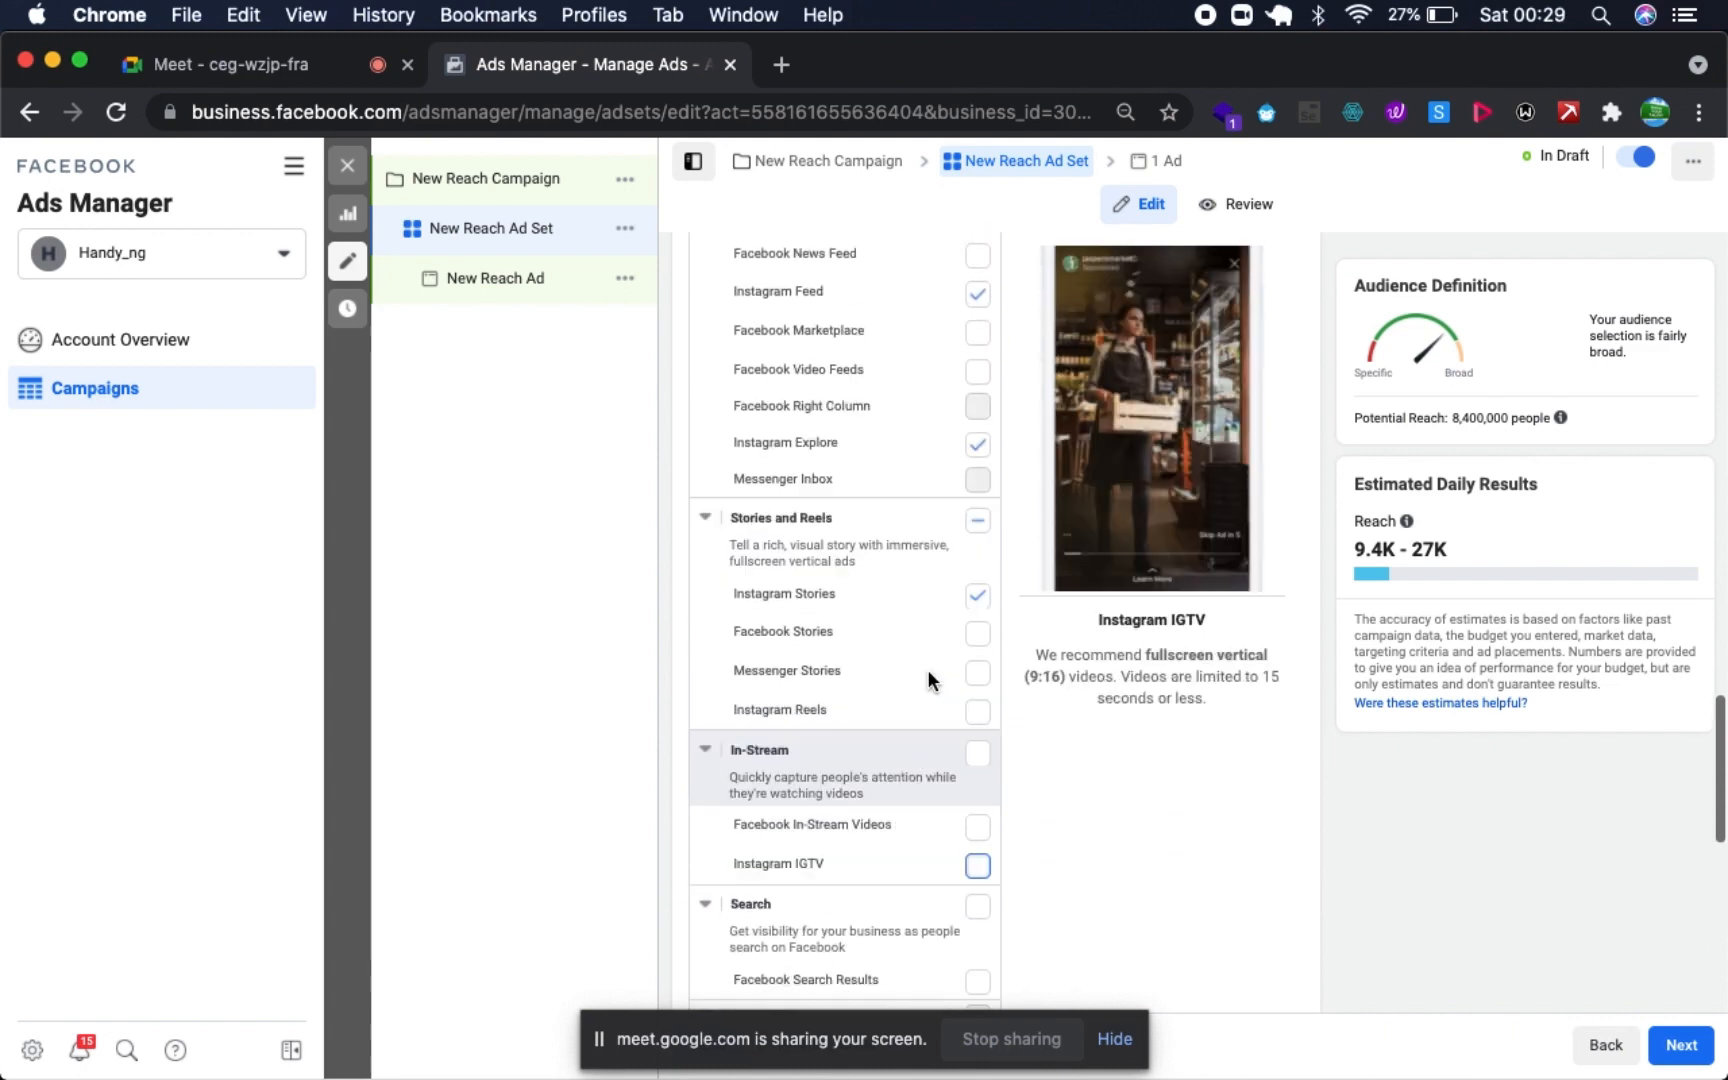
scroll(960, 771, down, 5)
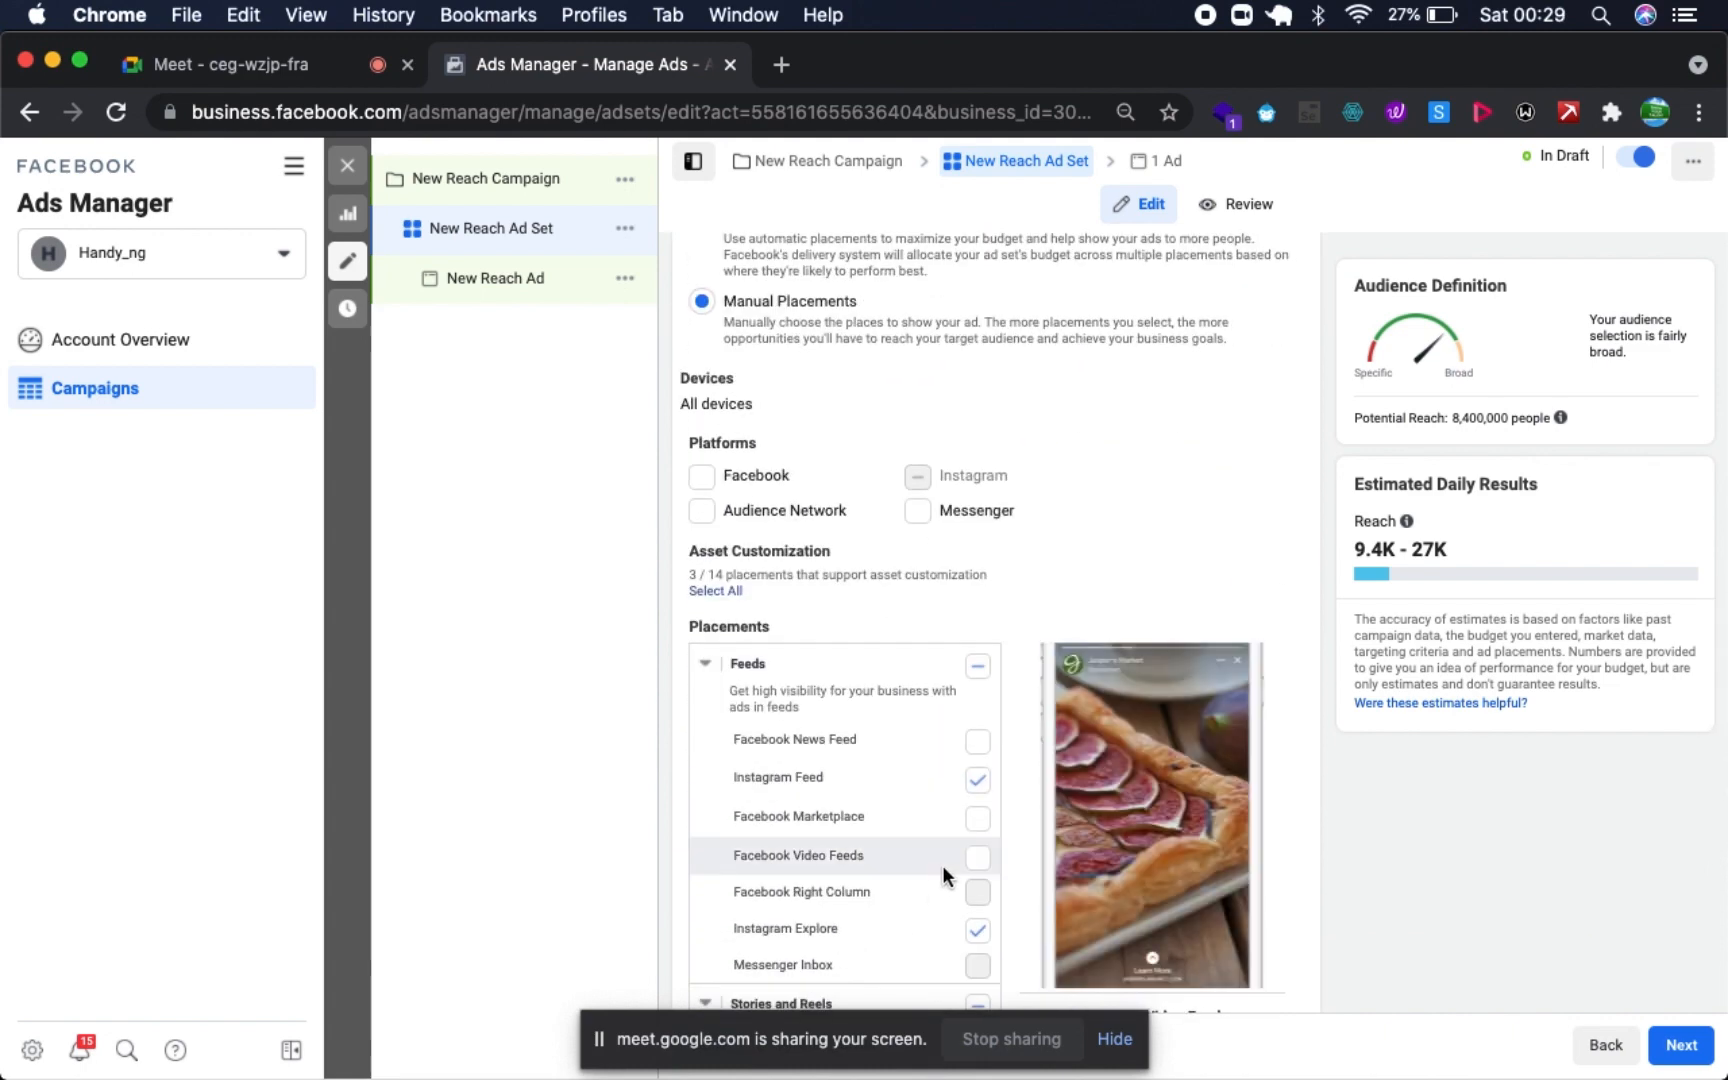
scroll(942, 868, down, 4)
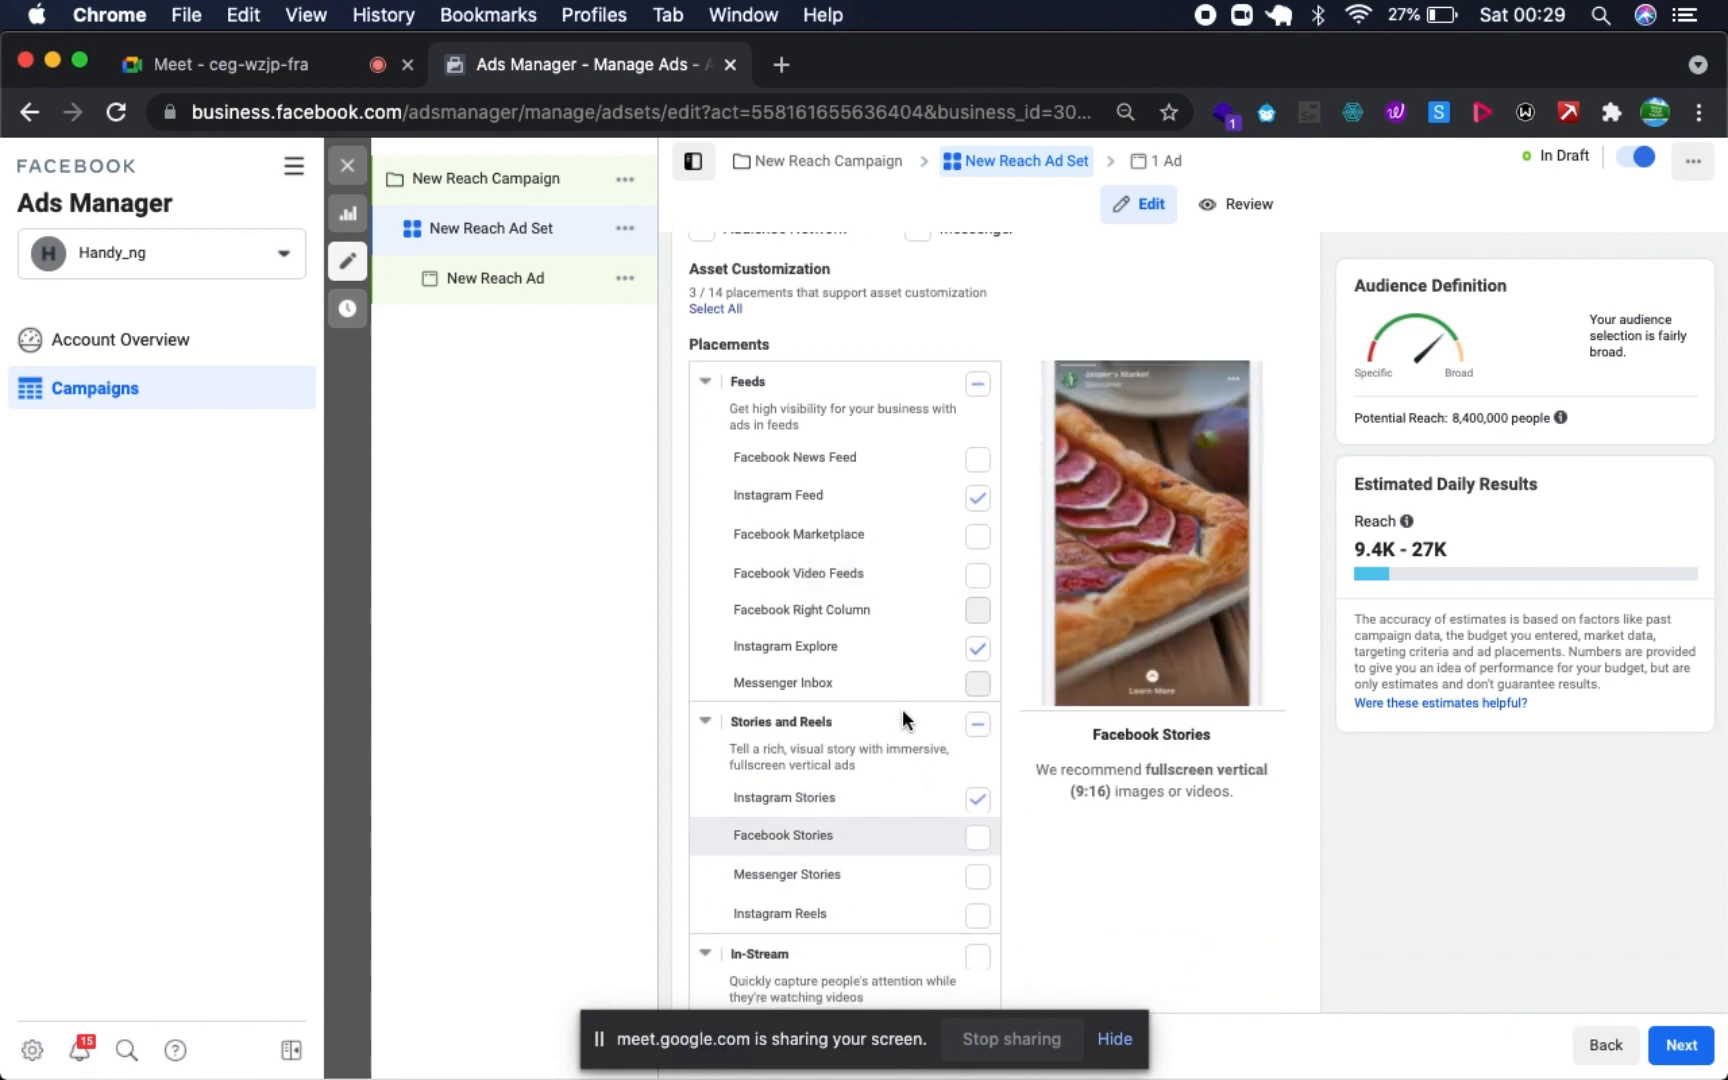
scroll(840, 821, down, 2)
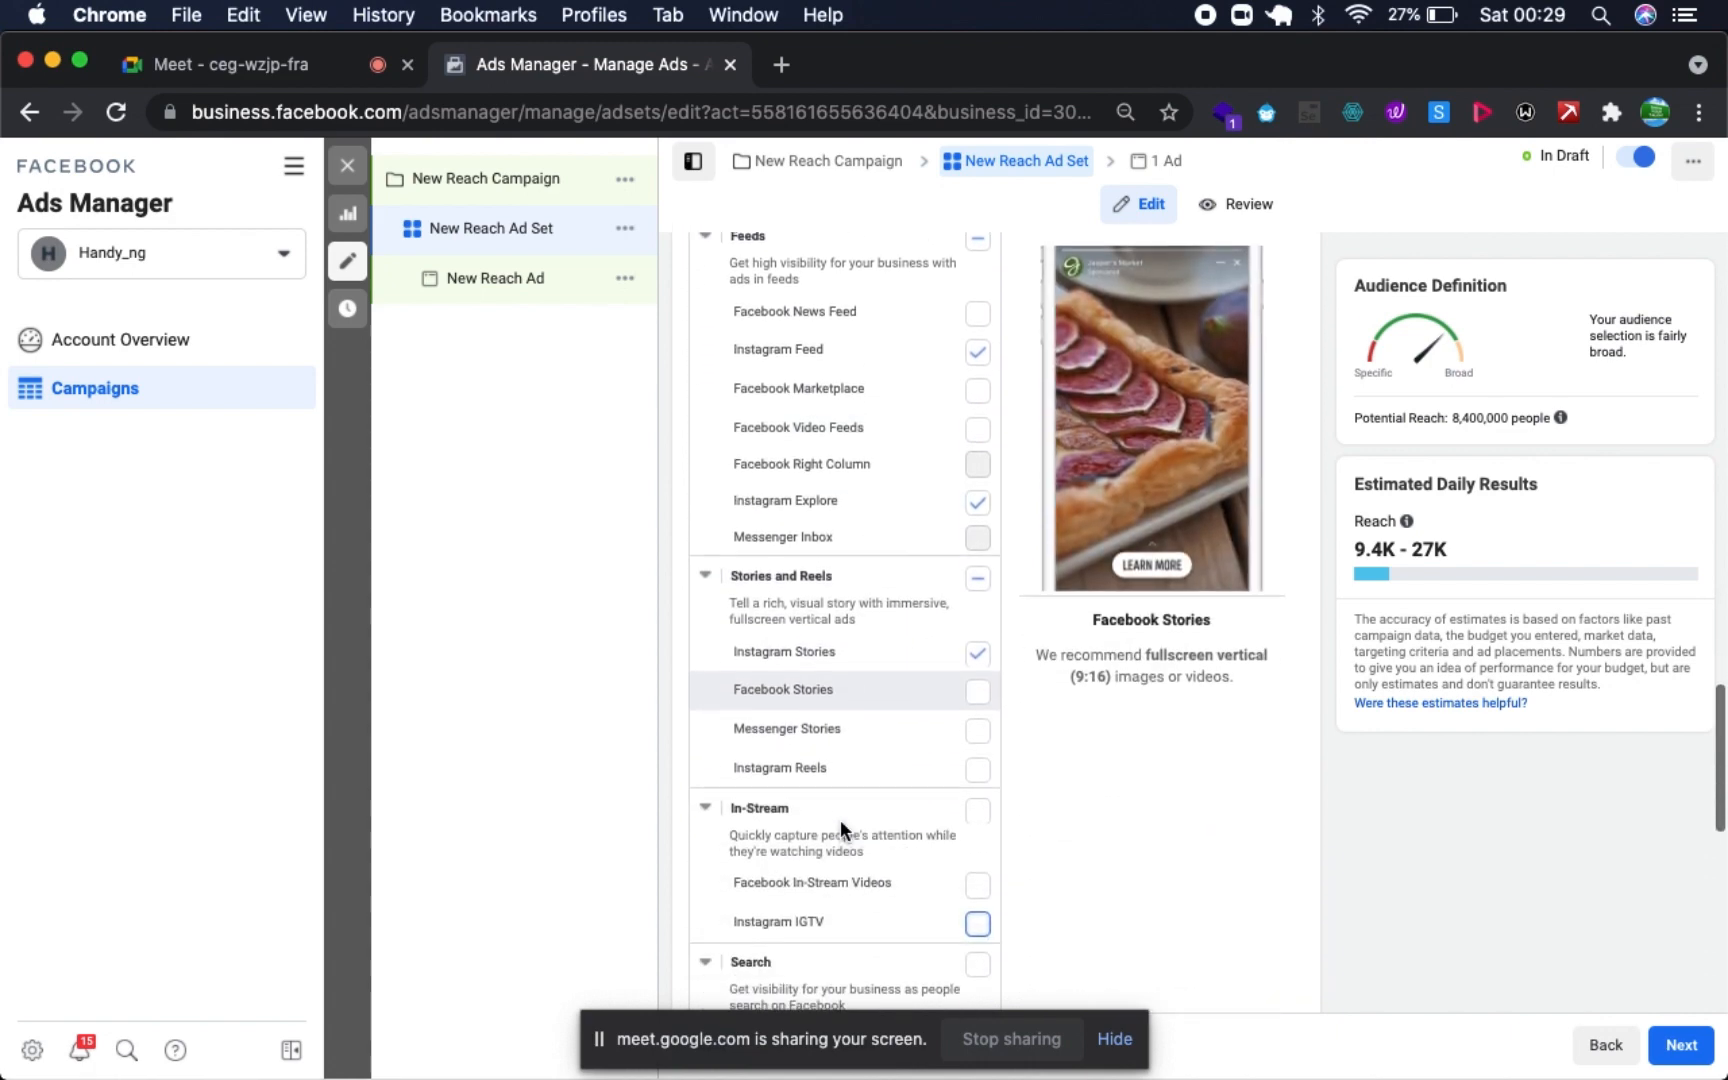
scroll(840, 821, up, 2)
scroll(840, 822, up, 2)
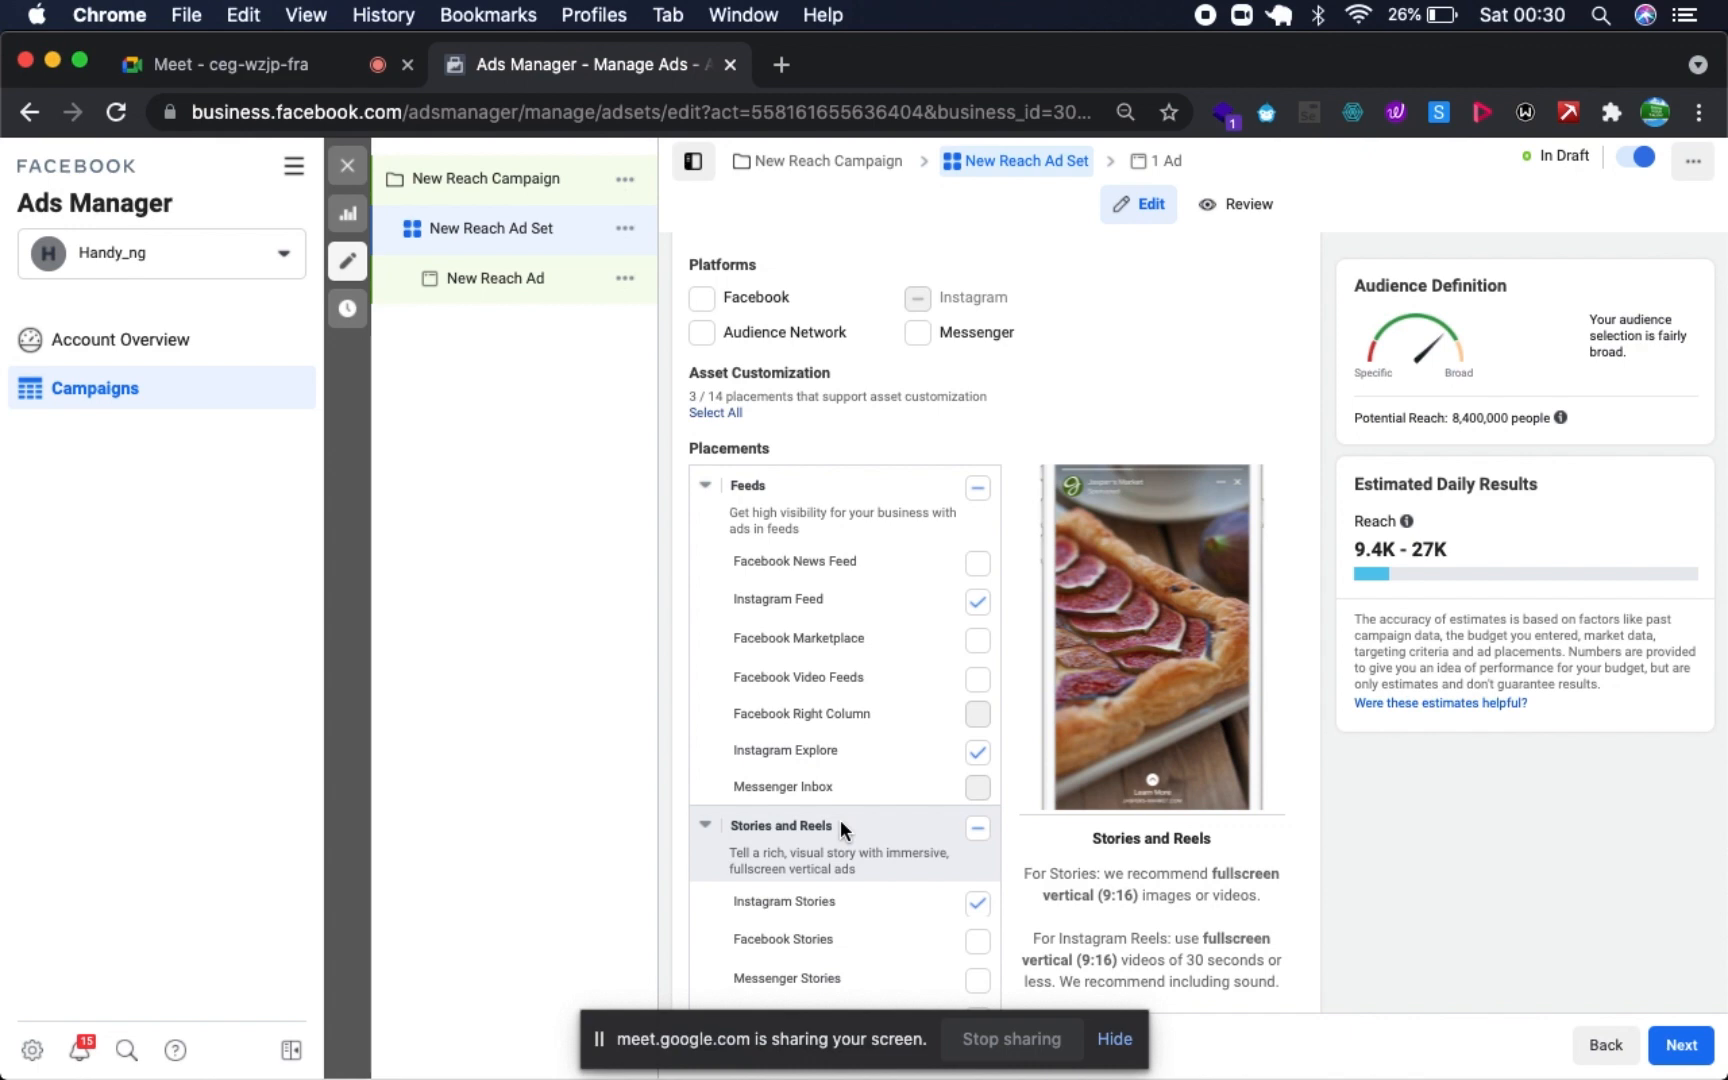
- Reveal the additional options under Placements and review the mobile device and Brand Safety settings
scroll(842, 830, down, 7)
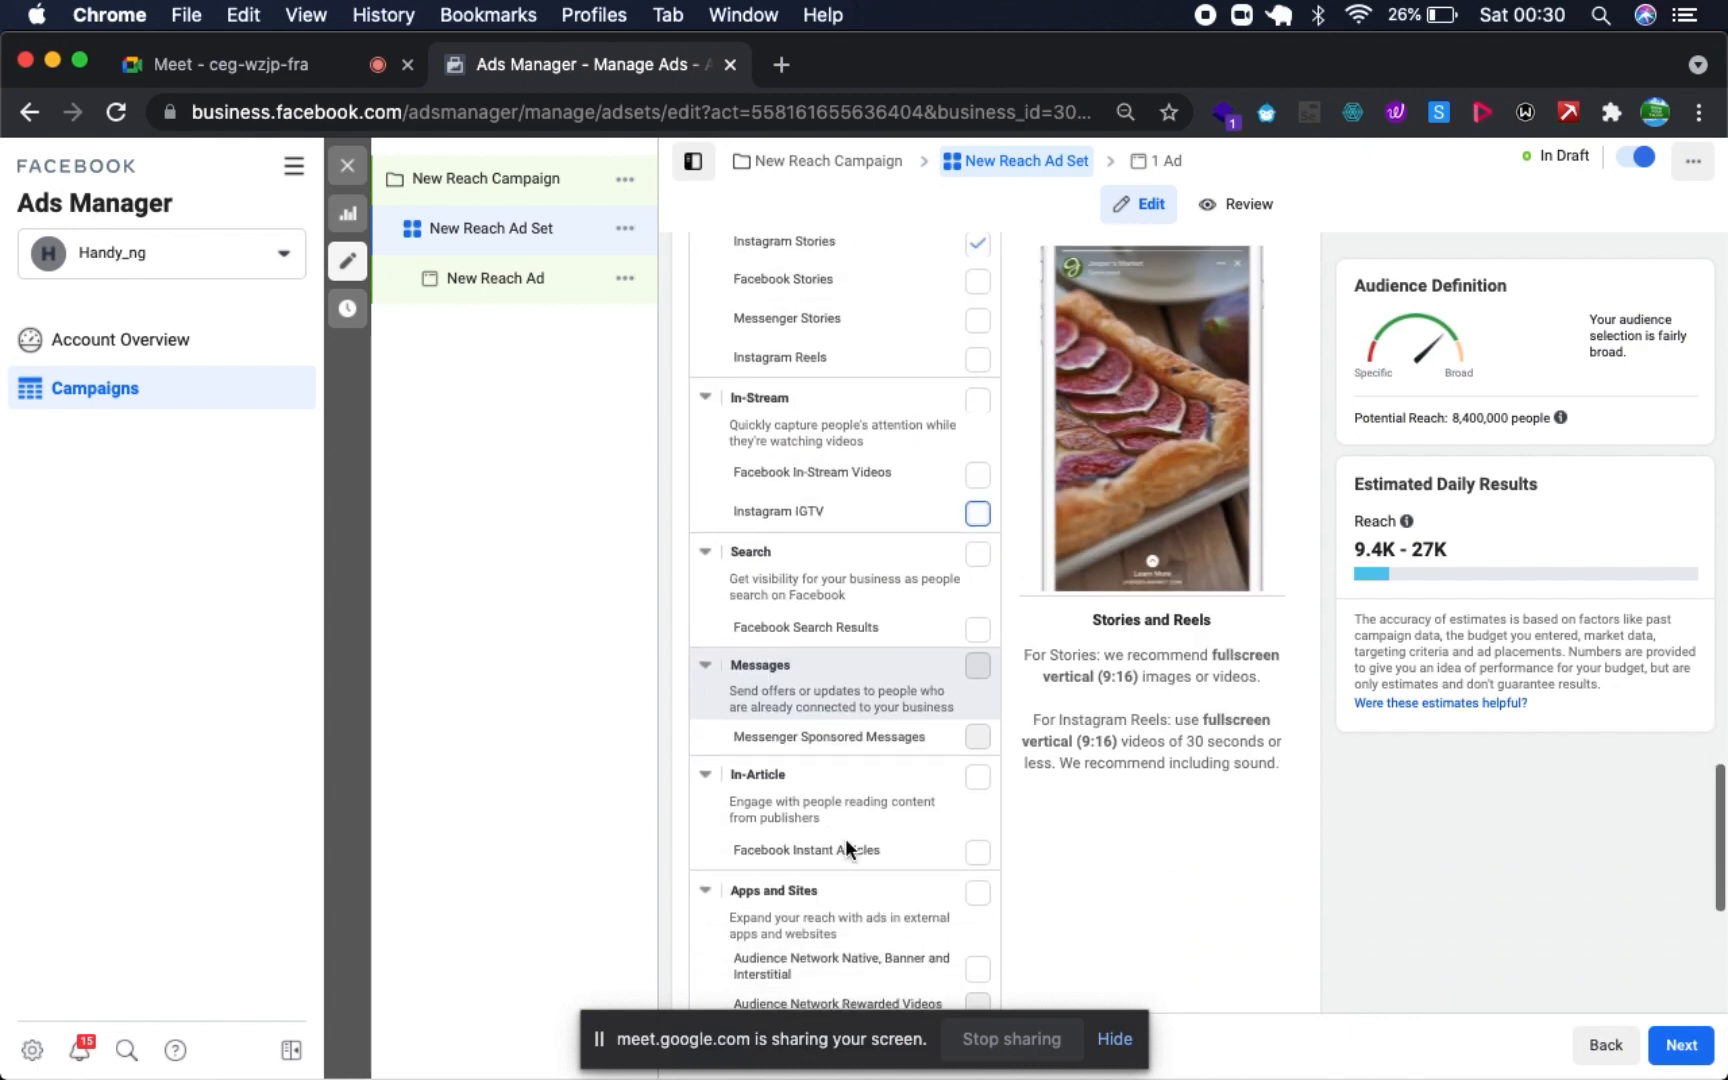
scroll(845, 838, down, 5)
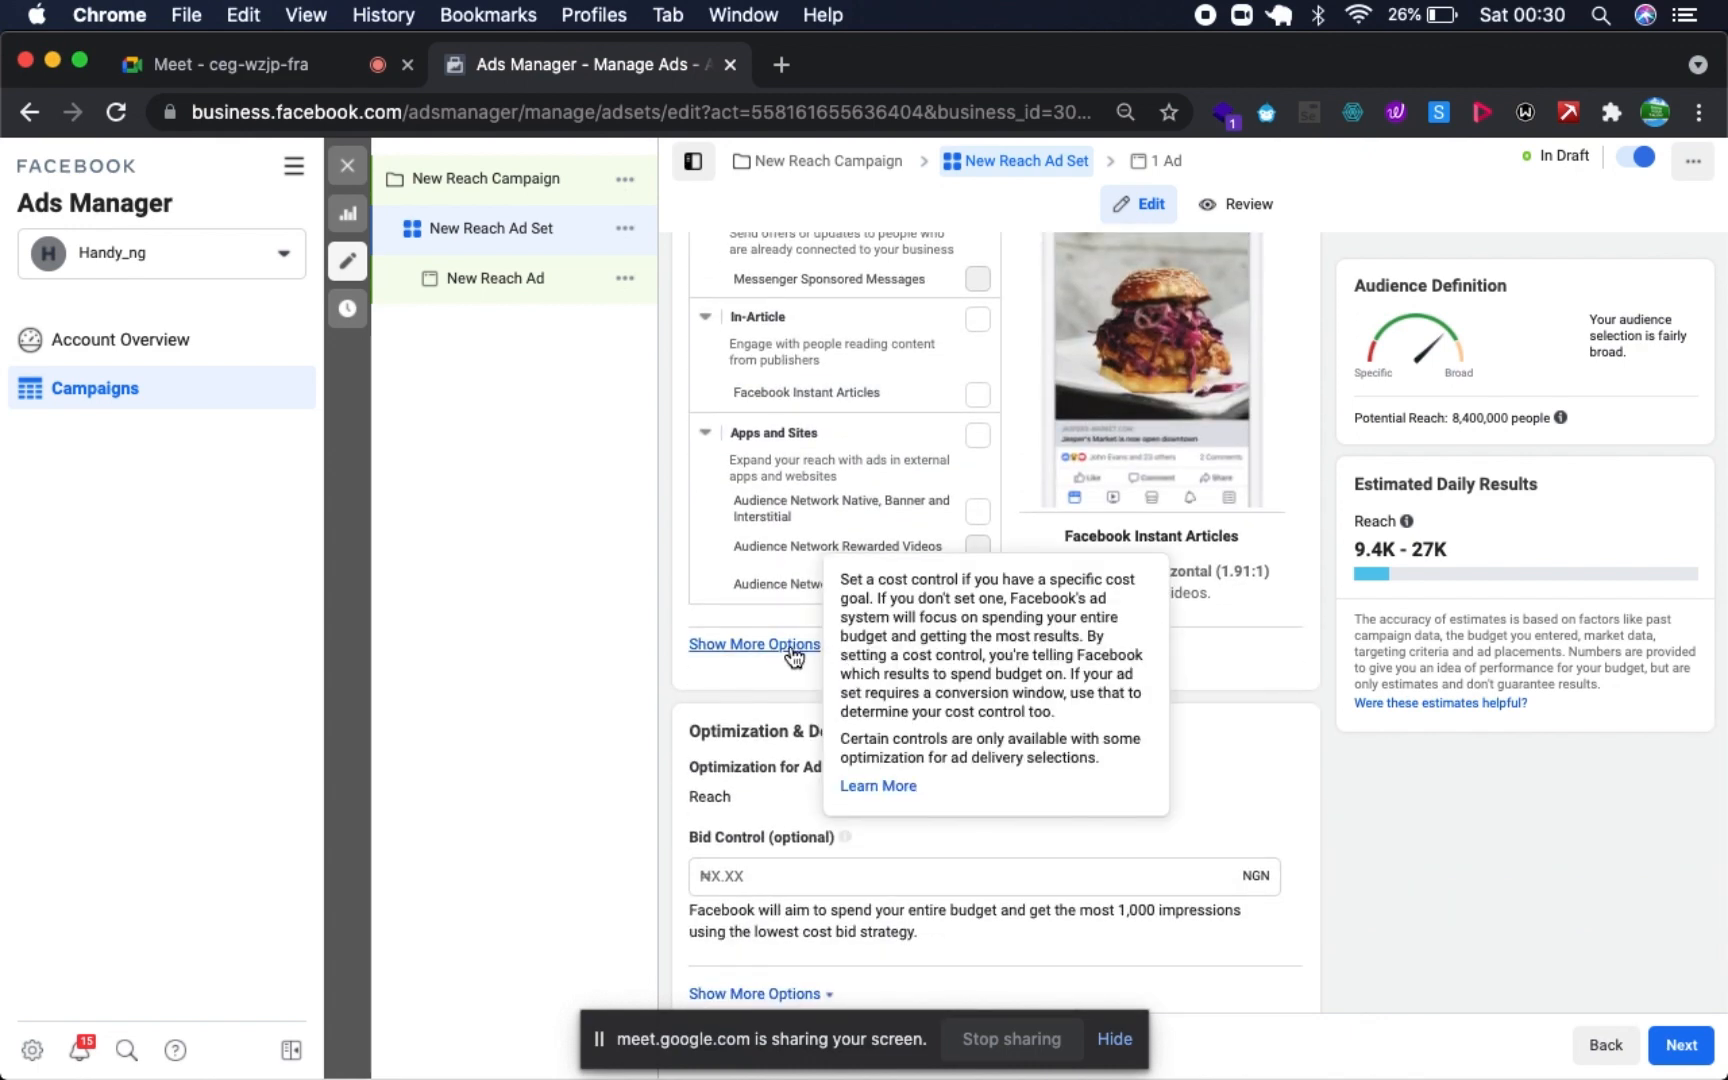
click(794, 647)
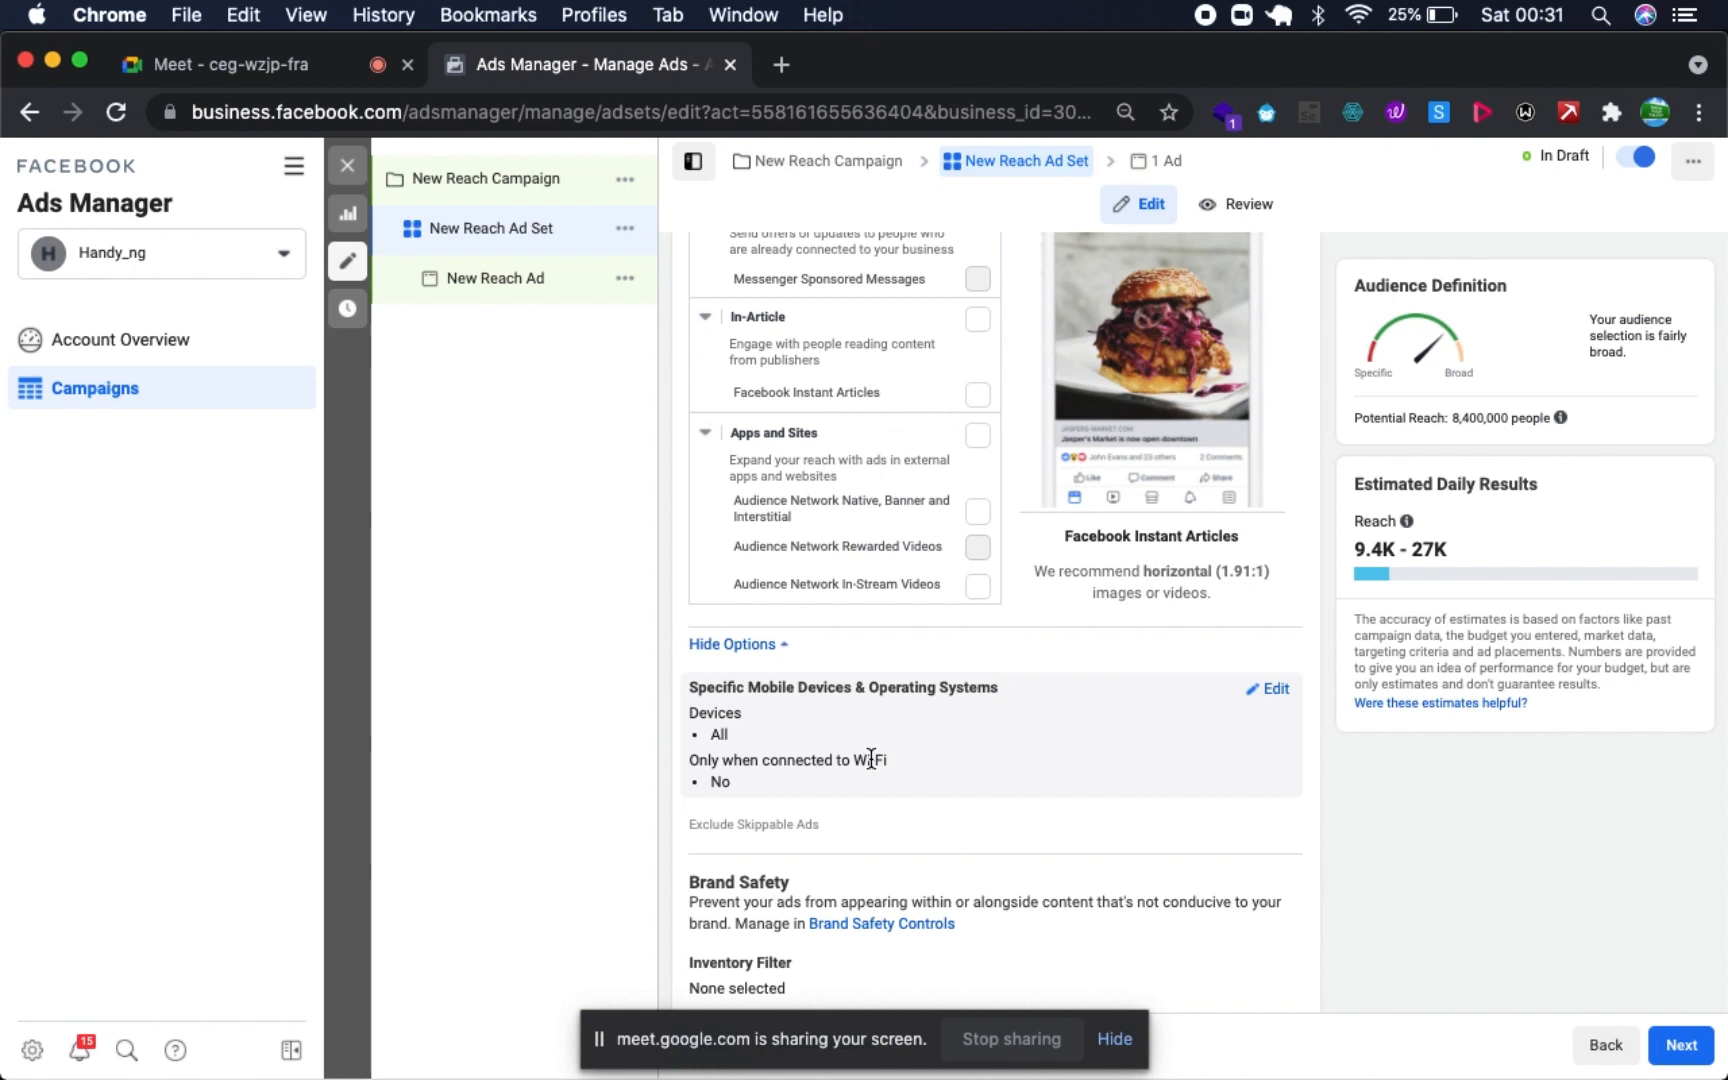
scroll(1002, 560, down, 5)
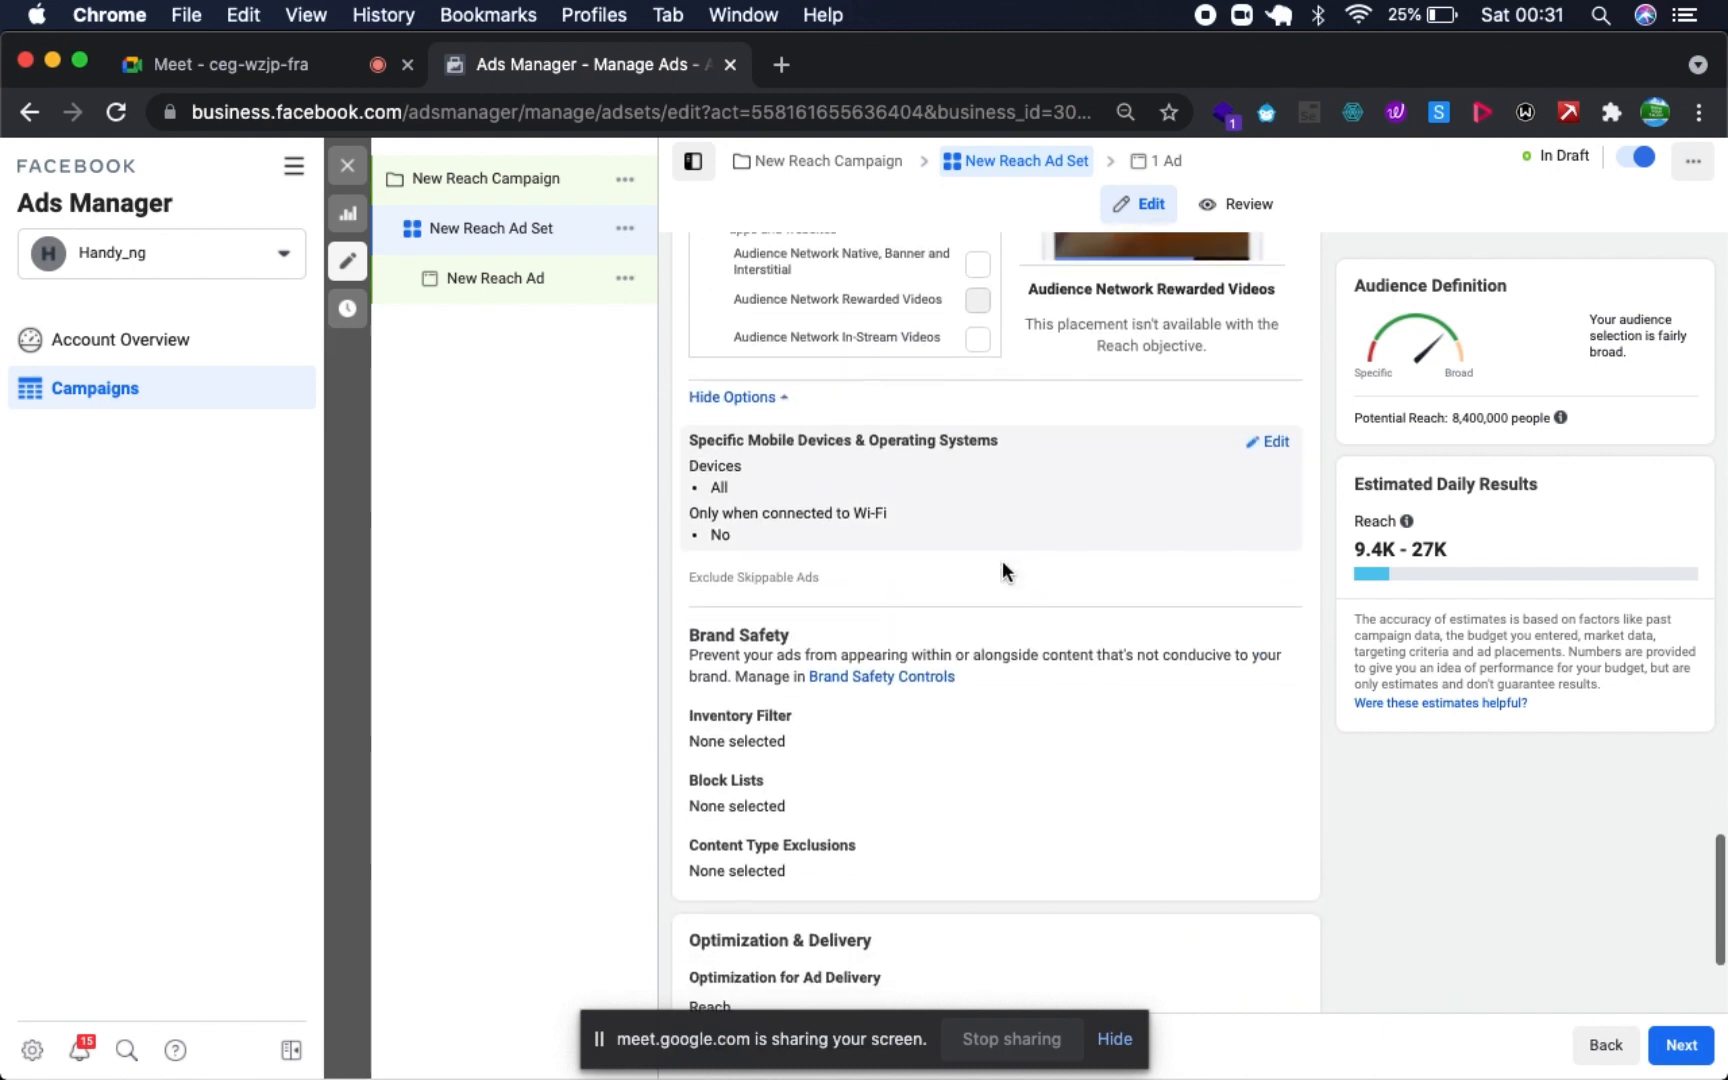
scroll(1002, 568, down, 1)
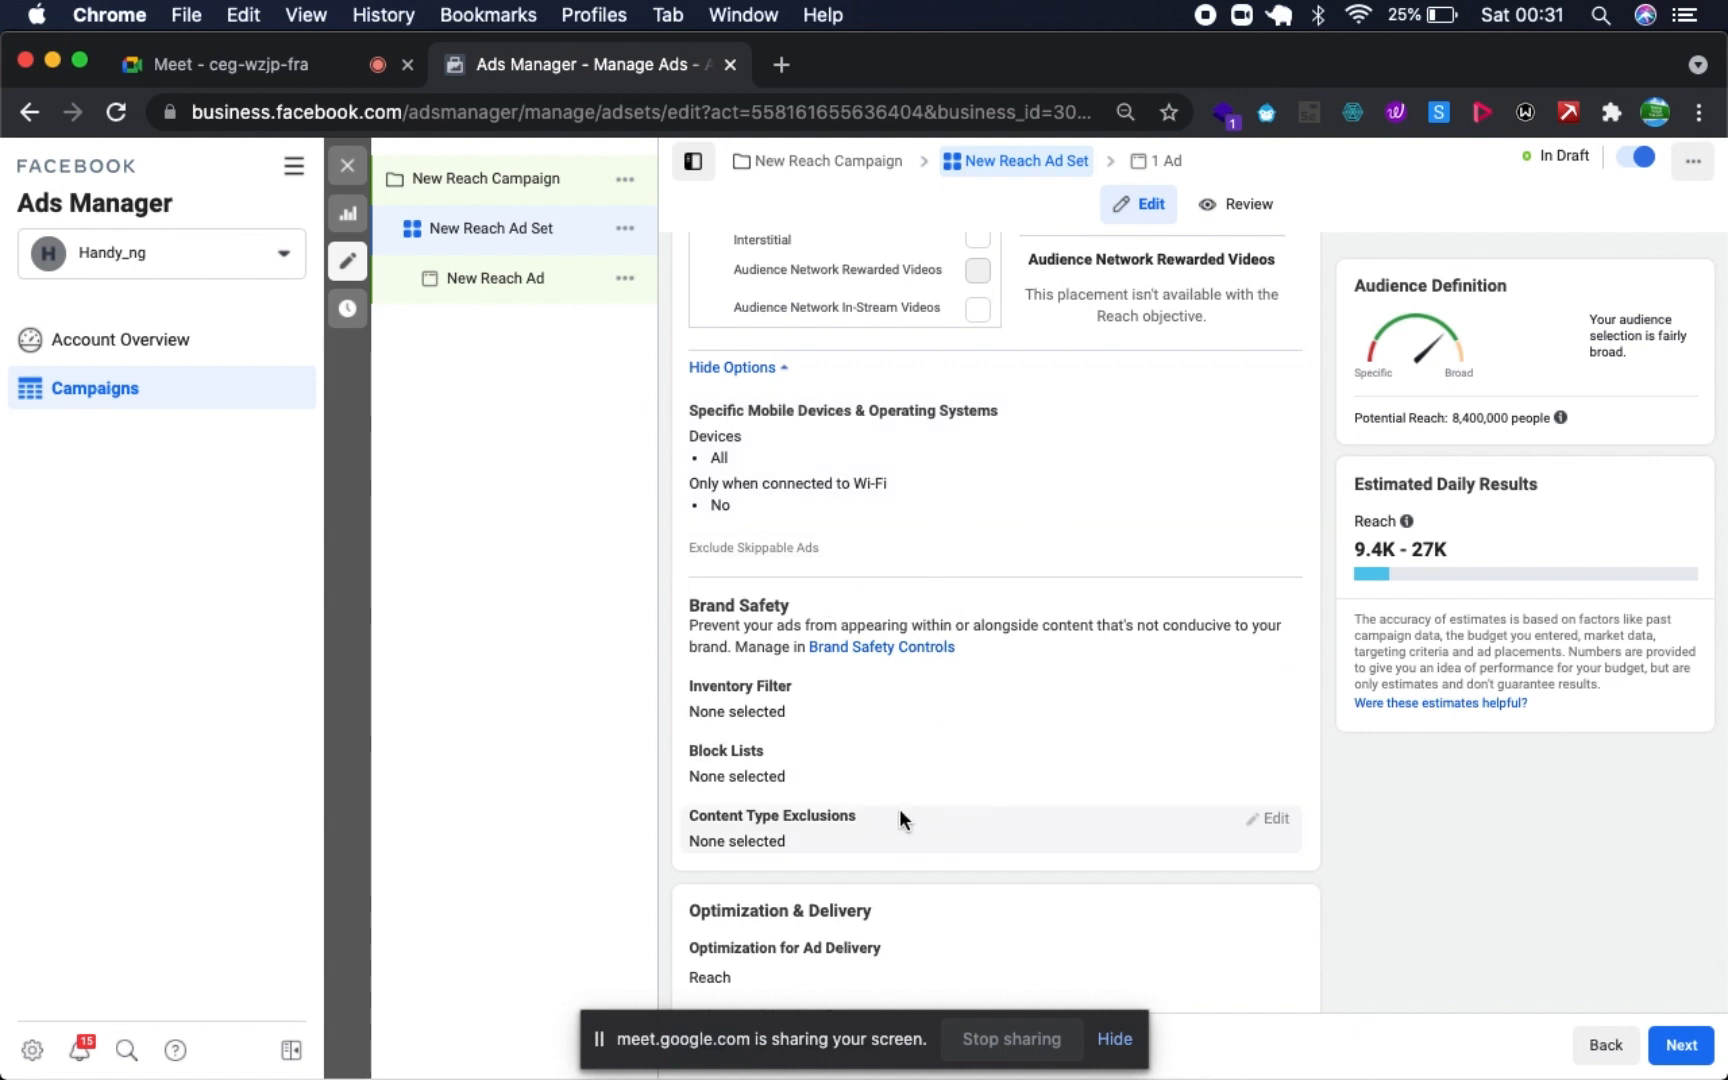
- Review the Brand Safety and Optimization & Delivery settings, and read the explanation of the optional Bid Control
scroll(944, 834, down, 1)
scroll(944, 834, down, 3)
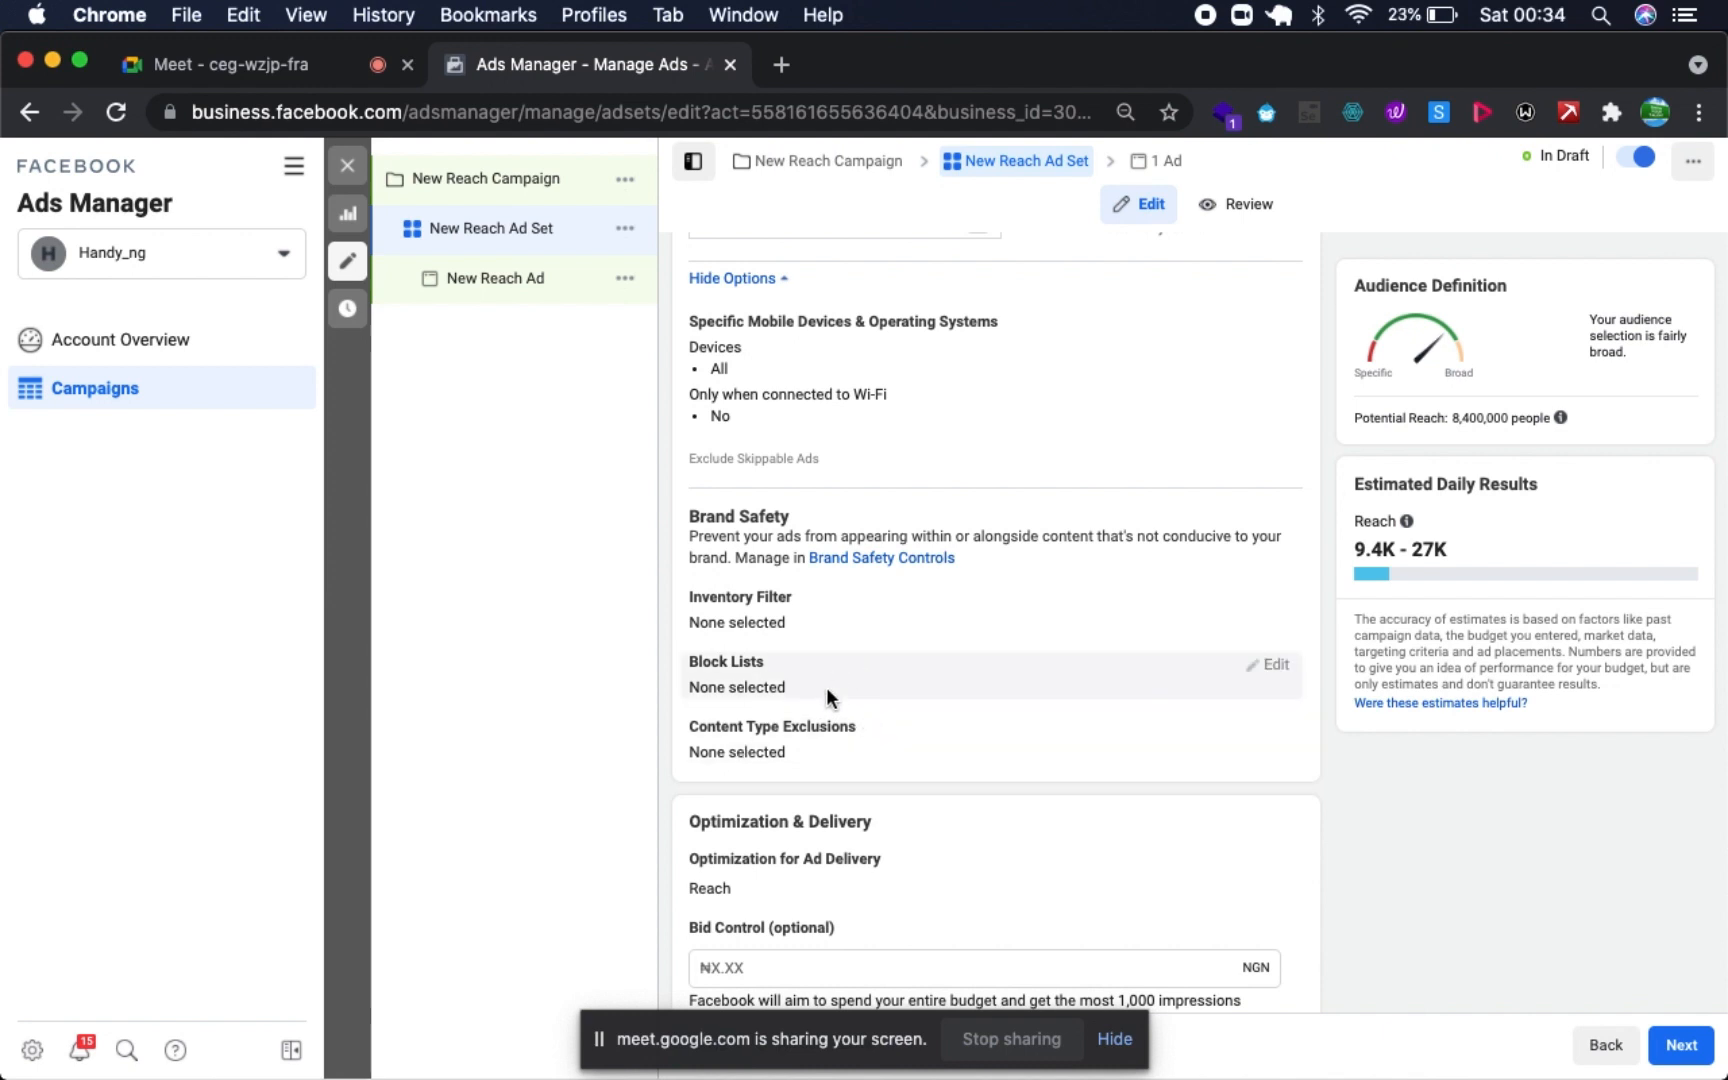
scroll(807, 756, down, 2)
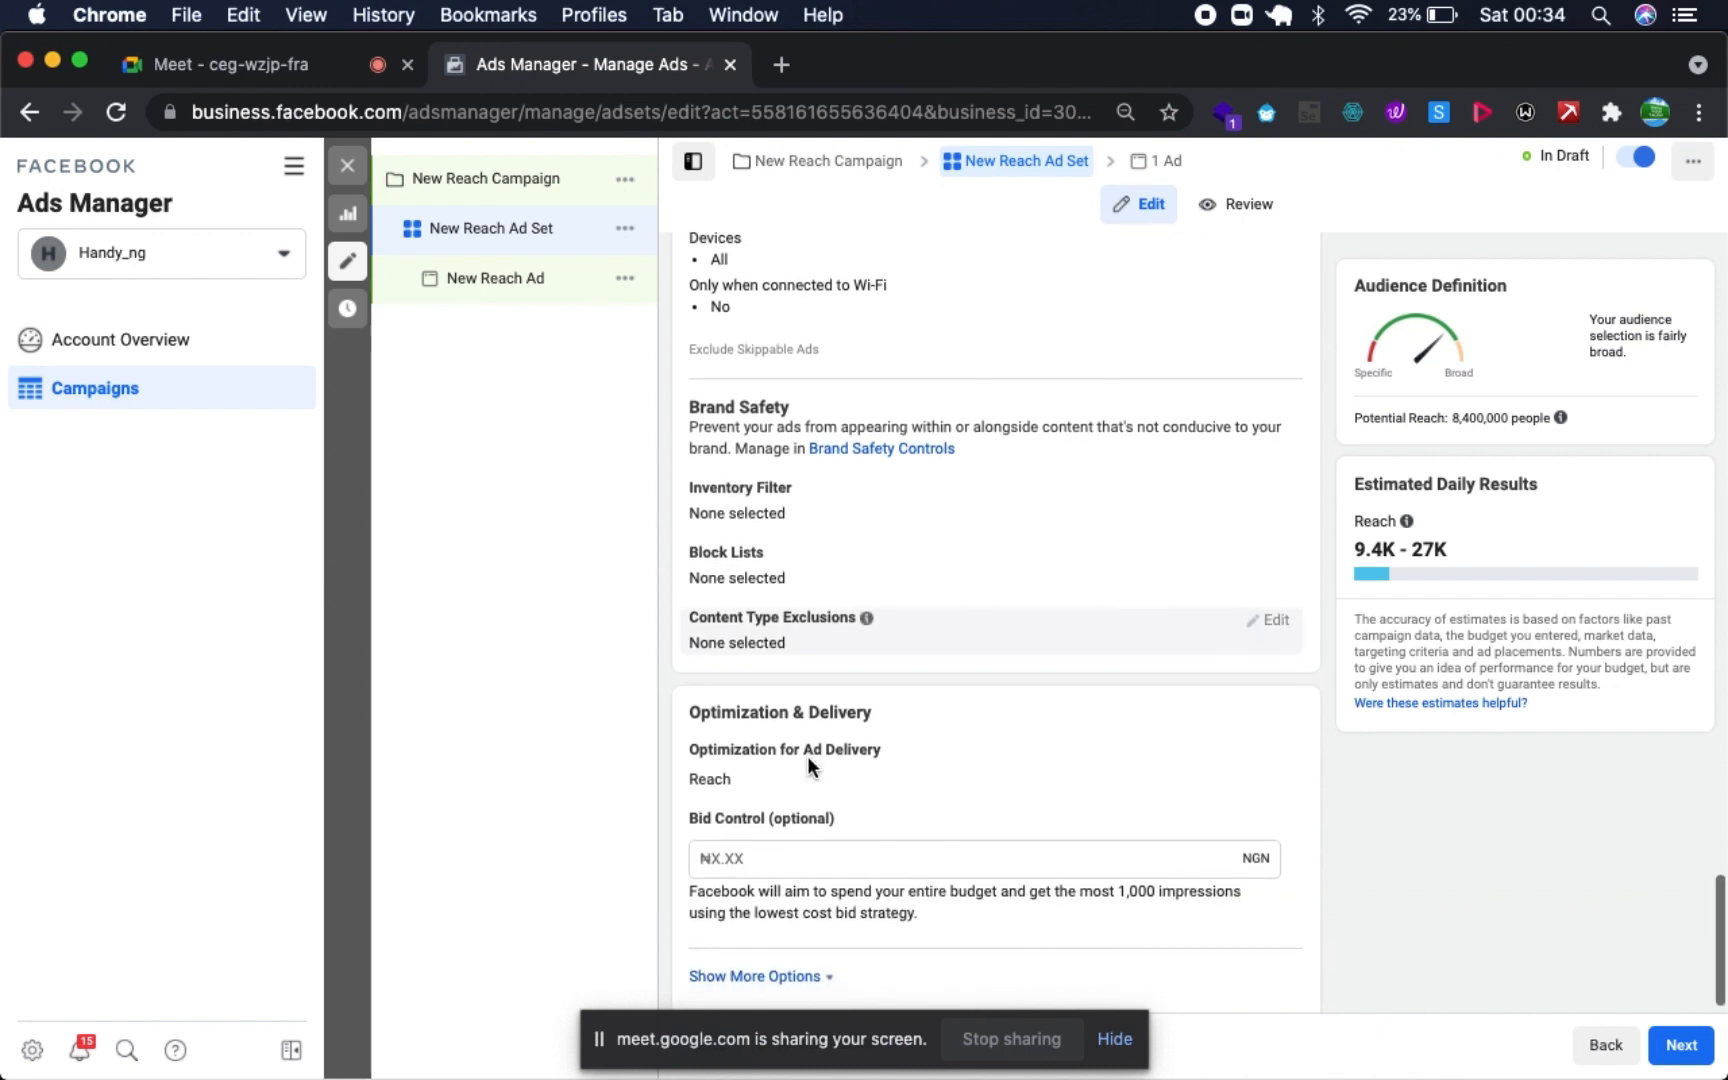
scroll(807, 756, down, 1)
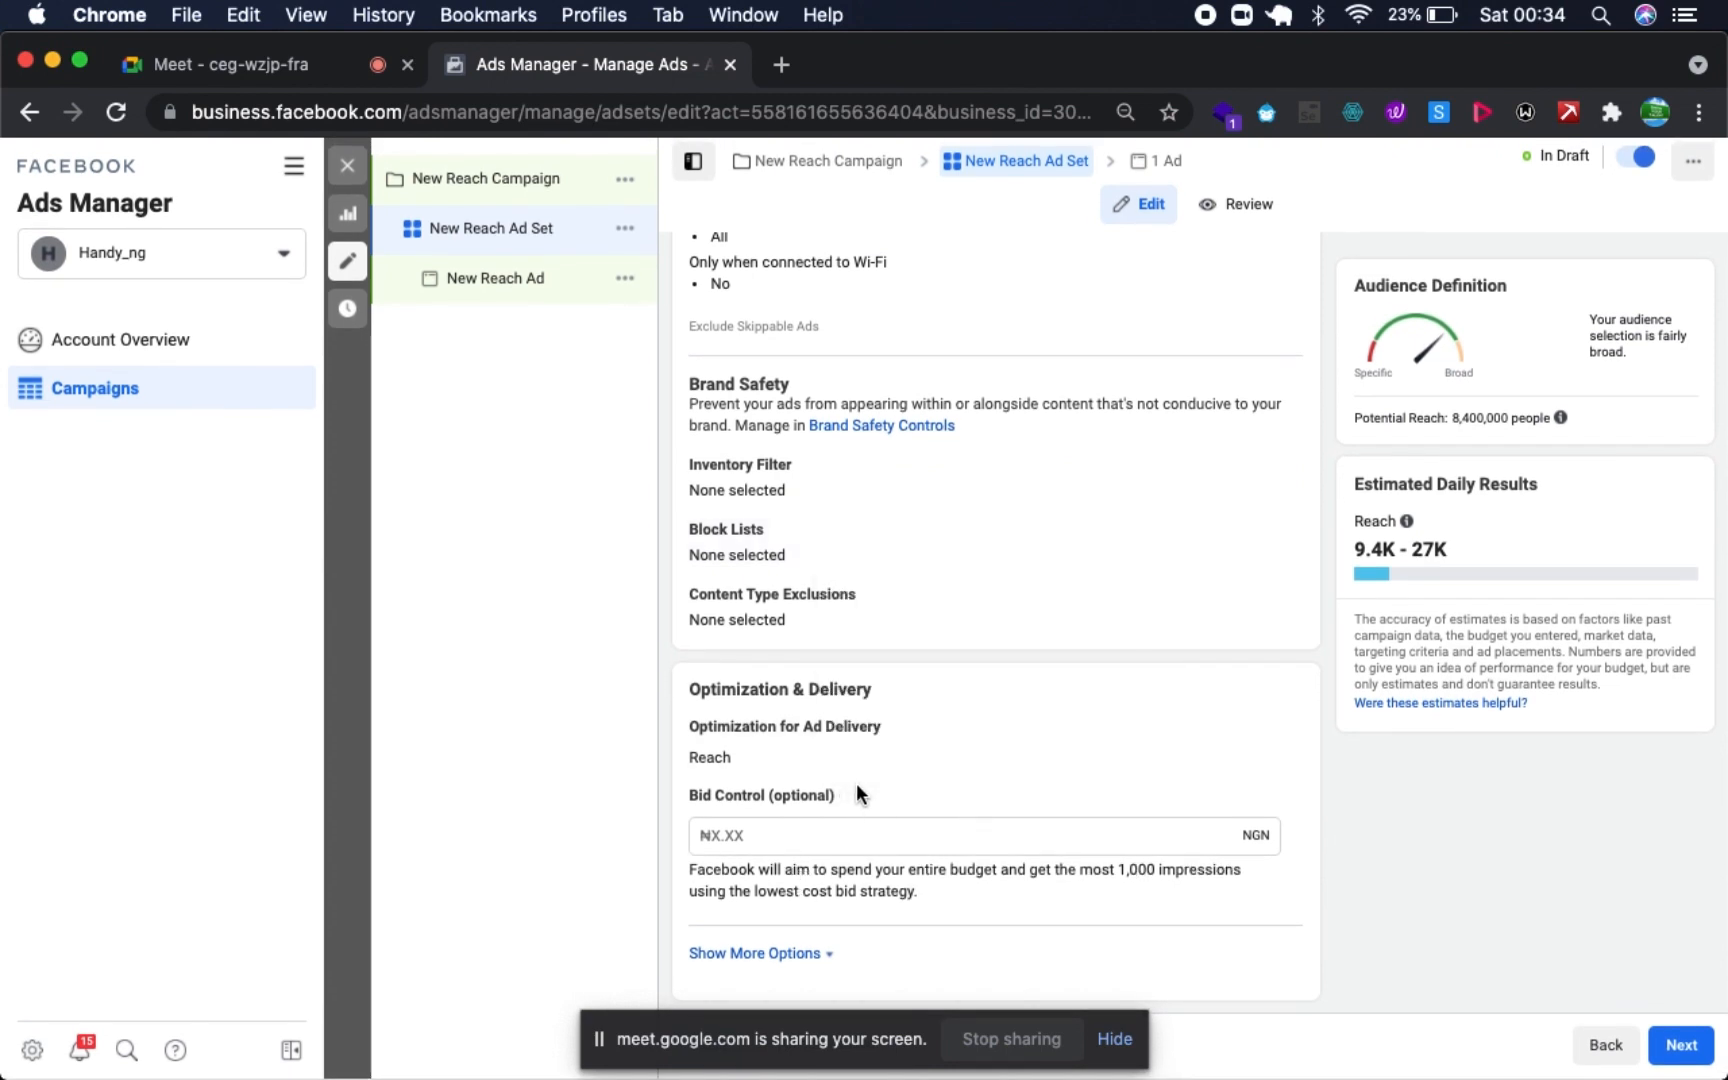
mouse_move(845, 797)
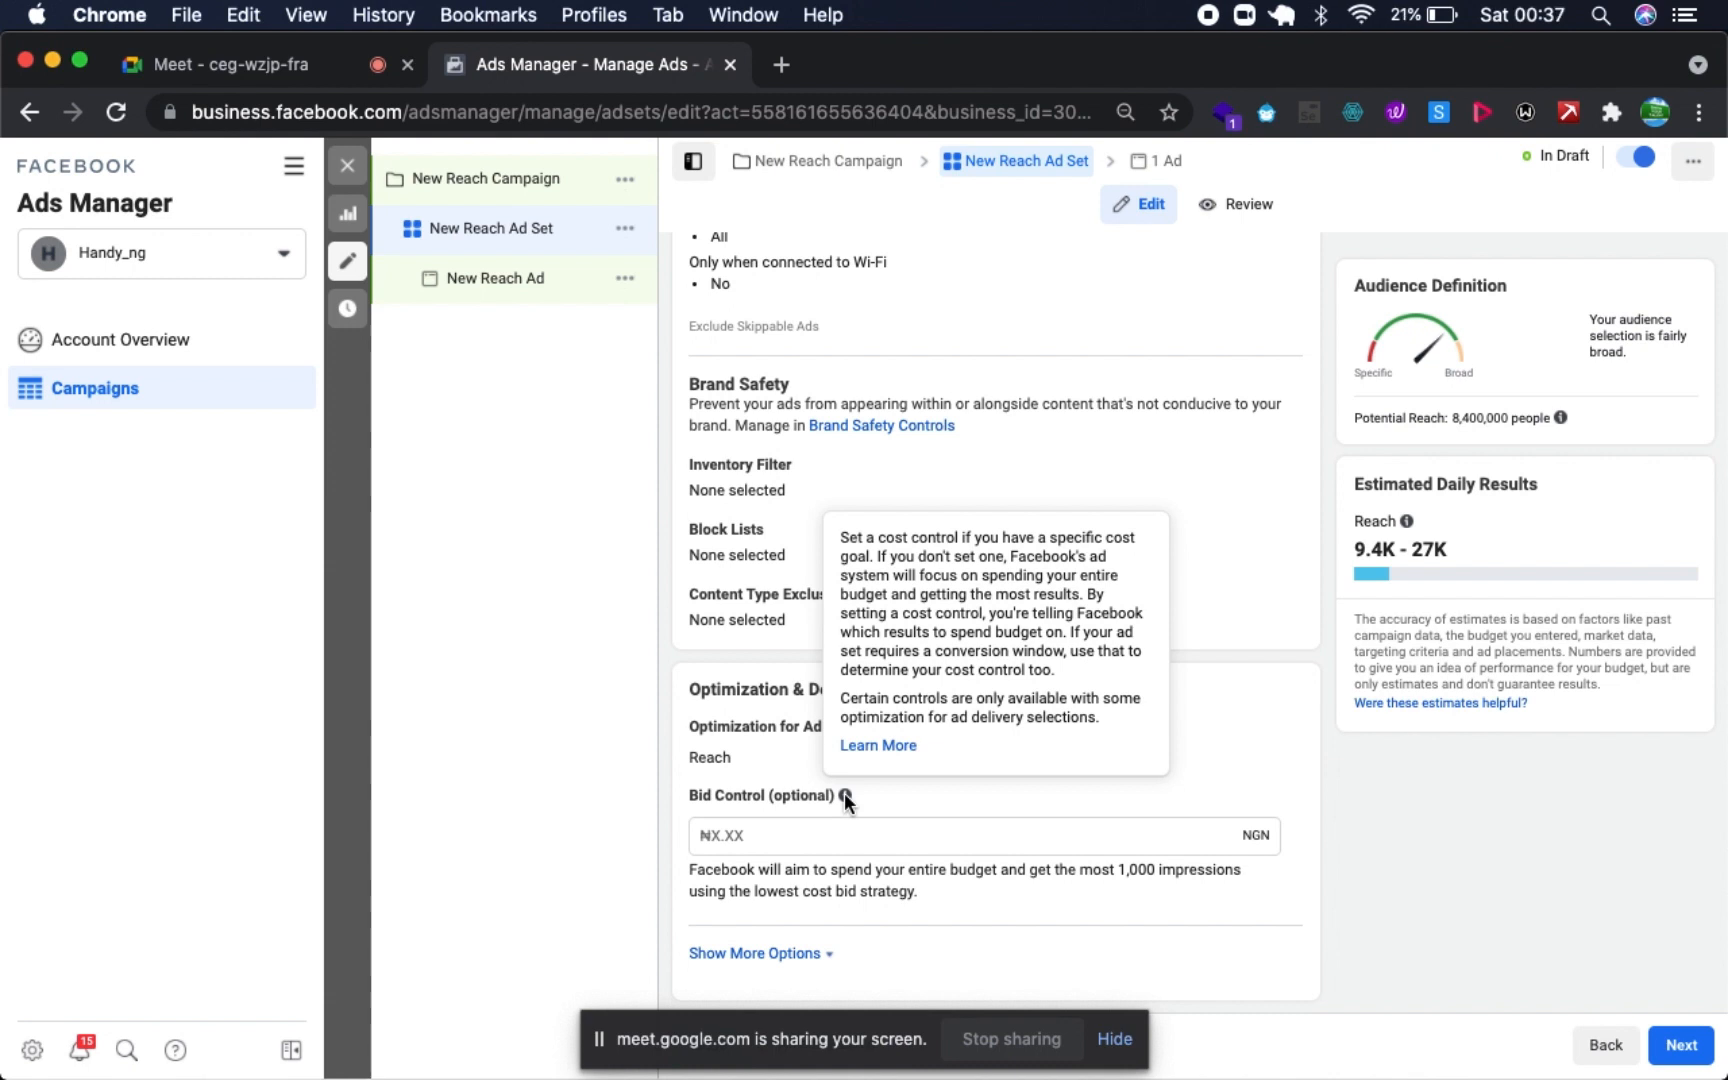
mouse_move(840, 797)
click(824, 832)
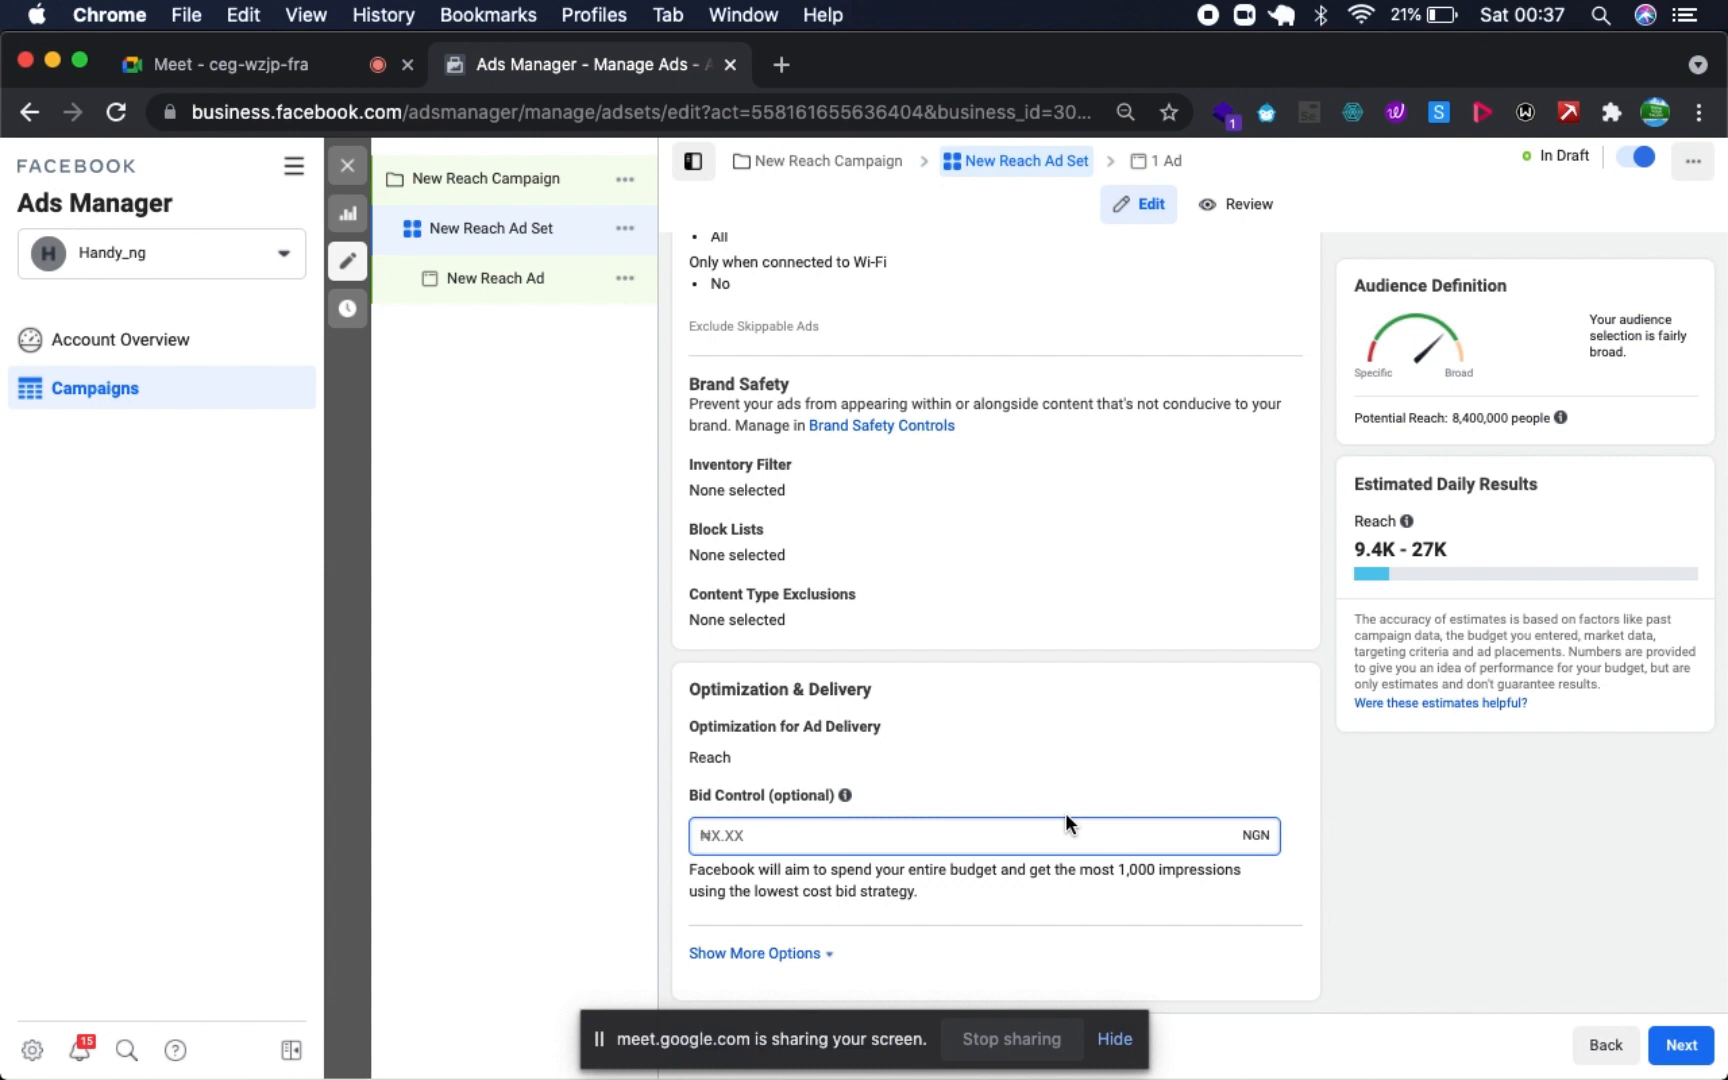
- Reveal the additional Optimization & Delivery options and review the frequency cap, charging and delivery type settings
click(754, 955)
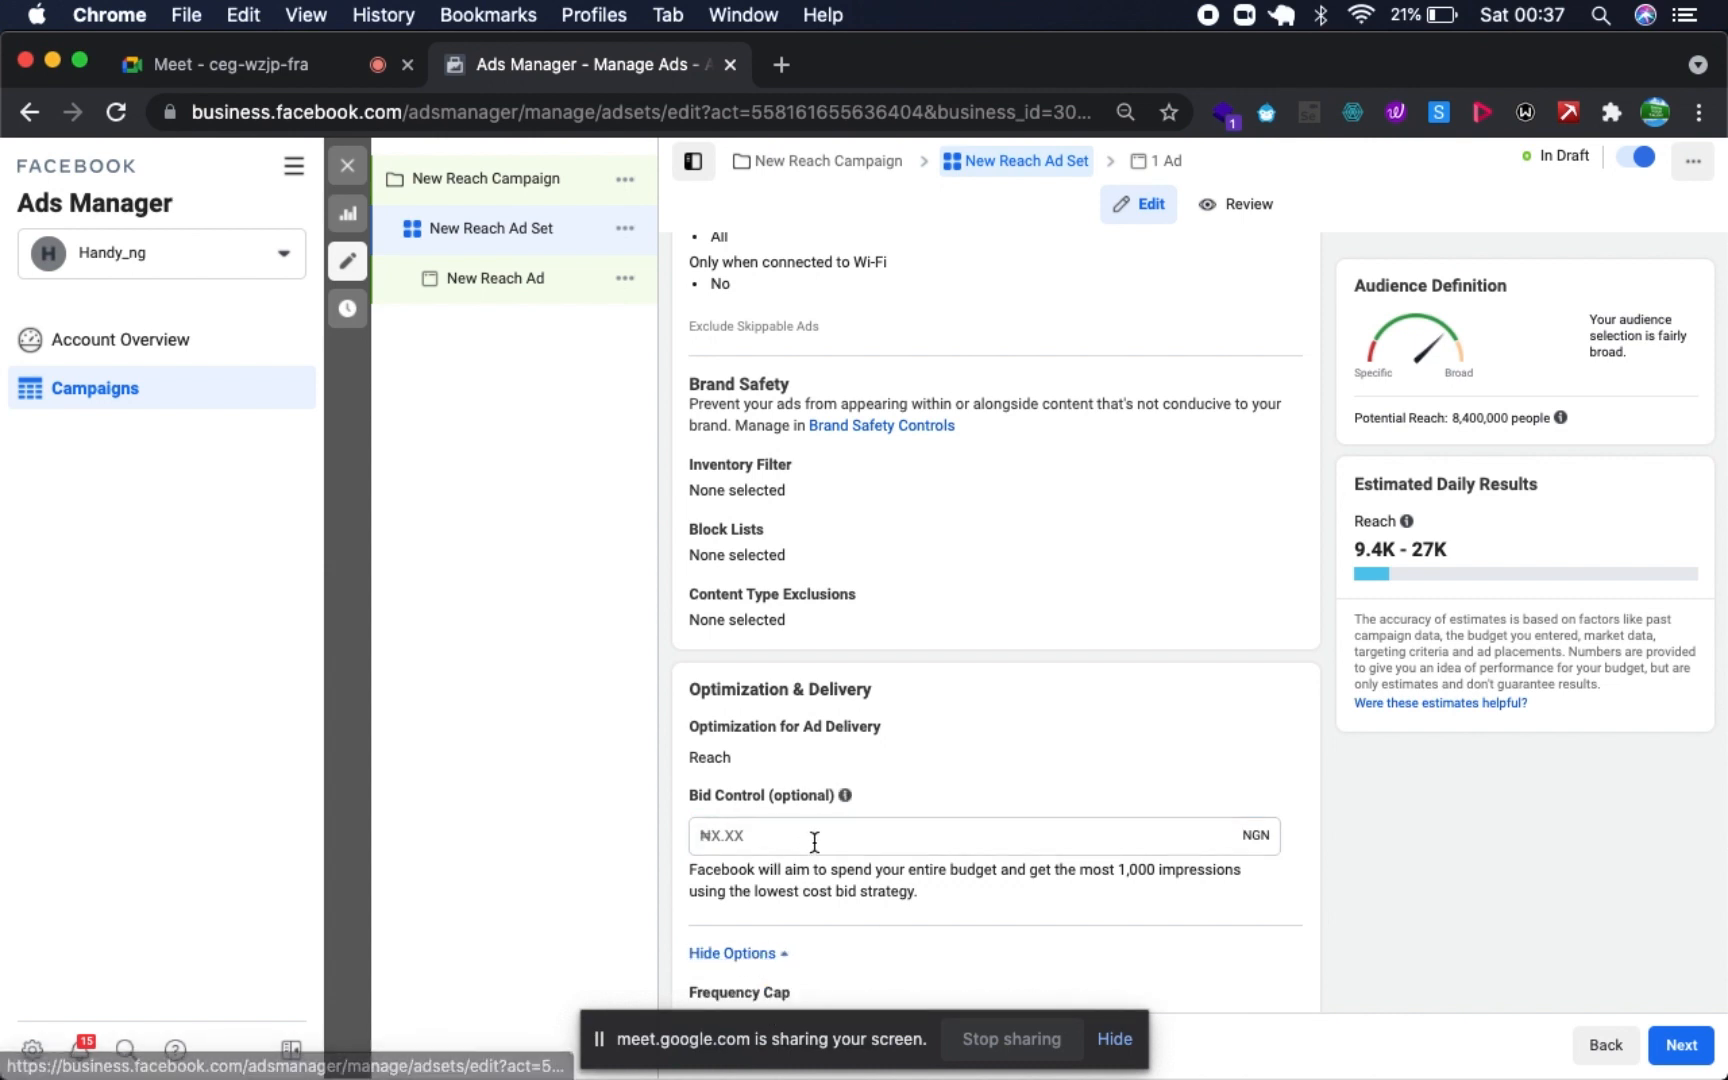
scroll(810, 800, down, 3)
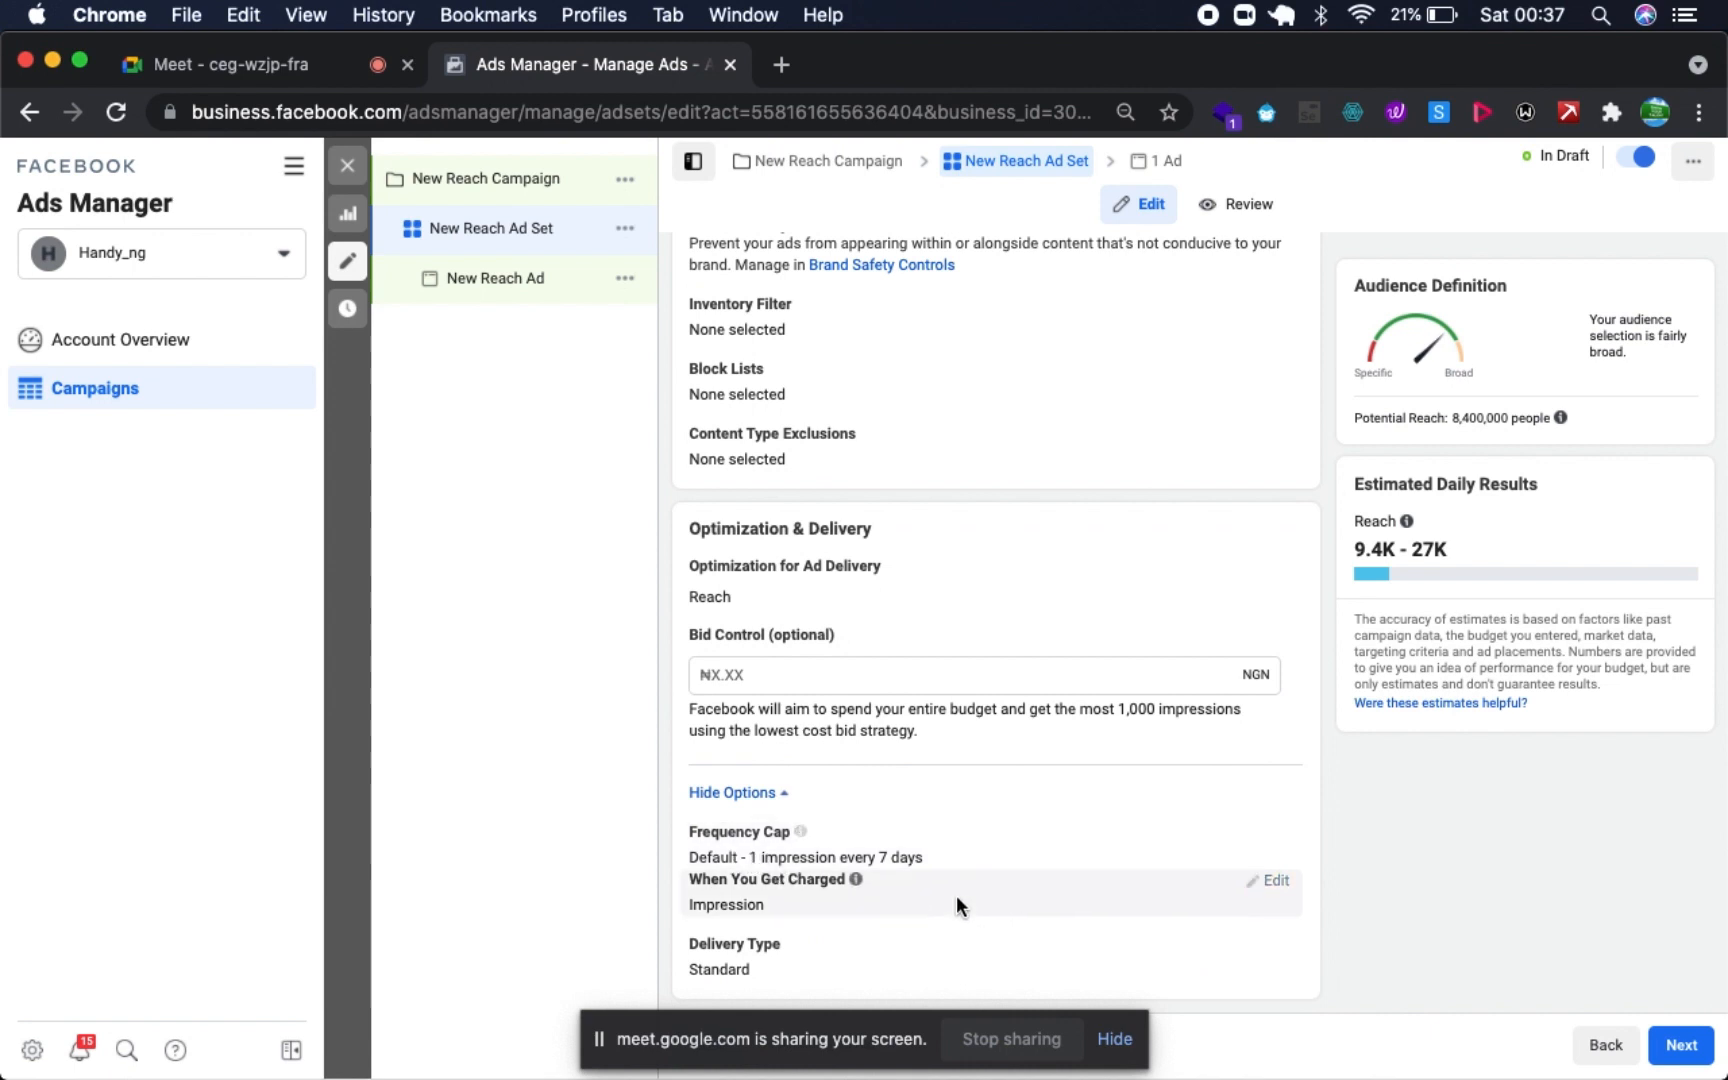
mouse_move(804, 833)
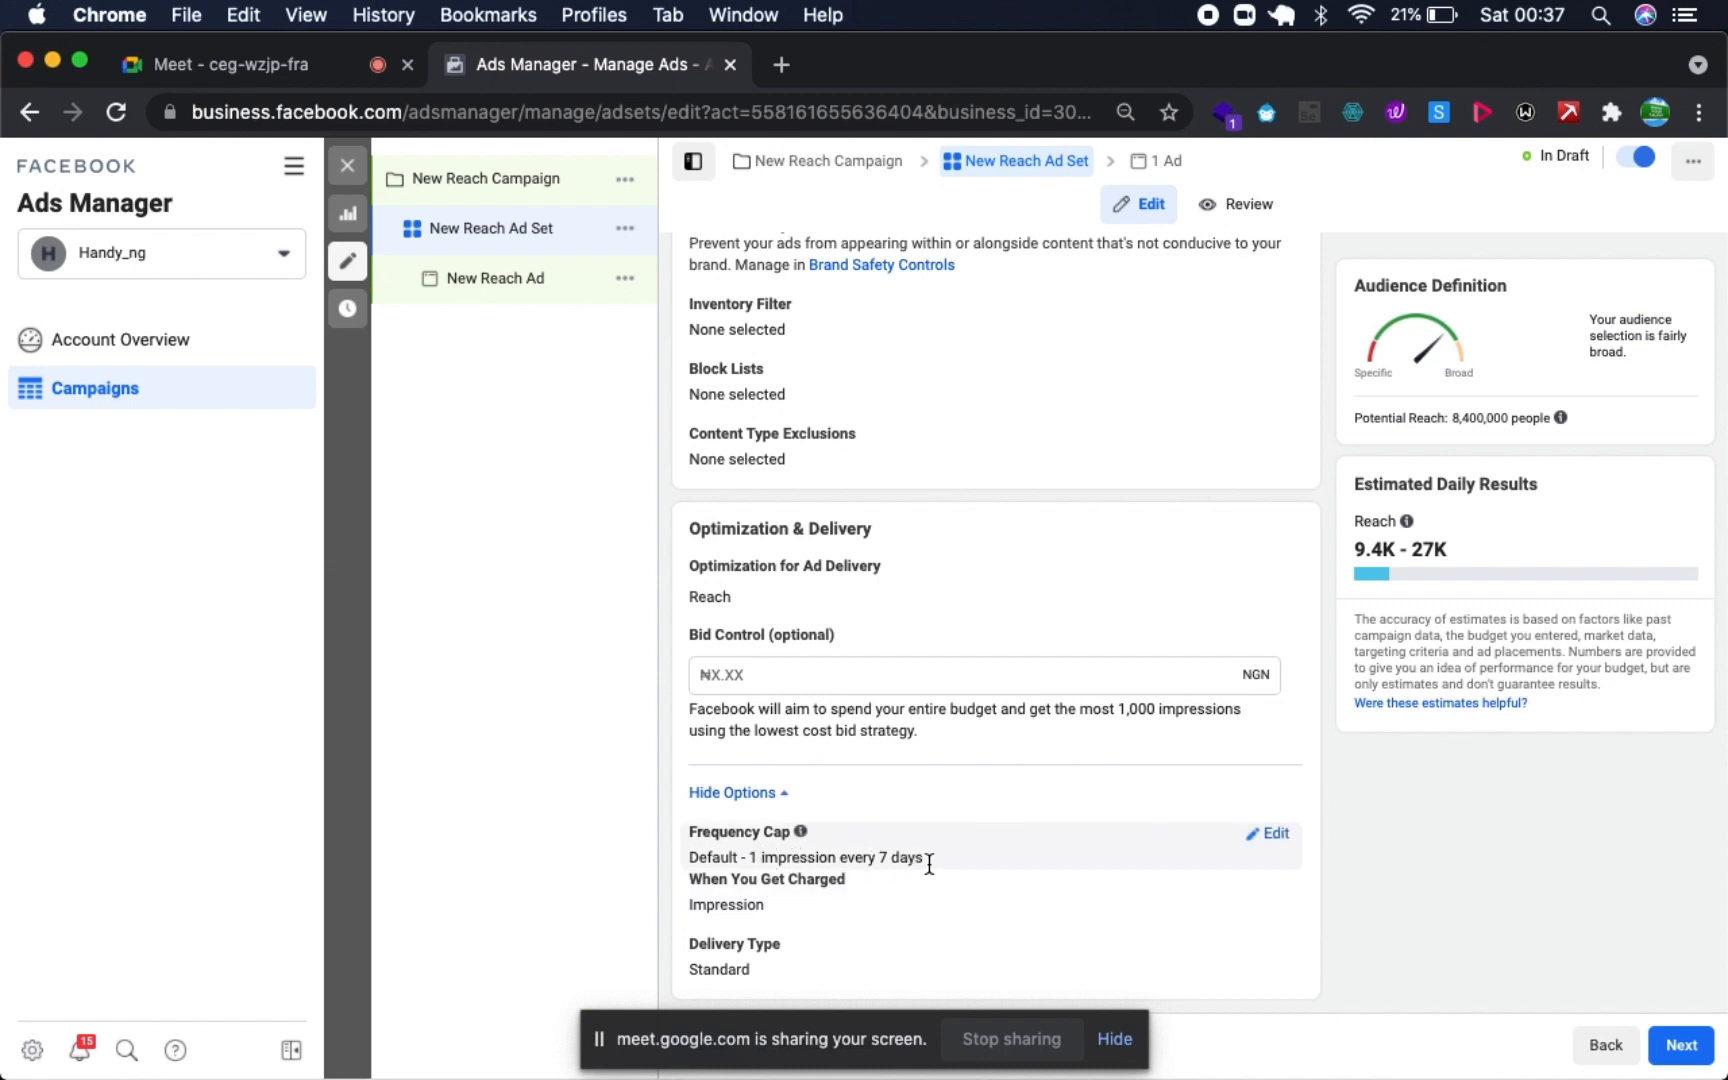
- Edit the frequency cap, entering 11 as its number of days and deleting the last digit
click(1241, 833)
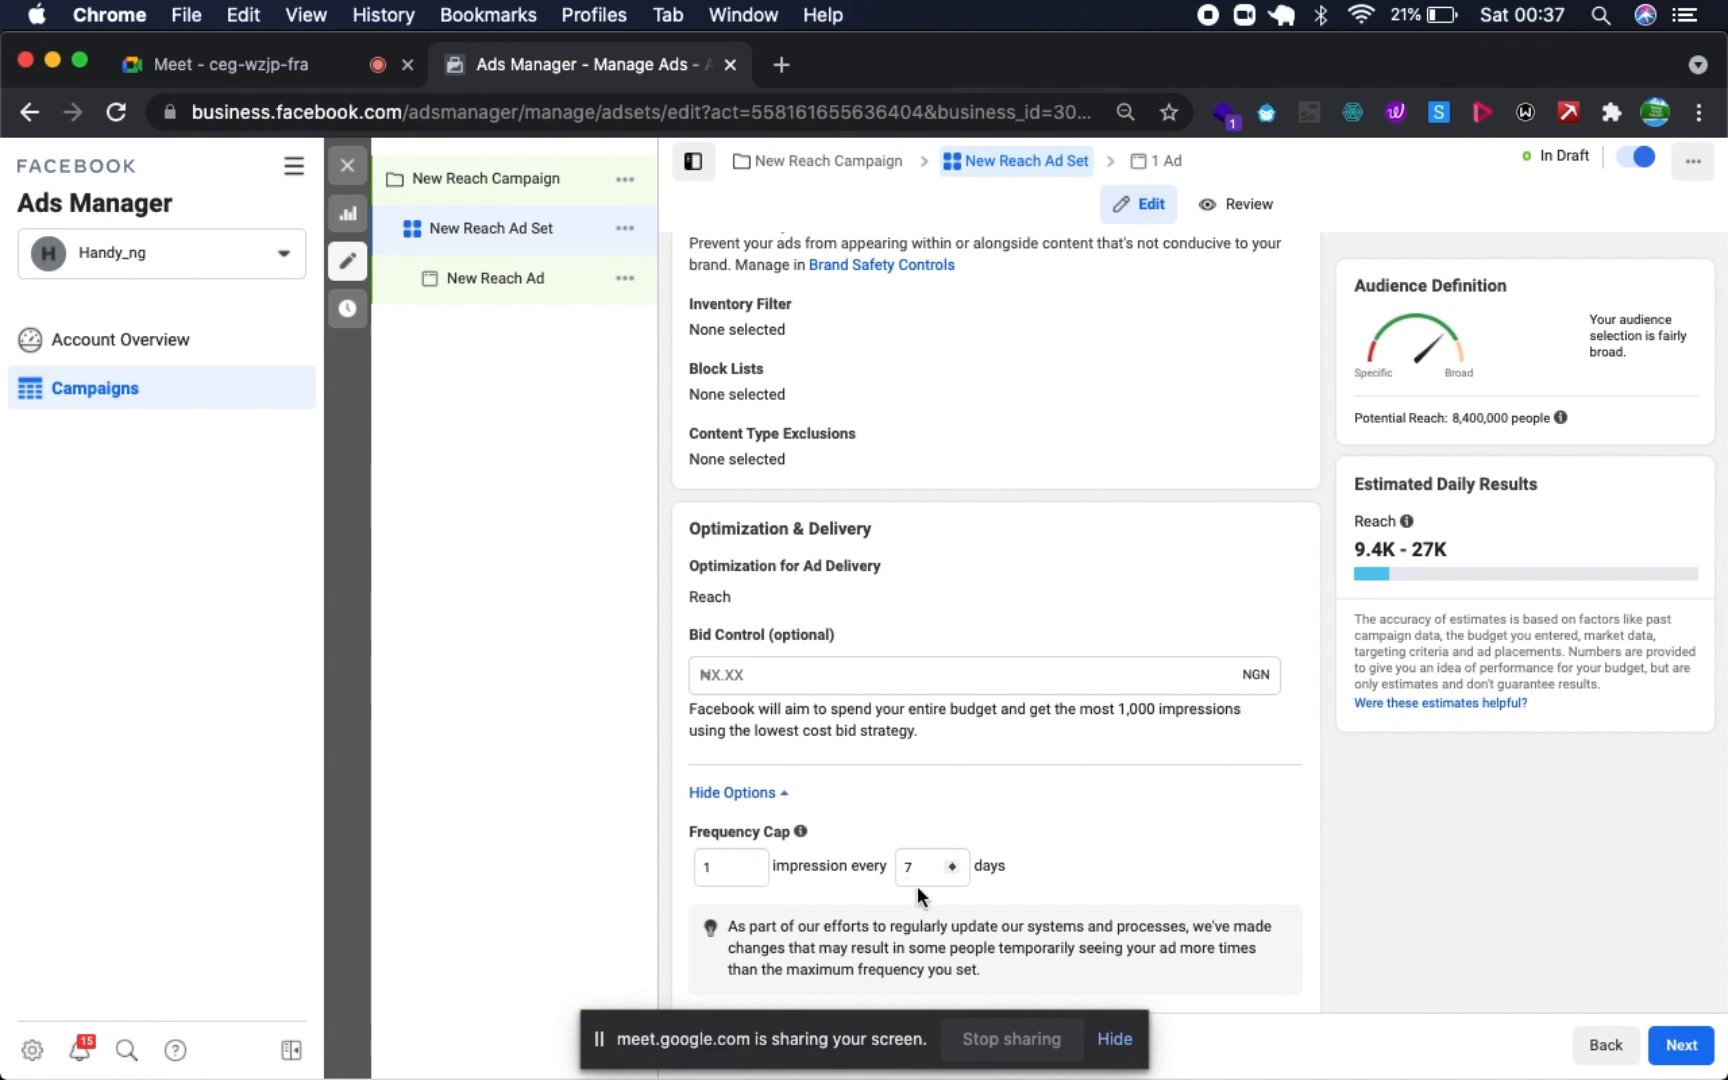
scroll(917, 886, down, 3)
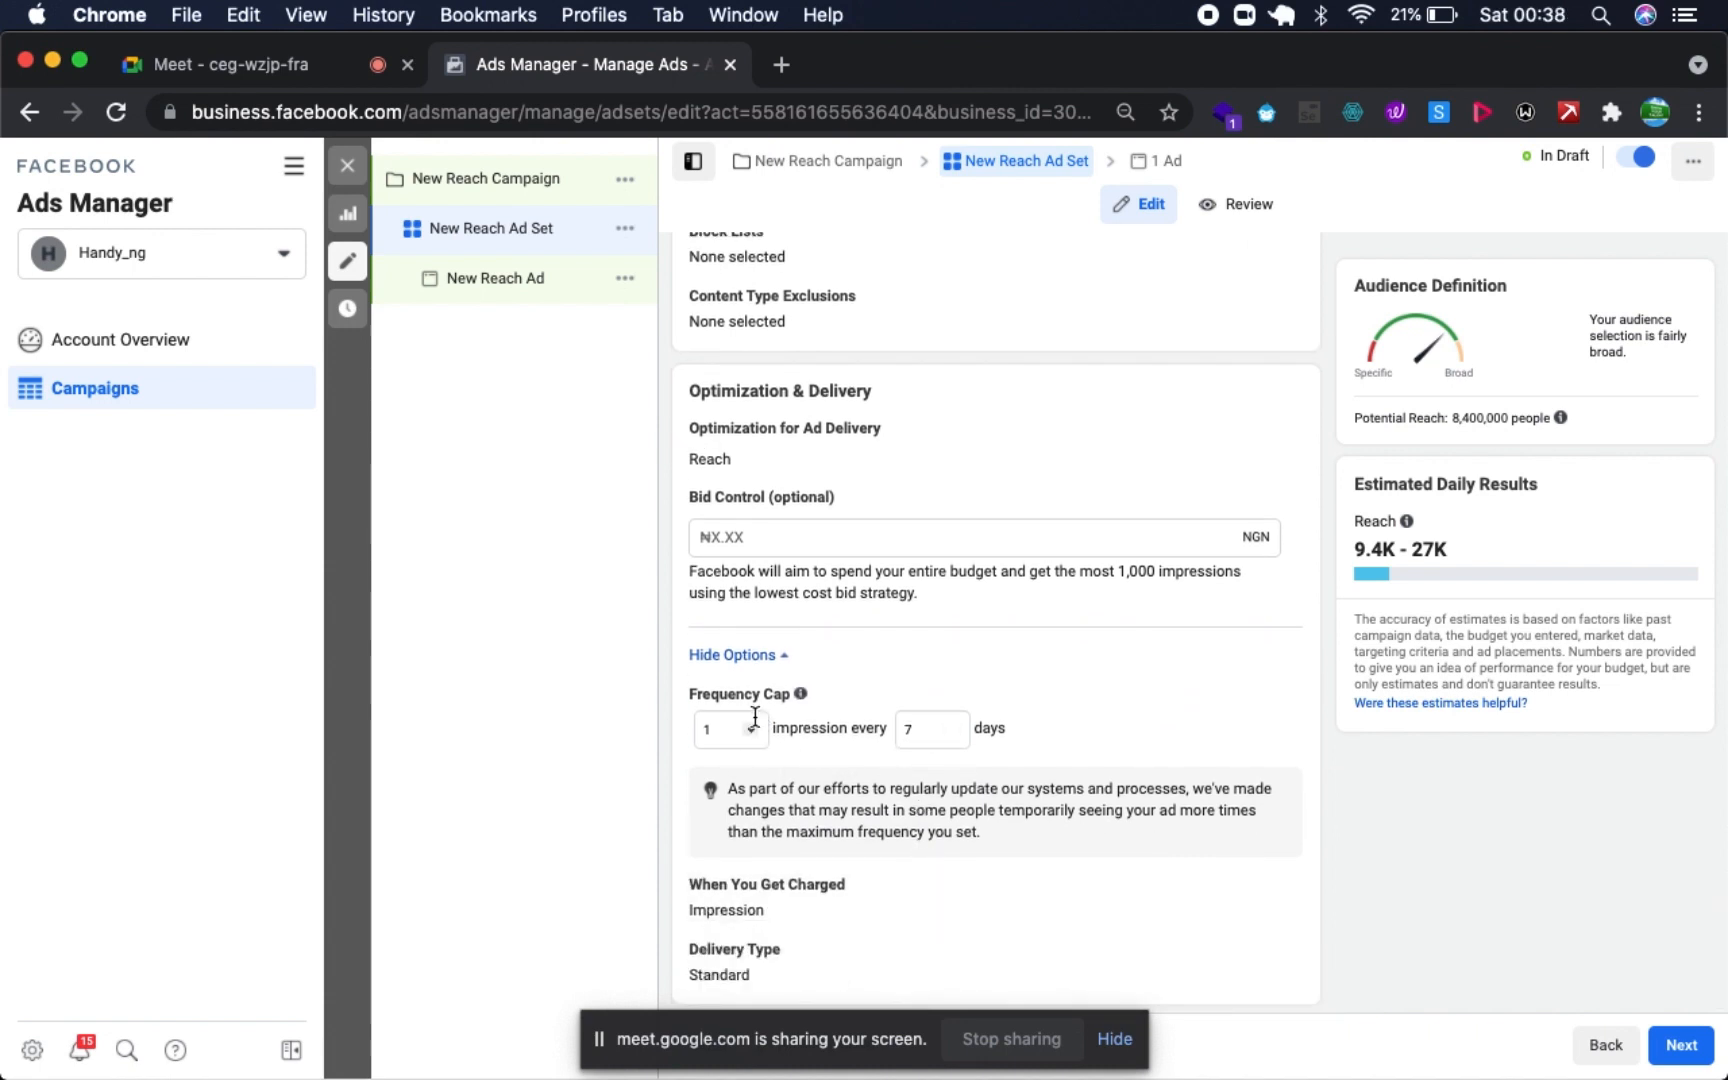
scroll(931, 888, down, 1)
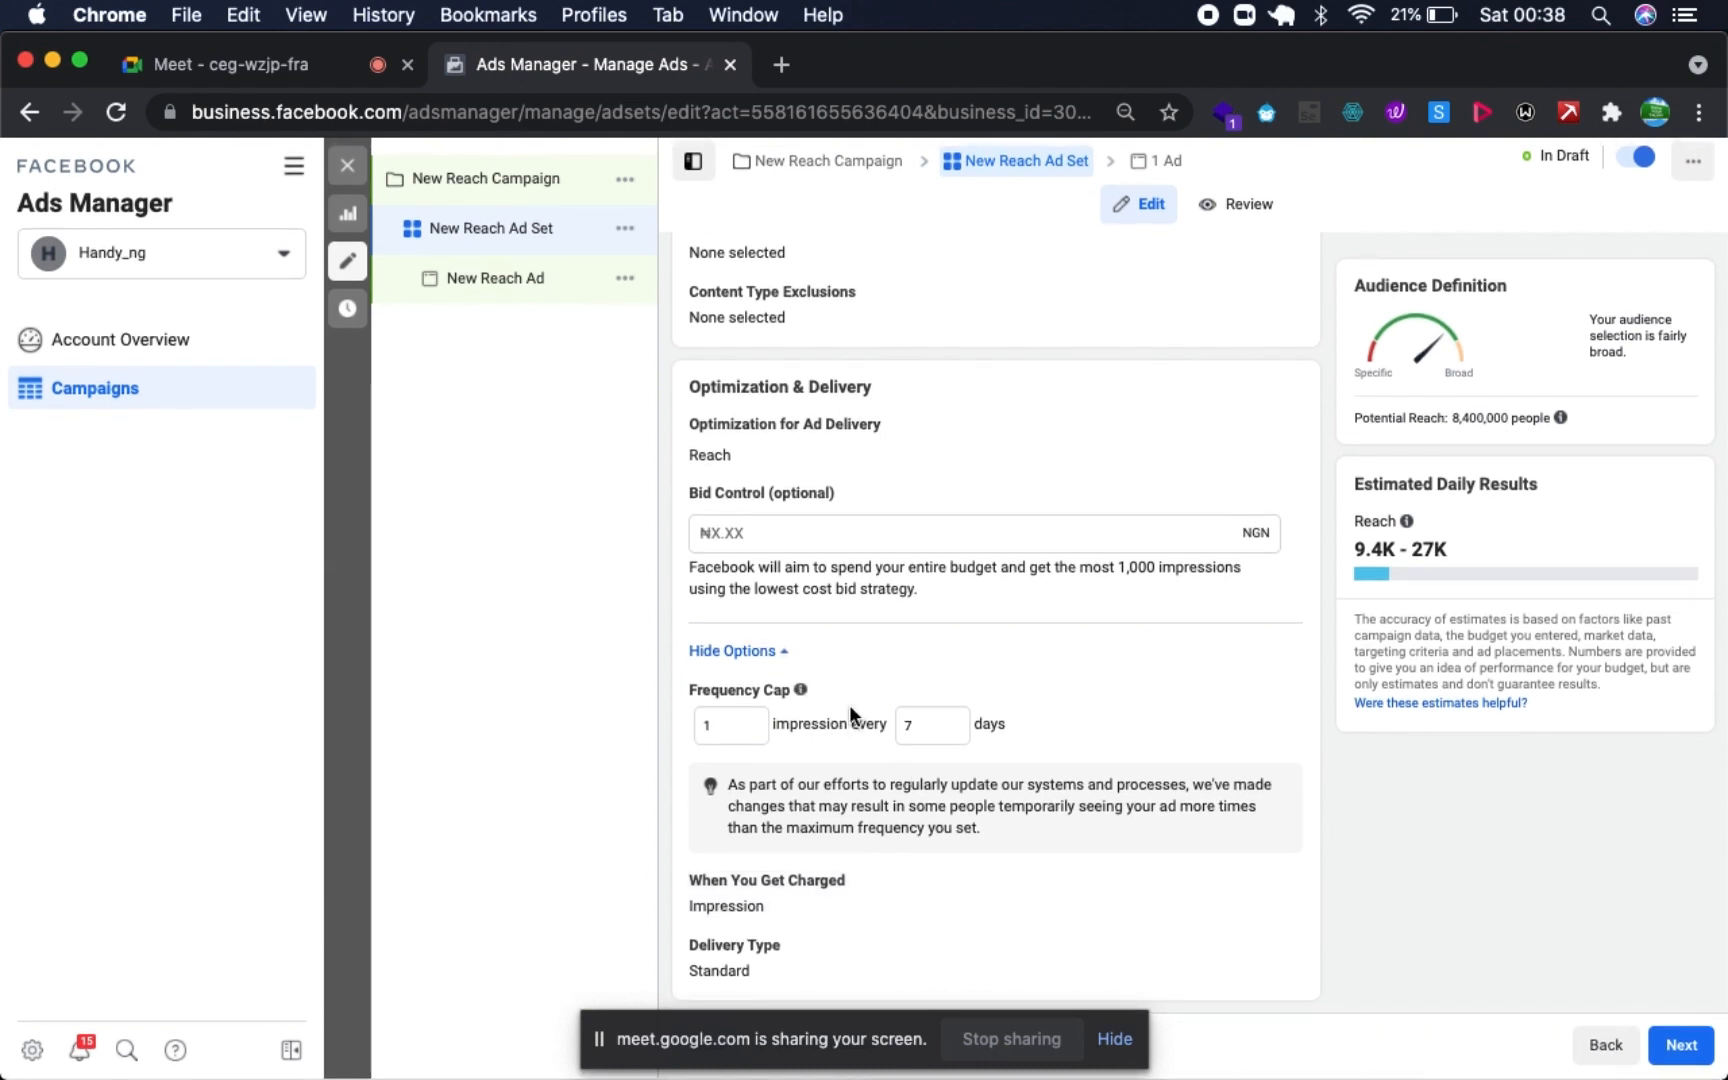
click(922, 720)
key(BackSpace)
text(11)
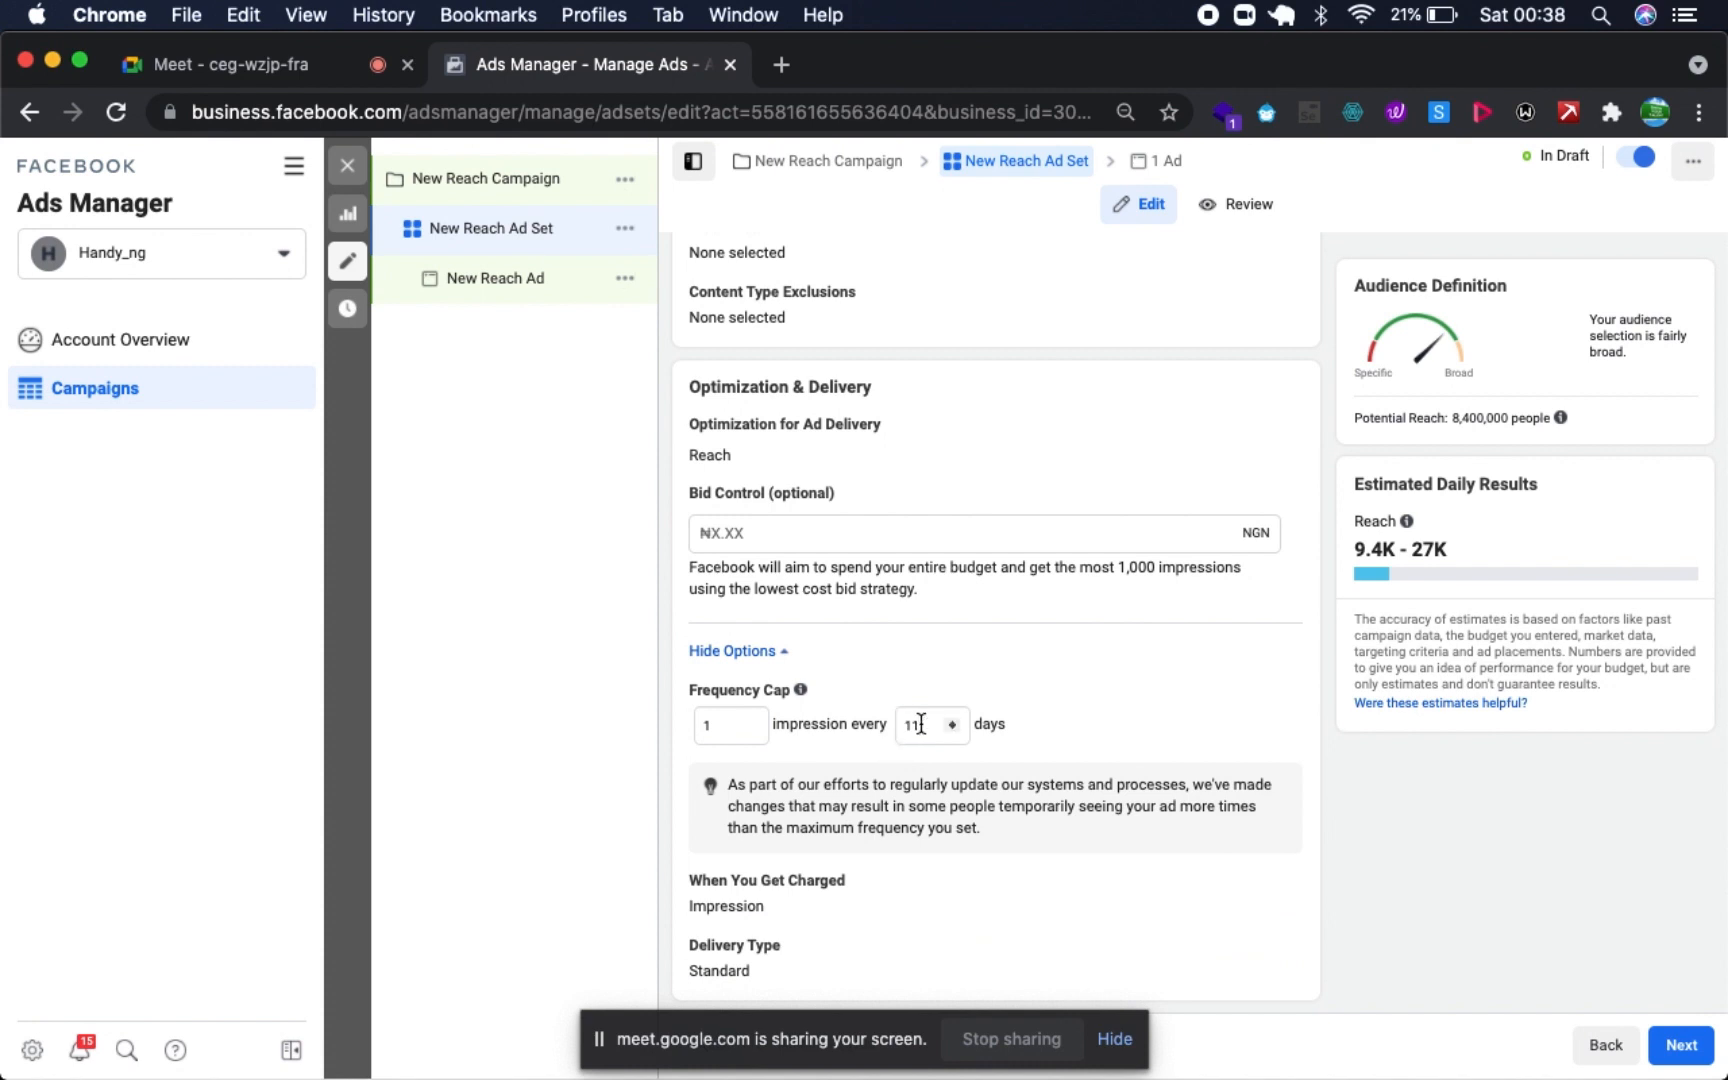
key(BackSpace)
- Examine the event options for a custom audience sourced from the Instagram account, and leave without creating the audience
scroll(1139, 791, up, 10)
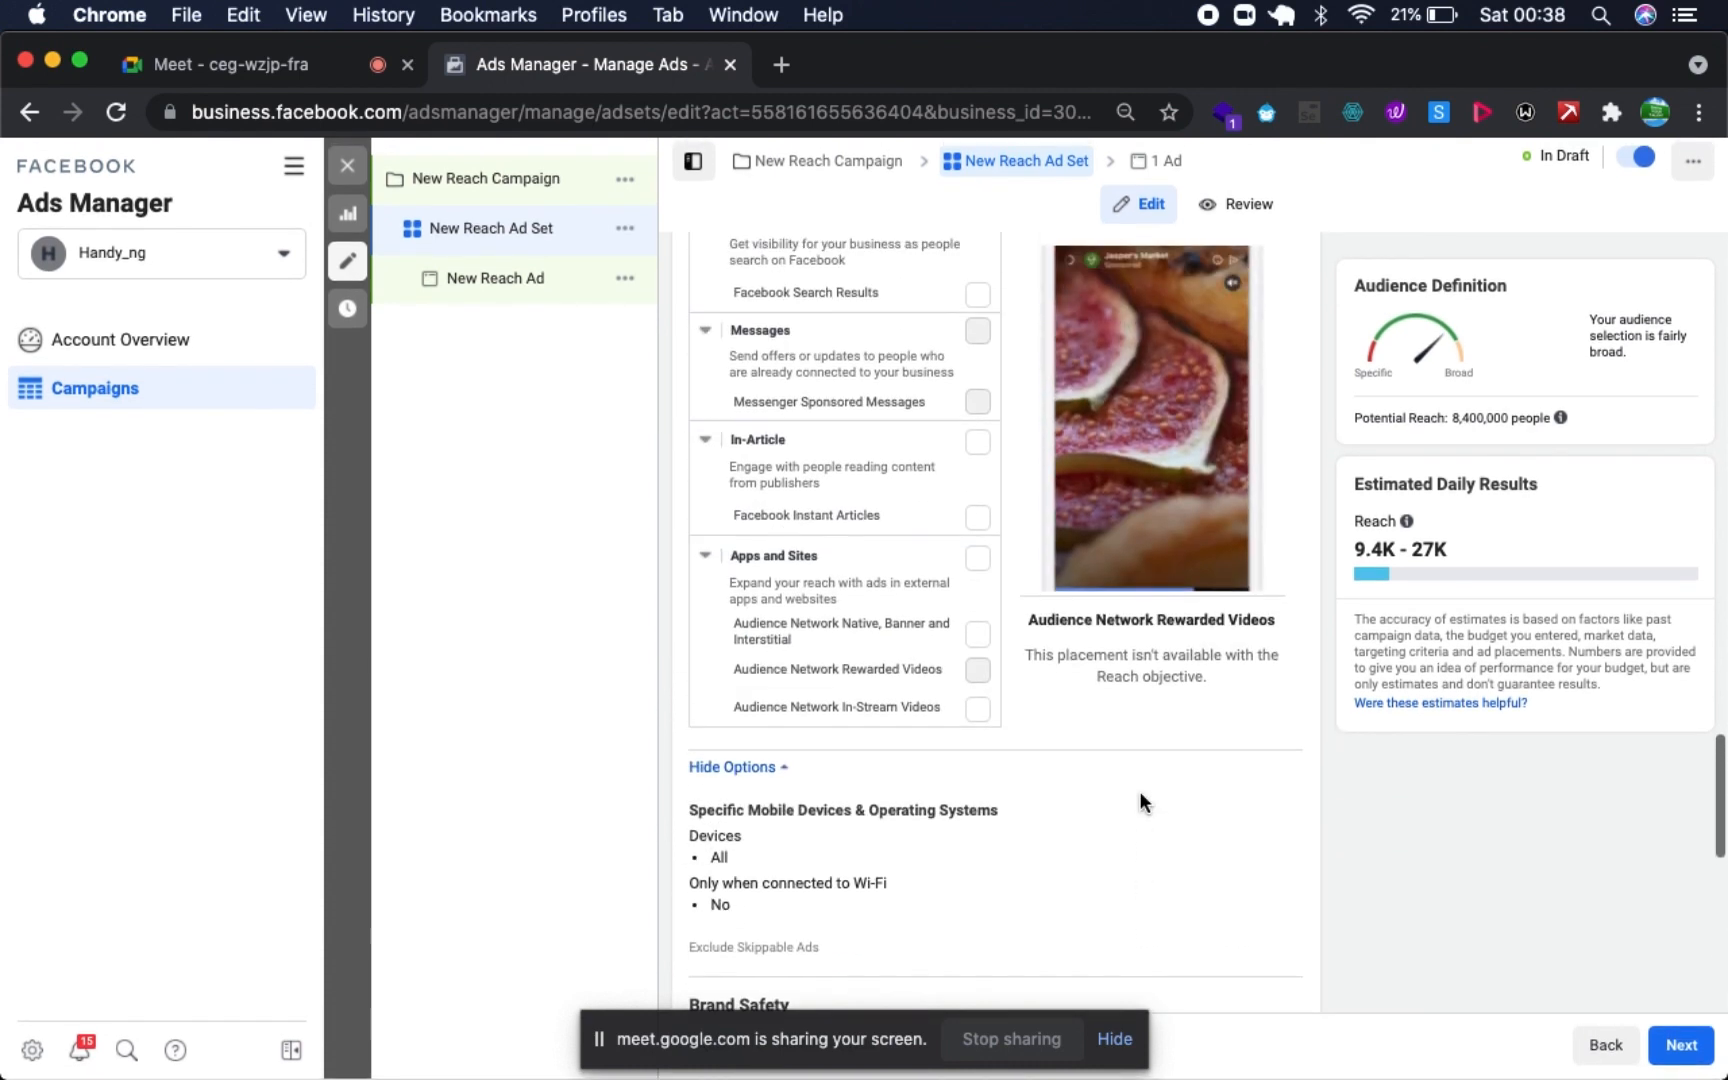
scroll(1139, 791, up, 12)
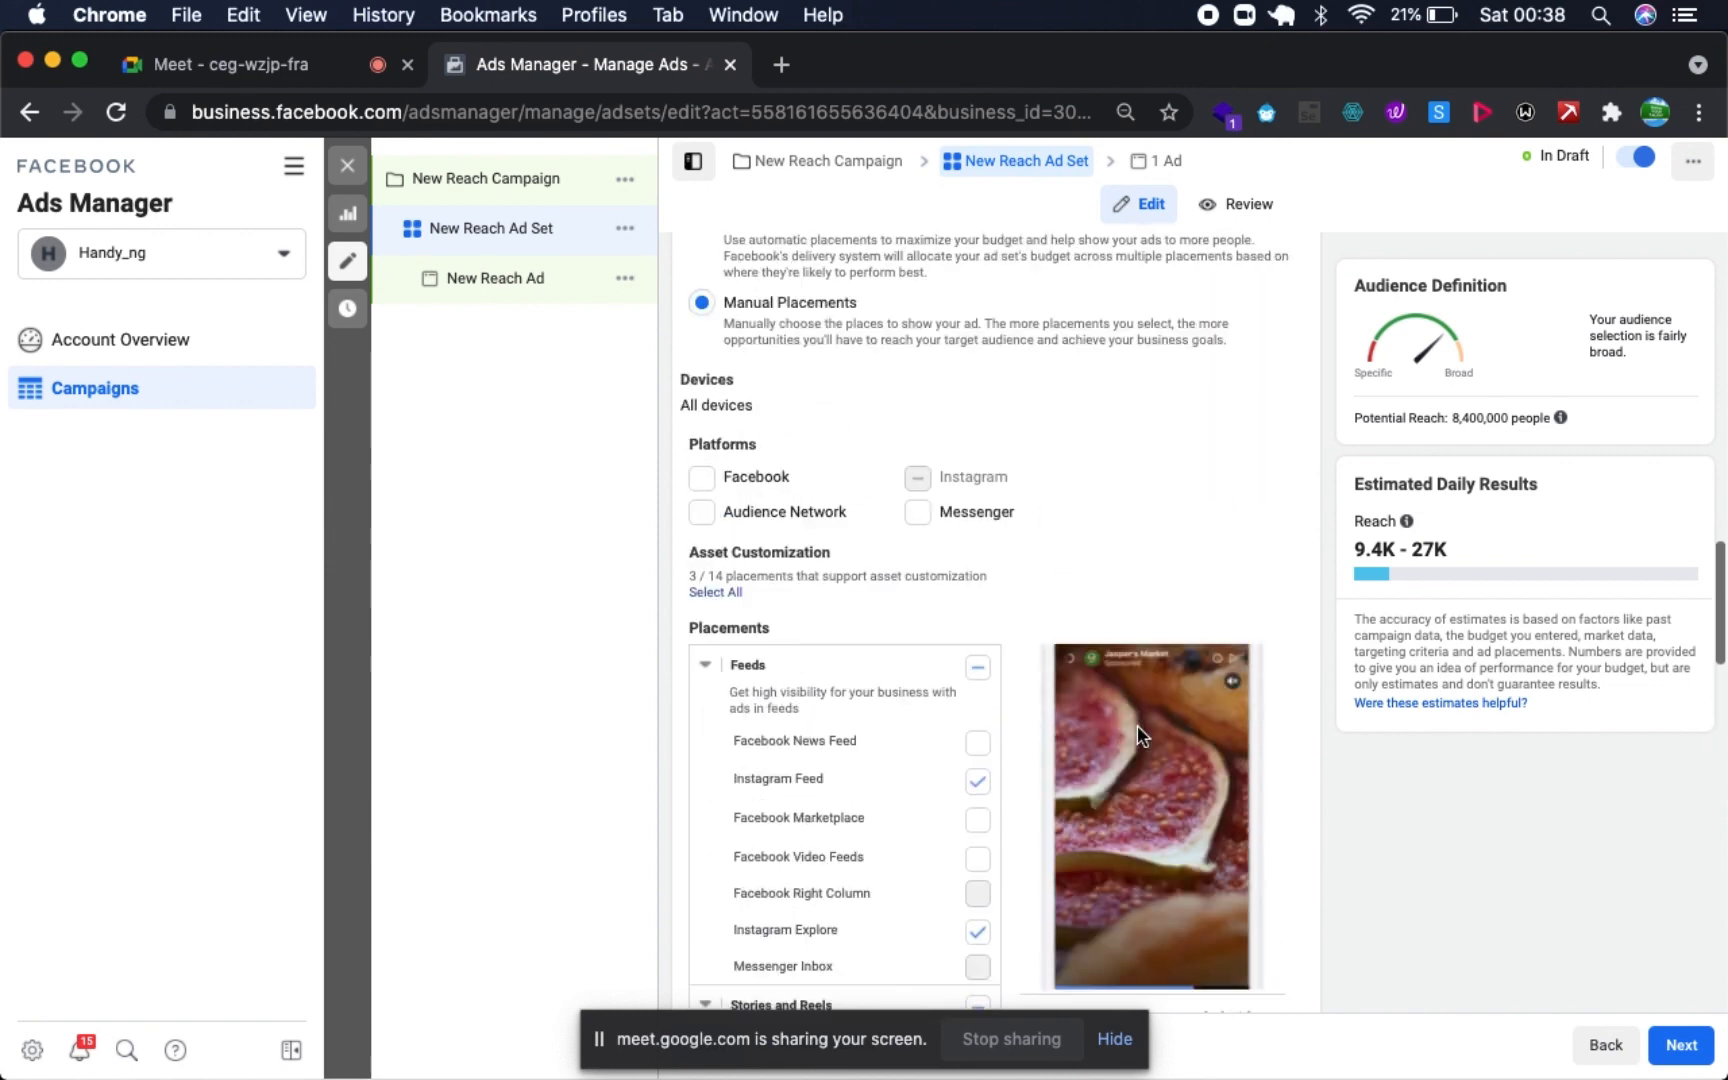
scroll(1137, 733, up, 12)
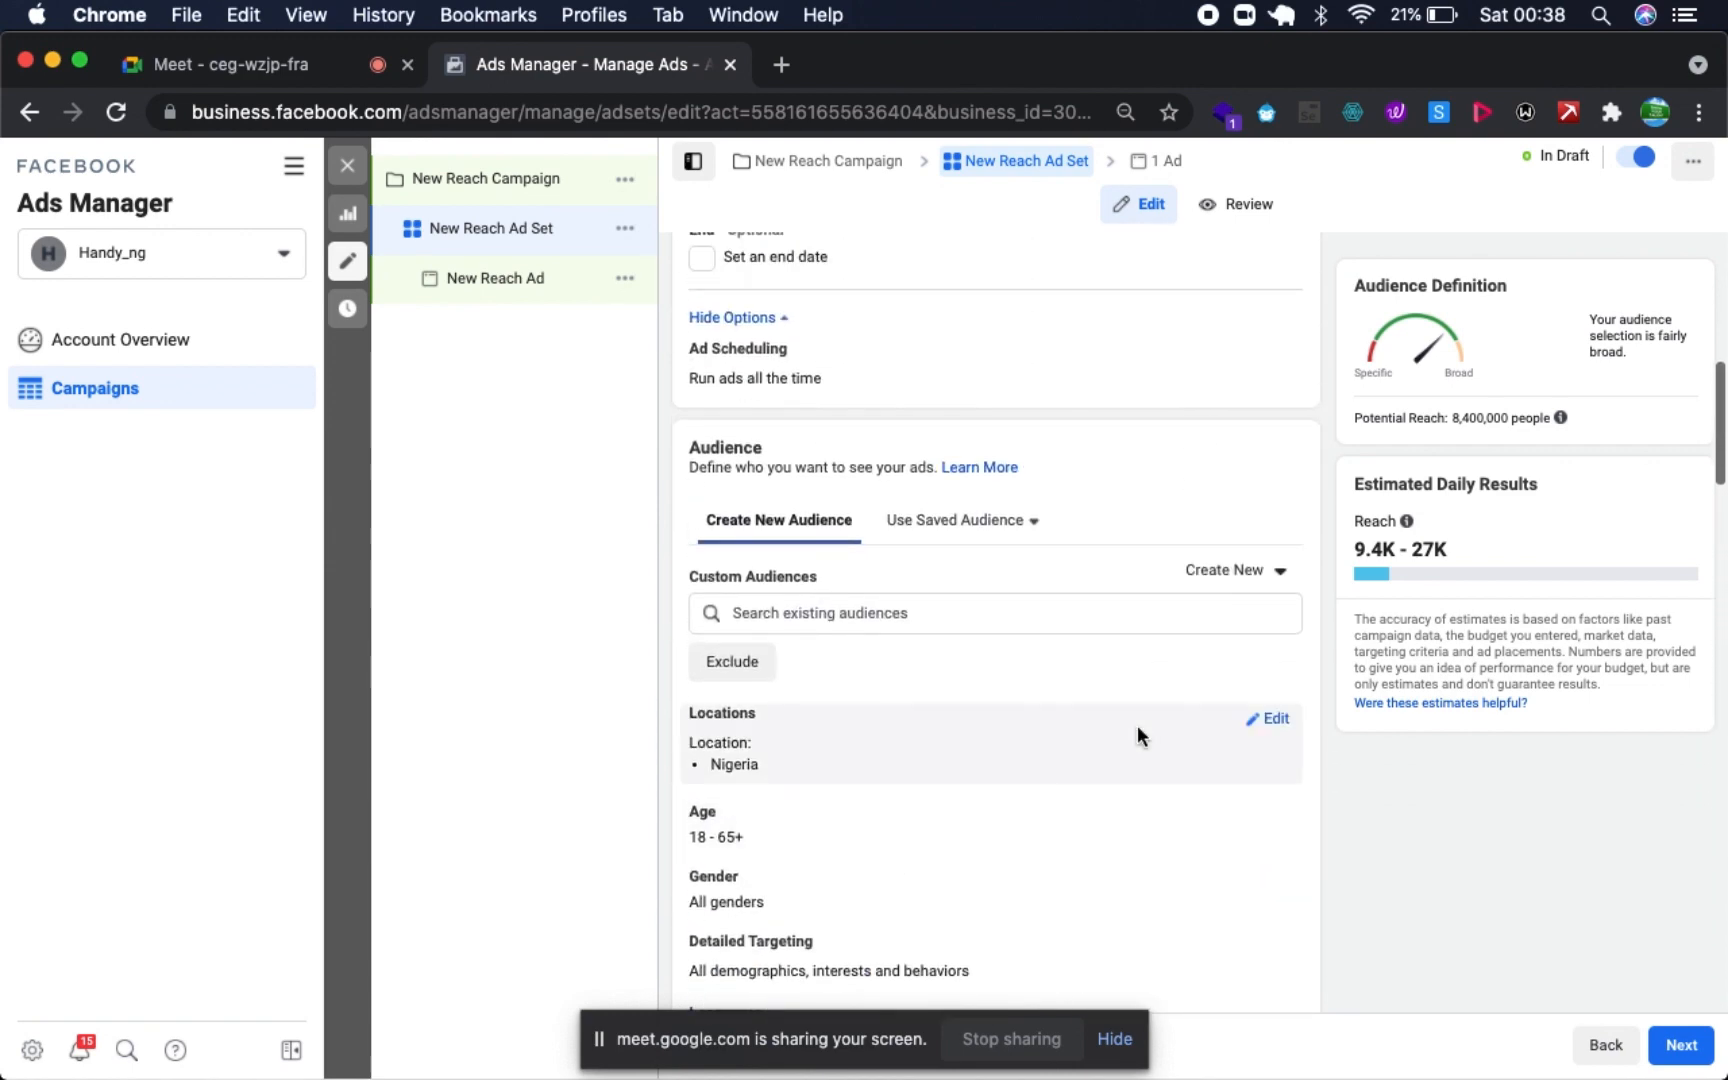
click(1257, 568)
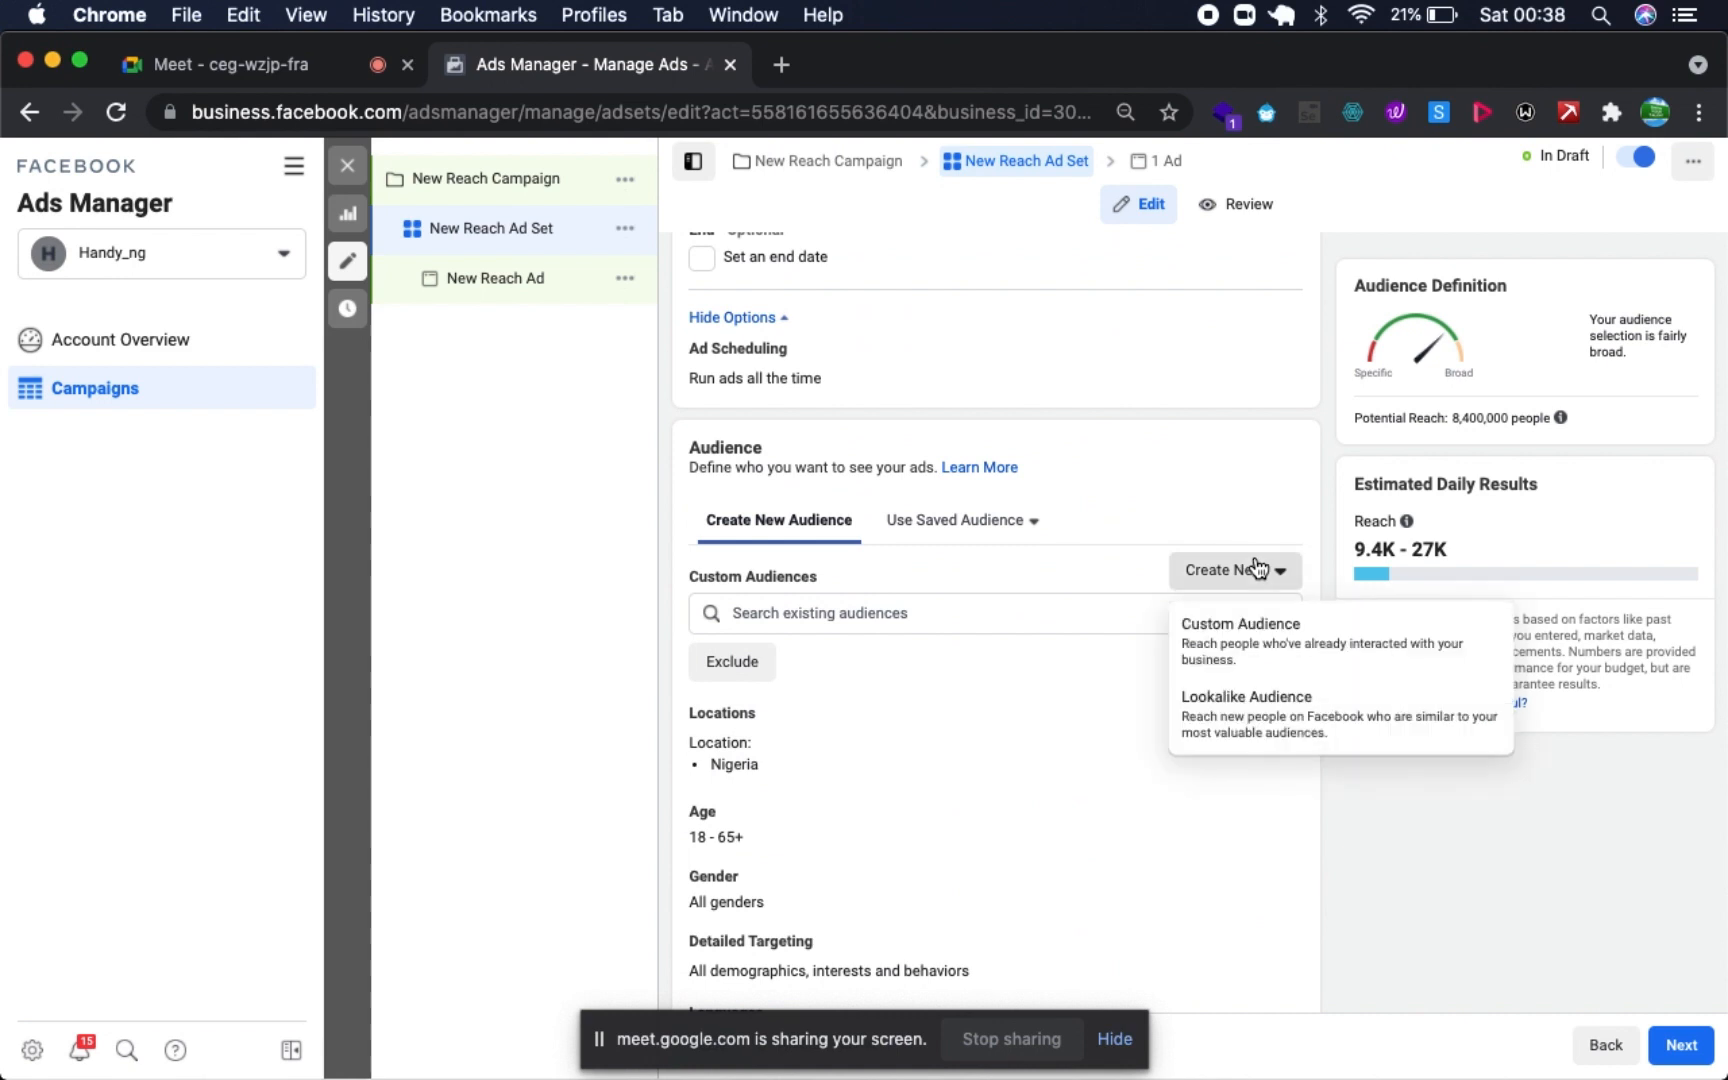
click(1210, 628)
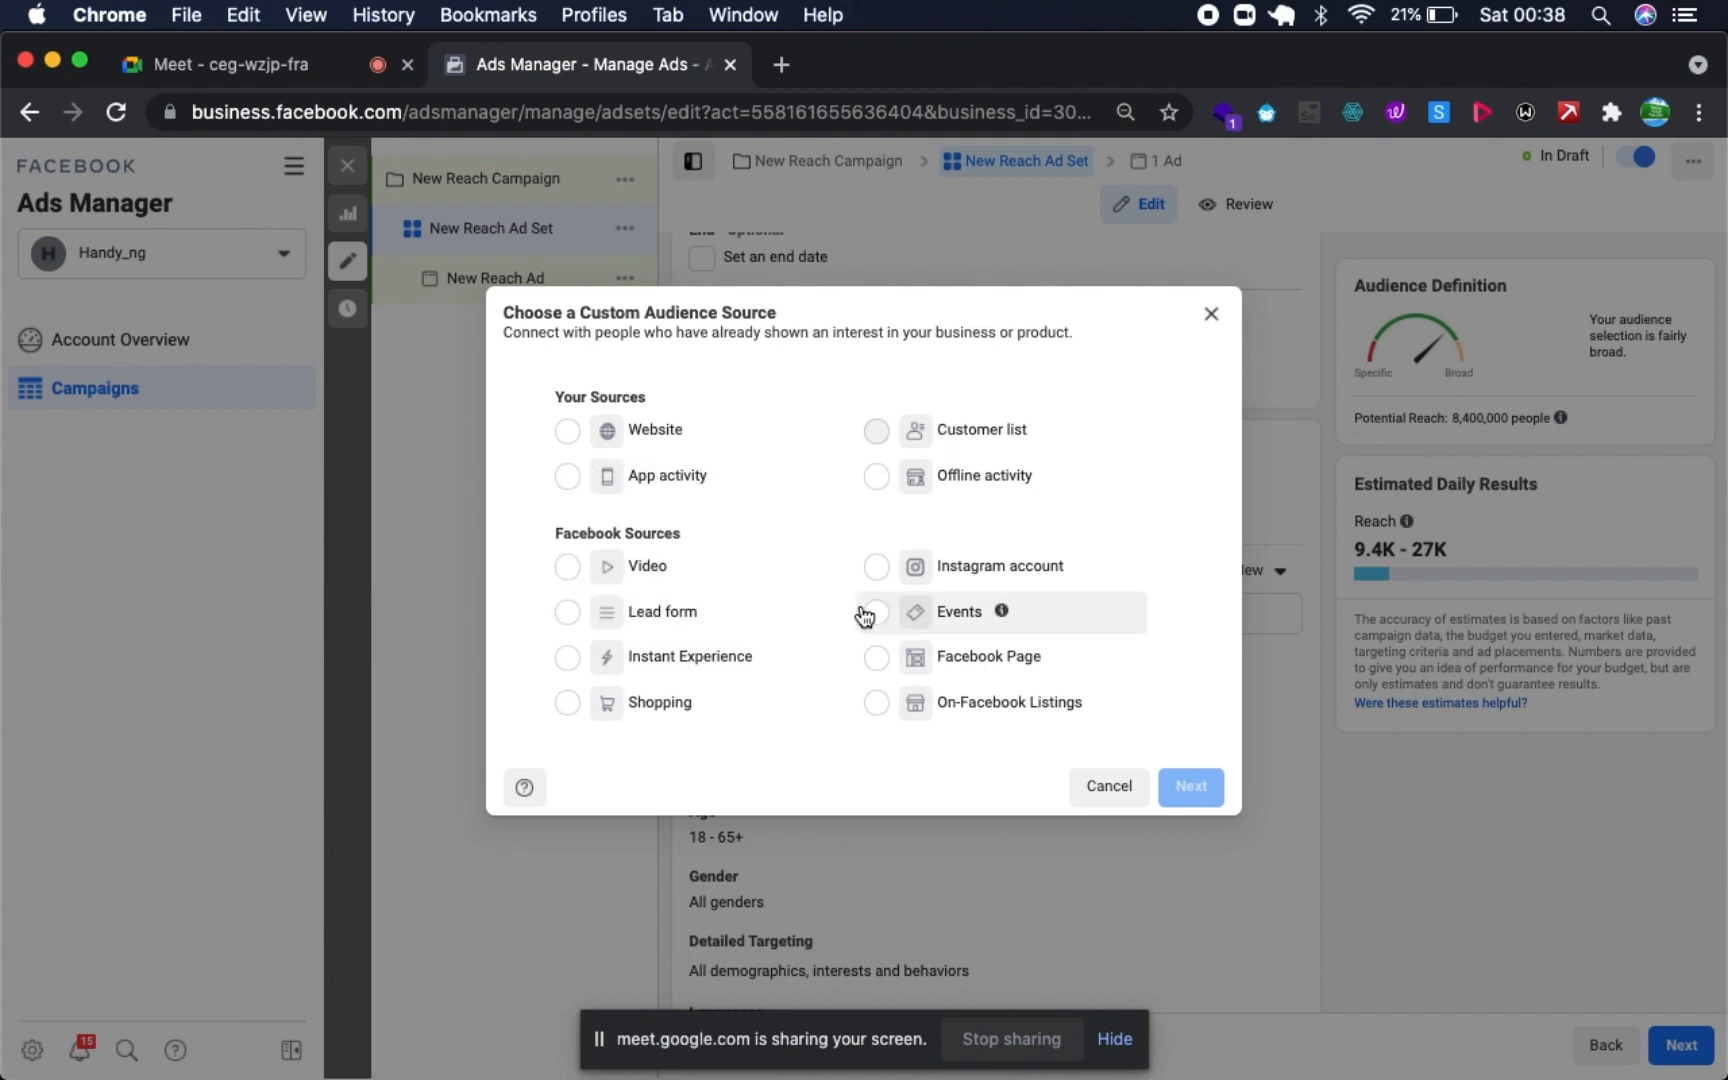
click(965, 569)
click(1173, 790)
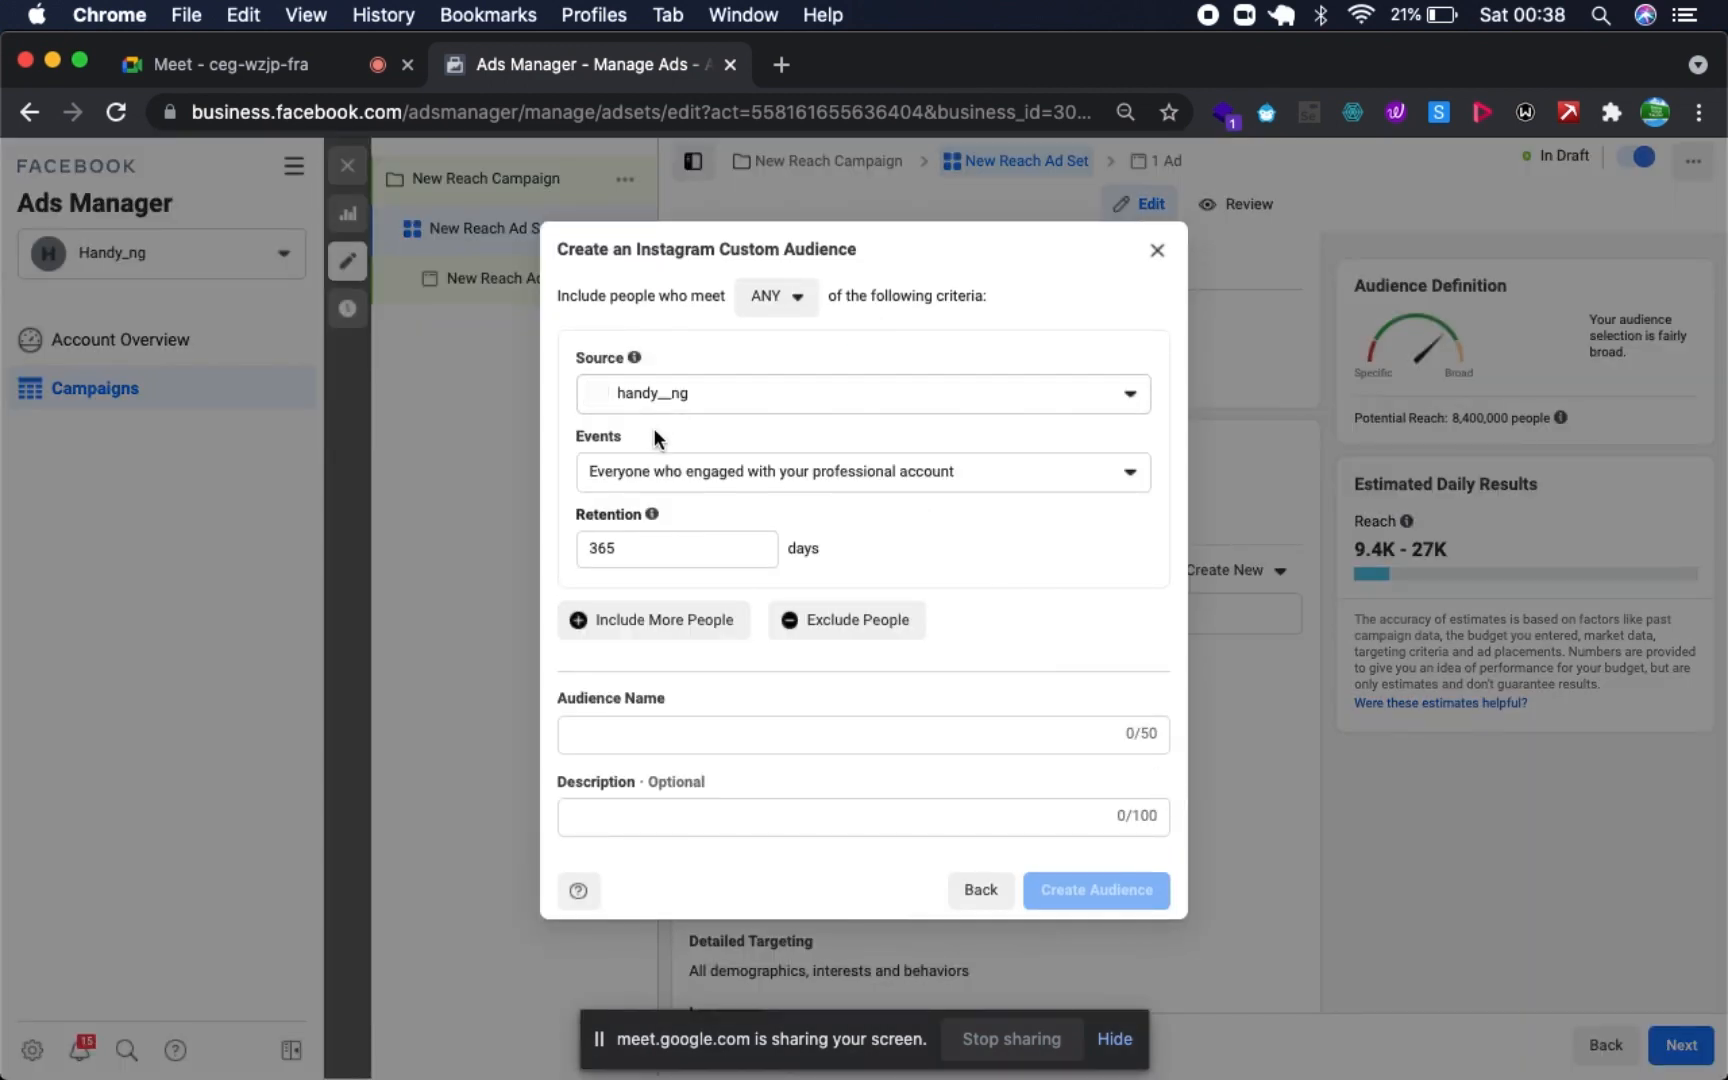
click(737, 474)
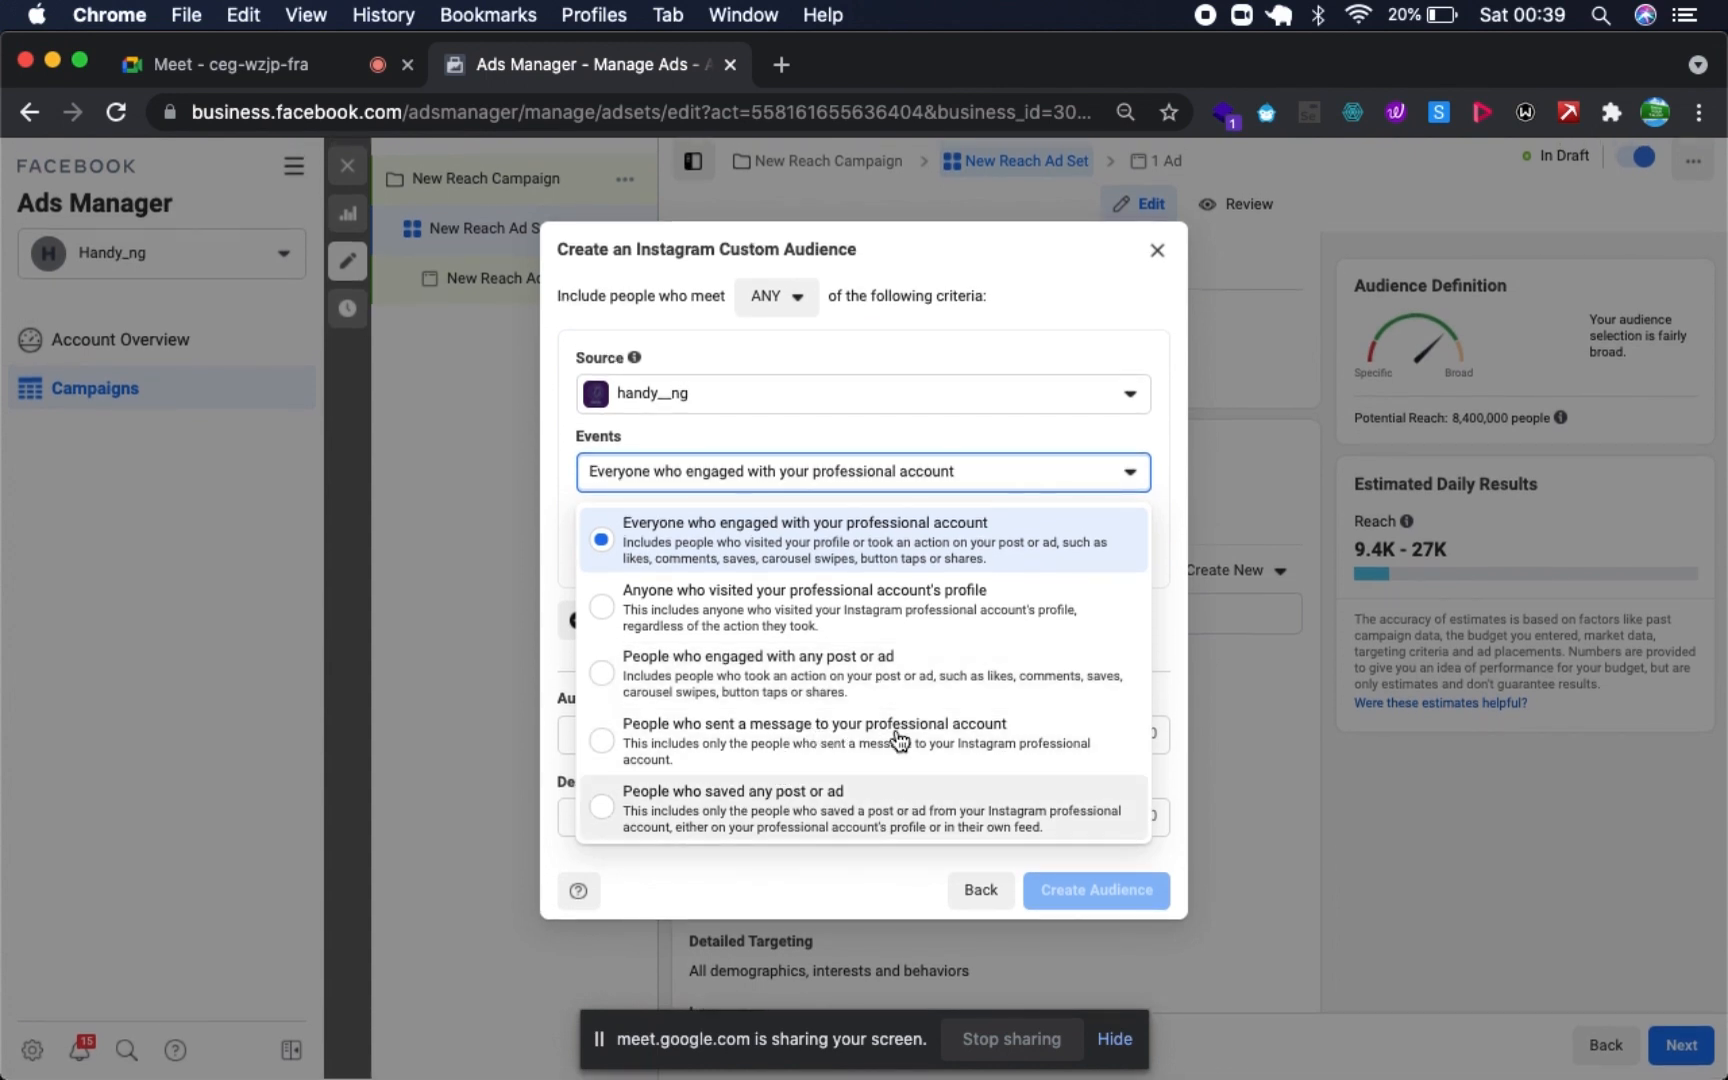
click(936, 310)
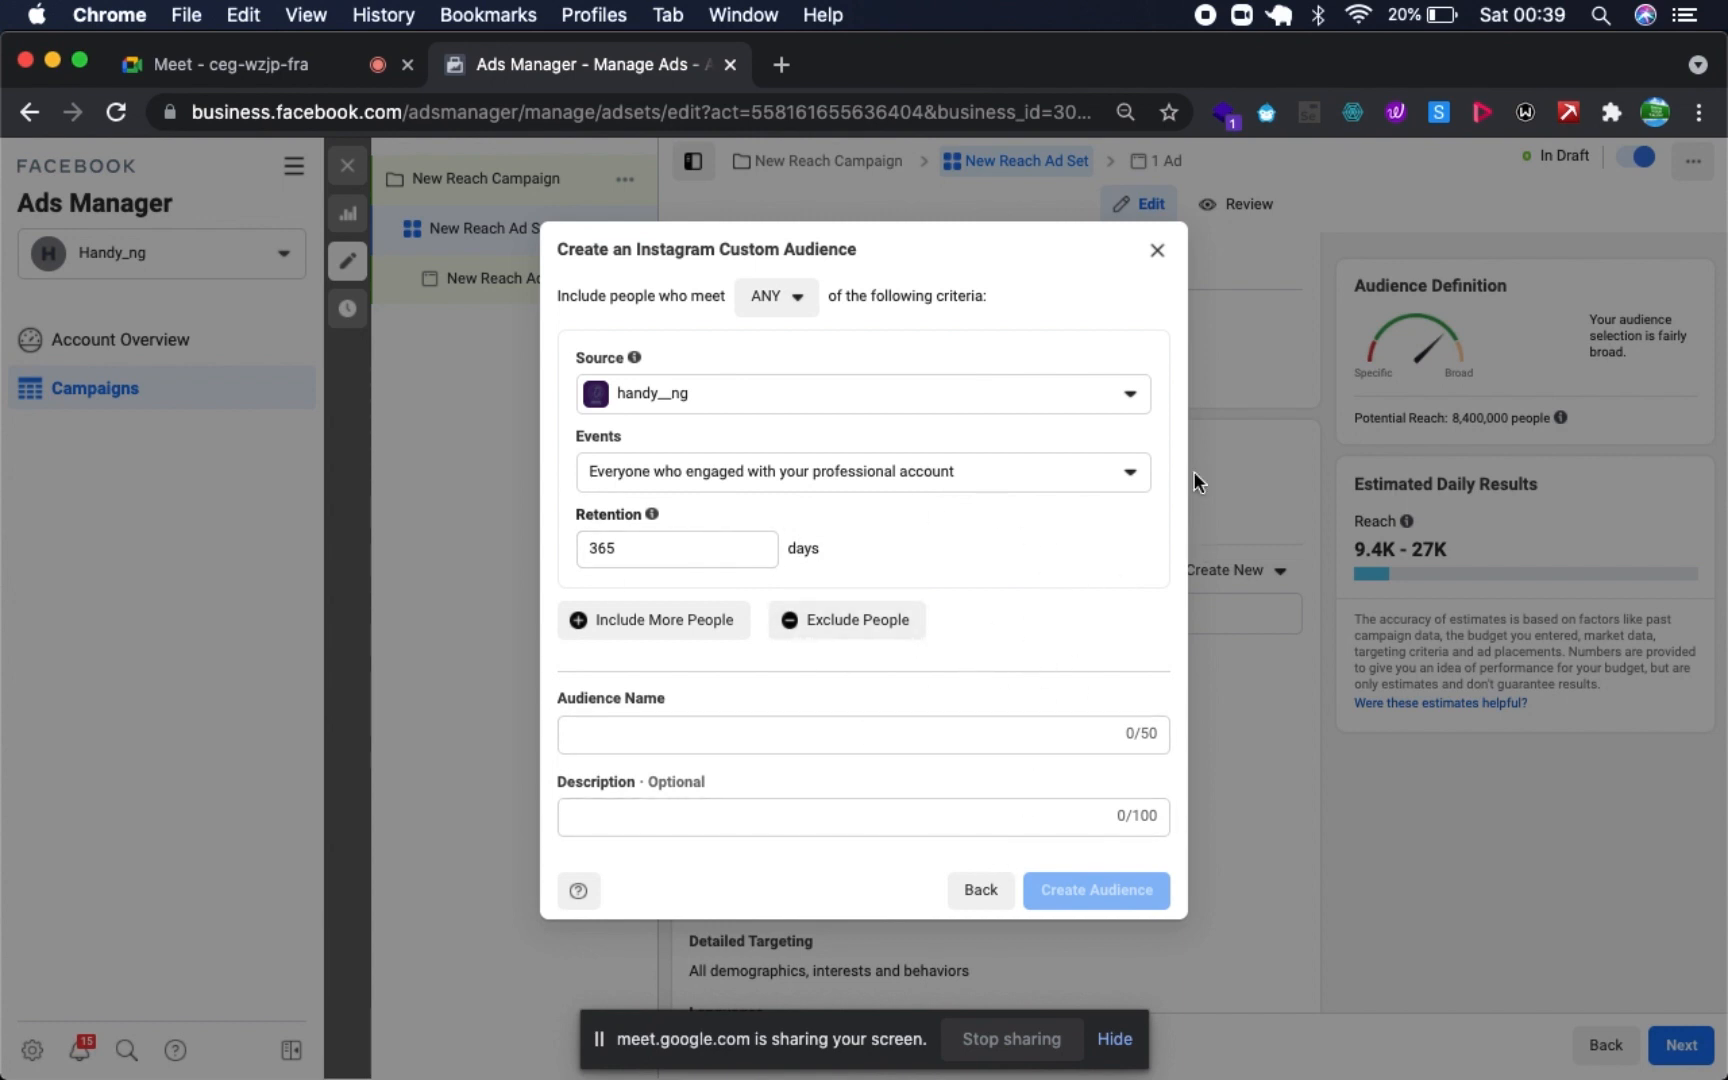
click(1146, 252)
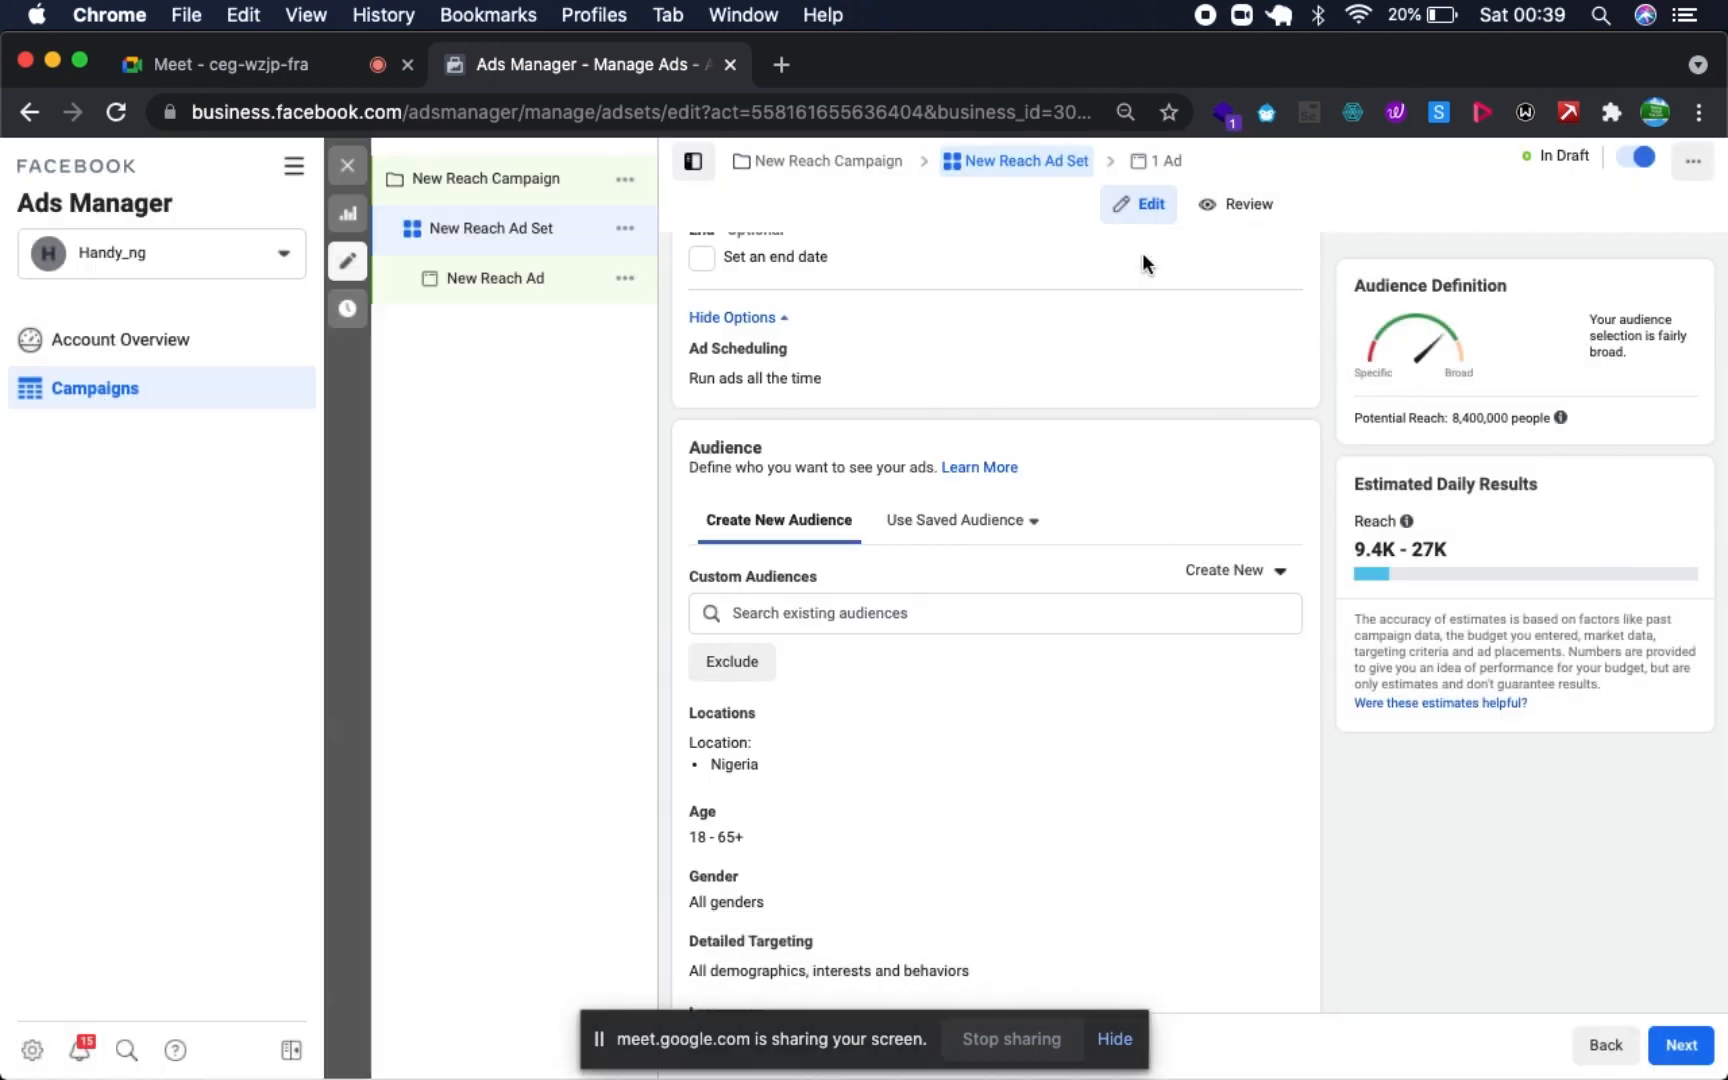
- Examine the new-source options for a lookalike audience and close the setup without creating one
click(1272, 572)
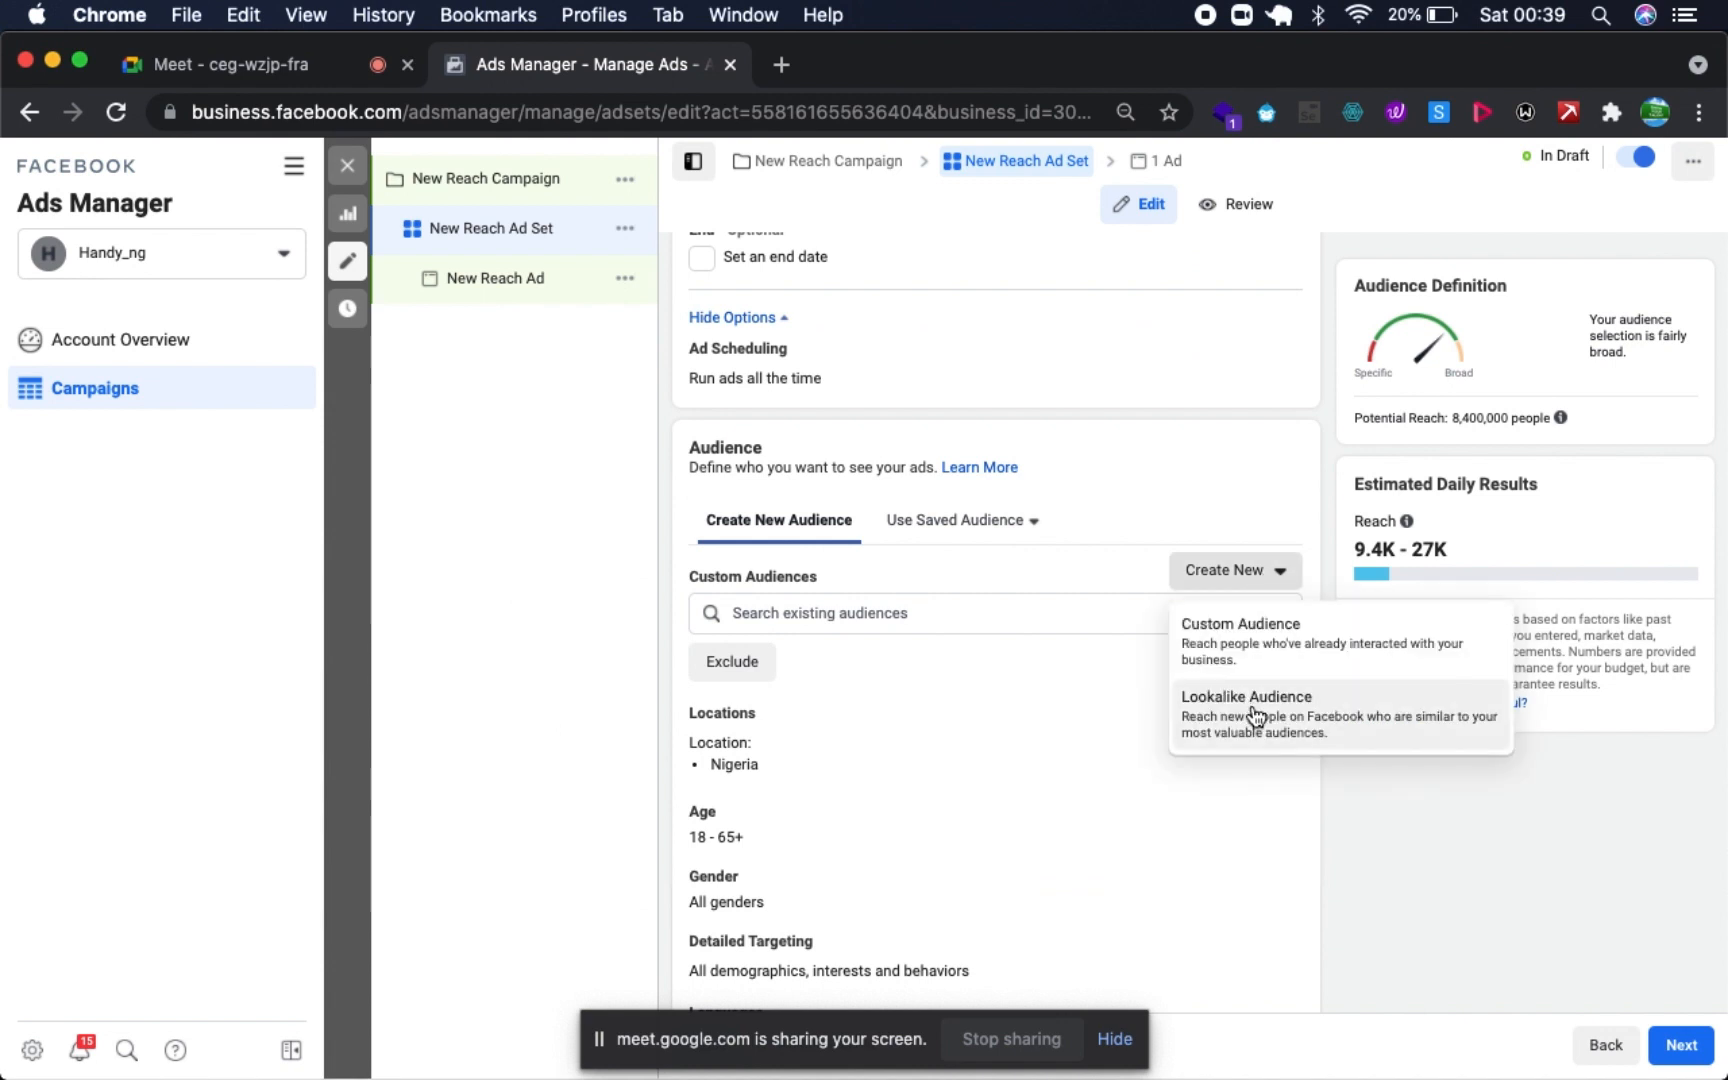
click(1254, 712)
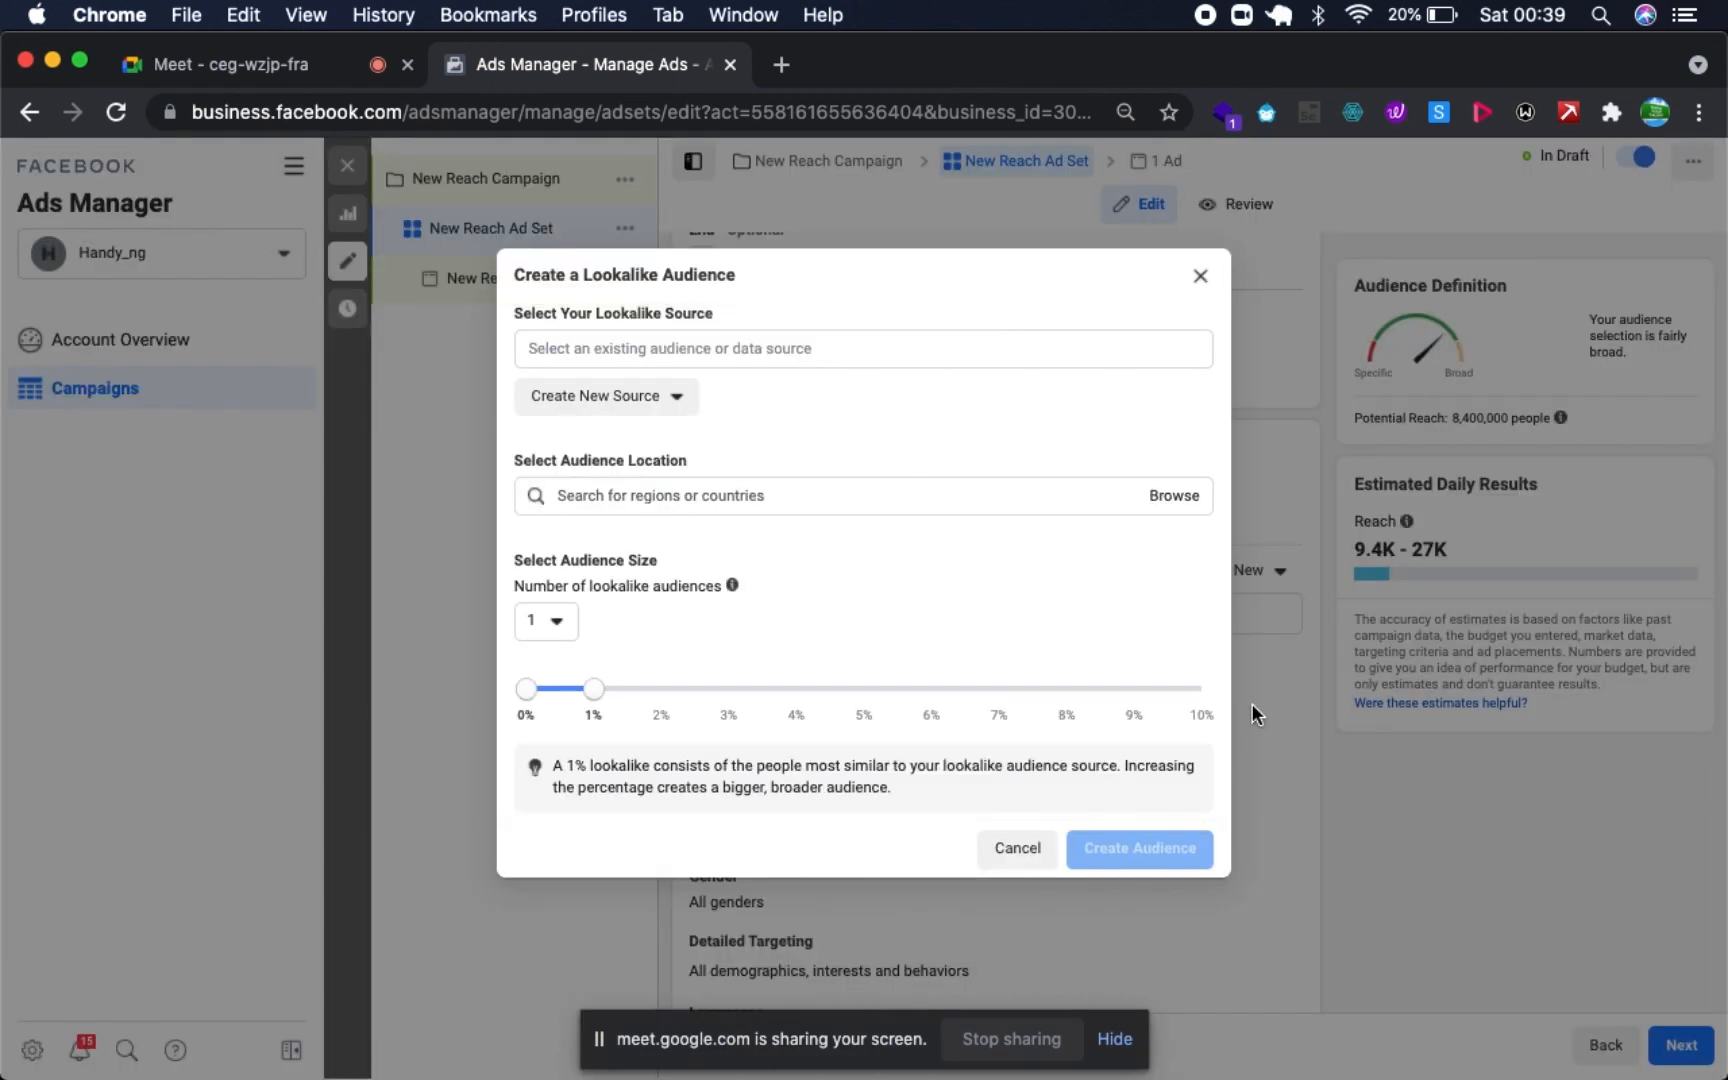
click(694, 398)
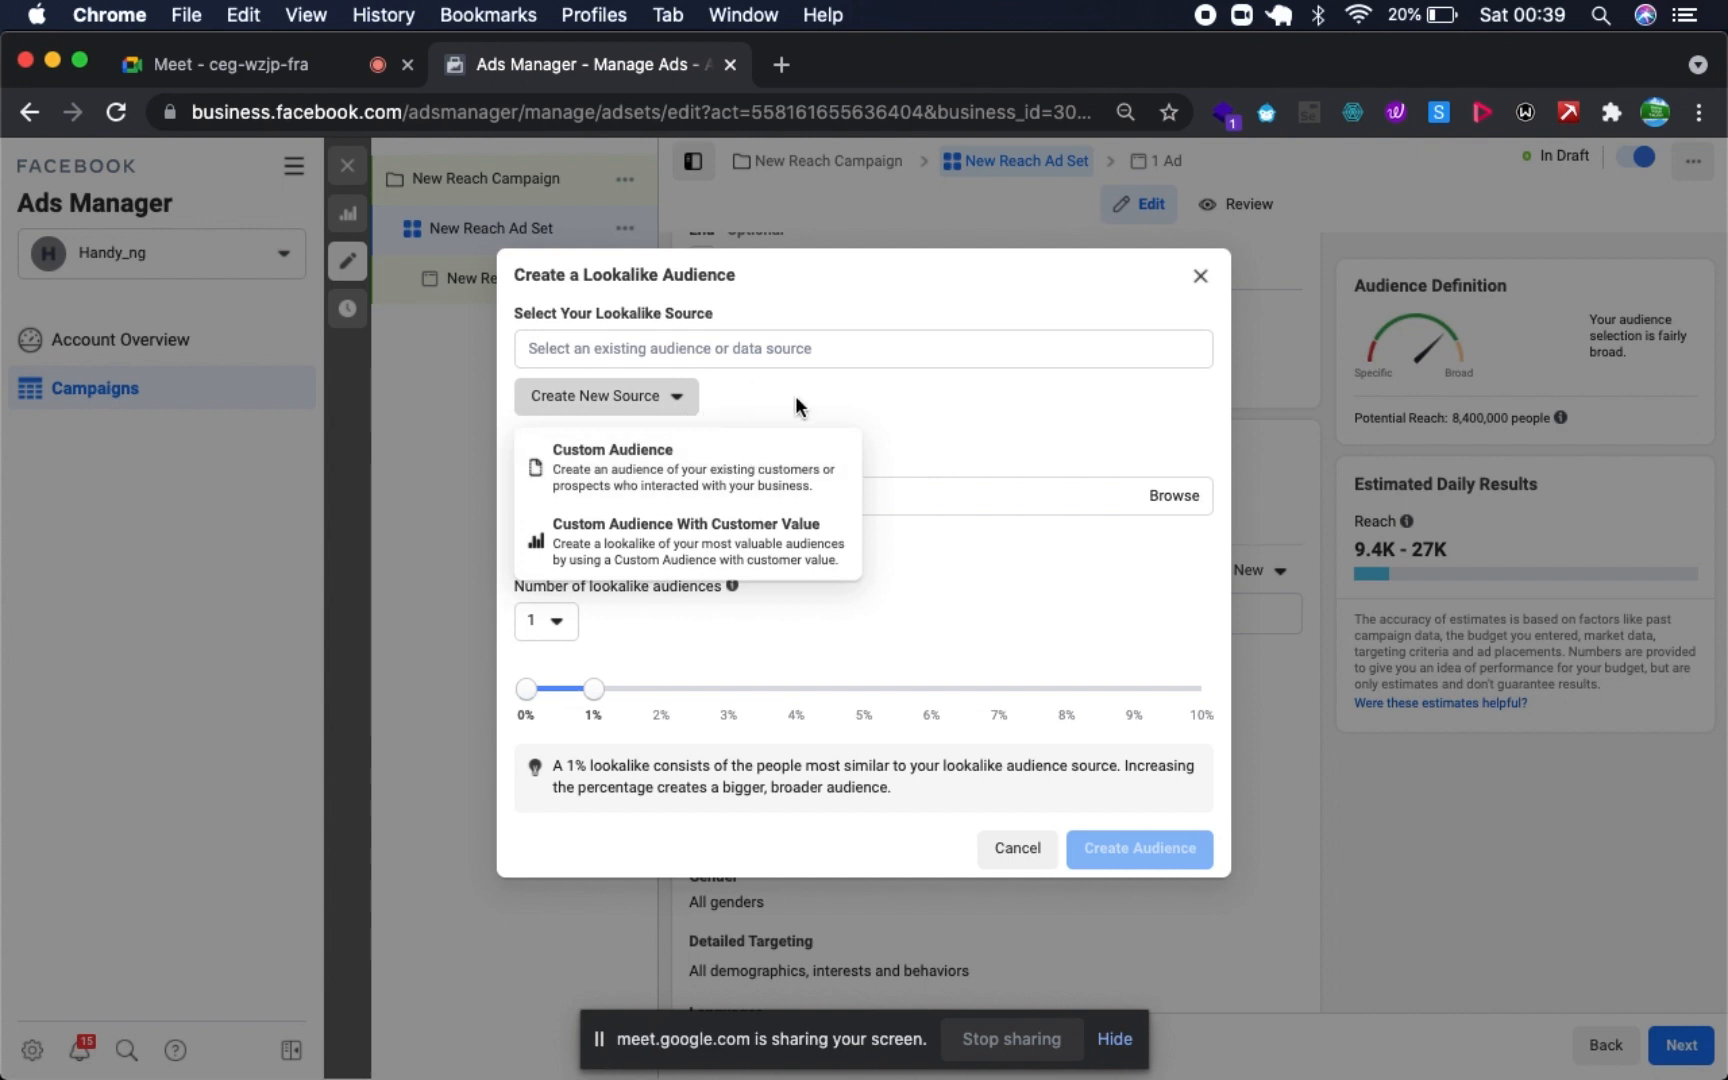
click(1201, 276)
- Review the available custom audience sources once more and close the source selection without choosing any
click(1275, 572)
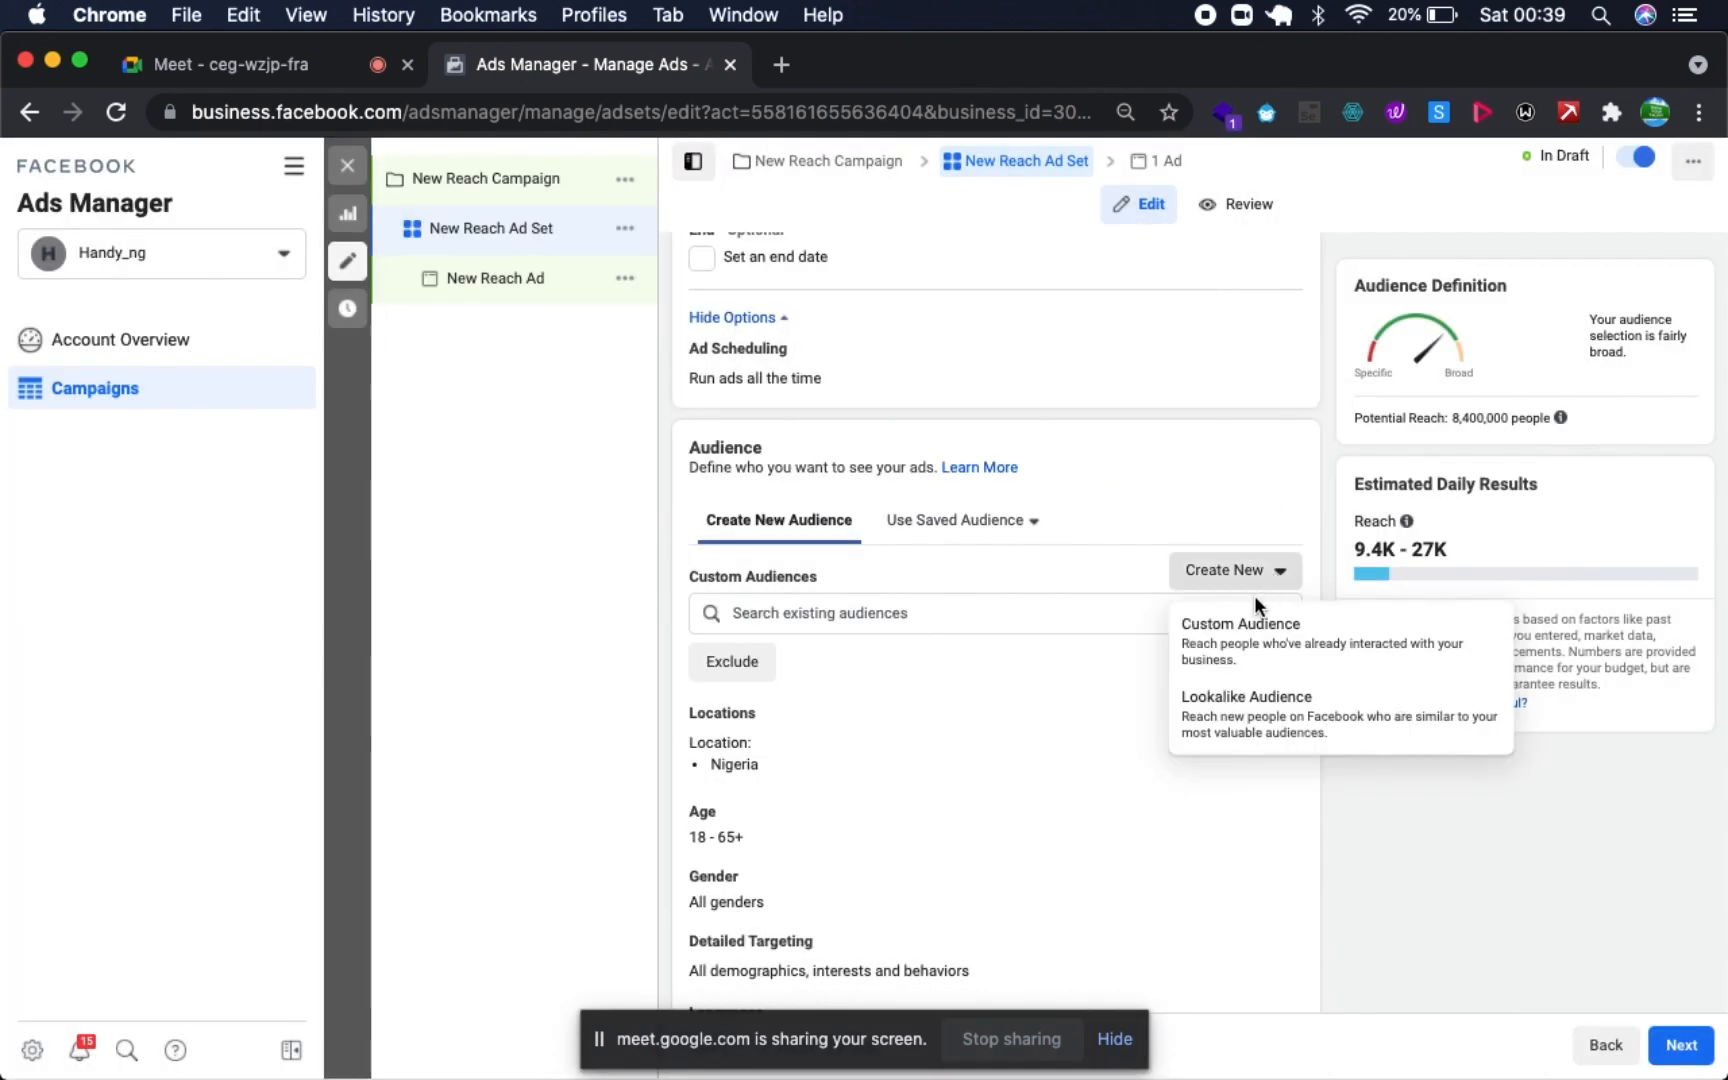
click(1256, 624)
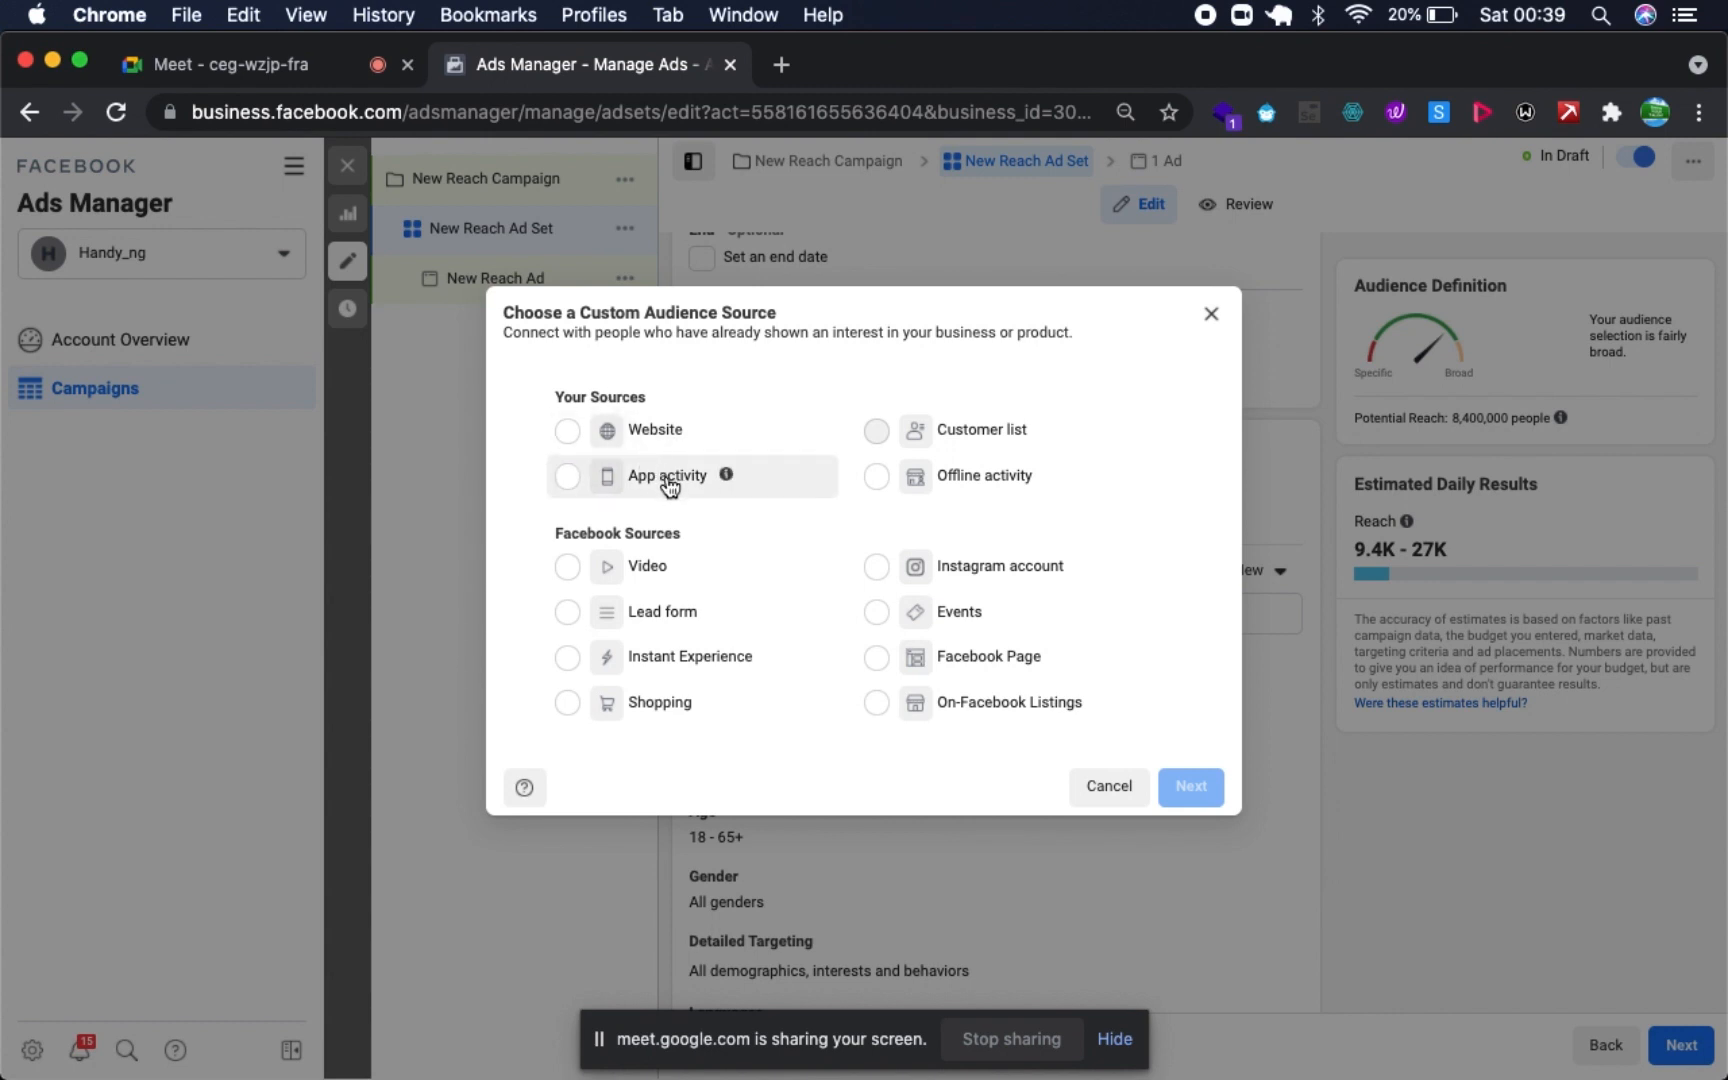
click(1210, 318)
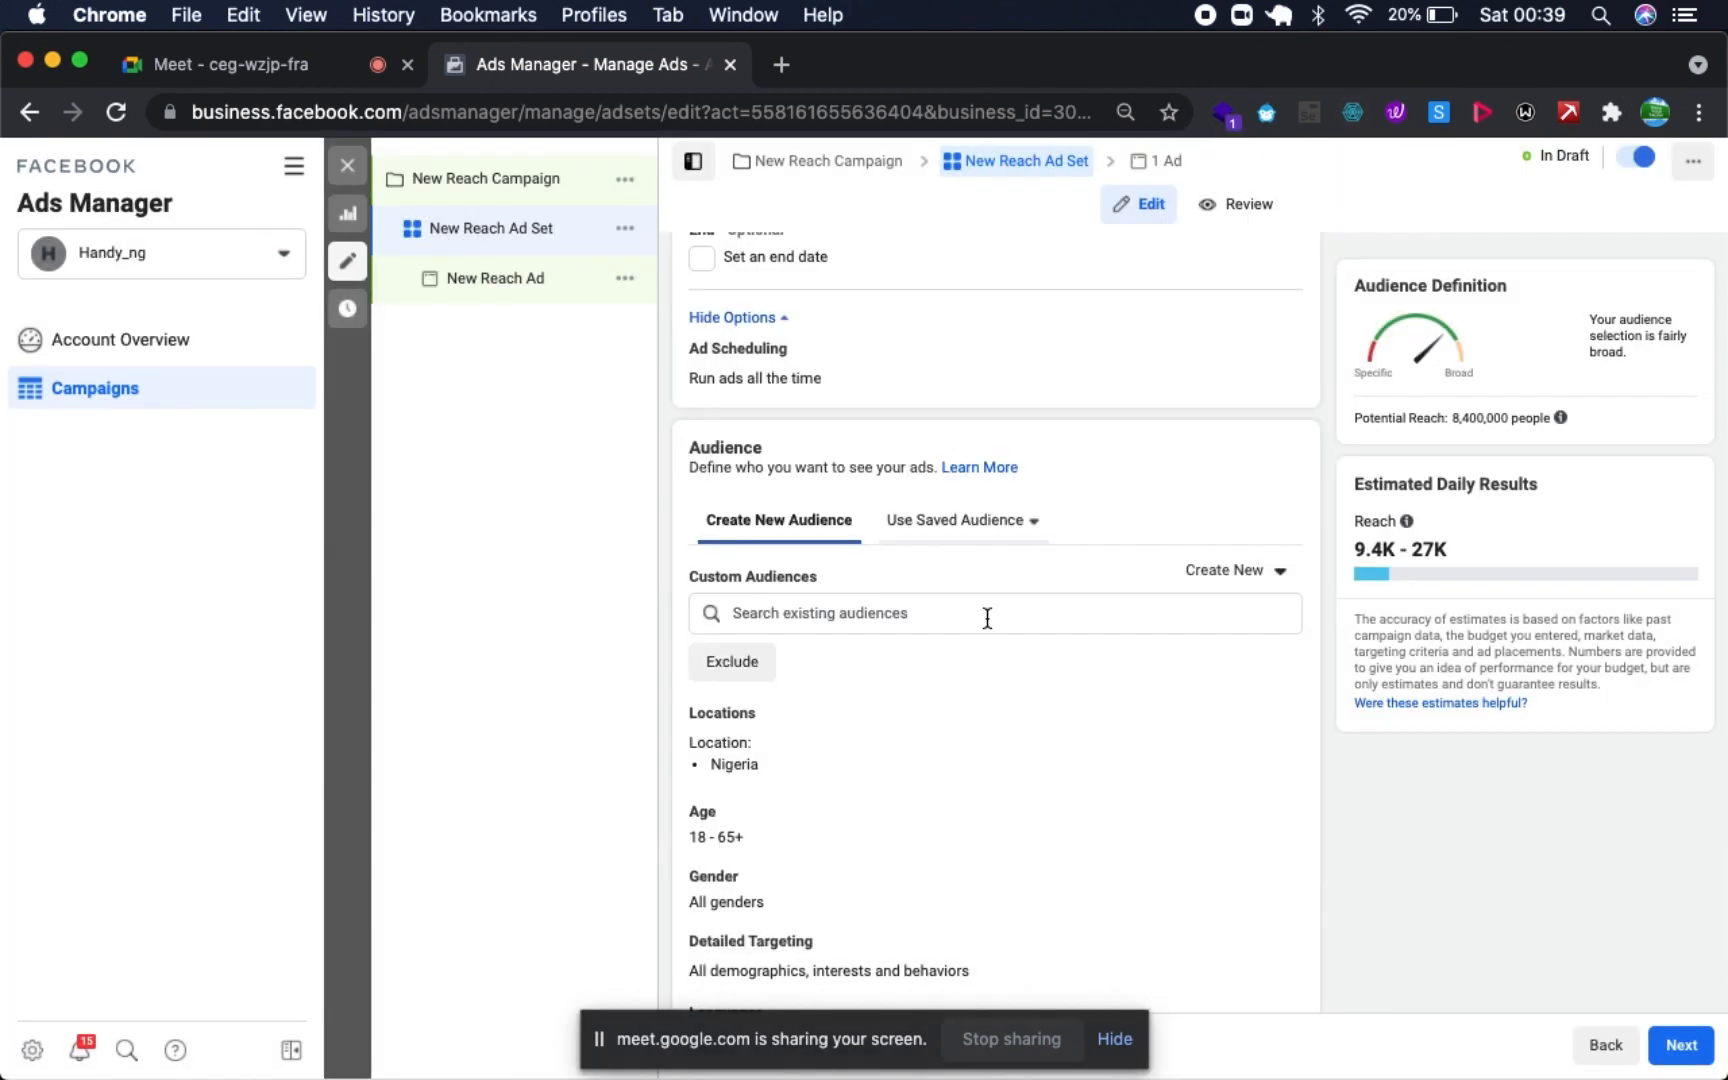
- Replace Nigeria in the audience locations with the state of Lagos, Nigeria
scroll(888, 774, down, 5)
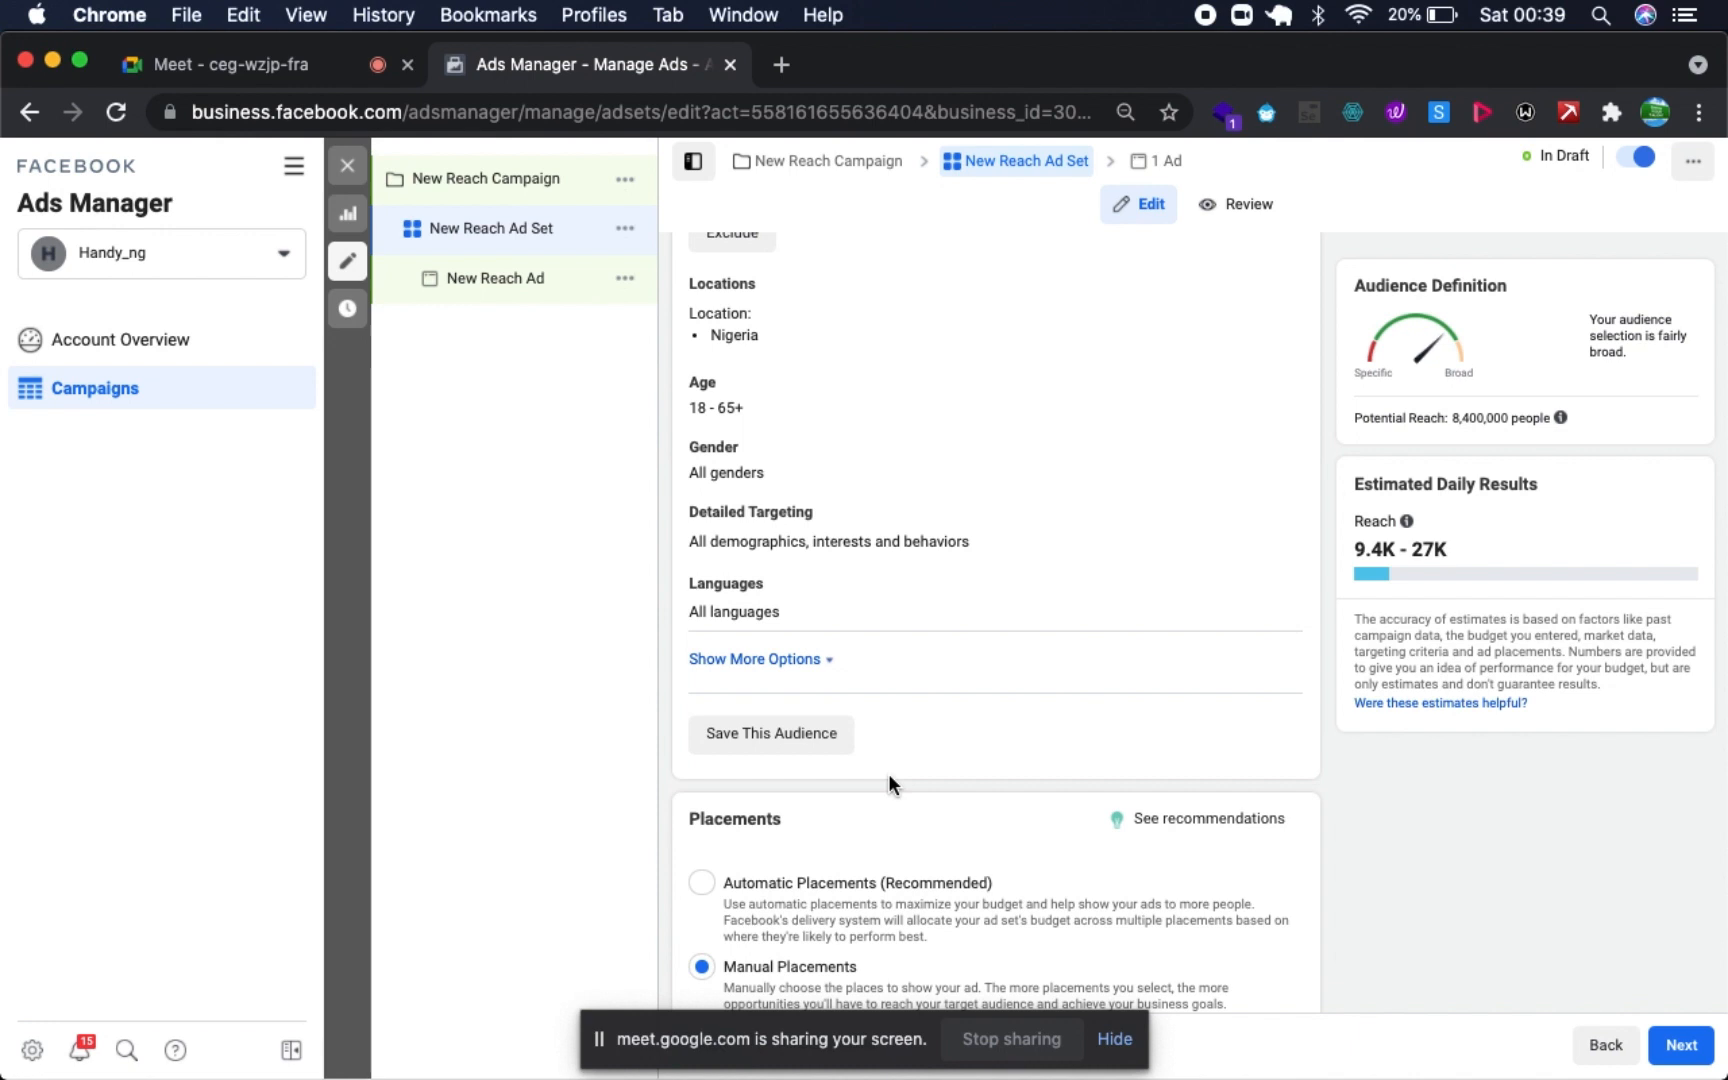
scroll(895, 483, up, 2)
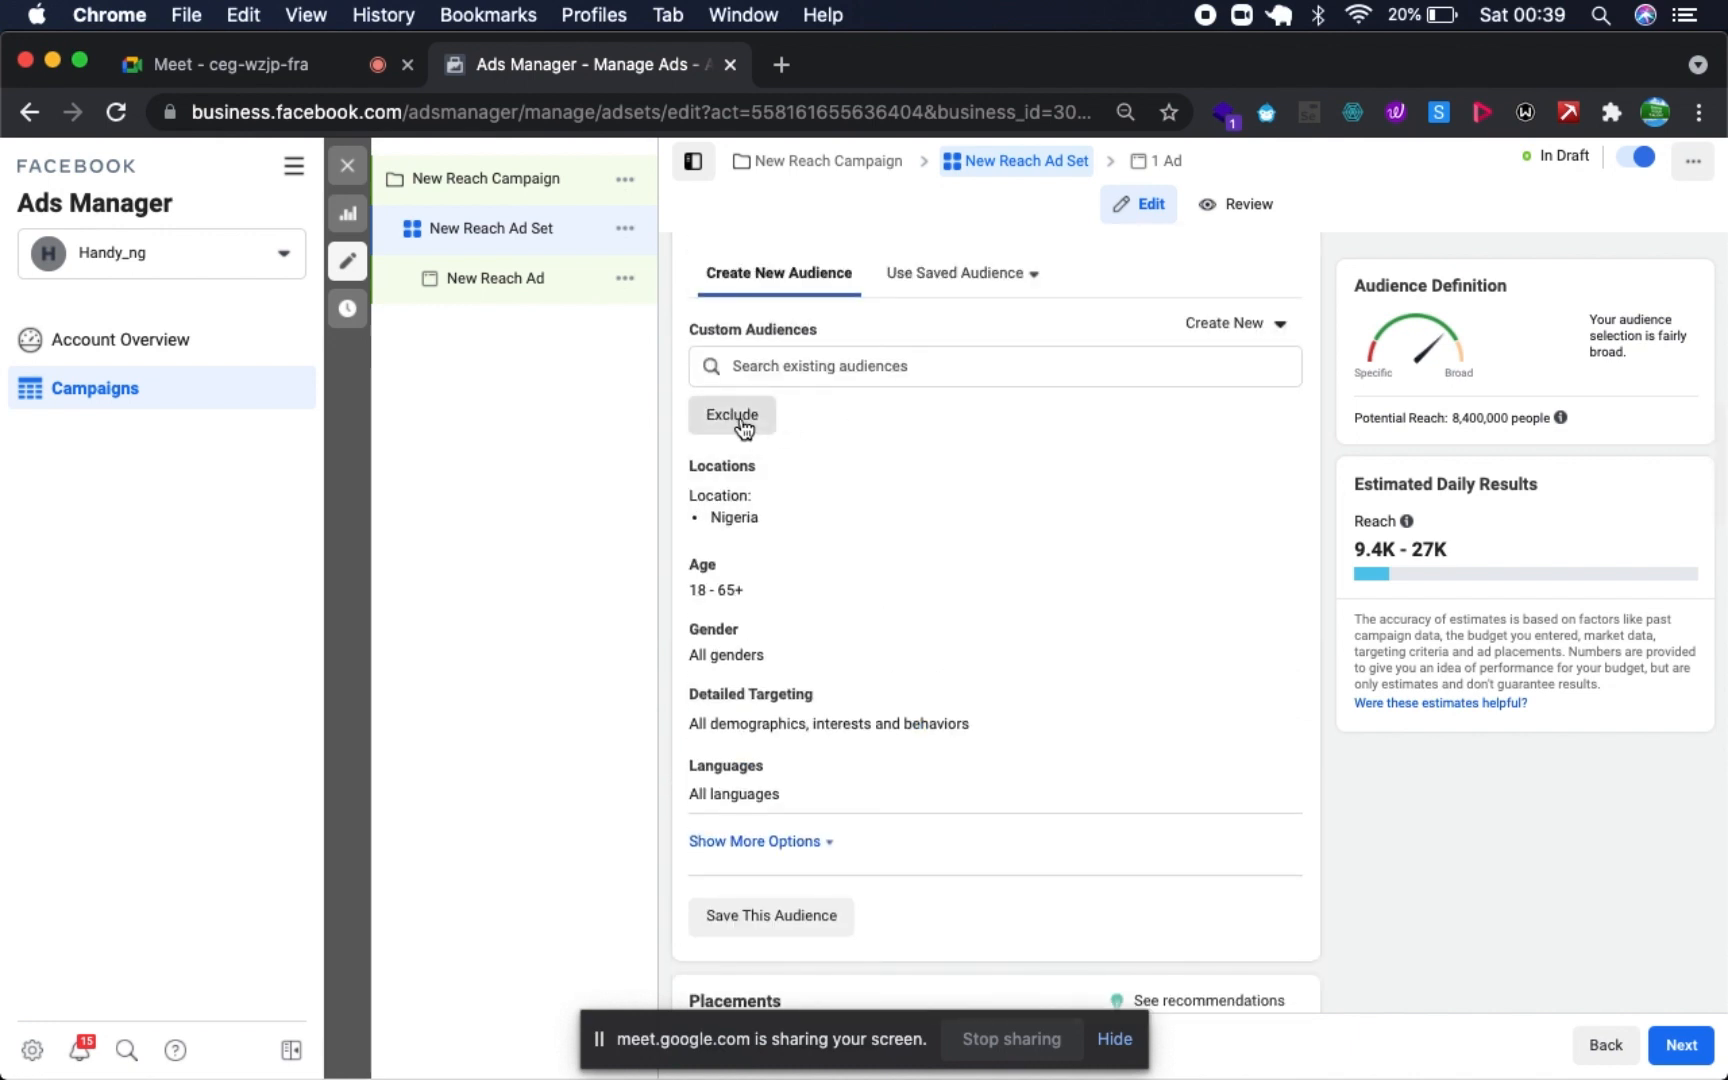
mouse_move(1262, 484)
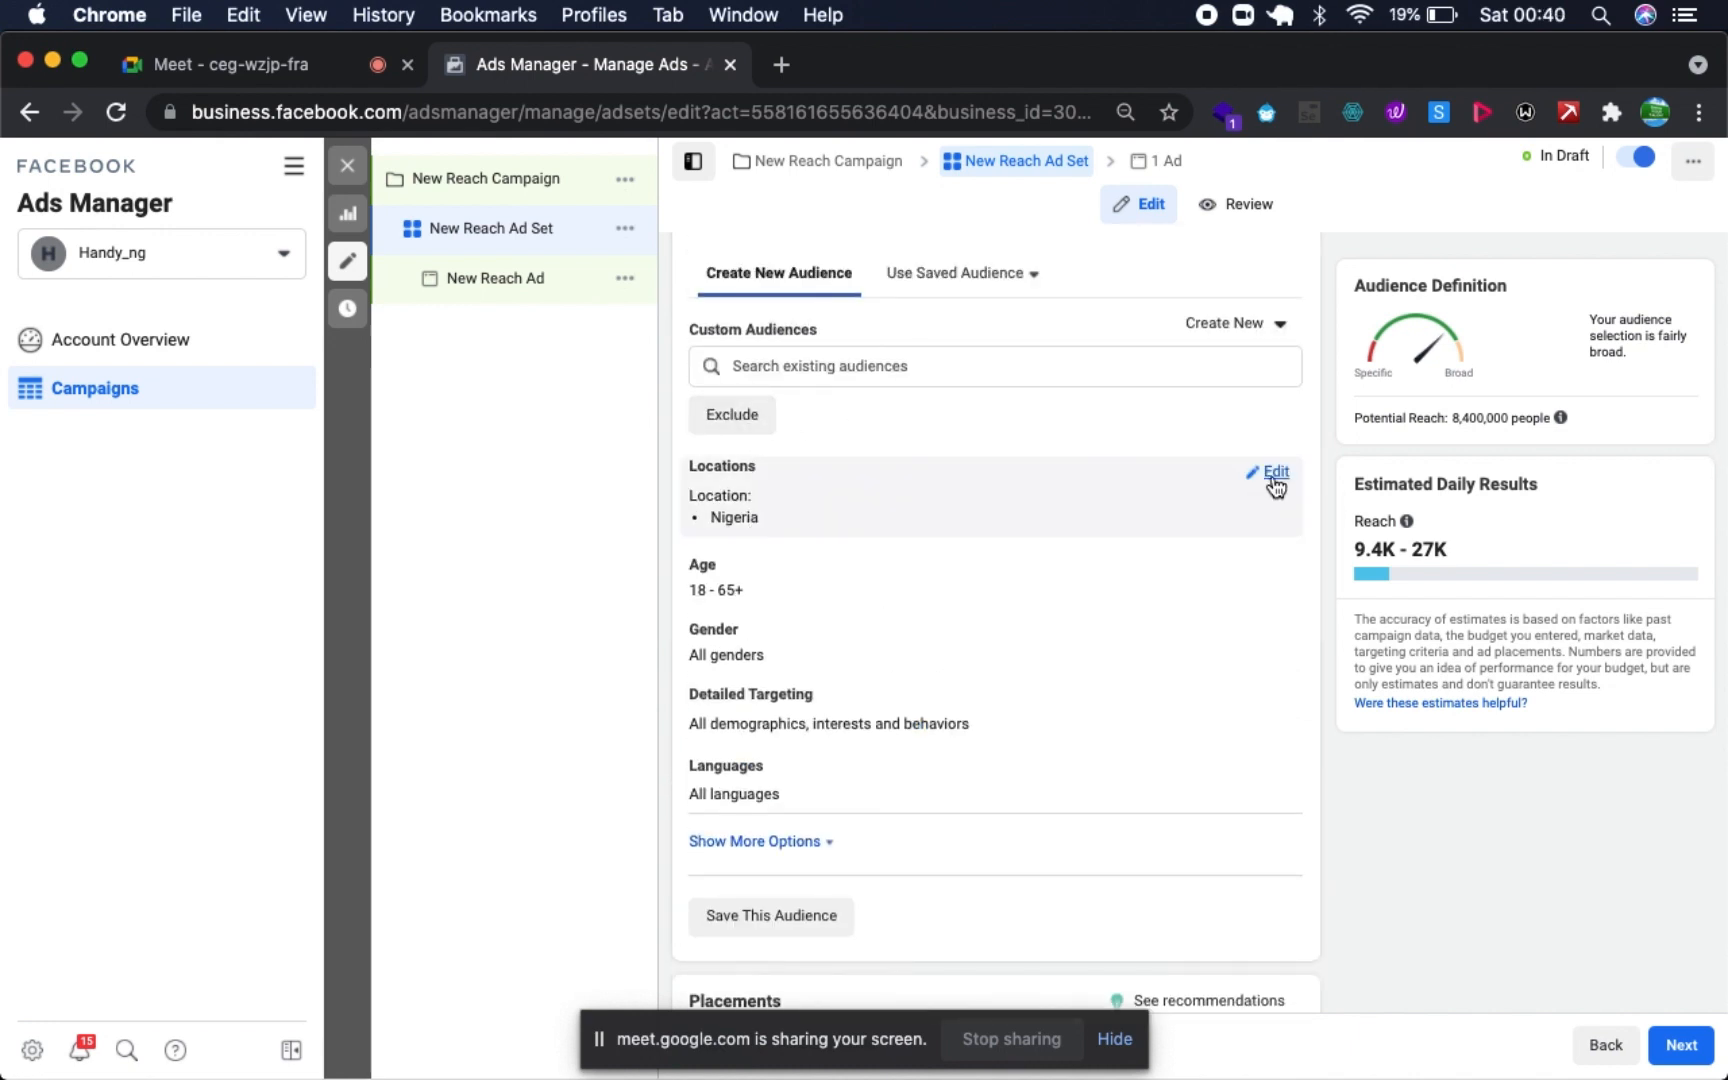
click(1272, 474)
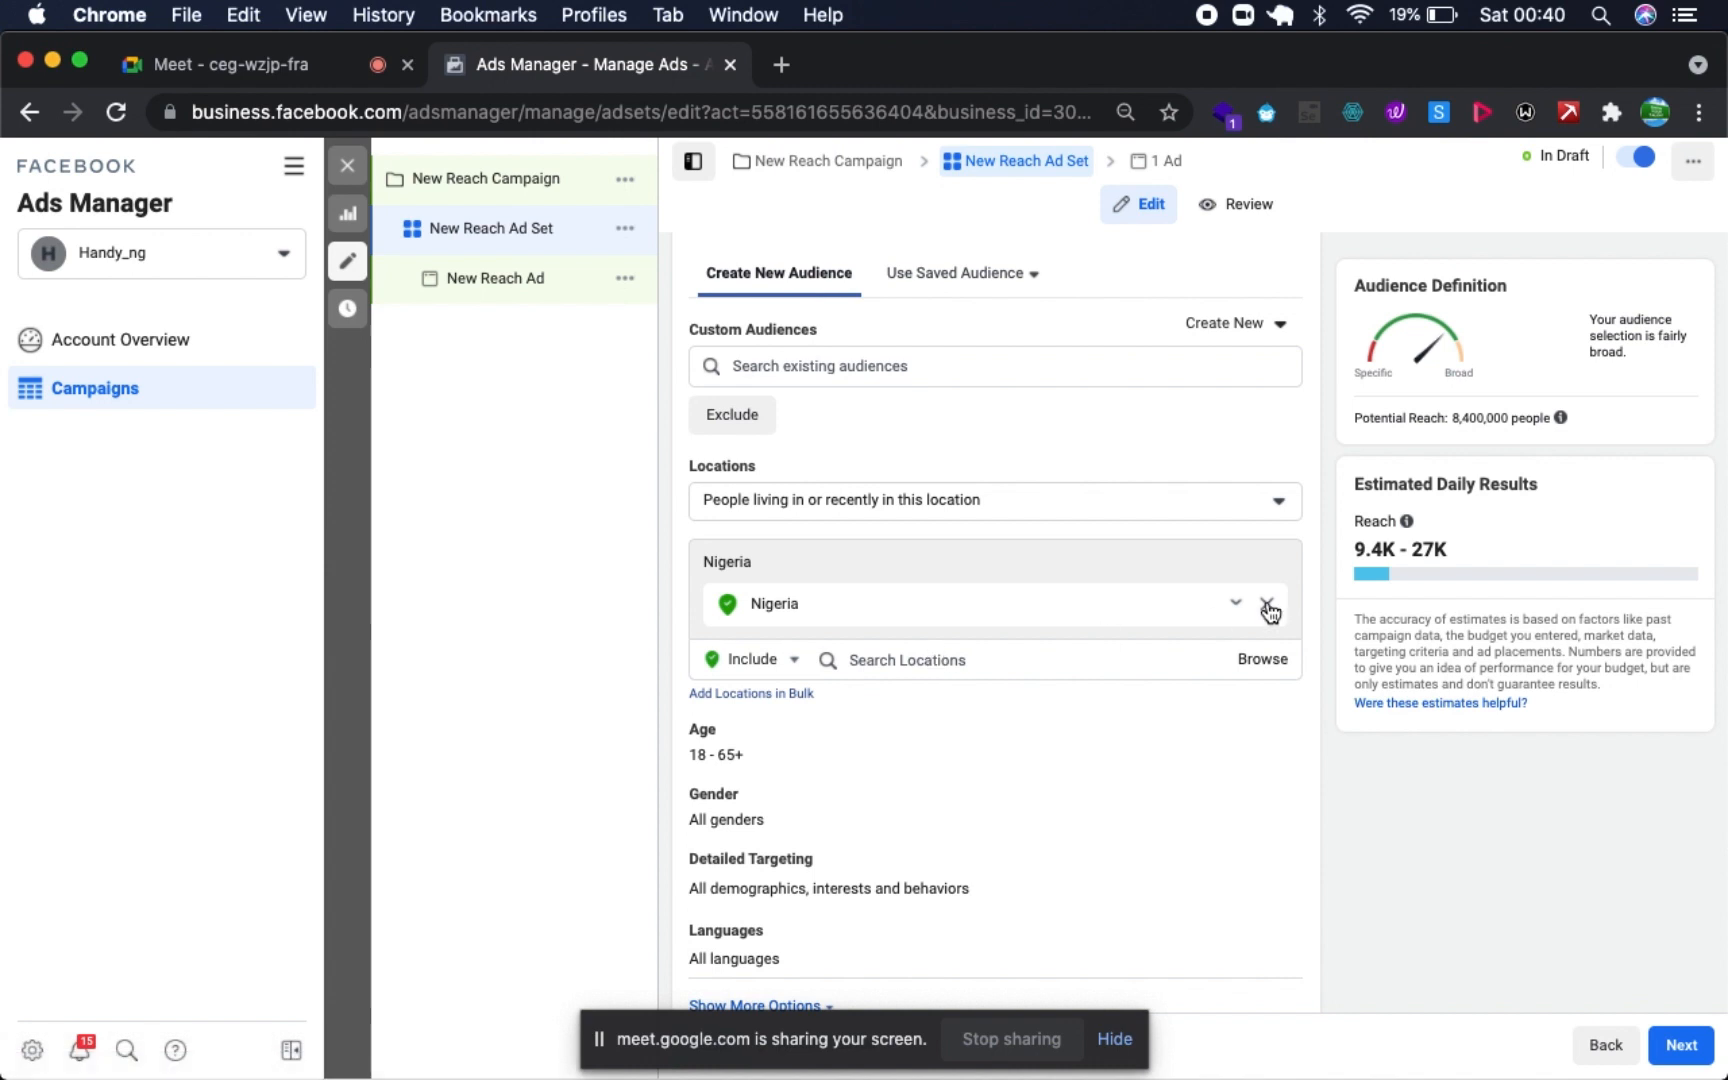
click(1266, 606)
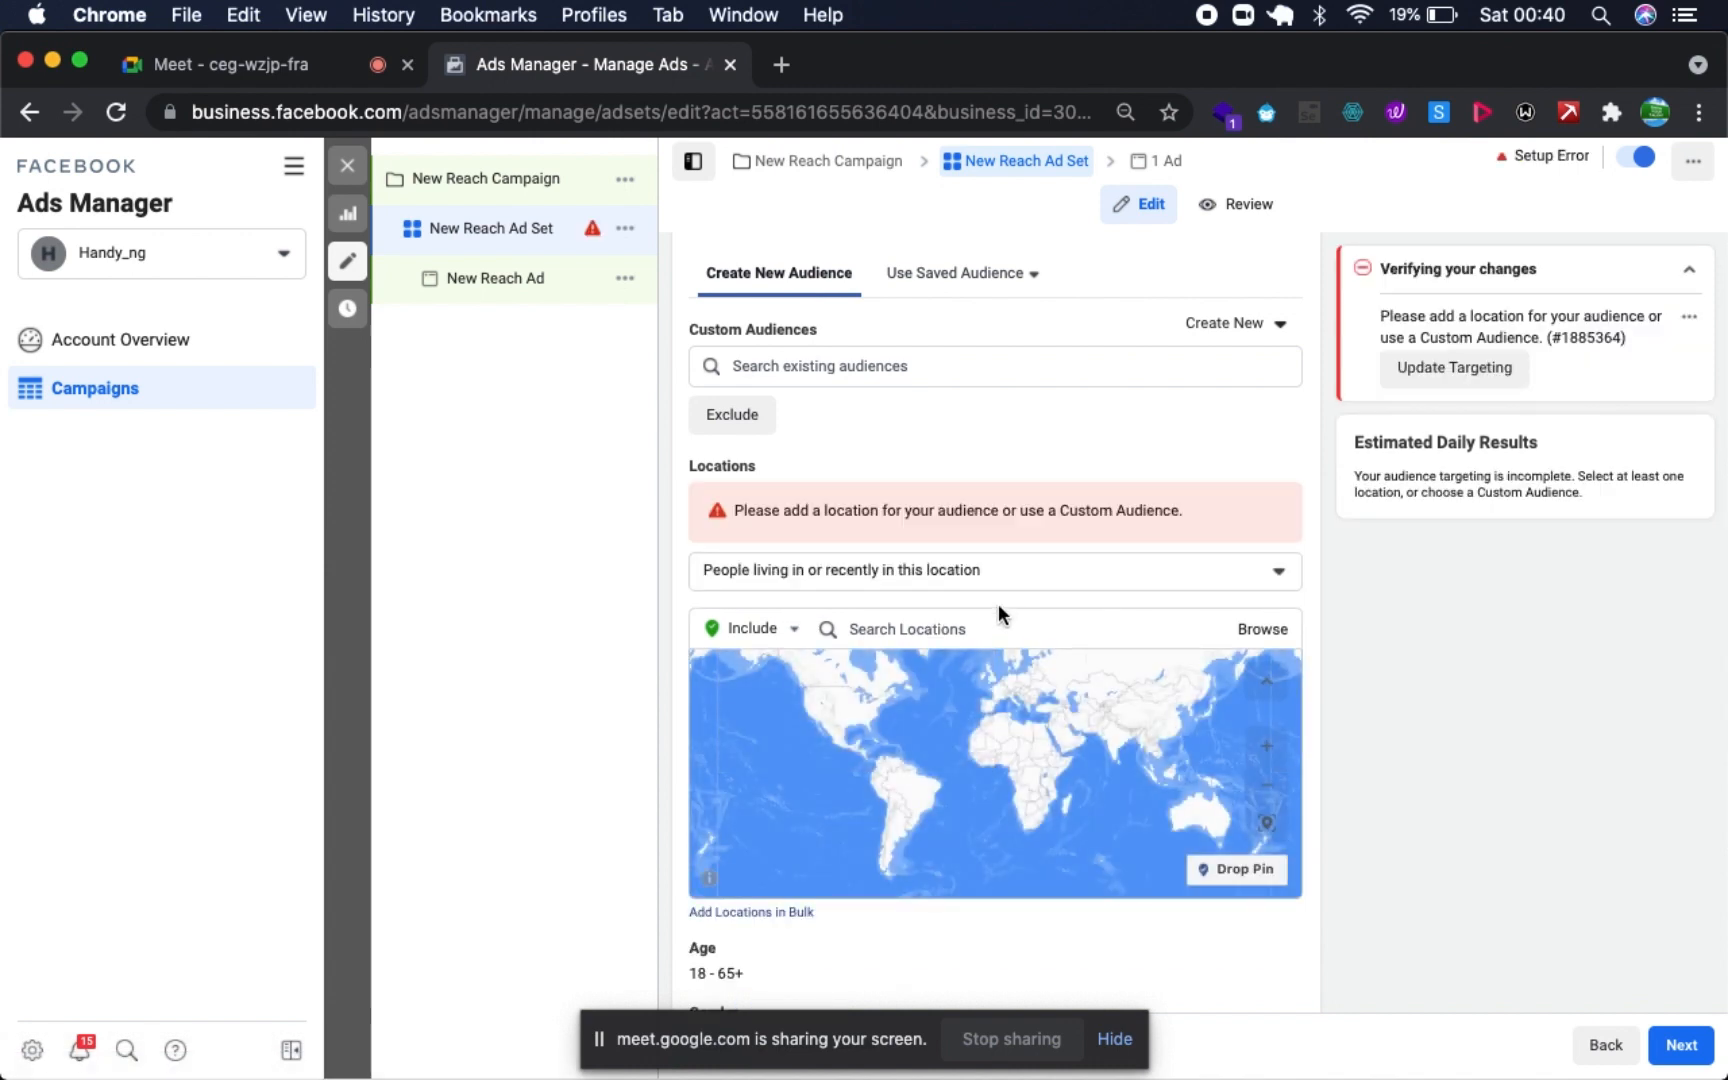
click(991, 636)
text(la)
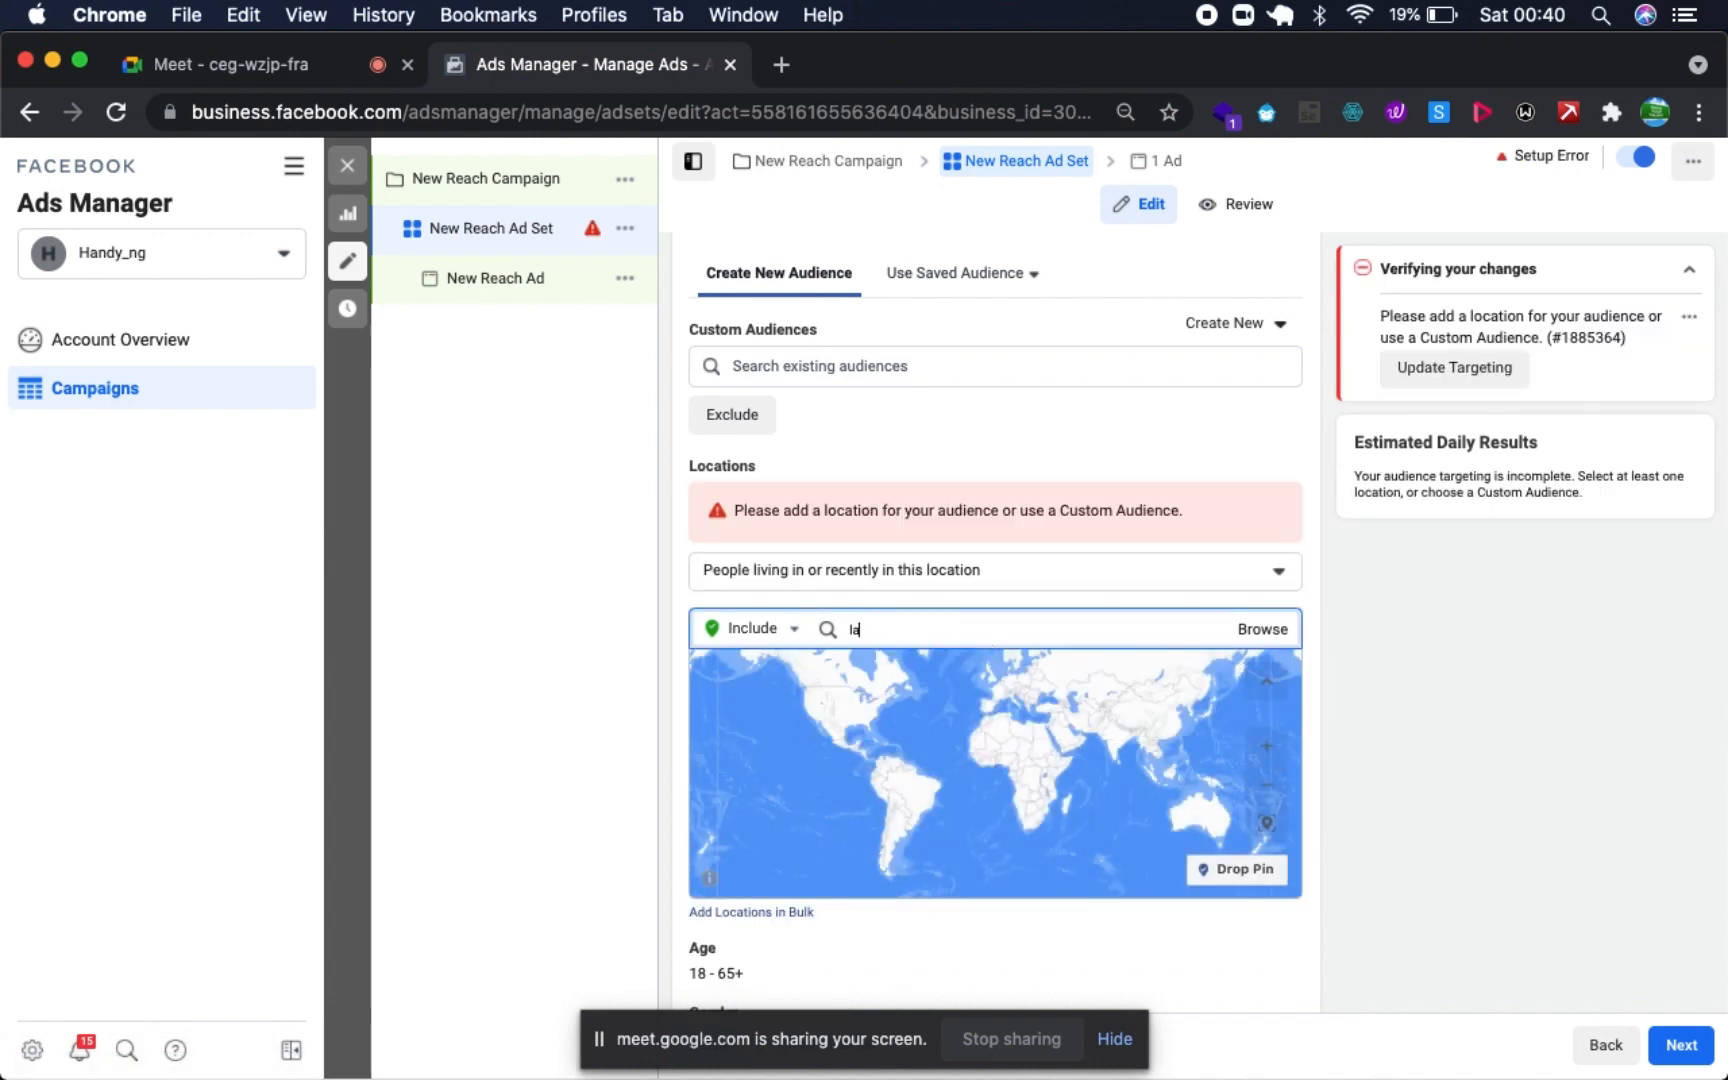
text(gos)
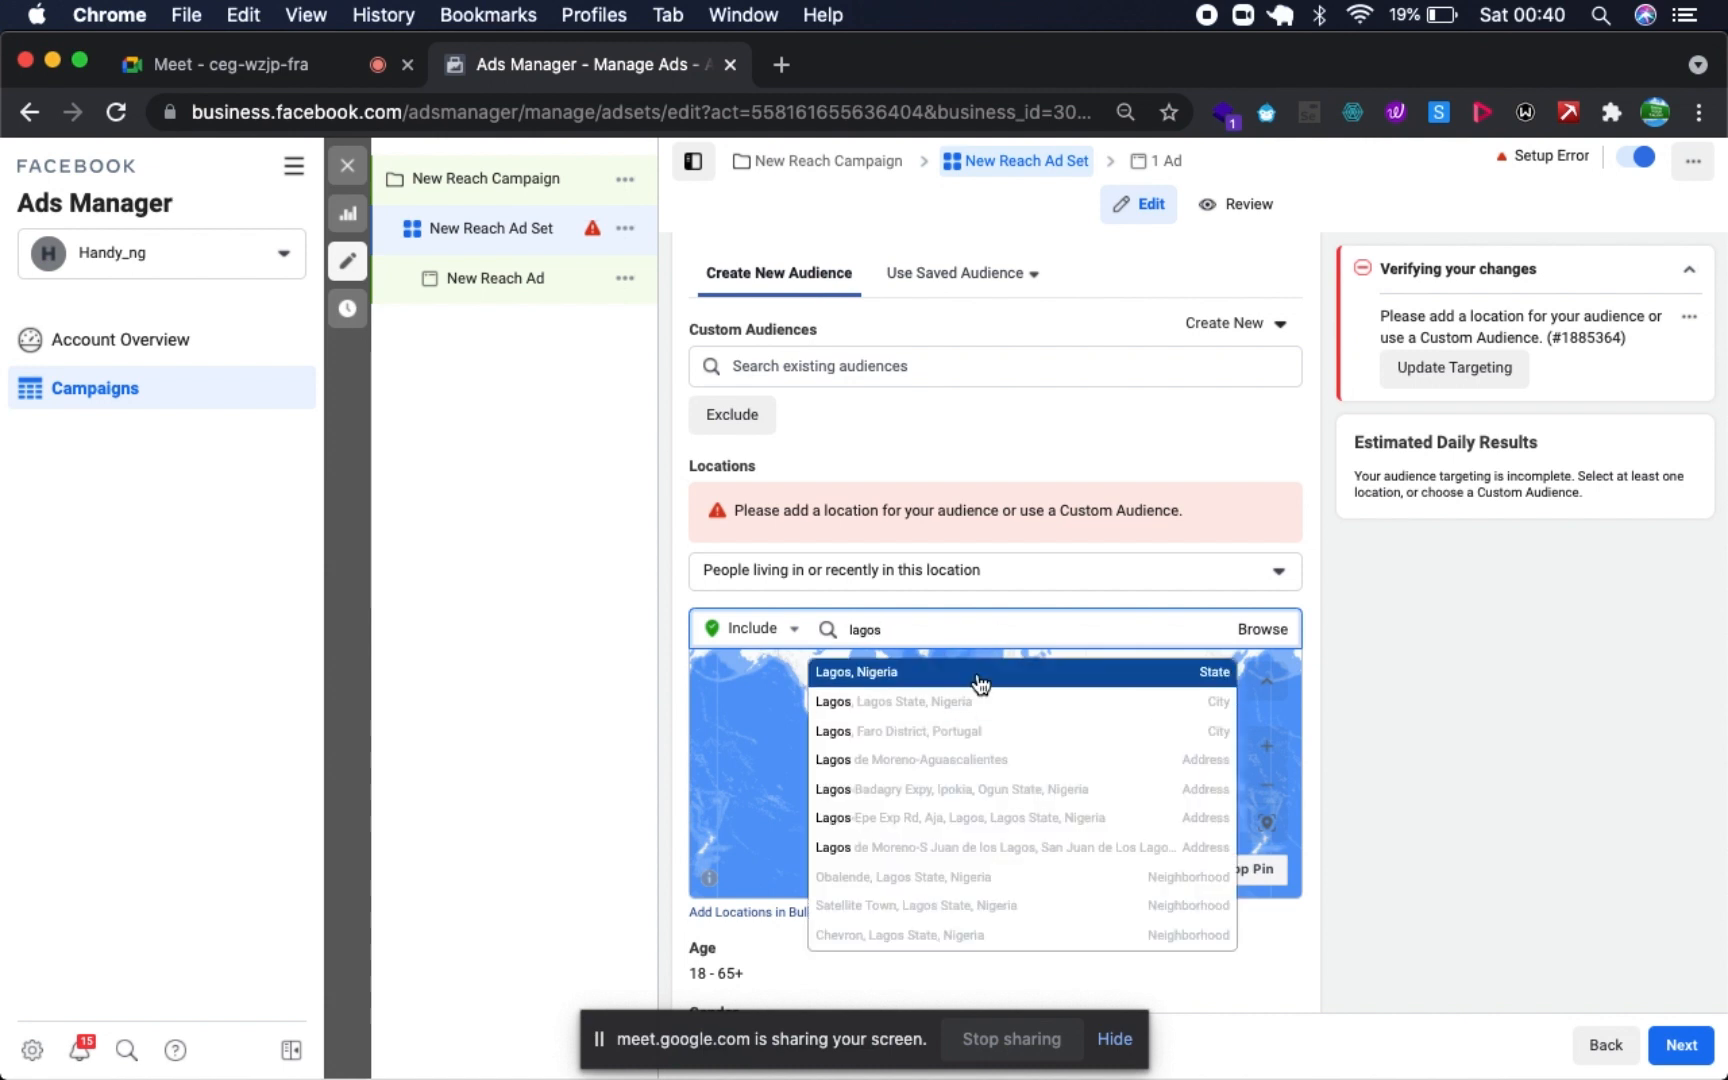
click(979, 683)
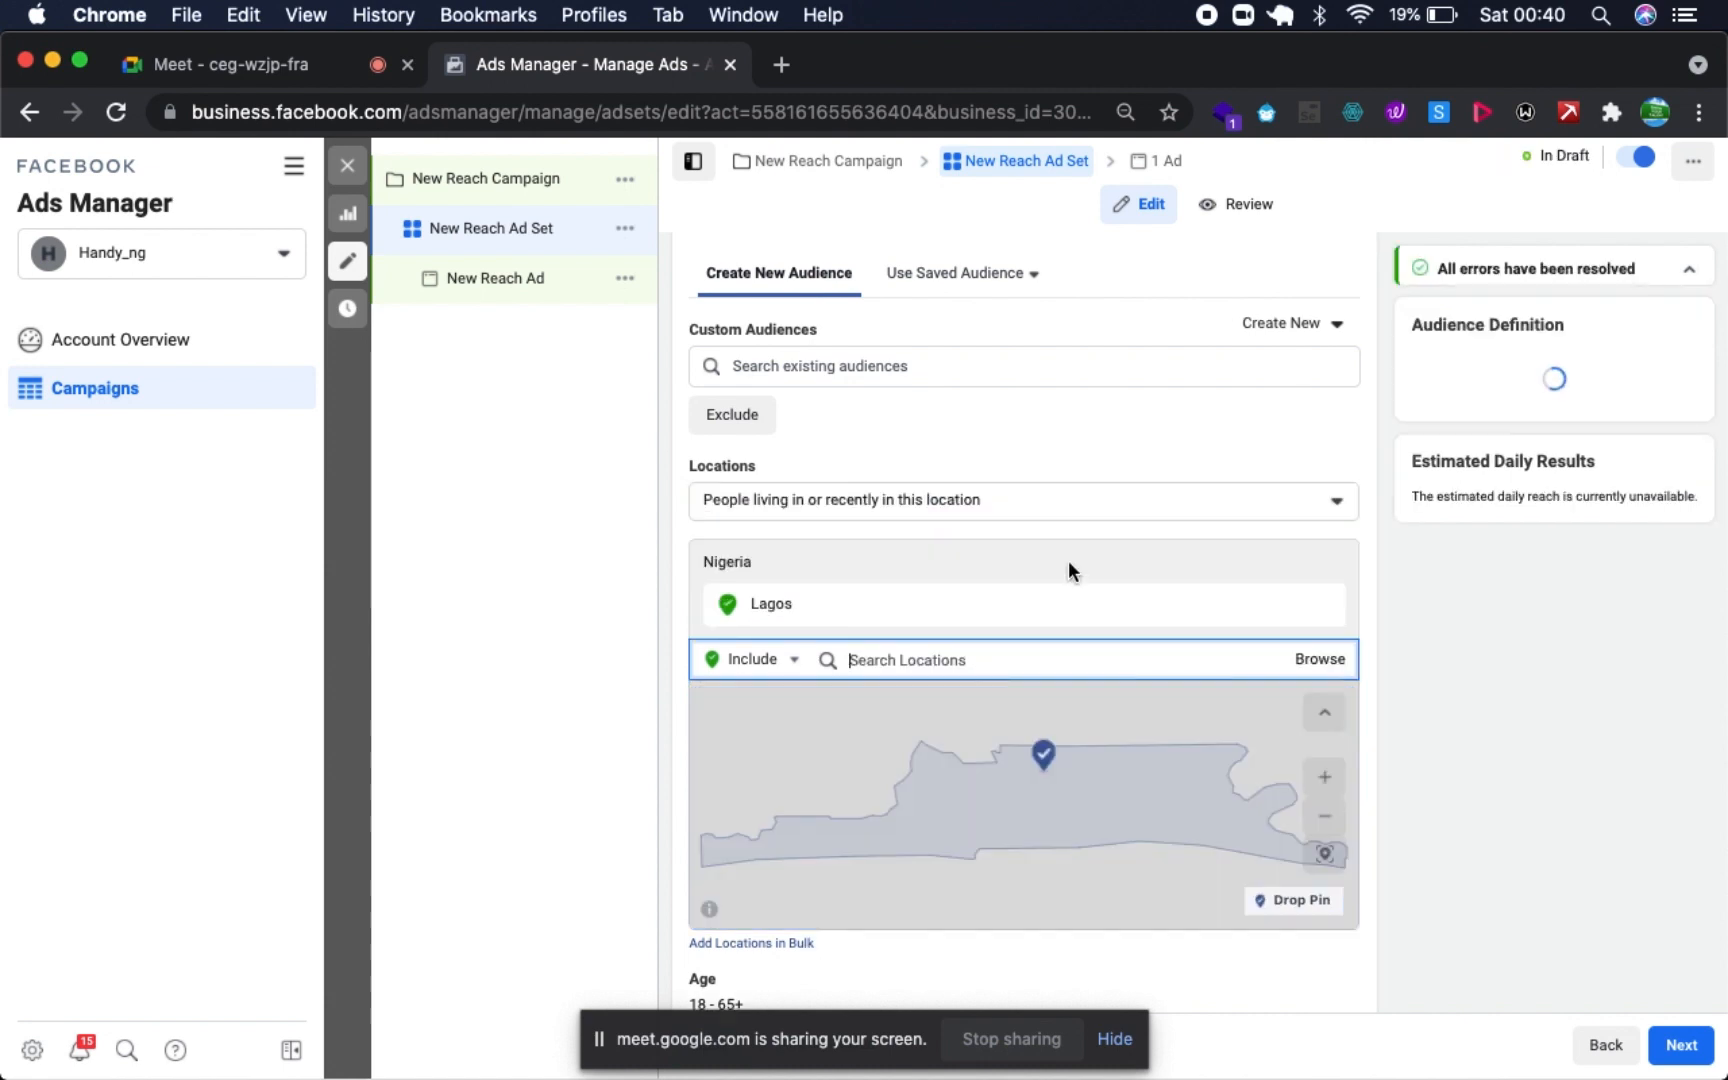
- Set the maximum age of the ad set's audience to 40
scroll(1111, 500, down, 3)
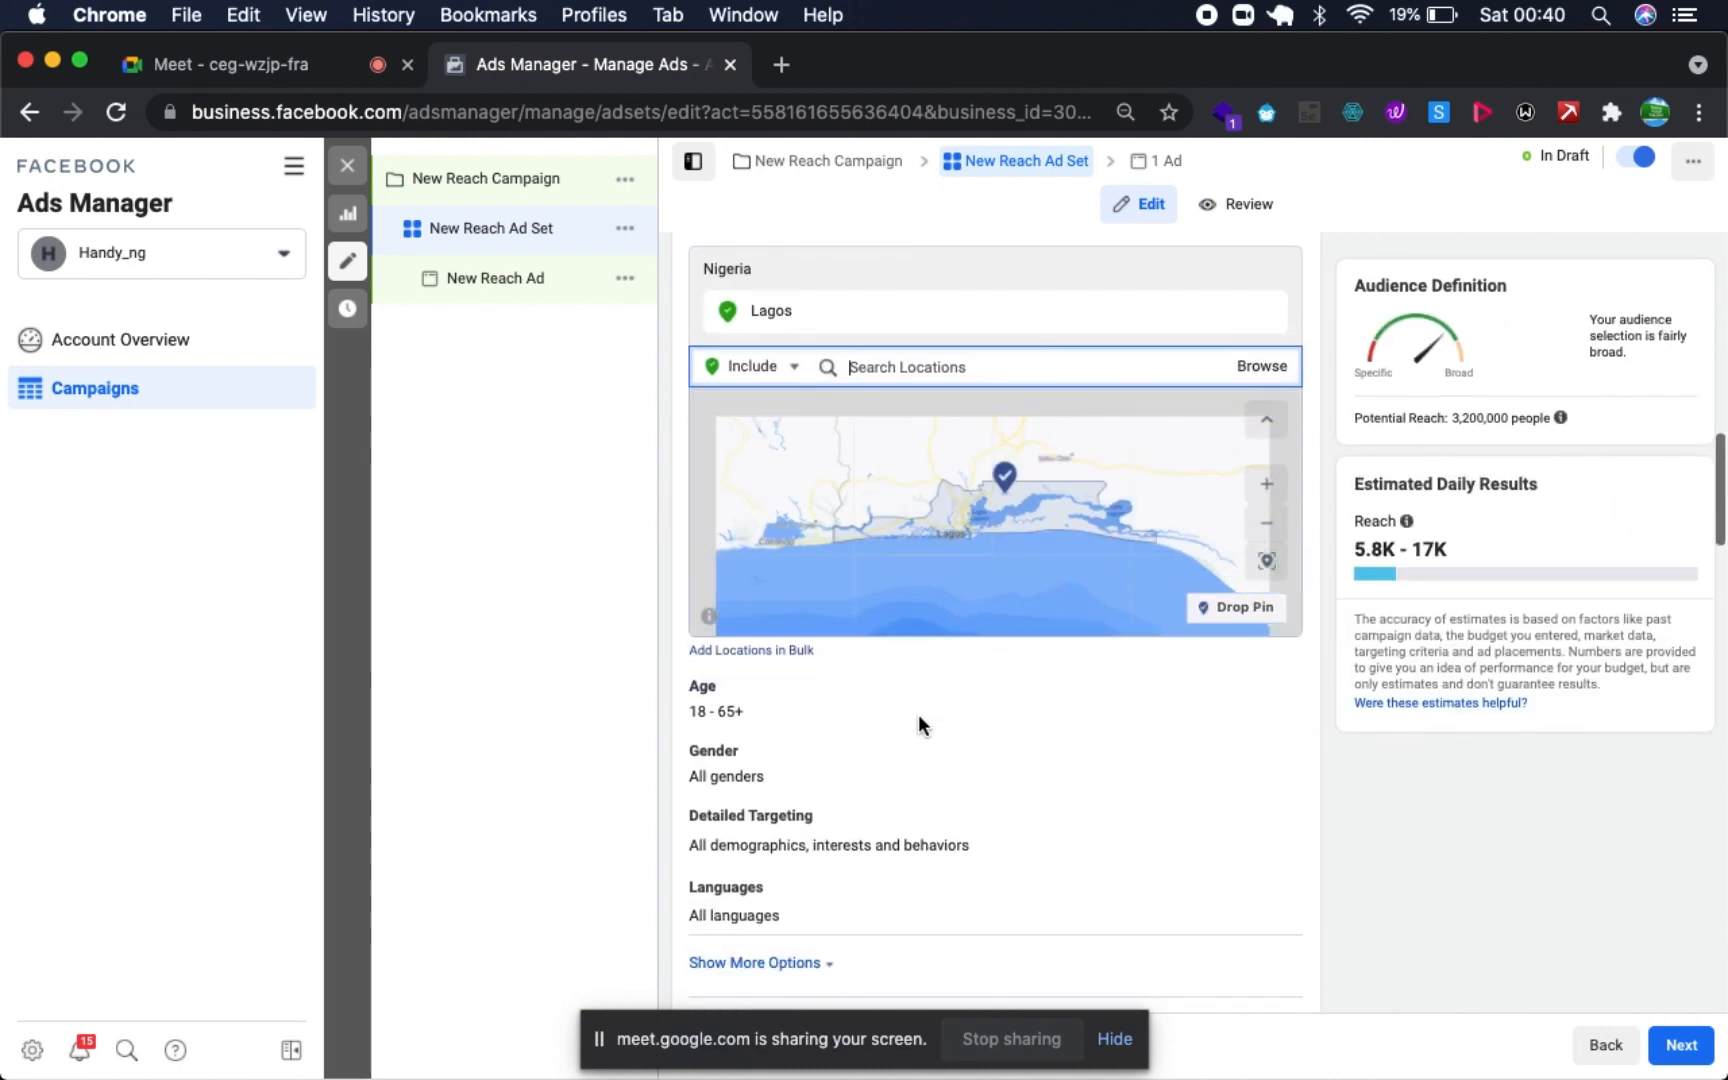
click(1279, 690)
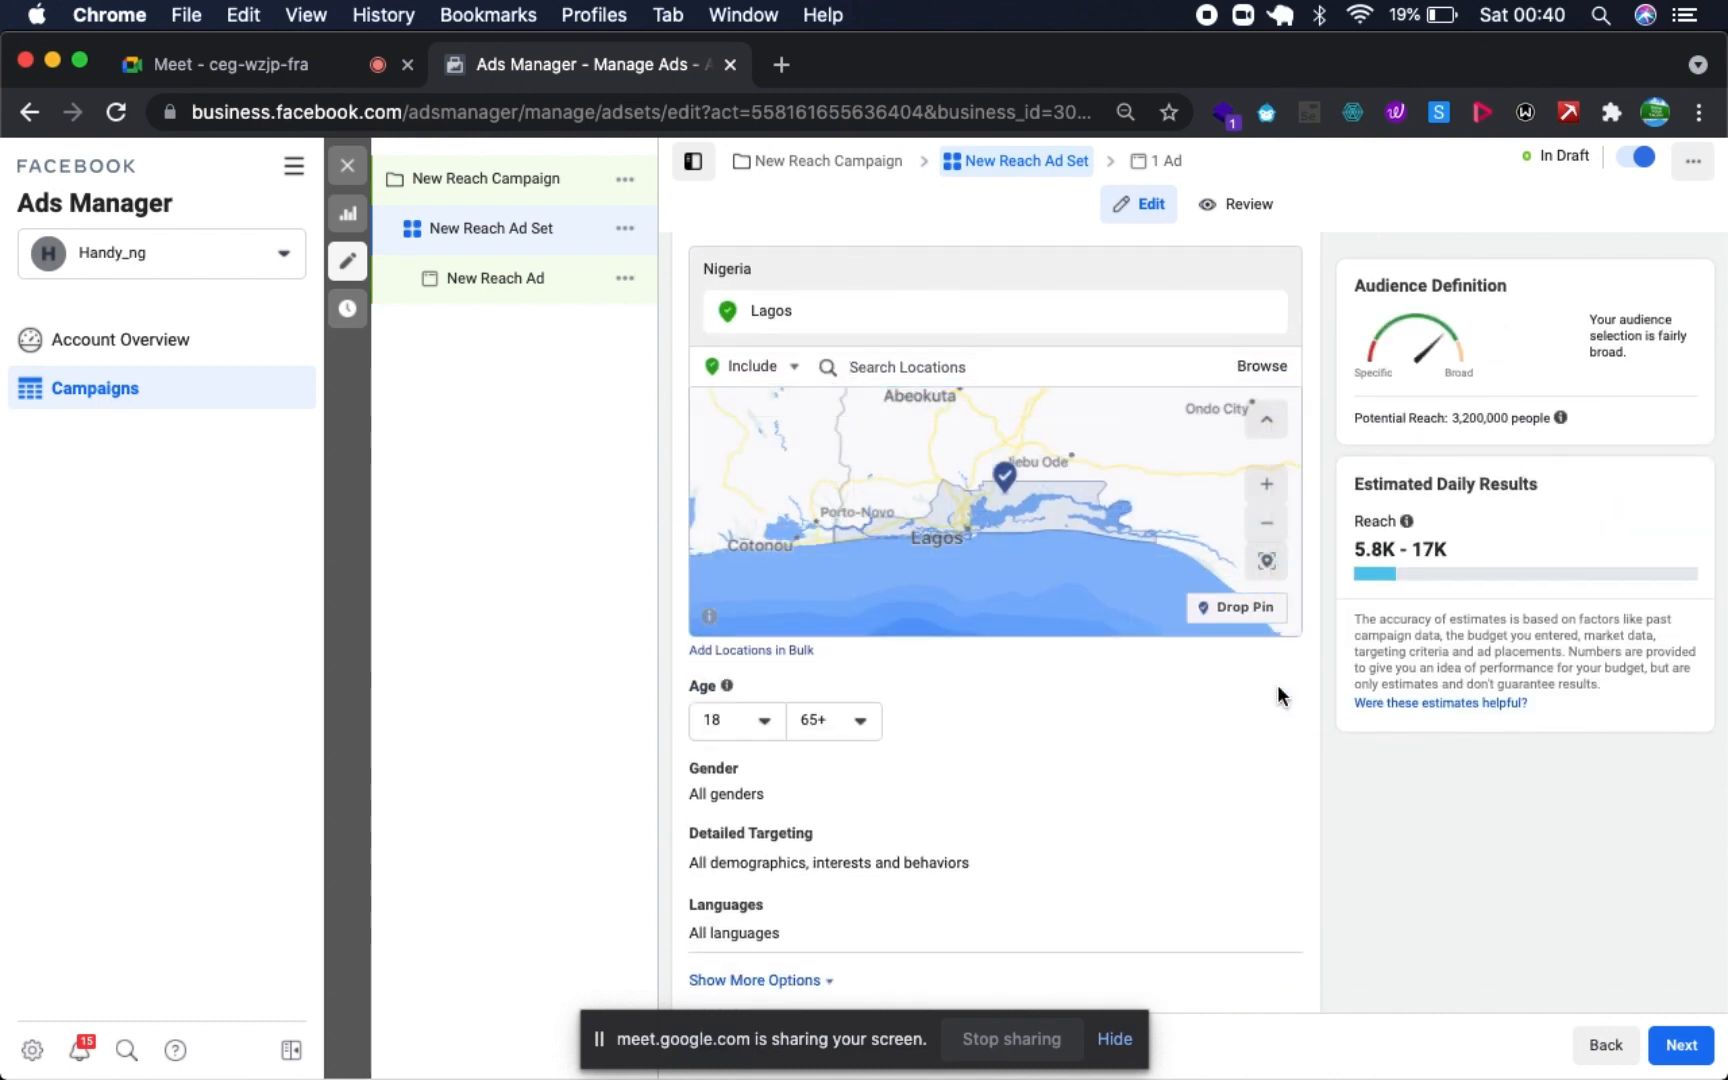
click(826, 716)
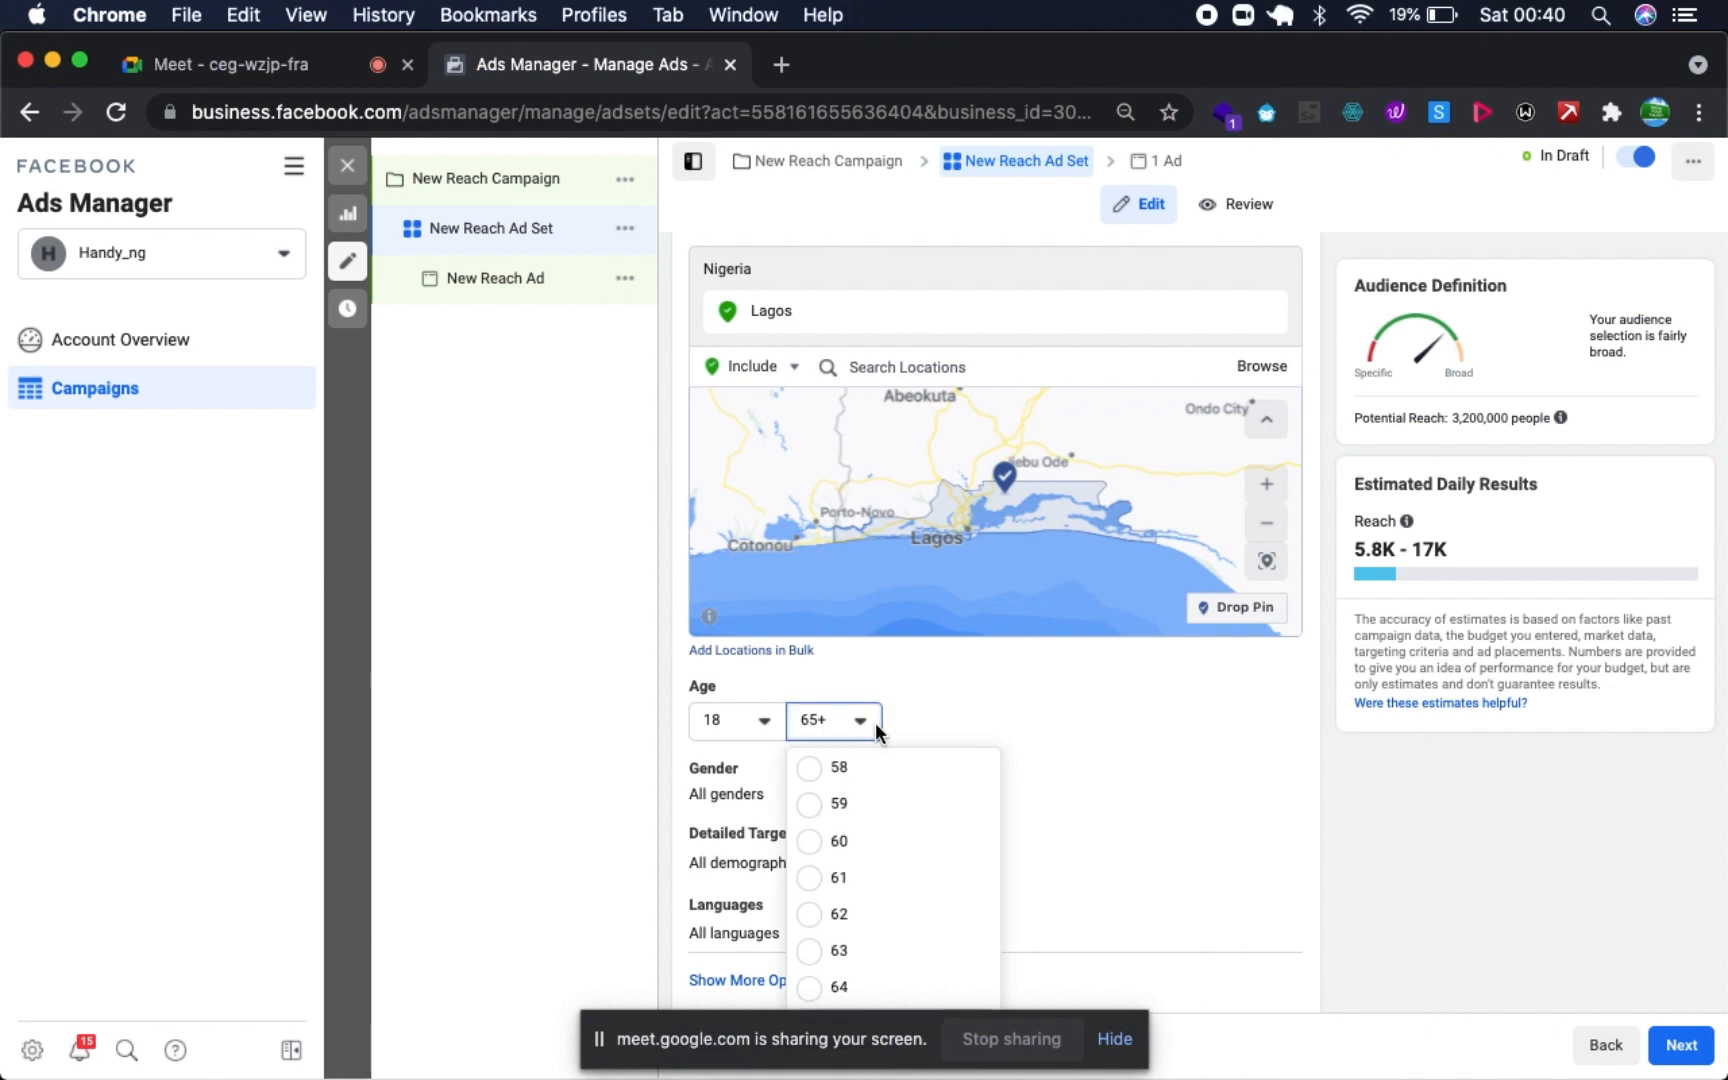
scroll(841, 833, up, 5)
scroll(845, 838, up, 5)
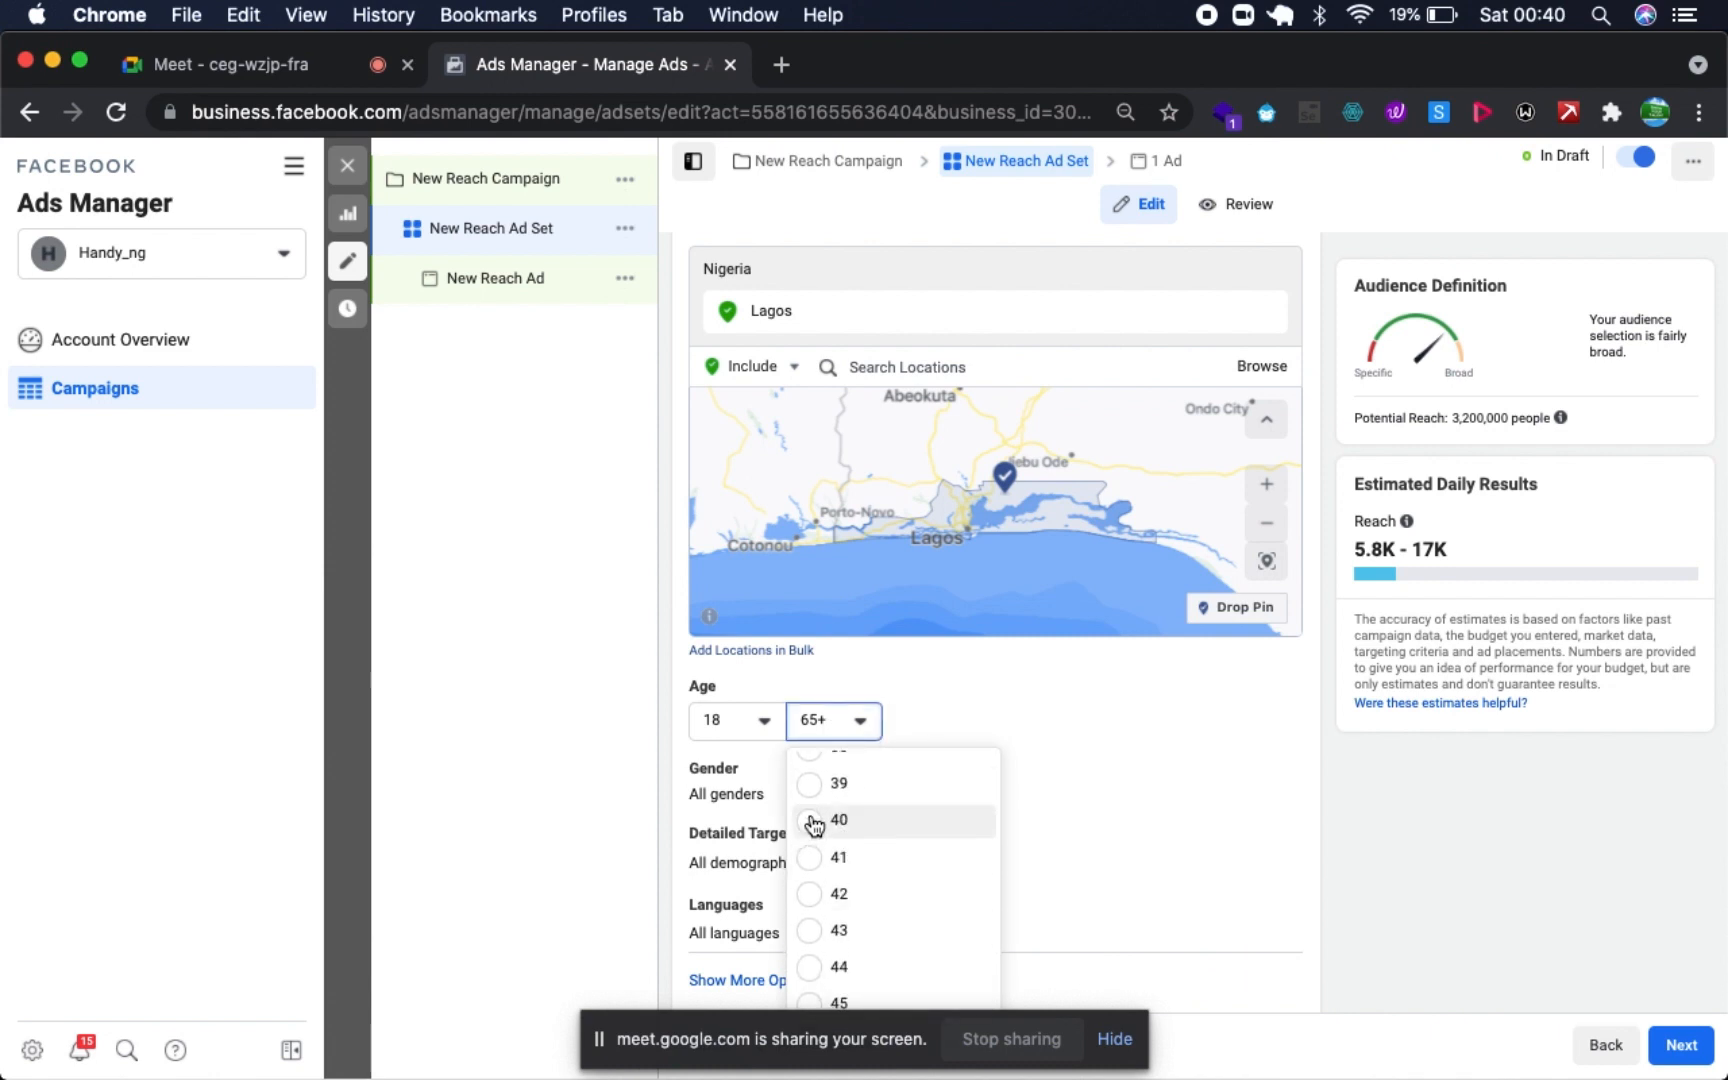
click(812, 822)
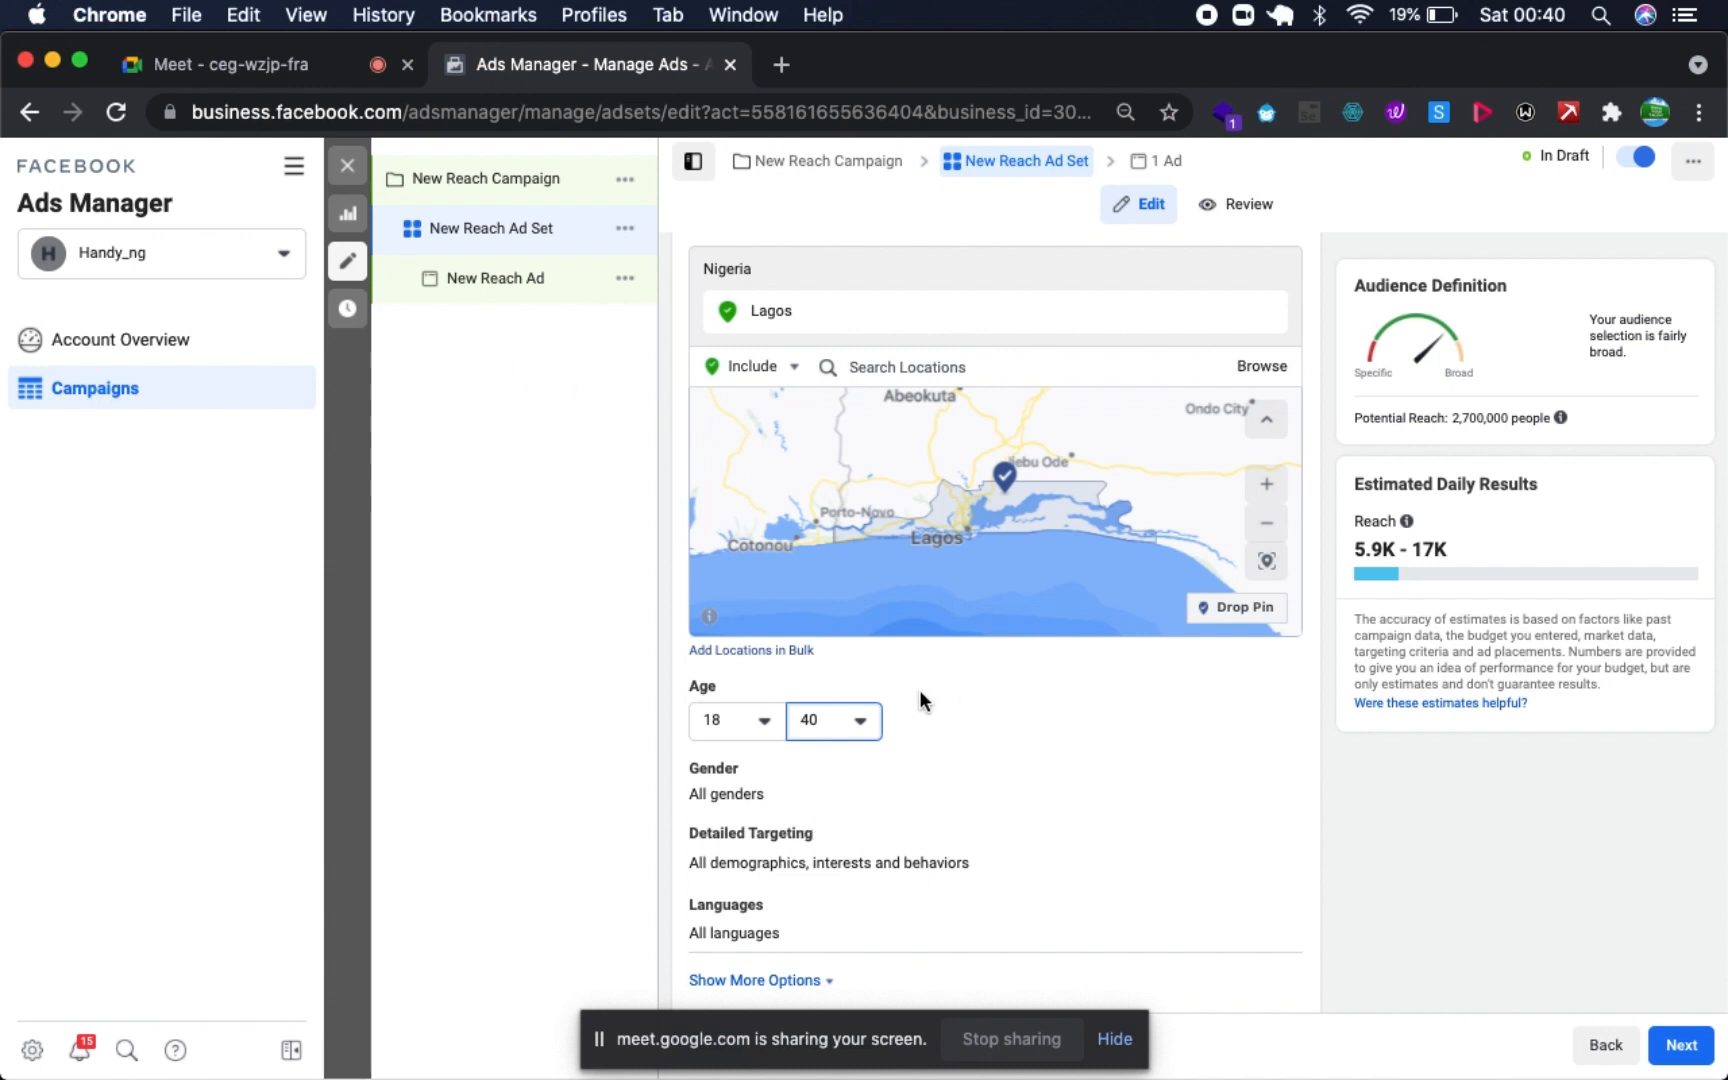
click(394, 629)
click(323, 70)
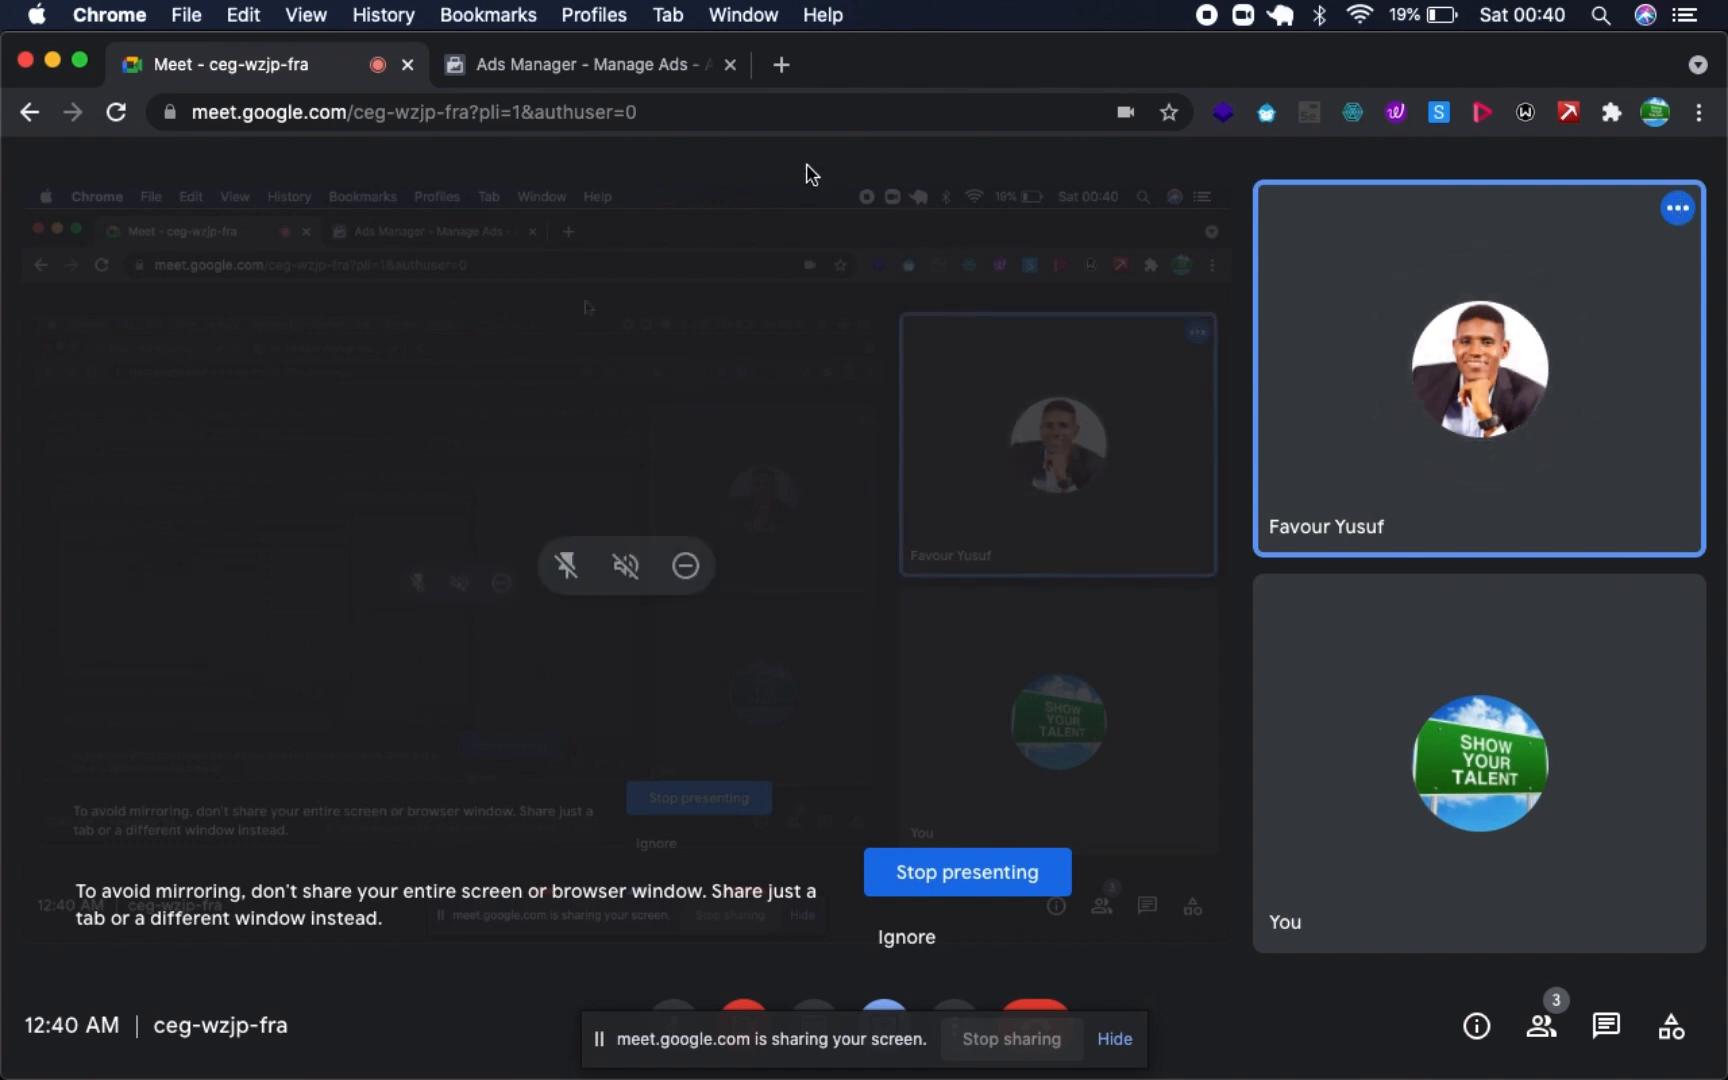
click(652, 68)
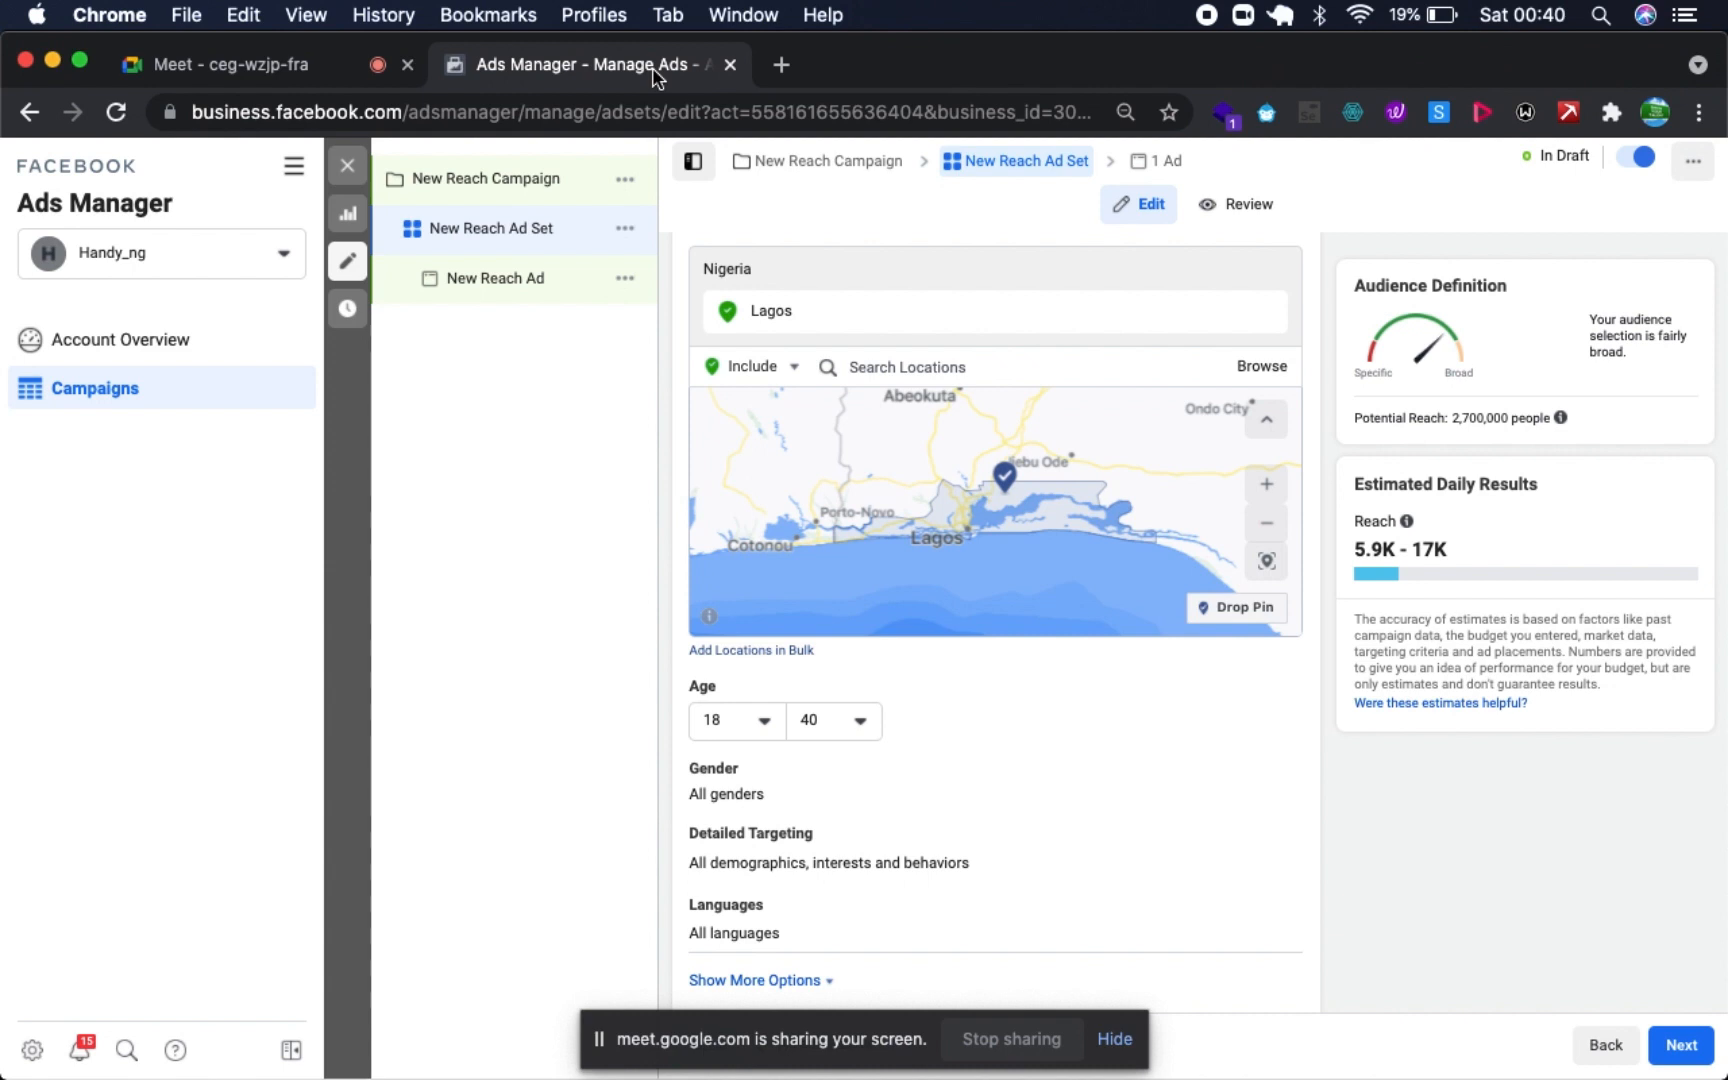
- Set the maximum age of the ad set's audience to 30
click(857, 722)
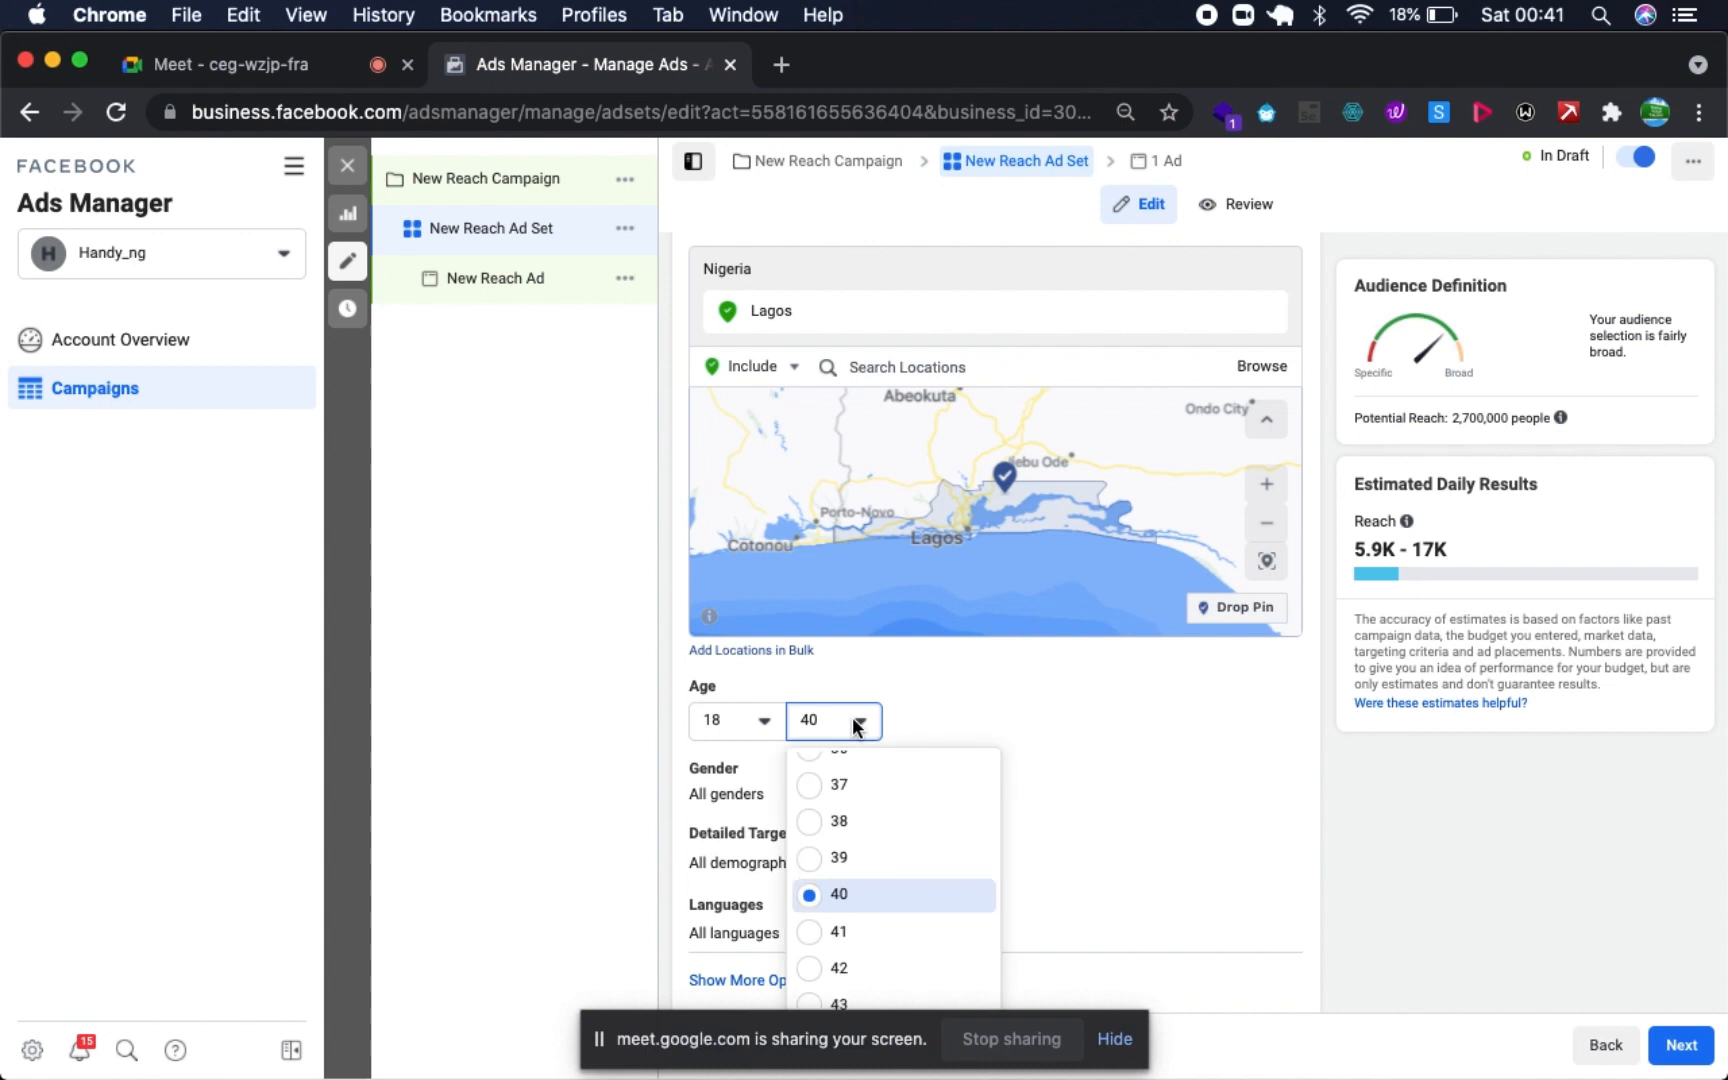
scroll(881, 779, up, 5)
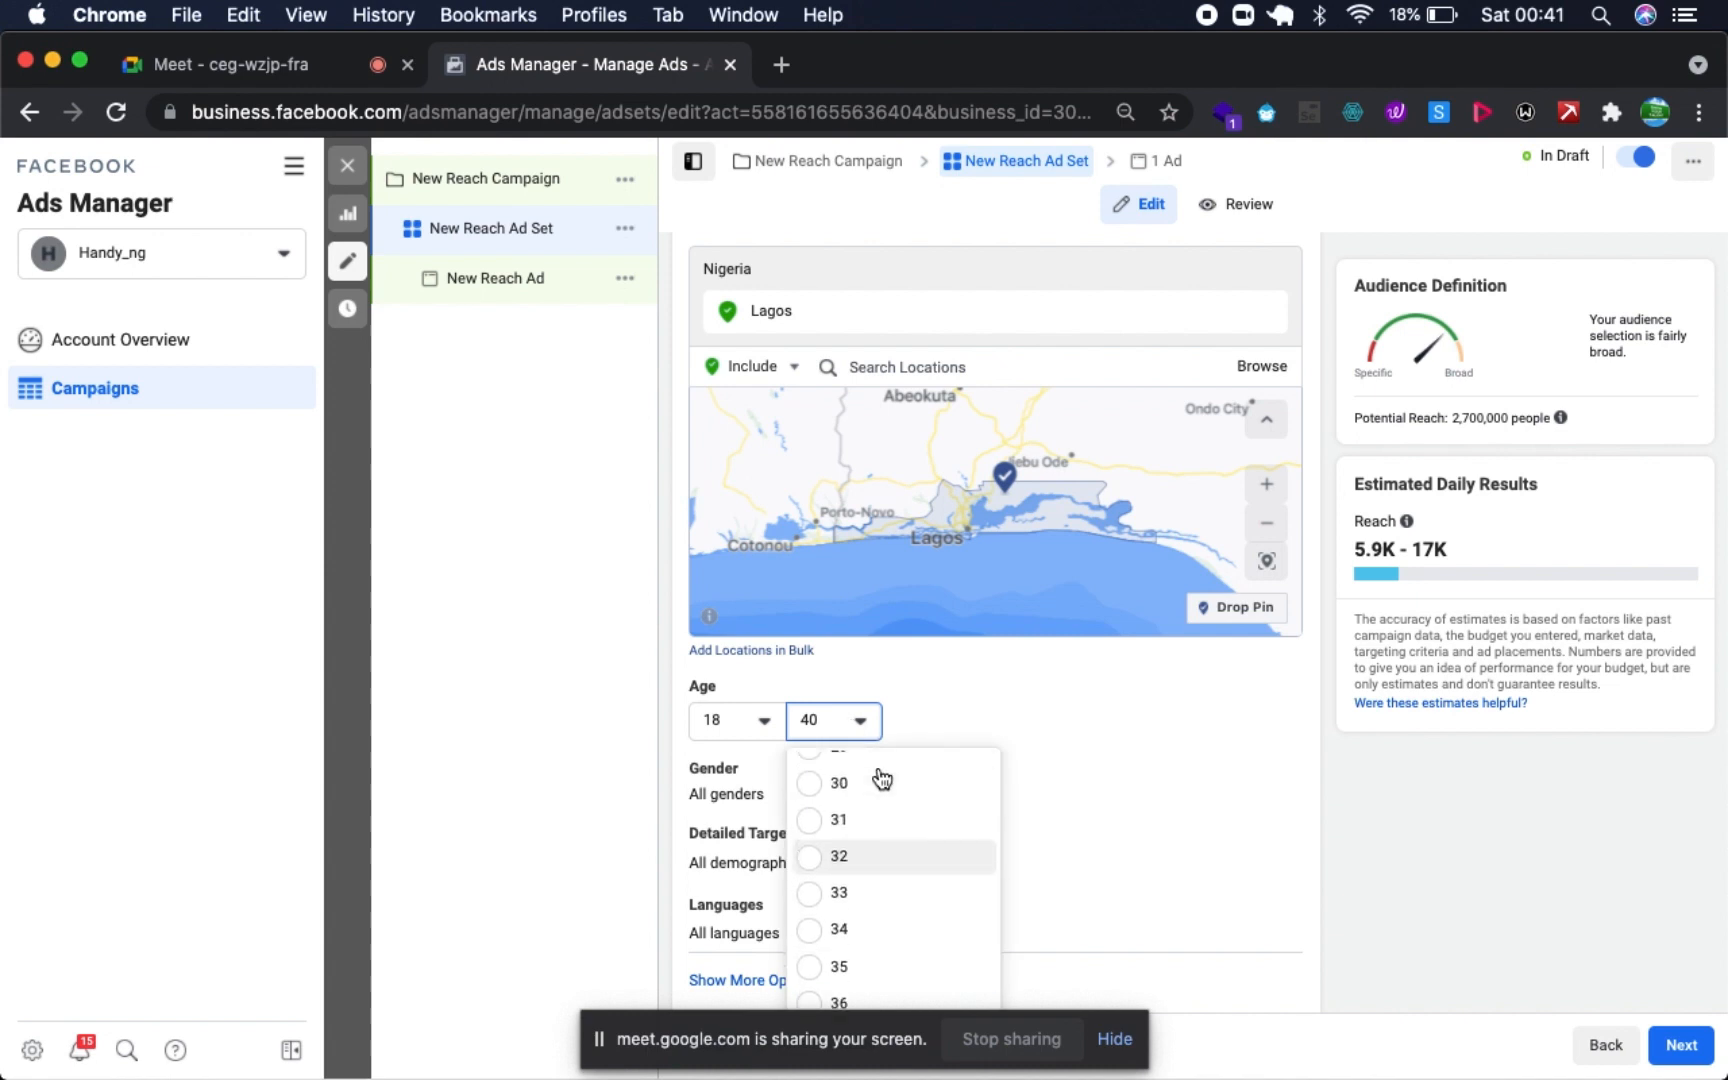
scroll(880, 779, down, 1)
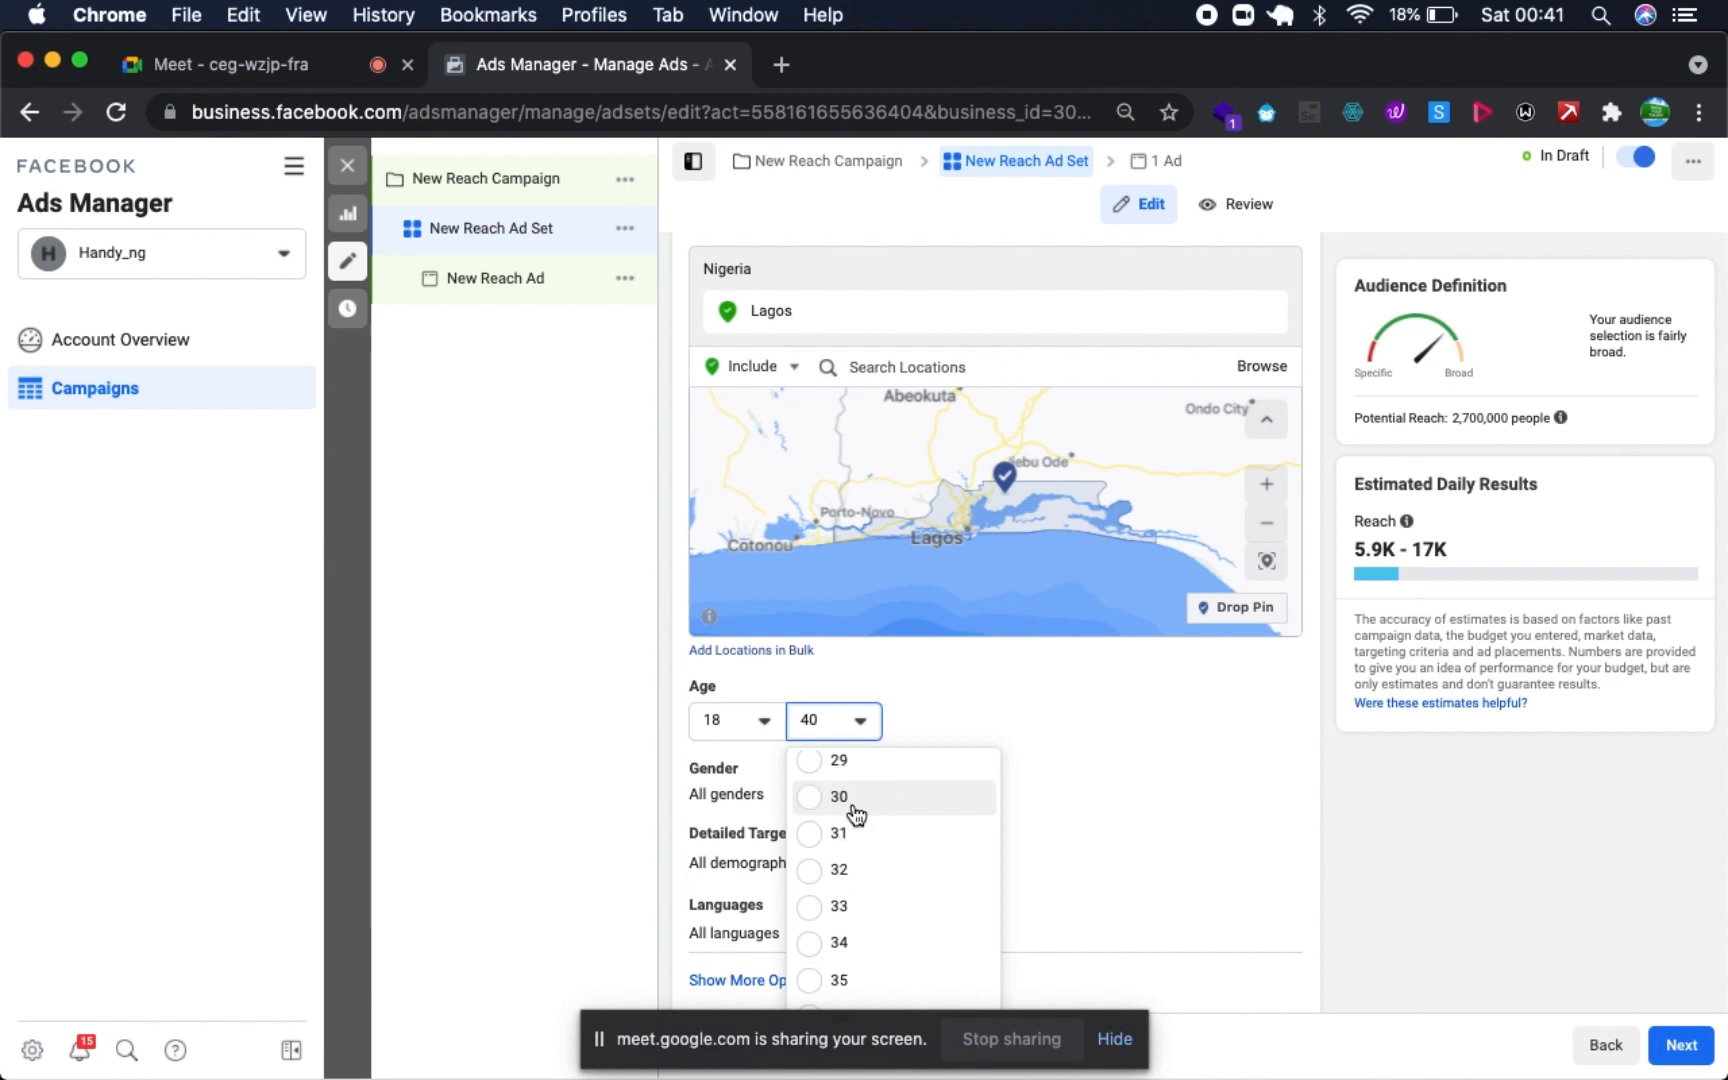
click(855, 800)
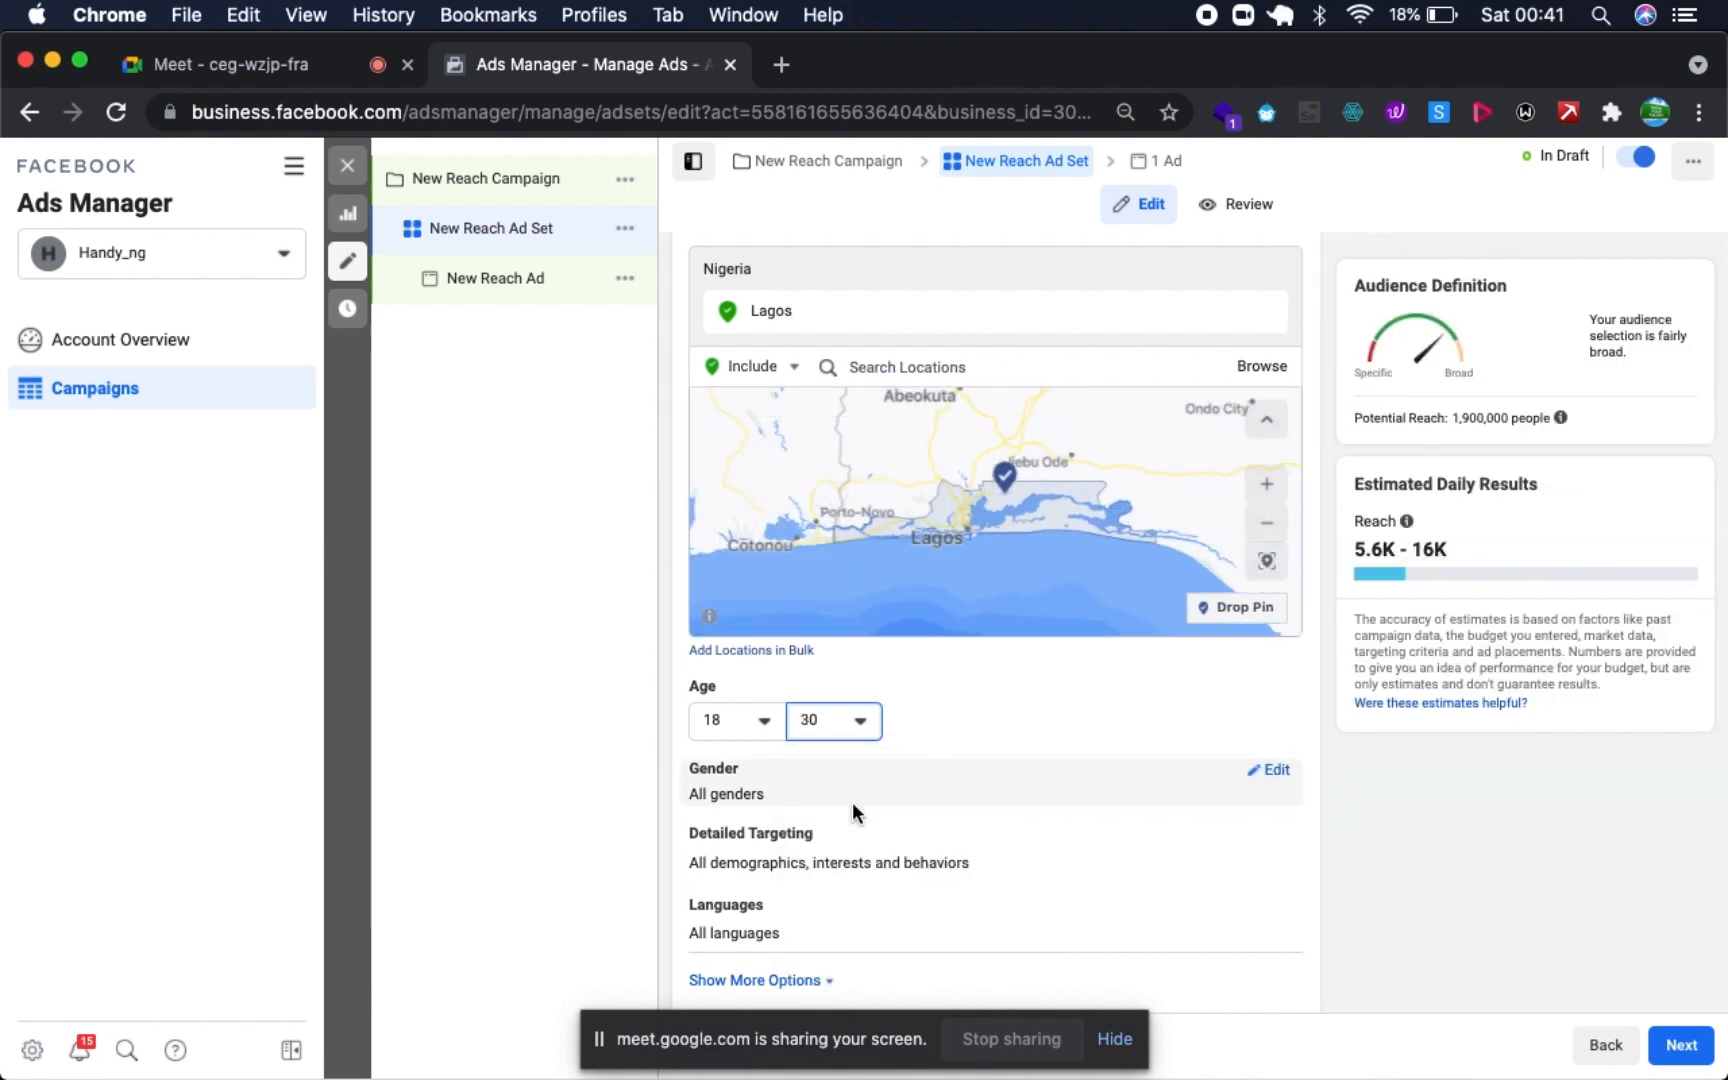
- Show the additional audience options and examine the available connection types for Pages, apps and events
scroll(830, 785, down, 2)
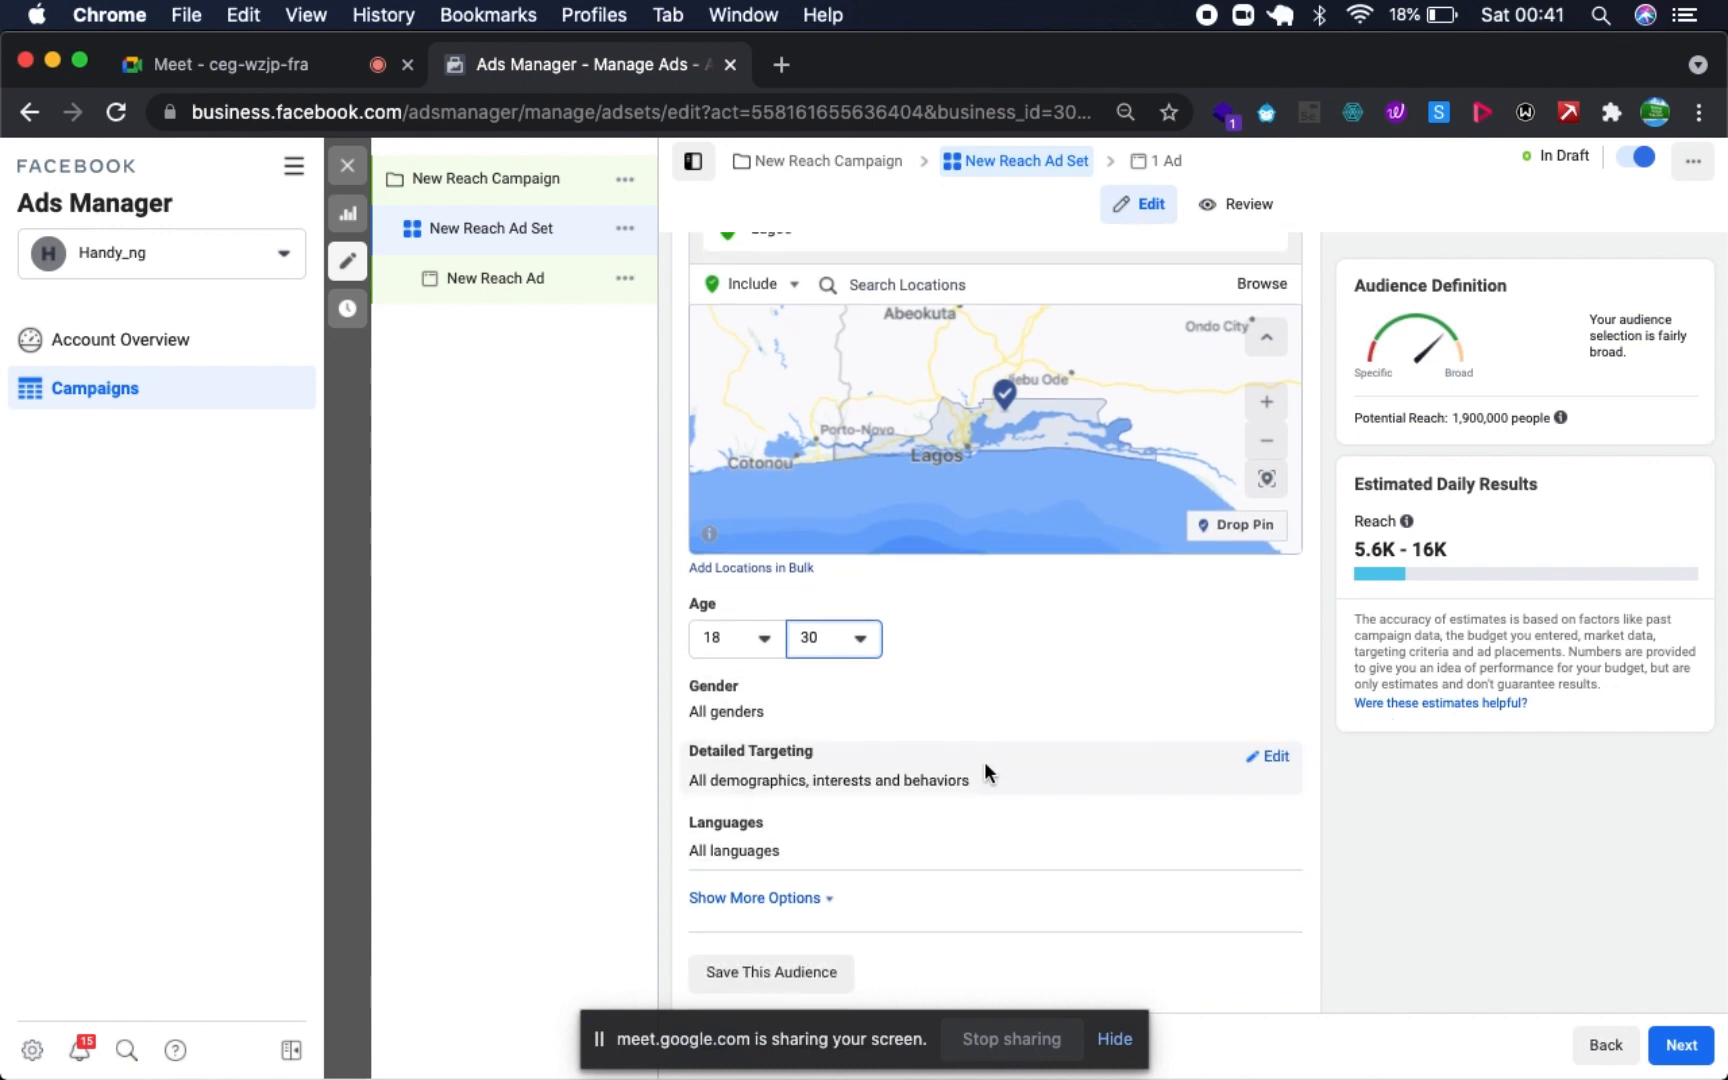
scroll(968, 790, down, 5)
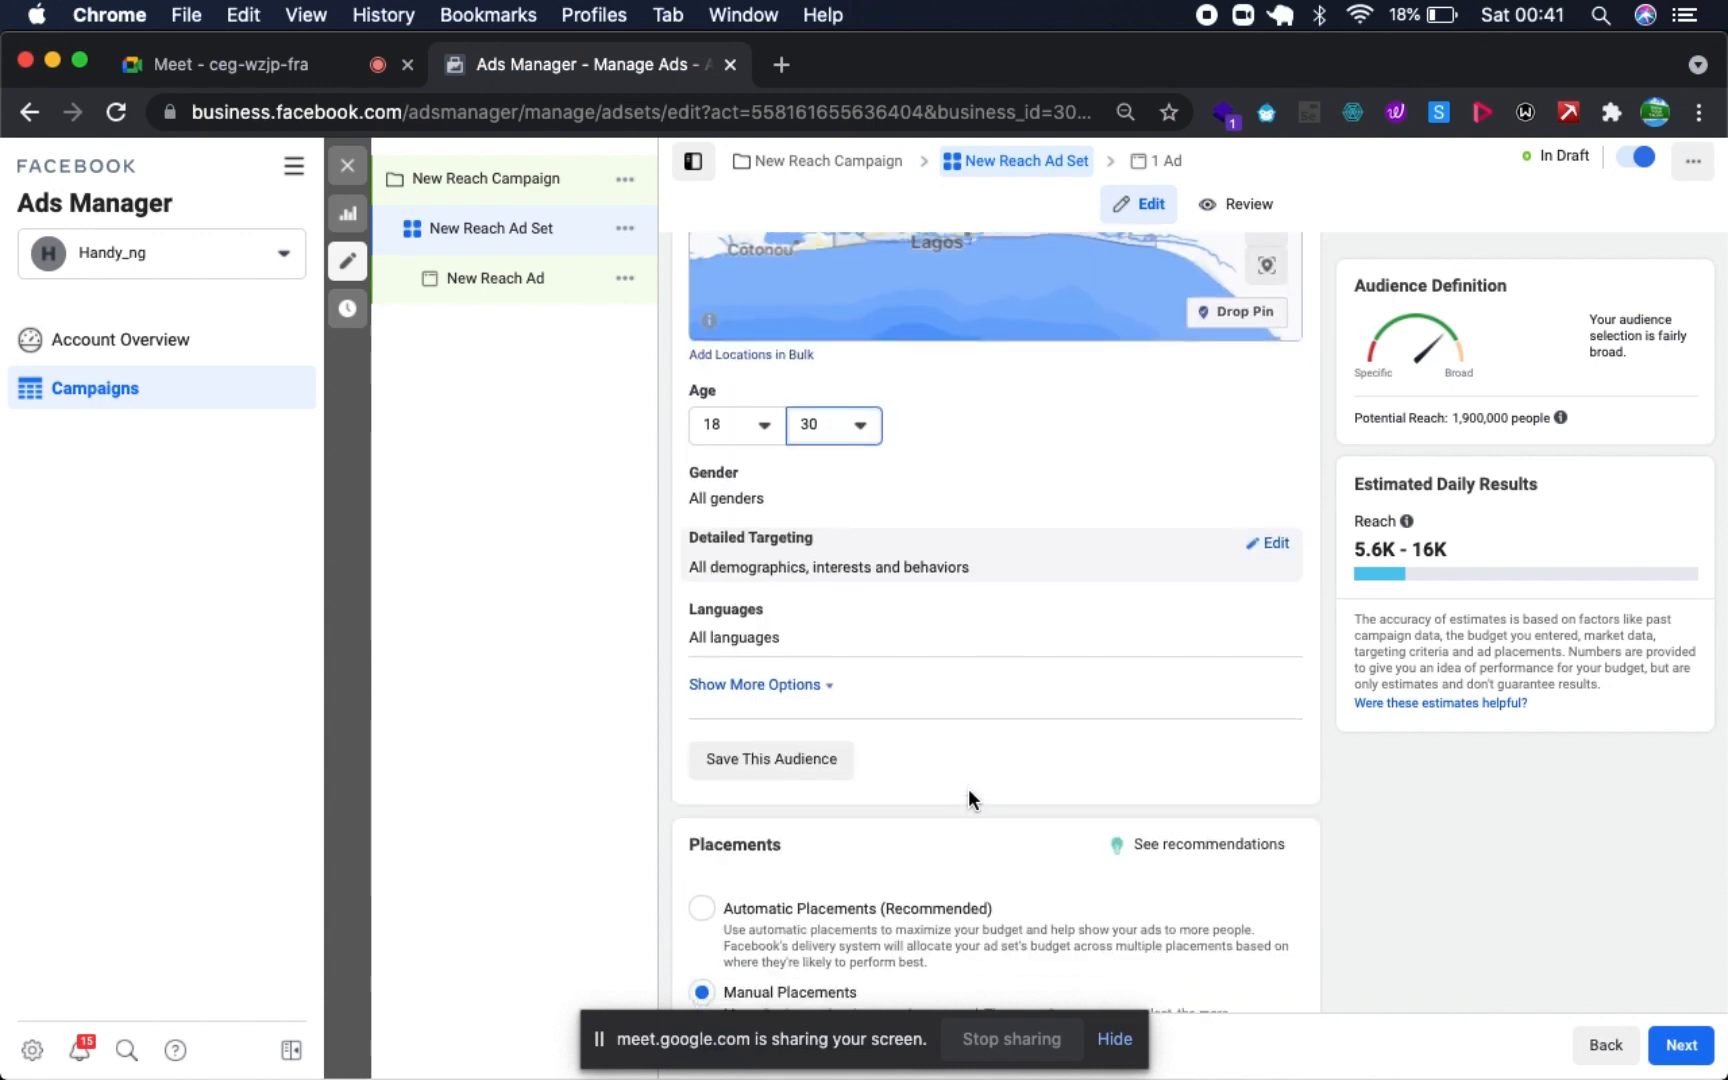
click(807, 686)
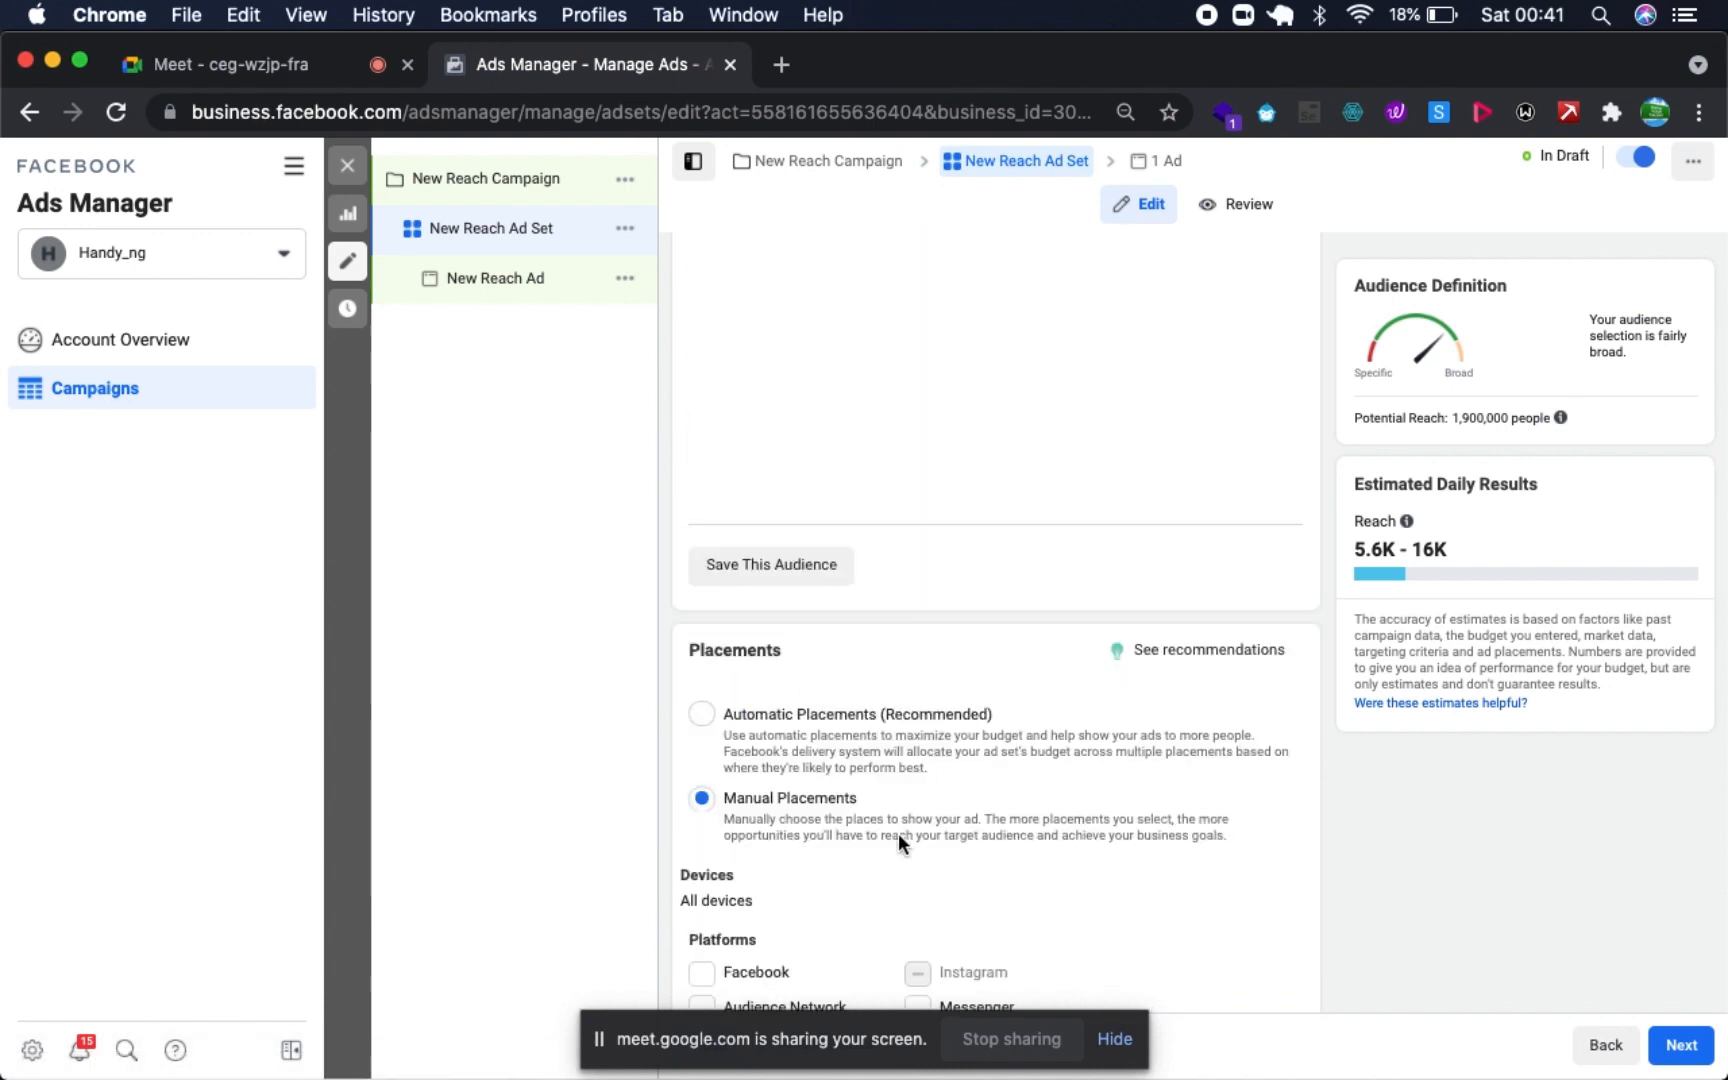
scroll(898, 833, up, 8)
scroll(821, 762, down, 2)
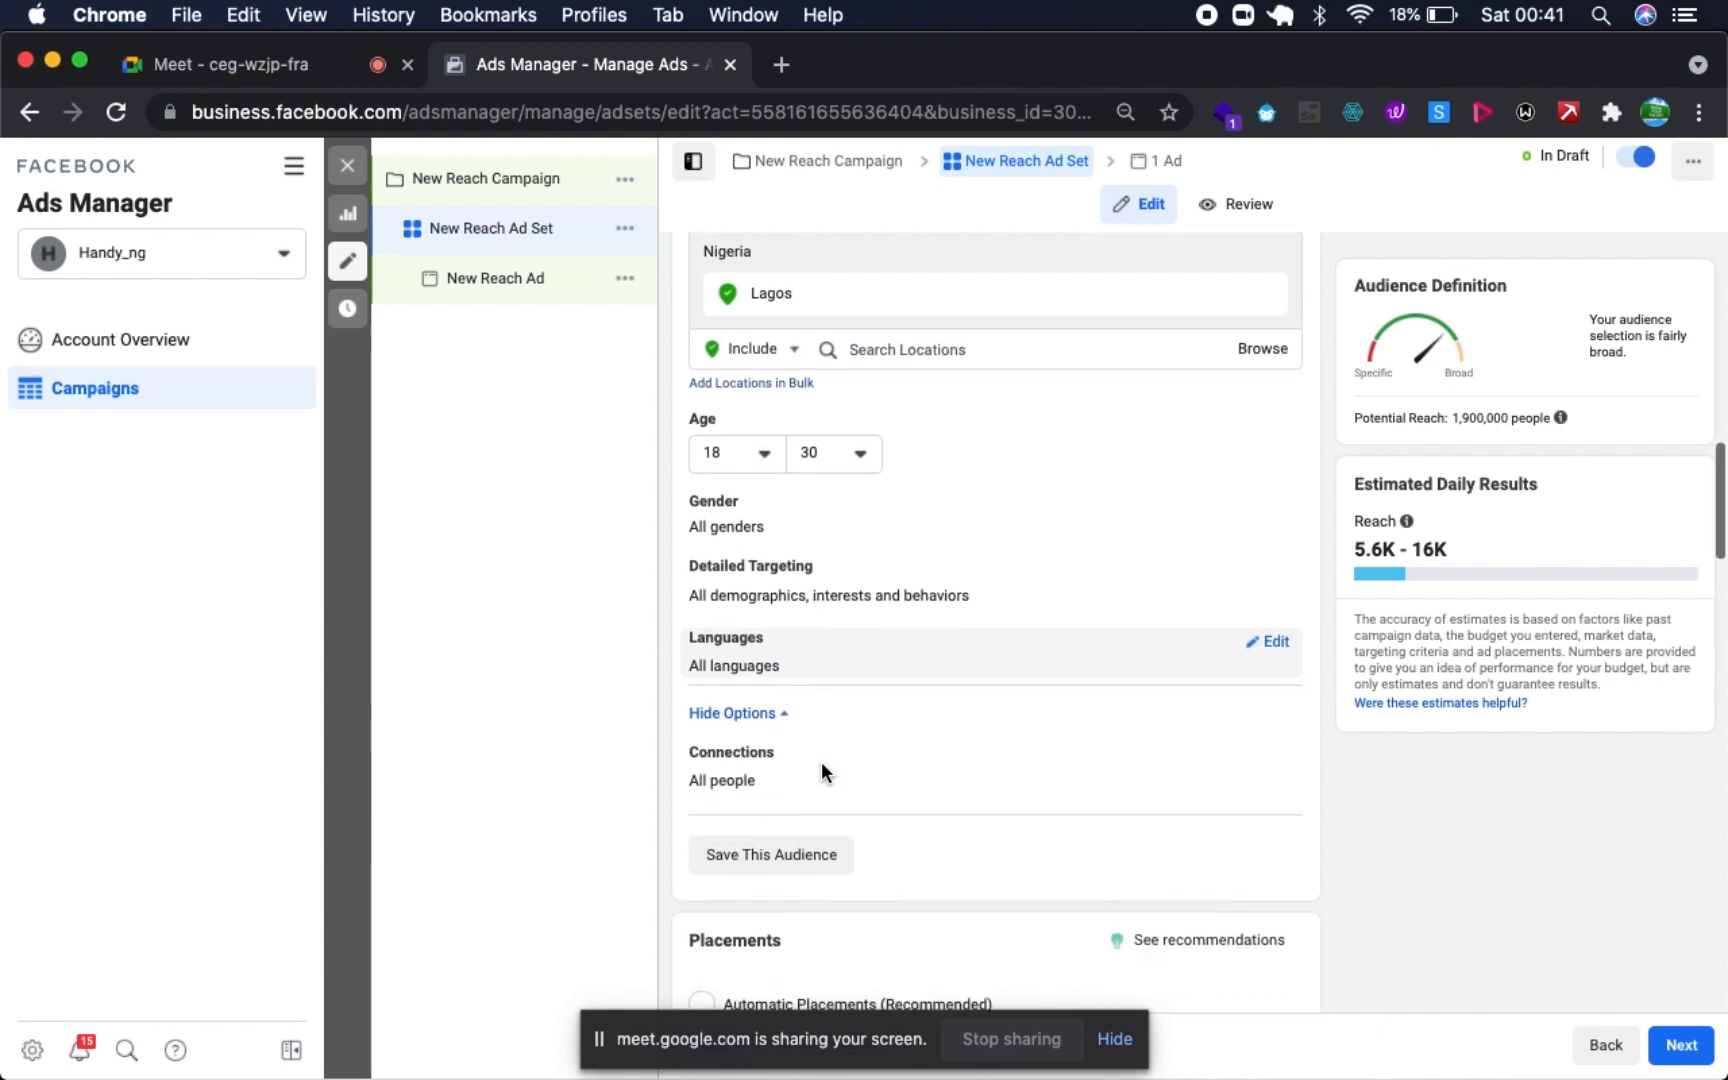
click(1270, 755)
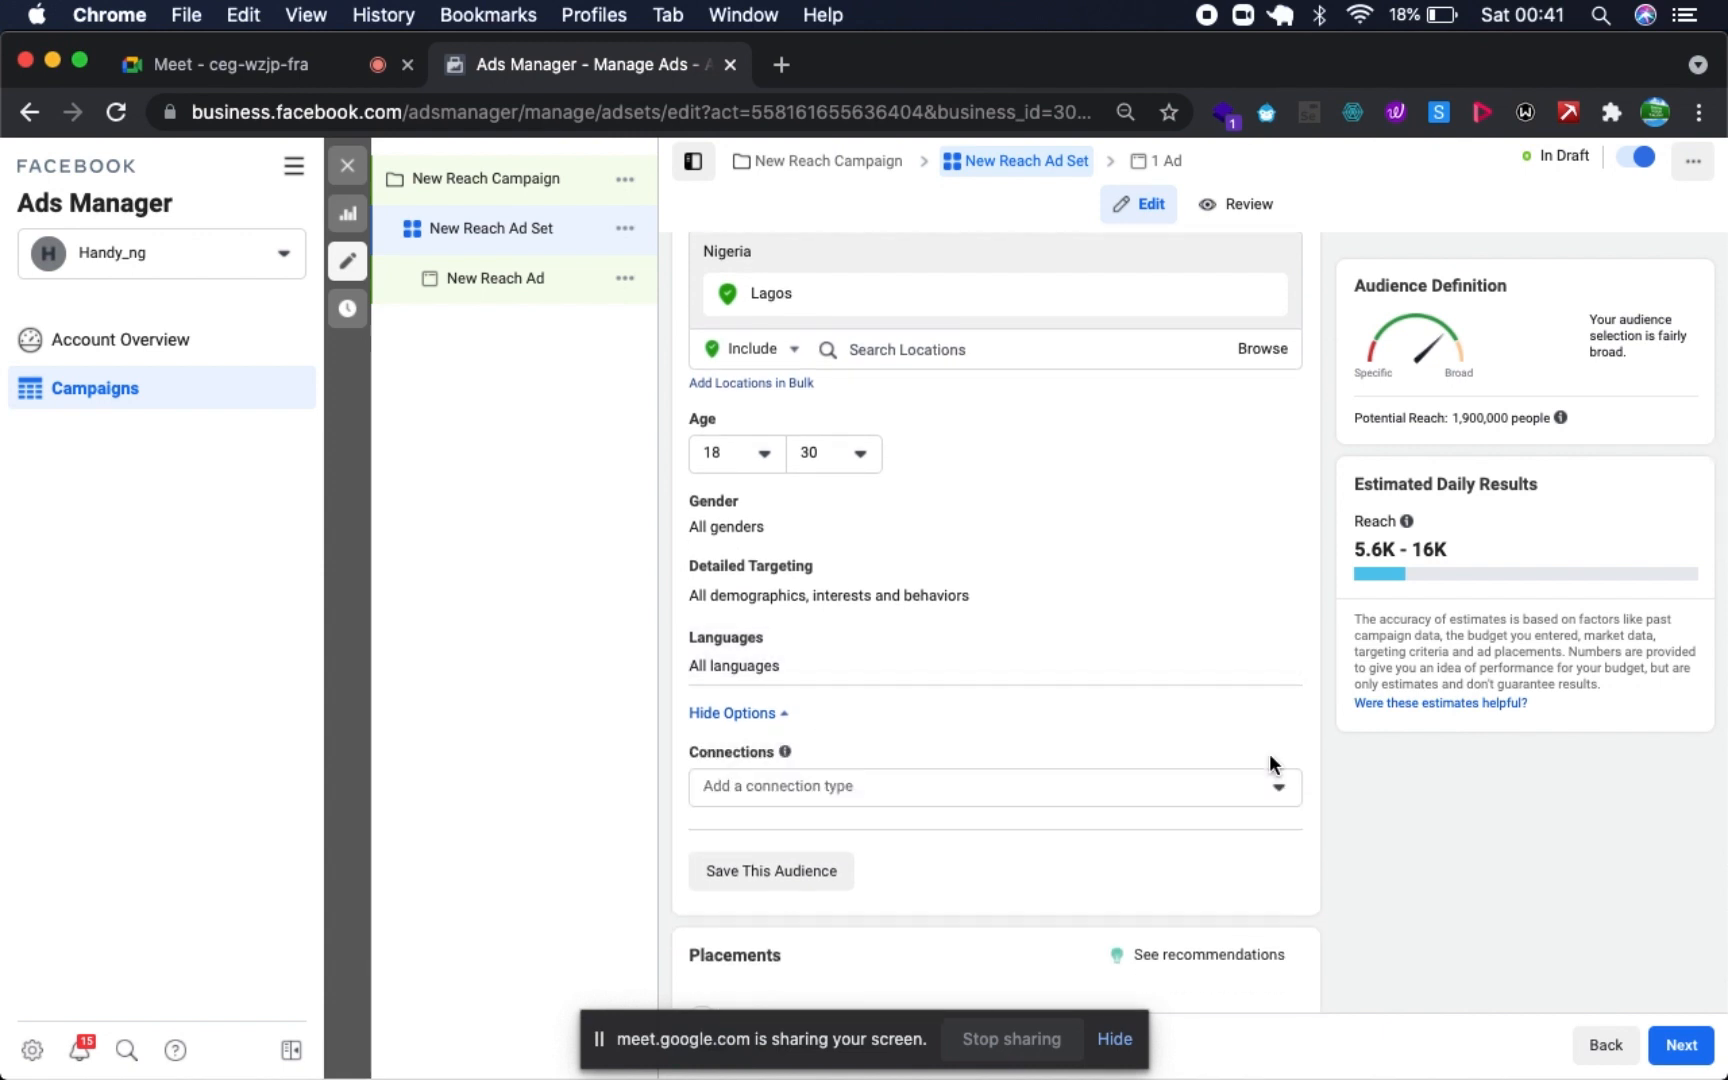
click(805, 782)
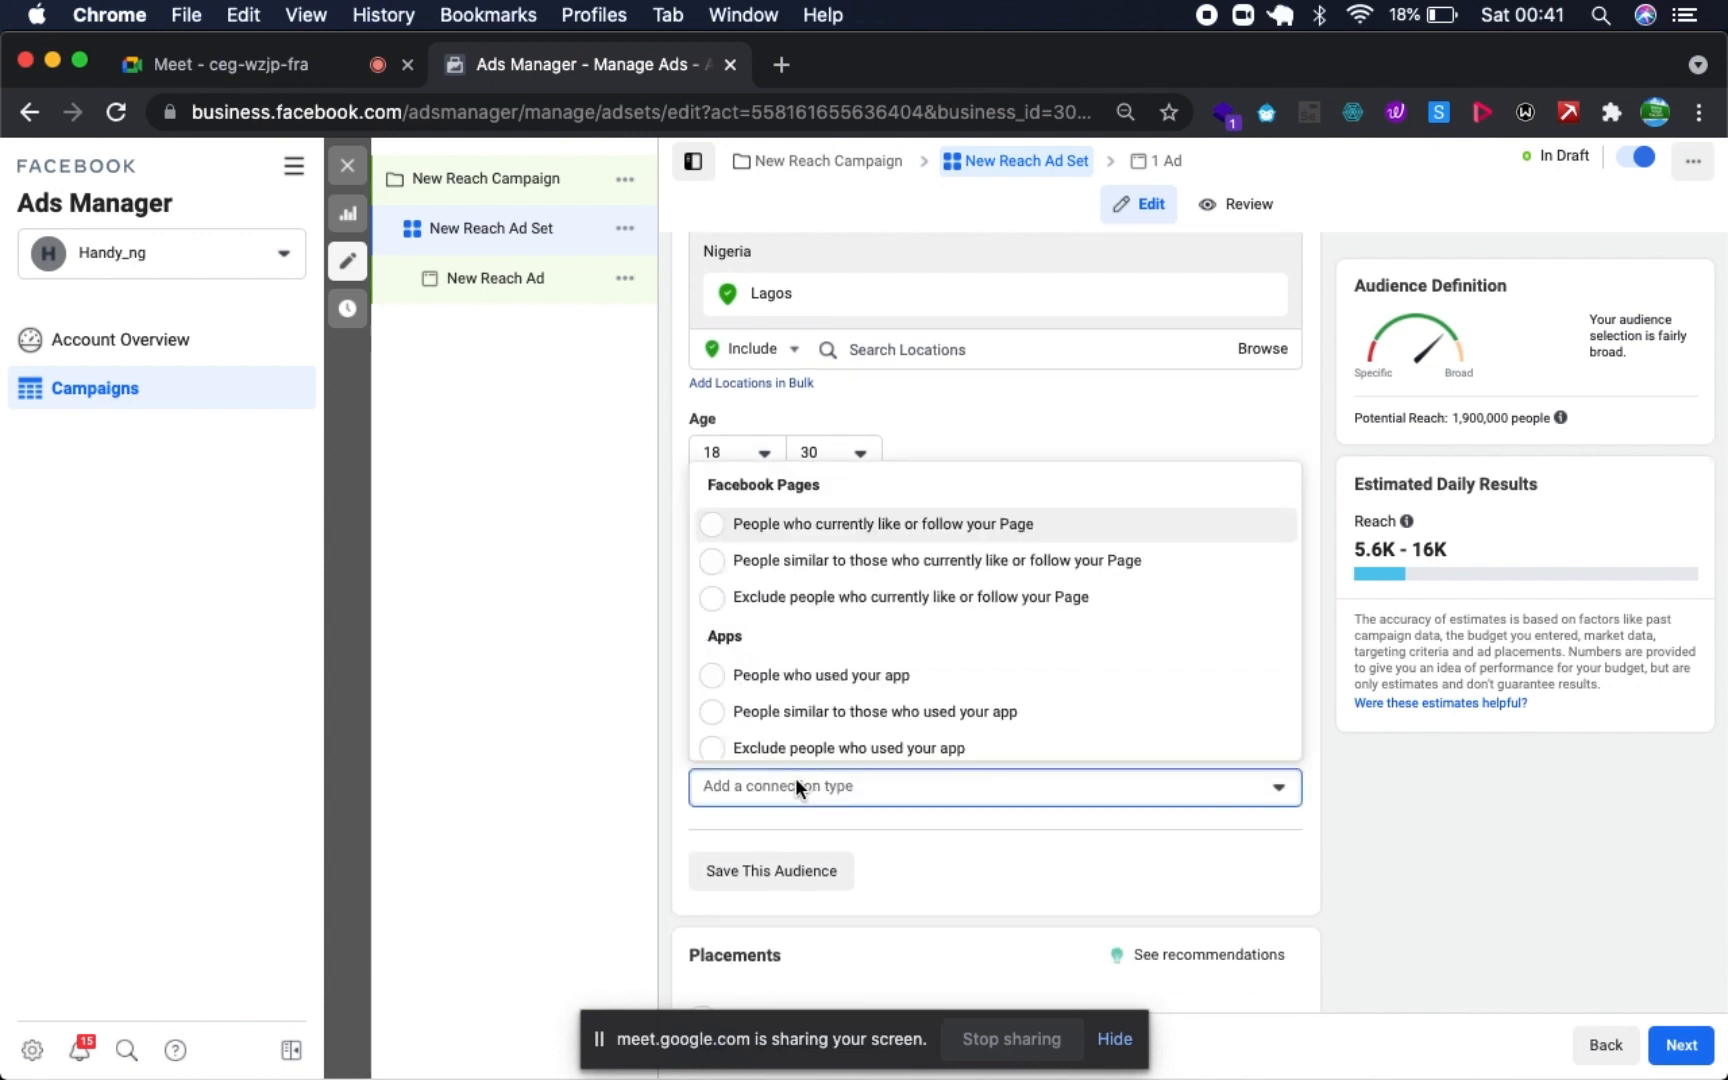
scroll(873, 555, down, 2)
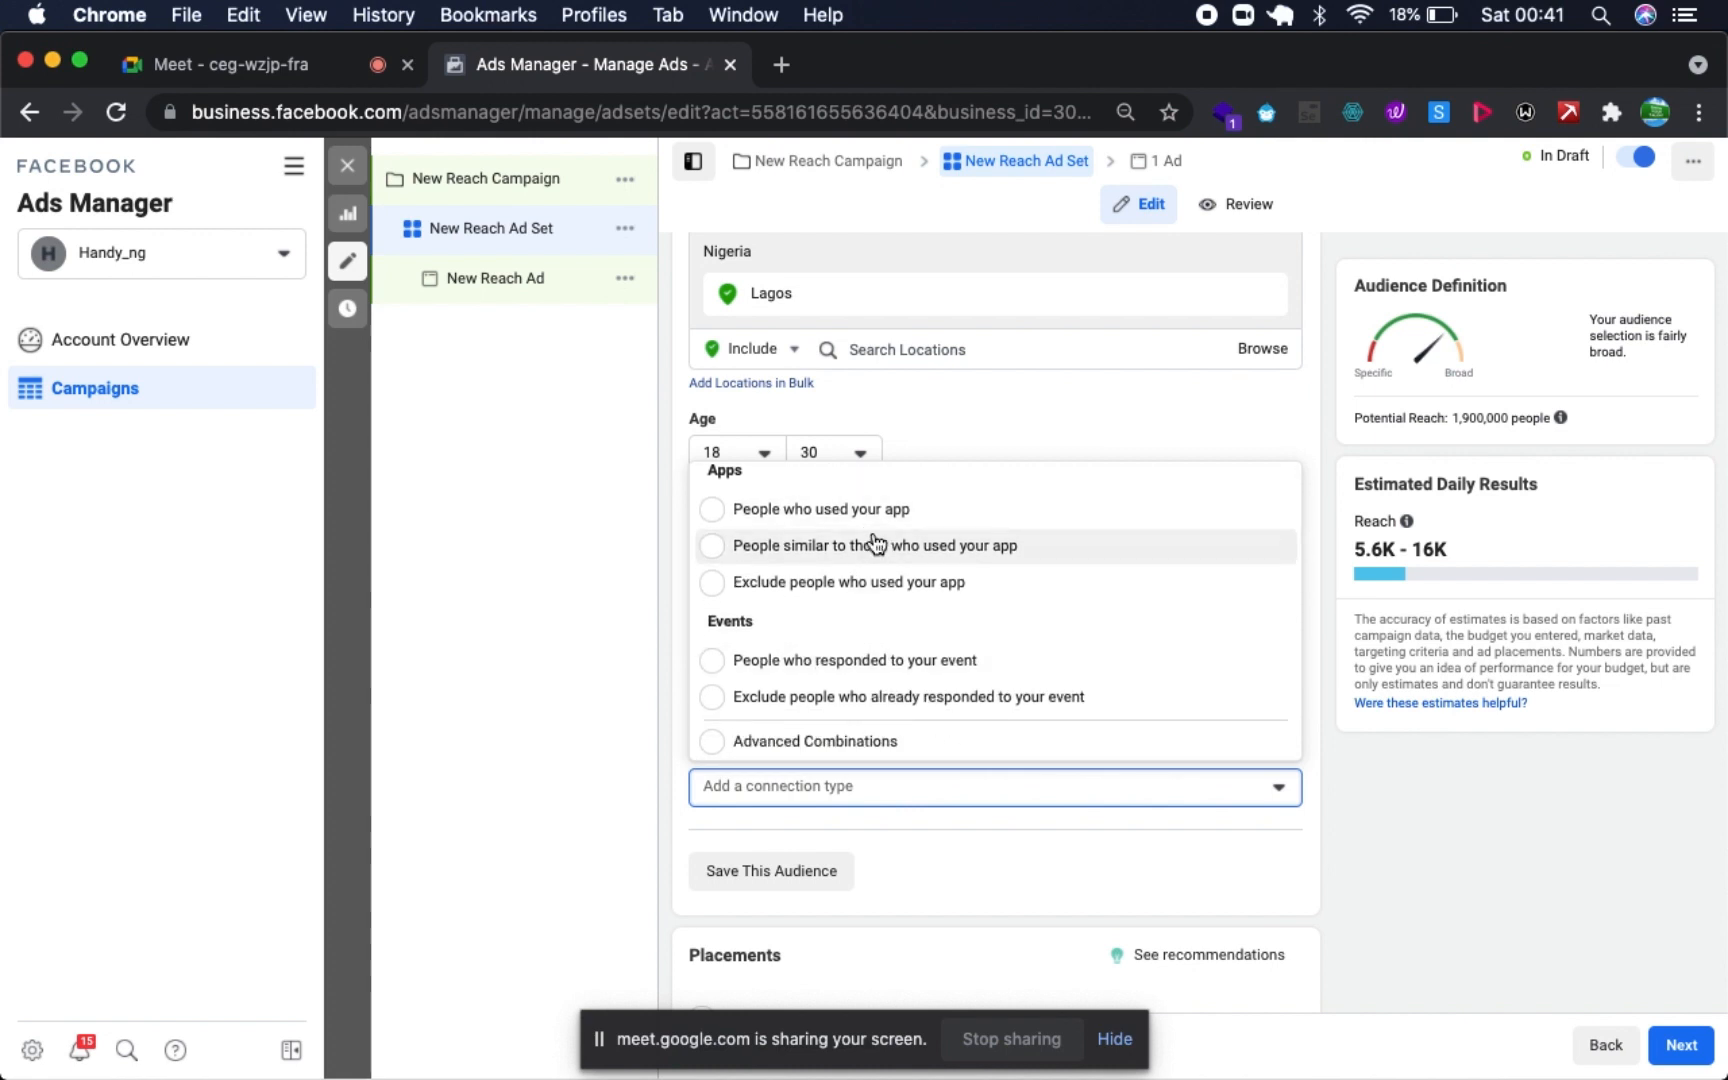
click(548, 680)
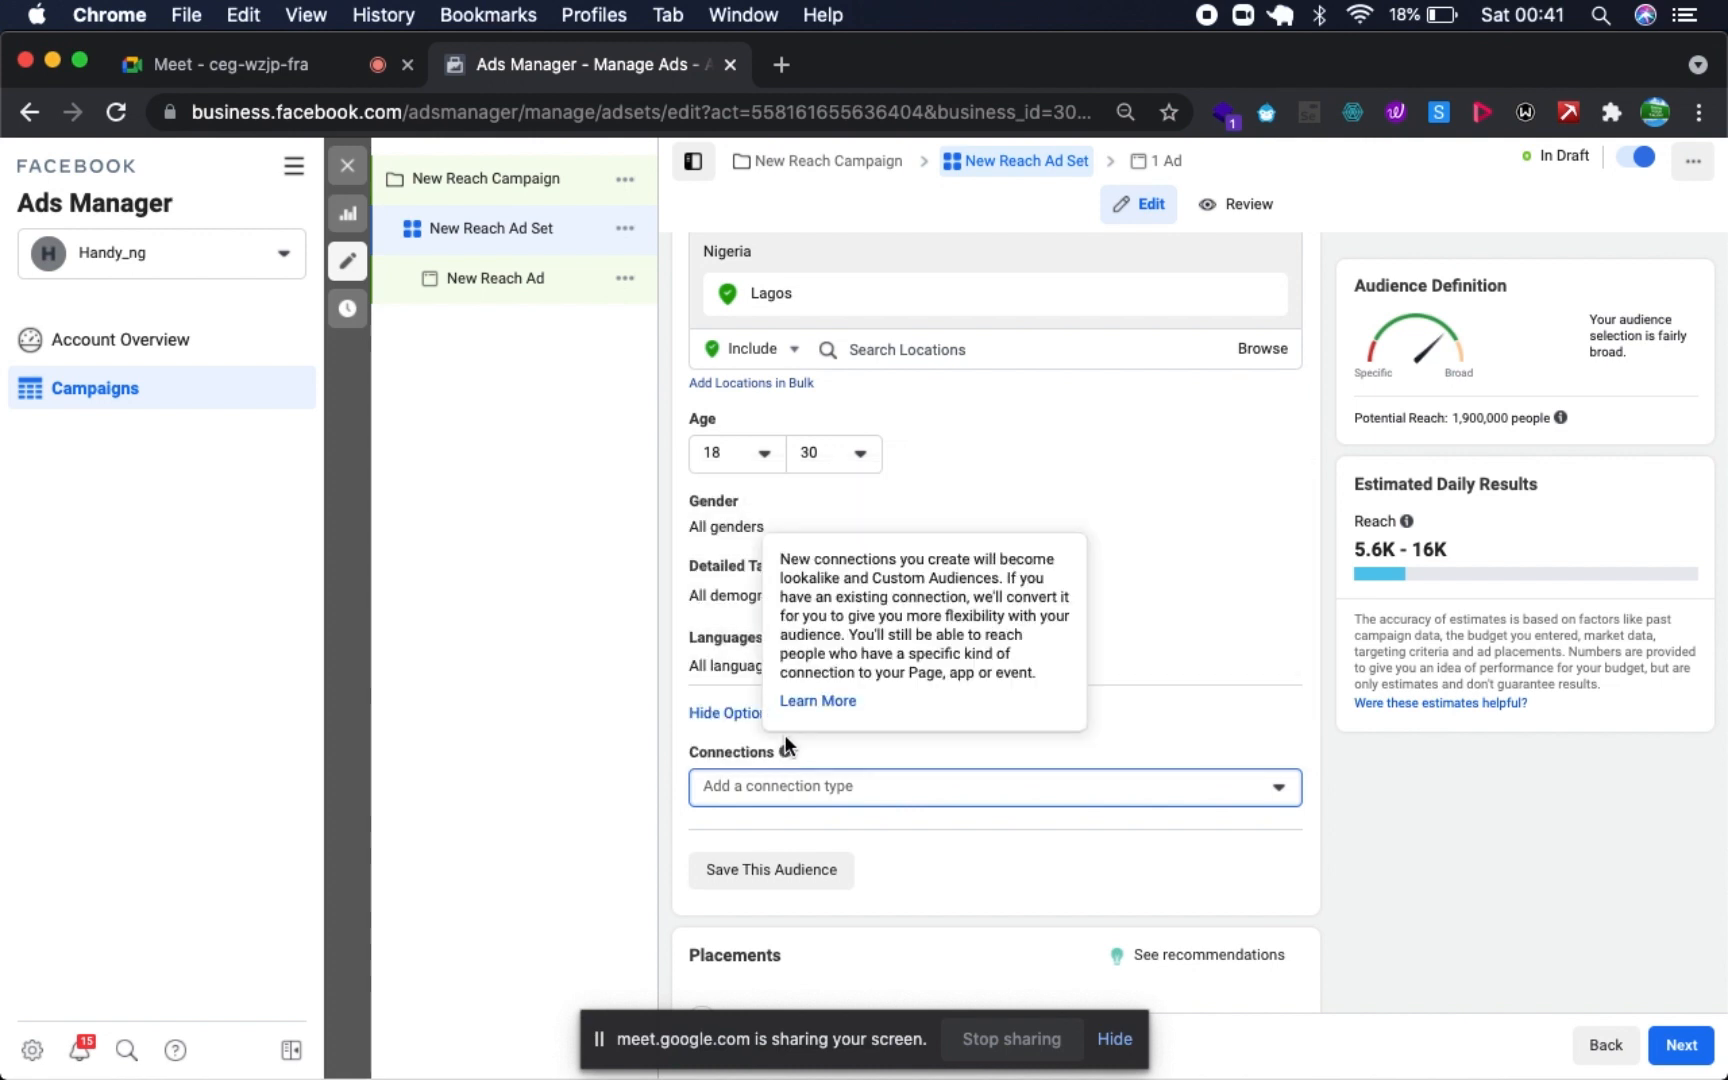
- Read the Connections explanation, review the connection types once more and collapse the additional options without choosing any
mouse_move(788, 757)
click(1078, 800)
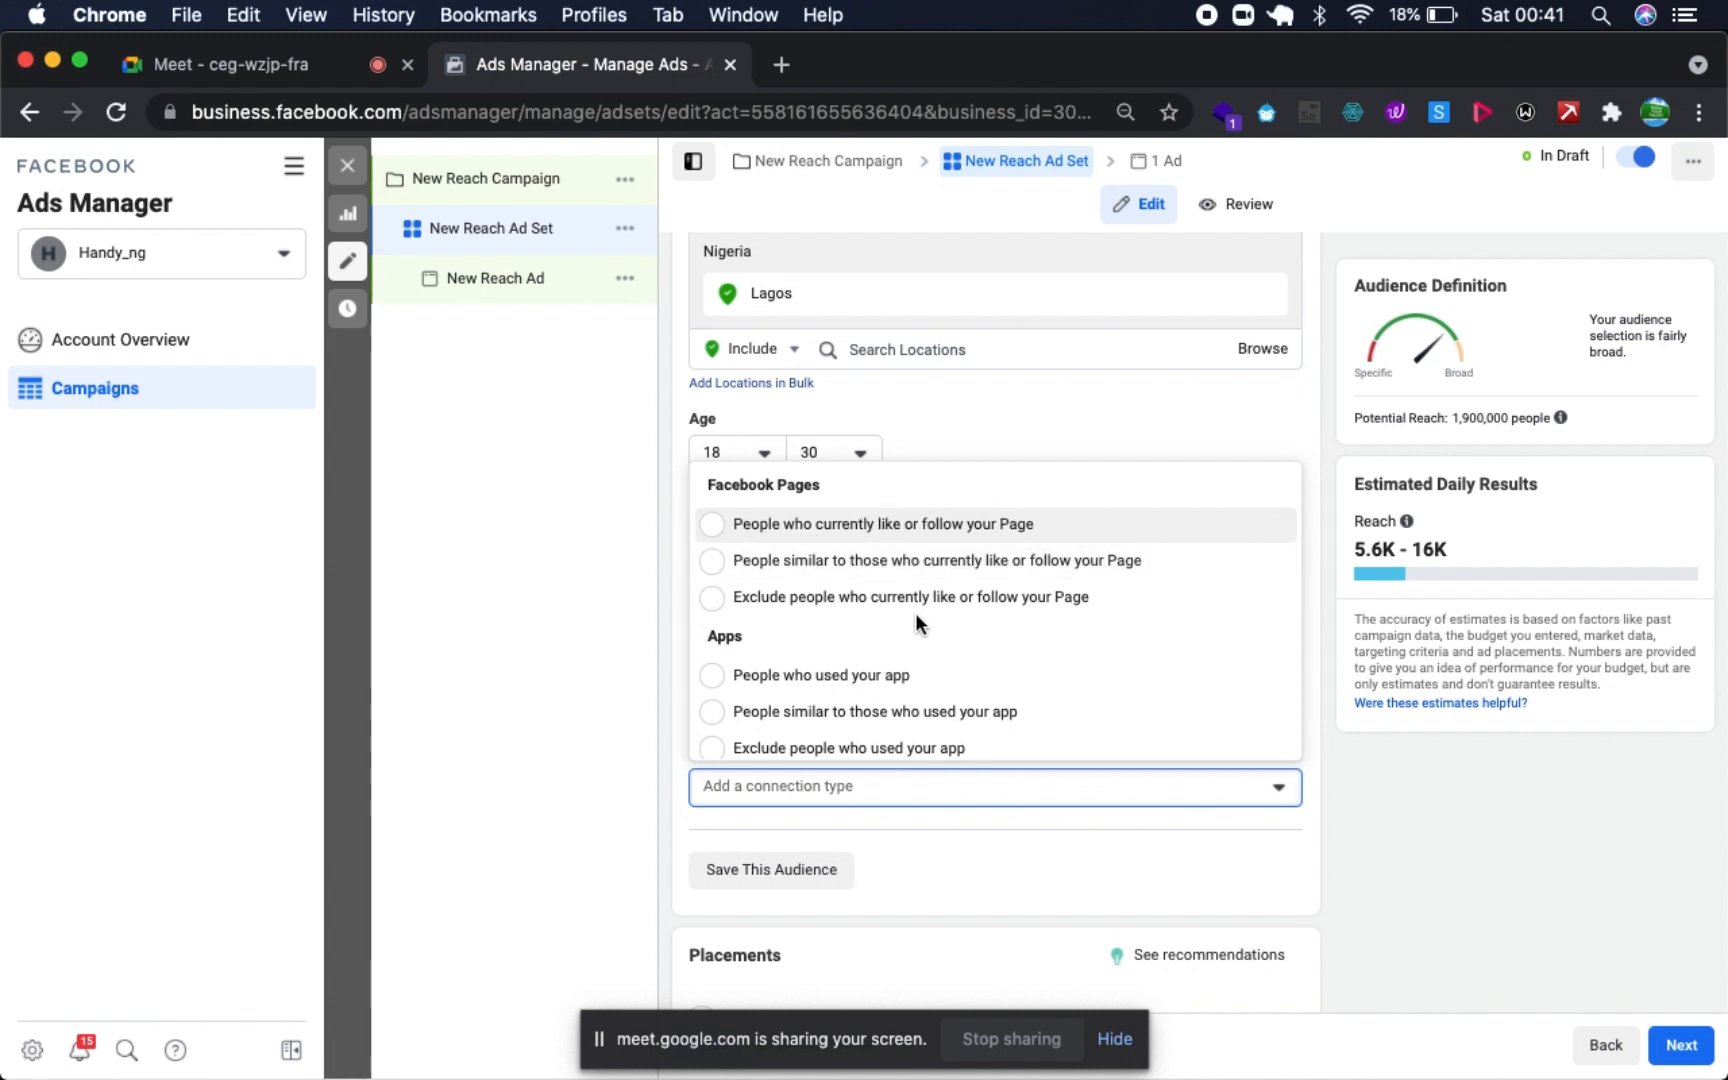
scroll(950, 710, down, 2)
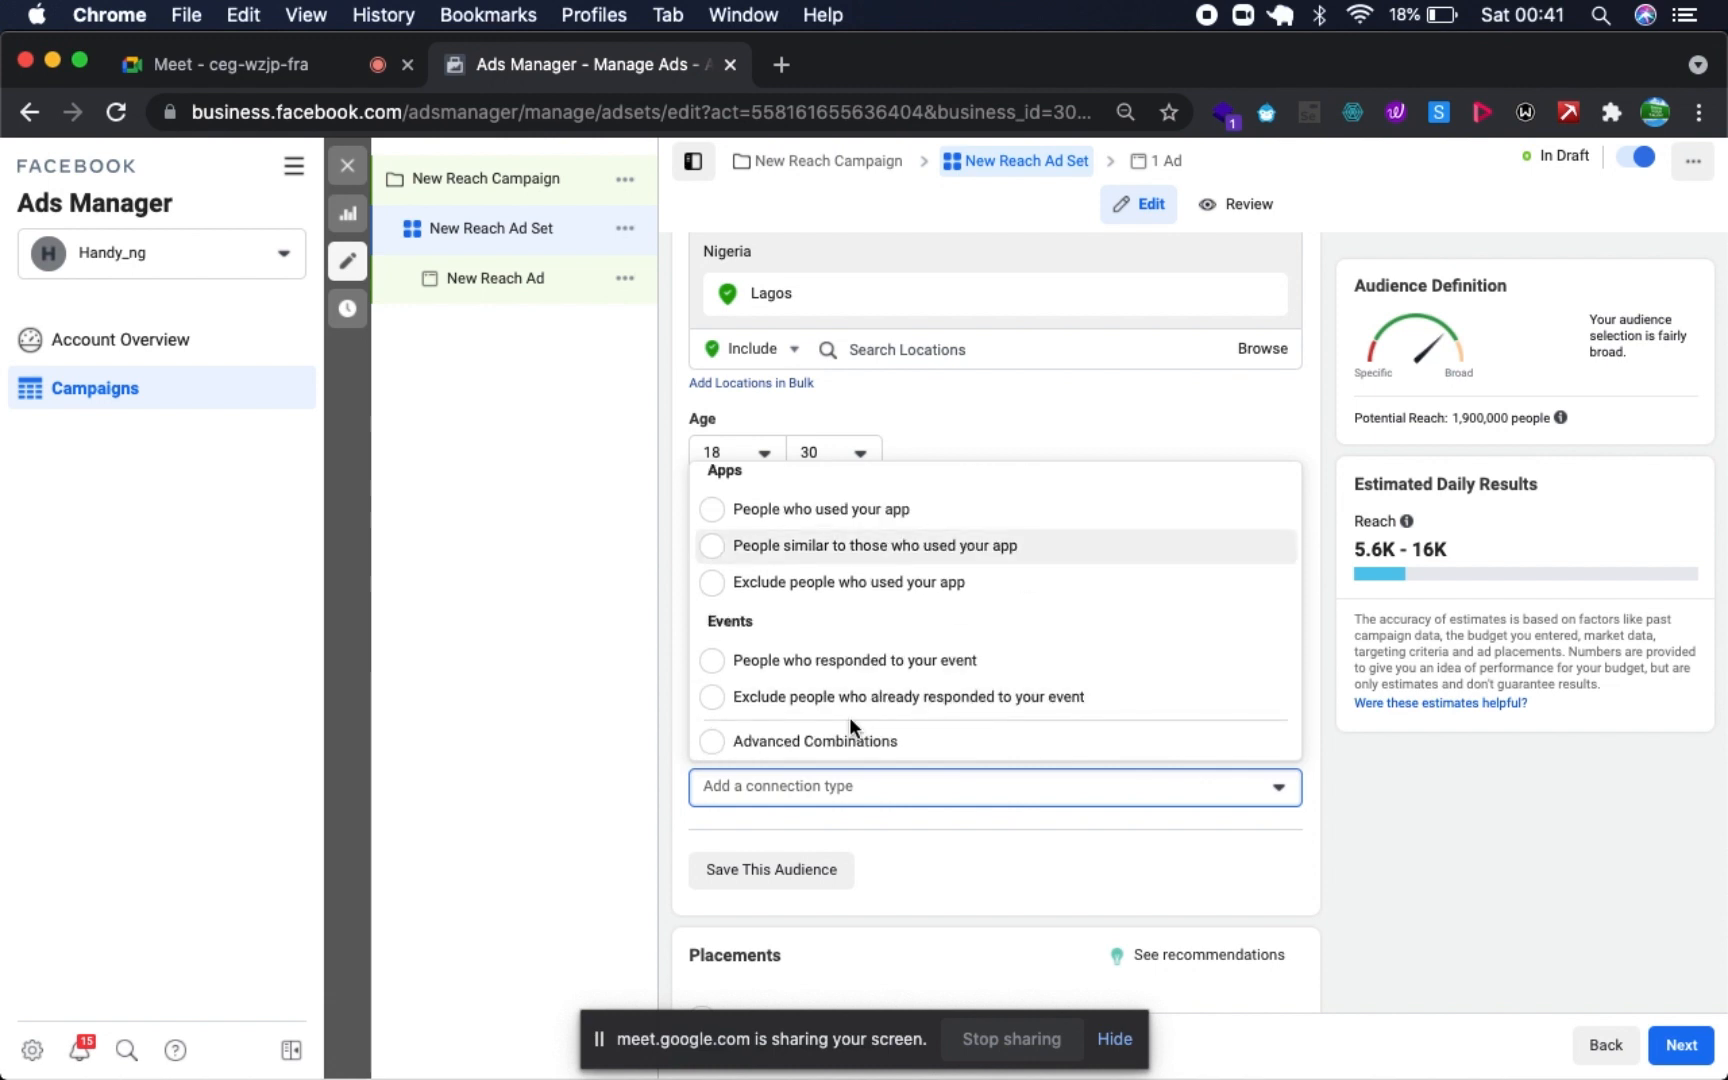
scroll(926, 605, up, 2)
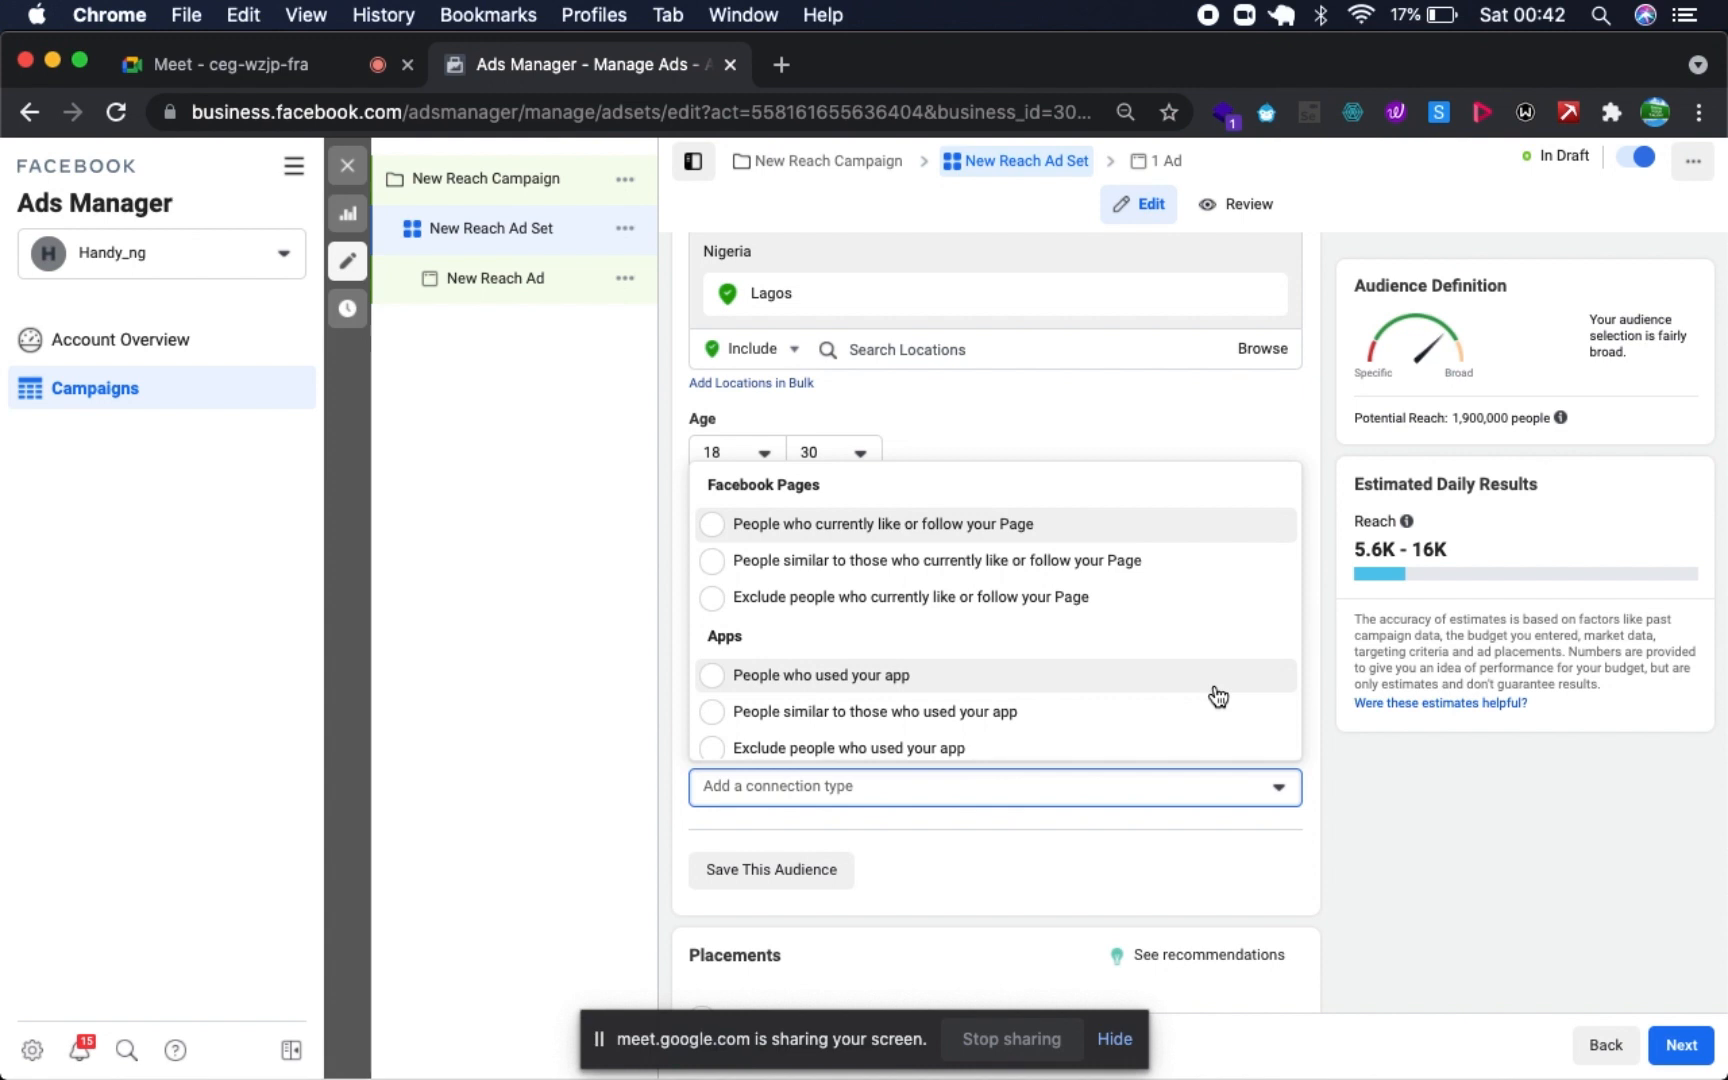
click(963, 402)
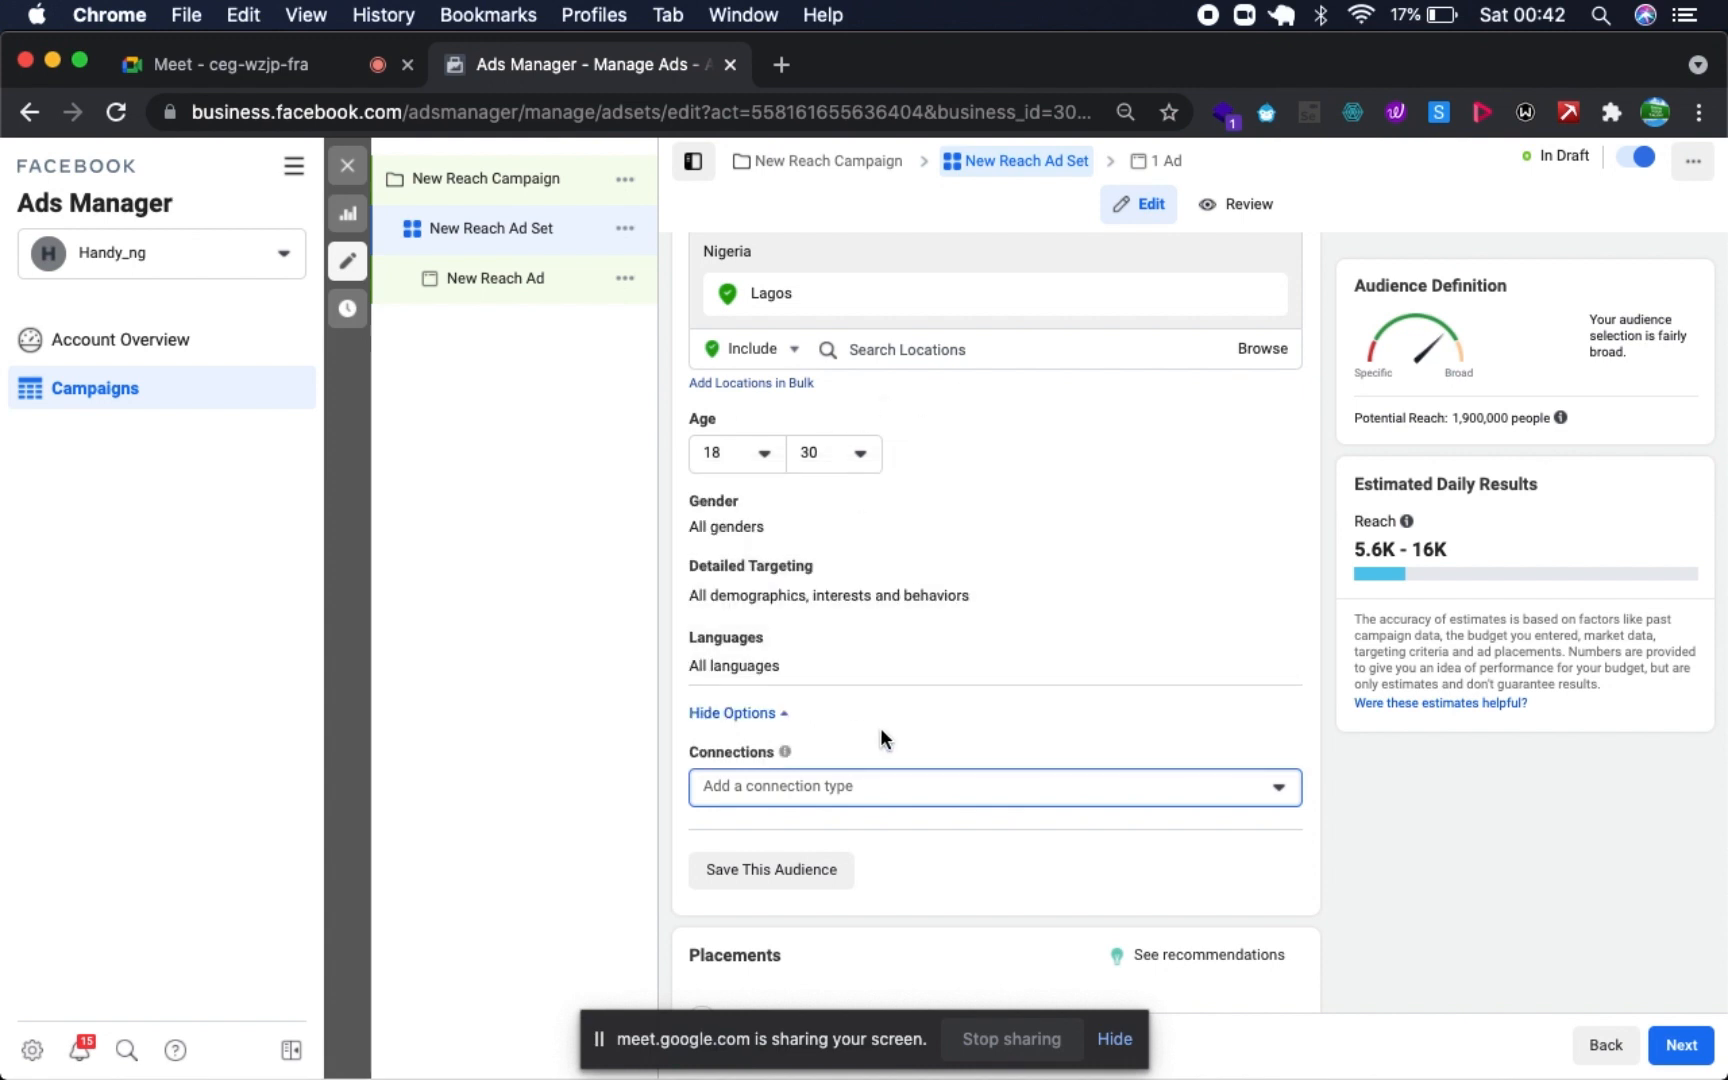
click(780, 716)
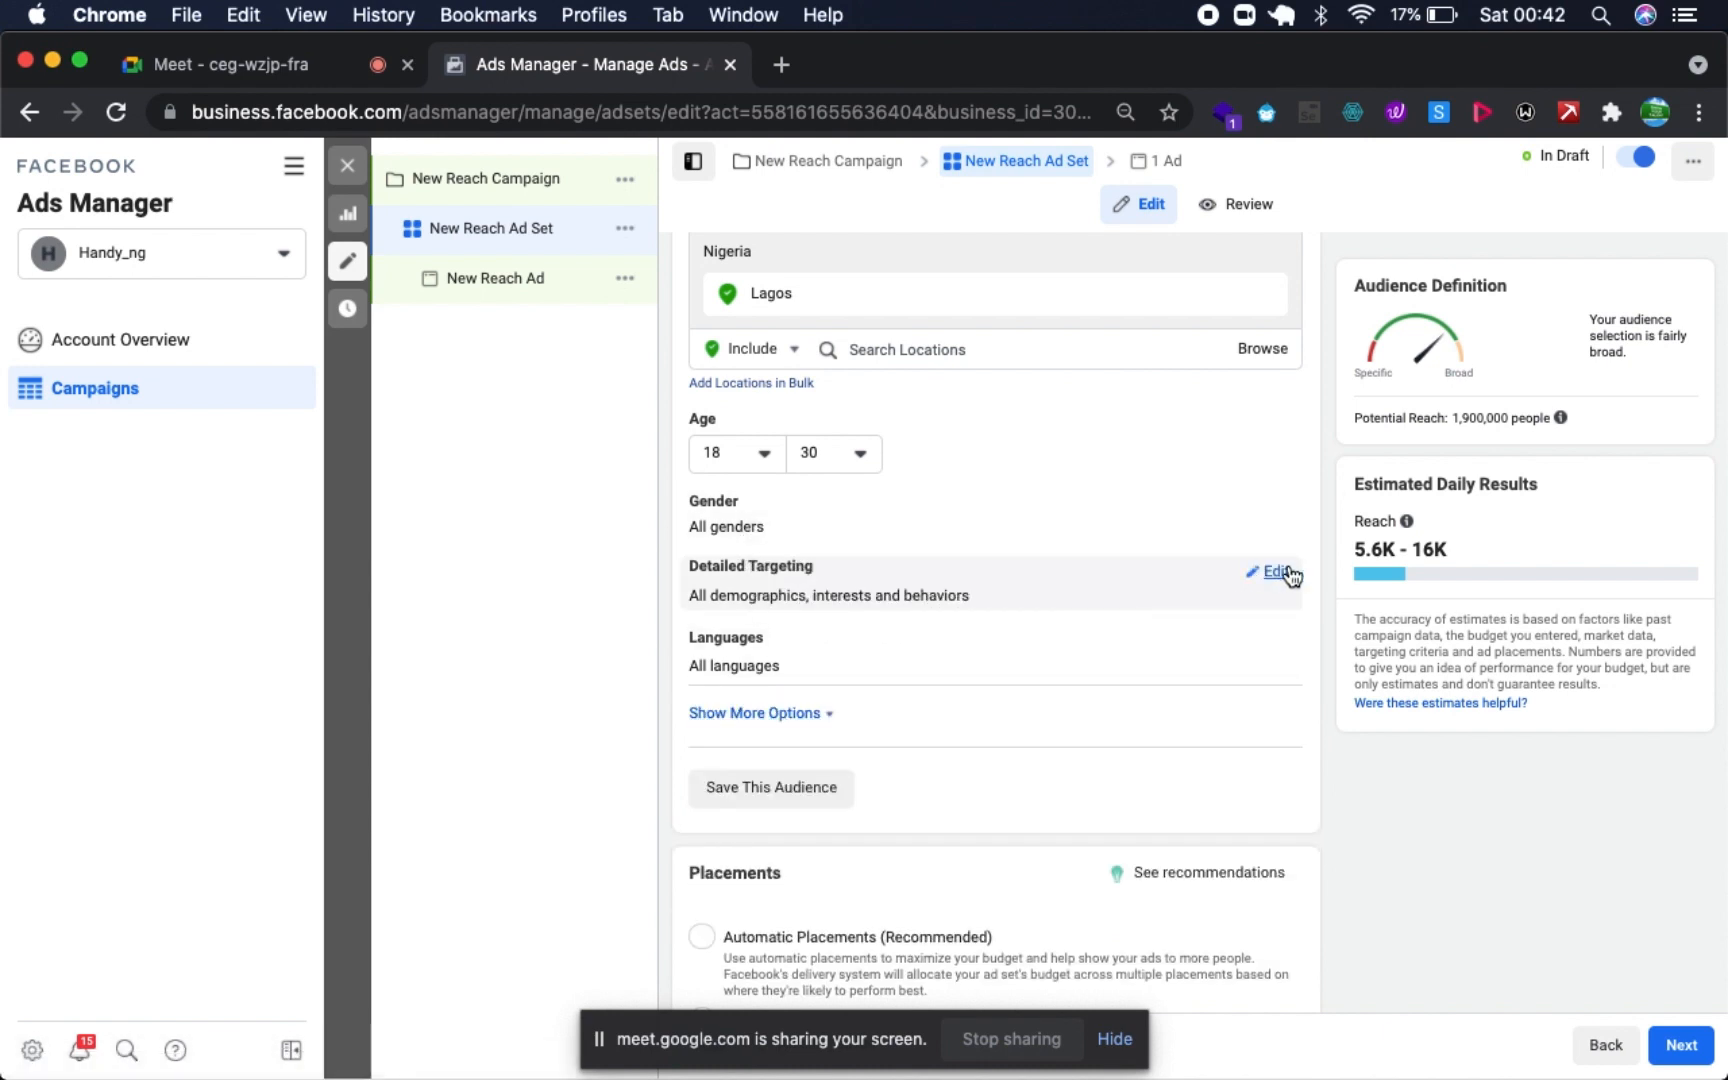
- Search the detailed targeting for "fashion" and add the interest Shopping and fashion
click(1275, 572)
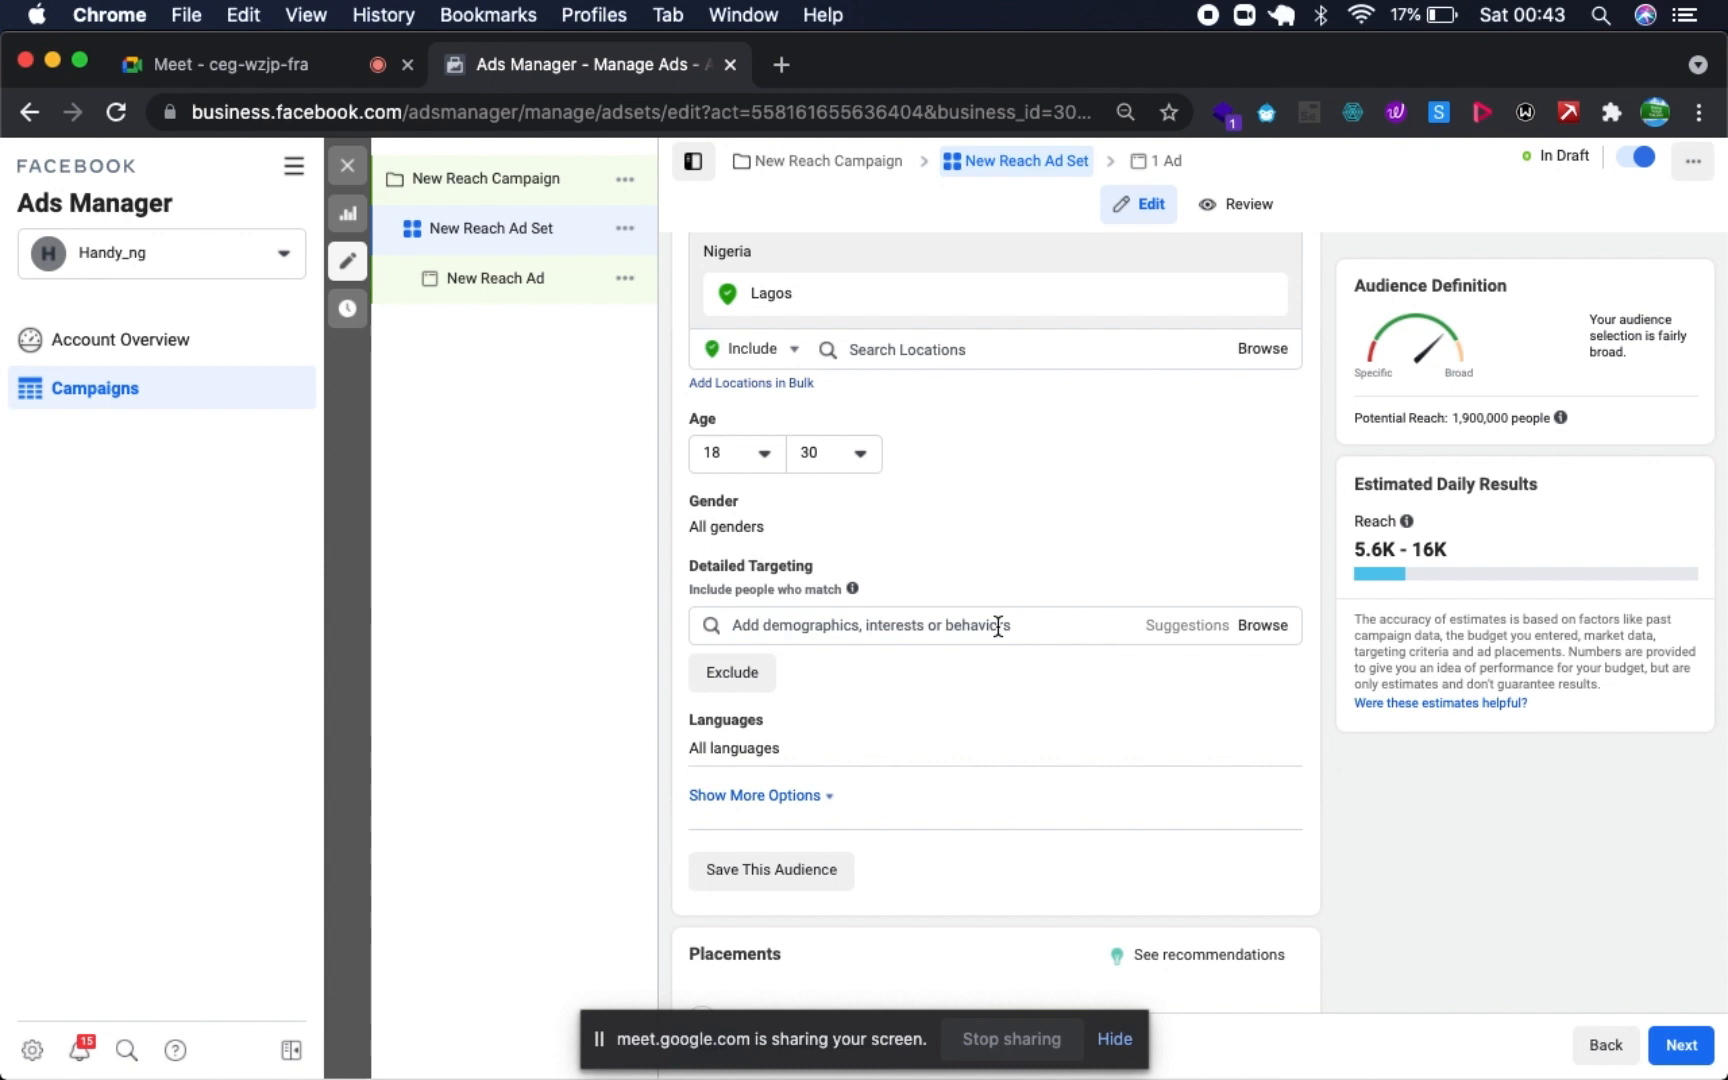
click(998, 626)
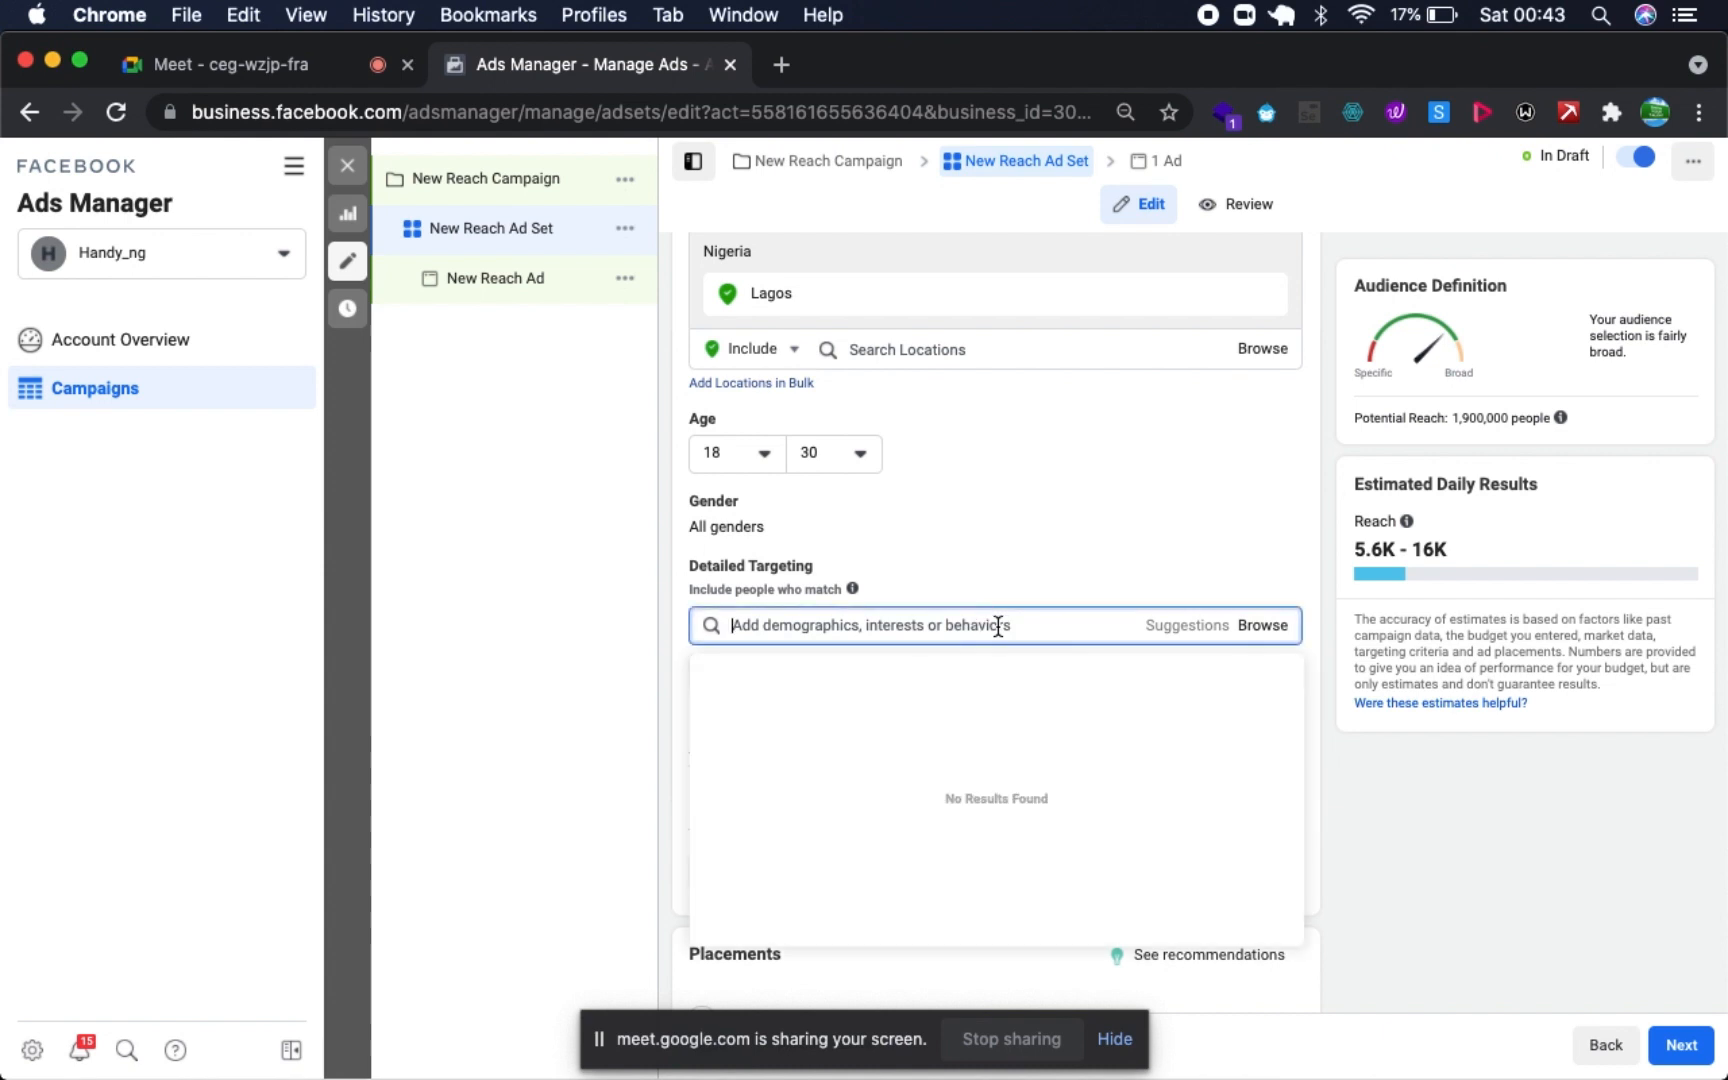
text(fas)
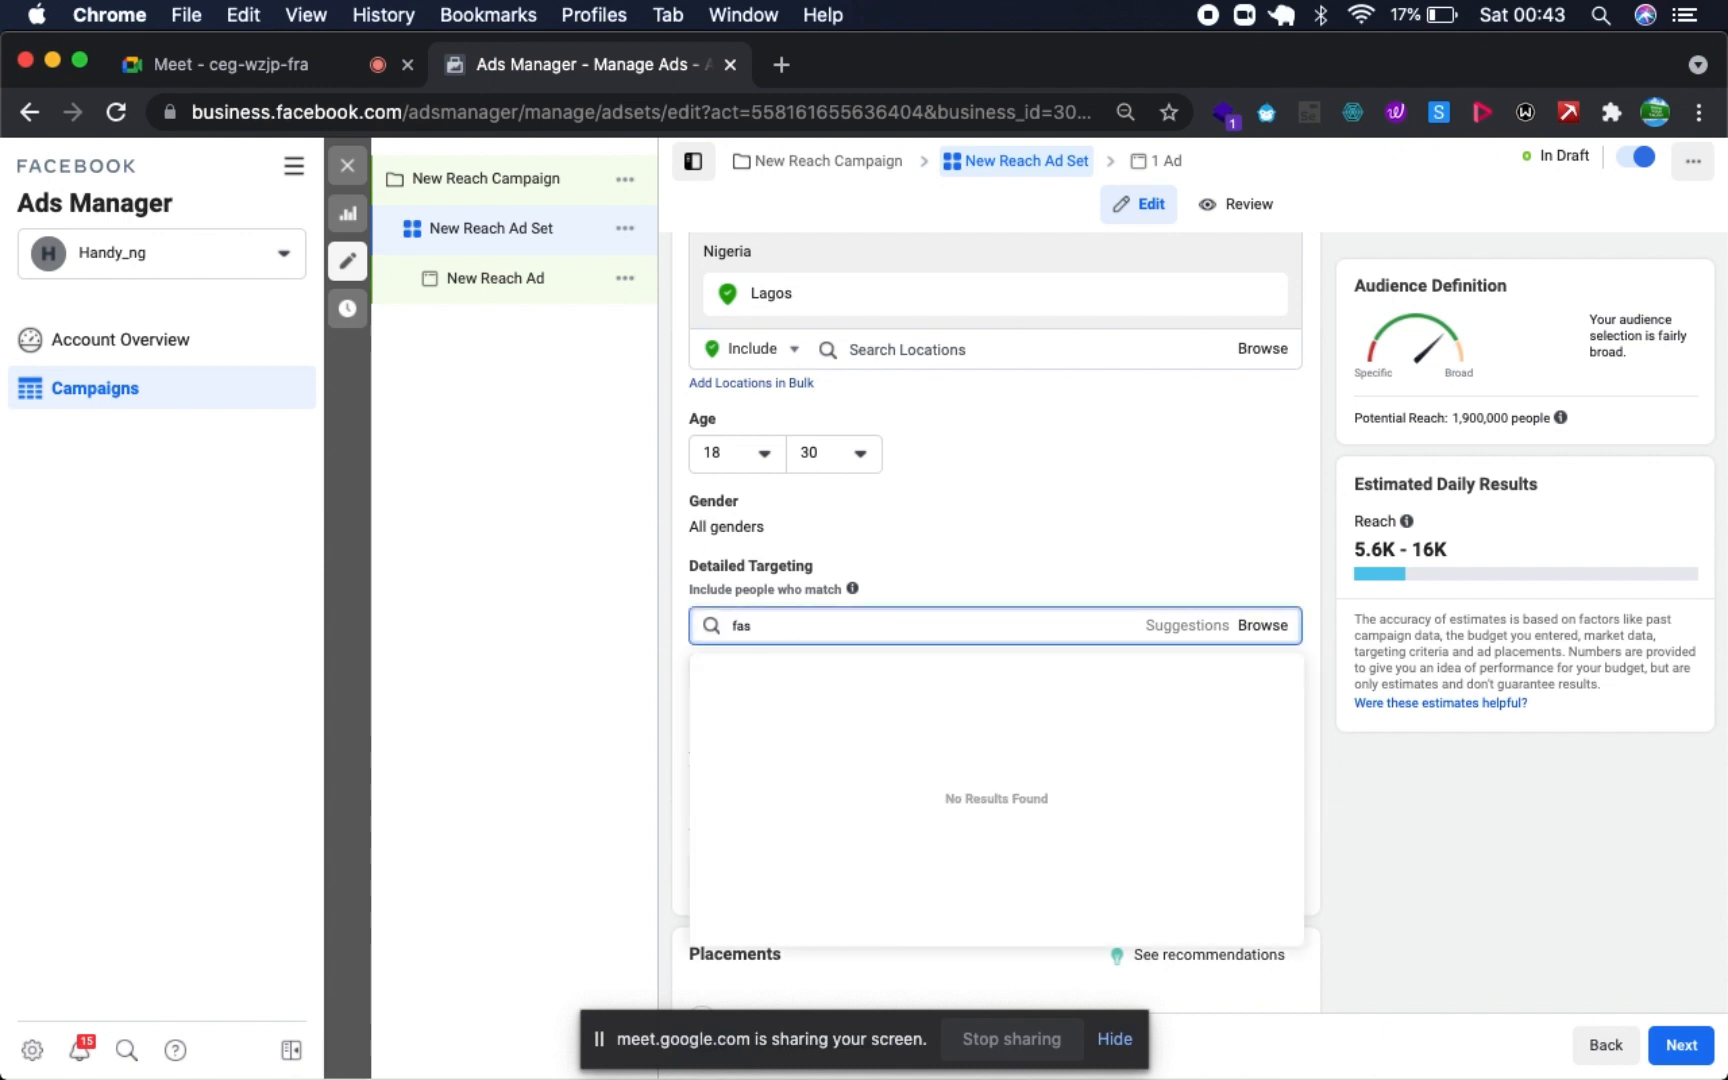
text(hion)
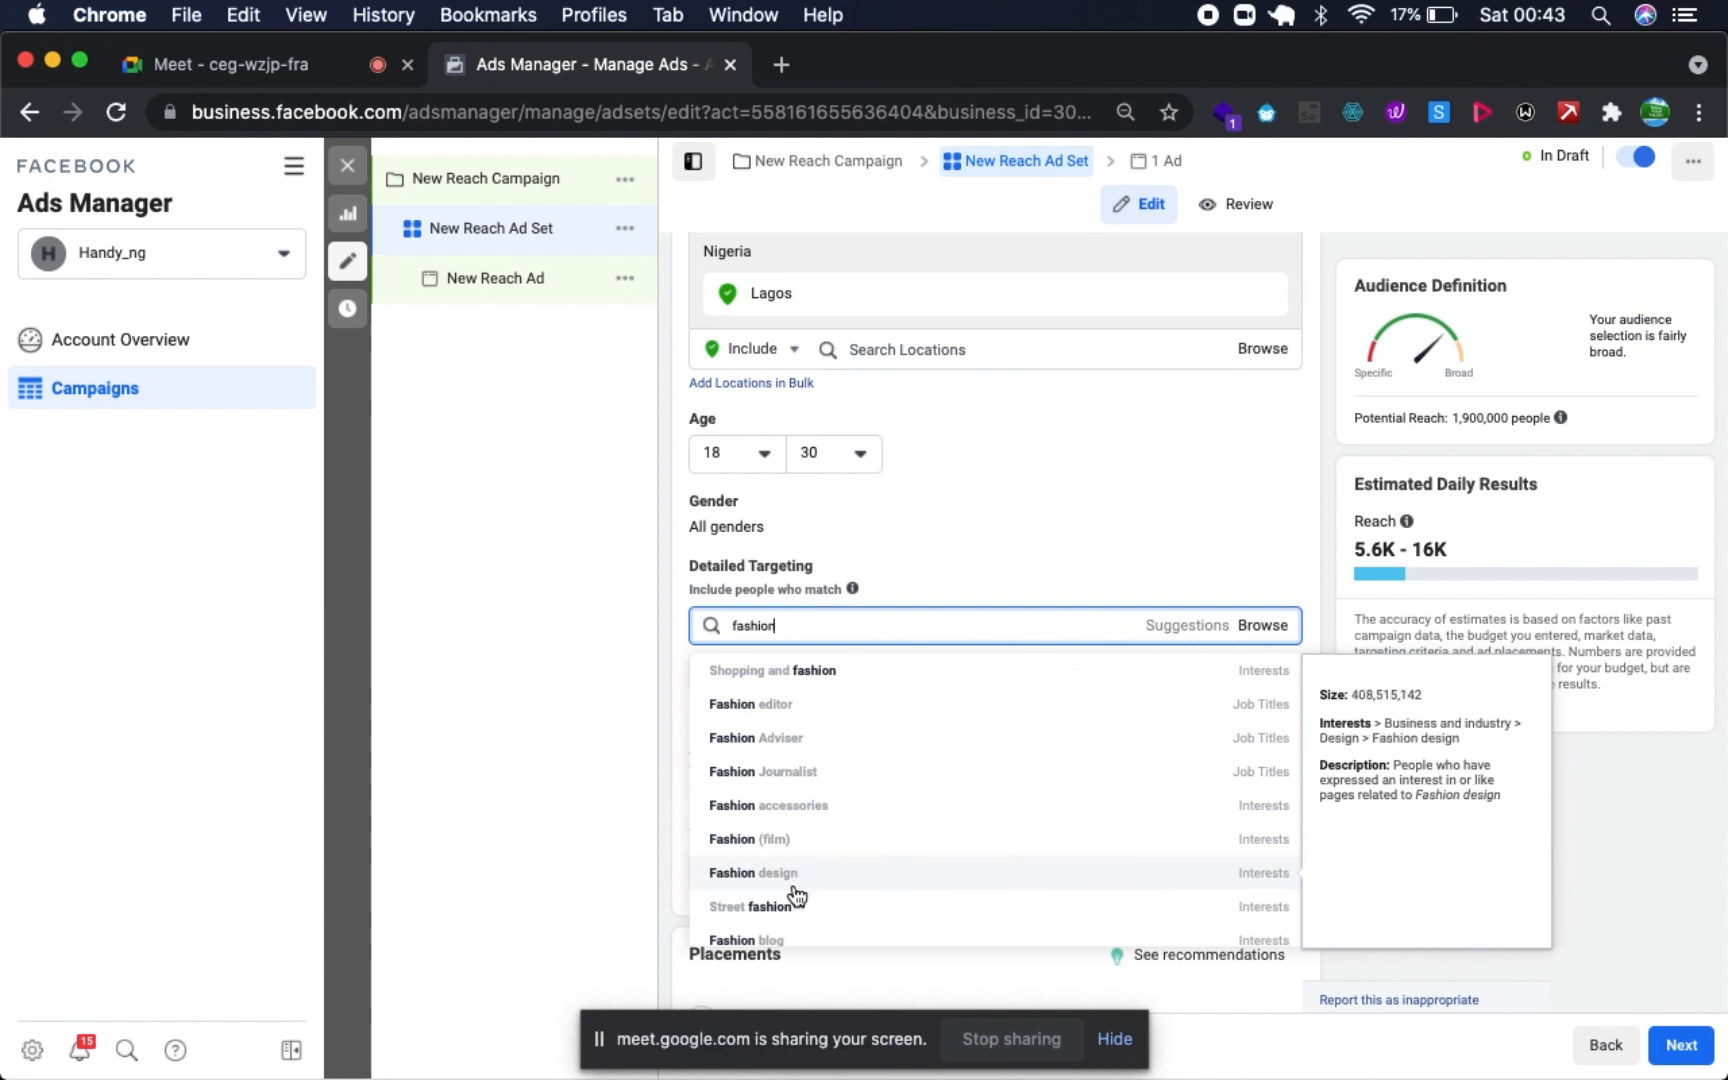
scroll(800, 890, down, 3)
scroll(797, 897, up, 3)
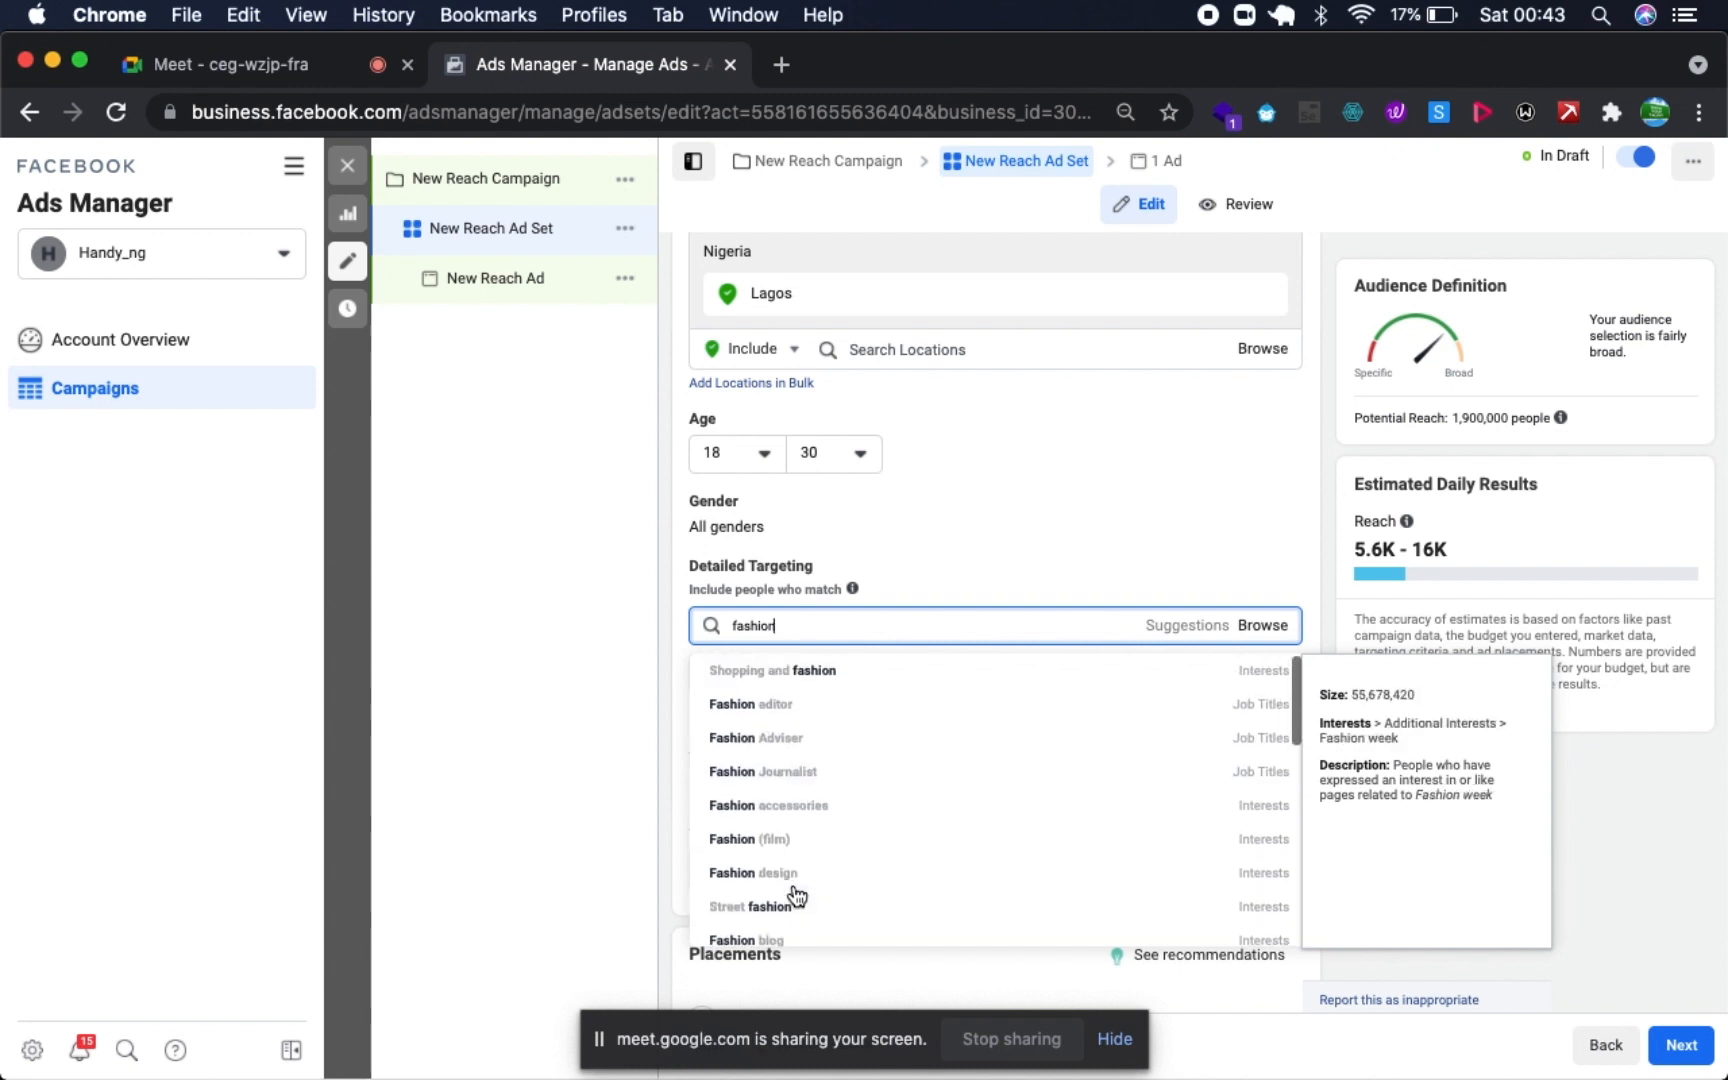
click(873, 684)
- Search the detailed targeting for "watch" and add the interest Watch
scroll(826, 805, down, 3)
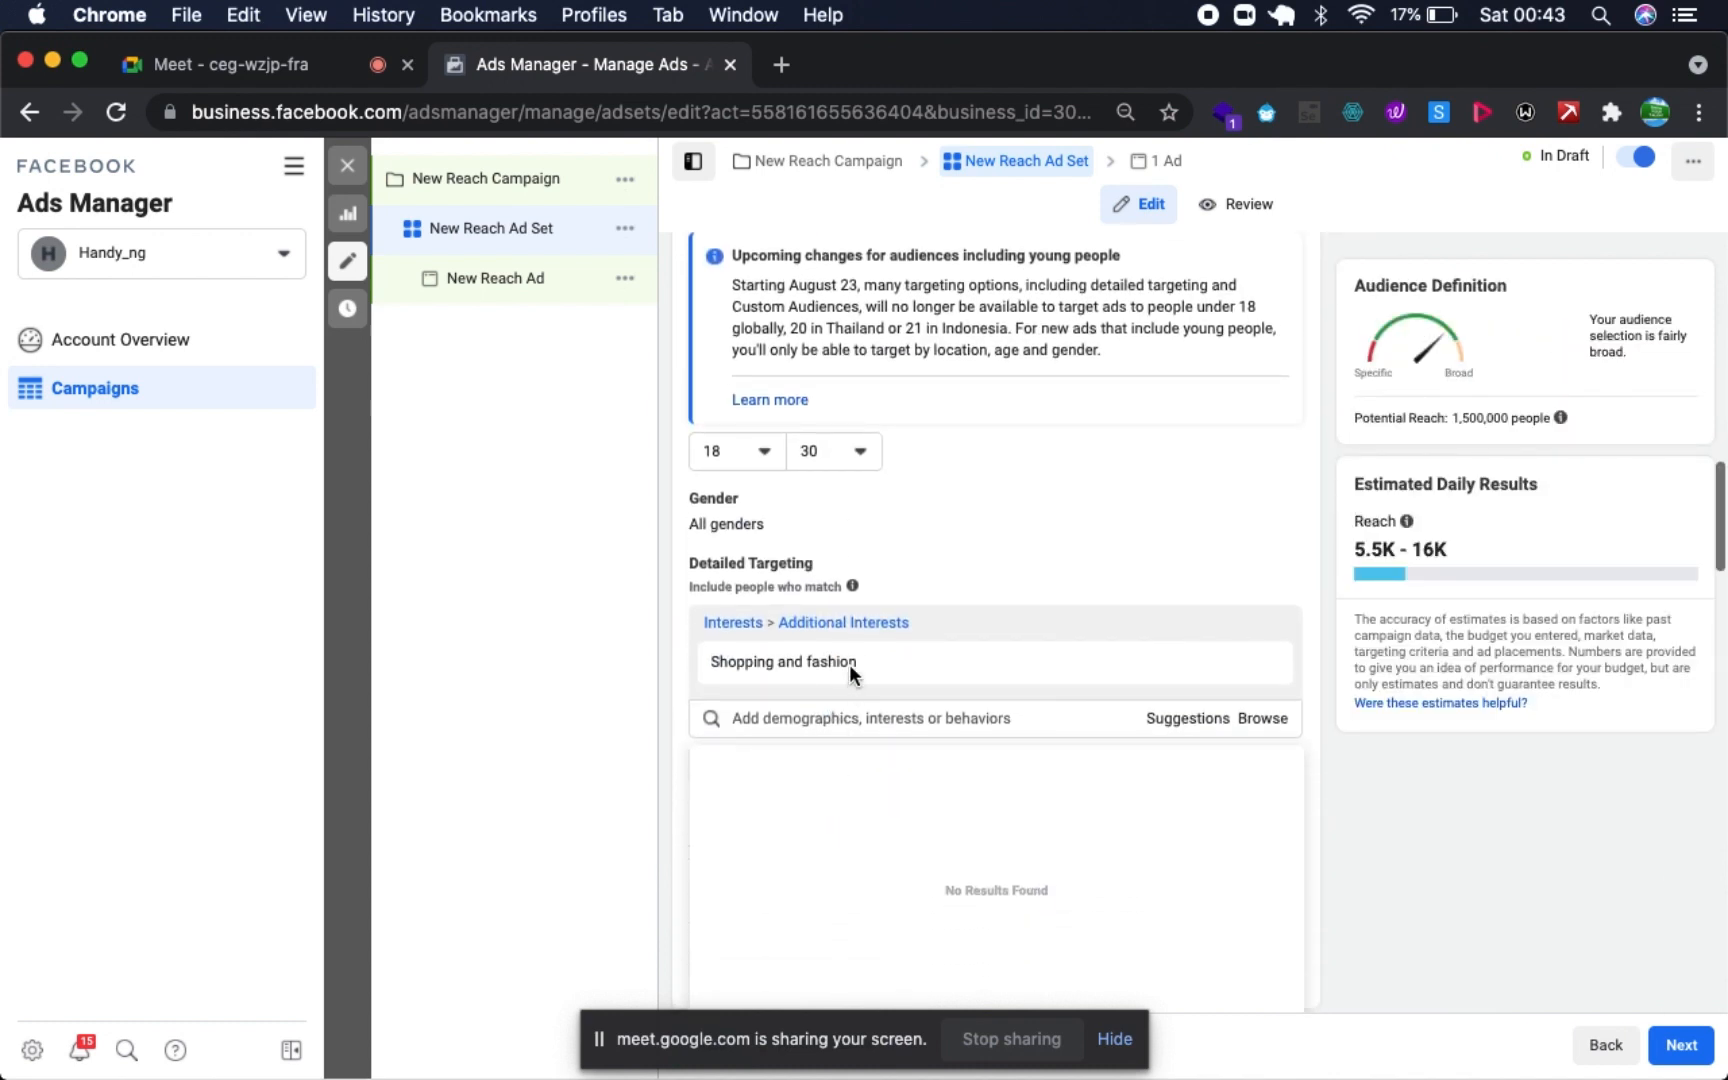
click(838, 714)
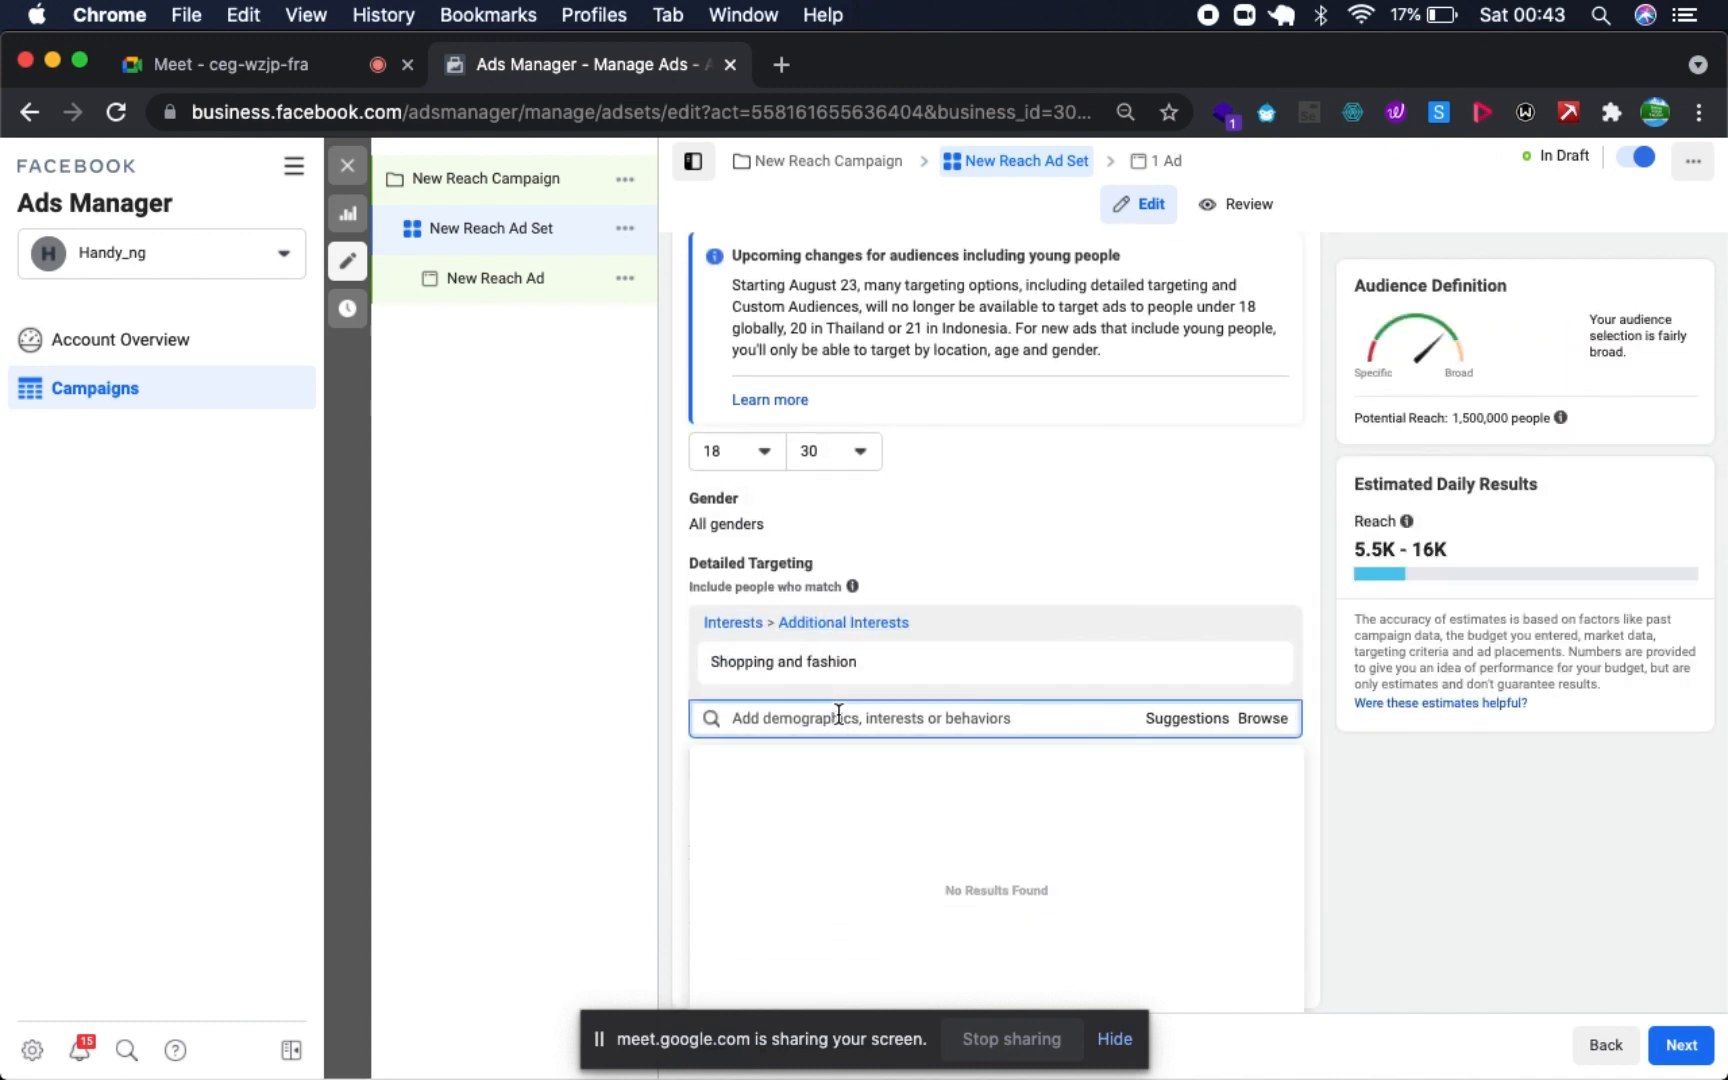
text(watch)
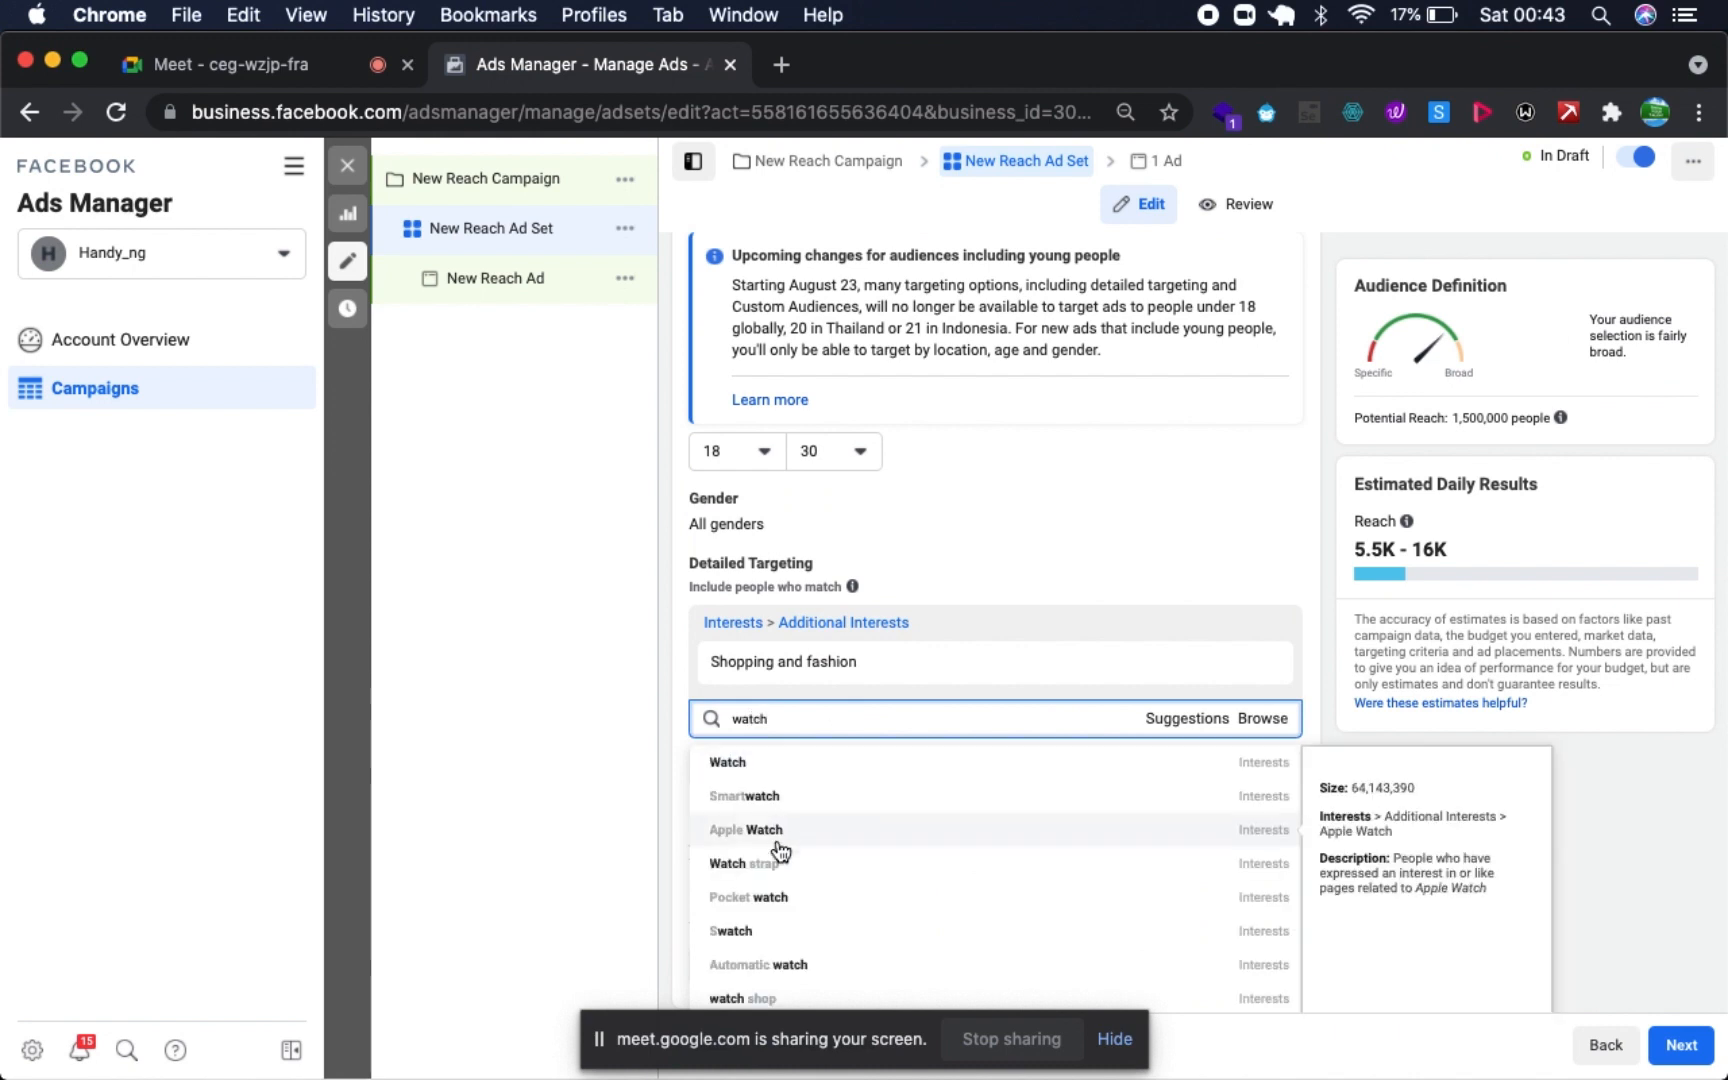
click(804, 771)
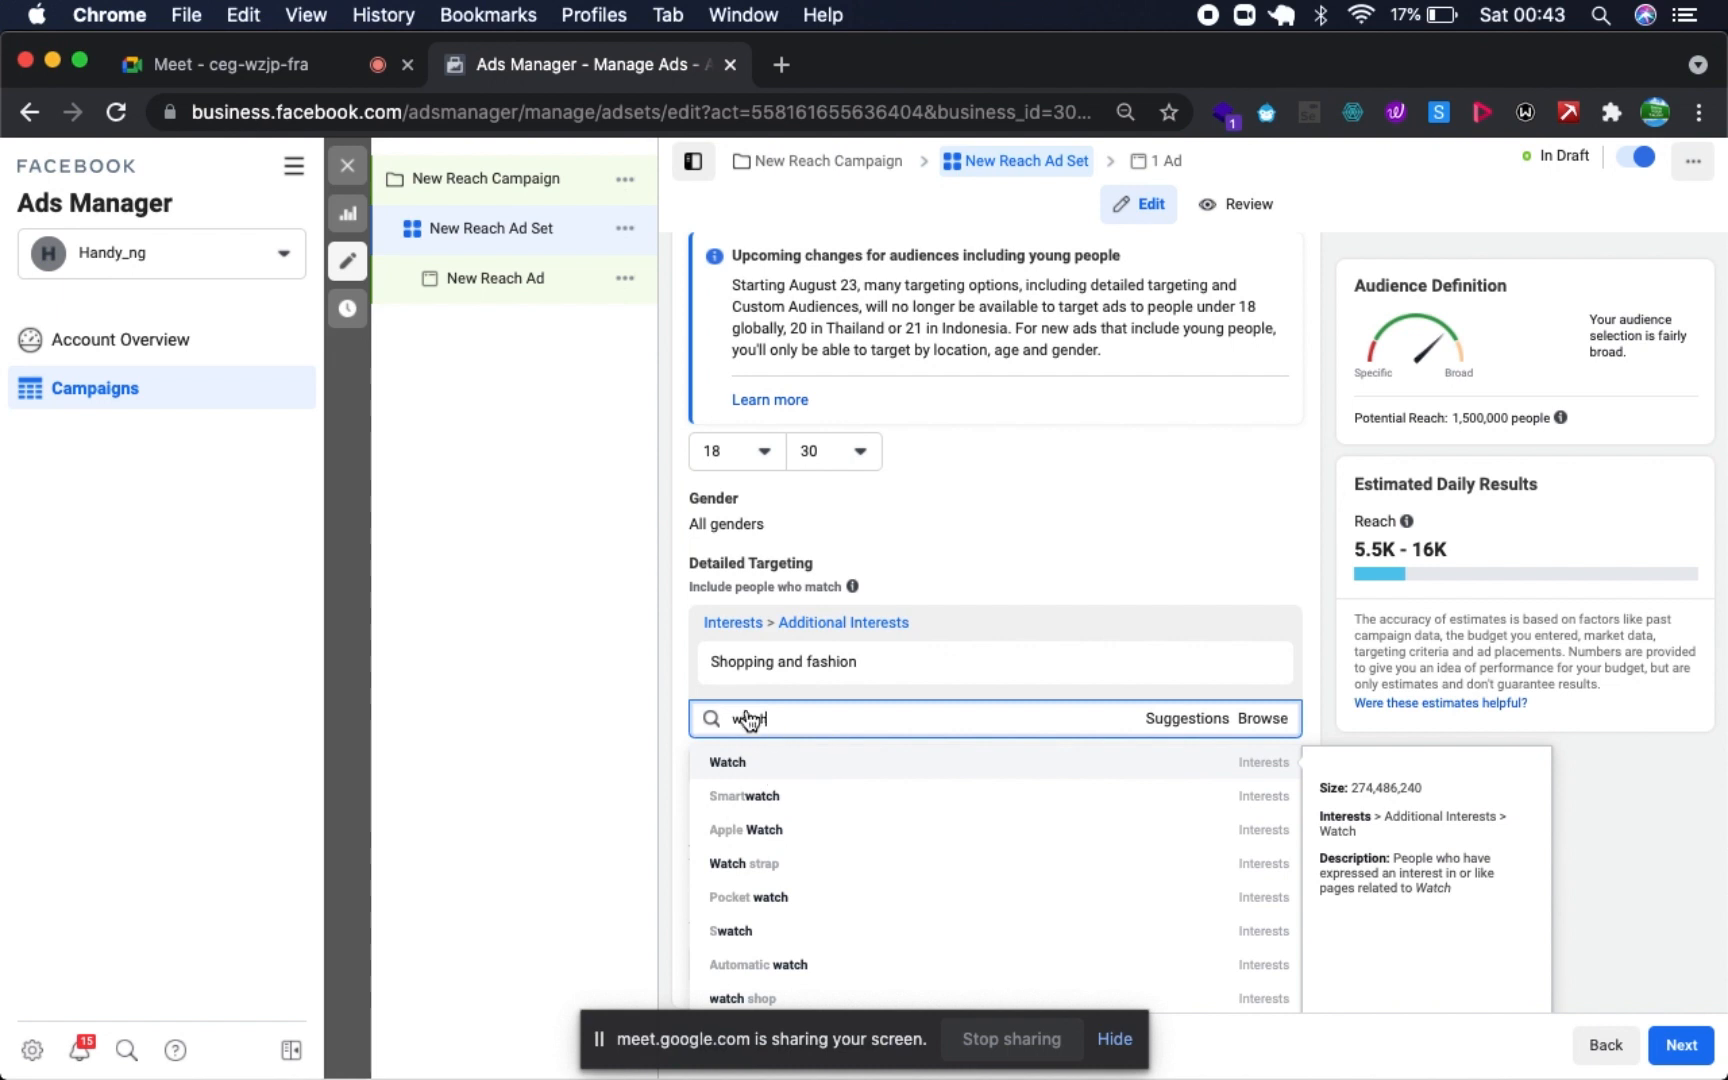
click(763, 769)
- Search the detailed targeting for "wristwa" and add the interest Black Watch (wristwatch)
text(w)
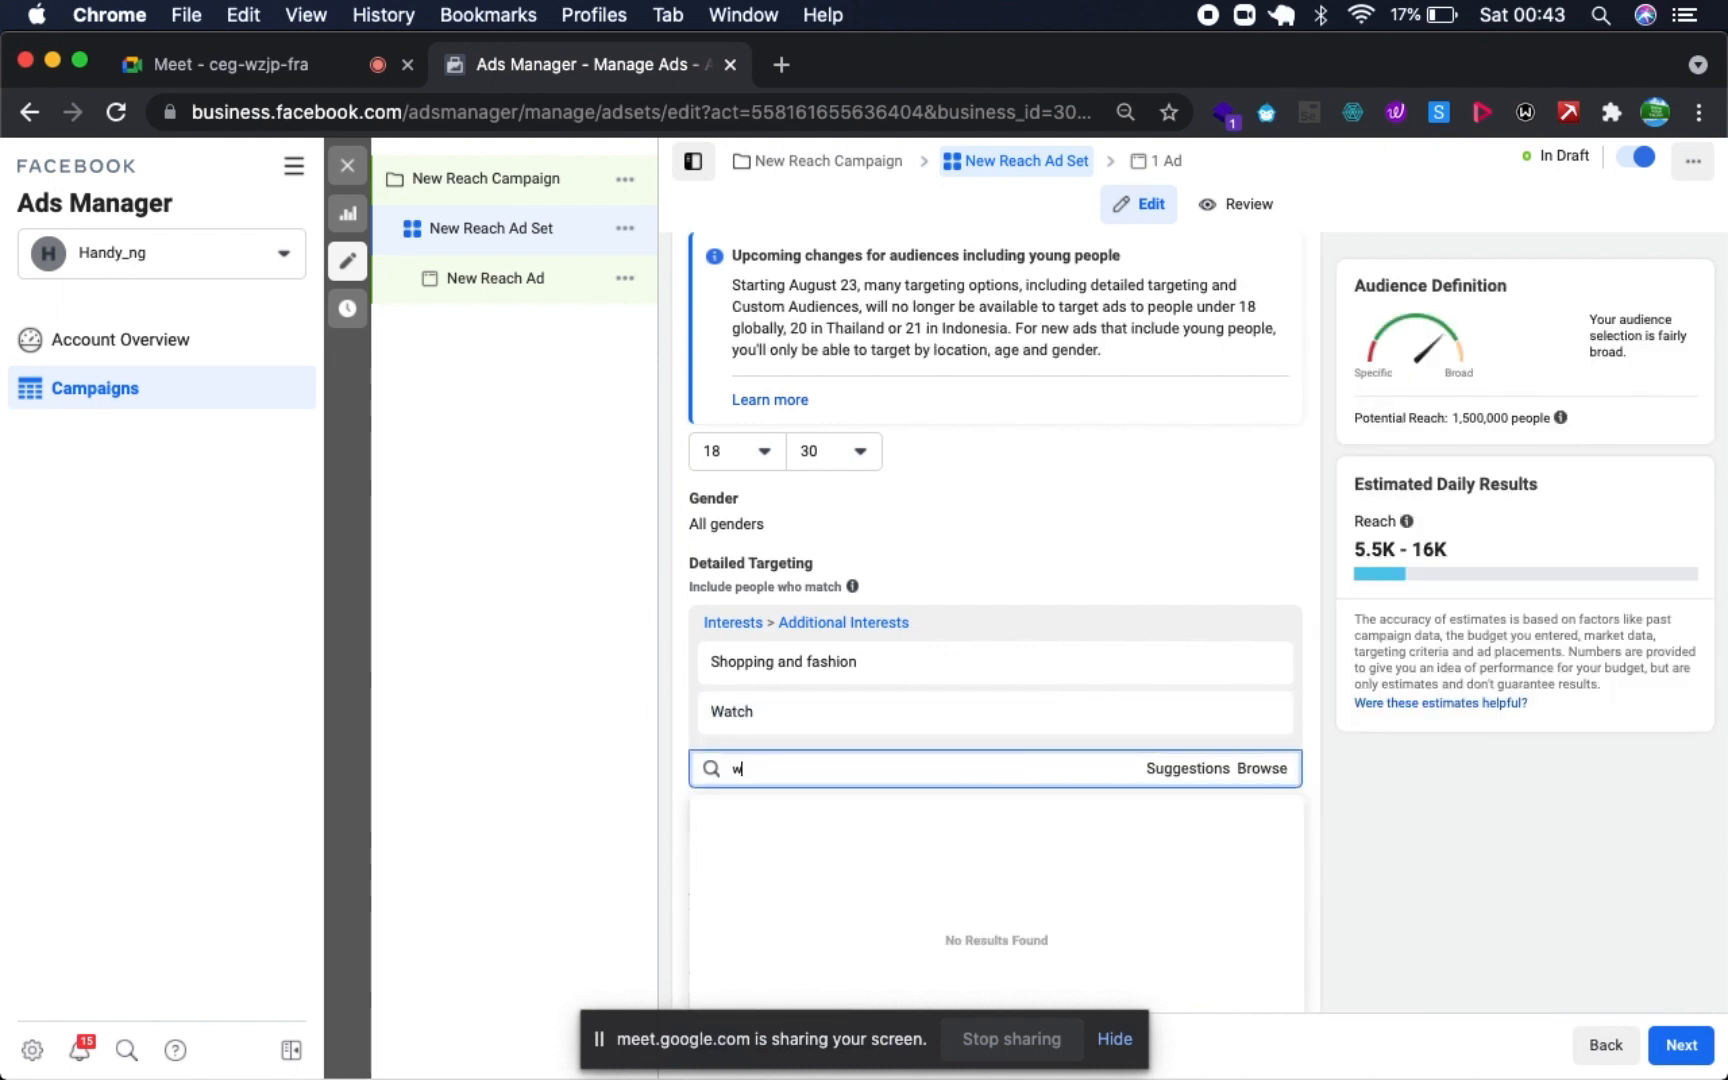
text(ristwa)
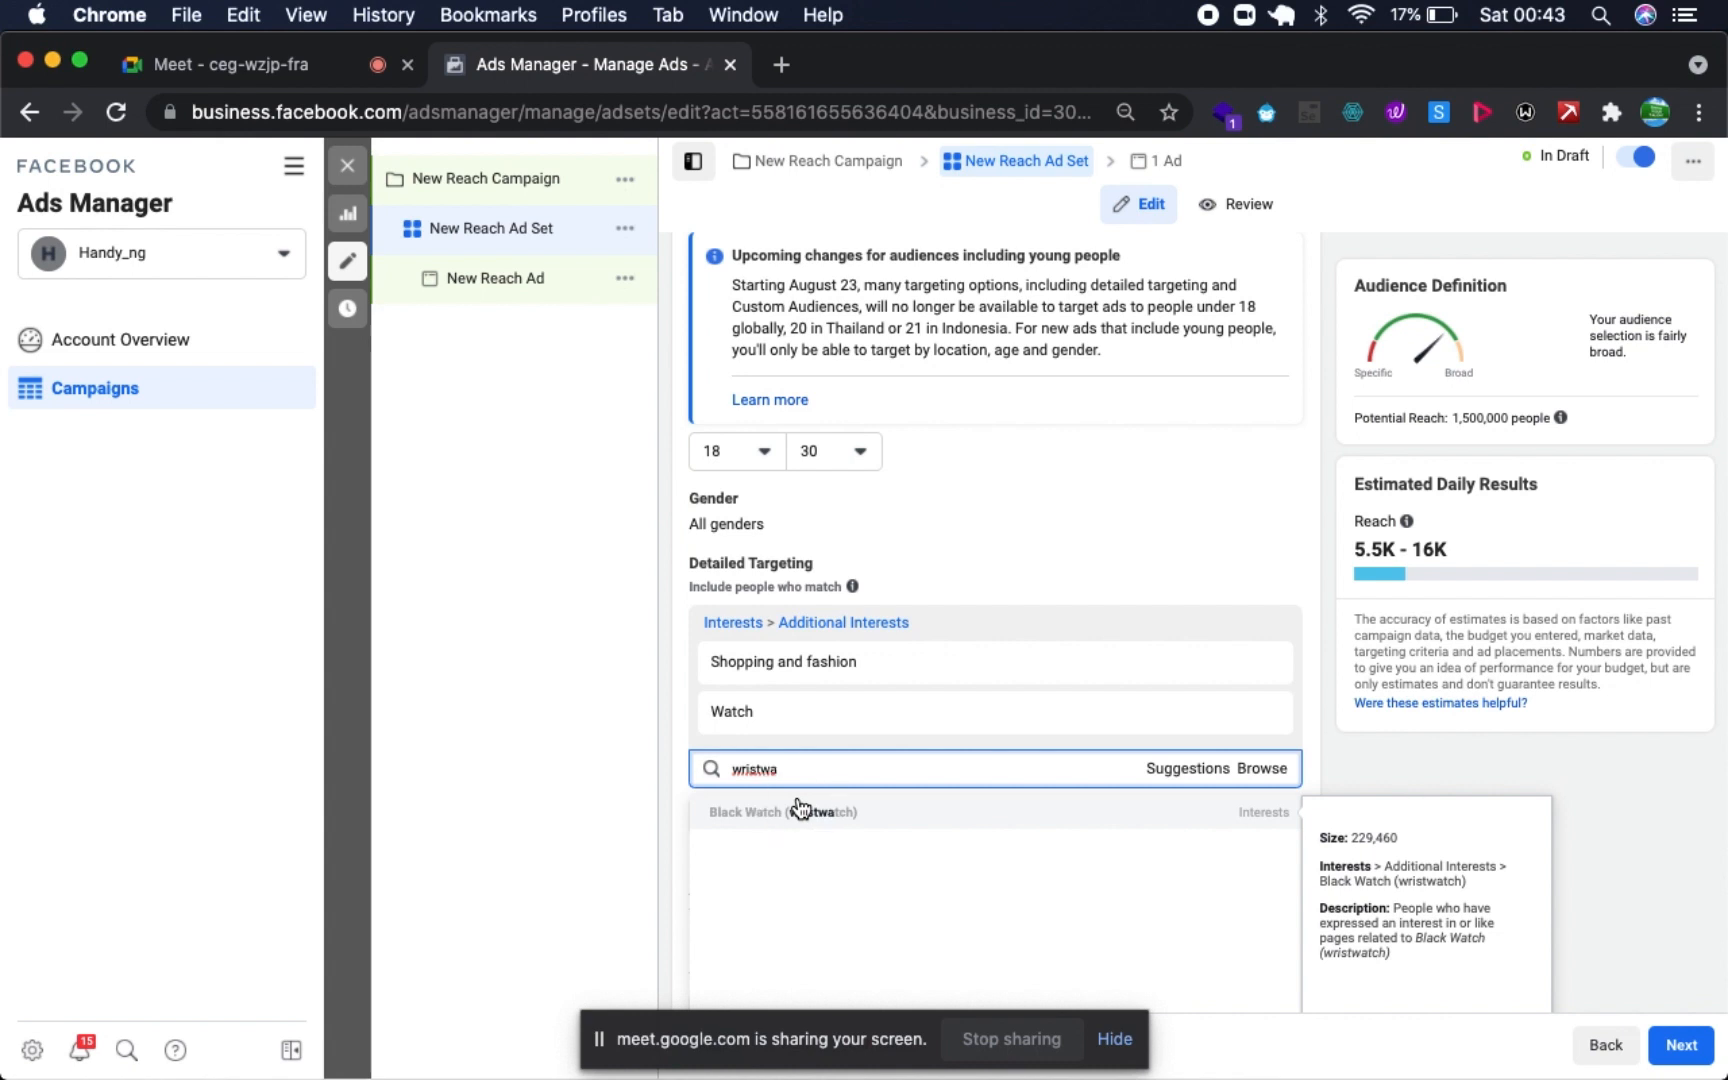
click(800, 810)
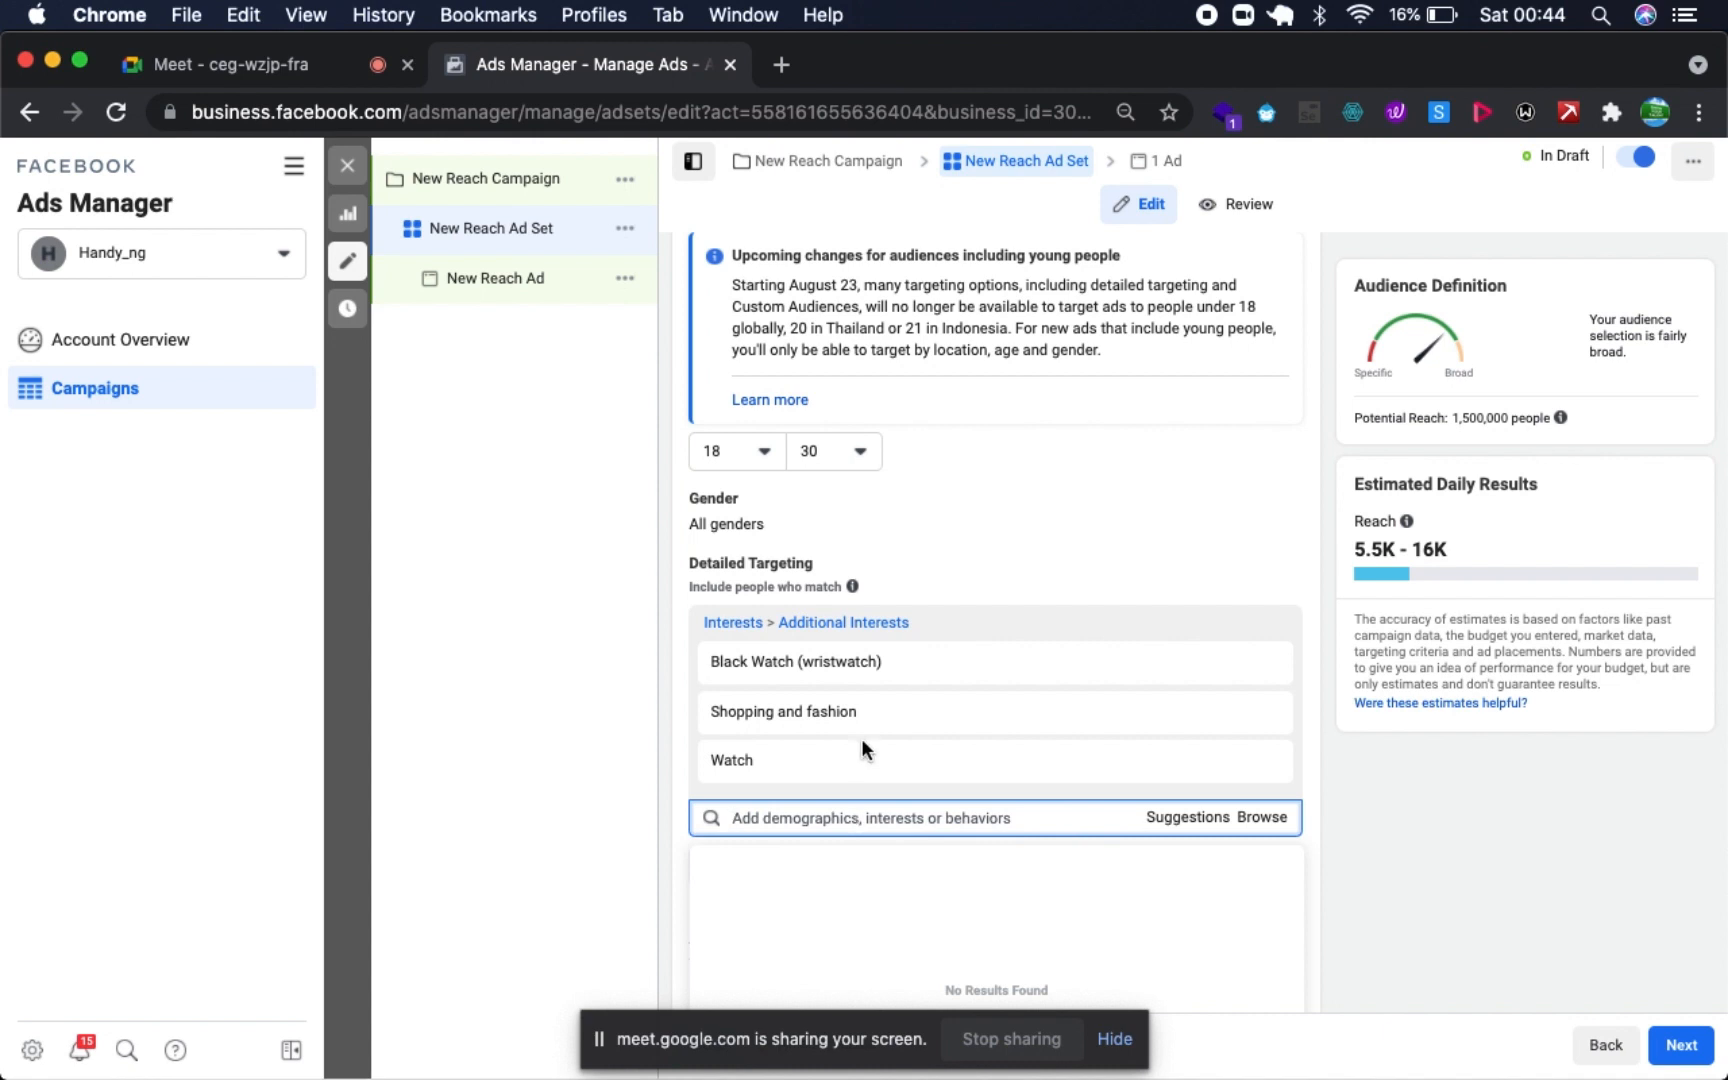
- Browse the detailed targeting categories and examine the education levels offered under Demographics > Education
click(1266, 818)
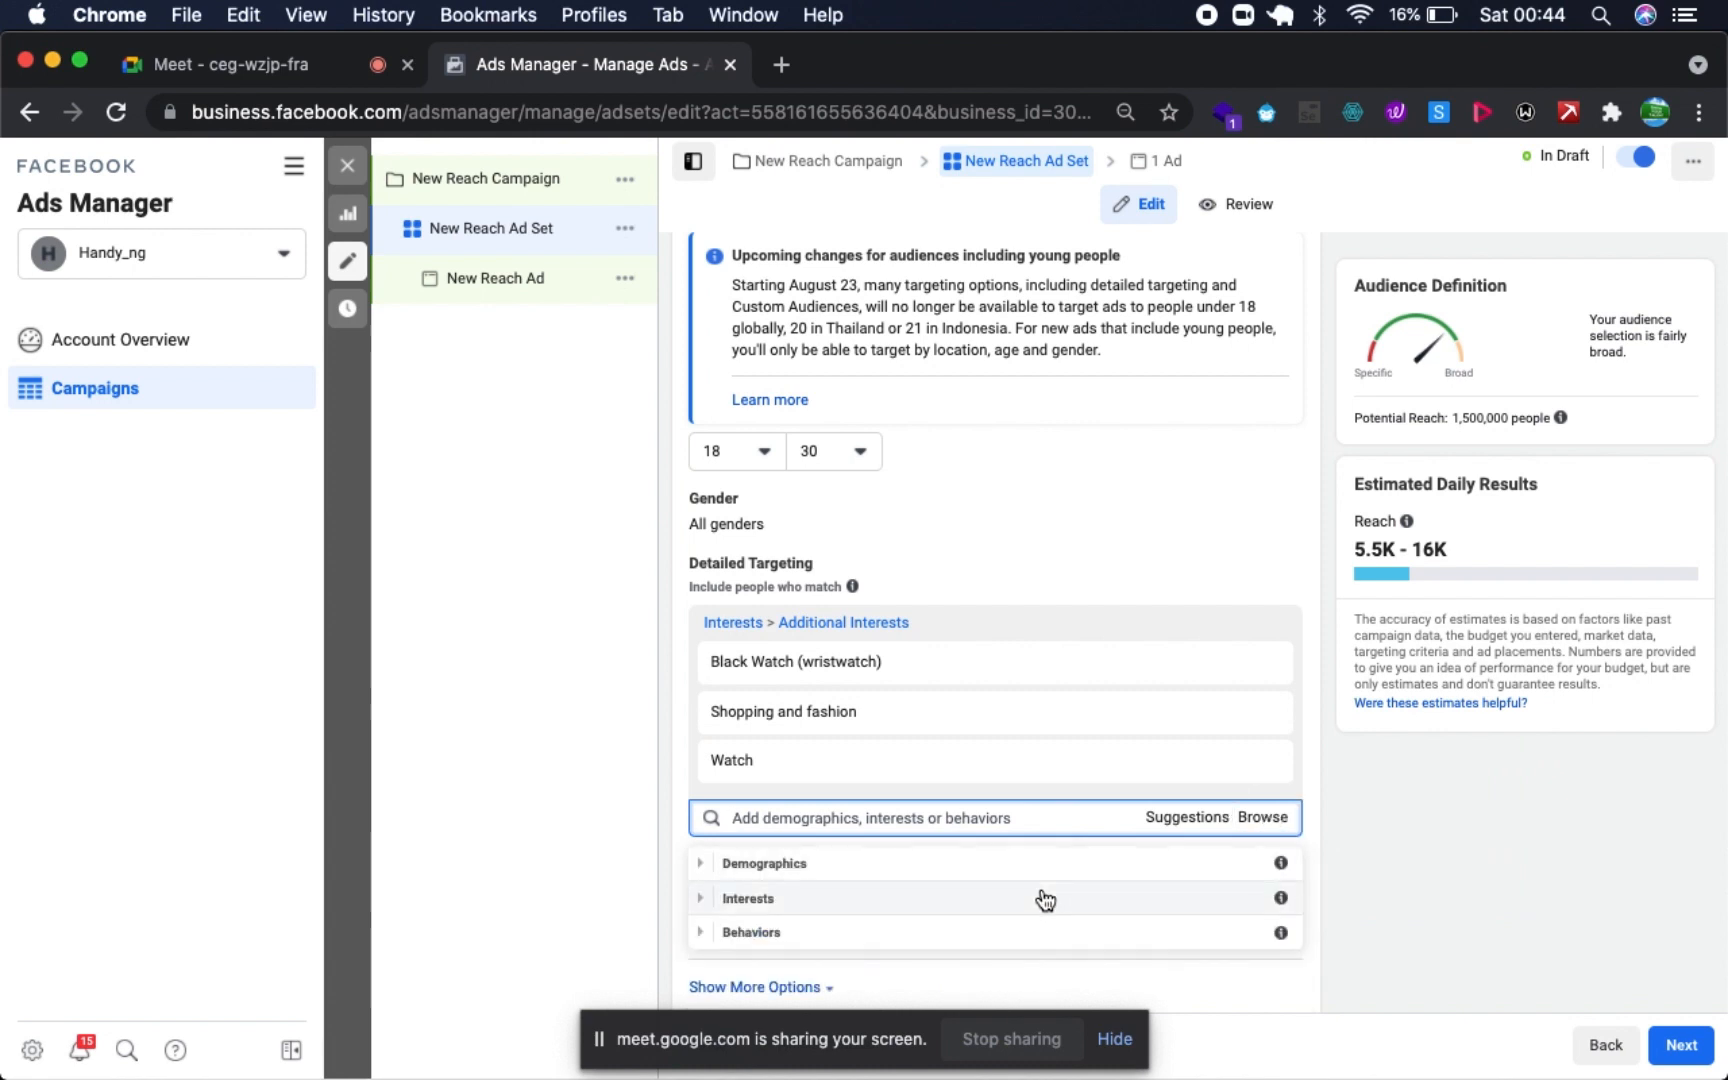
scroll(1037, 899, down, 3)
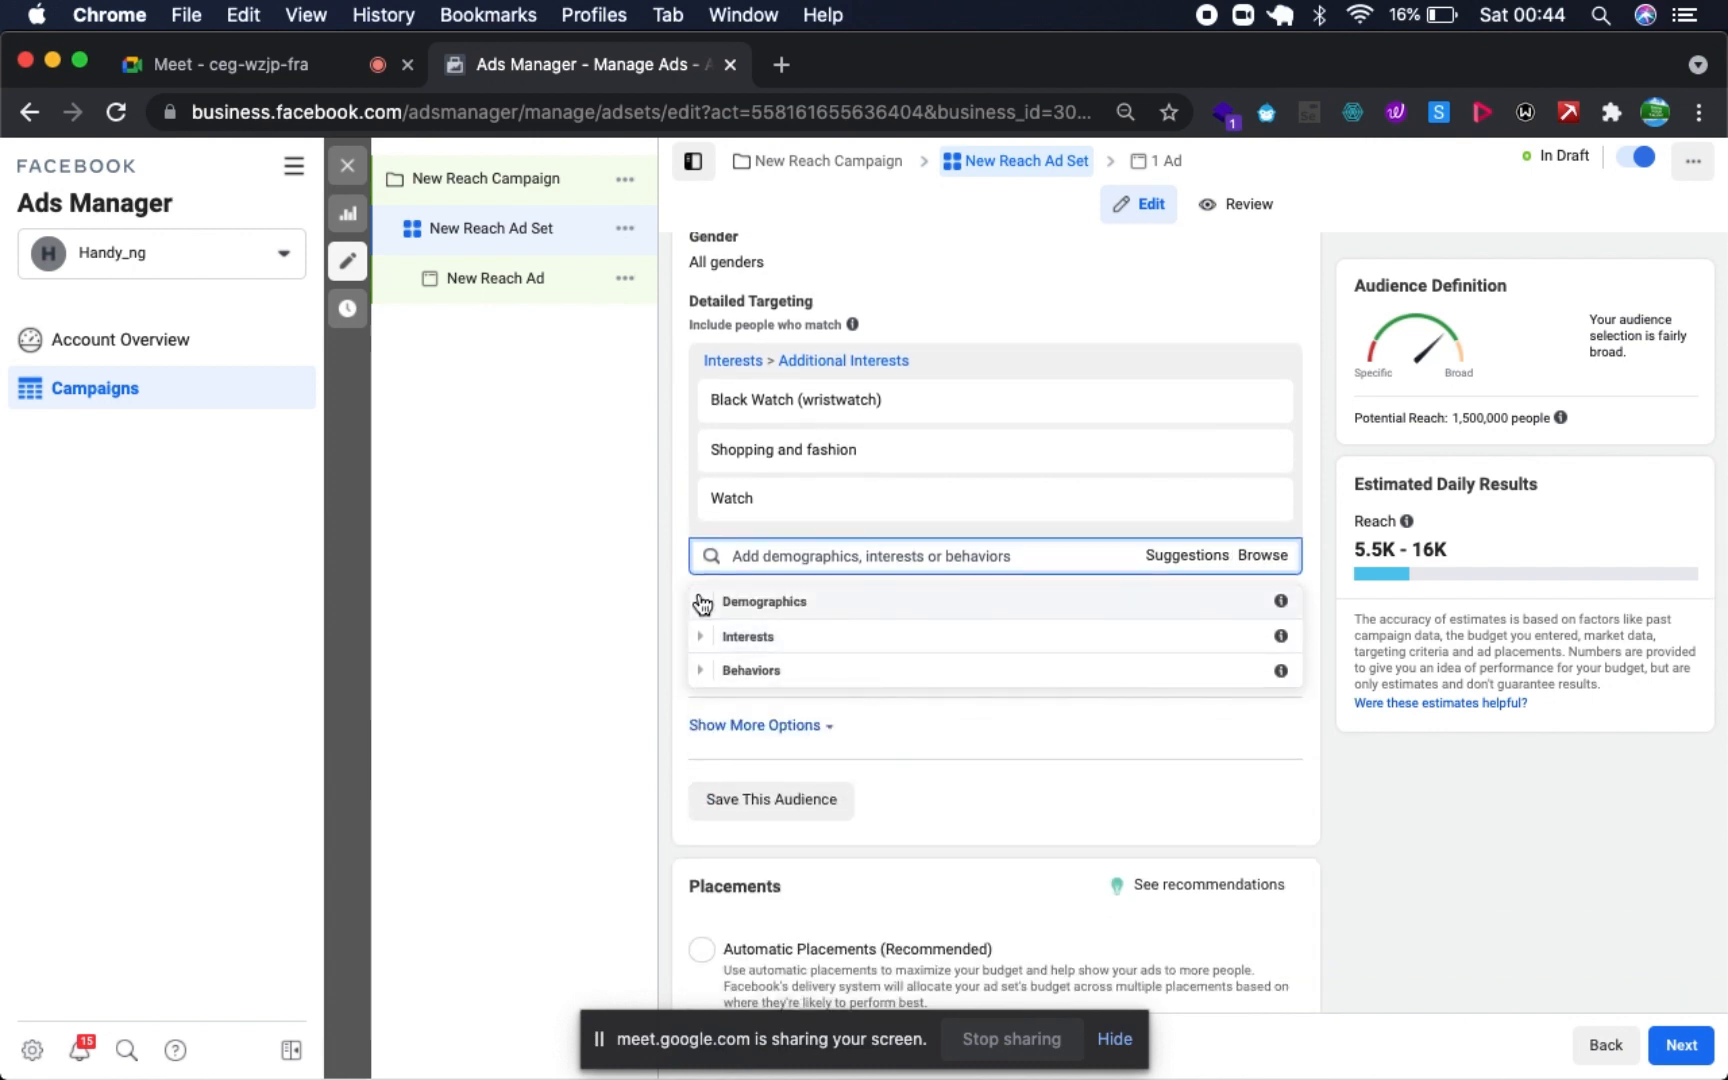
click(700, 601)
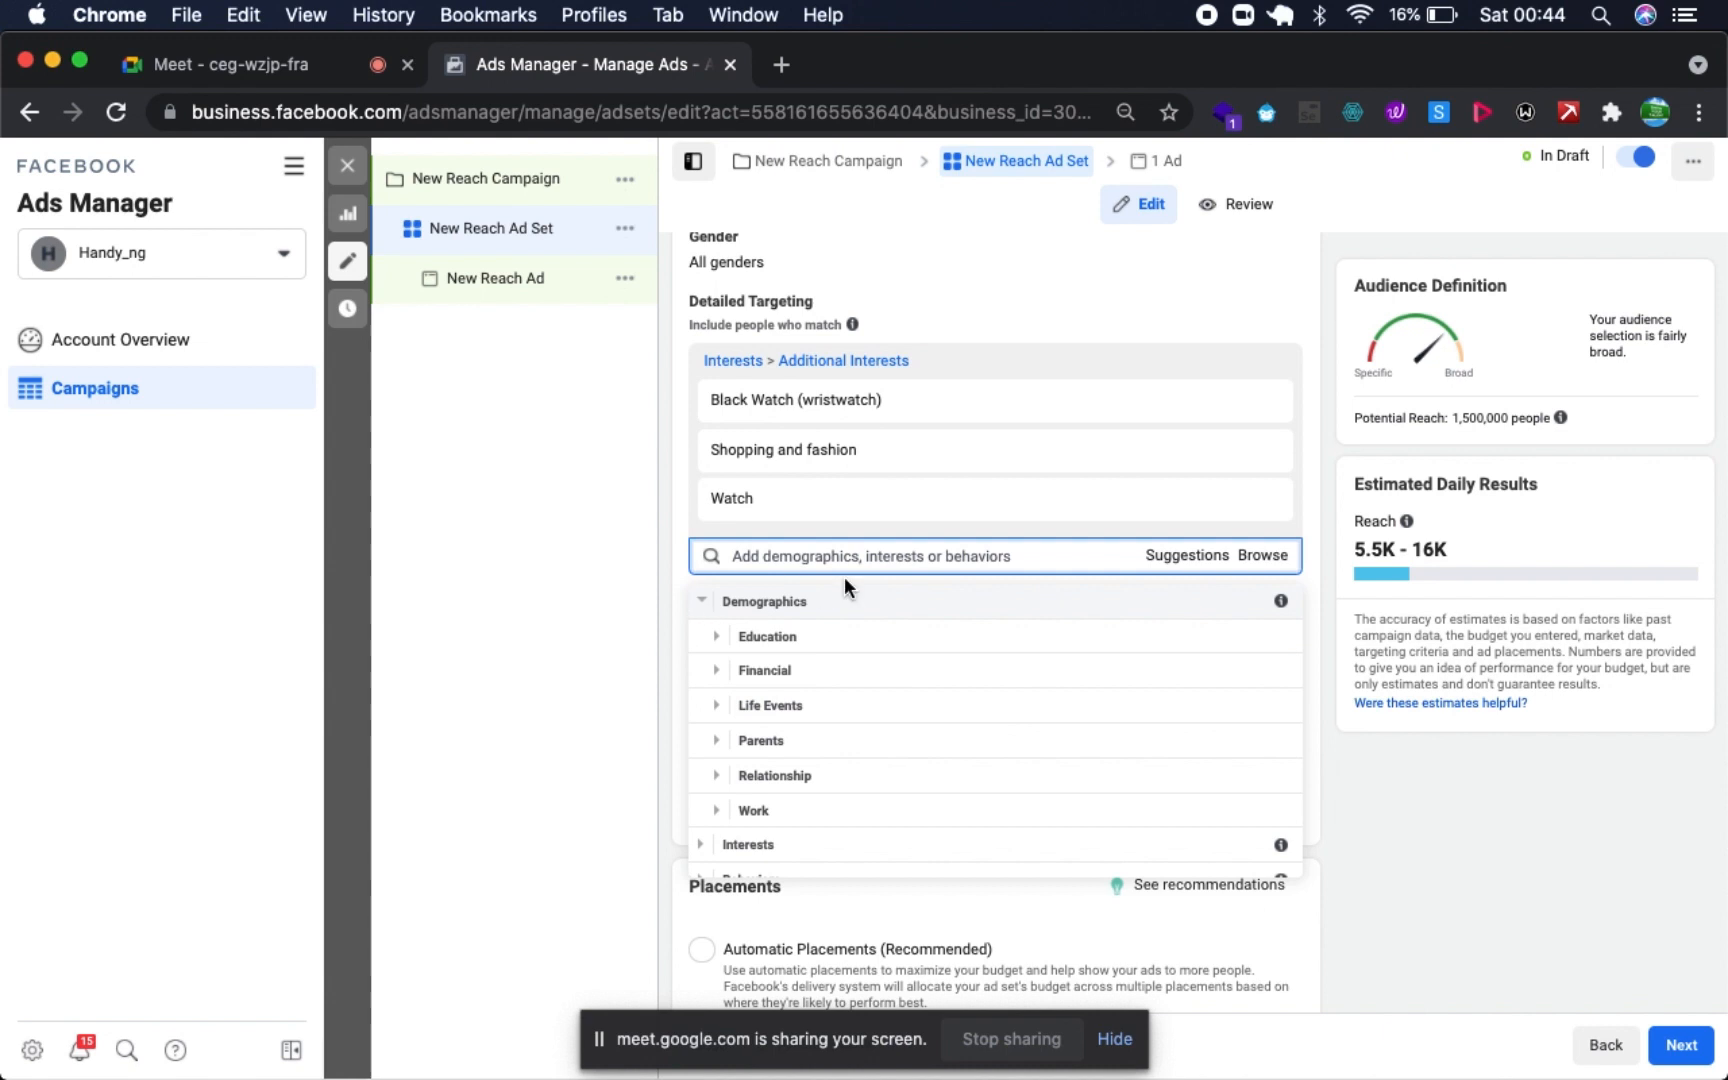
click(712, 636)
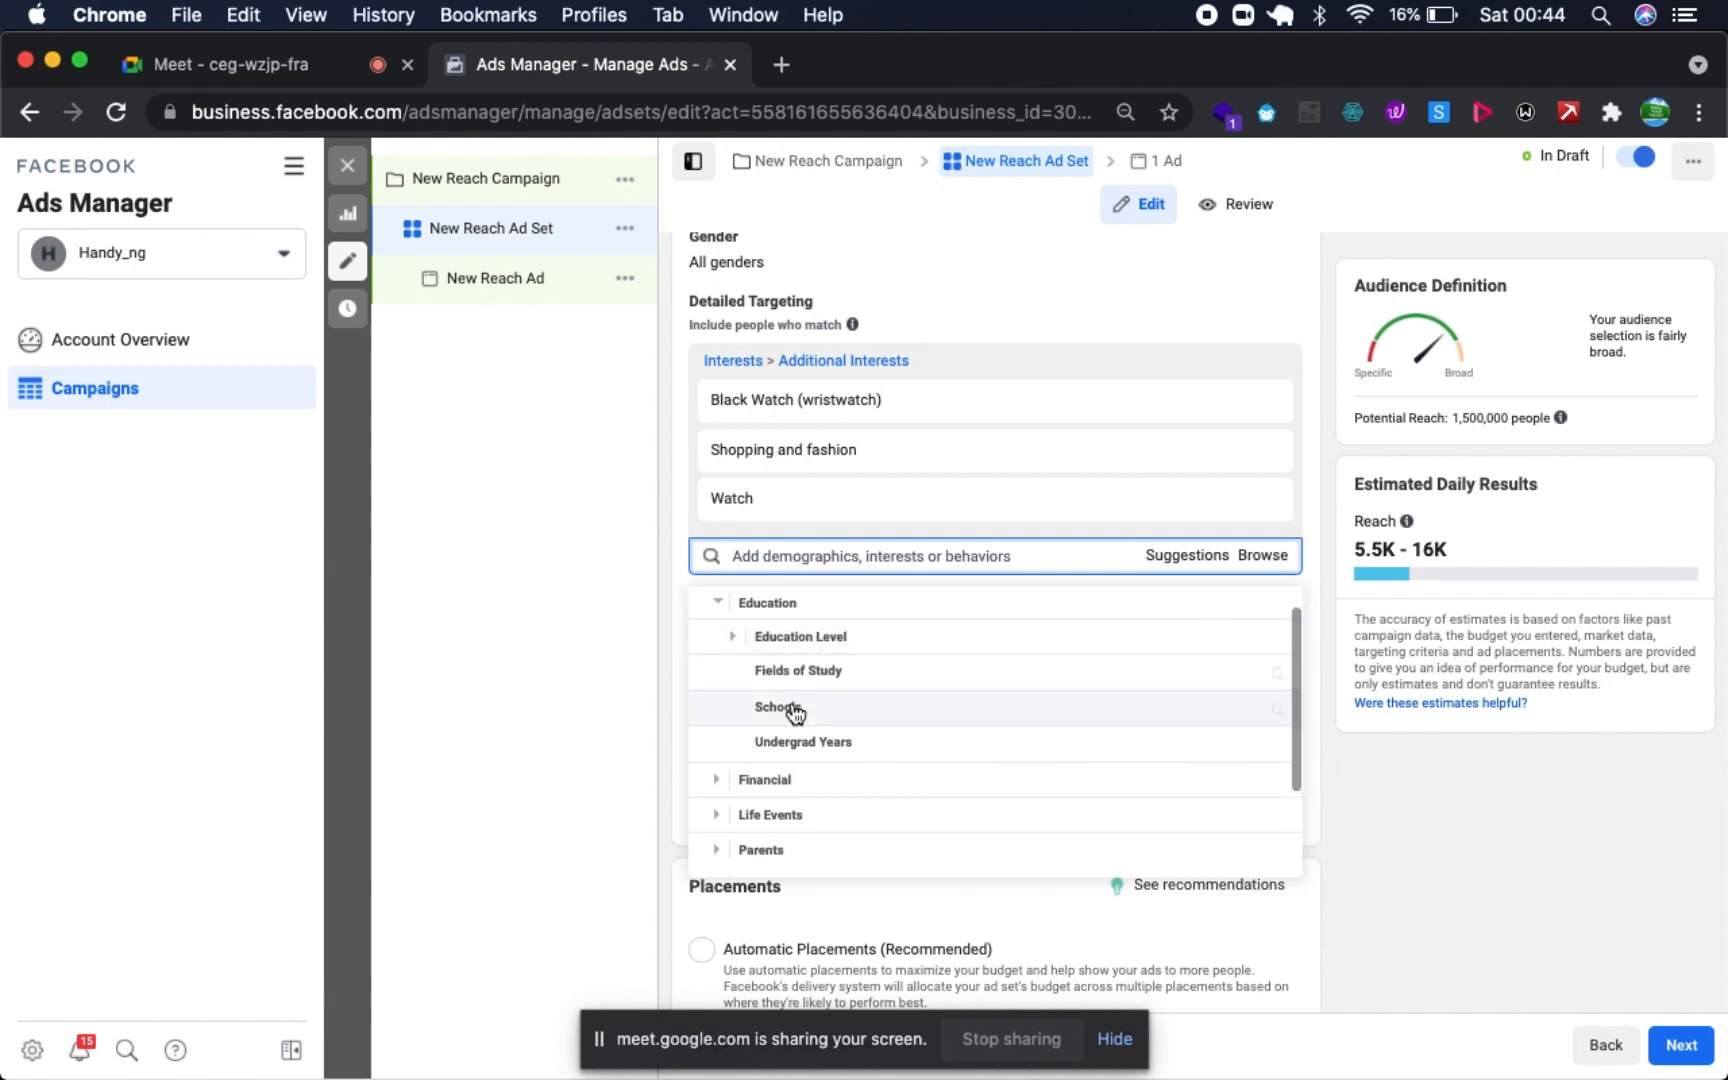
click(723, 640)
scroll(838, 770, down, 2)
scroll(760, 765, down, 5)
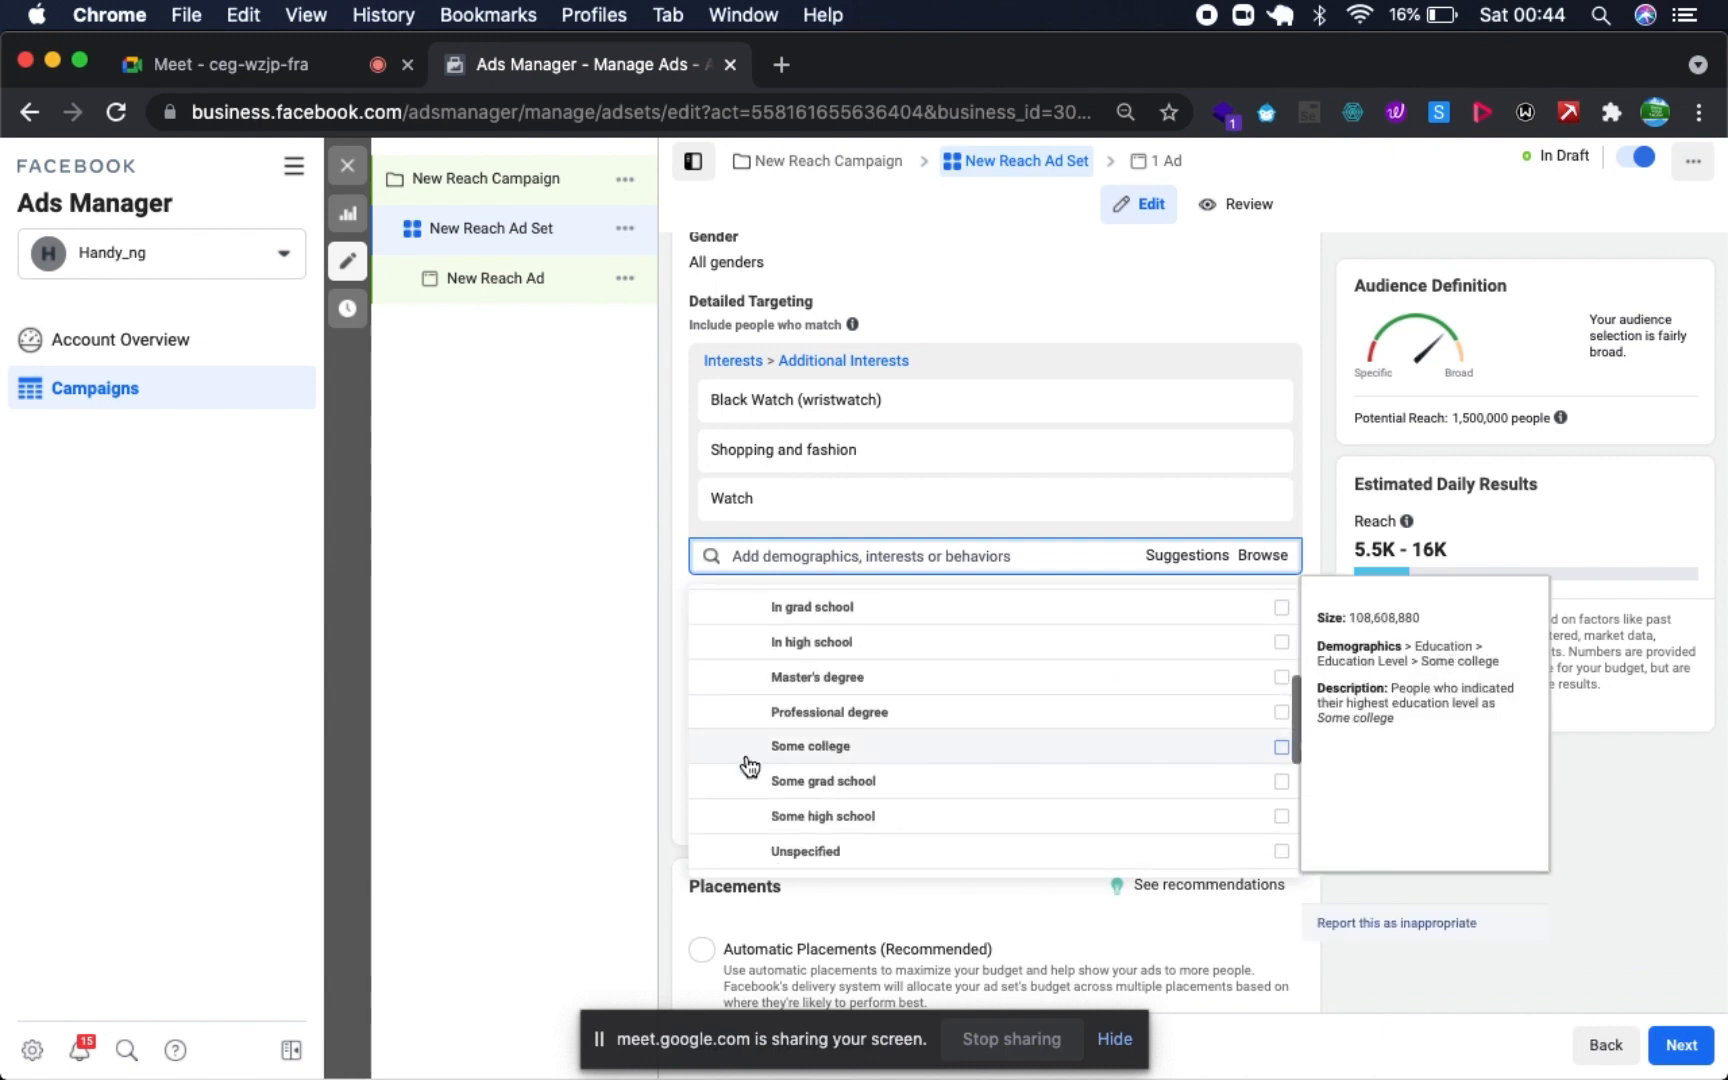
scroll(740, 660, up, 1)
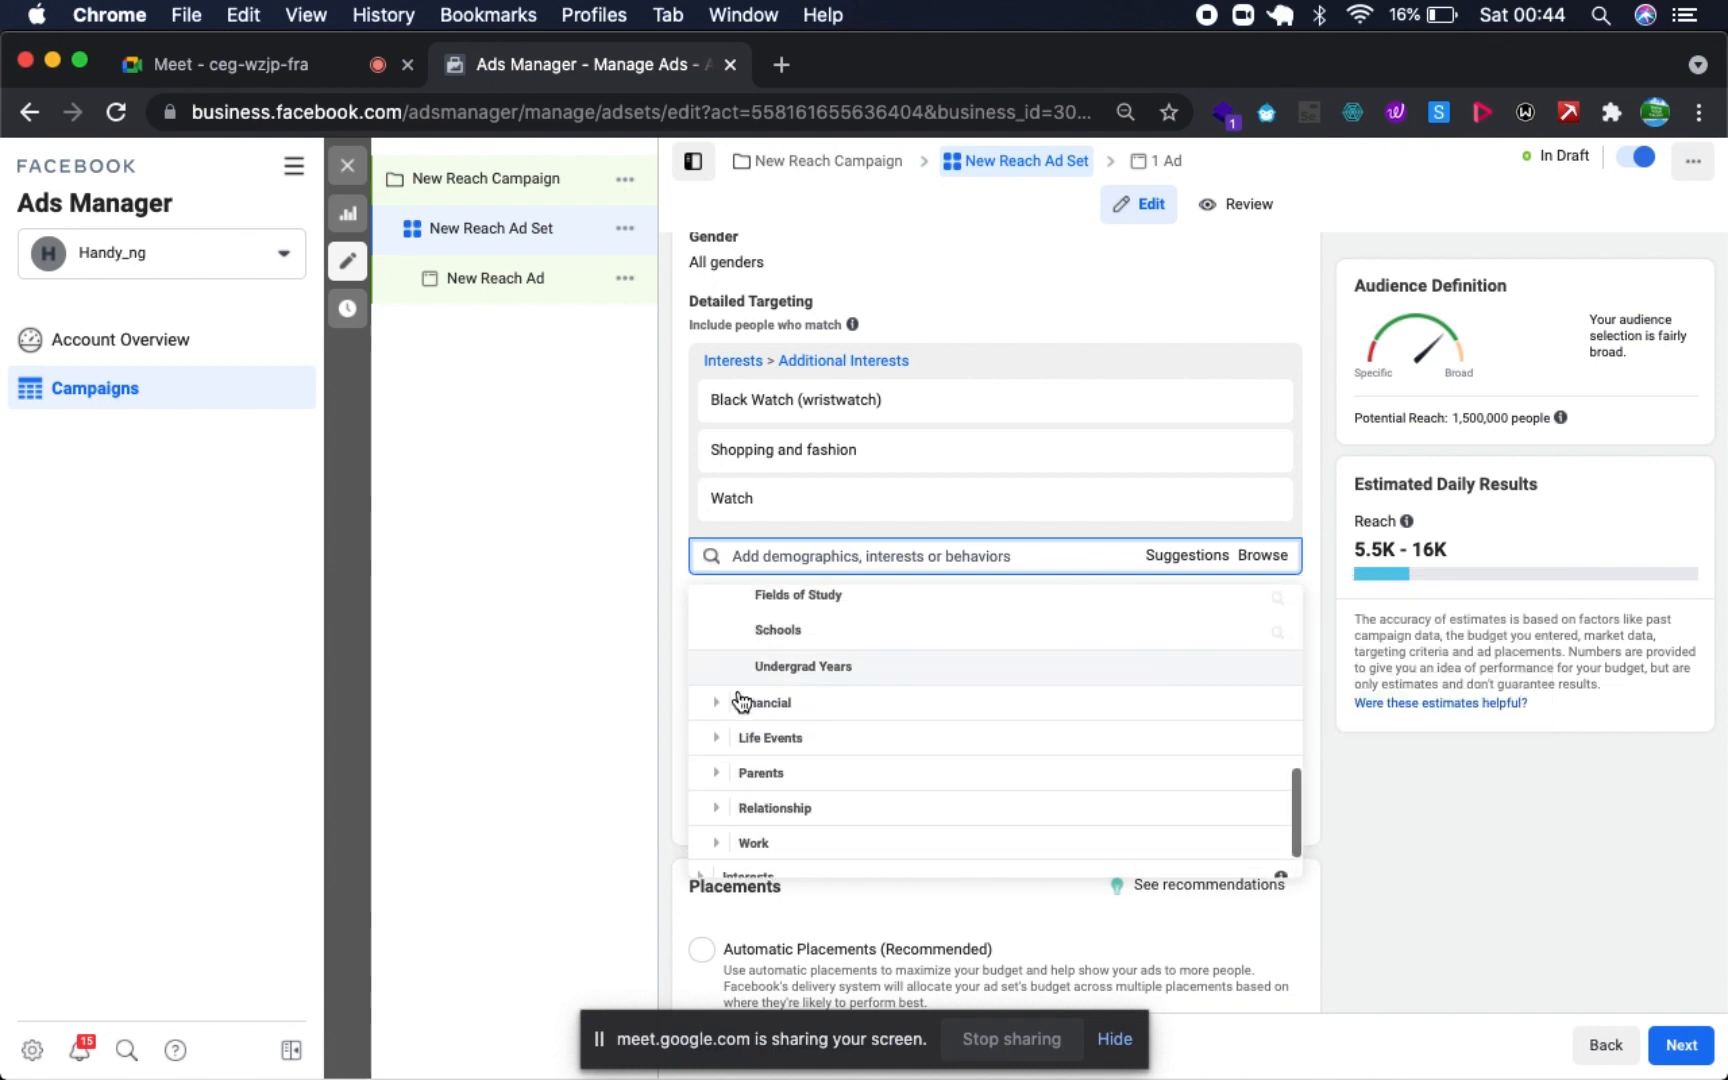
- Examine the household income options under Demographics > Financial > Income
click(717, 703)
scroll(717, 706, down, 2)
scroll(786, 665, up, 2)
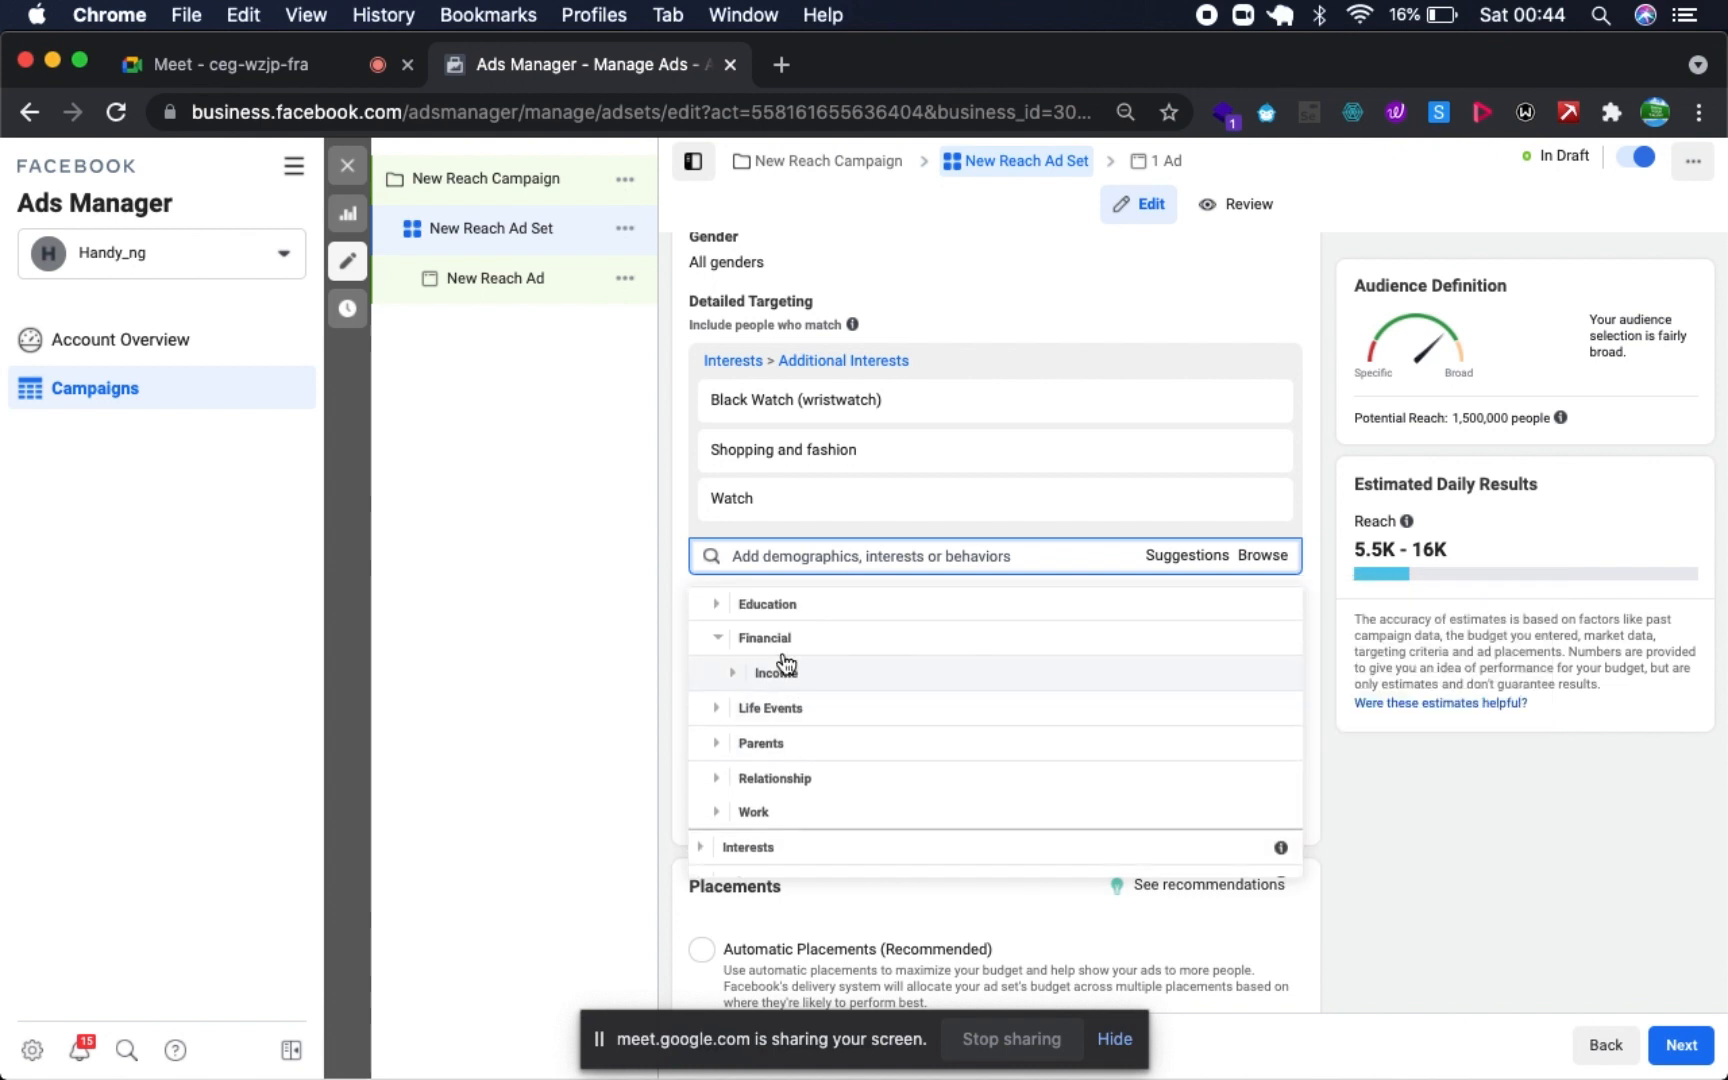
click(731, 688)
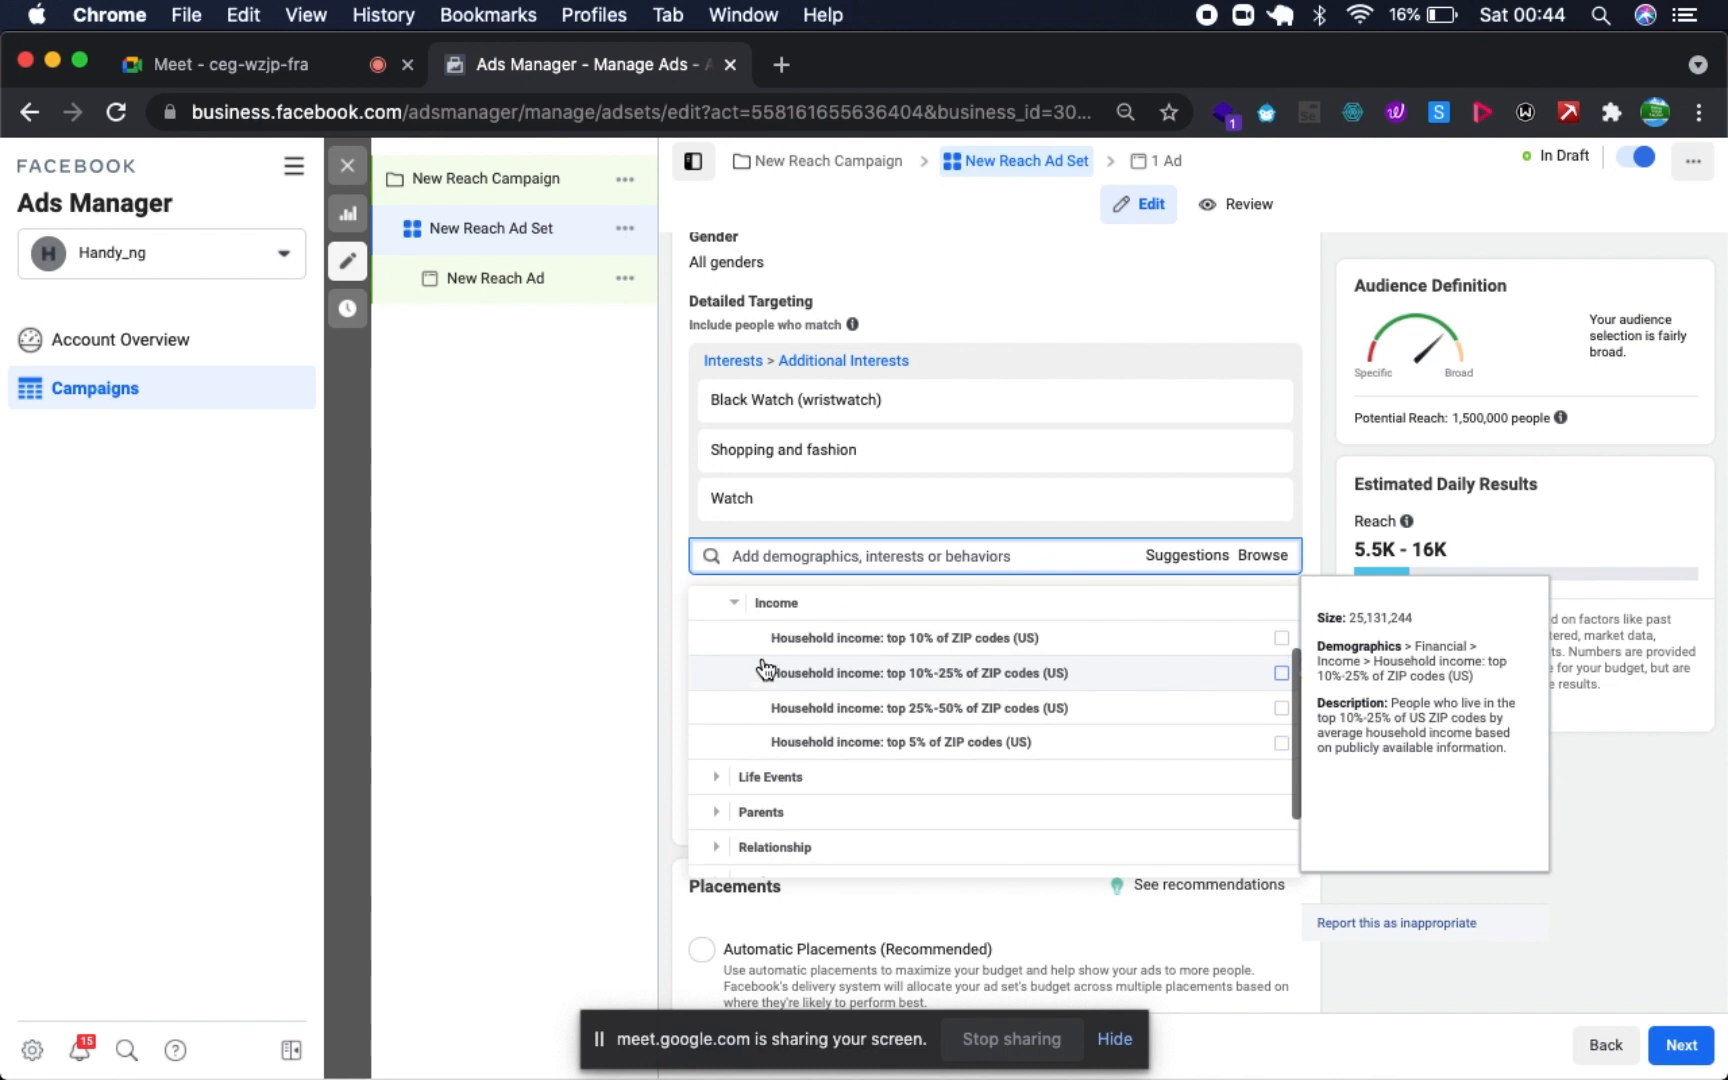
scroll(730, 700, down, 1)
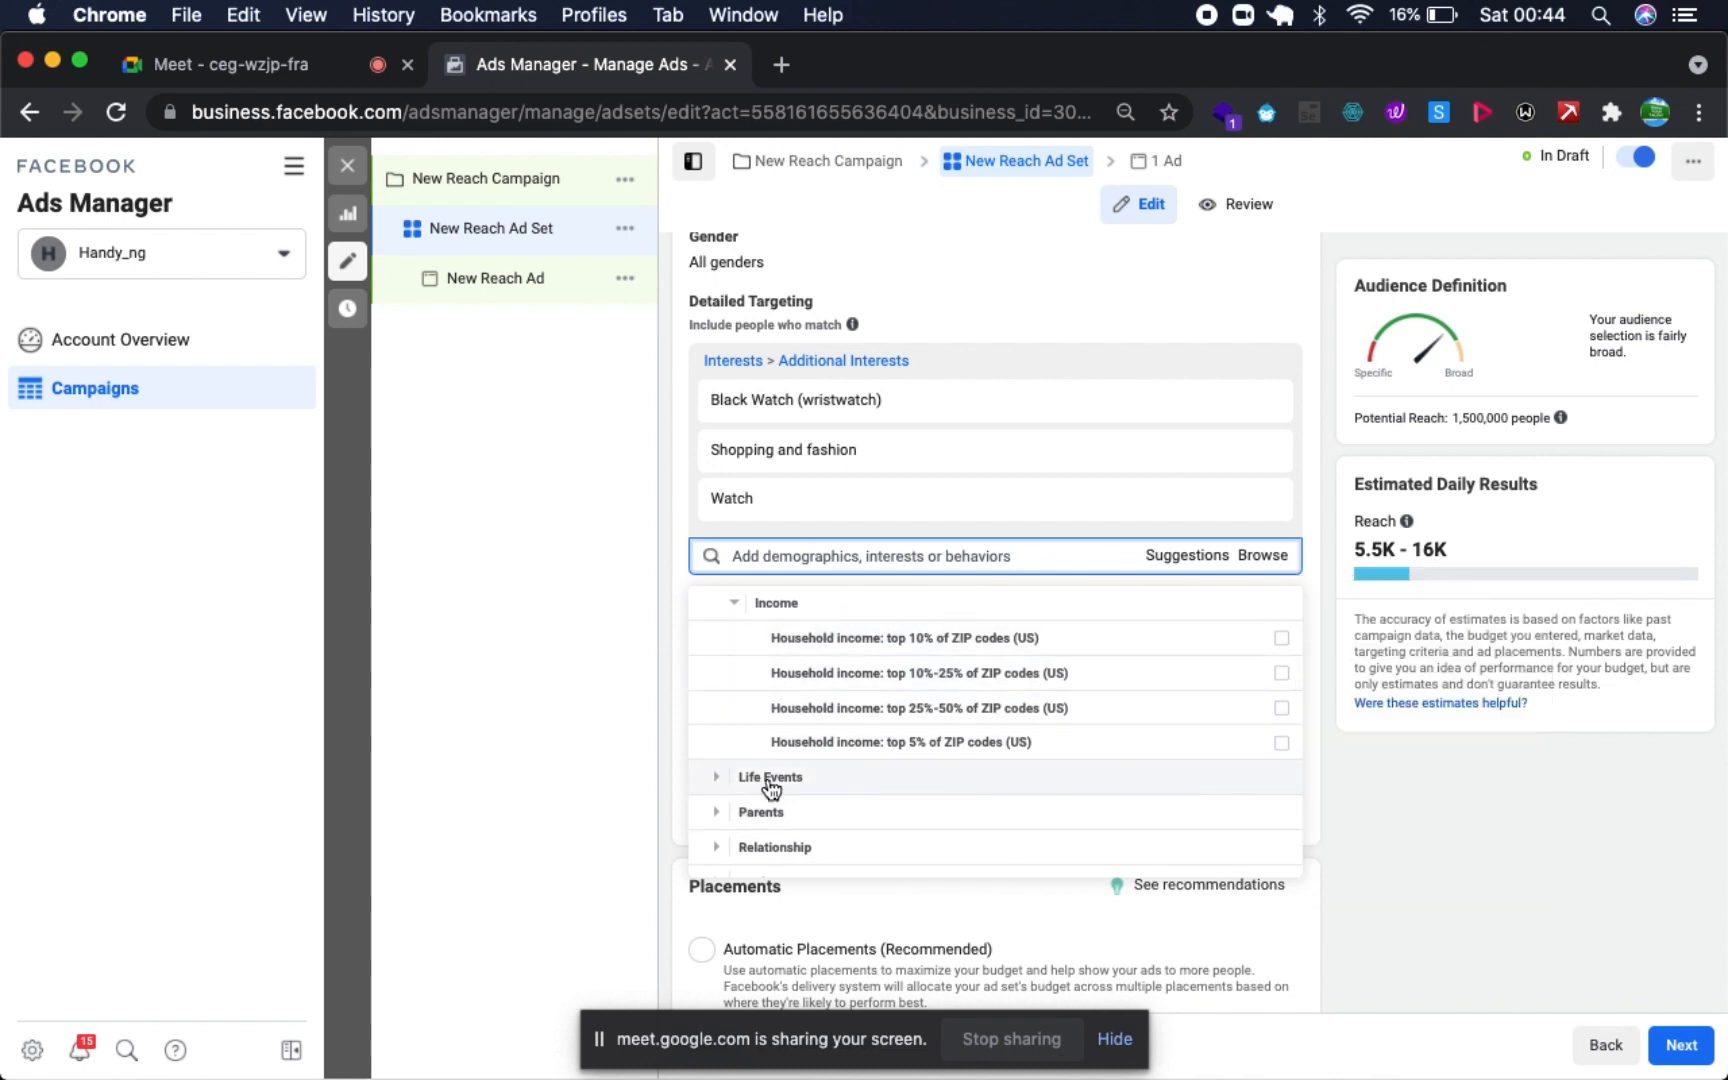
scroll(770, 785, down, 2)
- Look through the Life Events demographics and the options of its Anniversary group
click(717, 697)
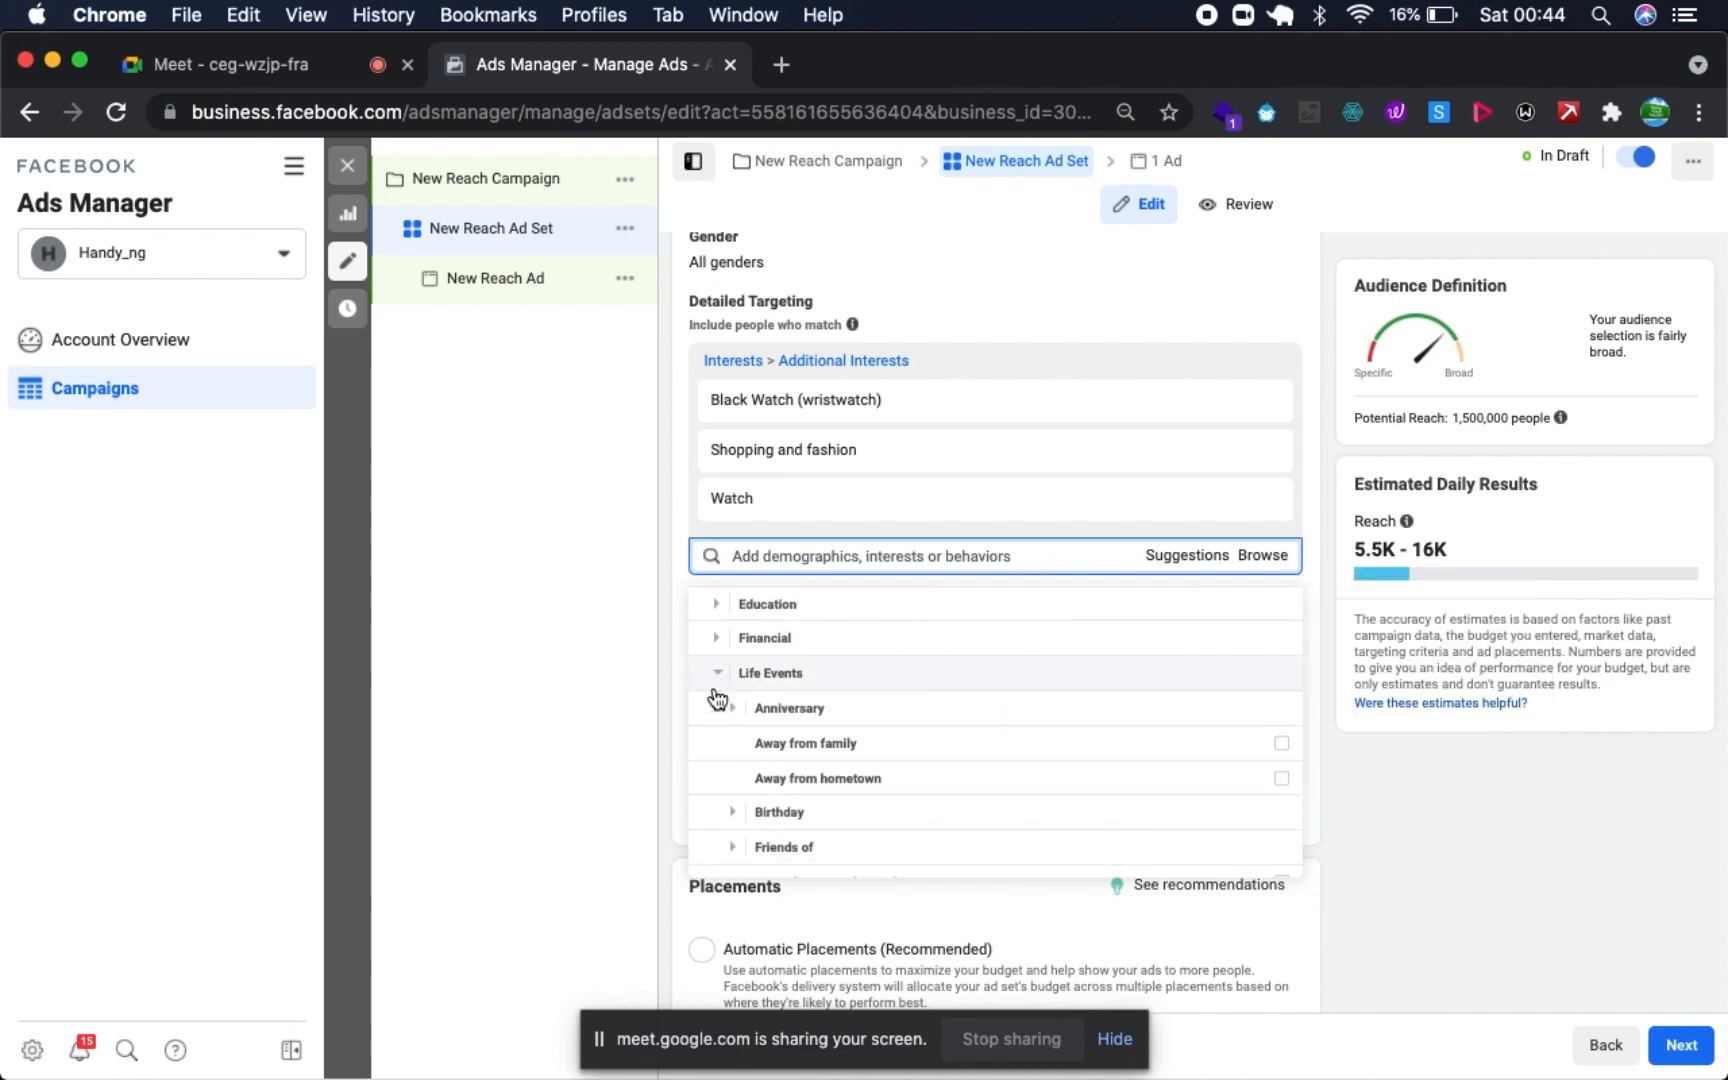
scroll(714, 685, down, 1)
scroll(860, 706, down, 1)
scroll(845, 706, up, 3)
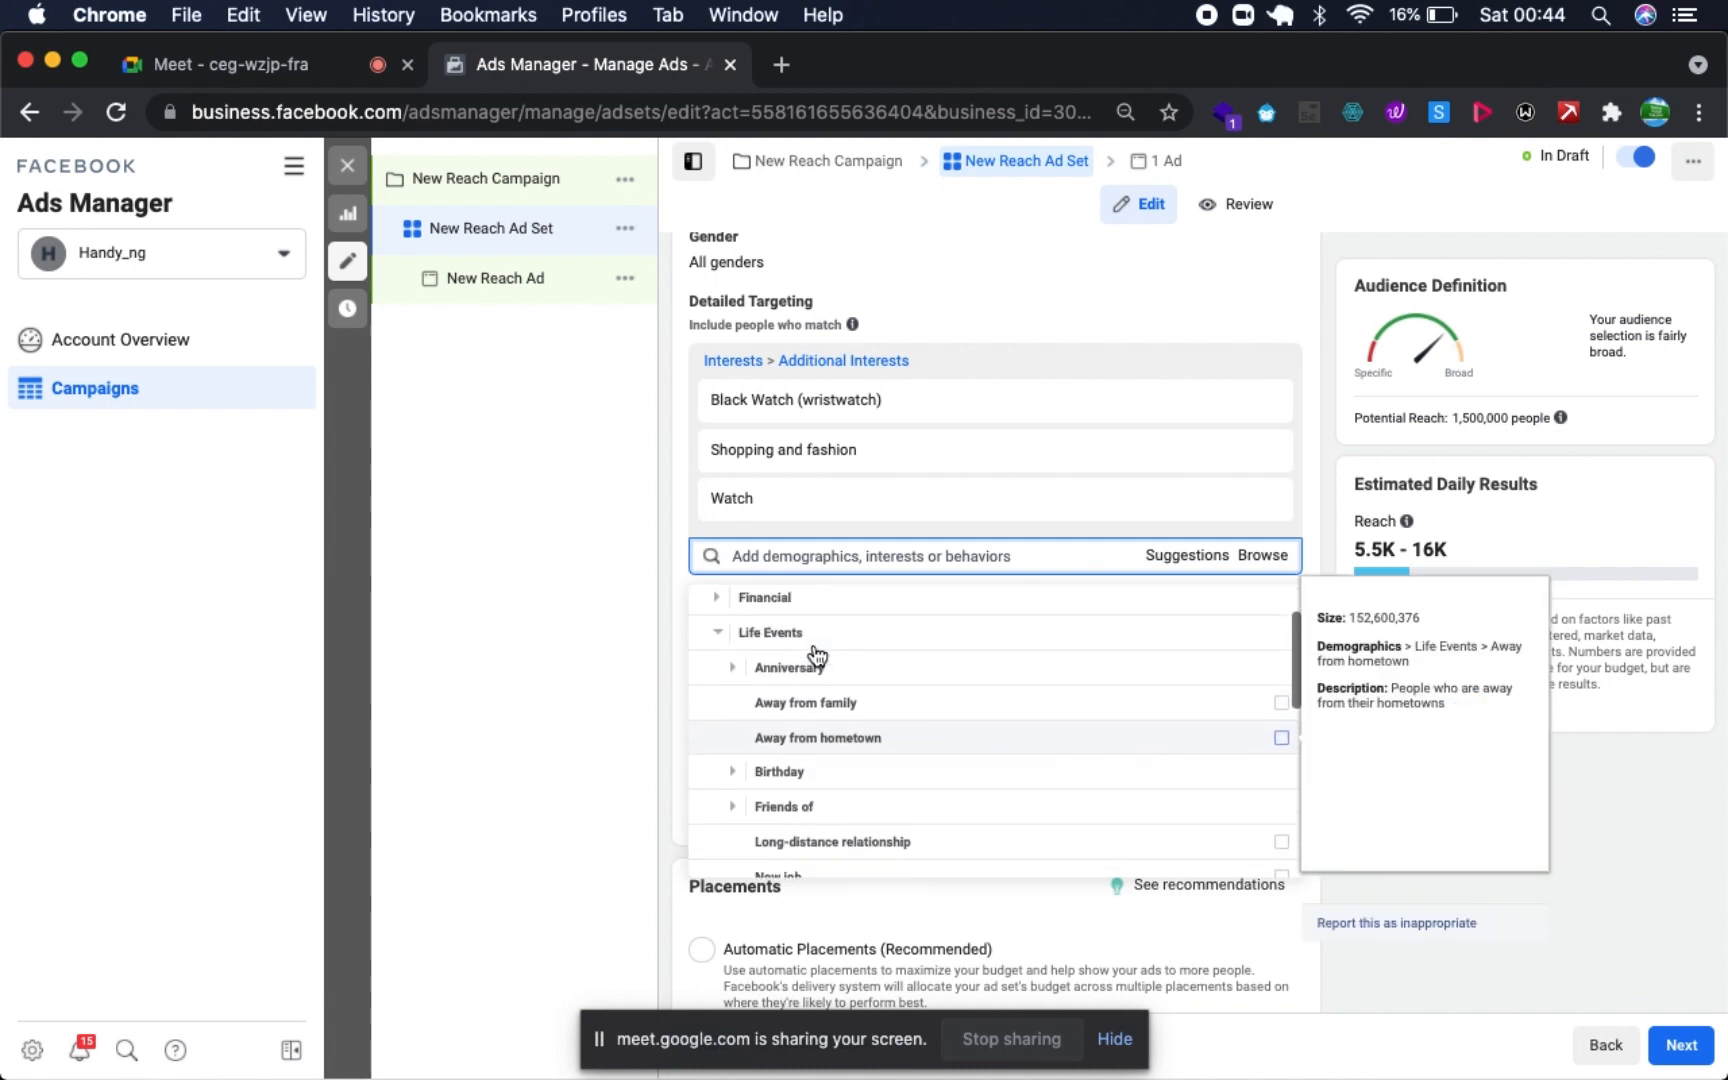
click(733, 700)
scroll(760, 720, down, 2)
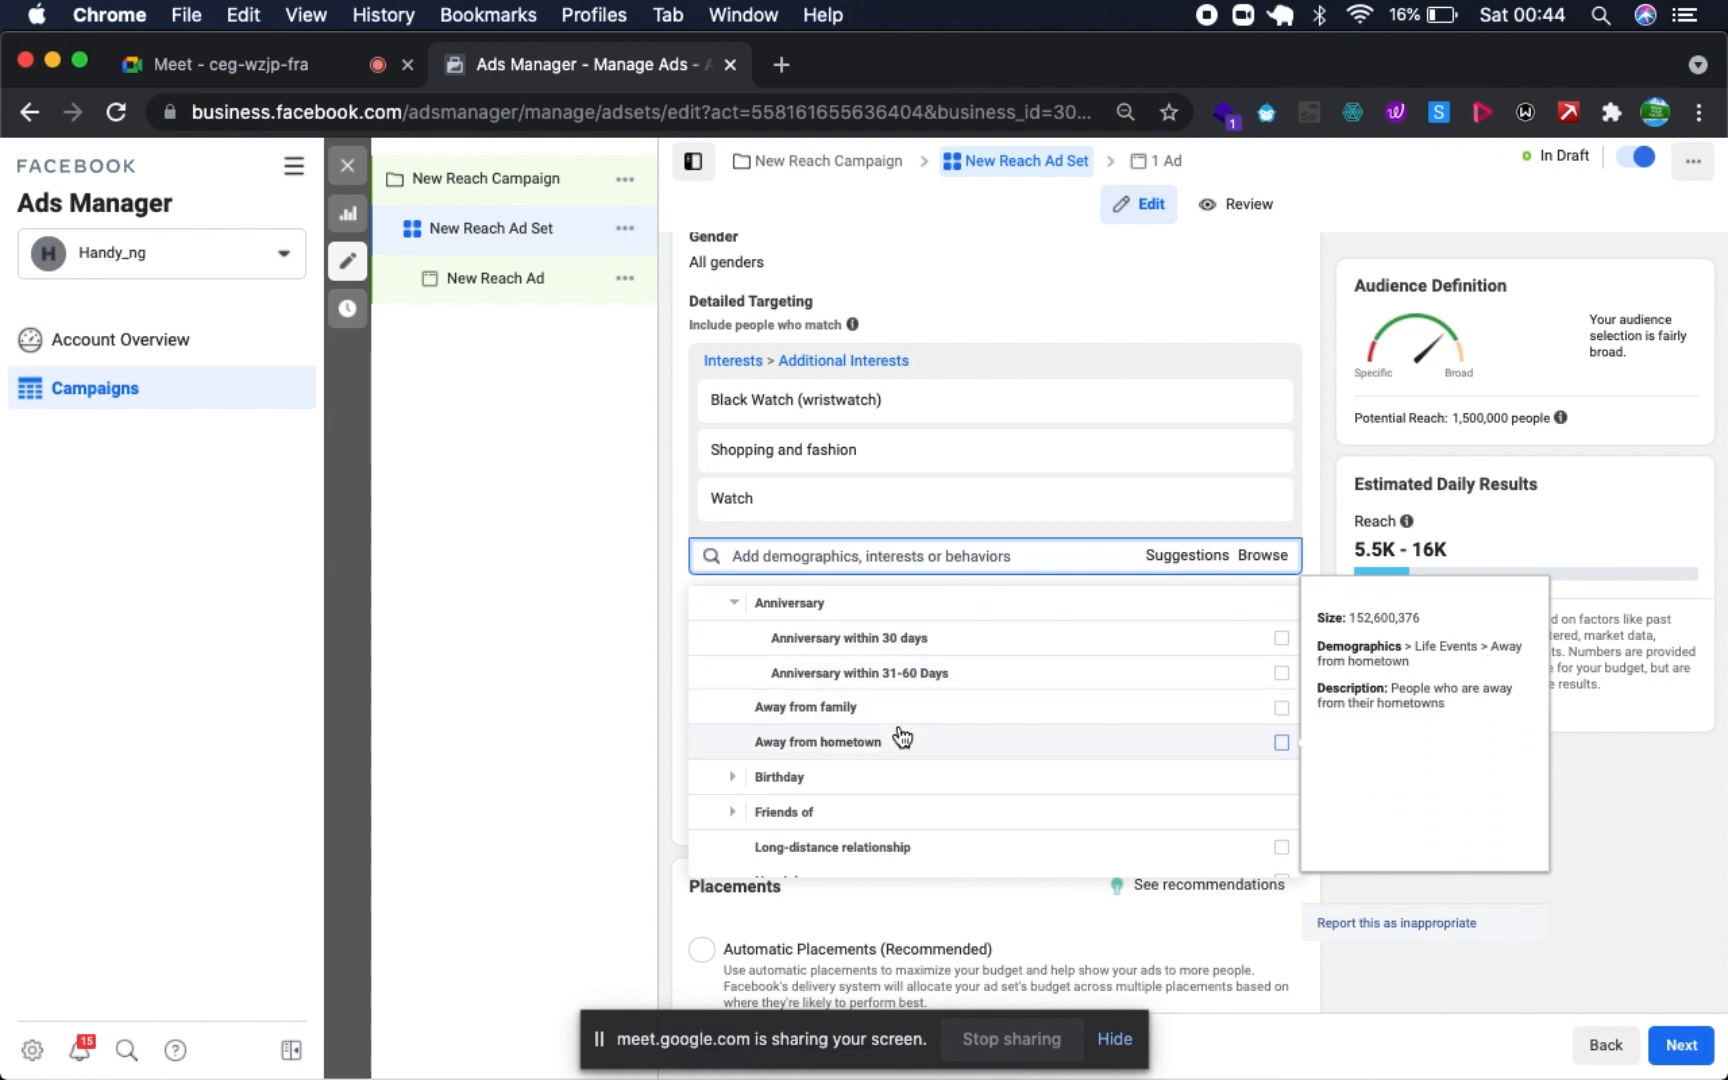
- Expand the Birthday group under Life Events and review its options and the neighbouring life events
click(733, 786)
scroll(850, 760, down, 2)
scroll(953, 744, up, 2)
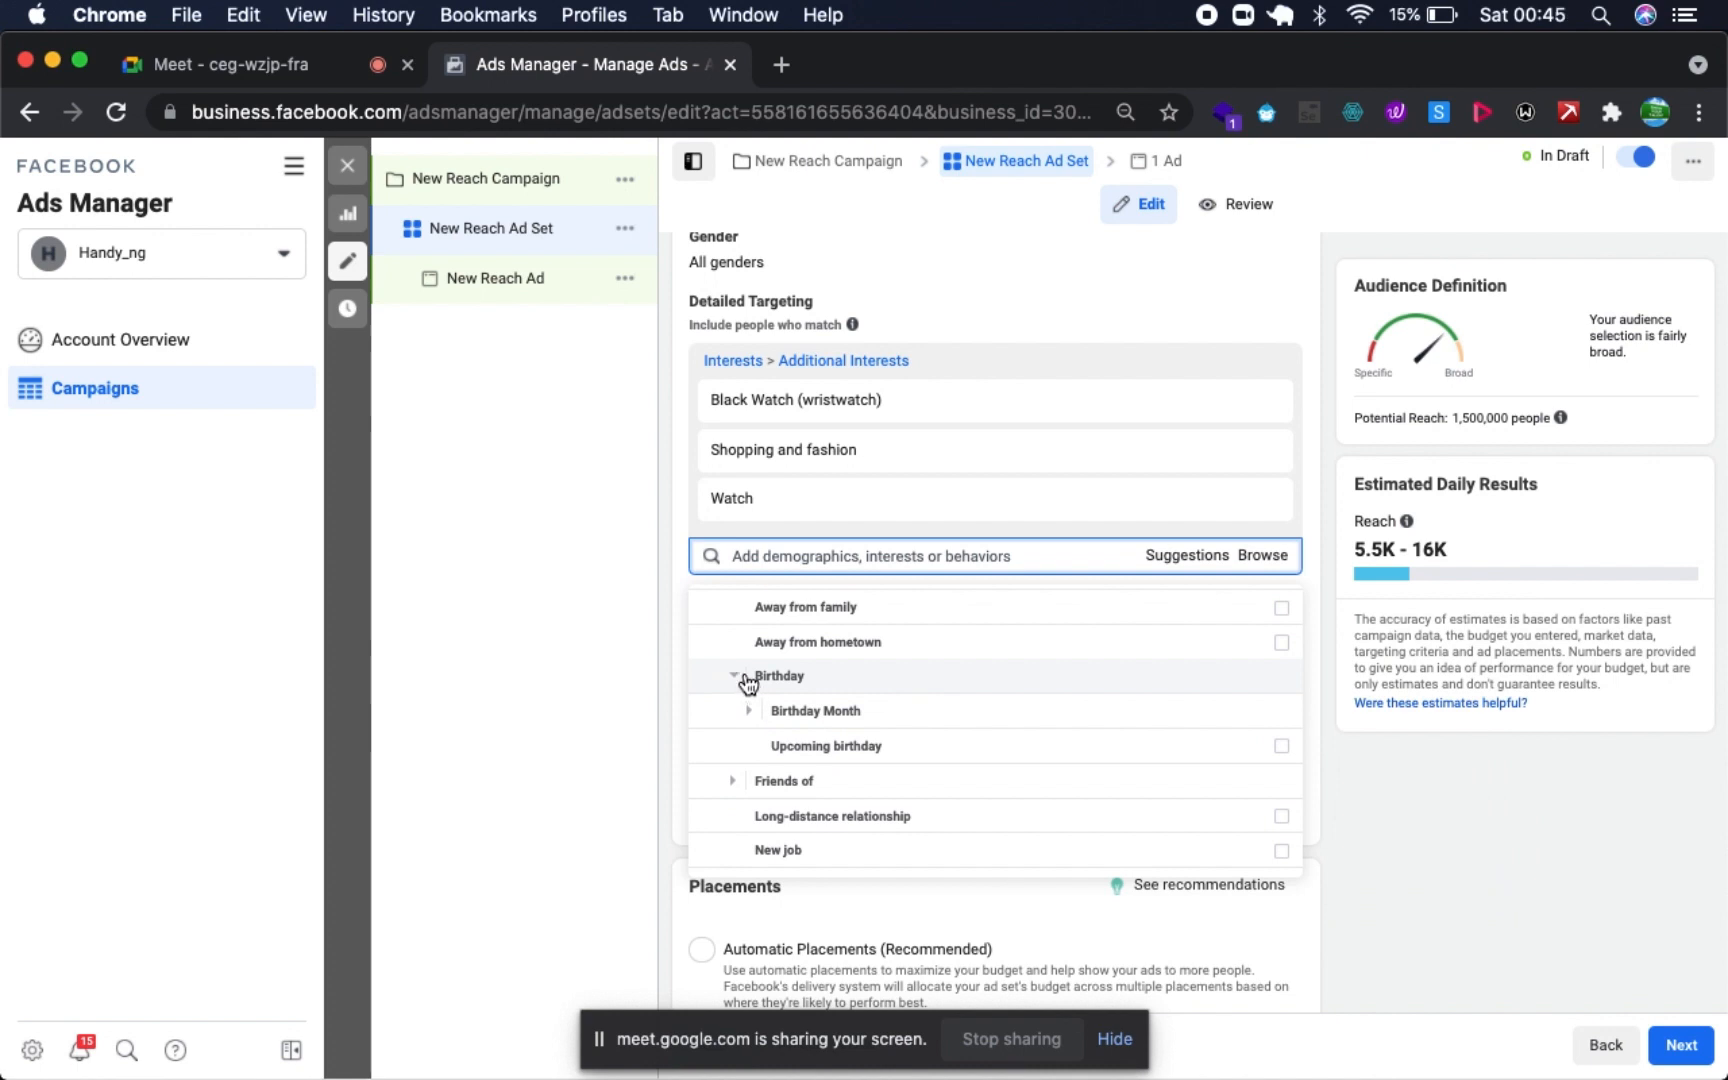
click(741, 680)
click(800, 742)
scroll(802, 748, down, 2)
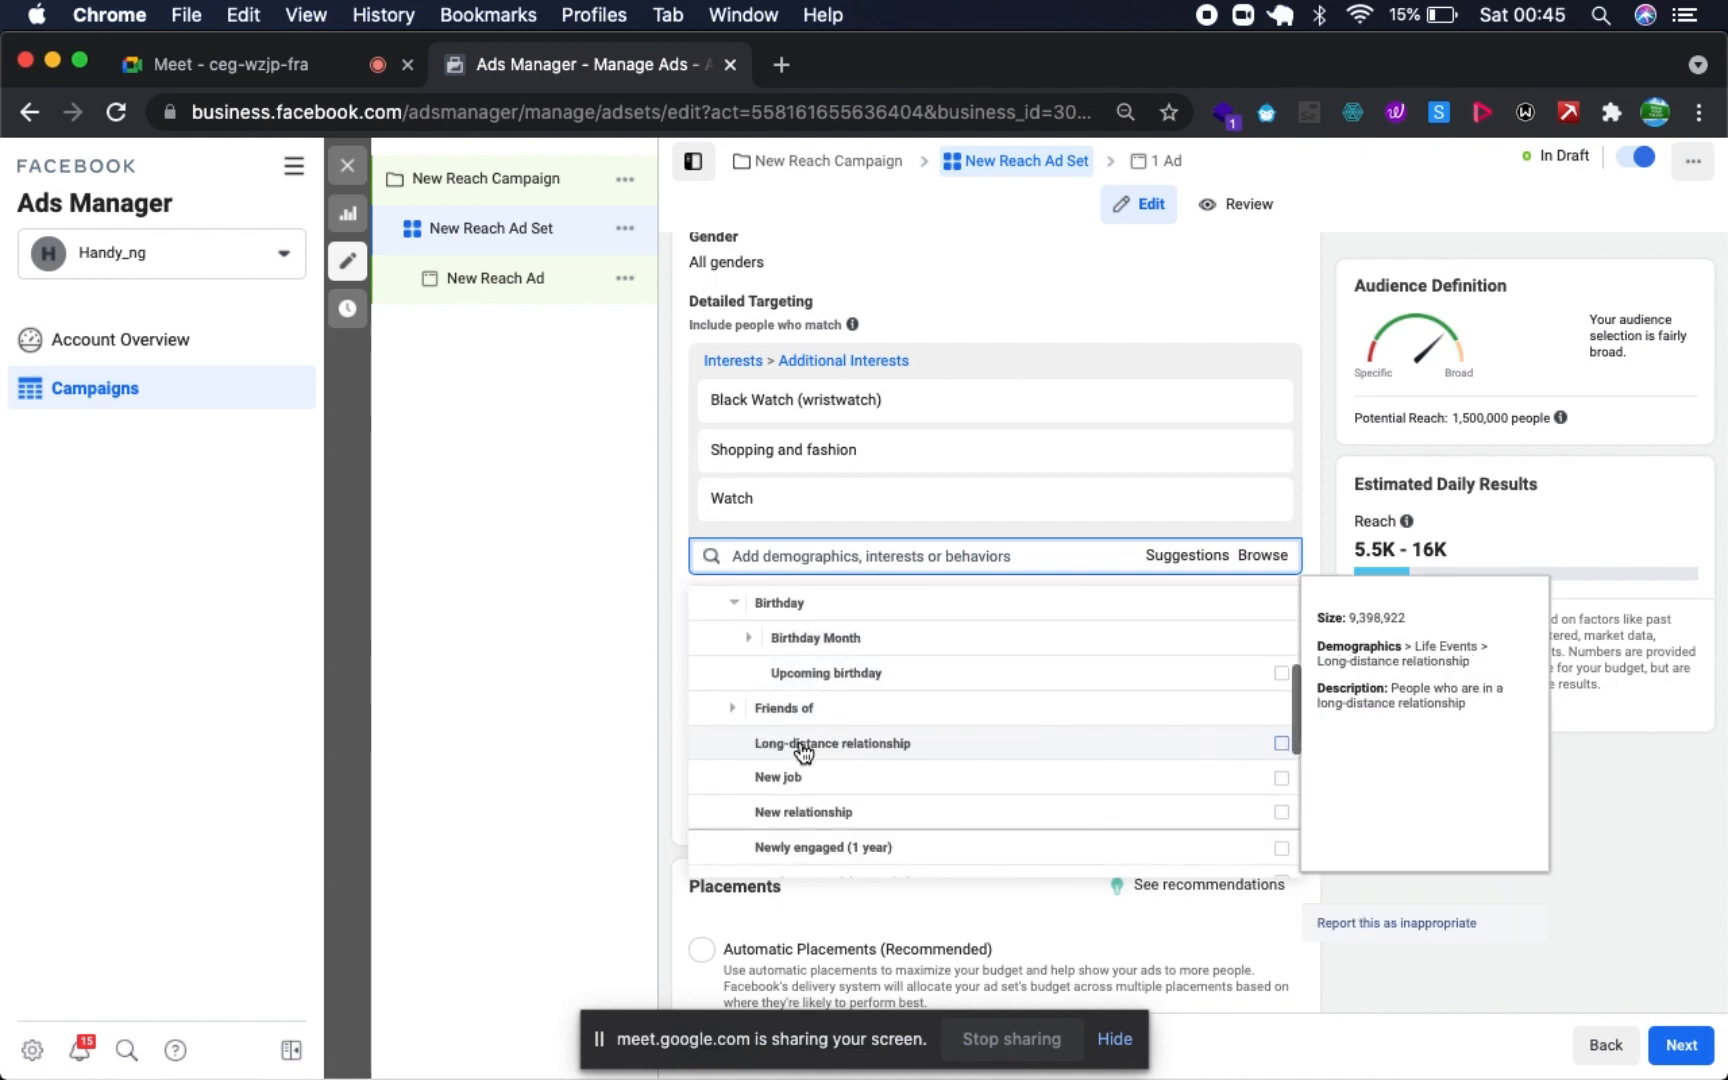
scroll(840, 451, down, 1)
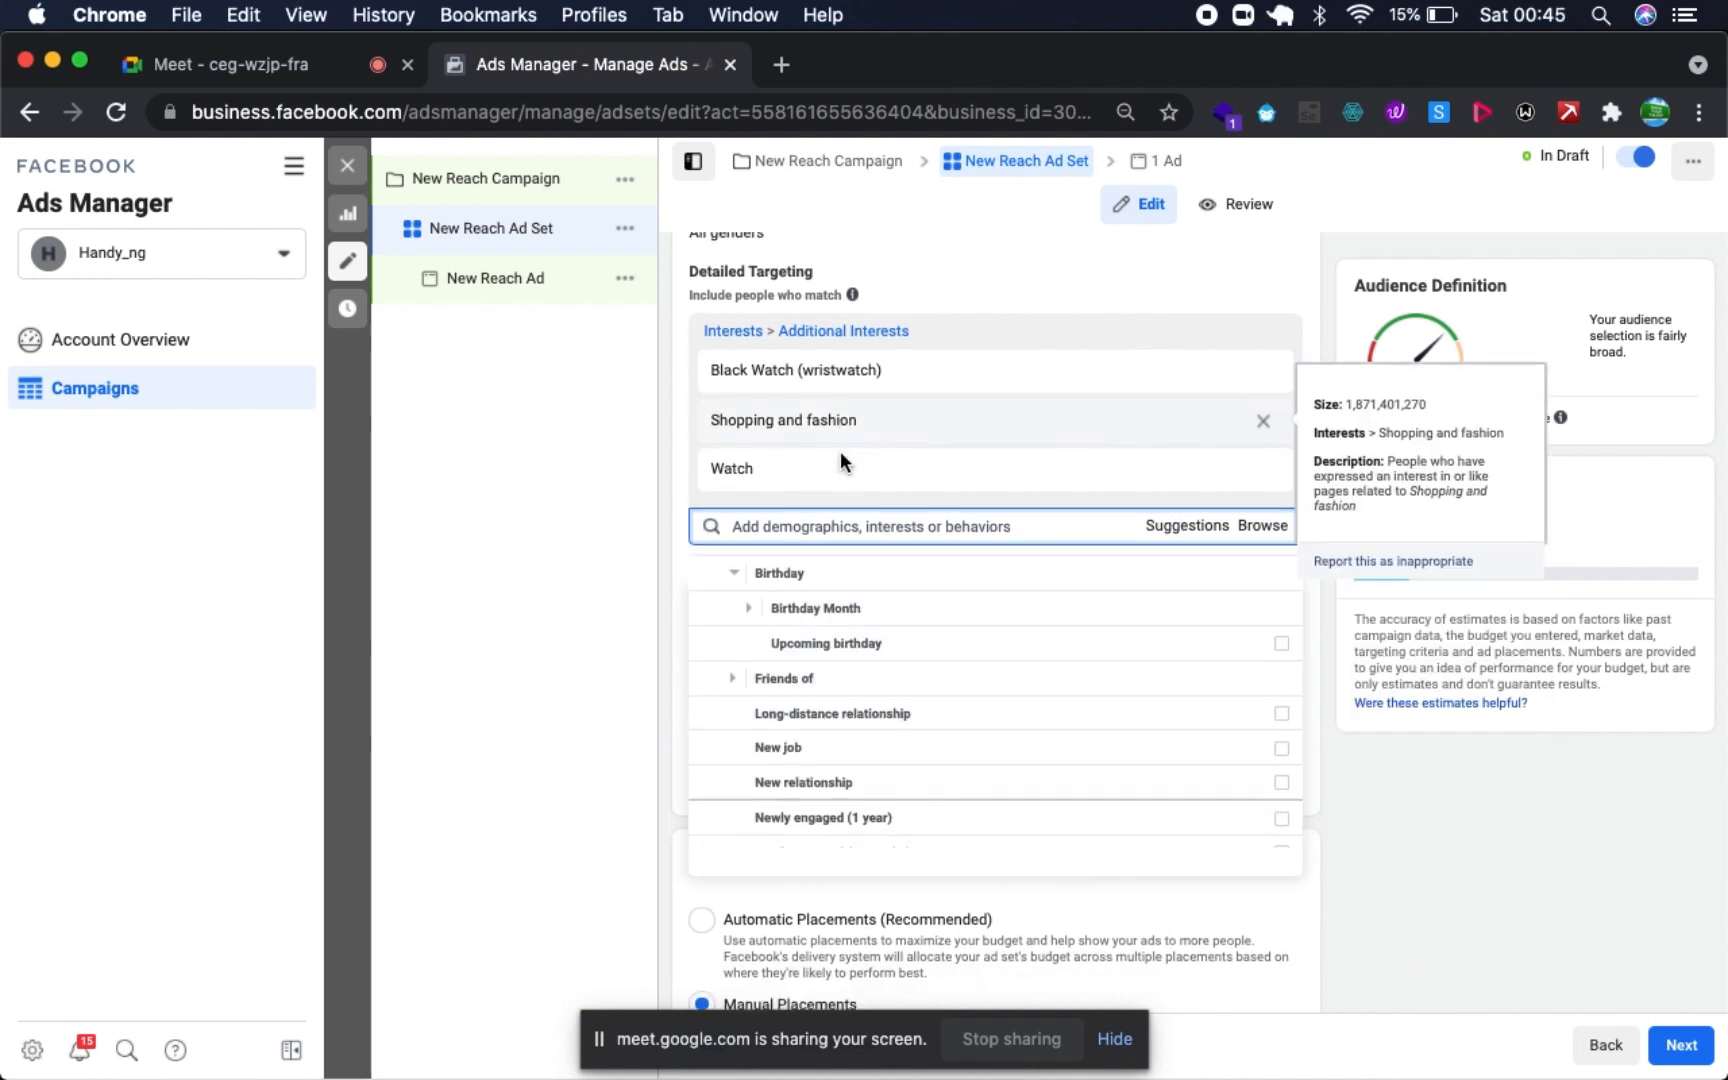
click(781, 568)
scroll(783, 577, up, 2)
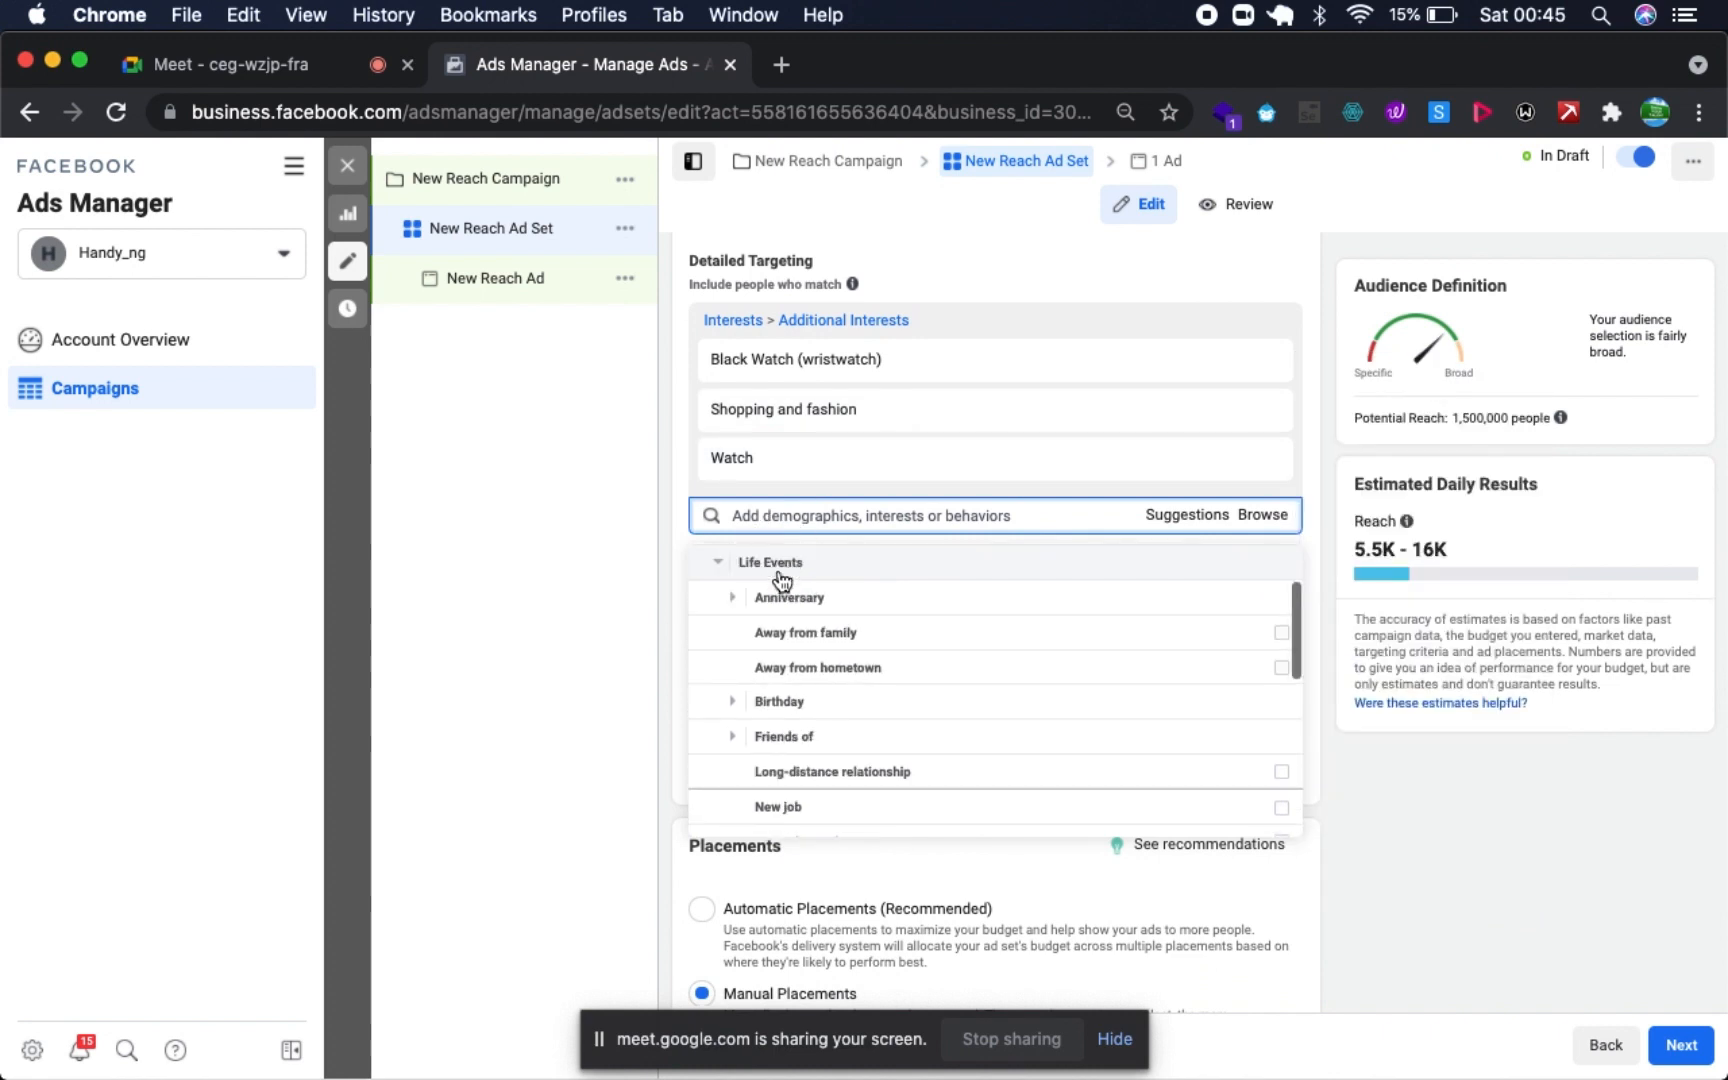
click(845, 704)
scroll(852, 702, down, 2)
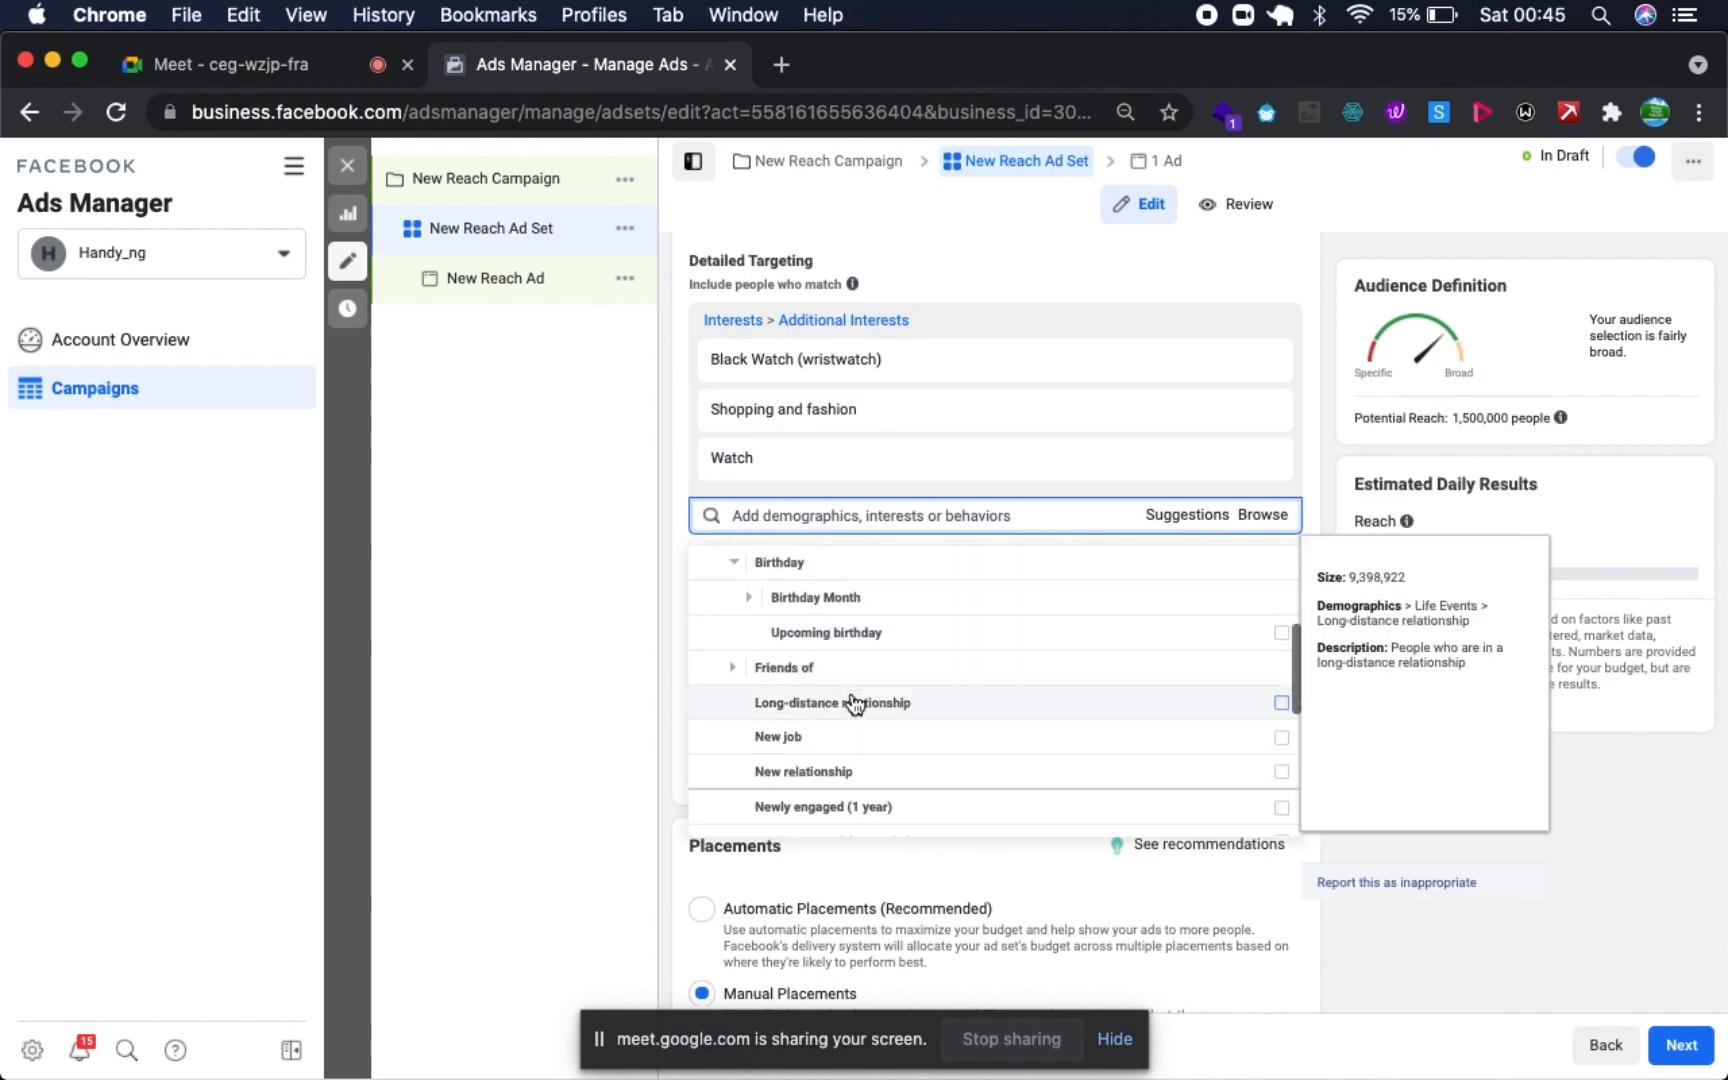
- Add the birthday months July, August, September, October, November and December to the detailed targeting
click(805, 596)
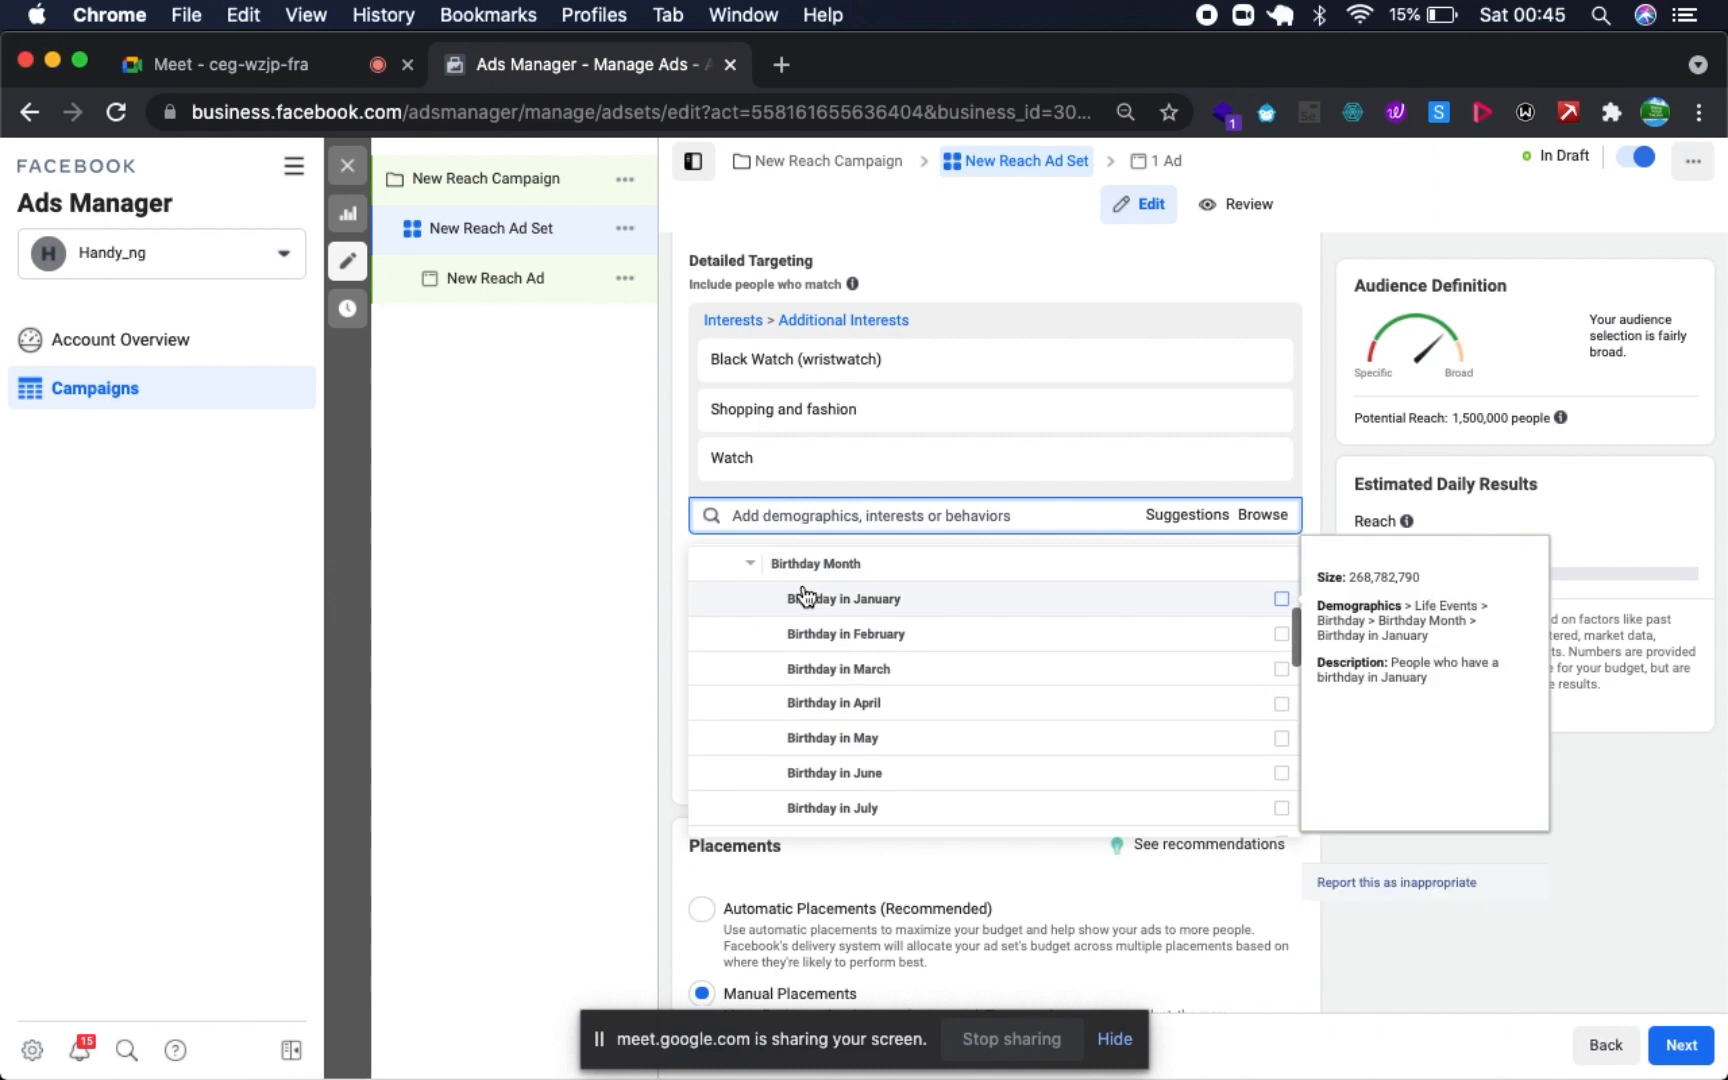
scroll(853, 757, down, 3)
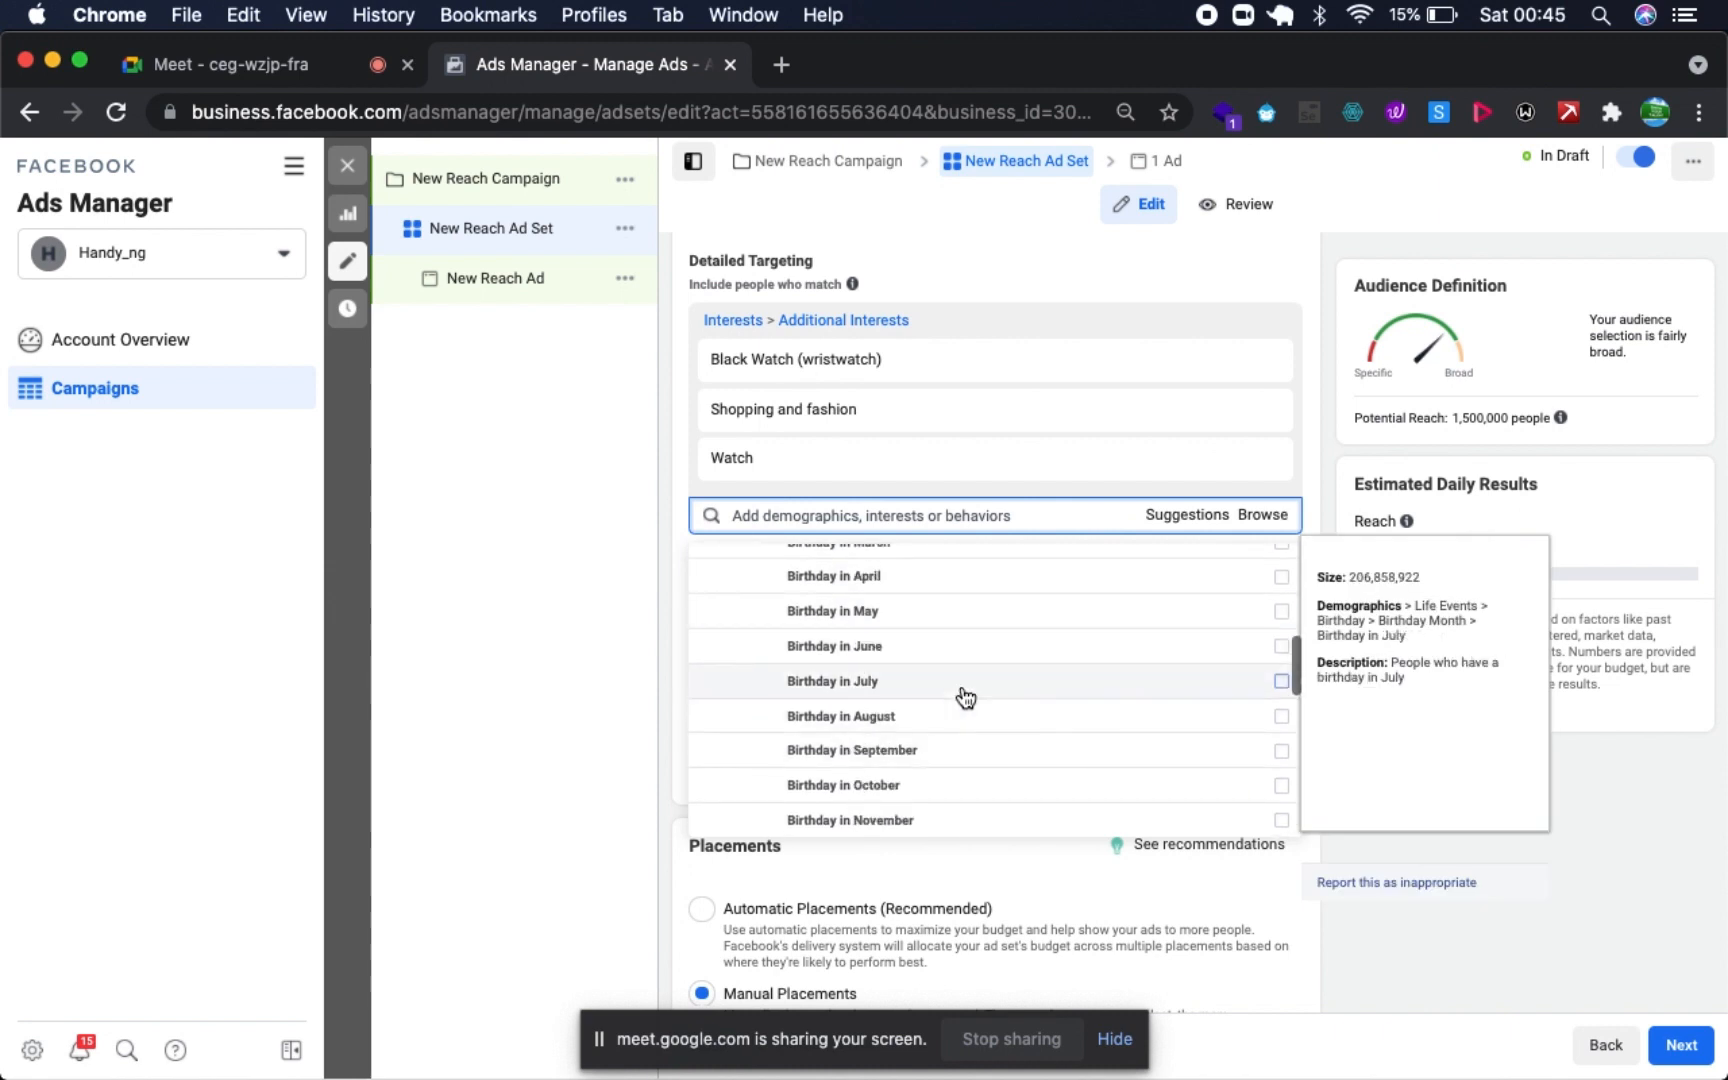
click(1282, 718)
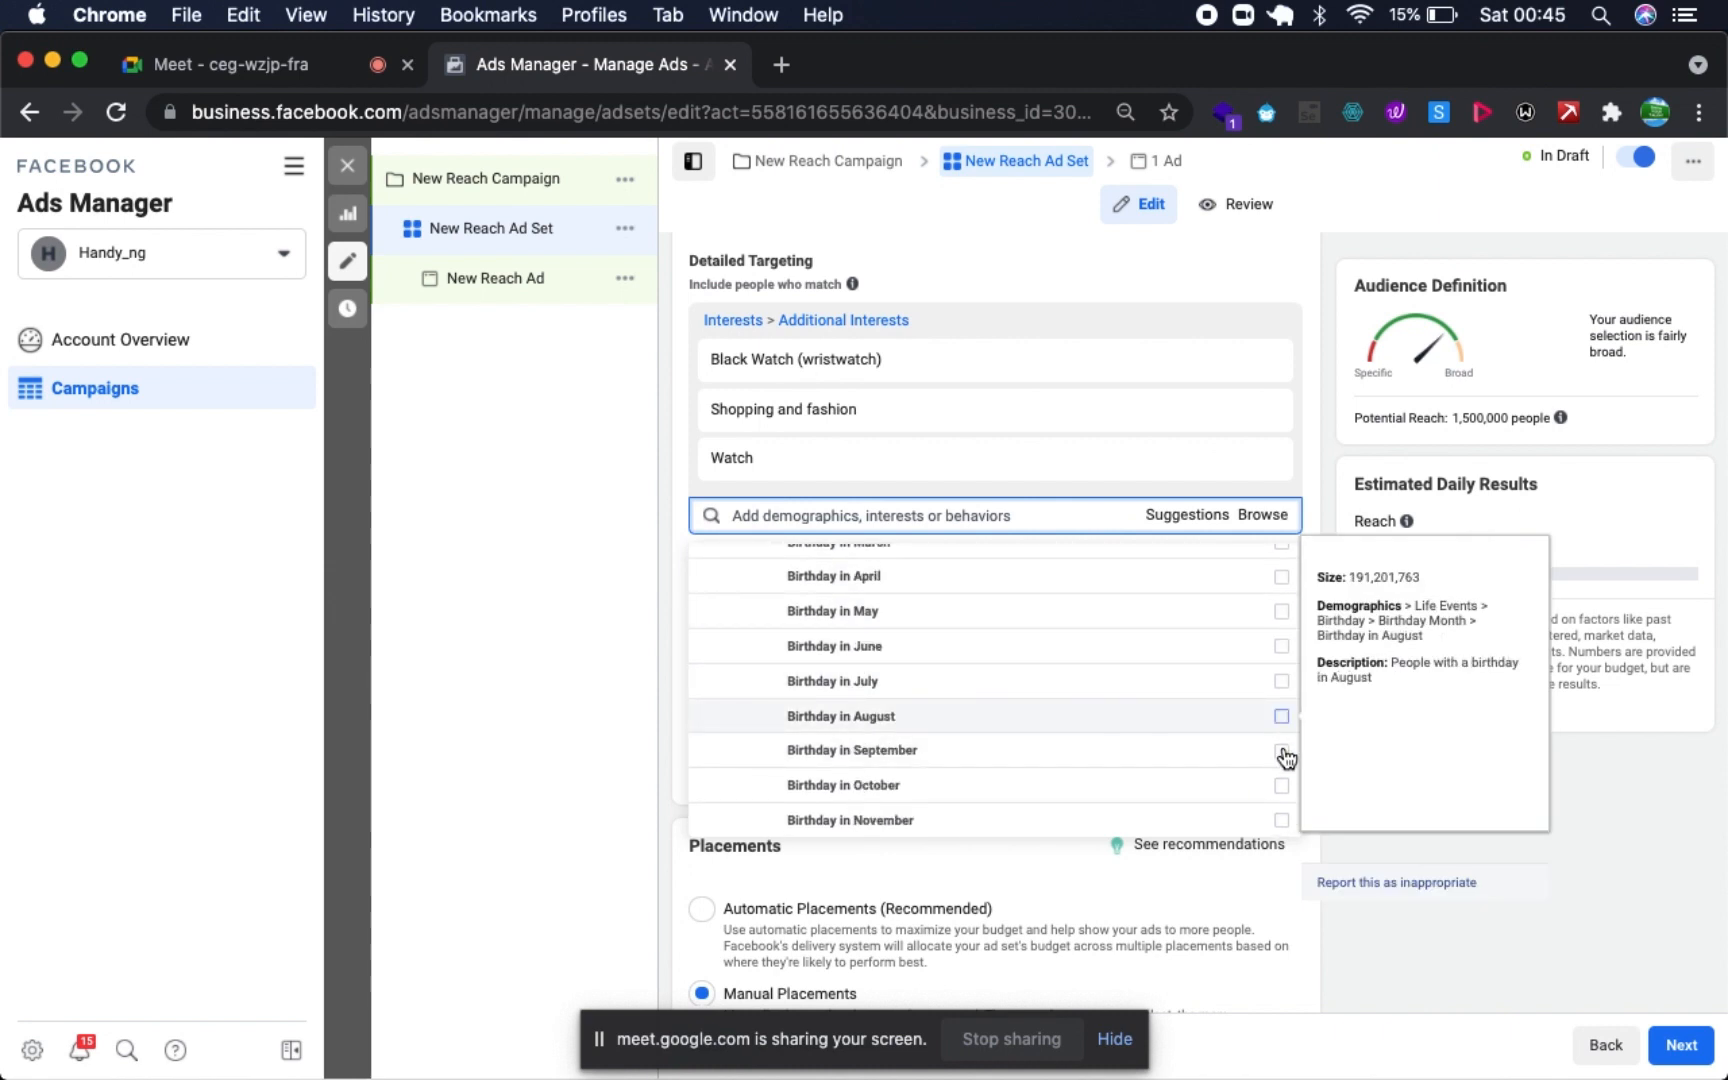
click(1282, 759)
scroll(1250, 867, down, 1)
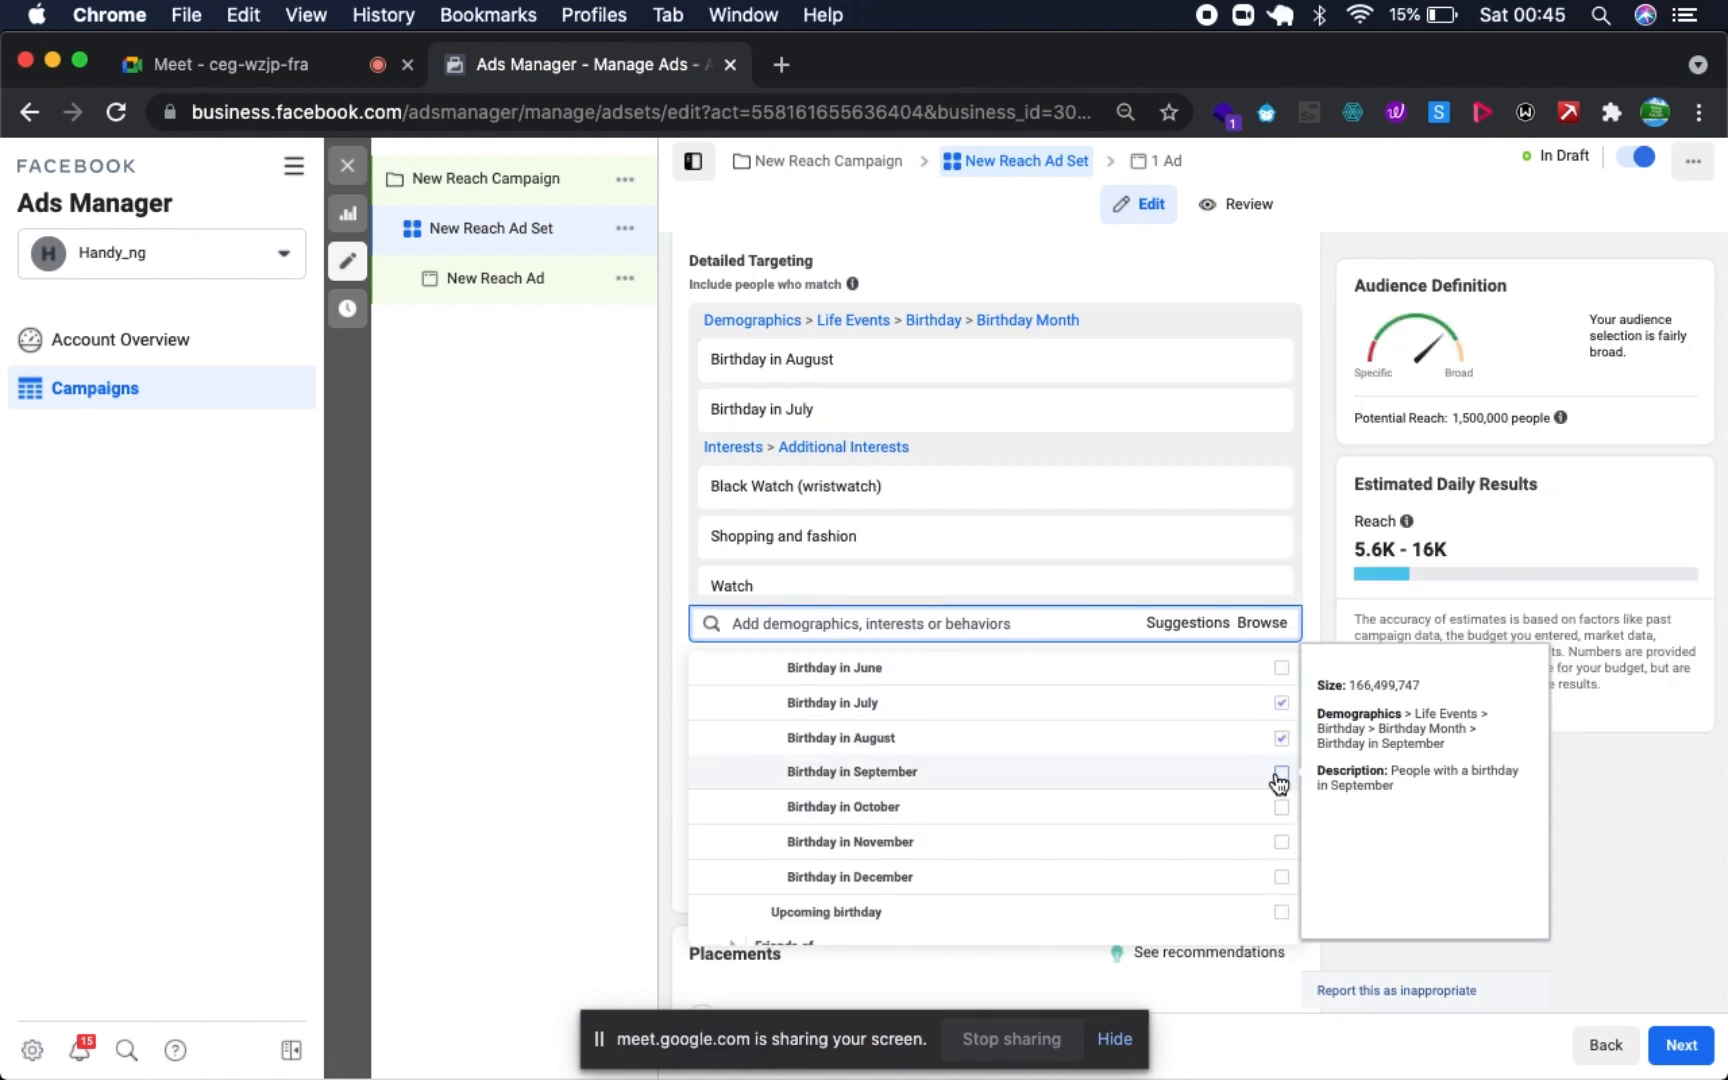
click(1280, 773)
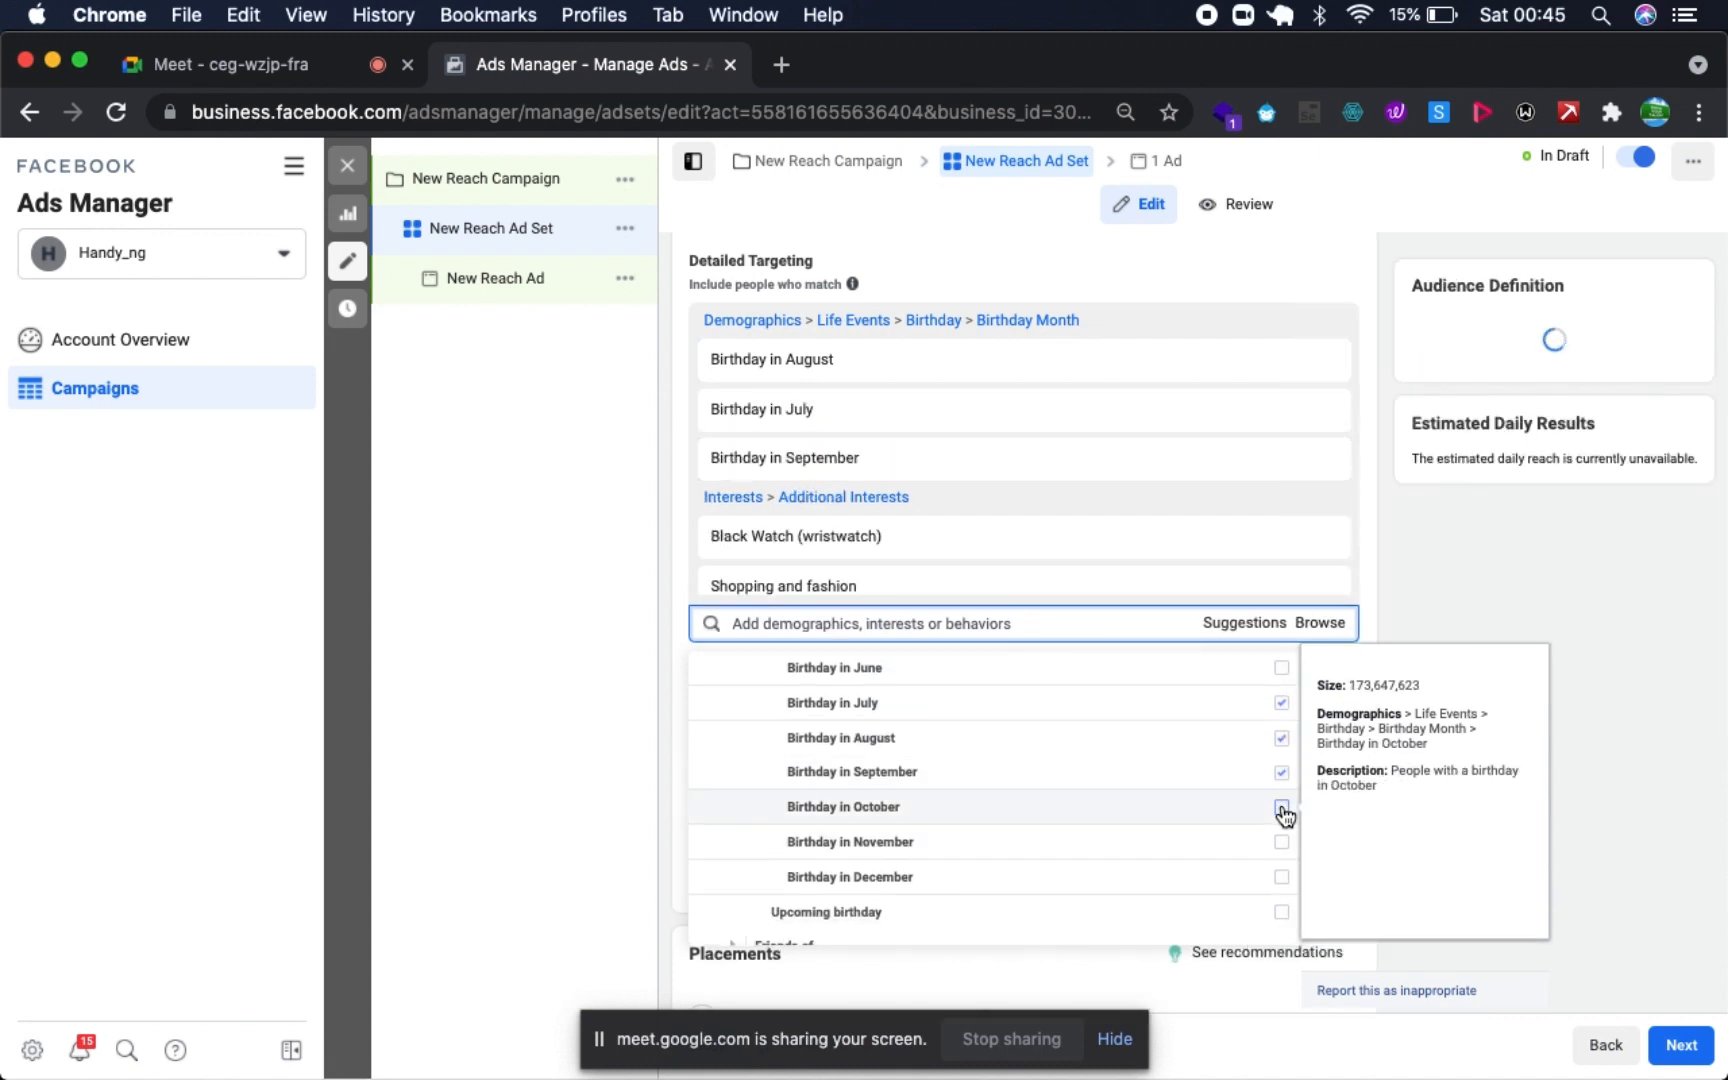
click(1282, 807)
click(1282, 843)
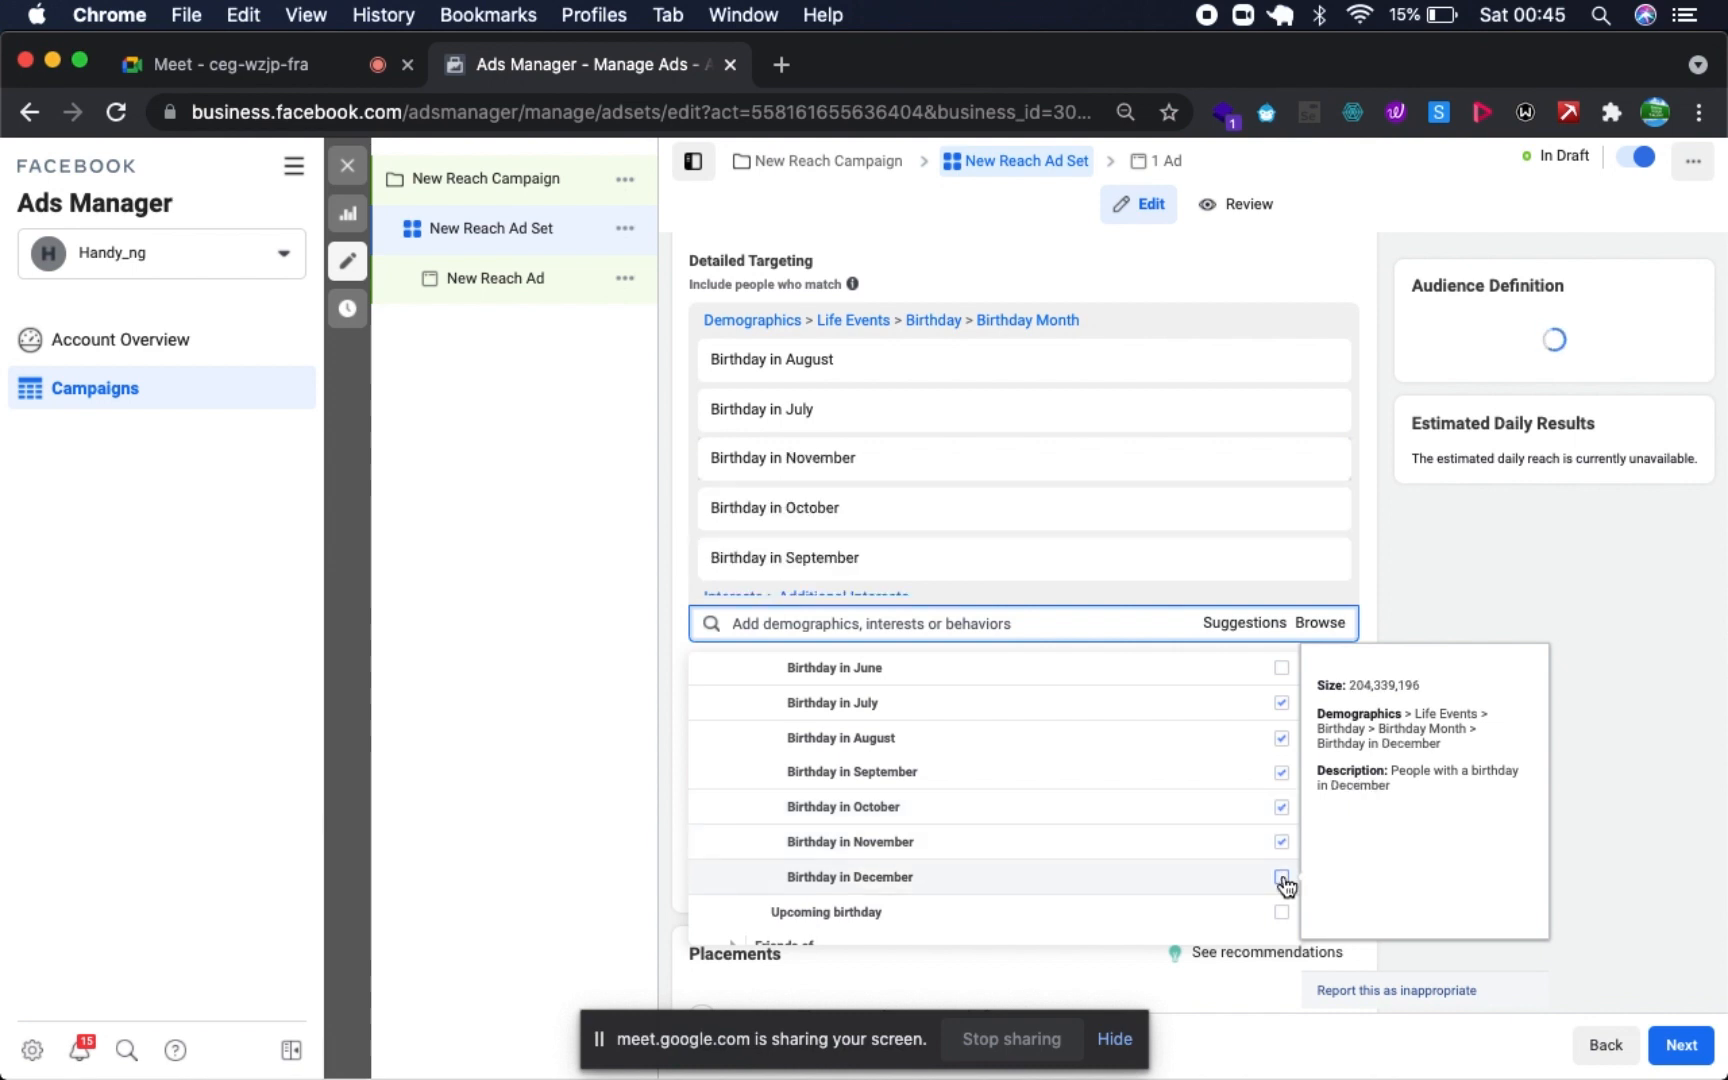
click(1282, 878)
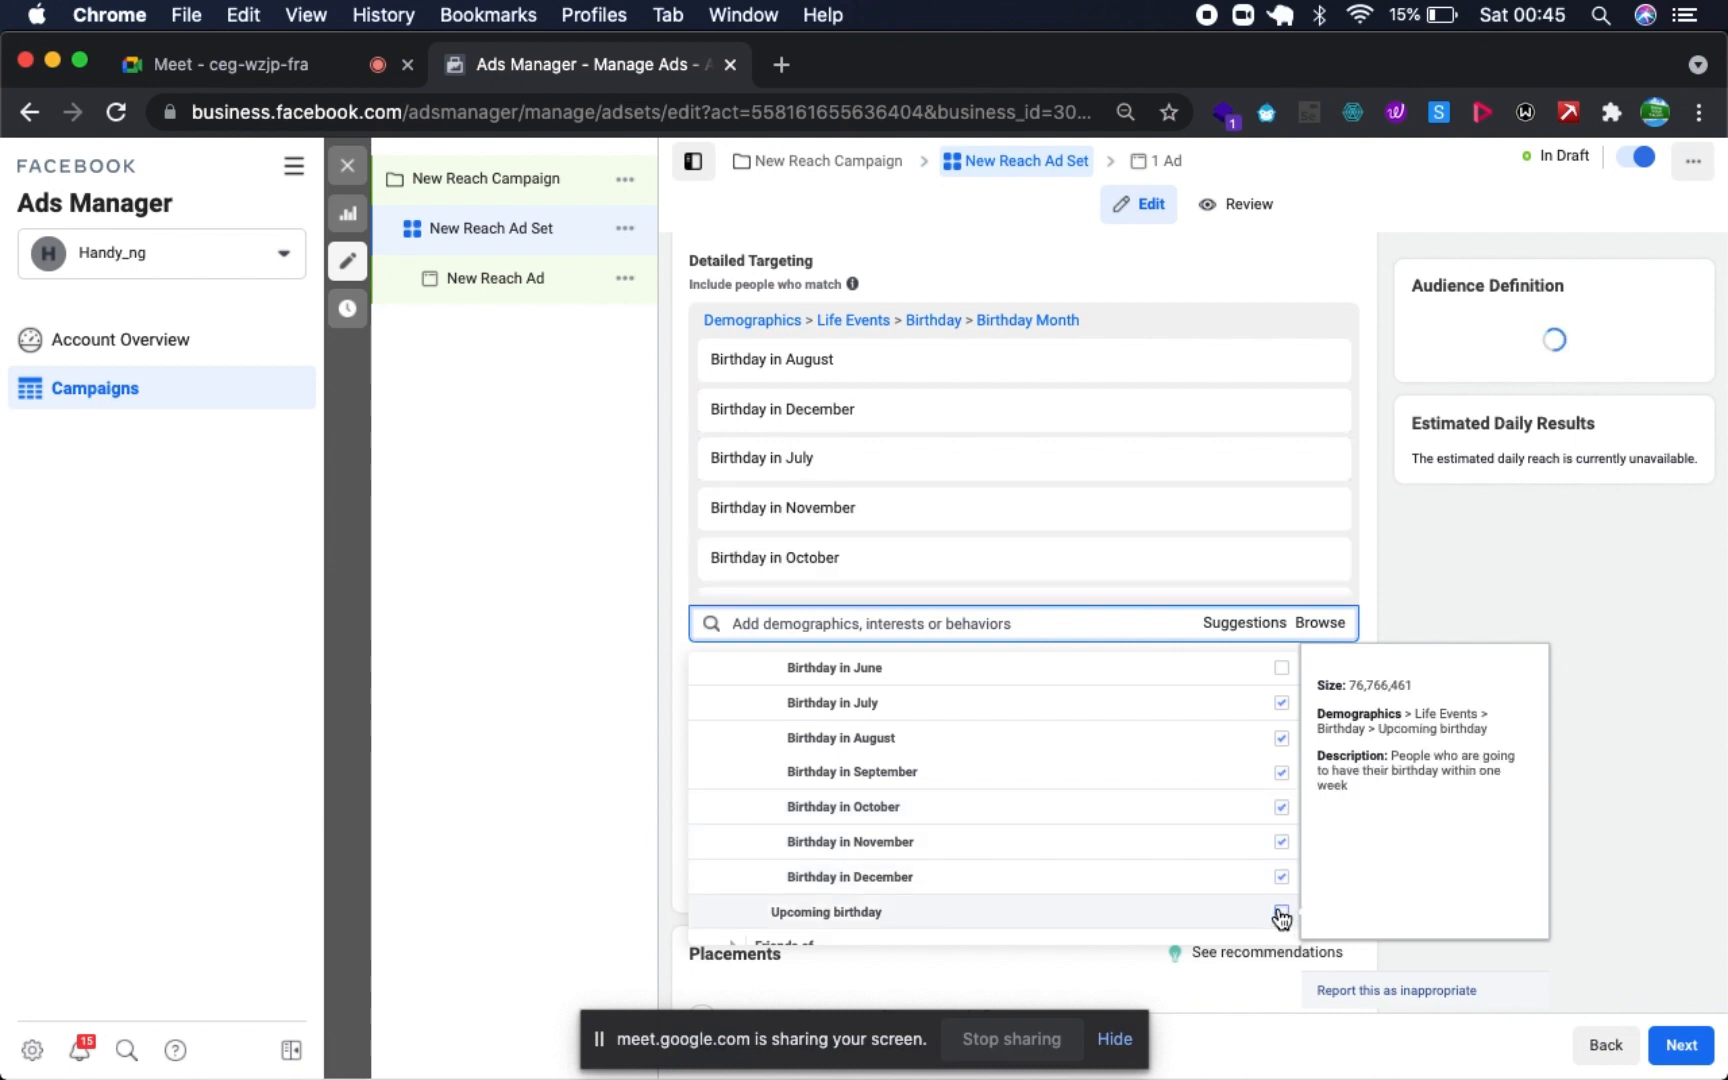
- Add Upcoming birthday and Long-distance relationship from Life Events to the detailed targeting
click(1281, 914)
scroll(1174, 912, down, 2)
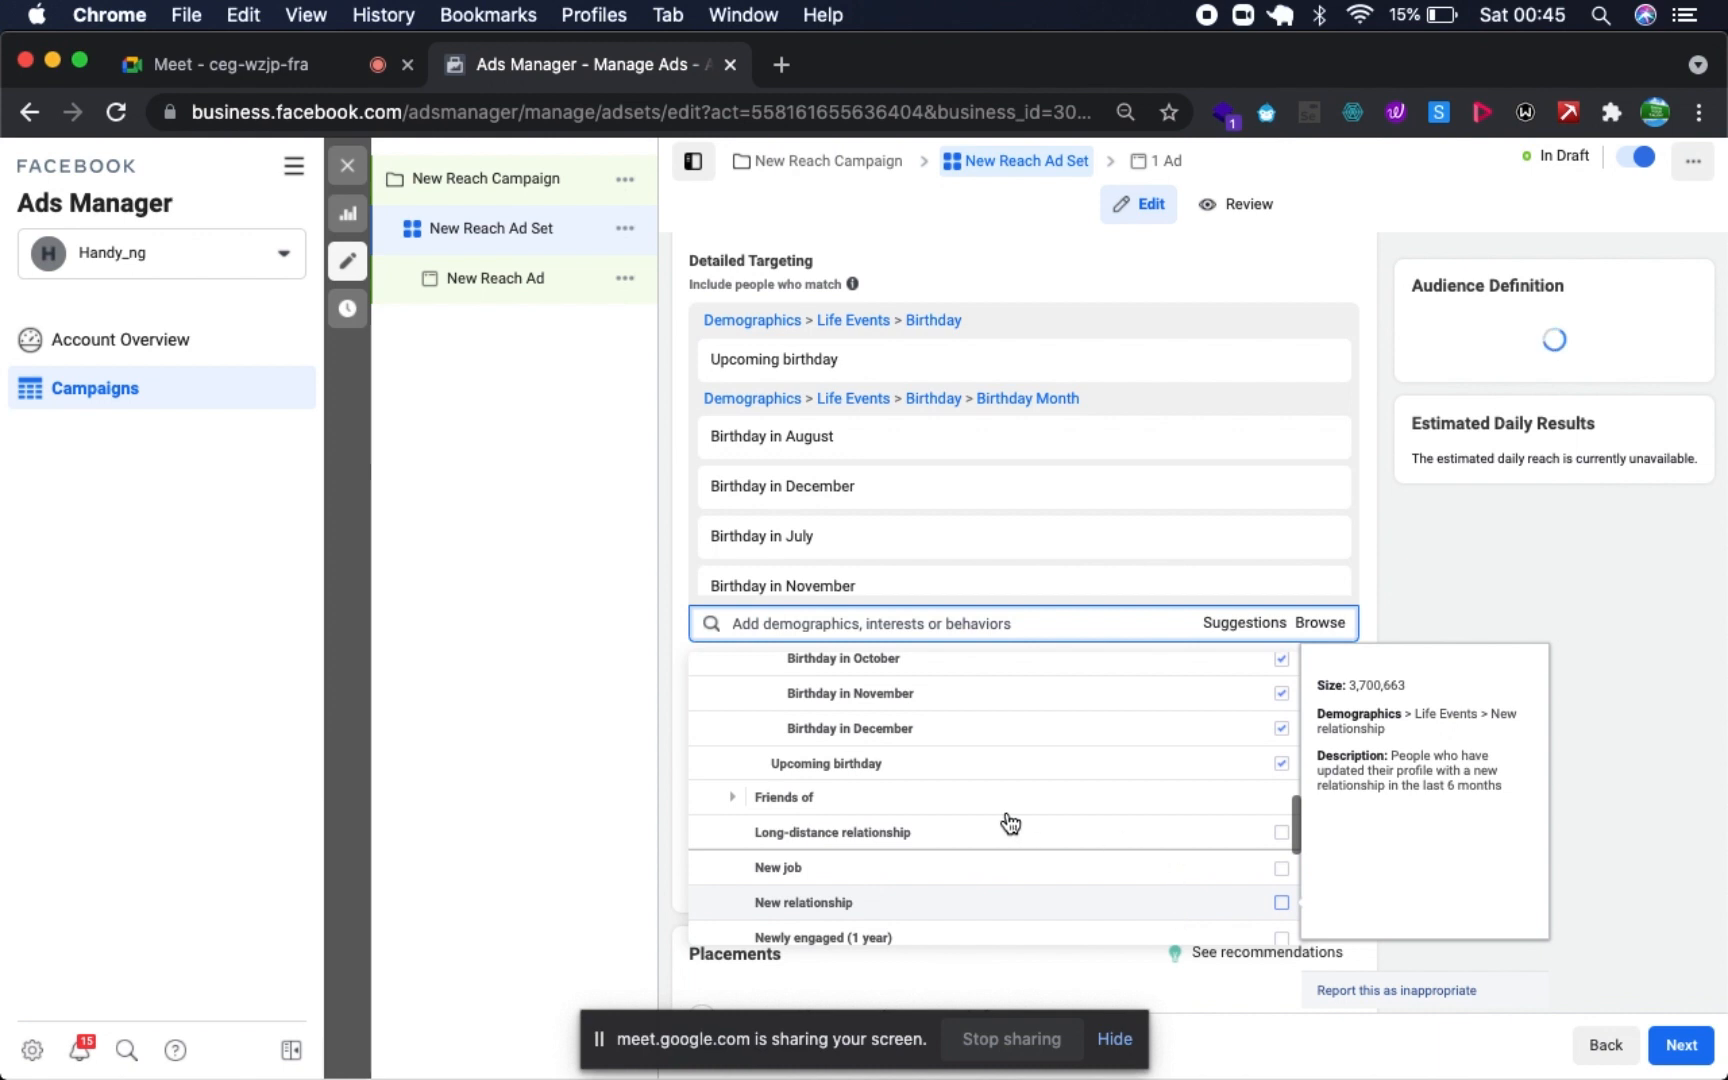
mouse_move(930, 830)
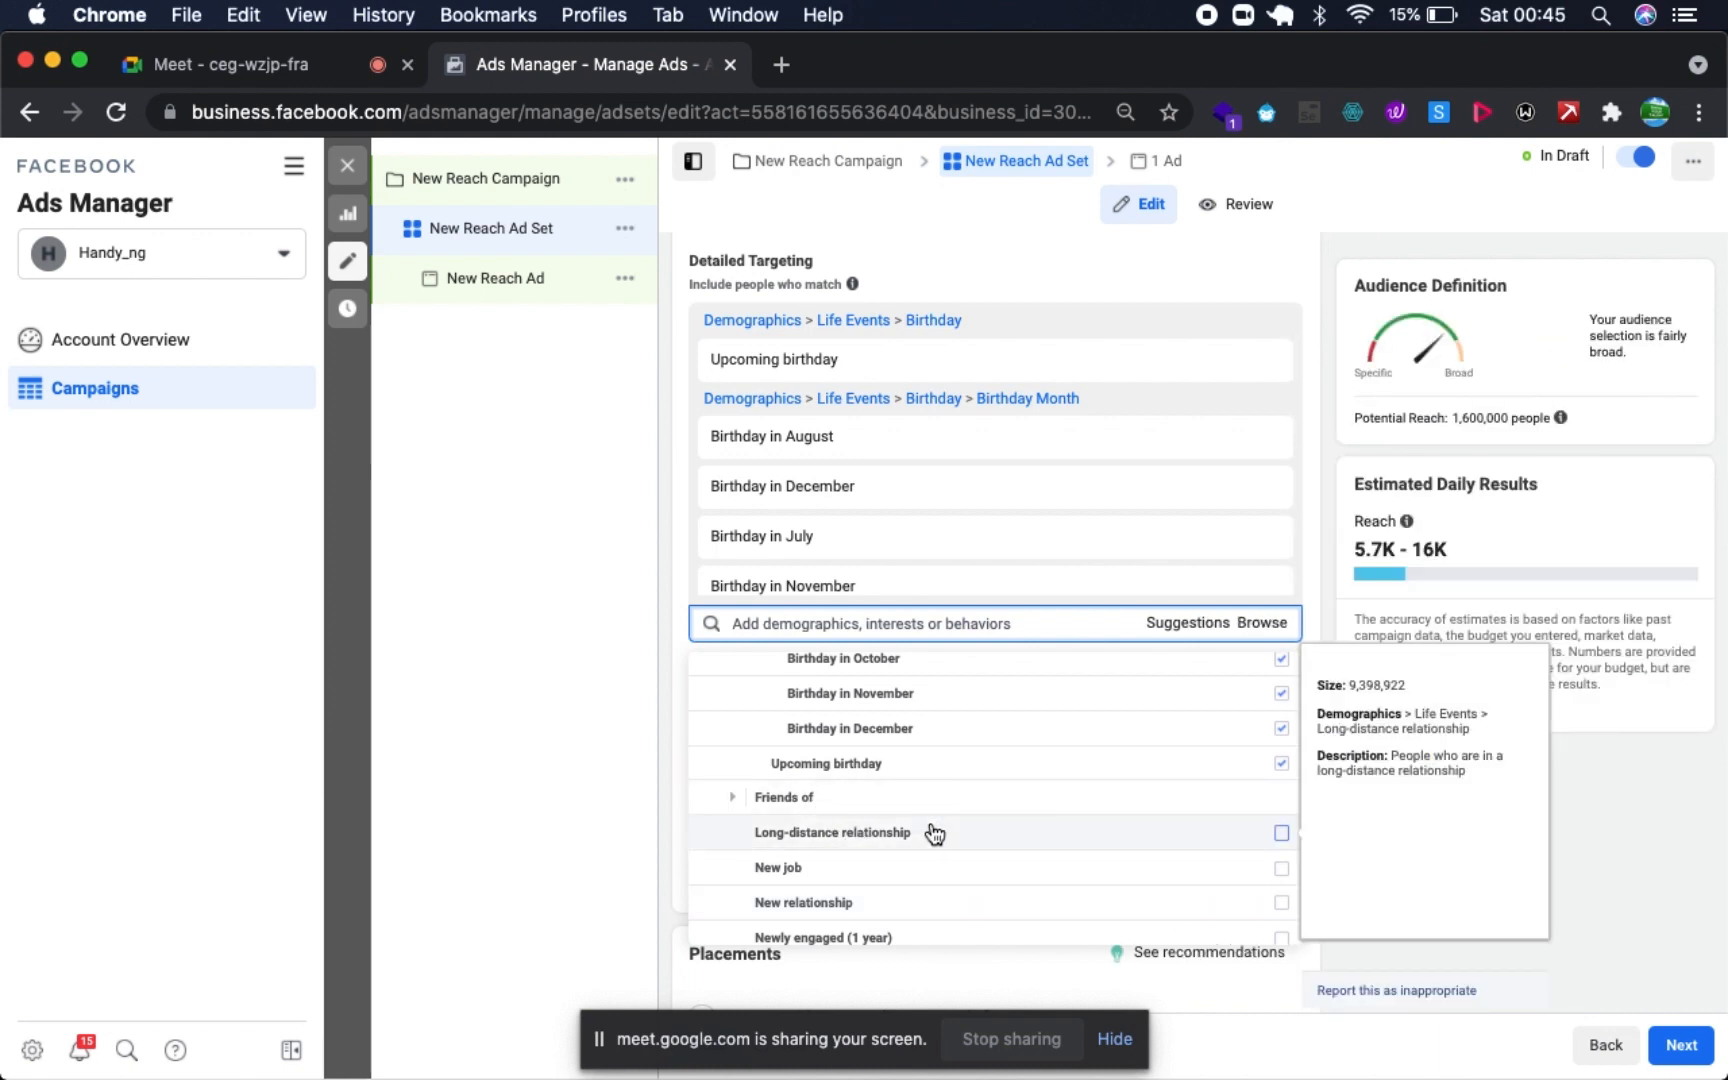
scroll(932, 832, down, 2)
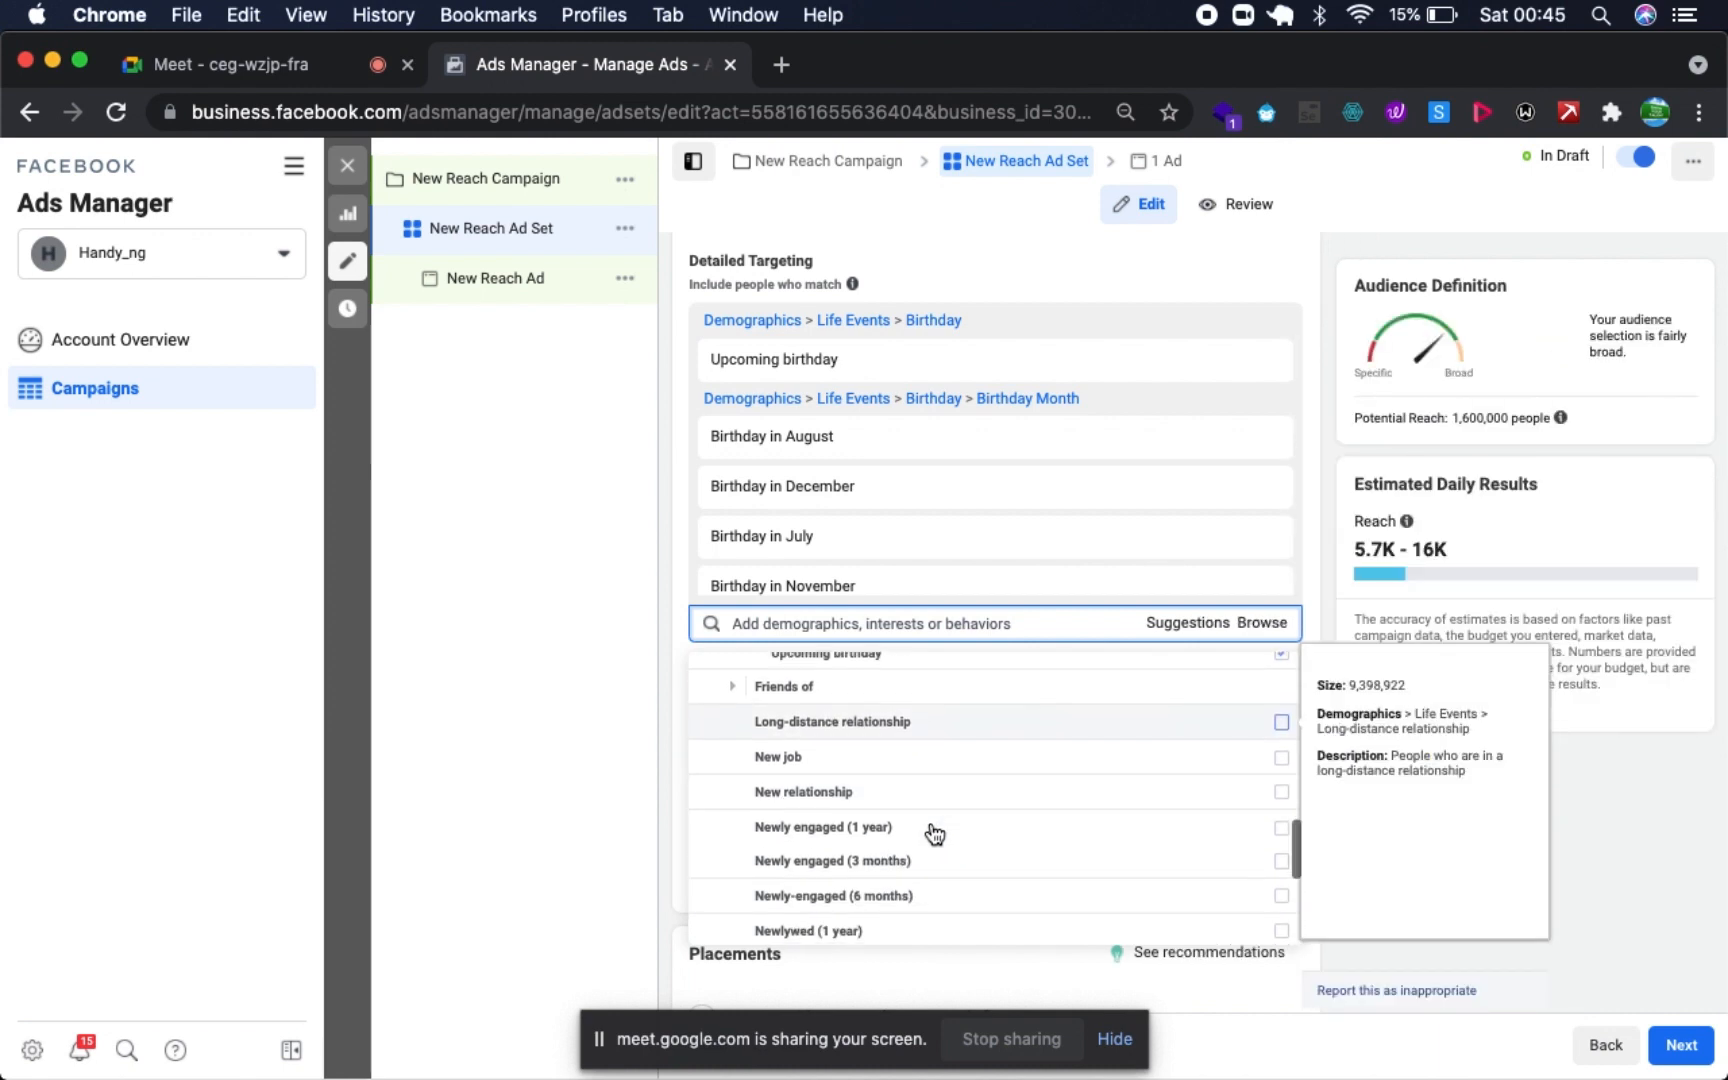
click(1279, 724)
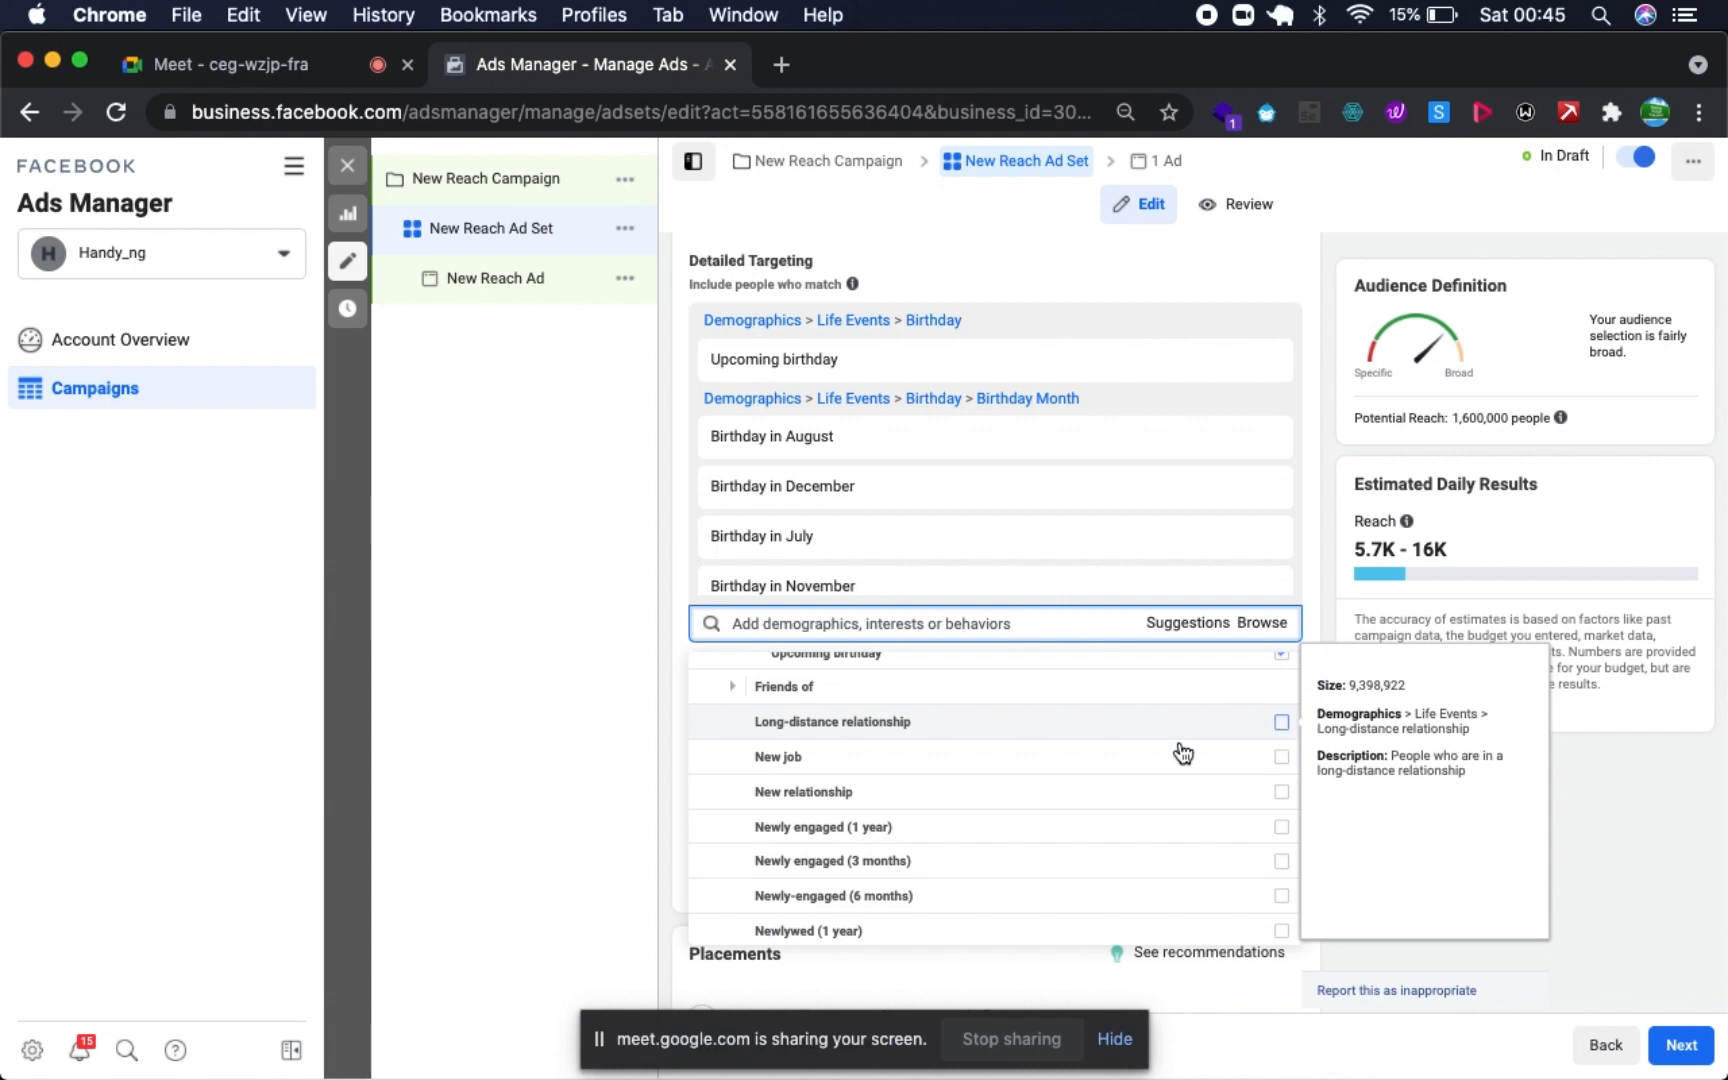
scroll(930, 758, down, 3)
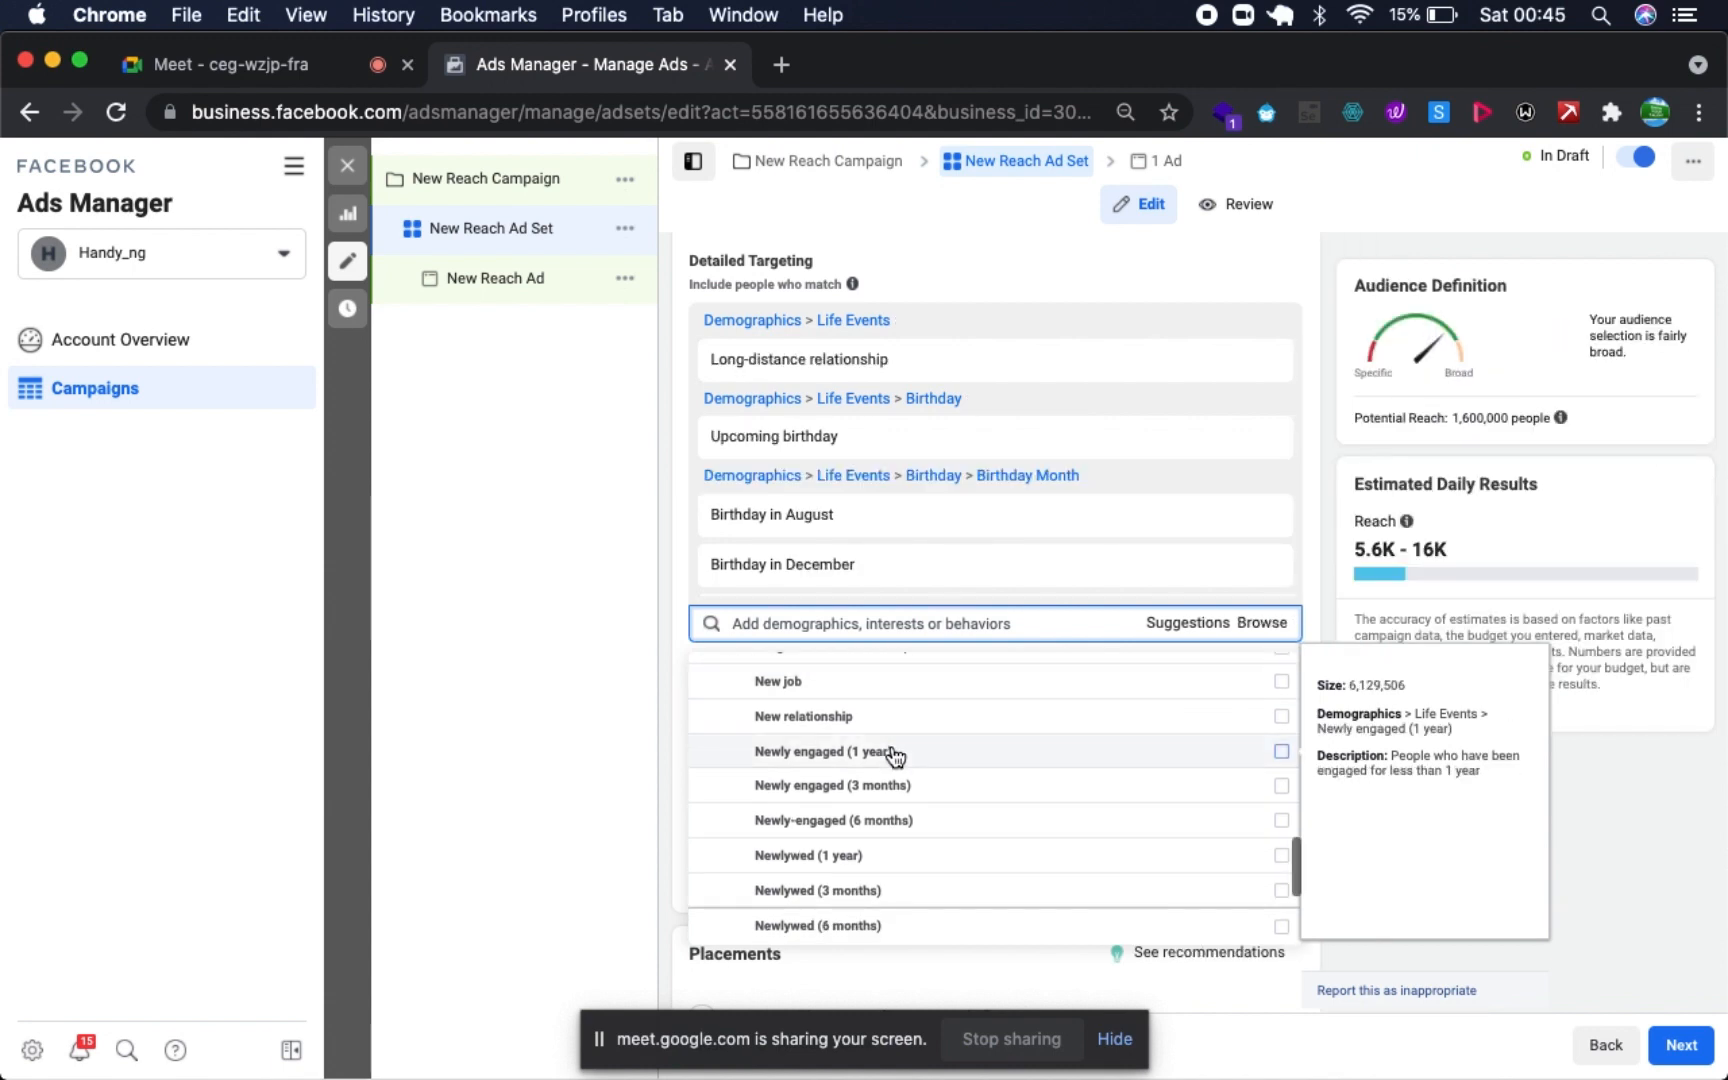
- Examine the options available in the Parents, Relationship and Work groups of the demographics
scroll(893, 758, down, 2)
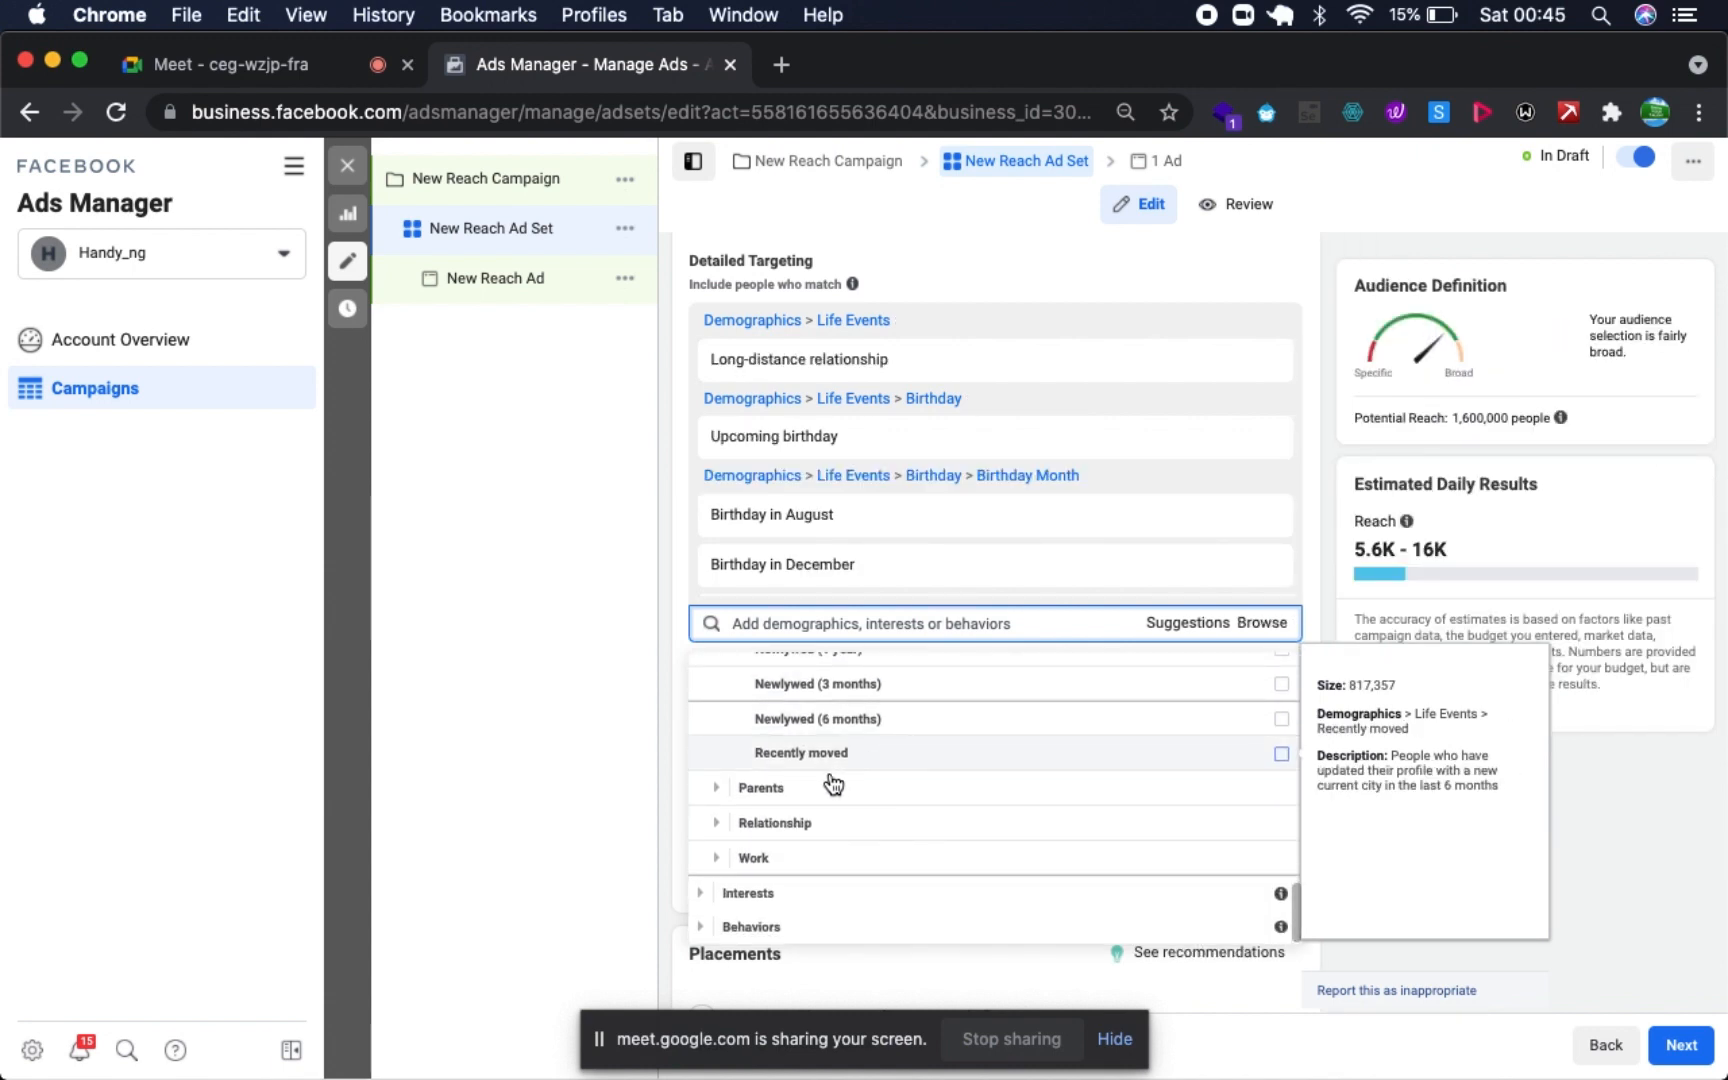
click(714, 797)
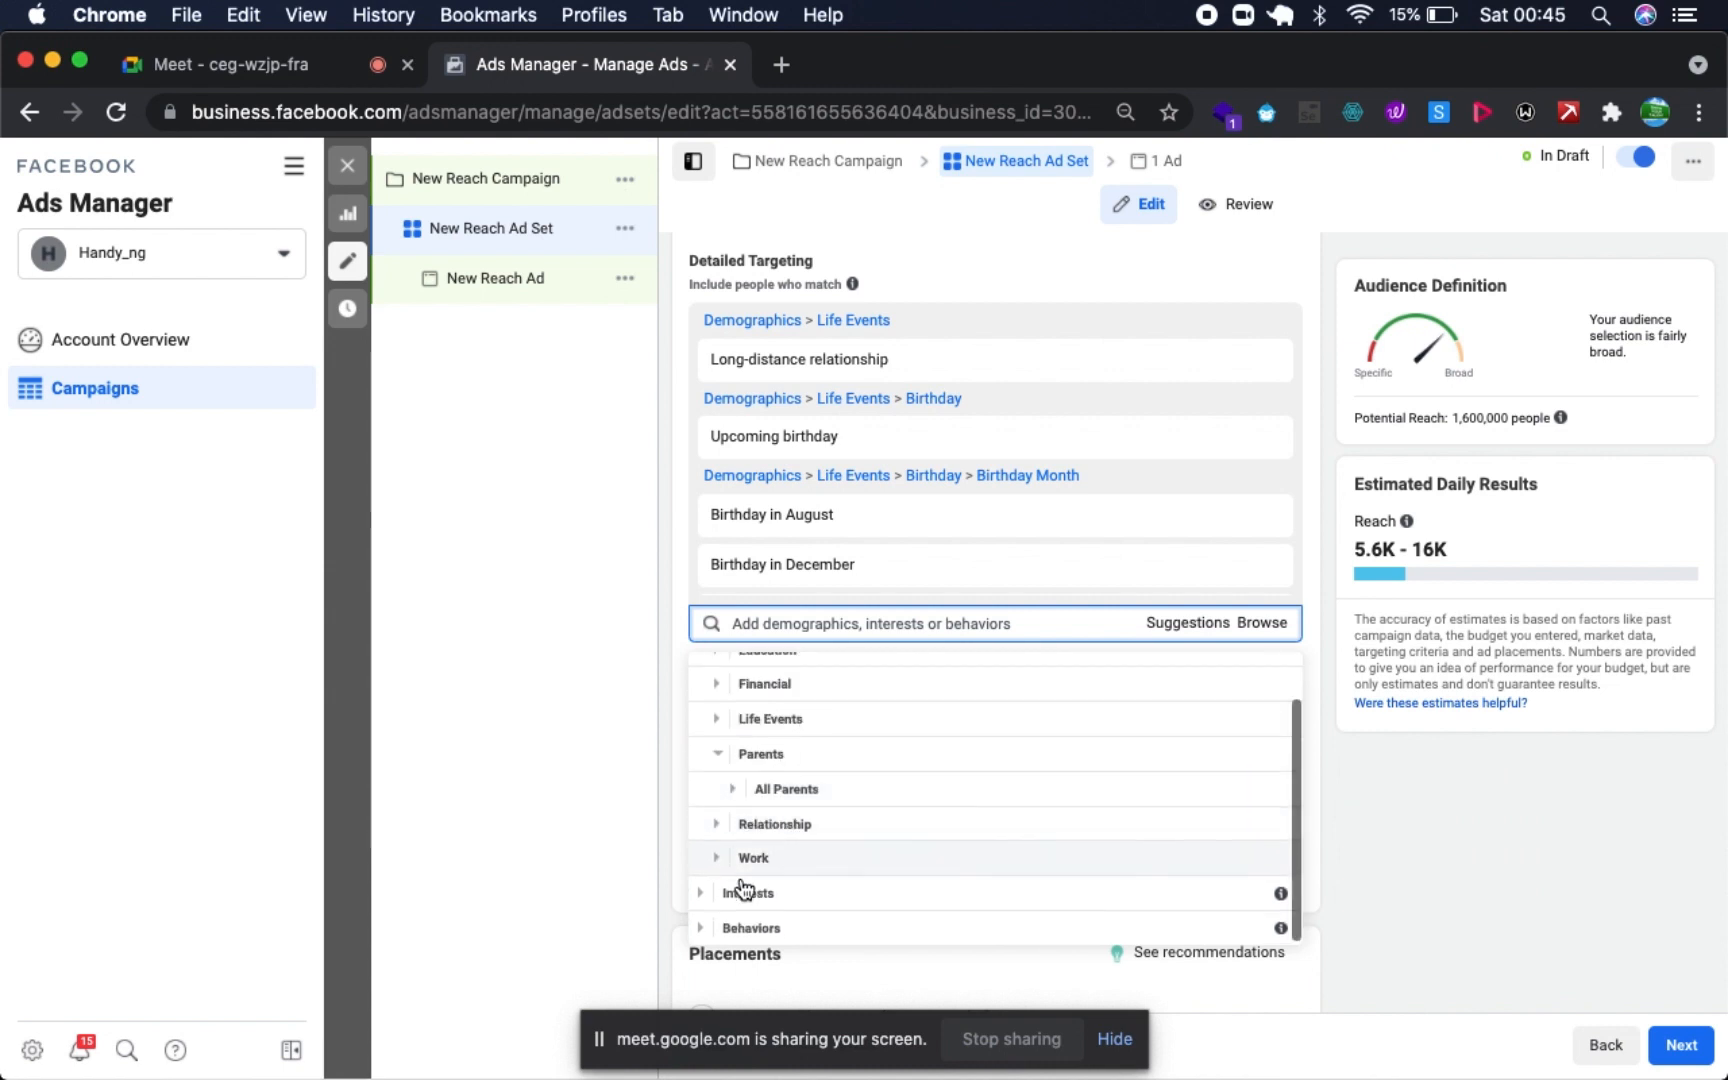
click(714, 822)
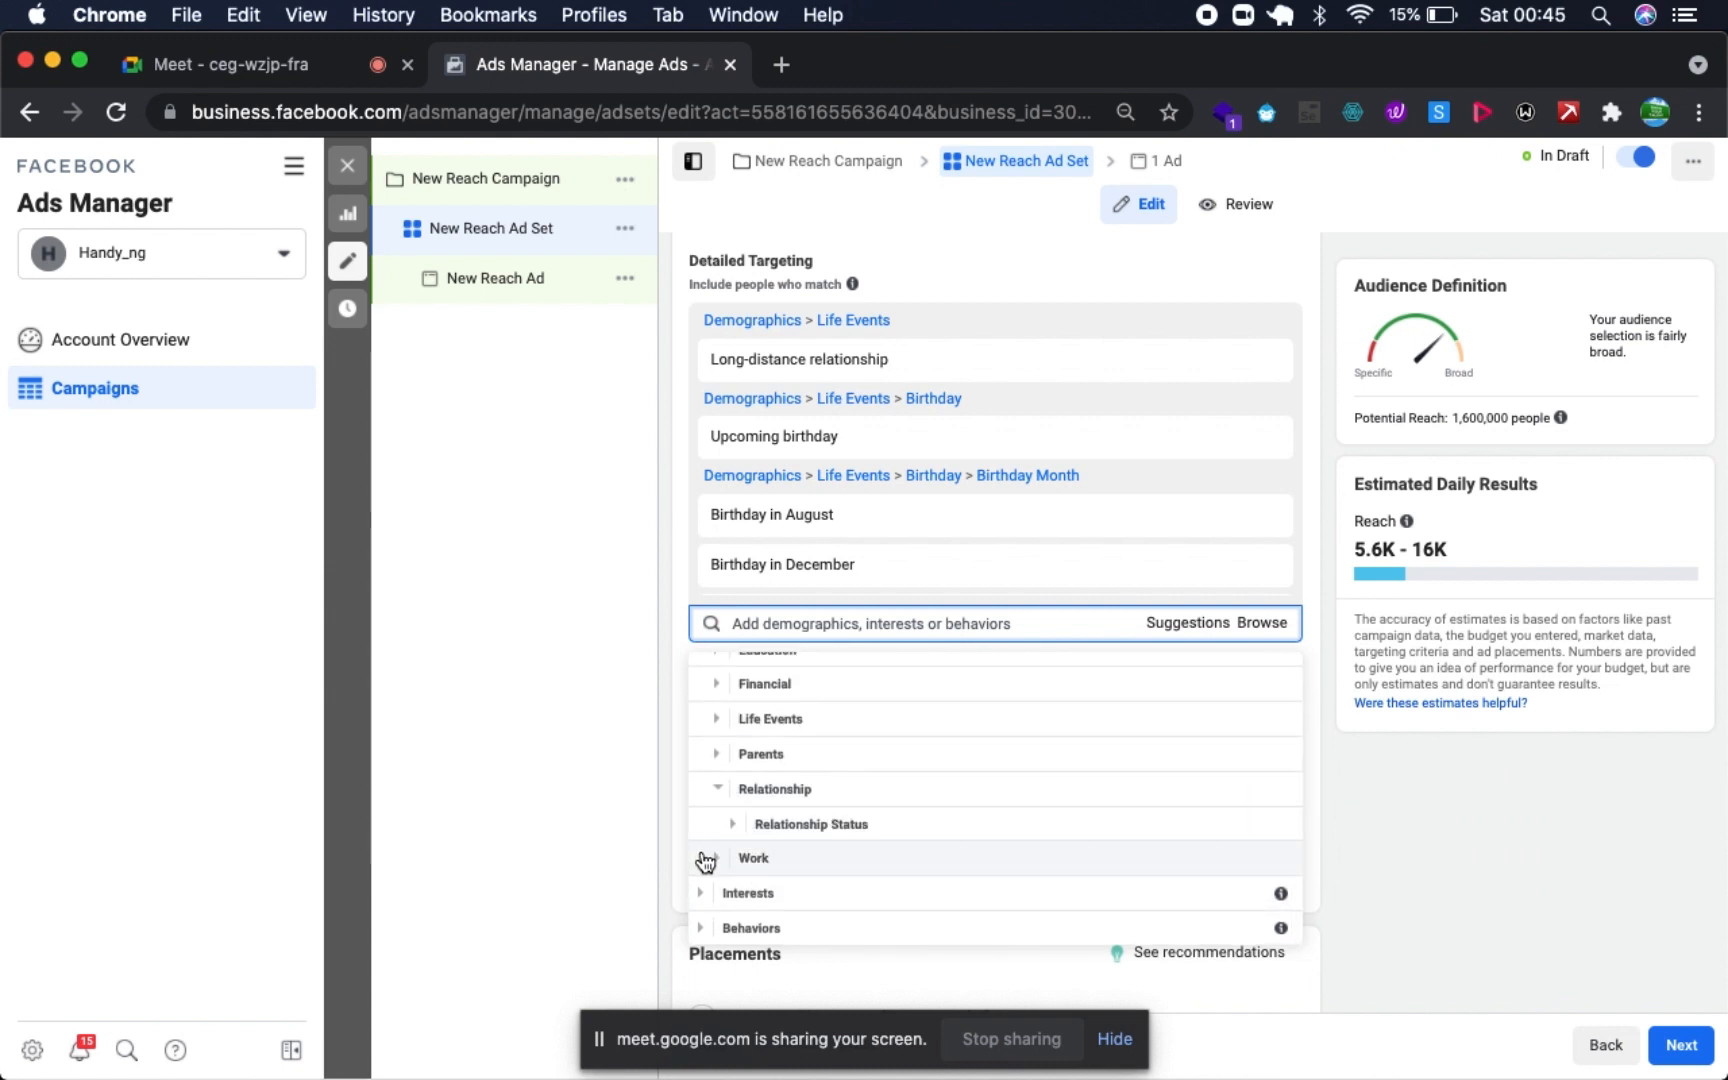
click(707, 857)
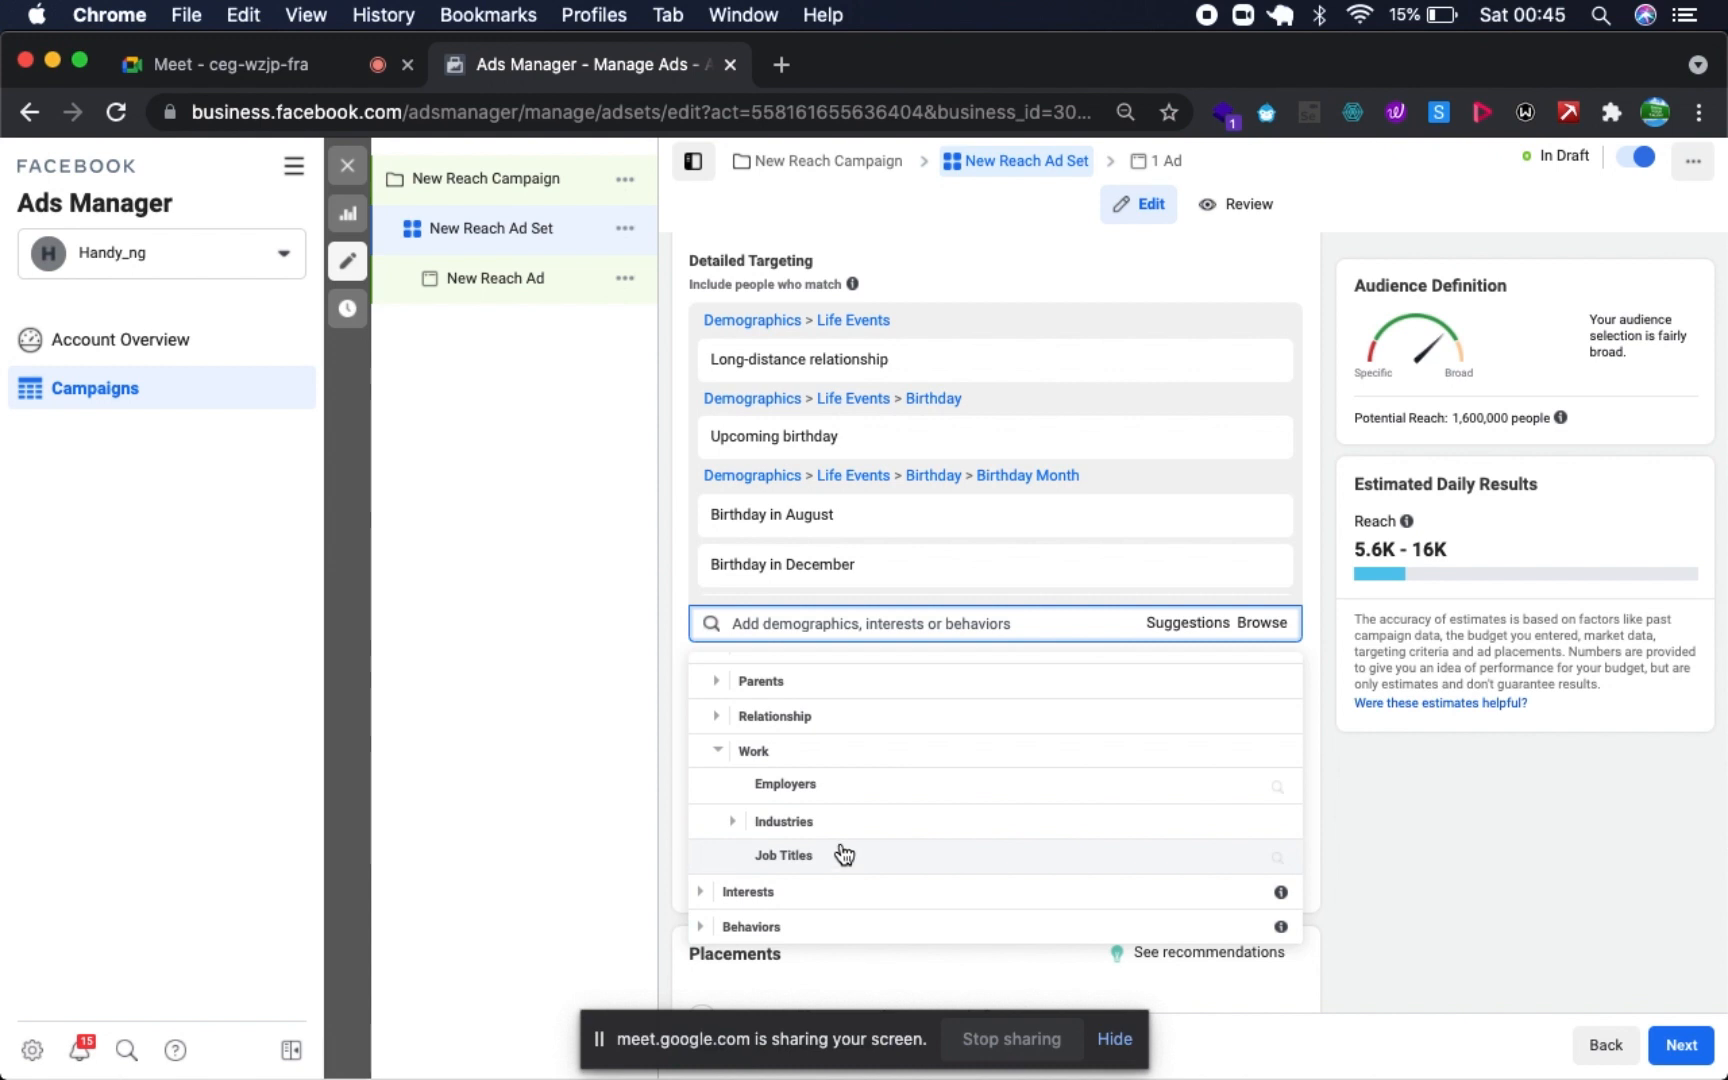
- Check the Job Titles search under the Work demographics and return to the category list
click(921, 865)
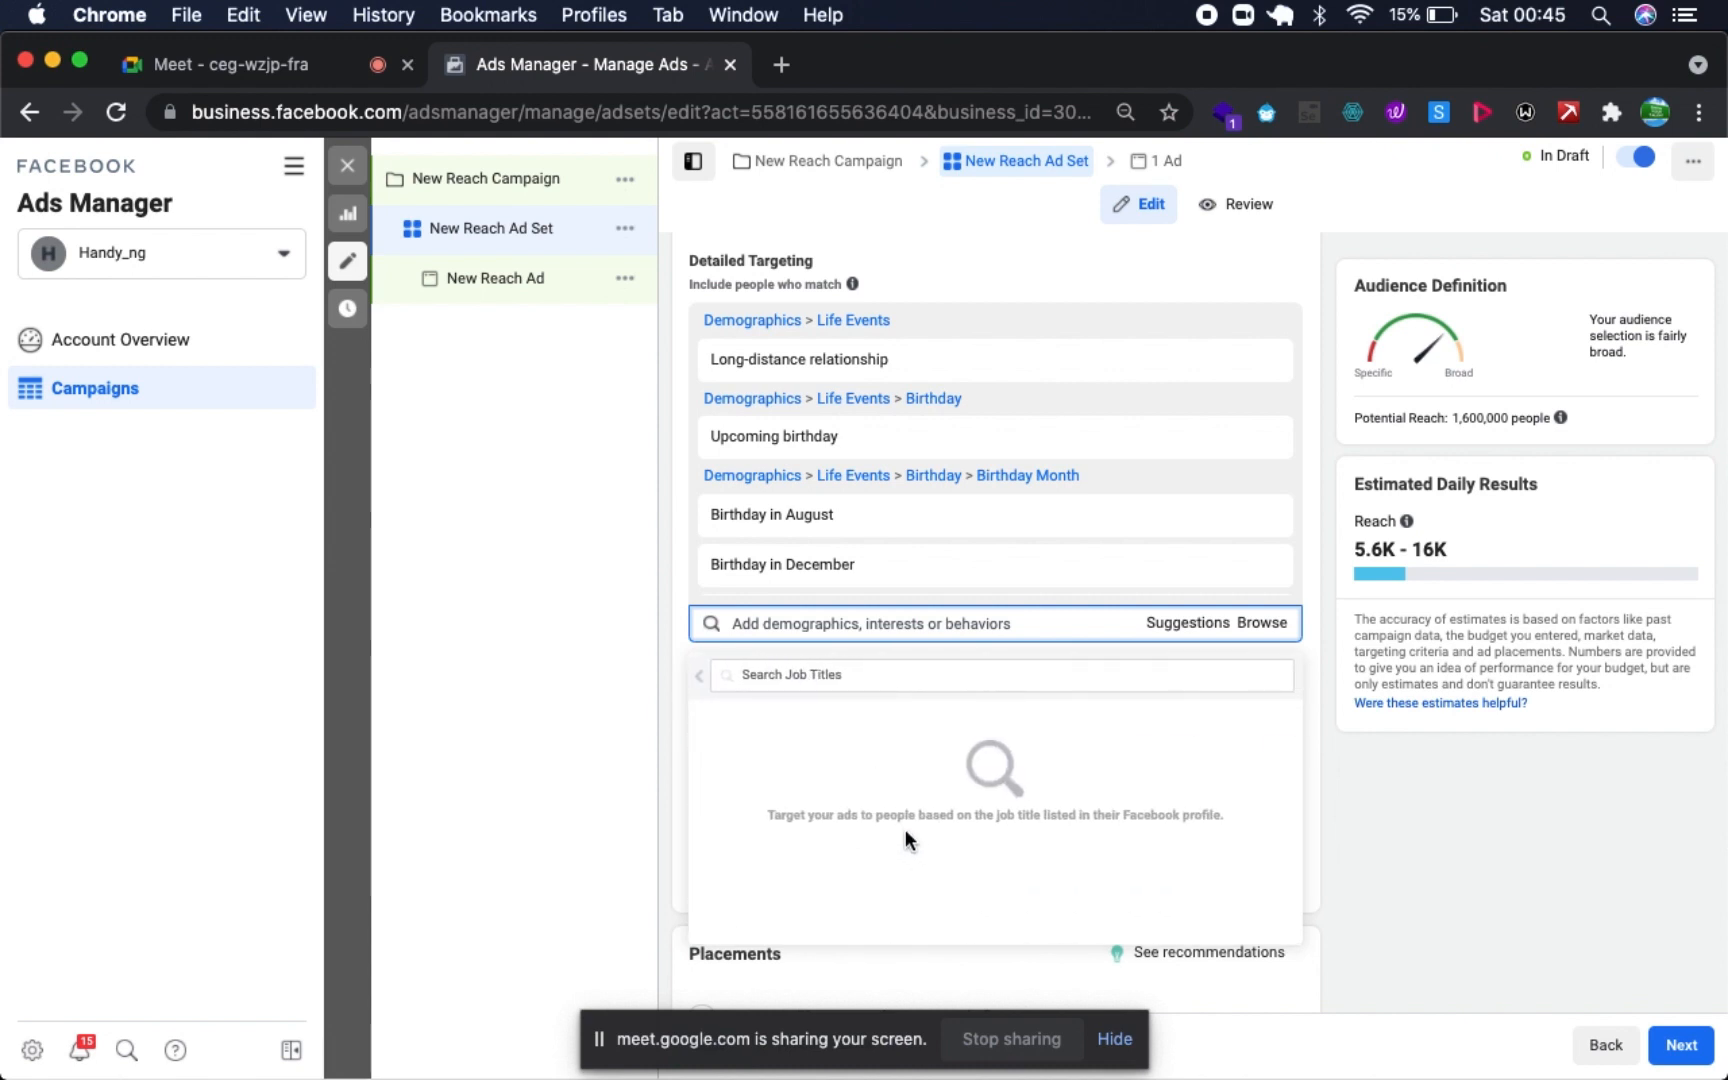
click(704, 681)
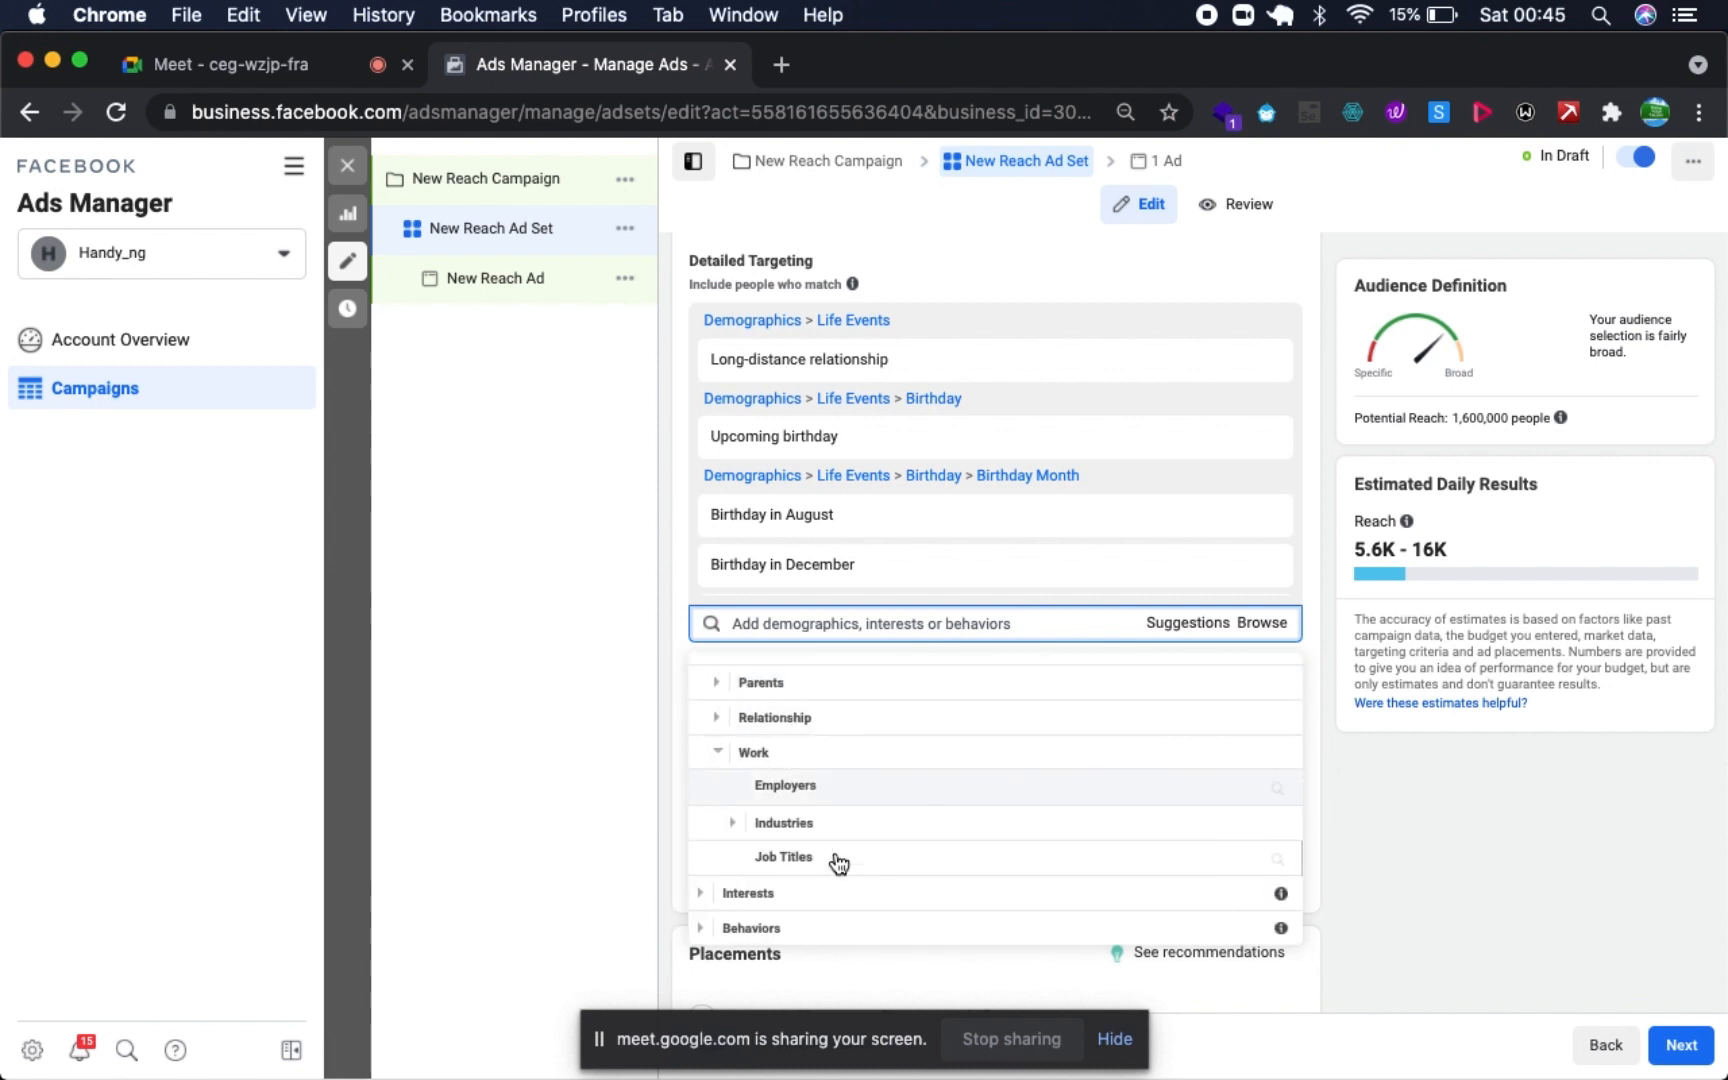
scroll(815, 775, up, 3)
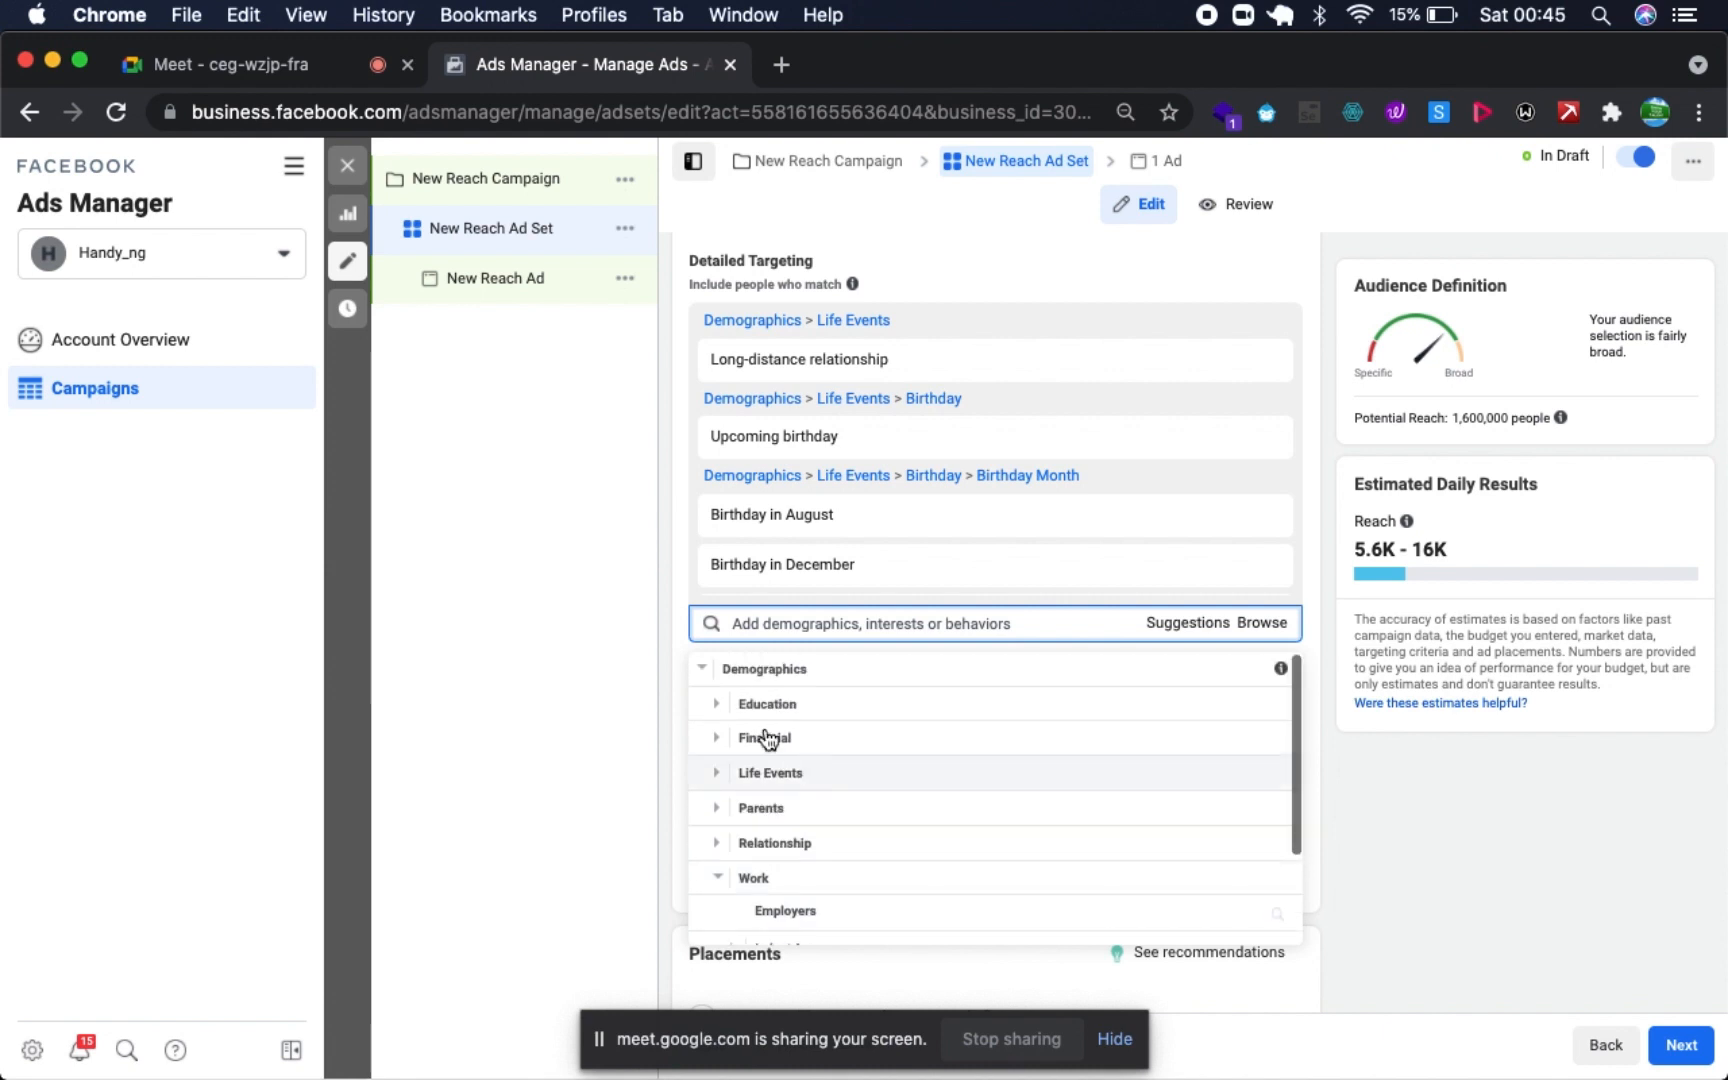
- Add Retail banking, Online banking and Investment banking from the Business and industry interests to the detailed targeting
click(702, 674)
click(702, 705)
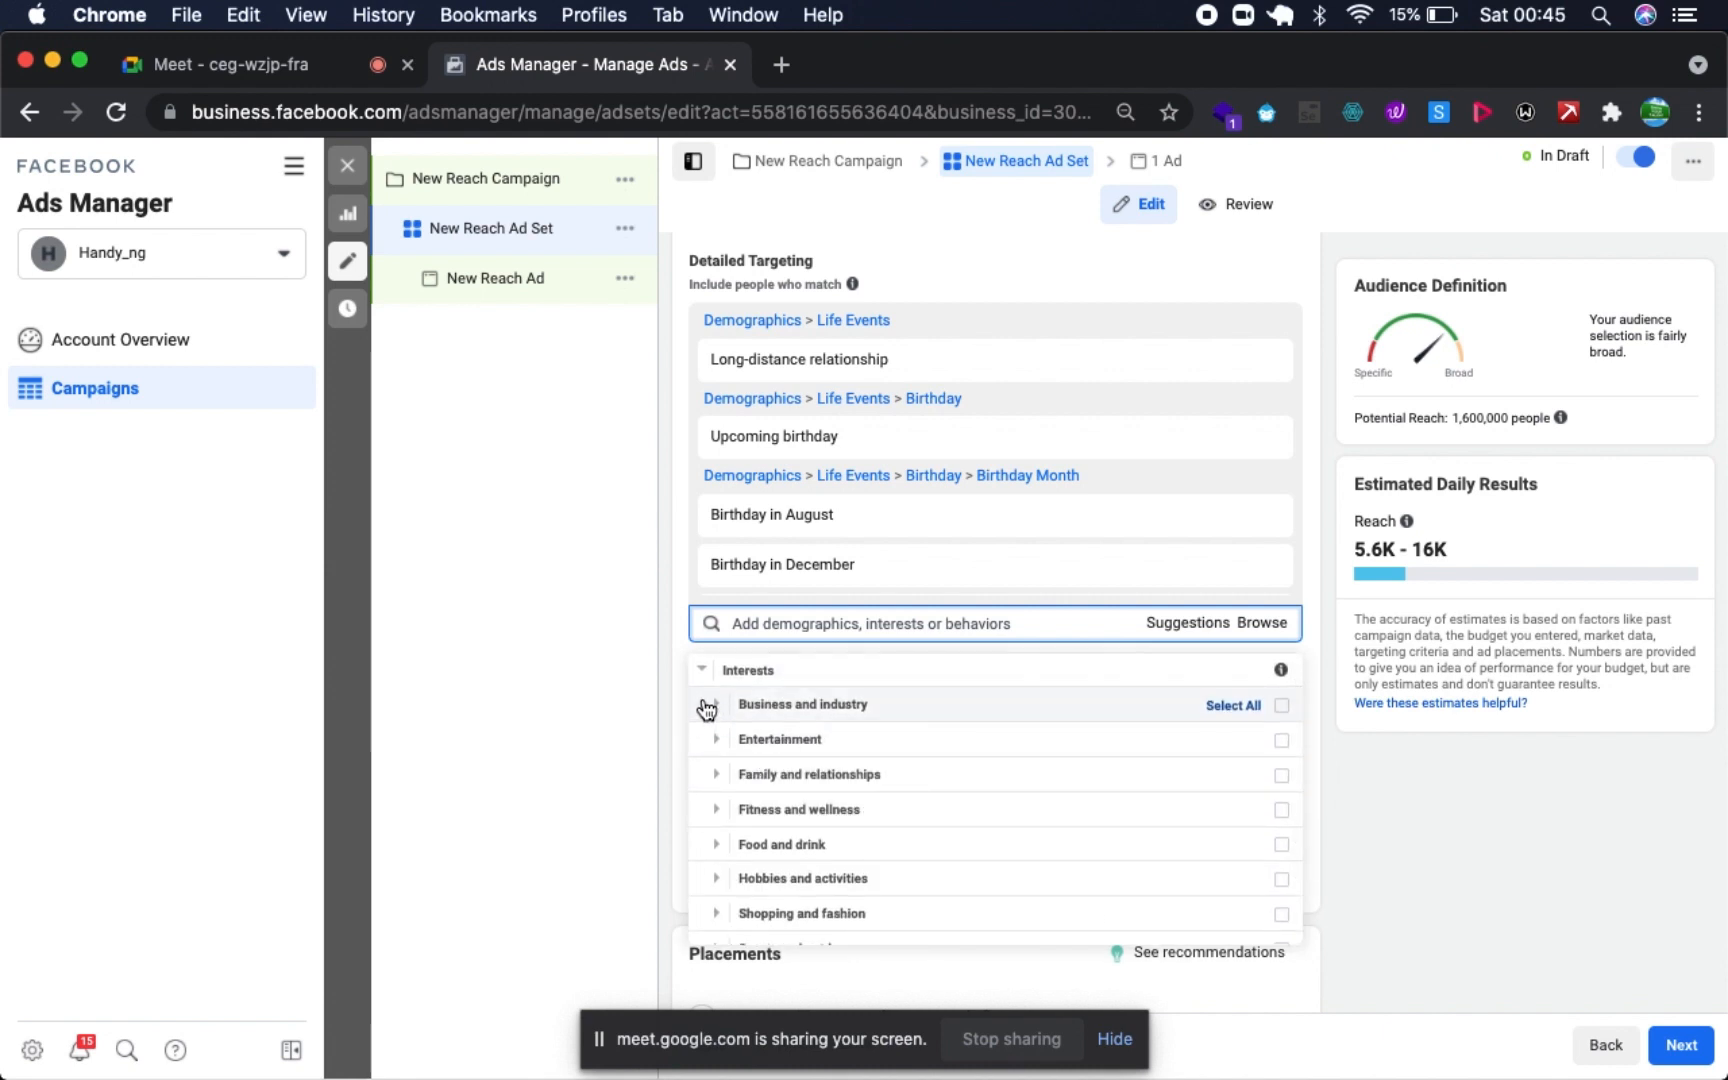
click(707, 708)
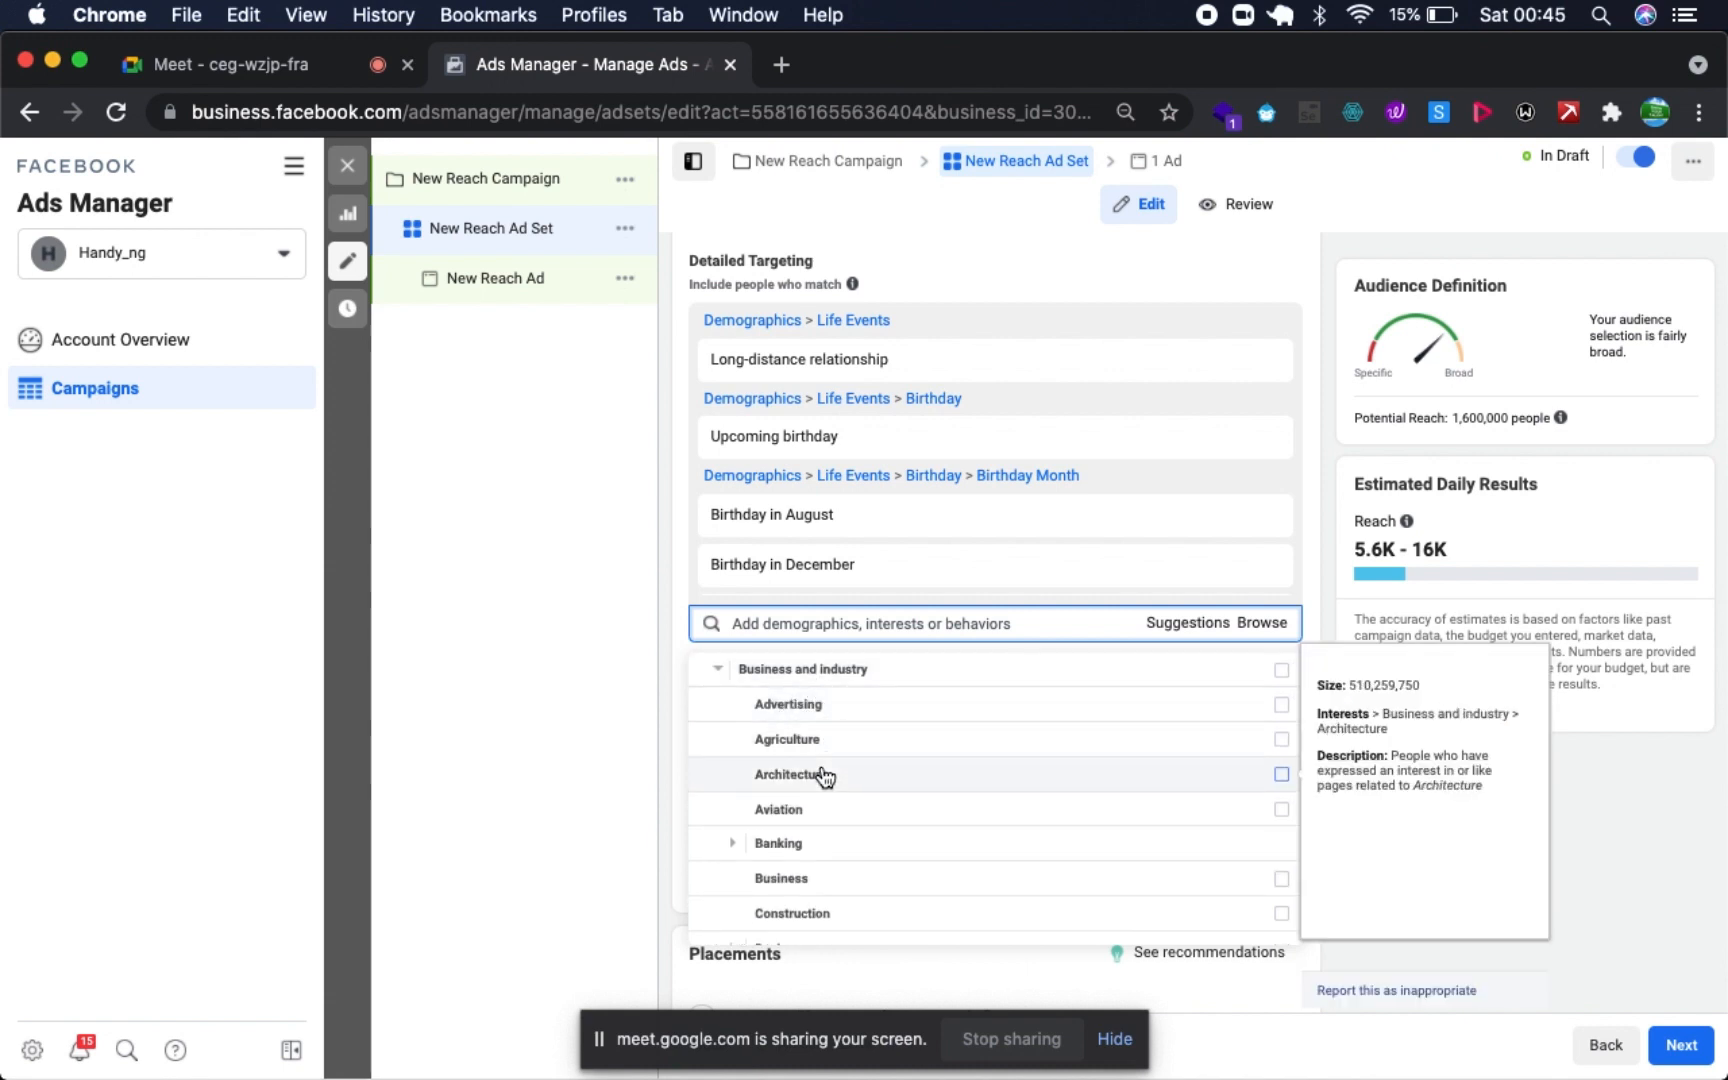
scroll(818, 775, down, 2)
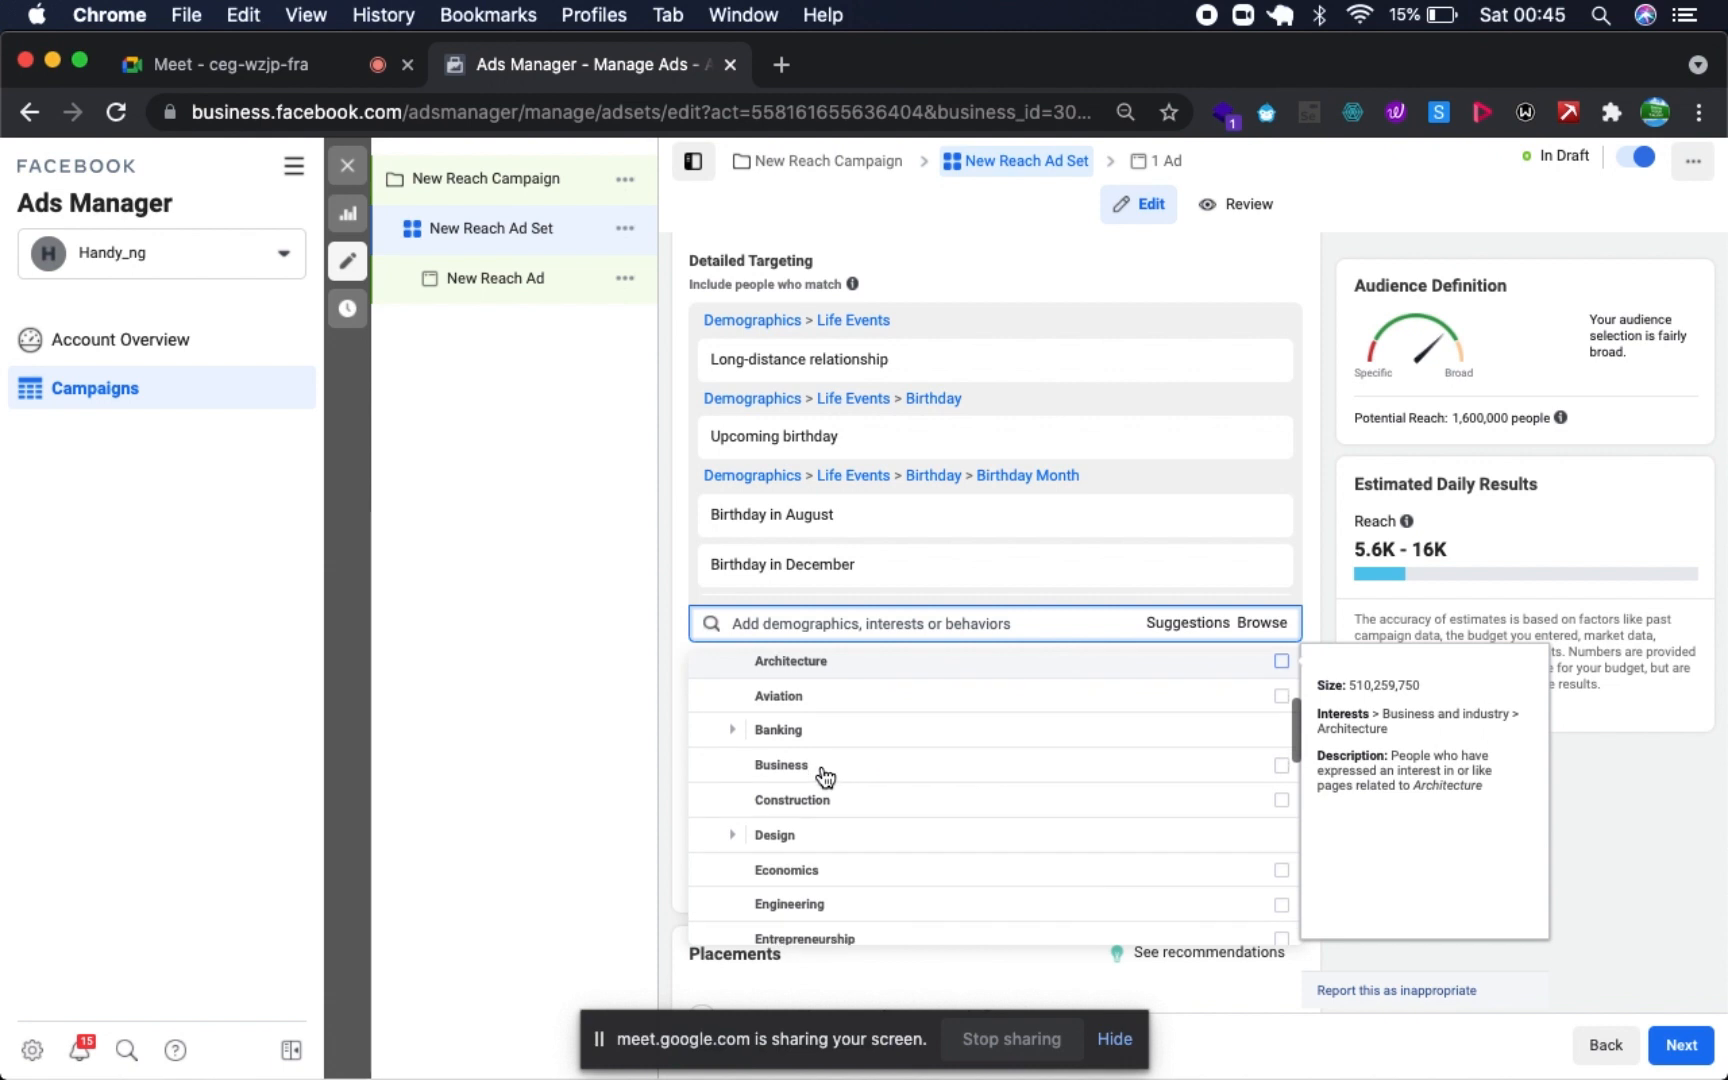
click(731, 731)
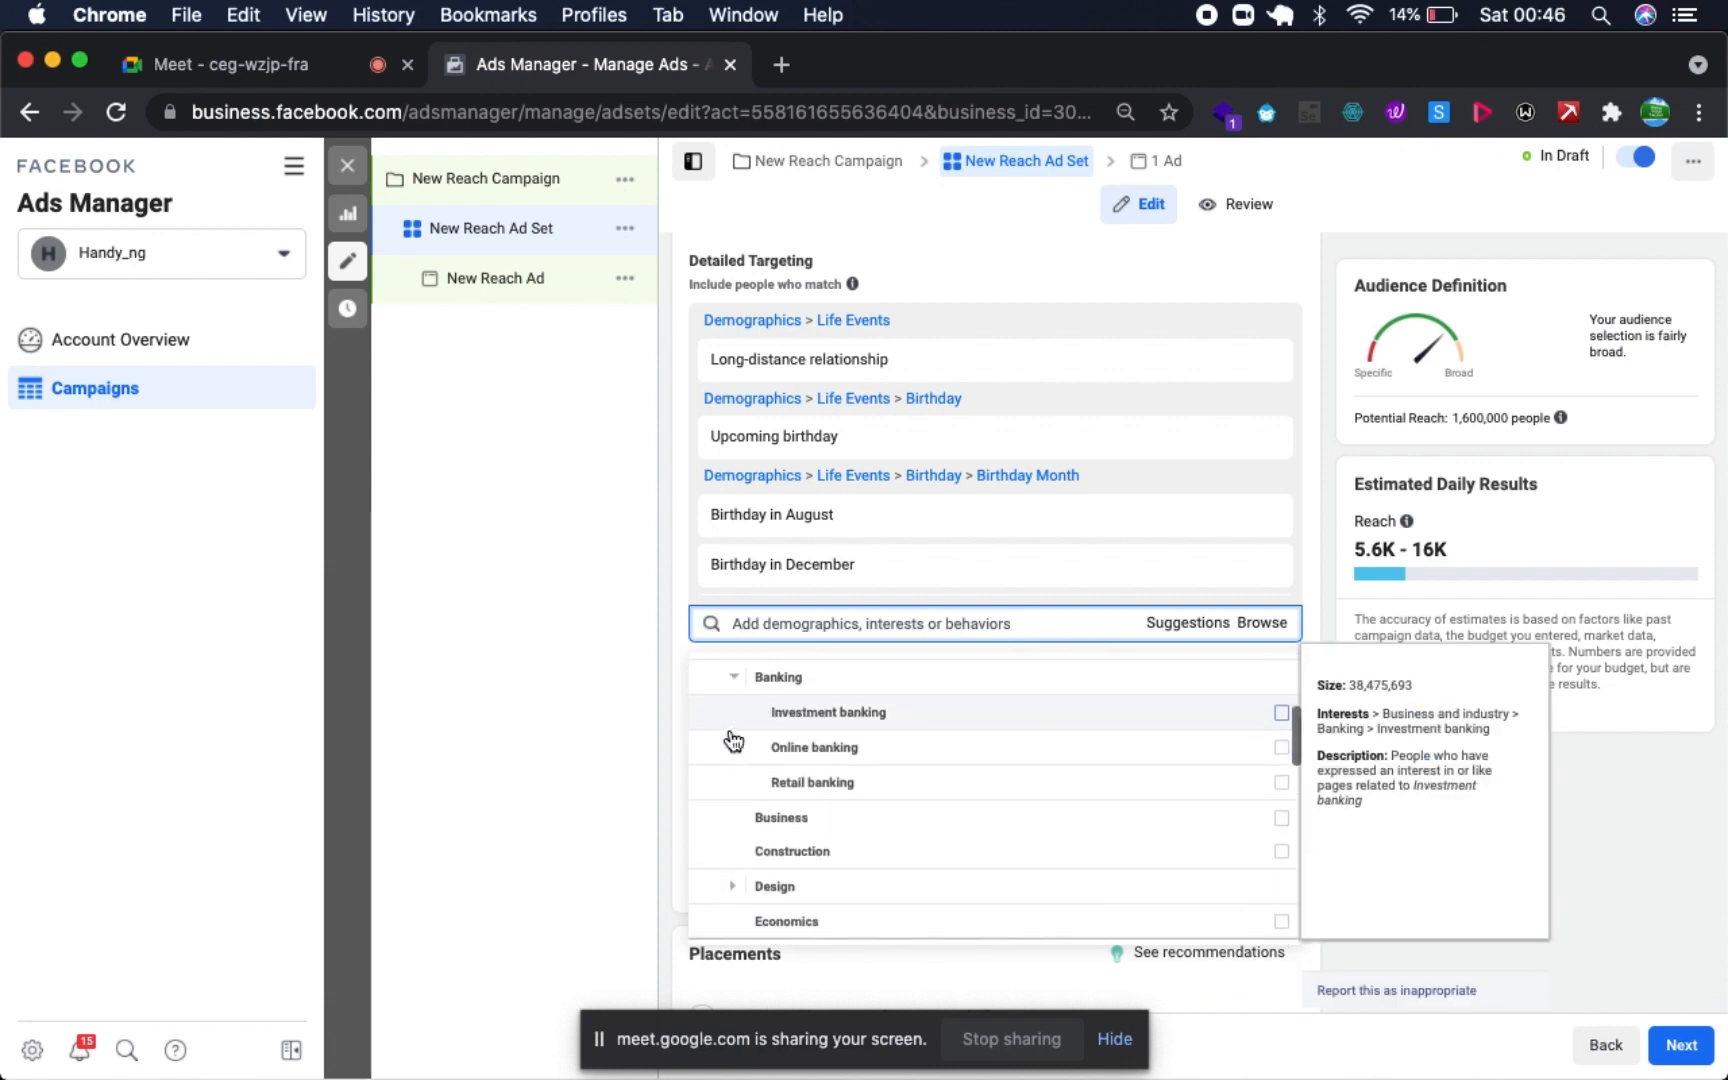
click(1282, 775)
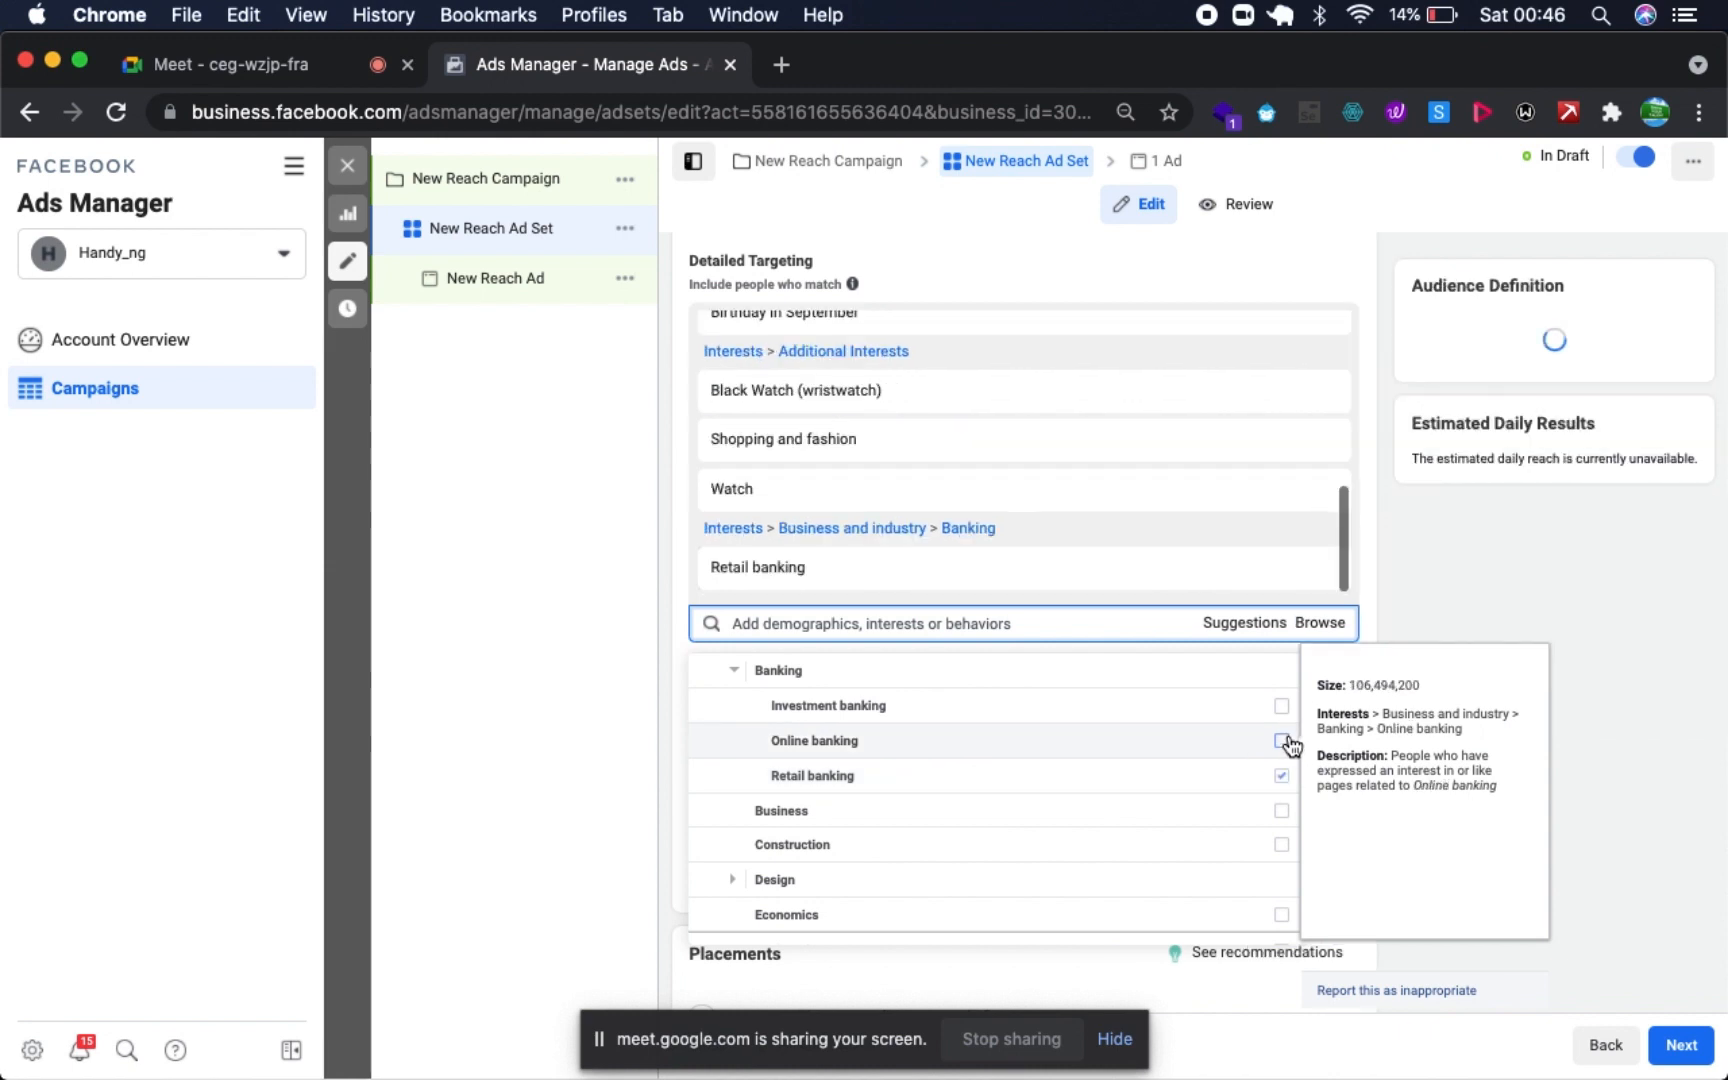
click(1282, 741)
click(1282, 706)
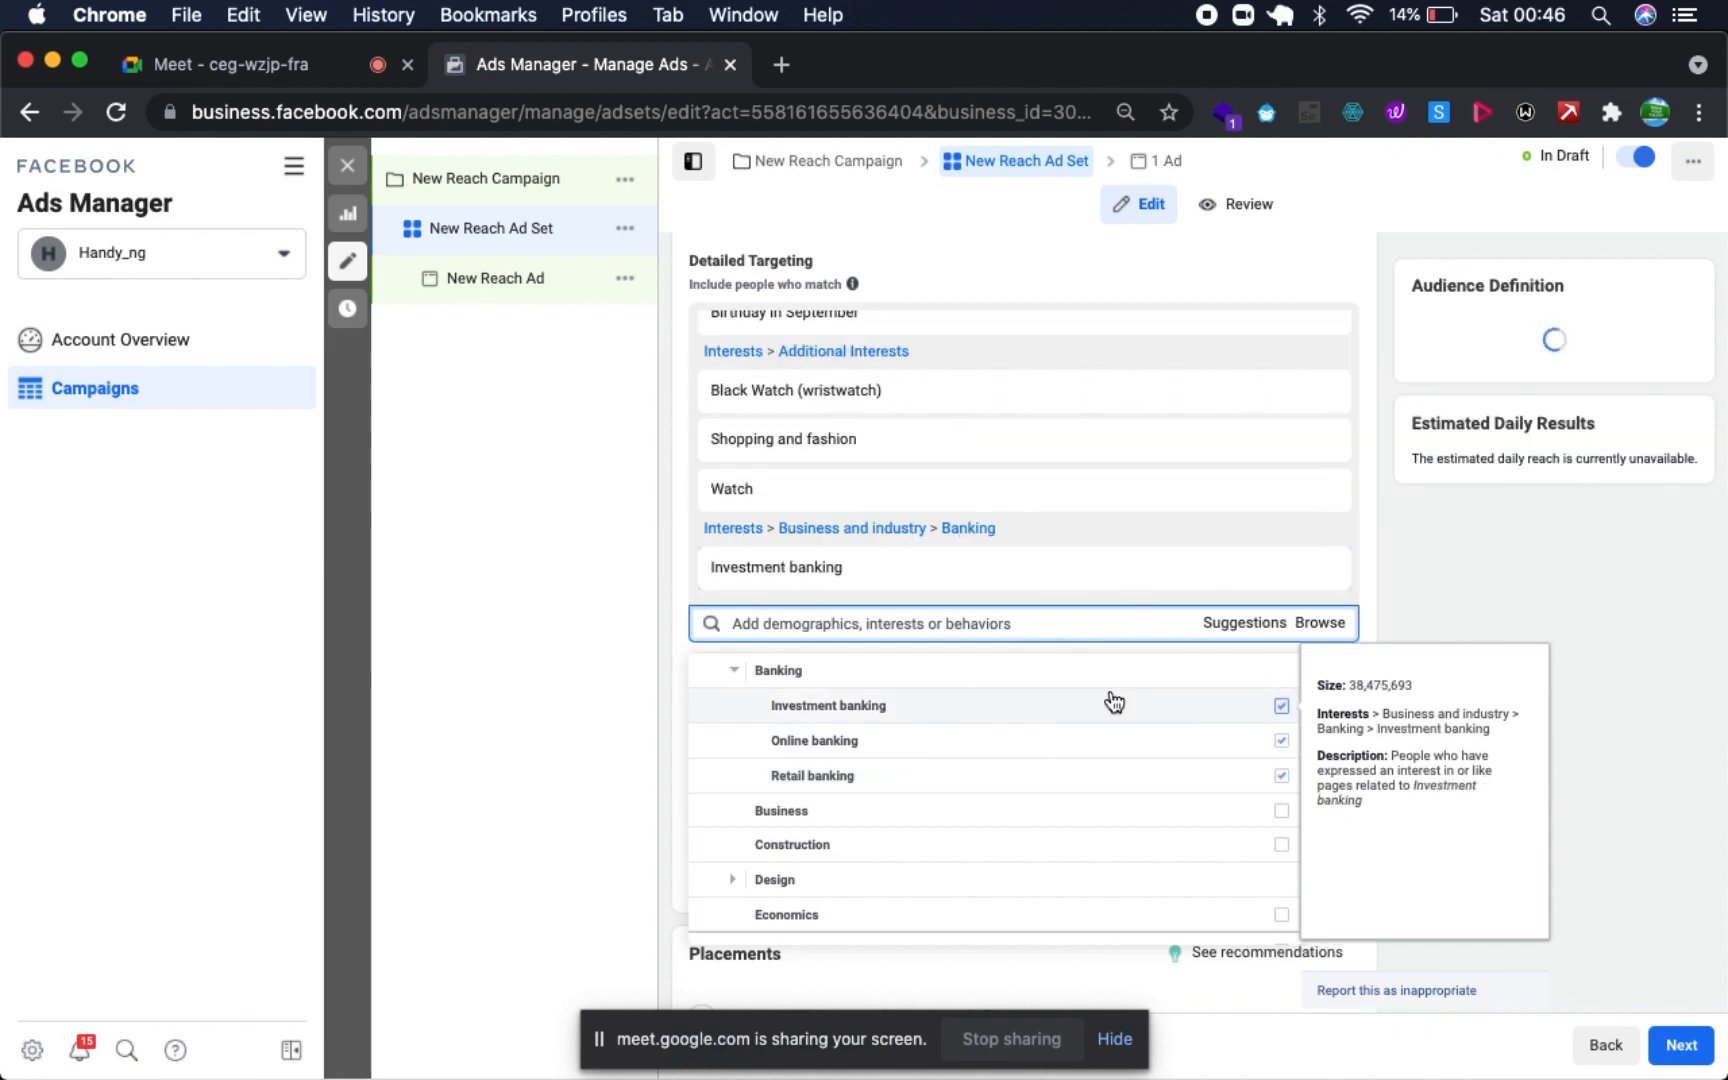
click(736, 670)
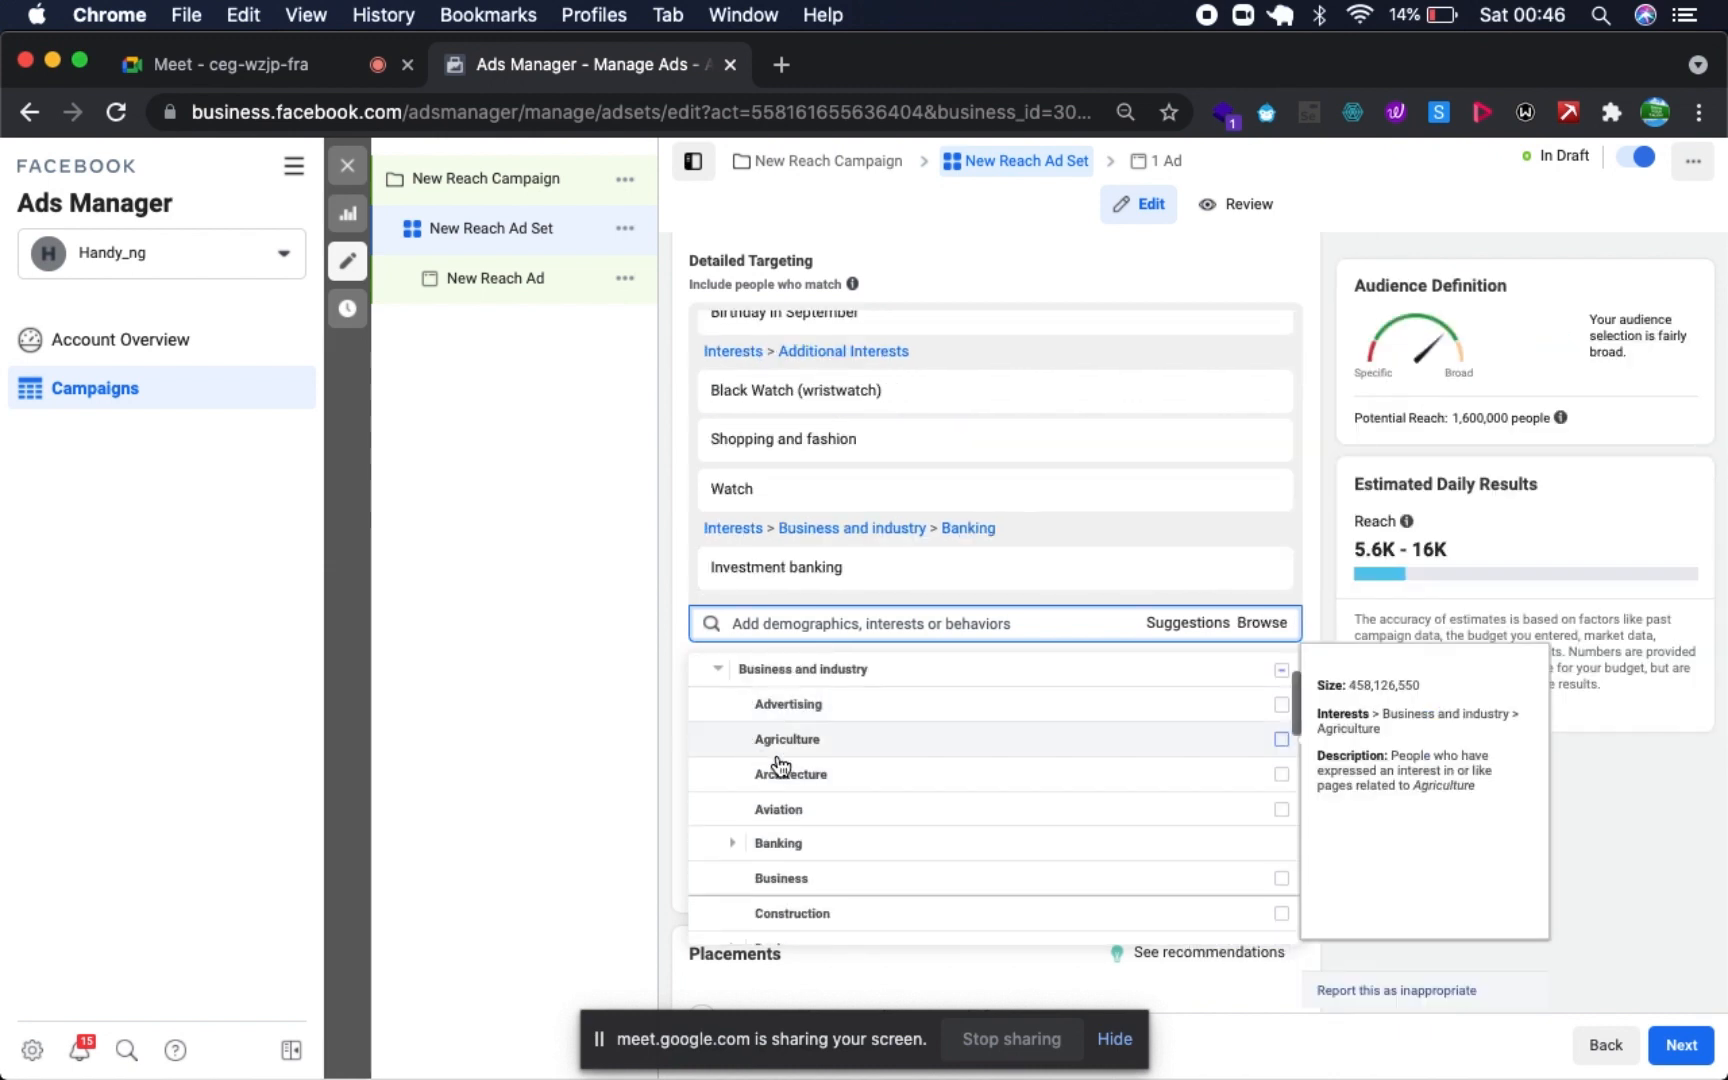
- Add the interests Business, Fashion design and Graphic design from Business and industry to the detailed targeting
scroll(818, 829, down, 2)
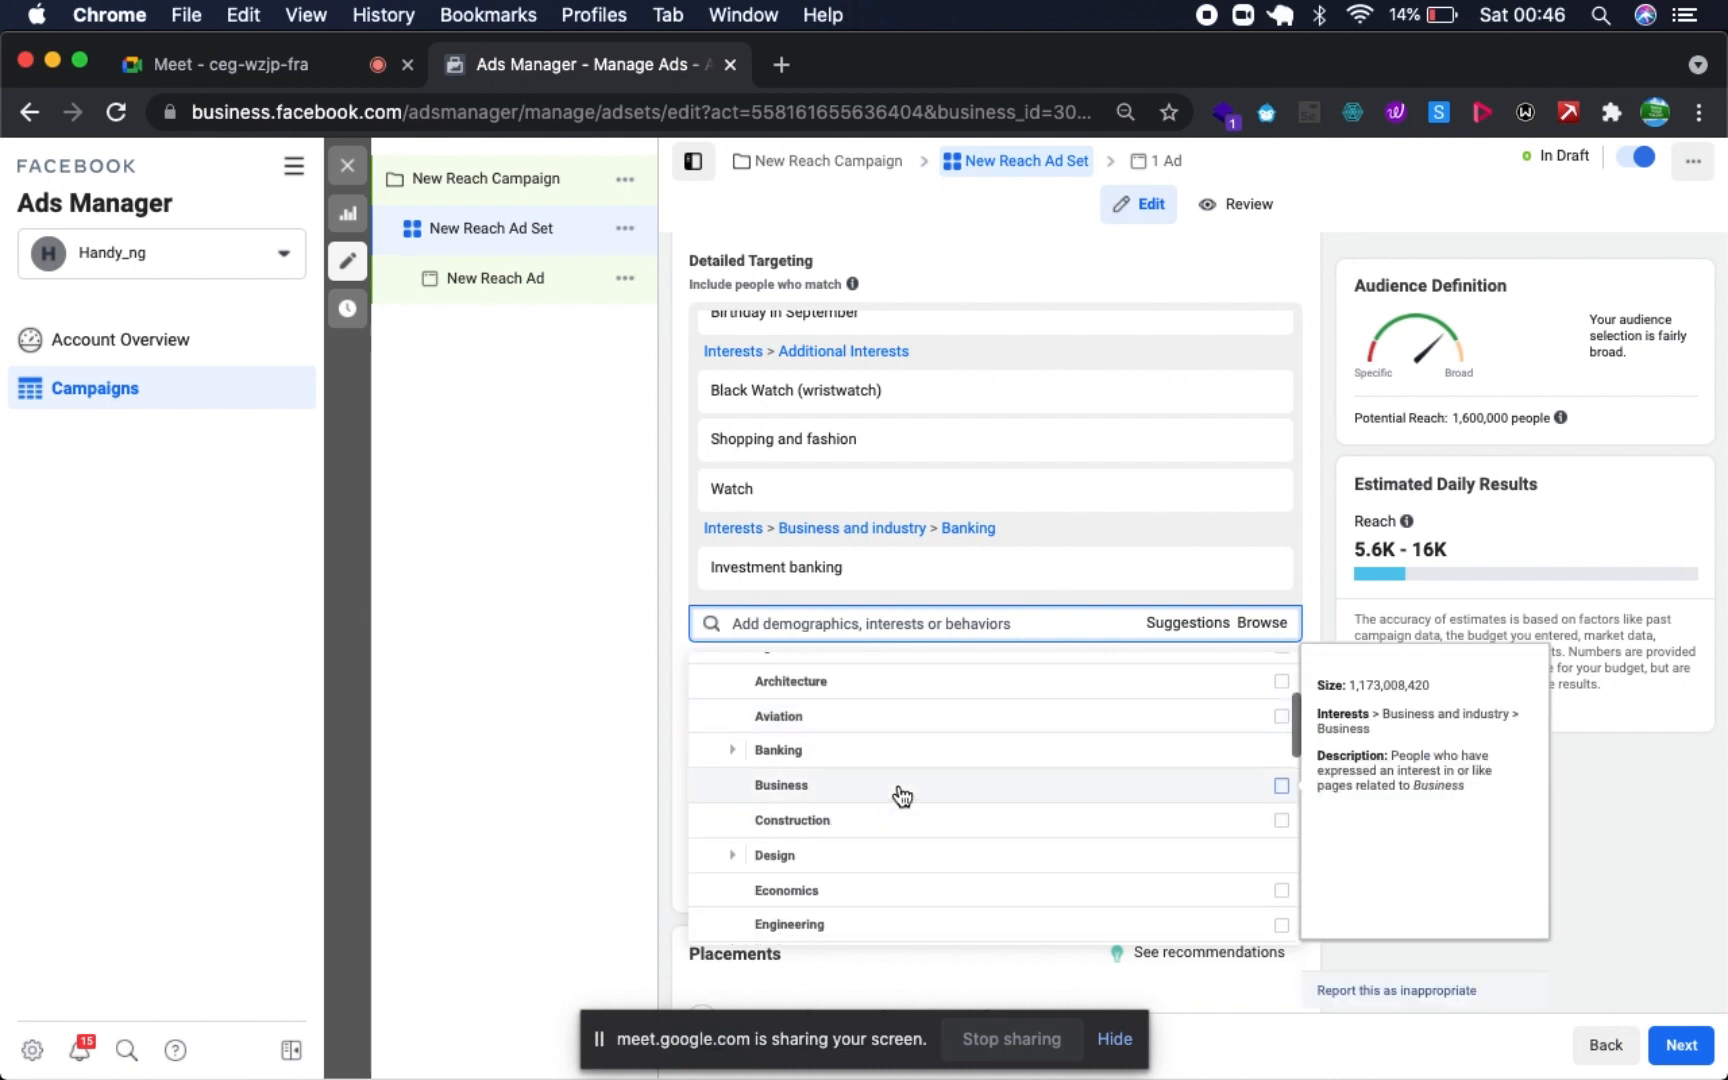
click(1287, 790)
scroll(953, 841, down, 2)
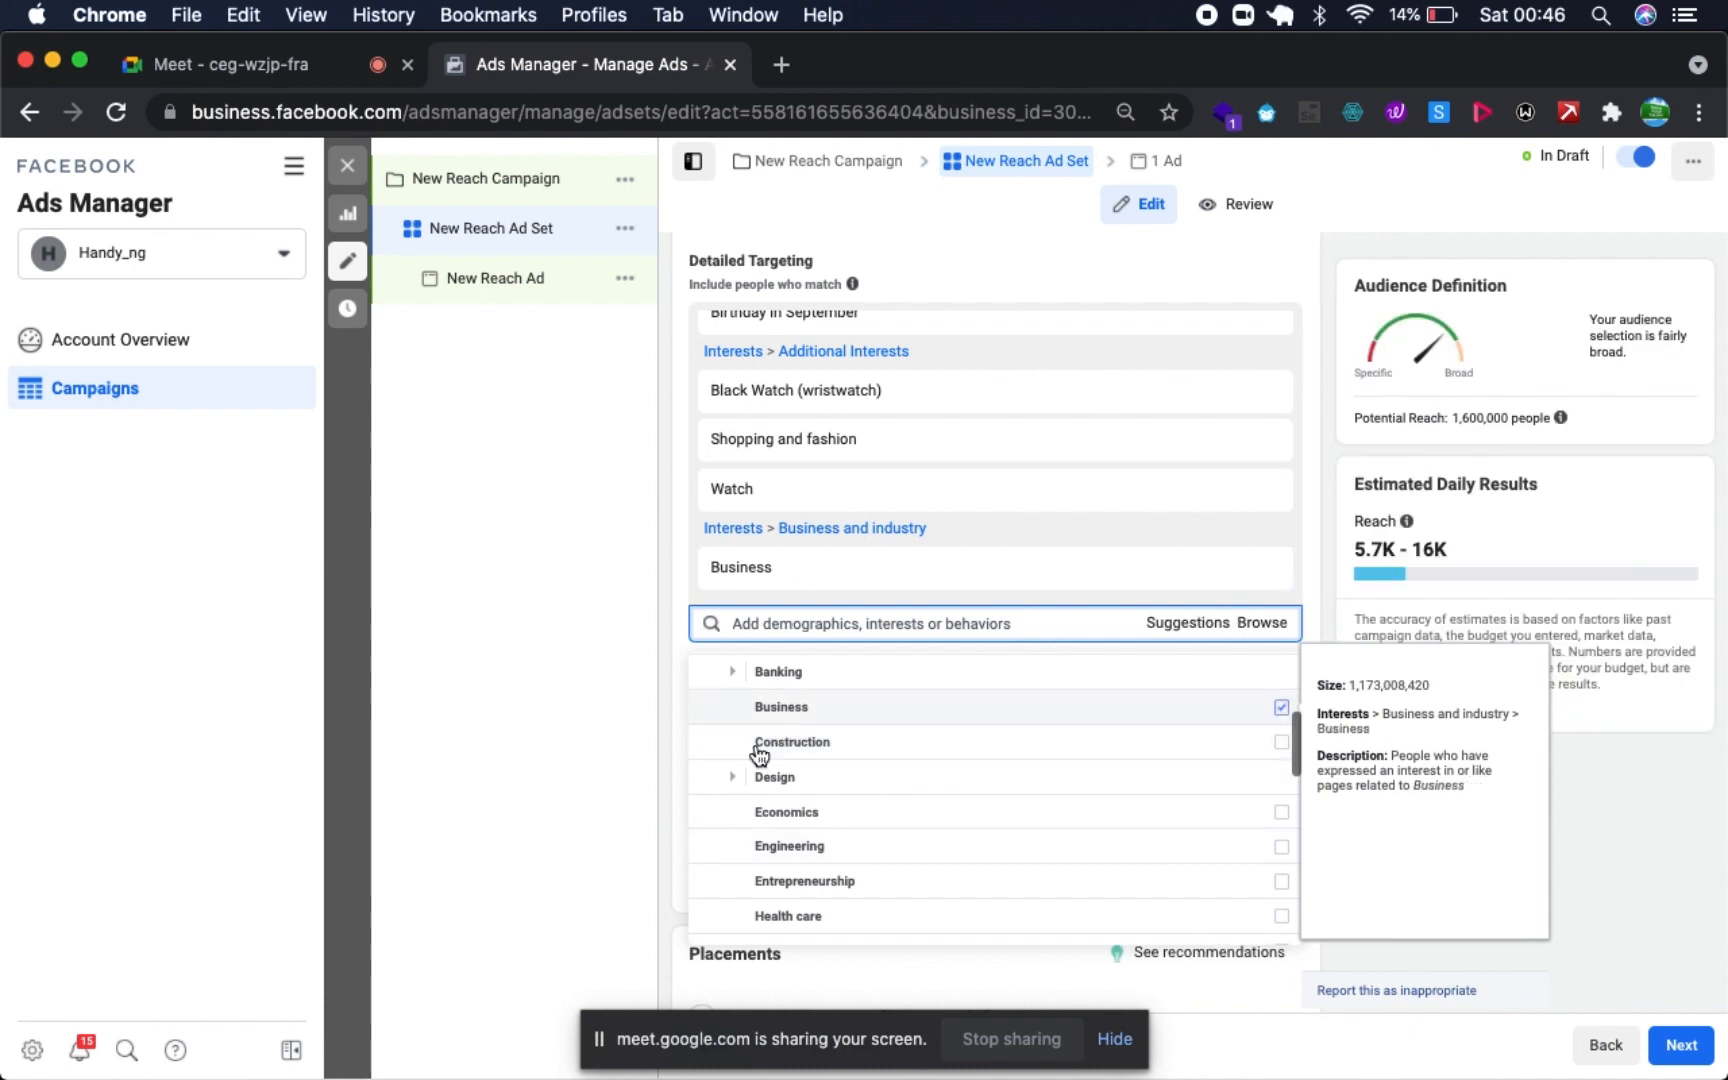
click(738, 779)
scroll(744, 787, down, 2)
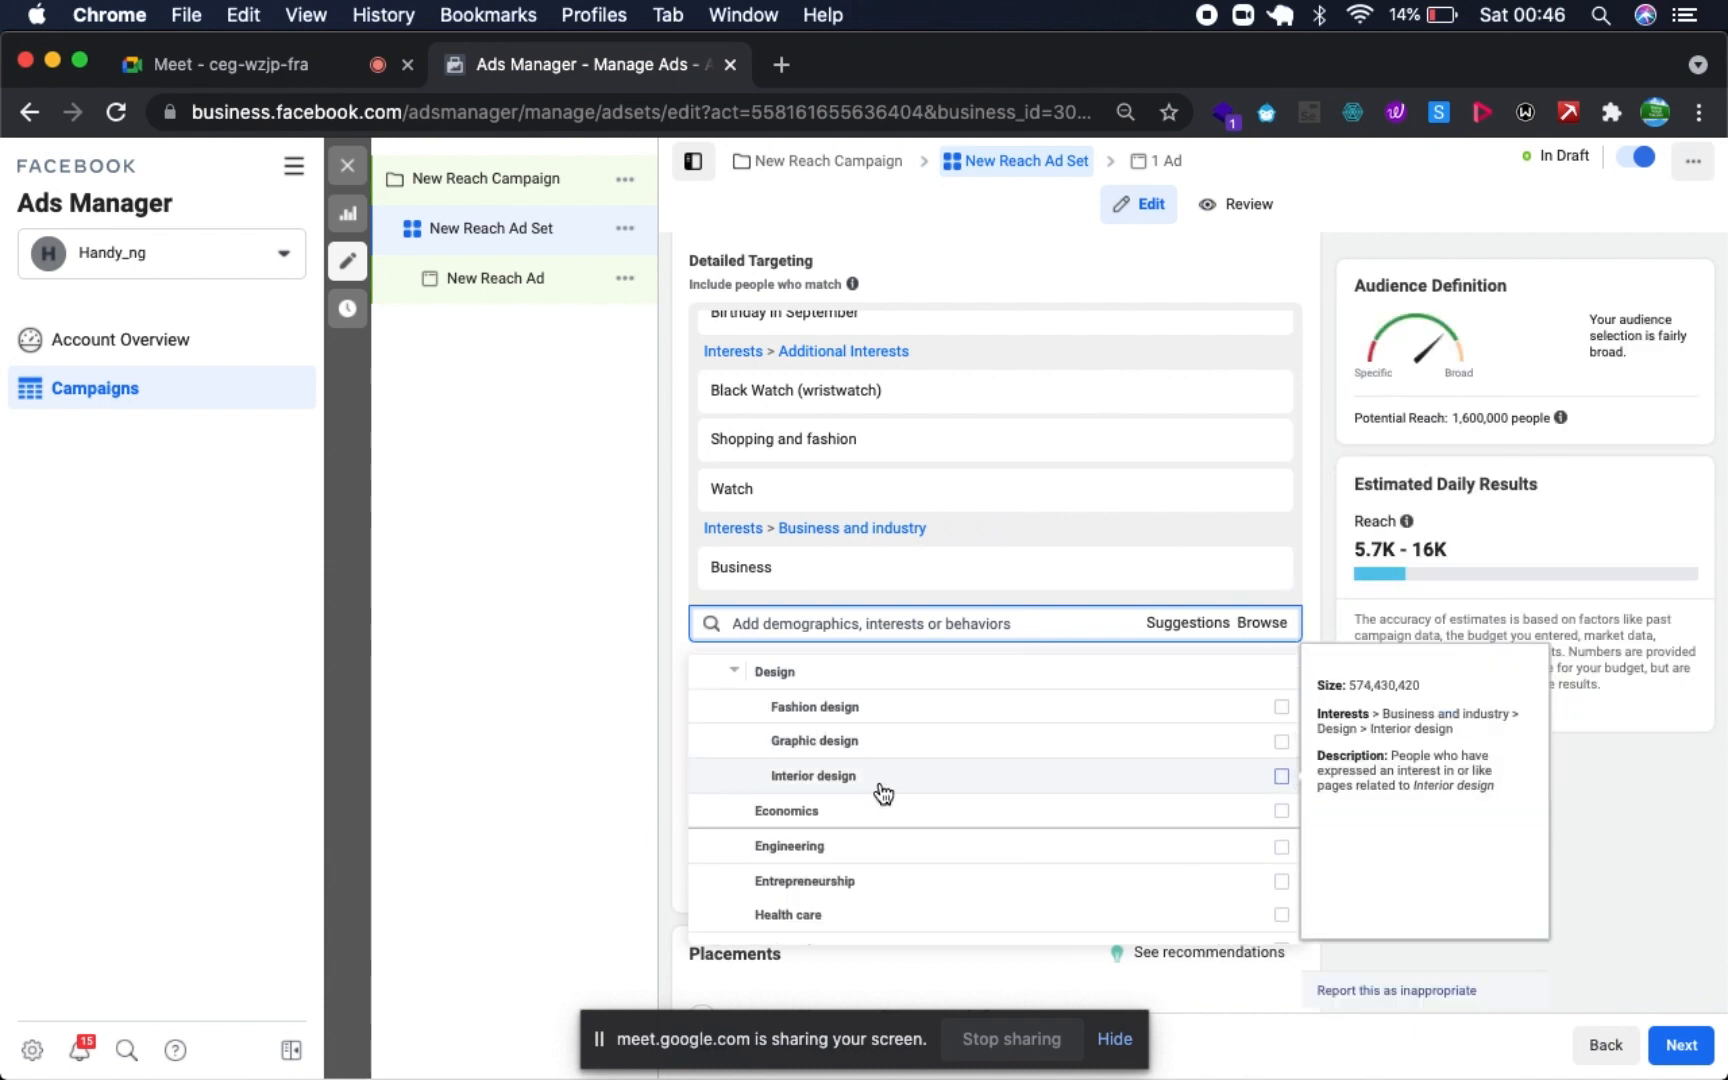
click(1286, 718)
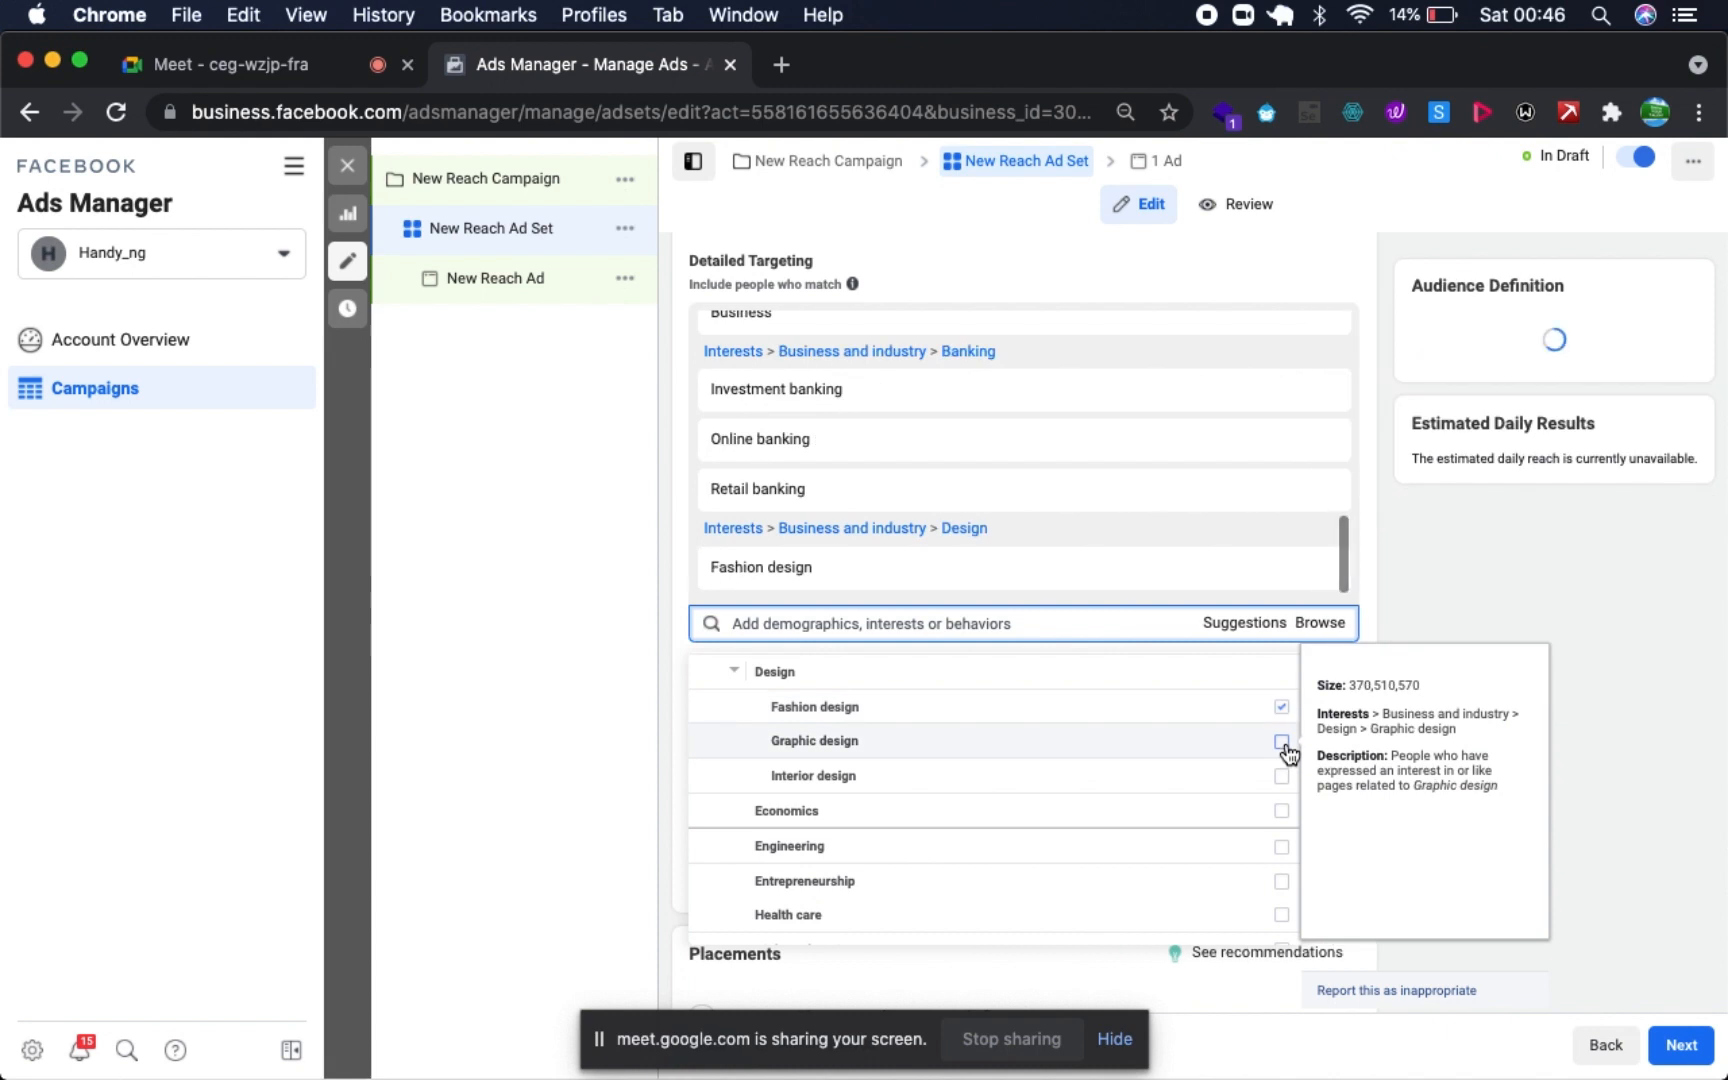
click(1284, 744)
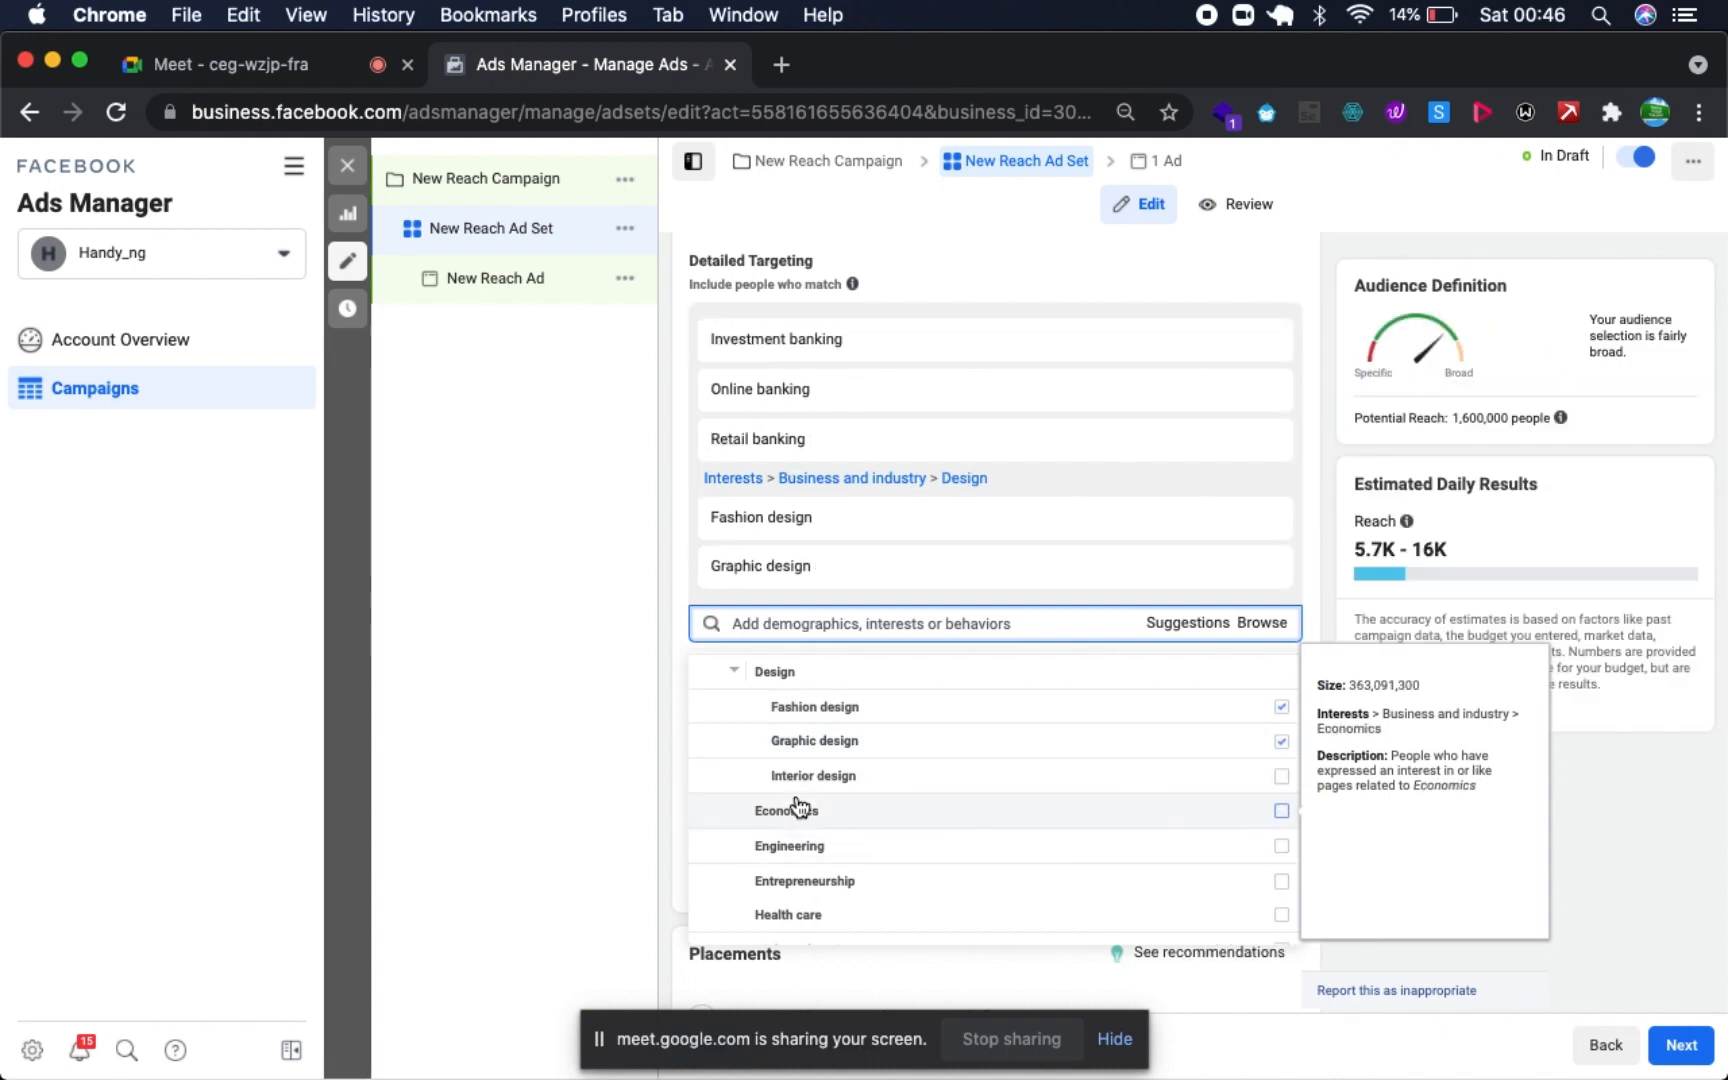
- Add the Management interest from Business and industry to the detailed targeting
scroll(864, 850, down, 3)
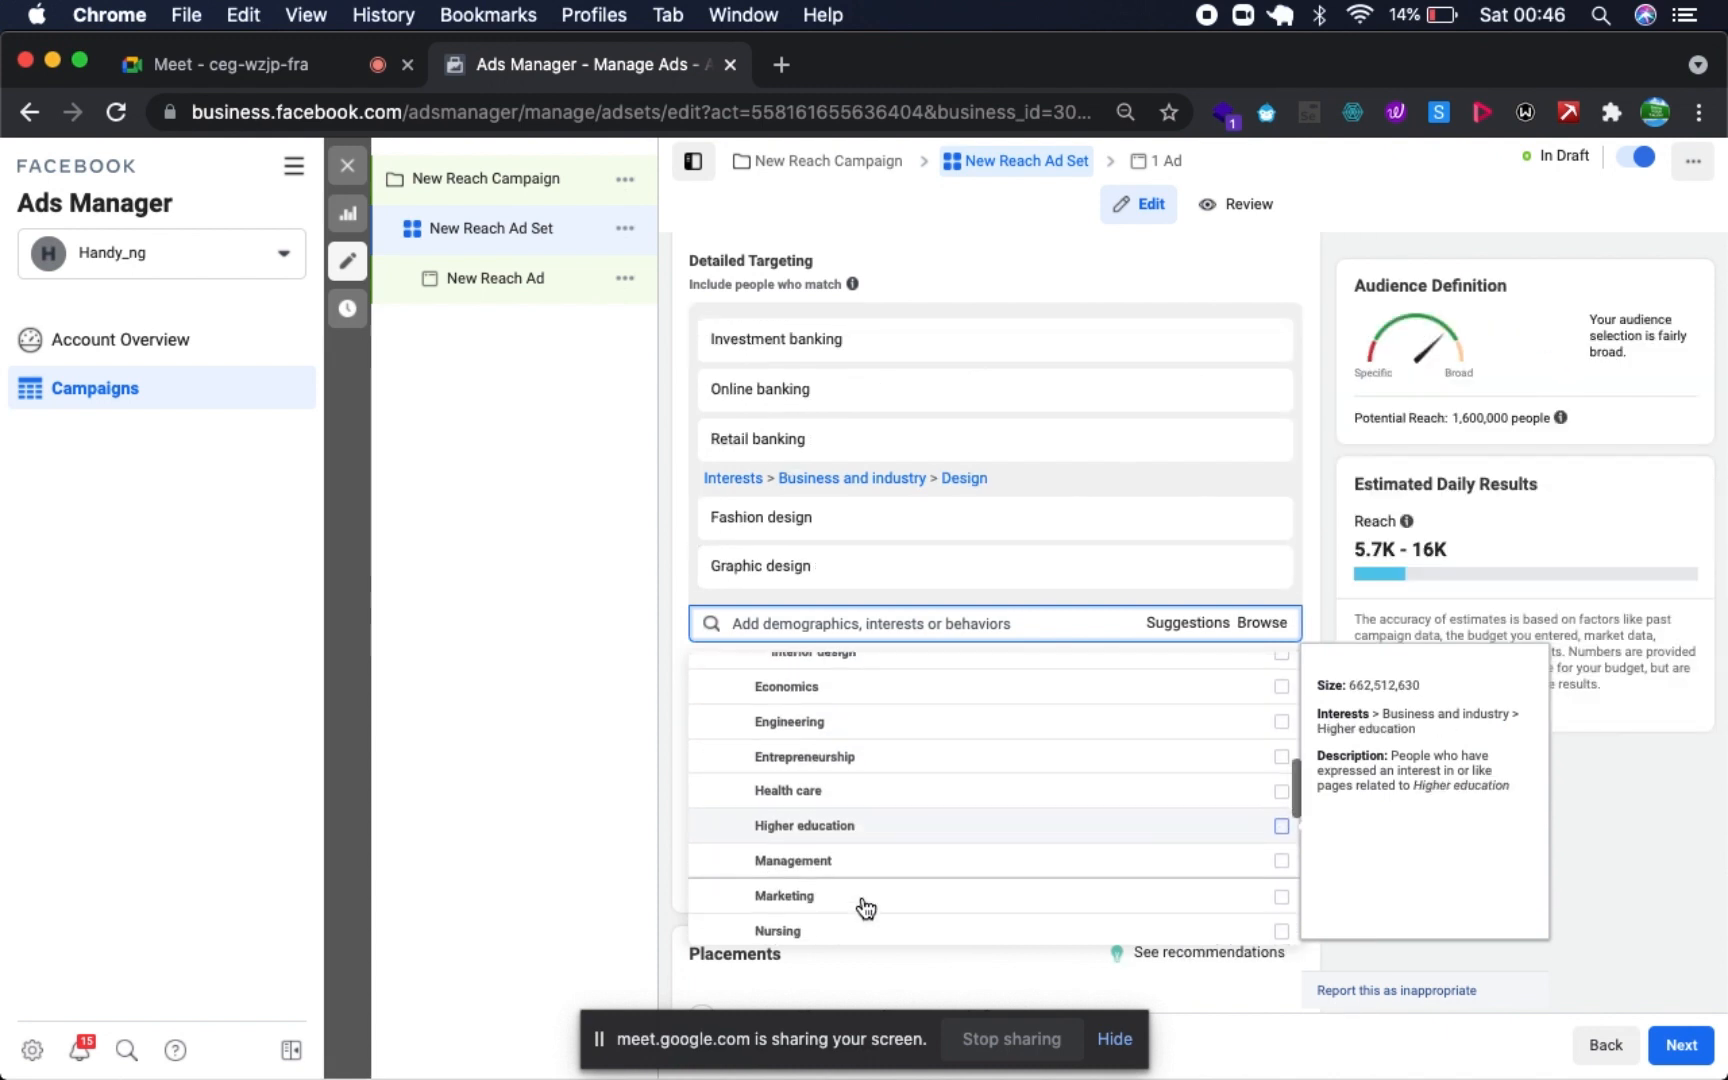
scroll(895, 845, down, 1)
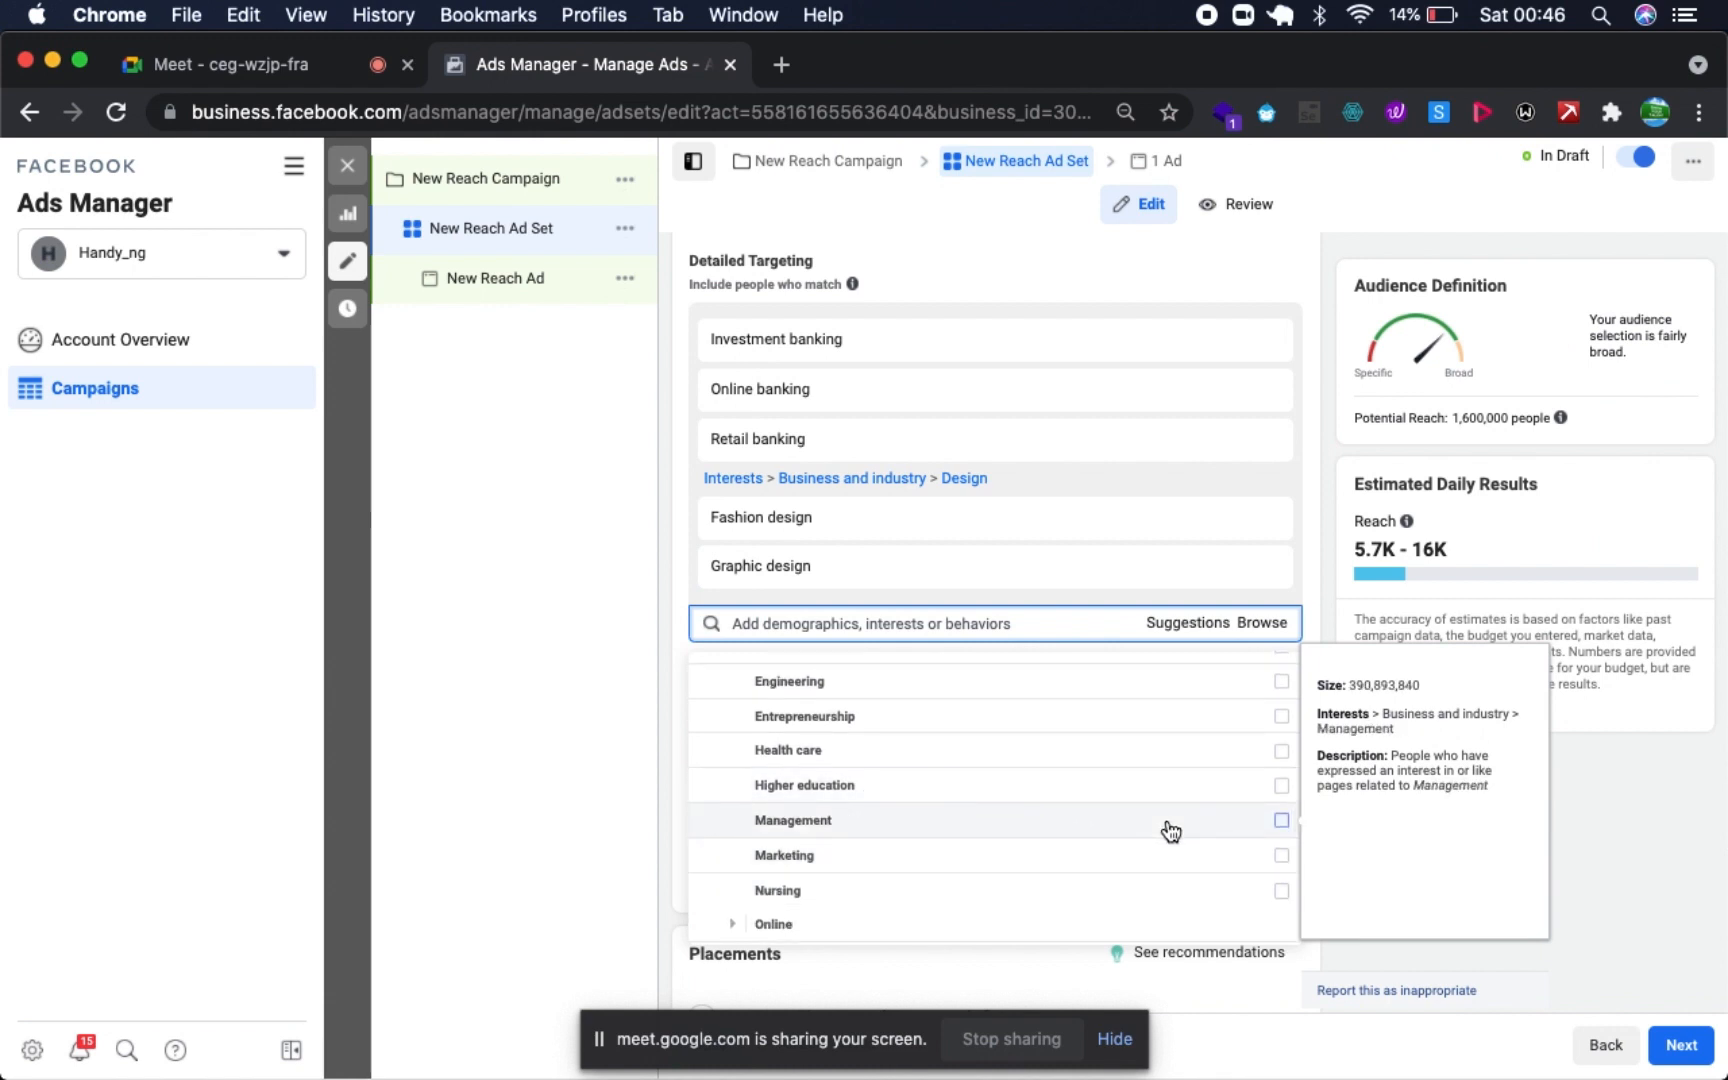
click(1282, 822)
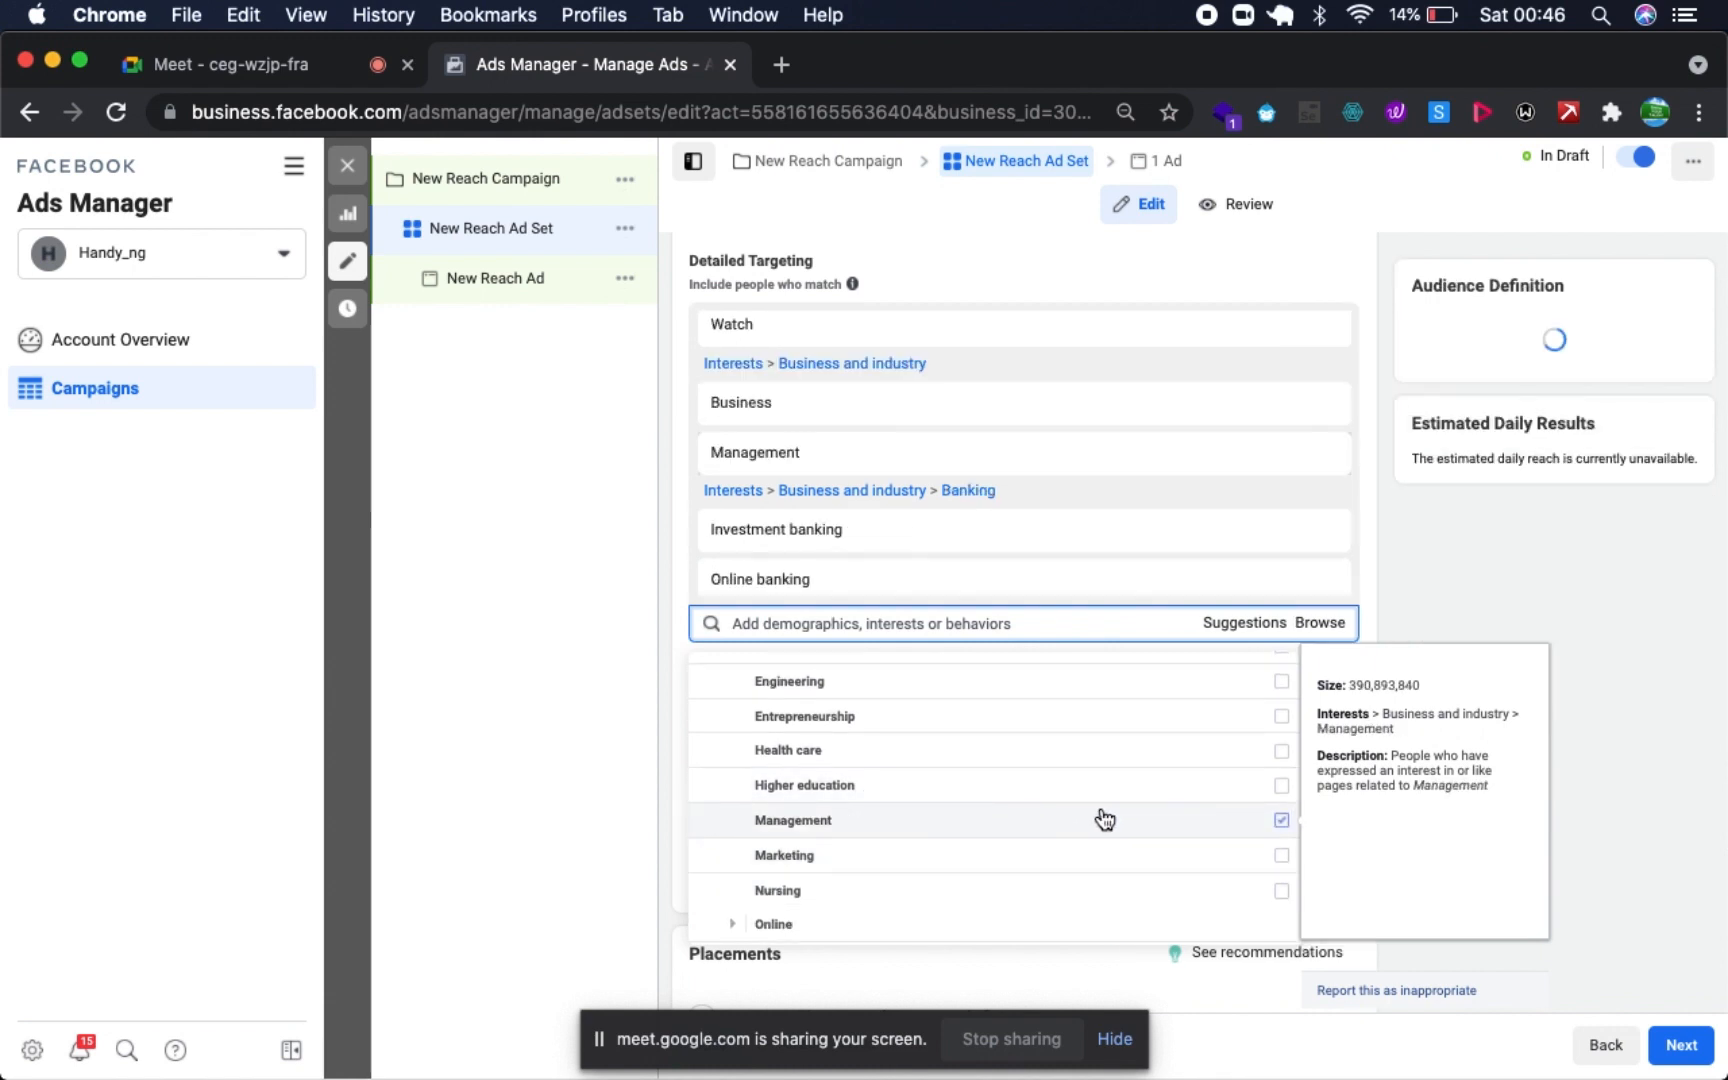
- Review the Online and Personal finance interest groups and add Retail from Business and industry to the detailed targeting
scroll(1099, 818, down, 3)
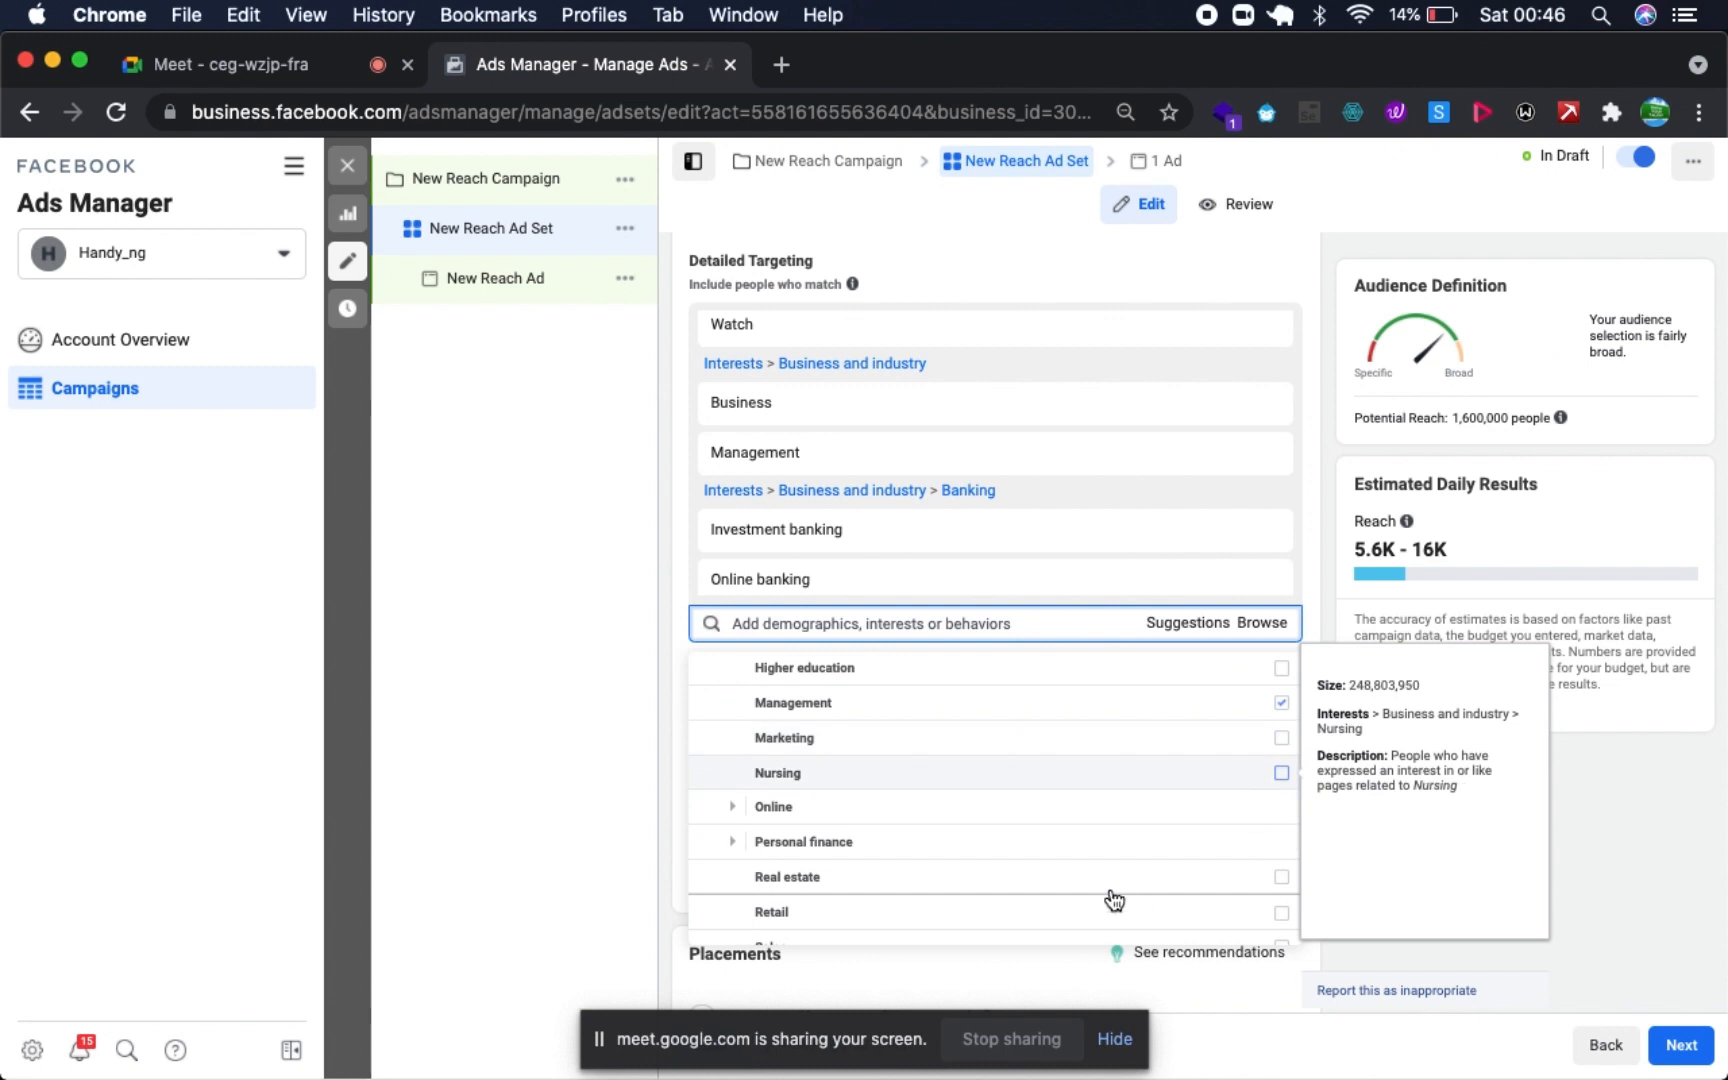
scroll(1097, 897, down, 3)
click(739, 711)
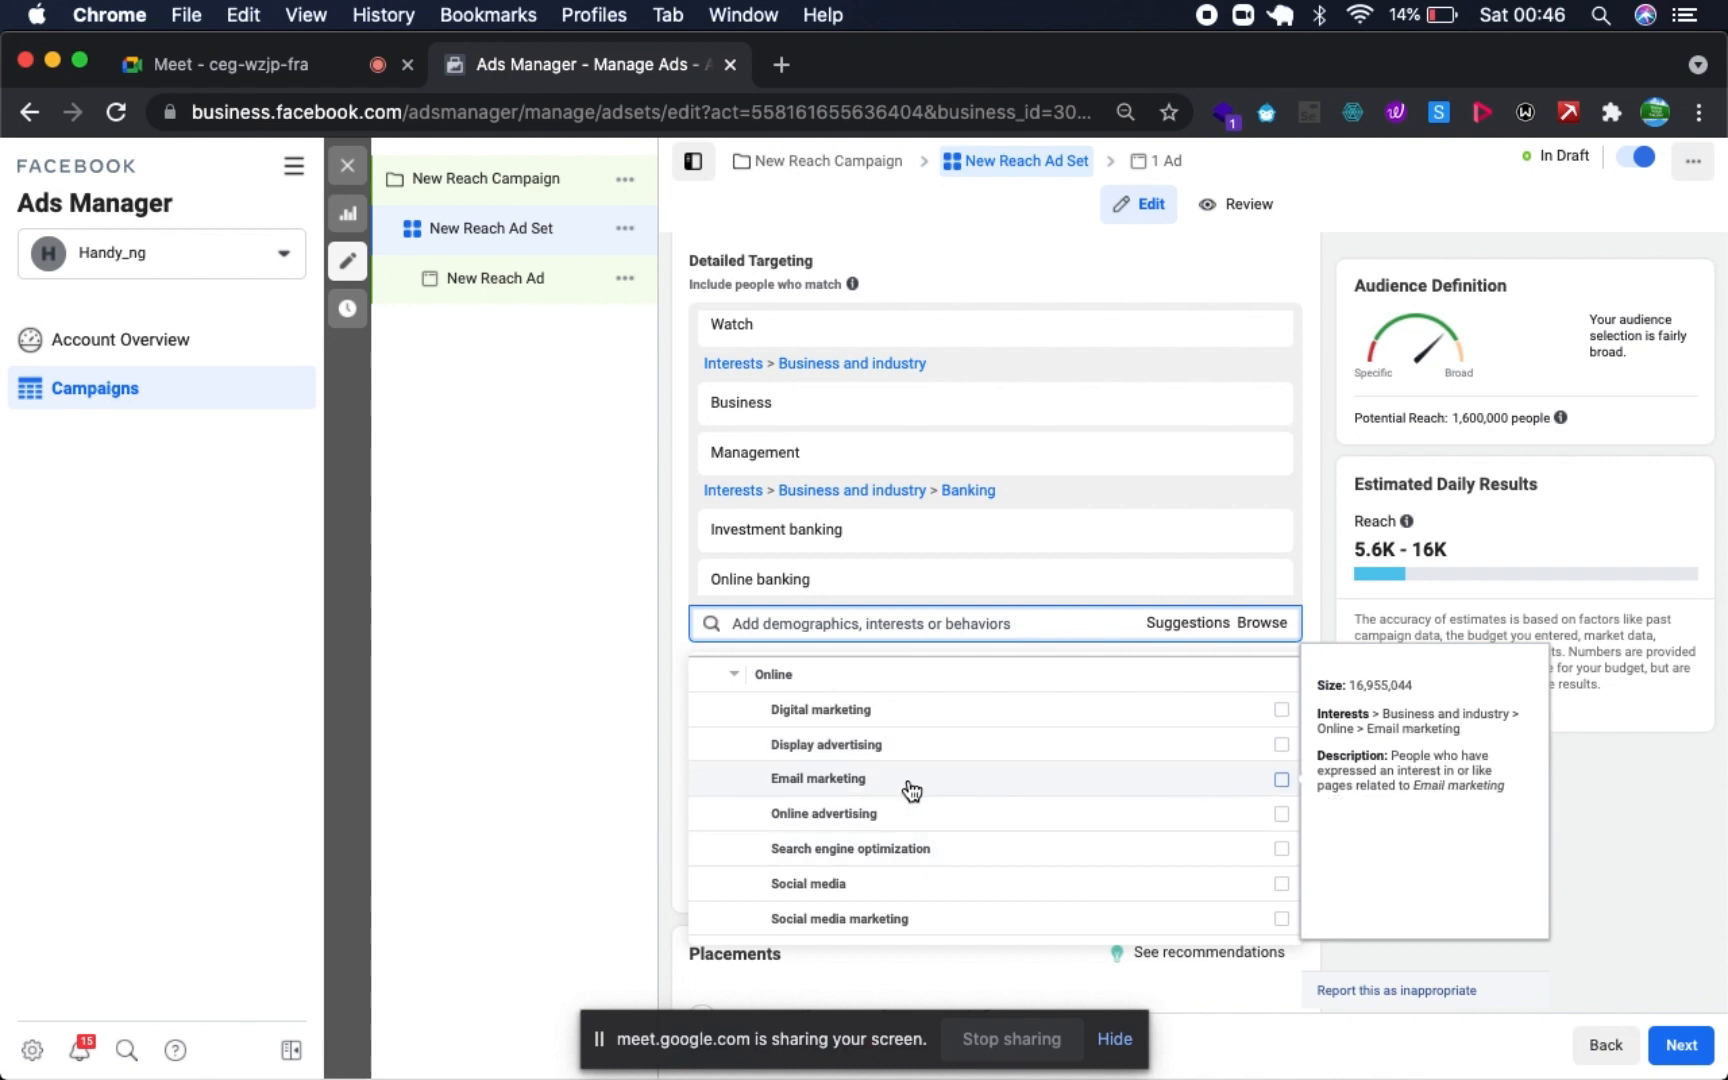
scroll(907, 822, down, 5)
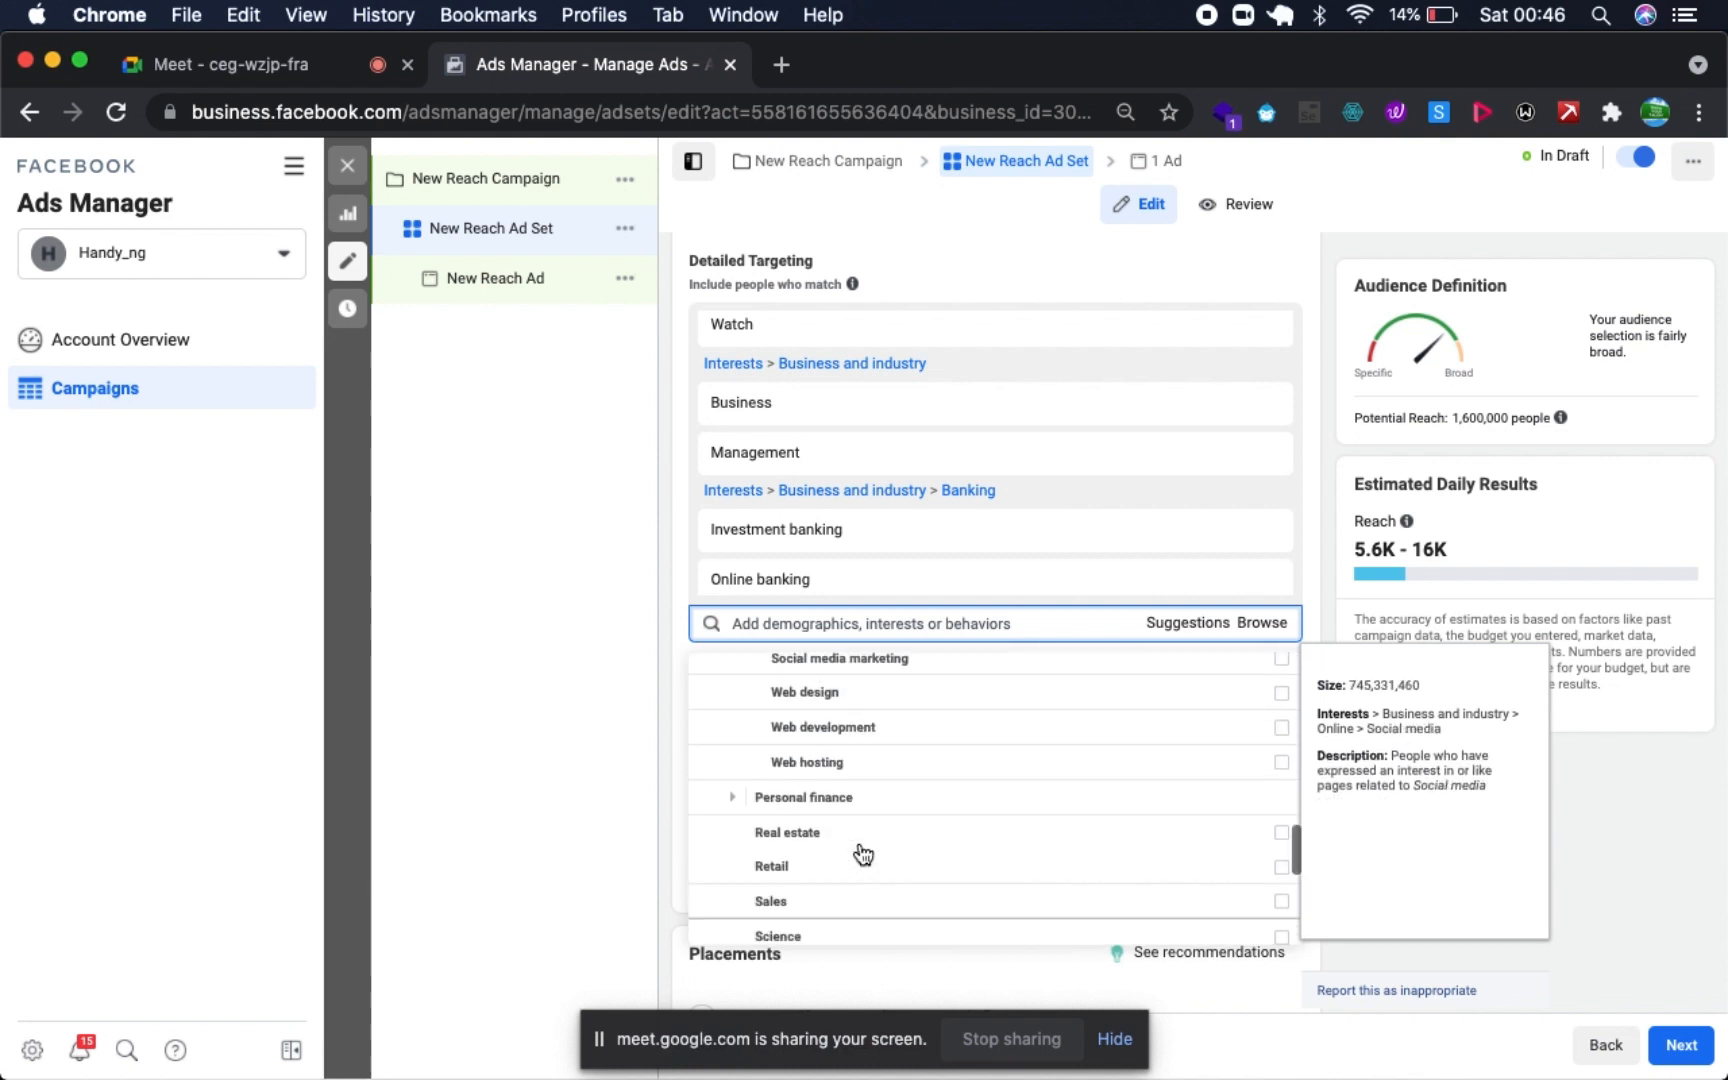
click(733, 799)
scroll(740, 810, down, 1)
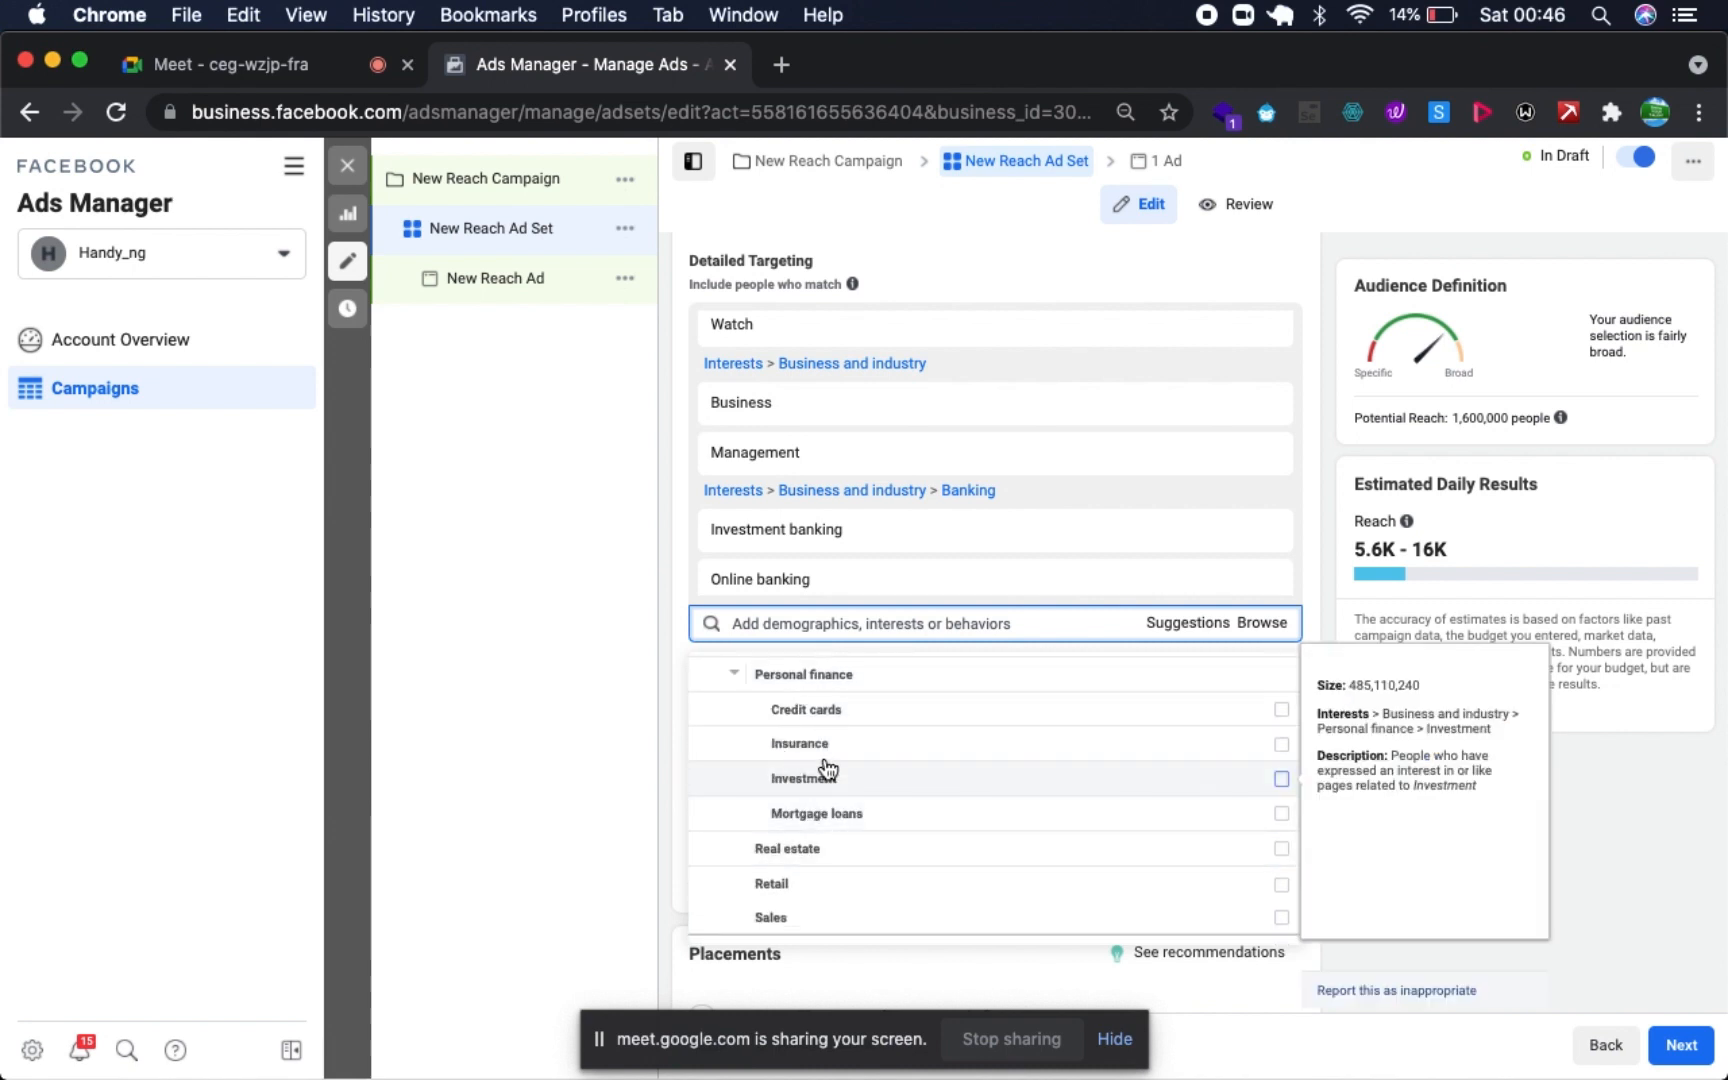
scroll(778, 815, down, 2)
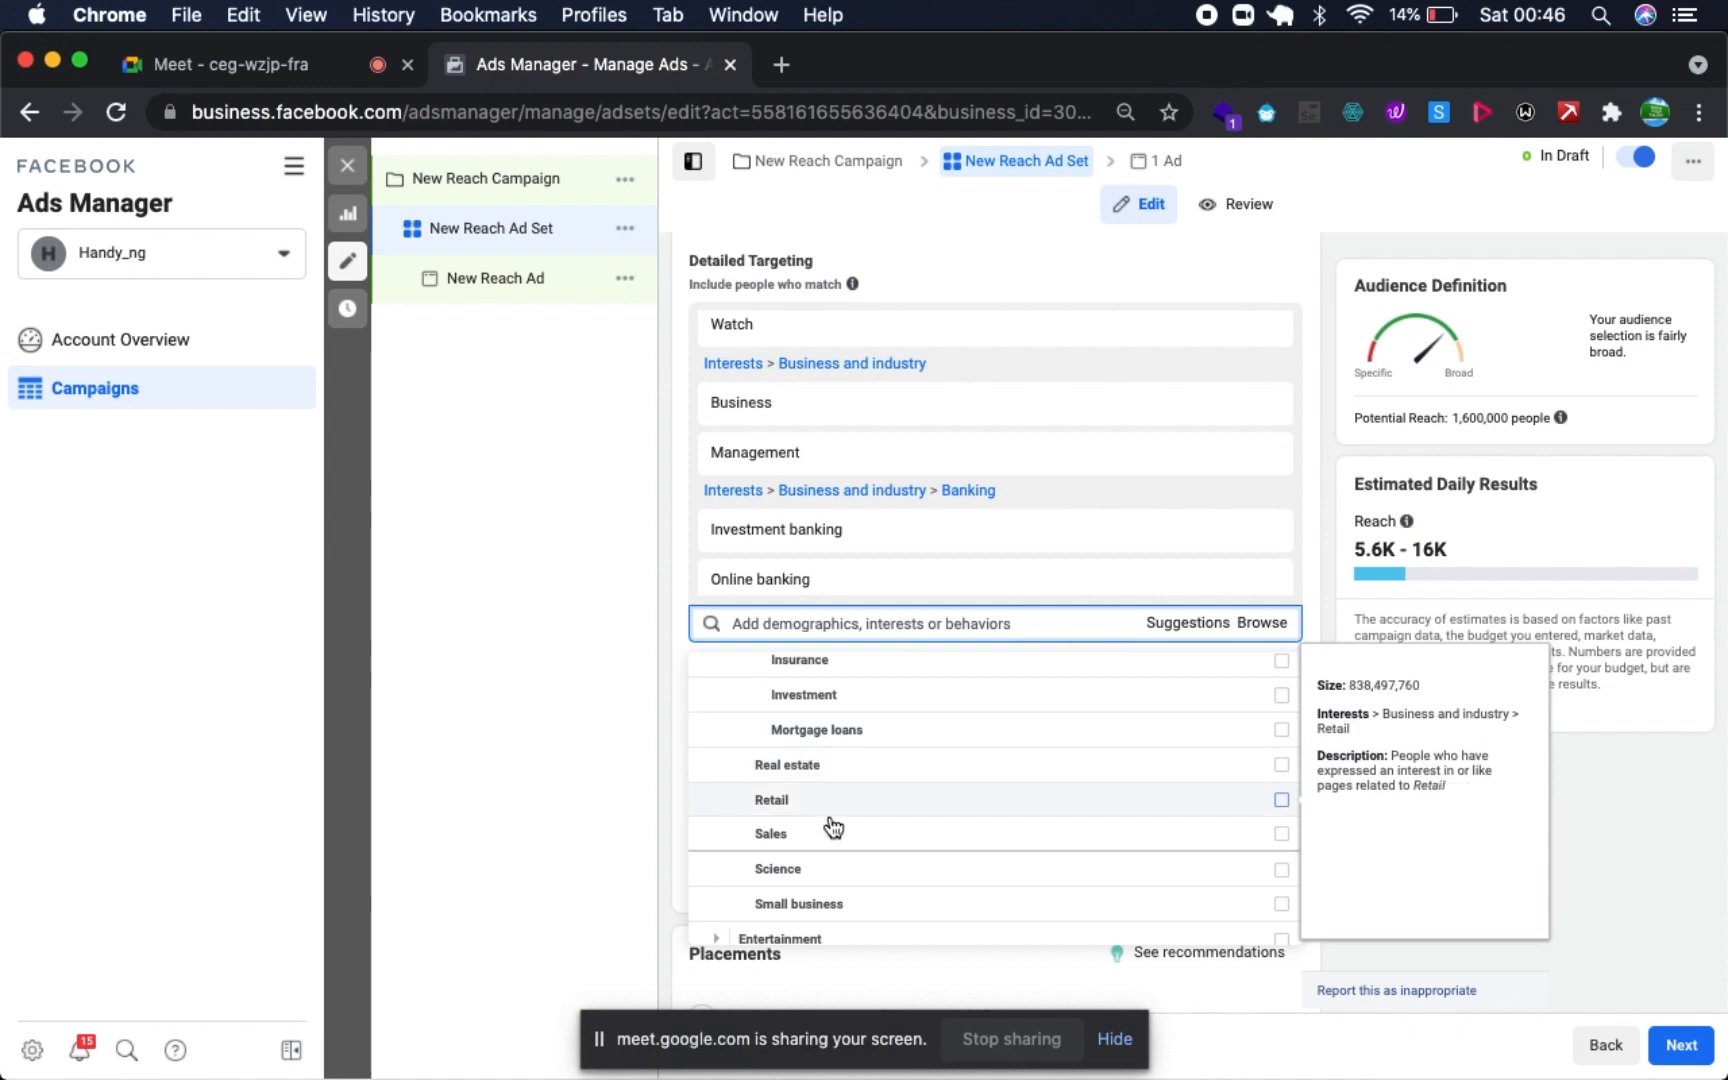
scroll(830, 823, down, 1)
scroll(830, 828, down, 1)
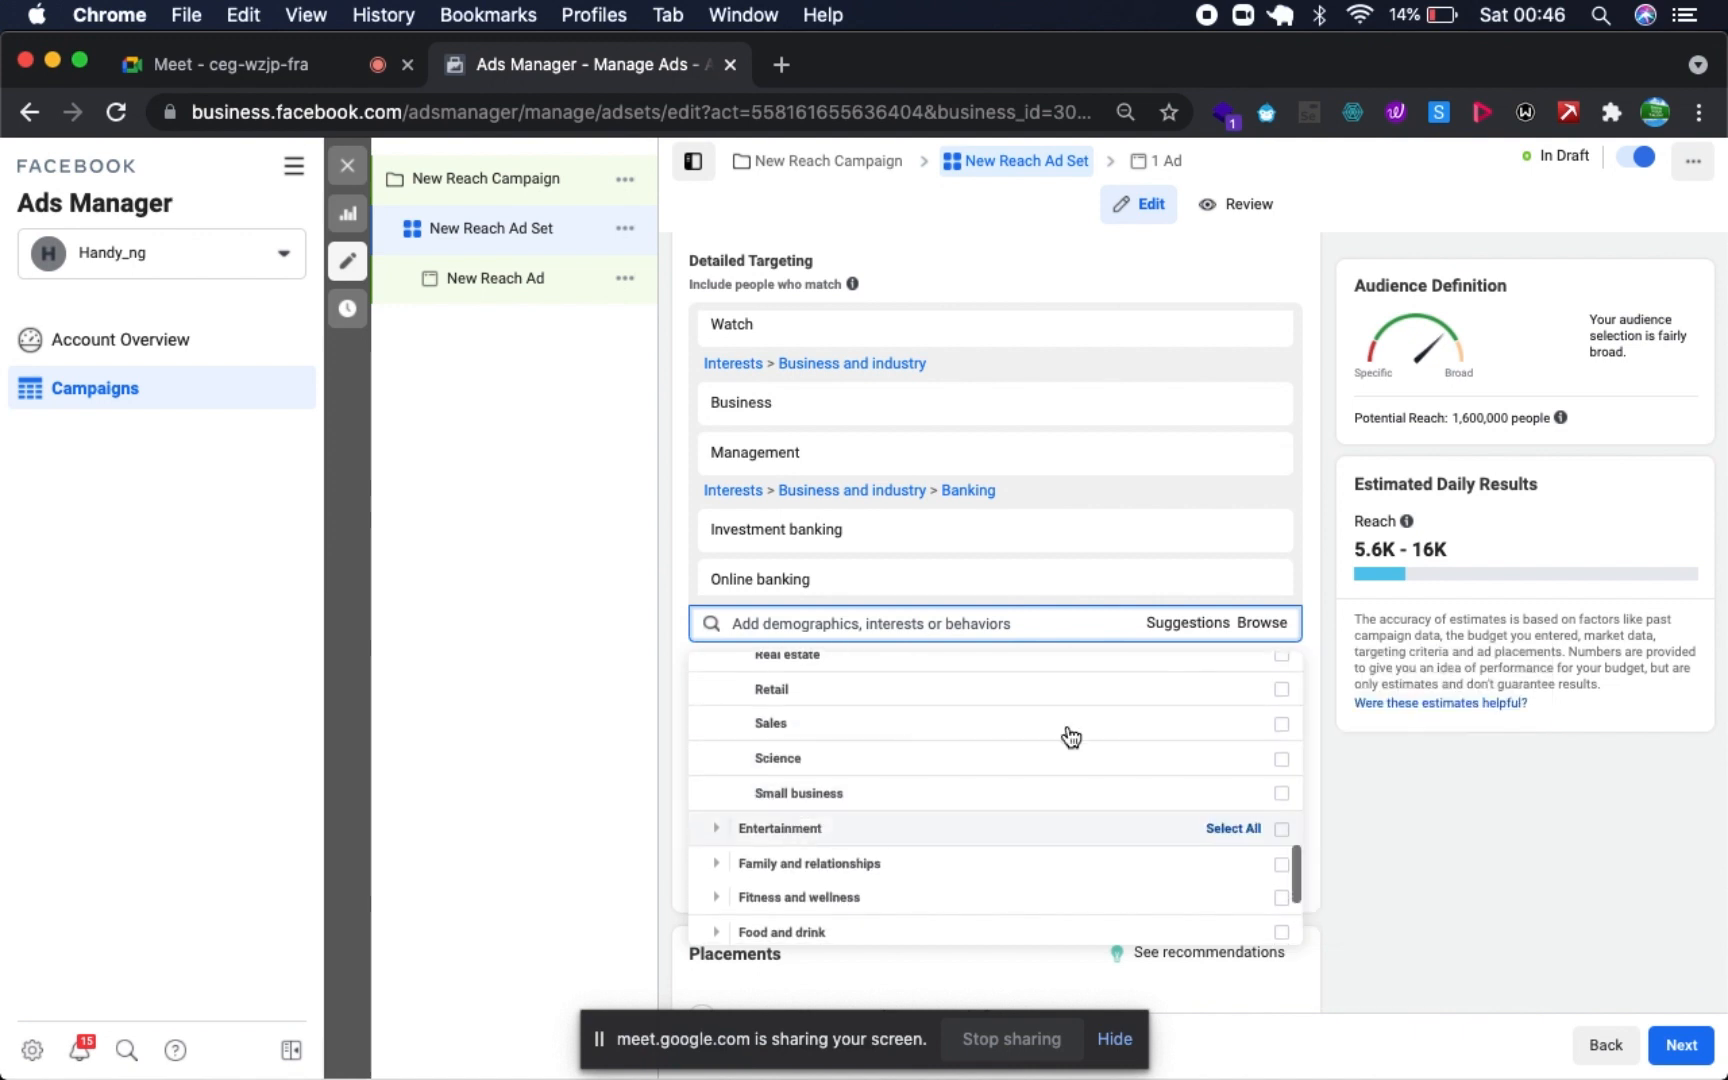
click(1280, 692)
- Add all interests in Entertainment, Food and drink, Sports and outdoors, and Technology to the detailed targeting
scroll(880, 828, down, 2)
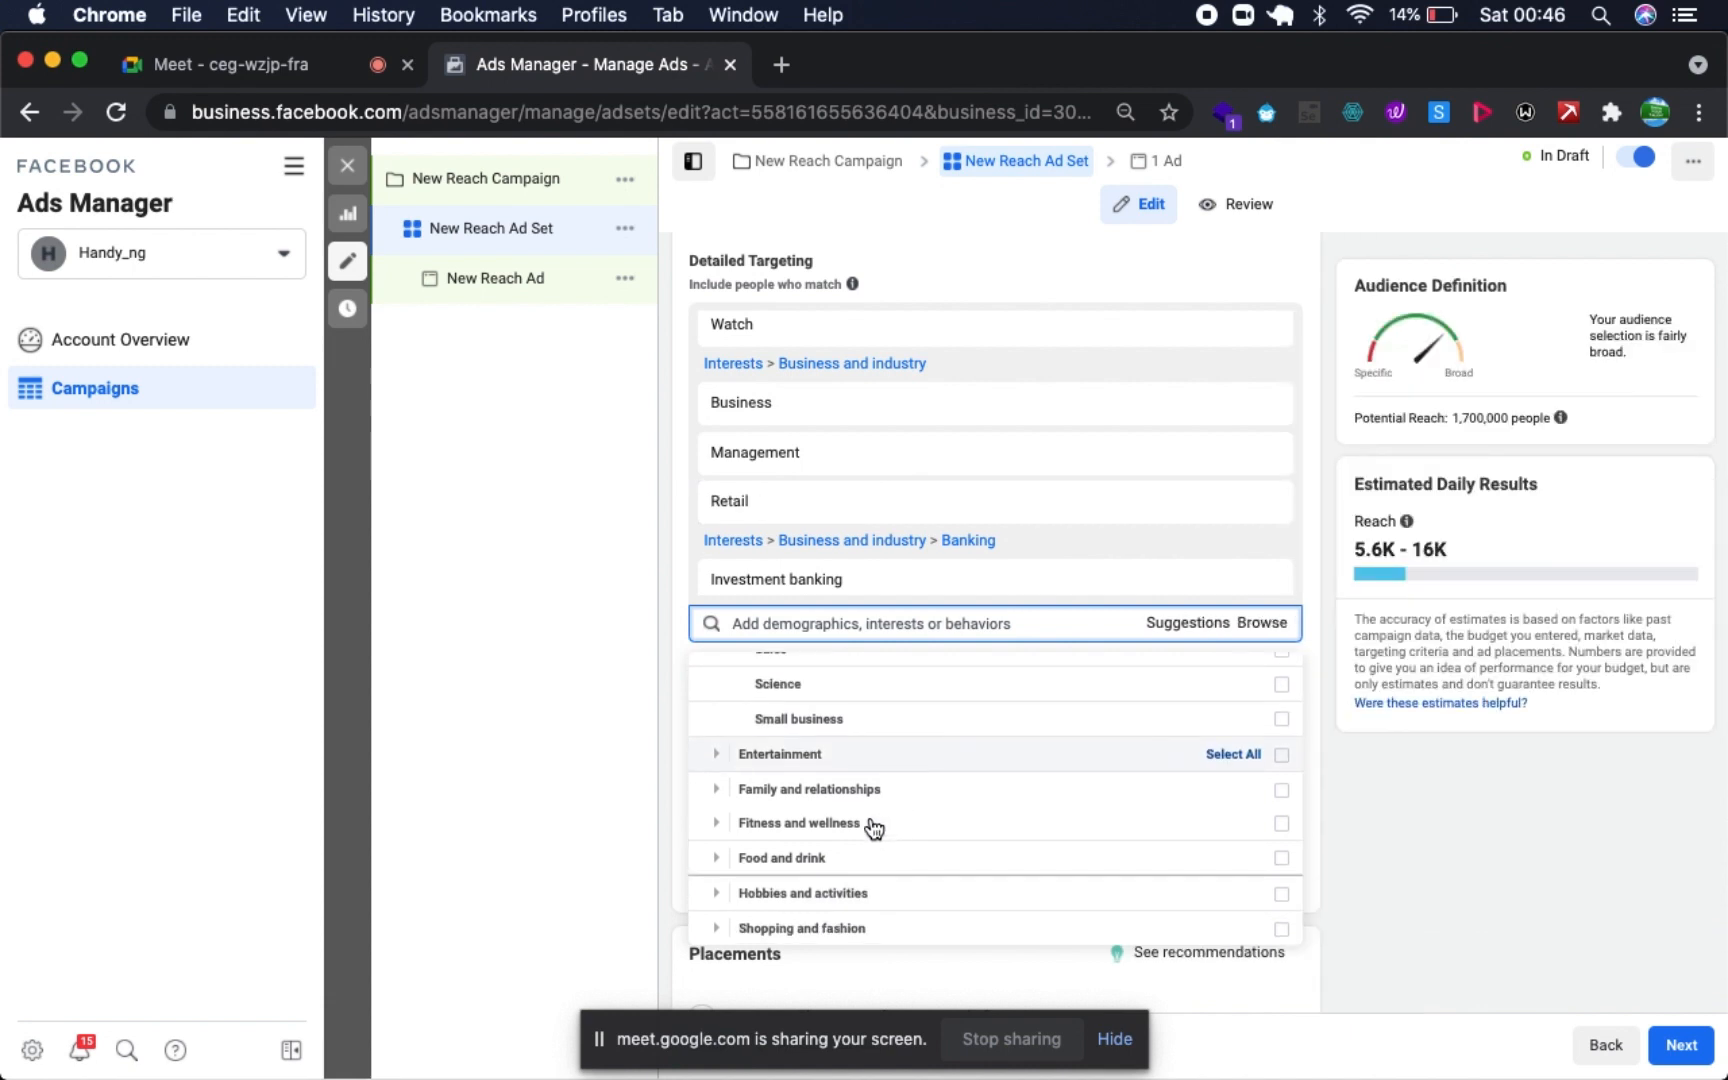
click(1280, 757)
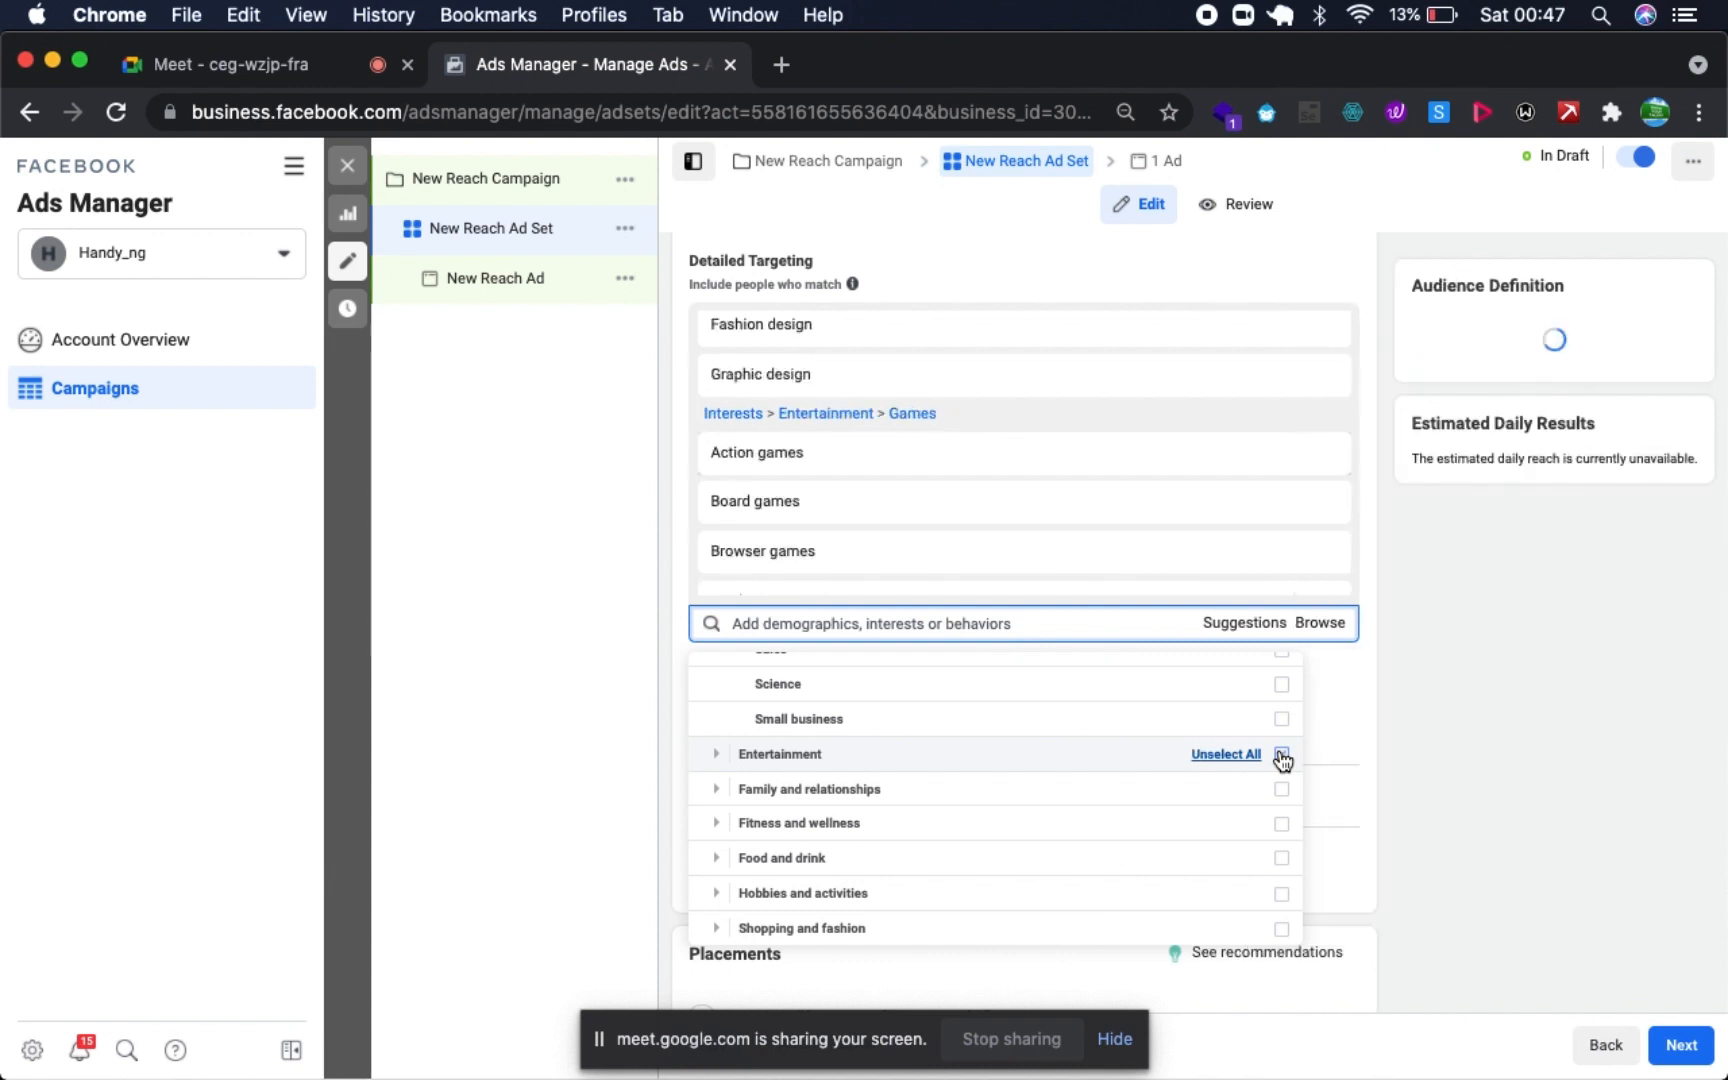
scroll(1020, 792, down, 1)
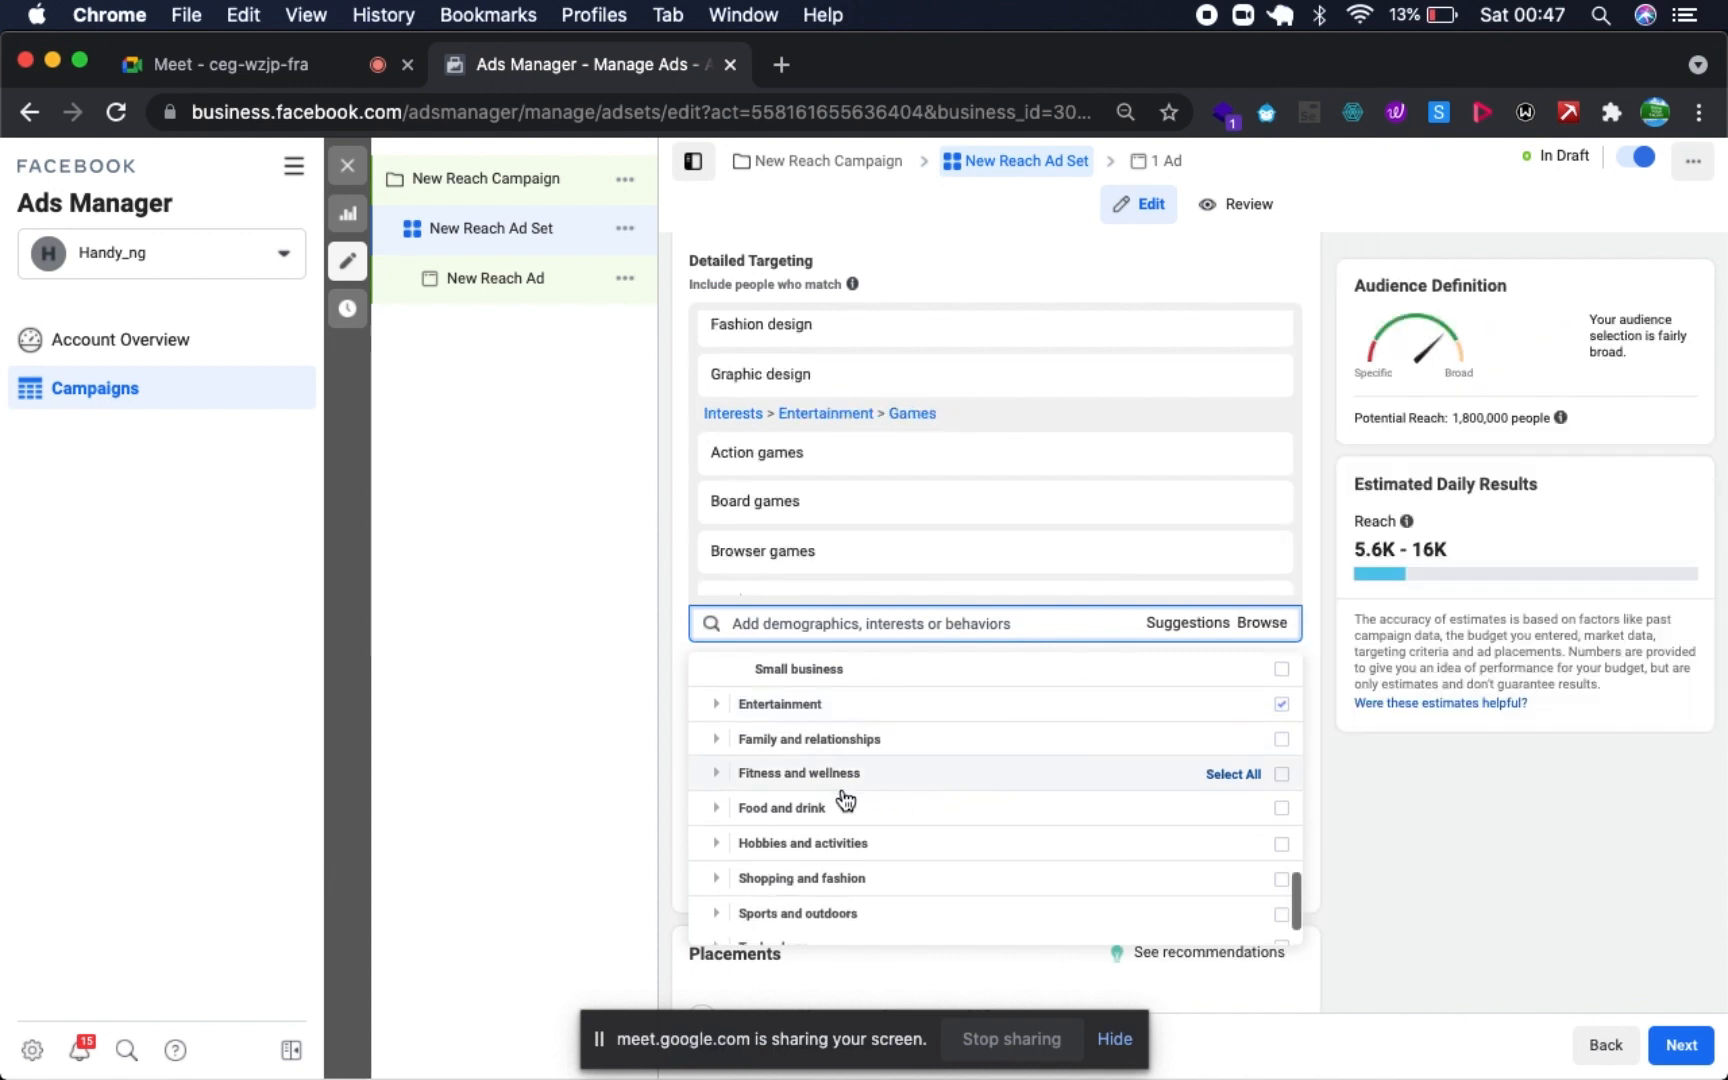
click(1240, 812)
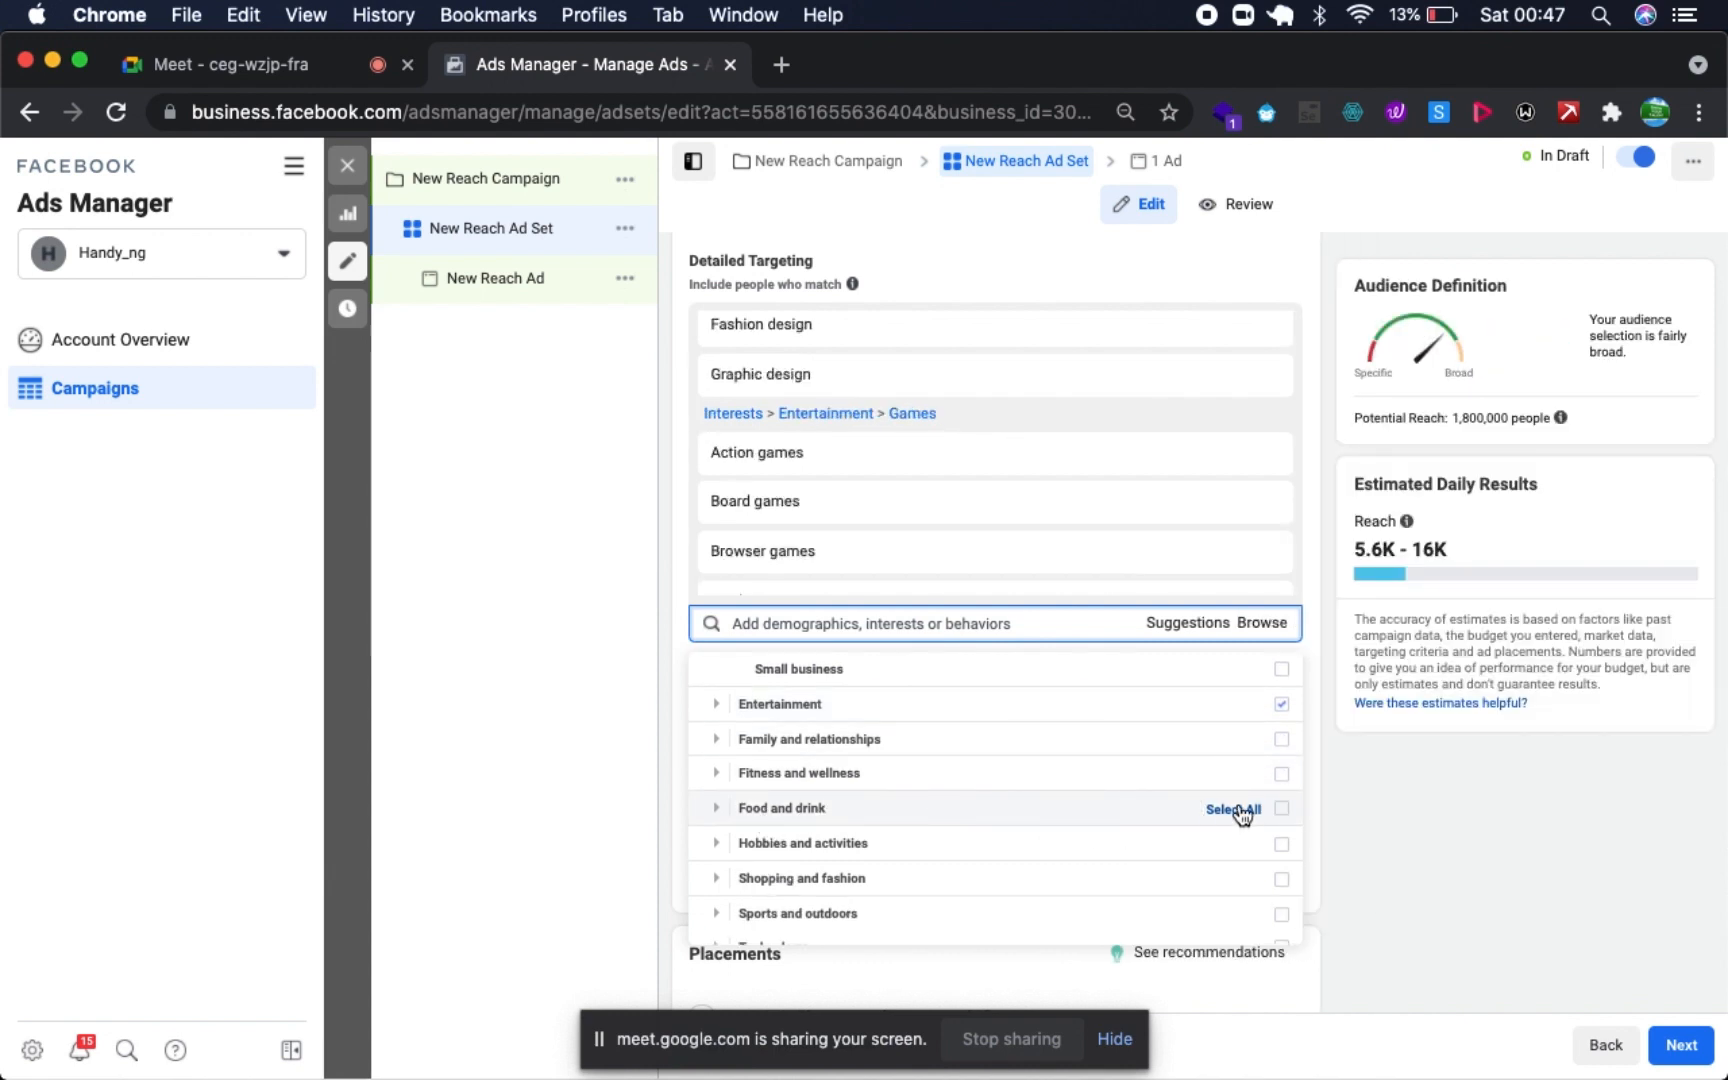
scroll(1000, 882, down, 2)
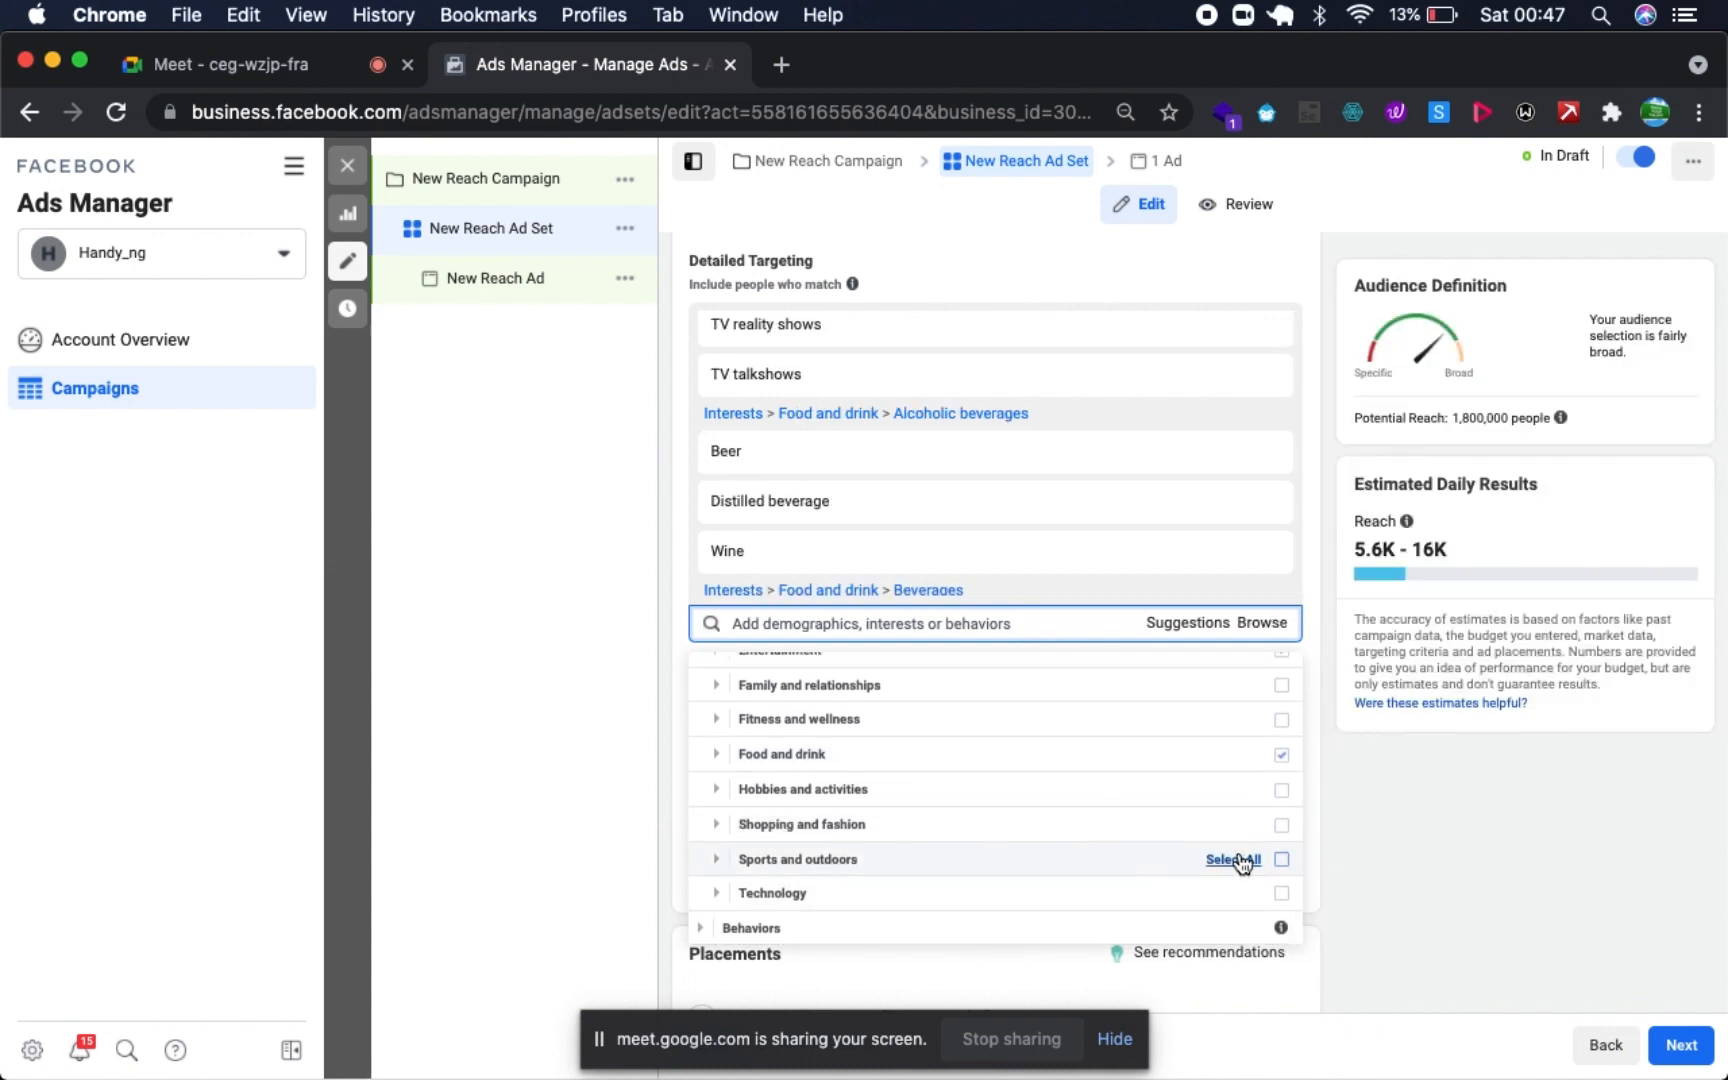
click(1236, 860)
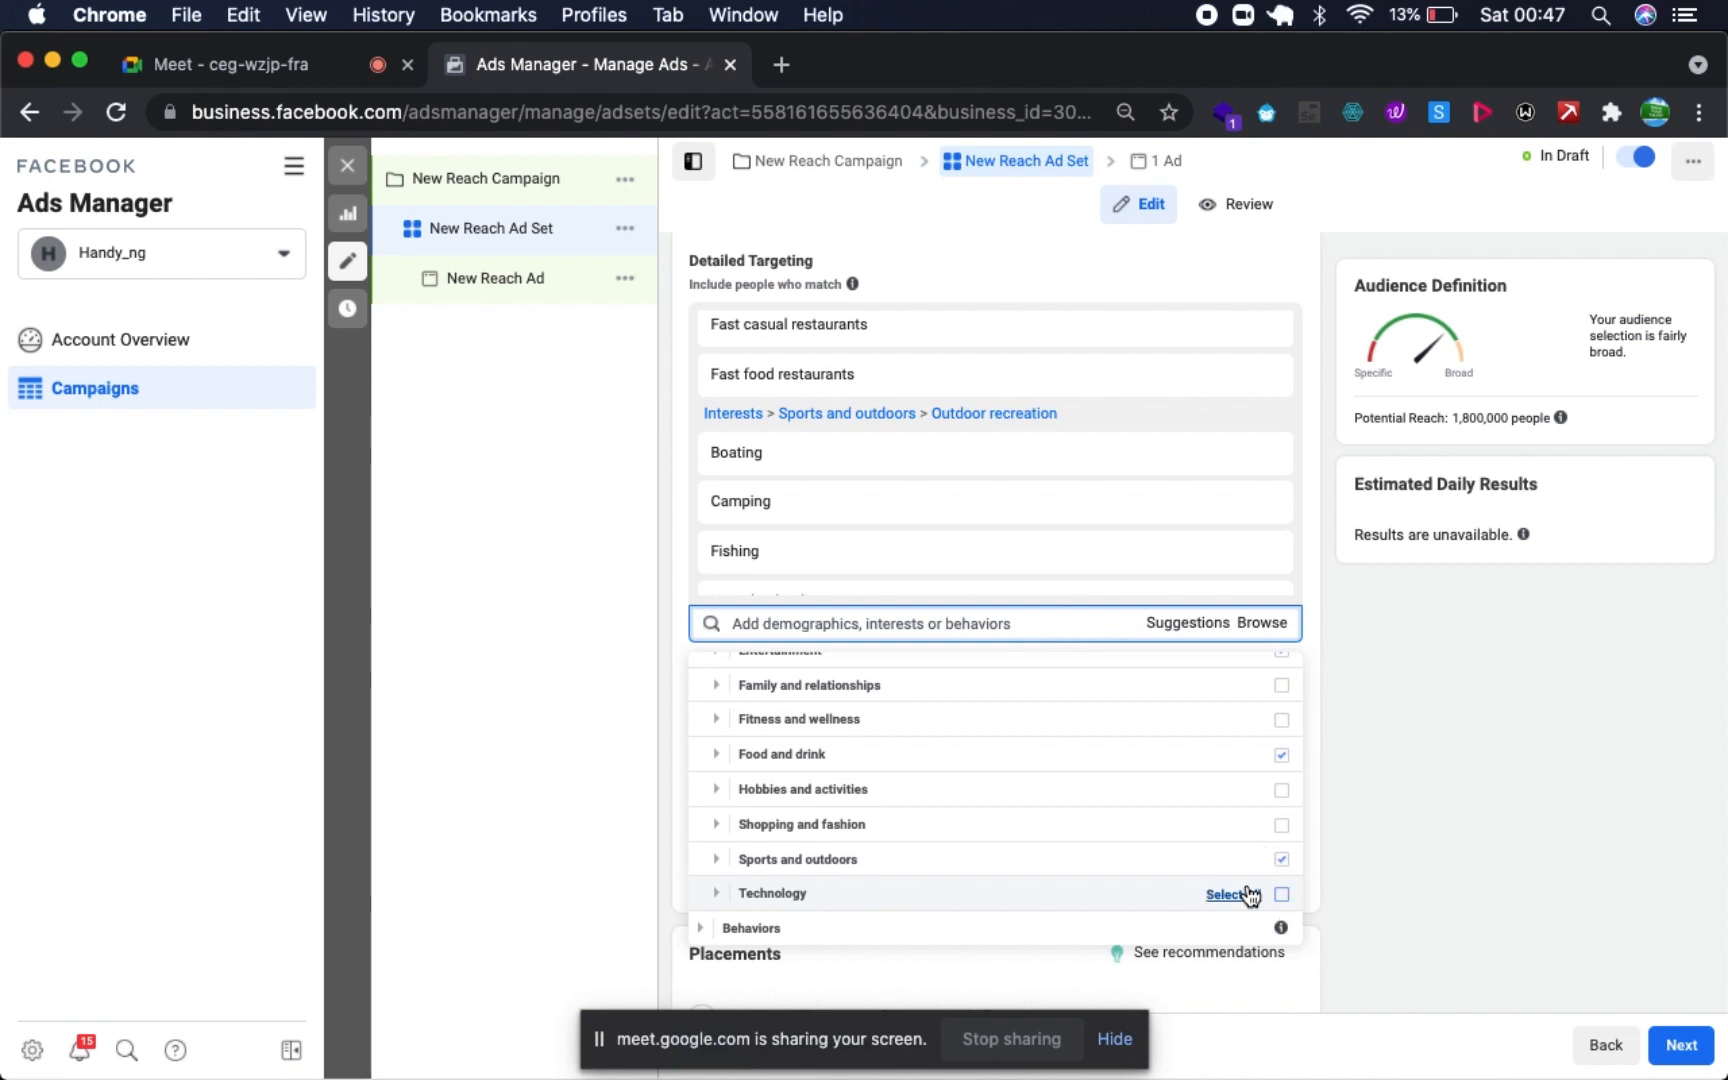
click(1226, 894)
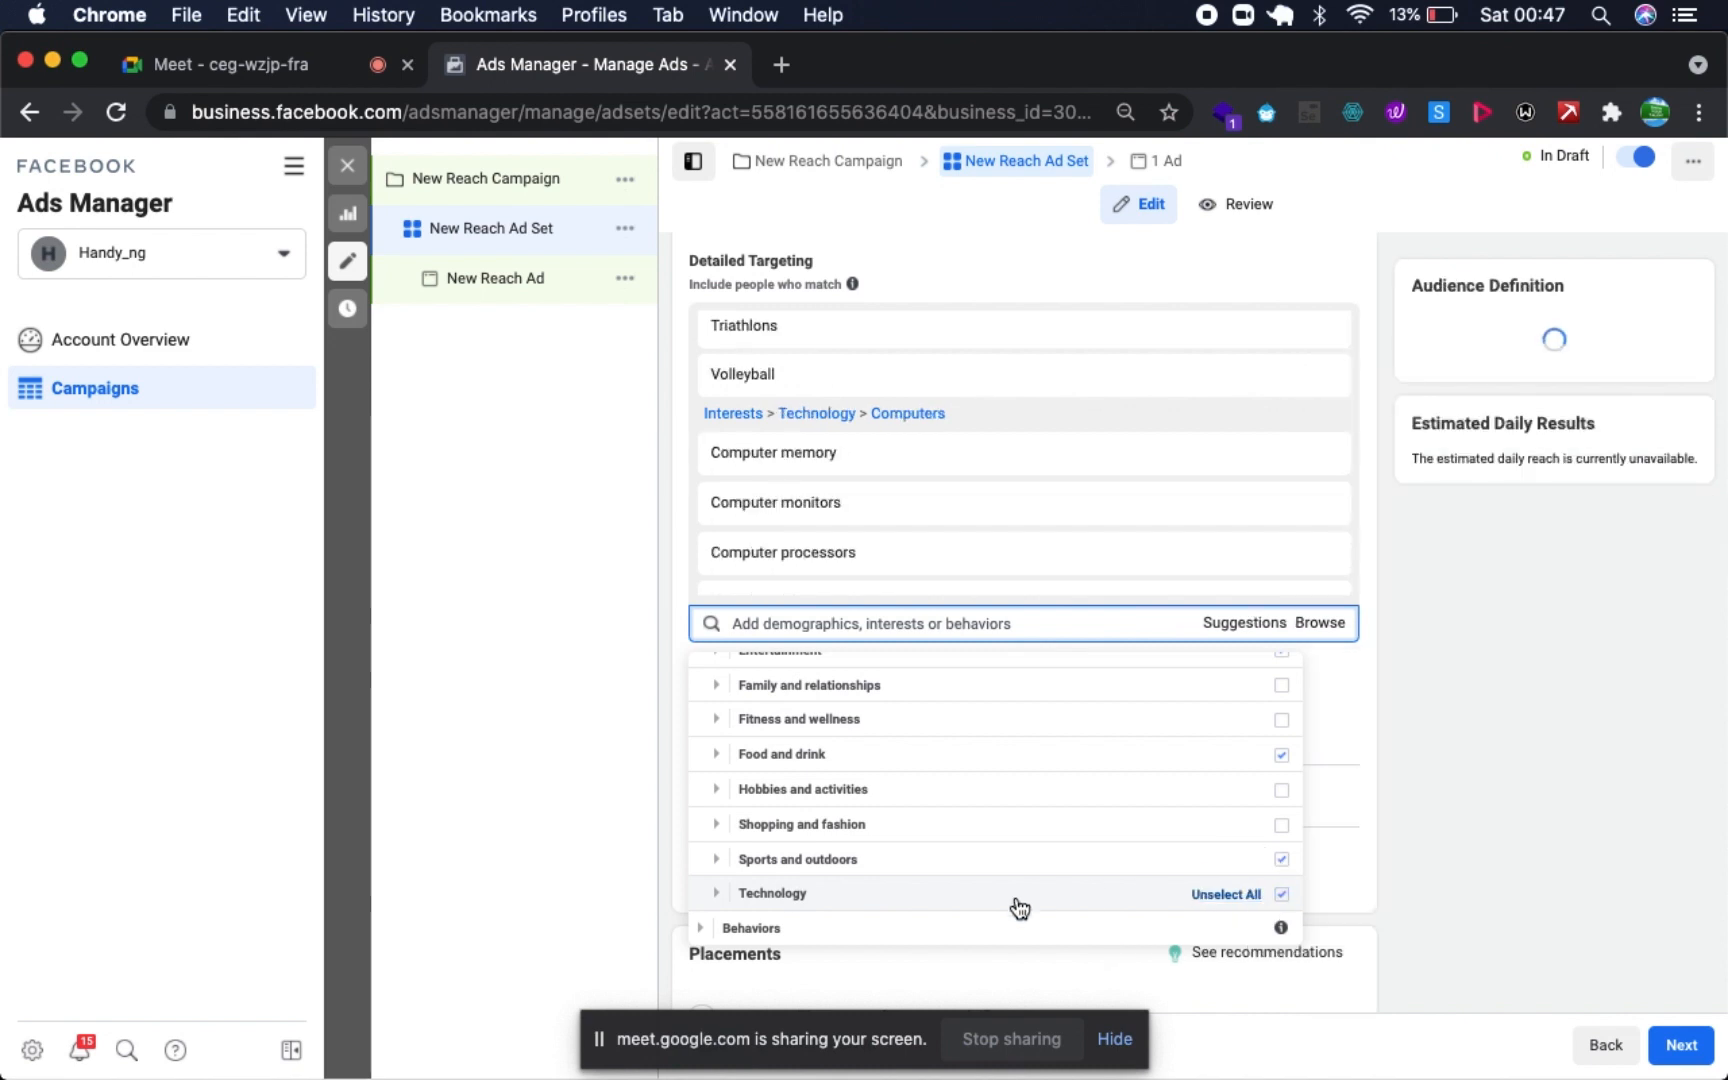
- Expand the Behaviors category and its Anniversary group to review the available options
click(710, 933)
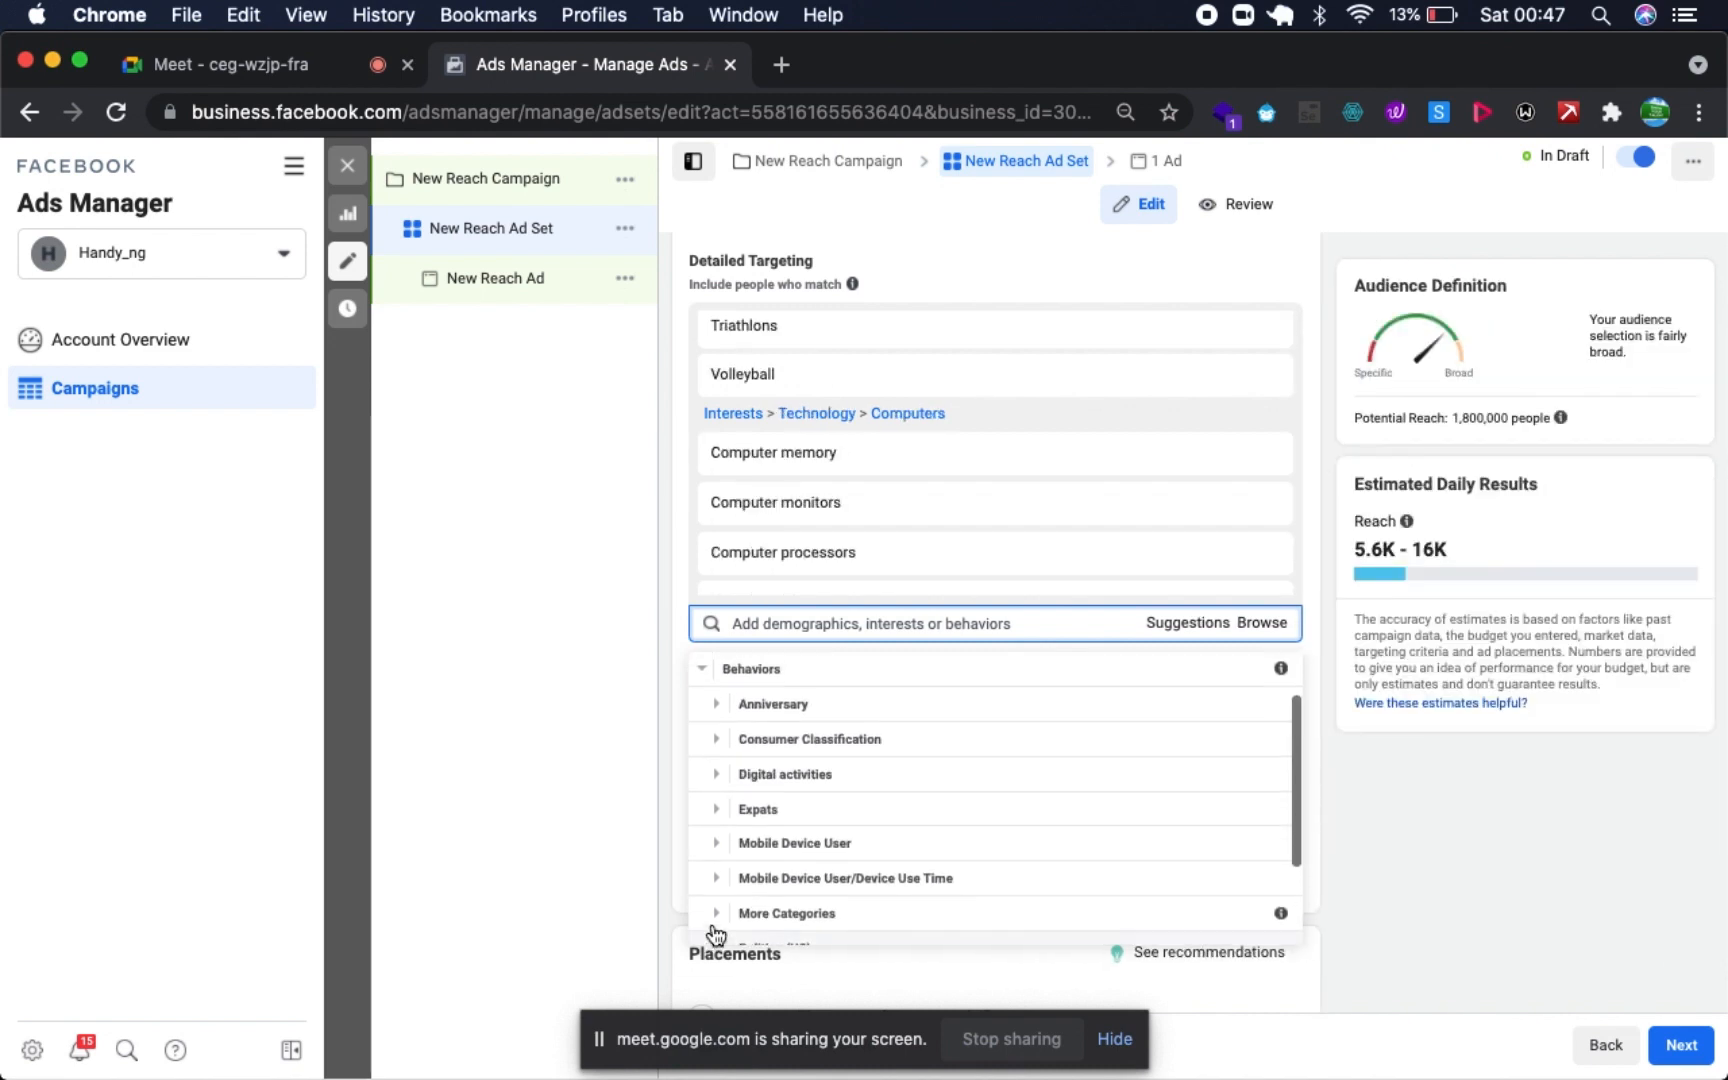
scroll(872, 876, down, 3)
scroll(874, 876, up, 3)
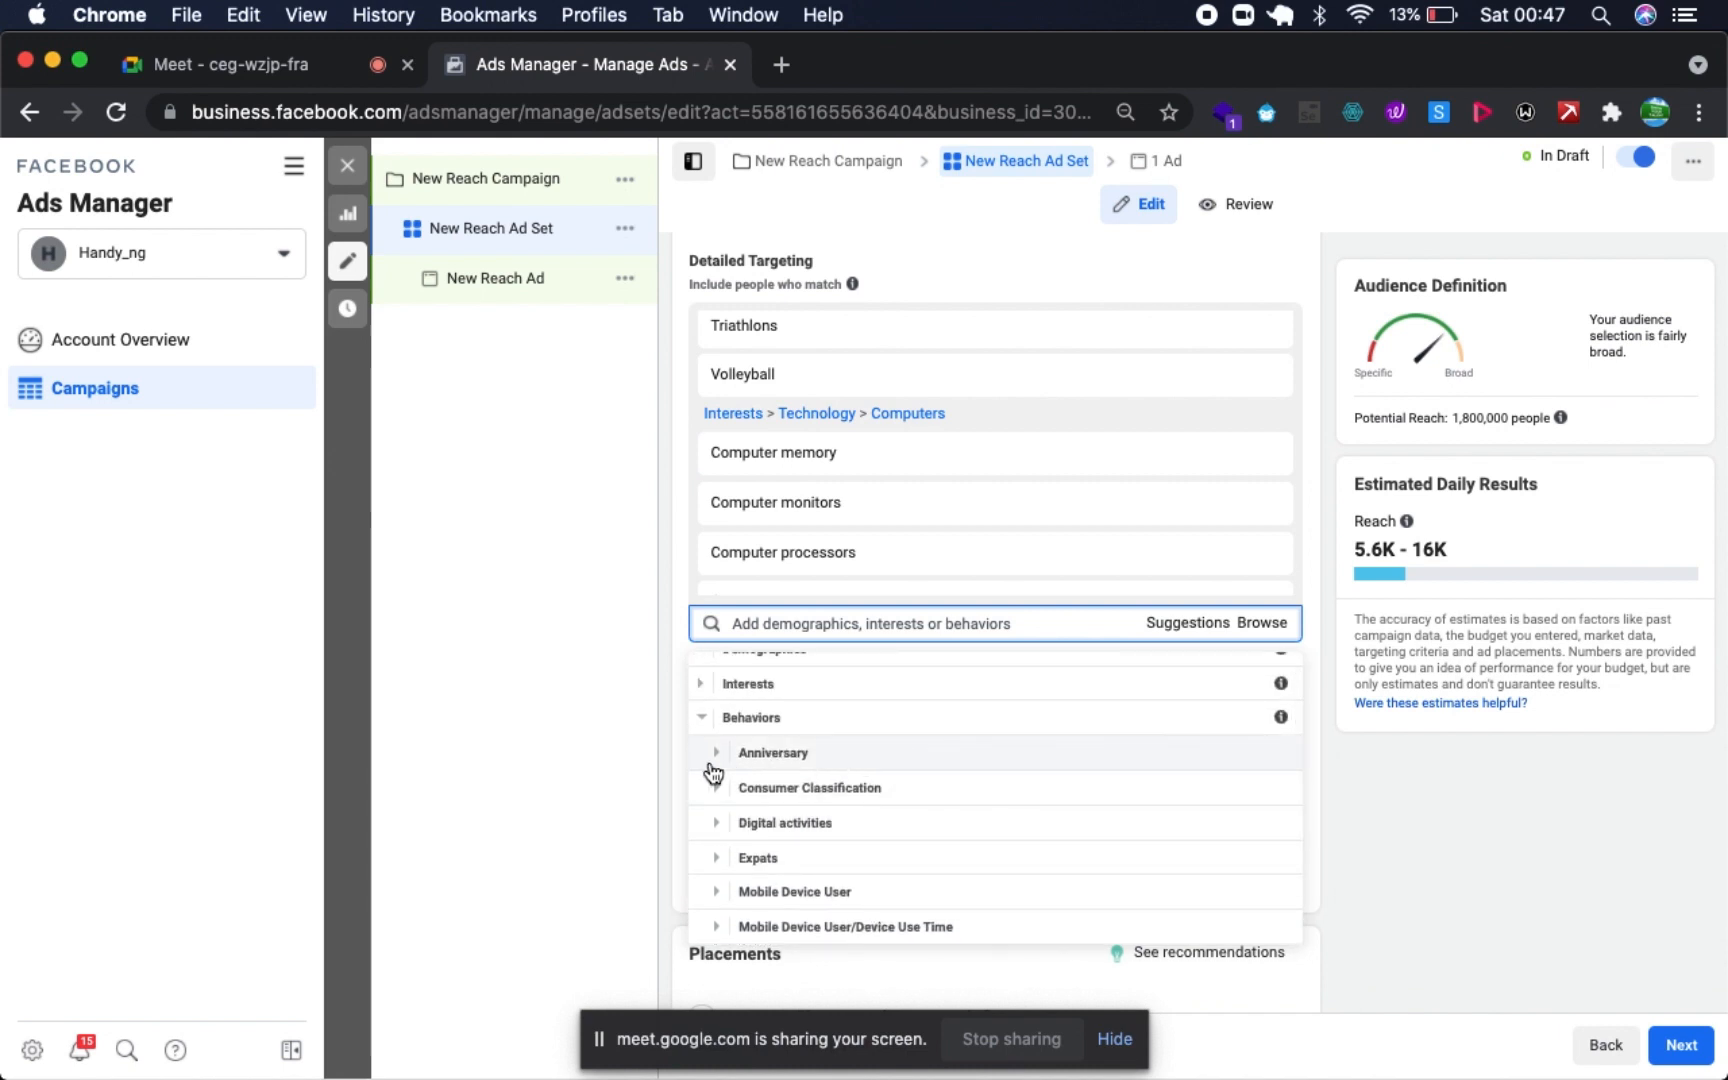
click(716, 760)
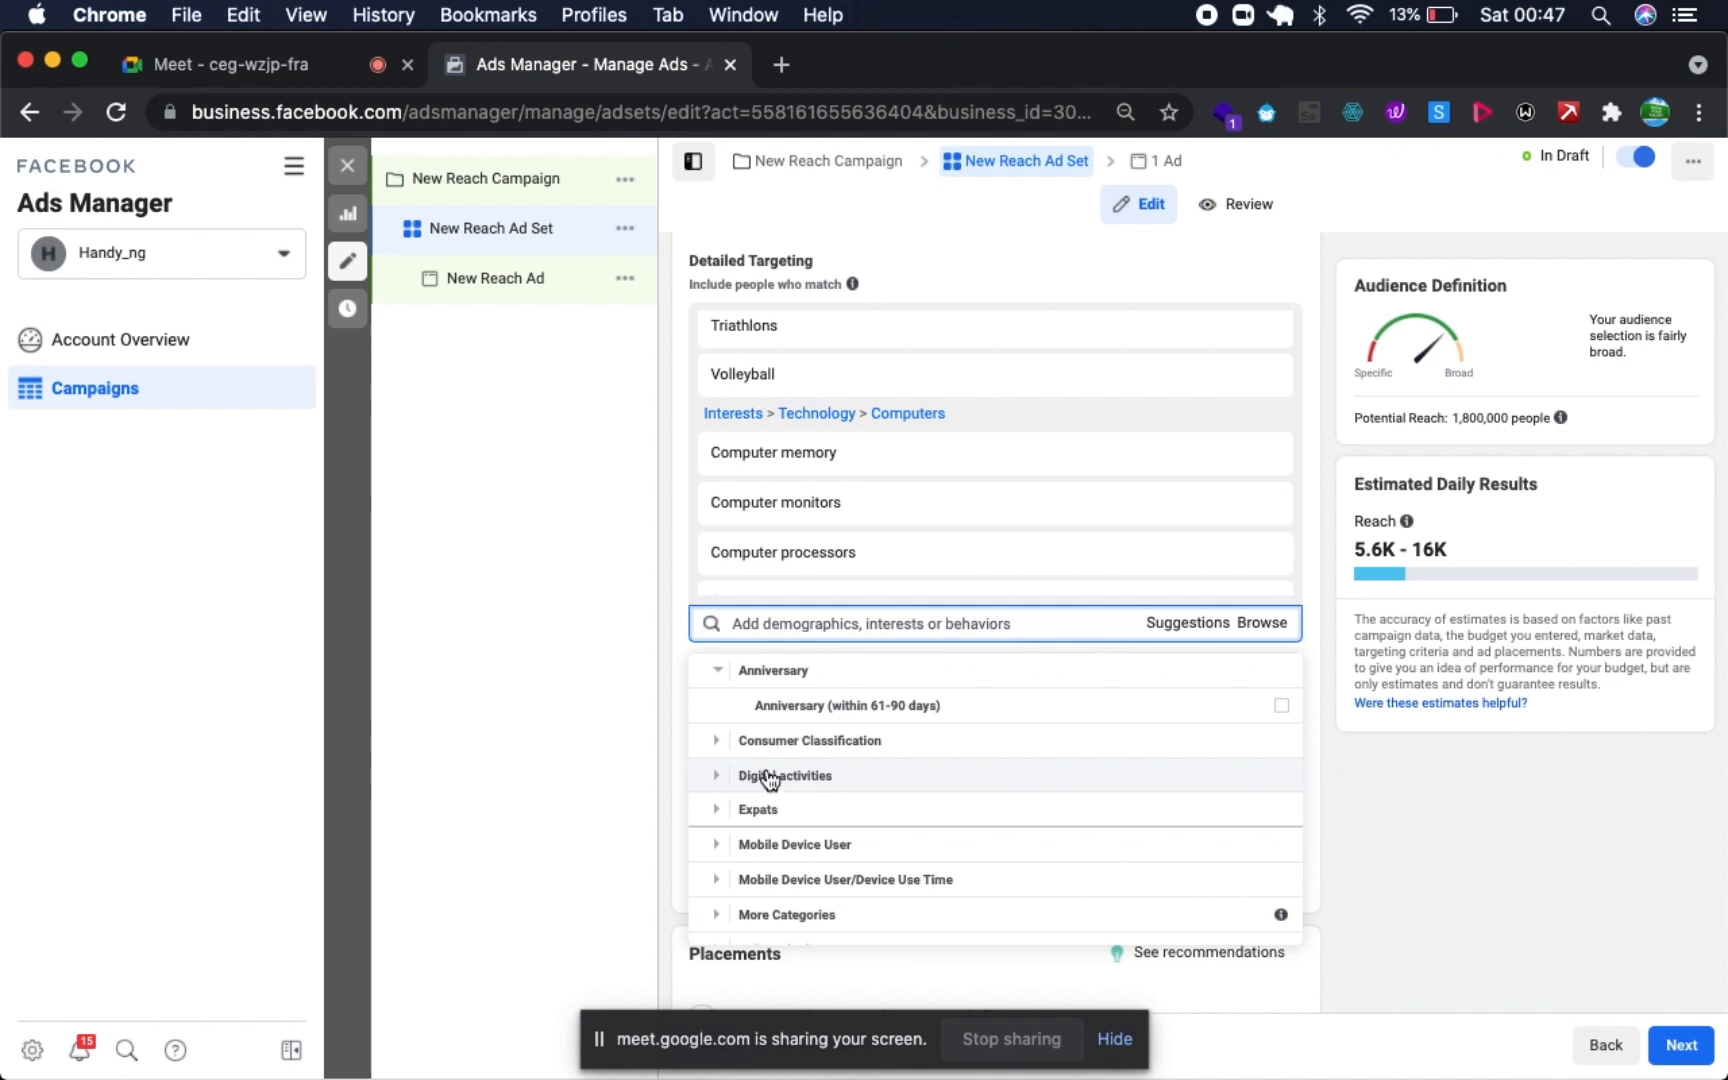
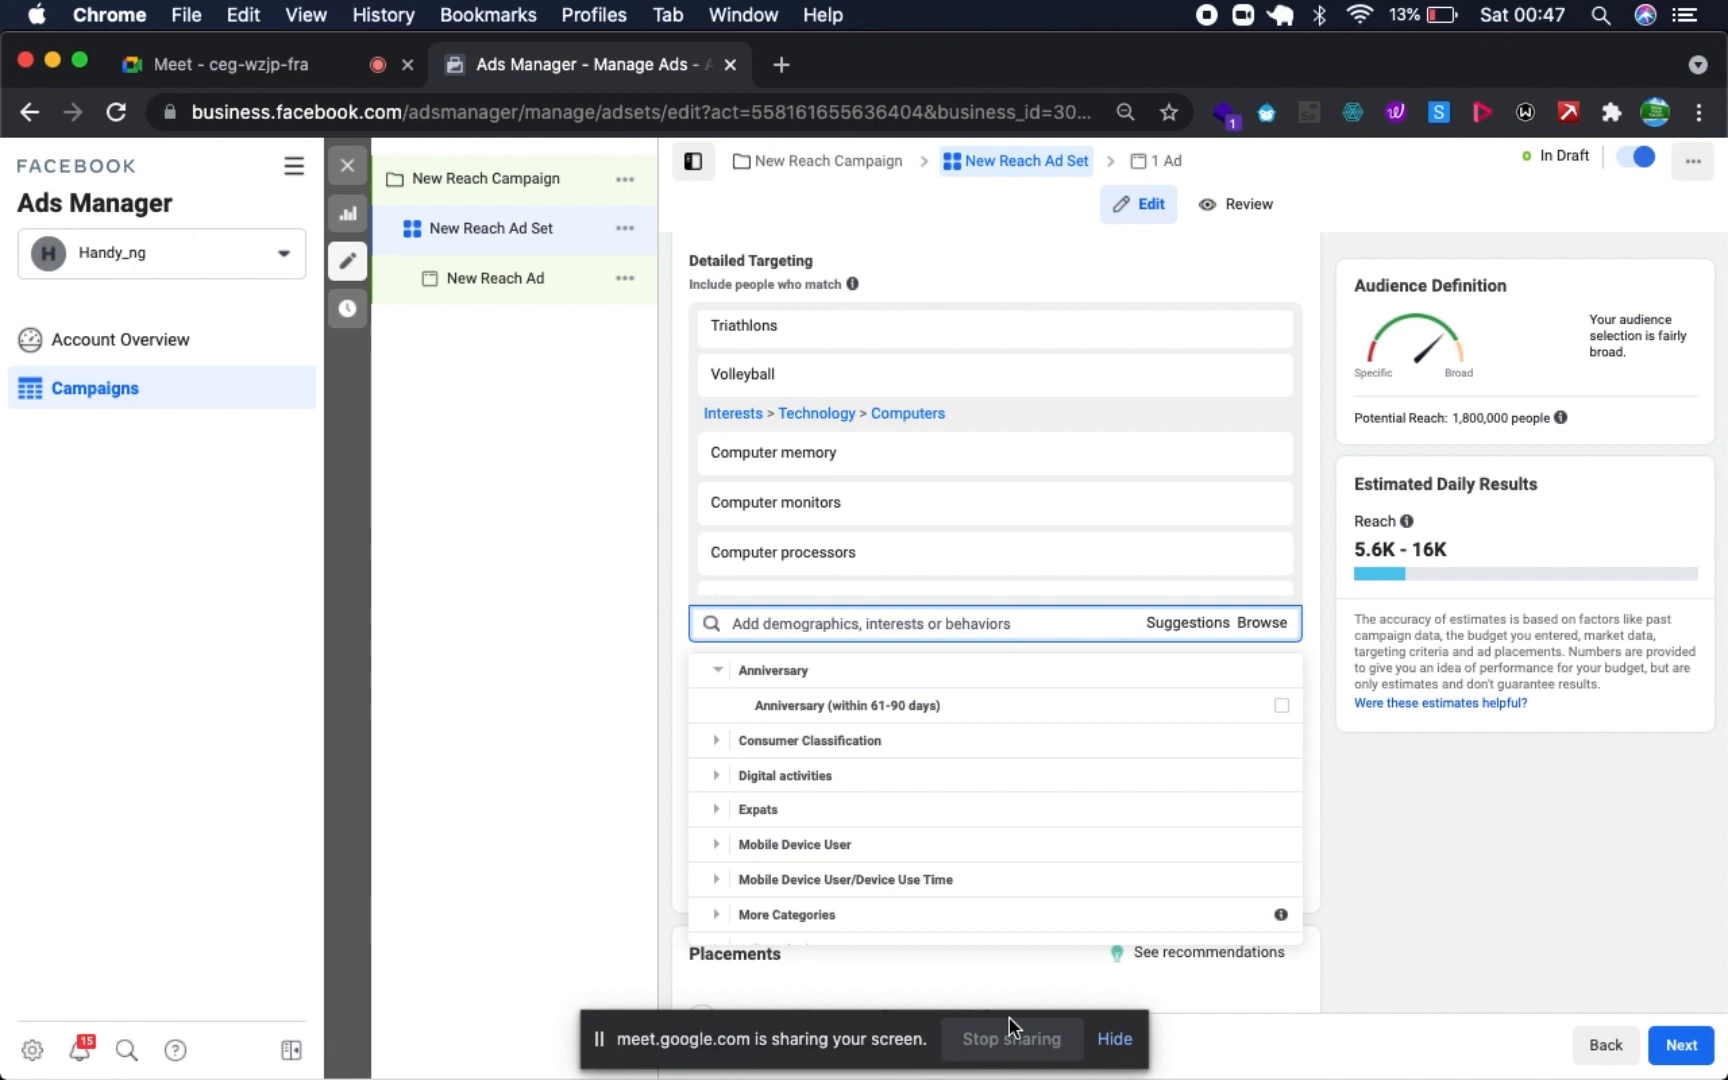
- Examine the options in the Mobile Device User, Network Connection and Mobile Device User/Device Use Time behavior groups
click(717, 841)
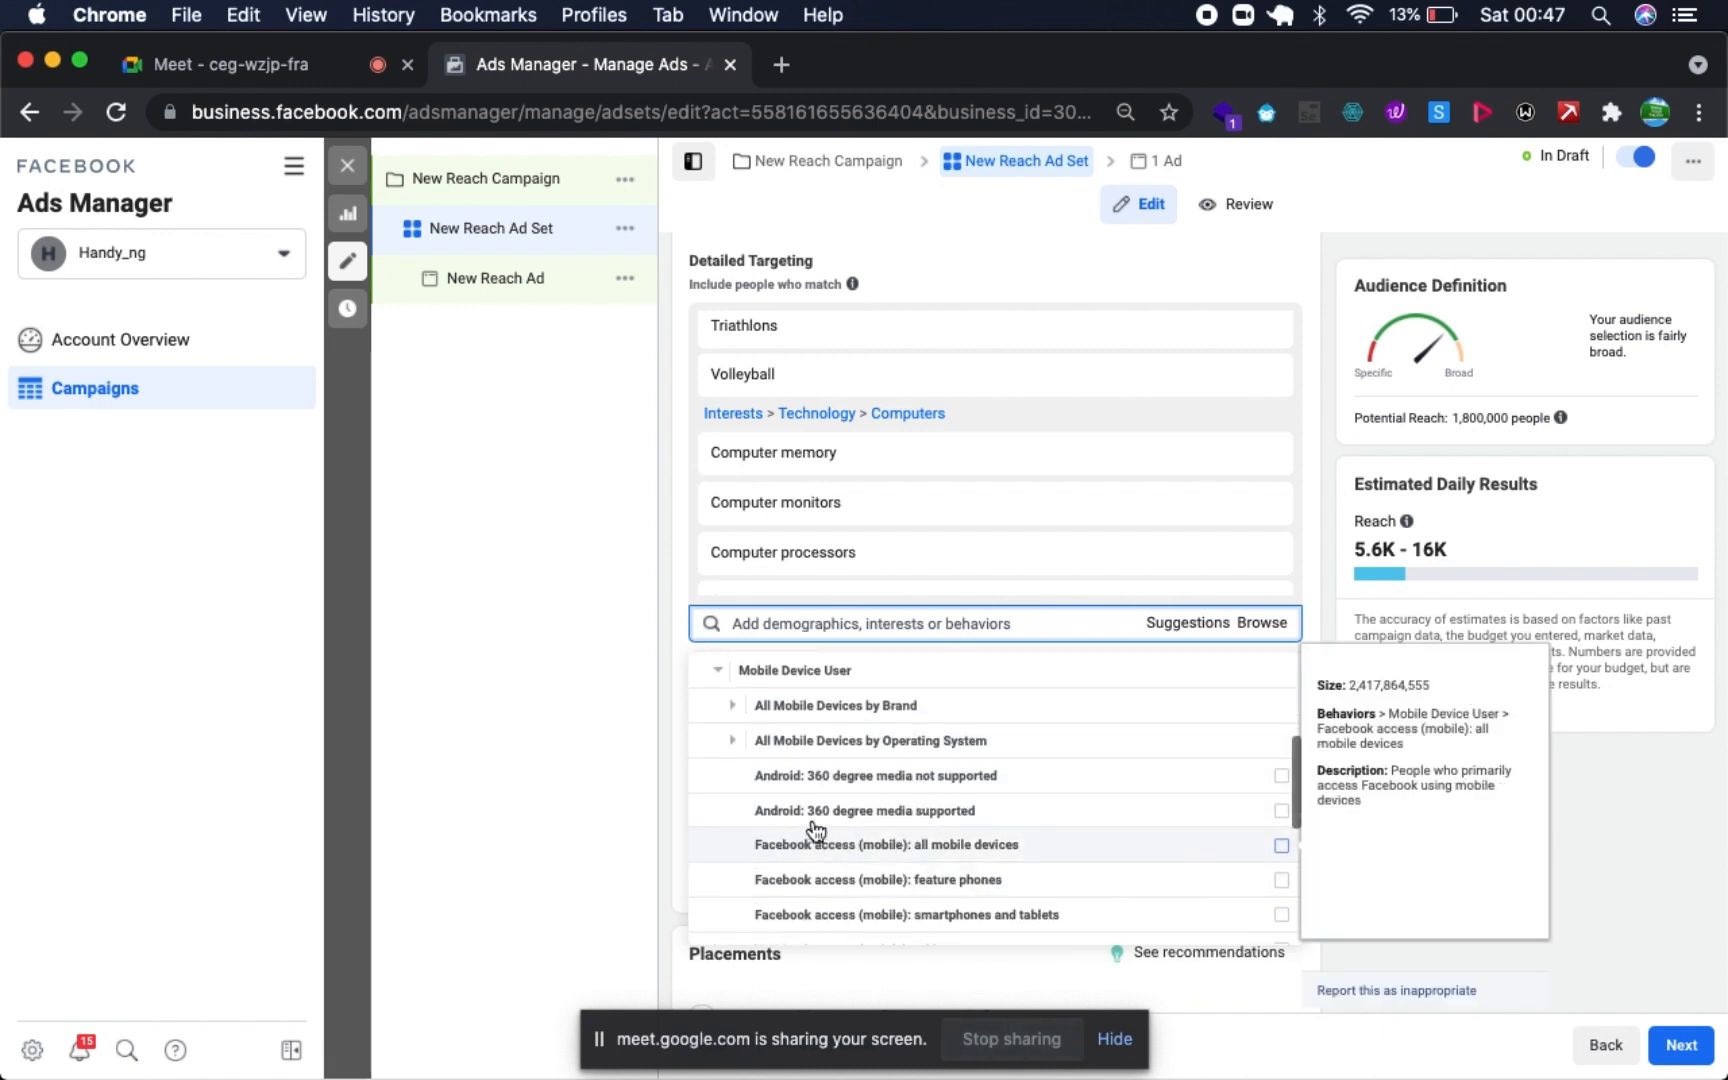
scroll(860, 860, down, 5)
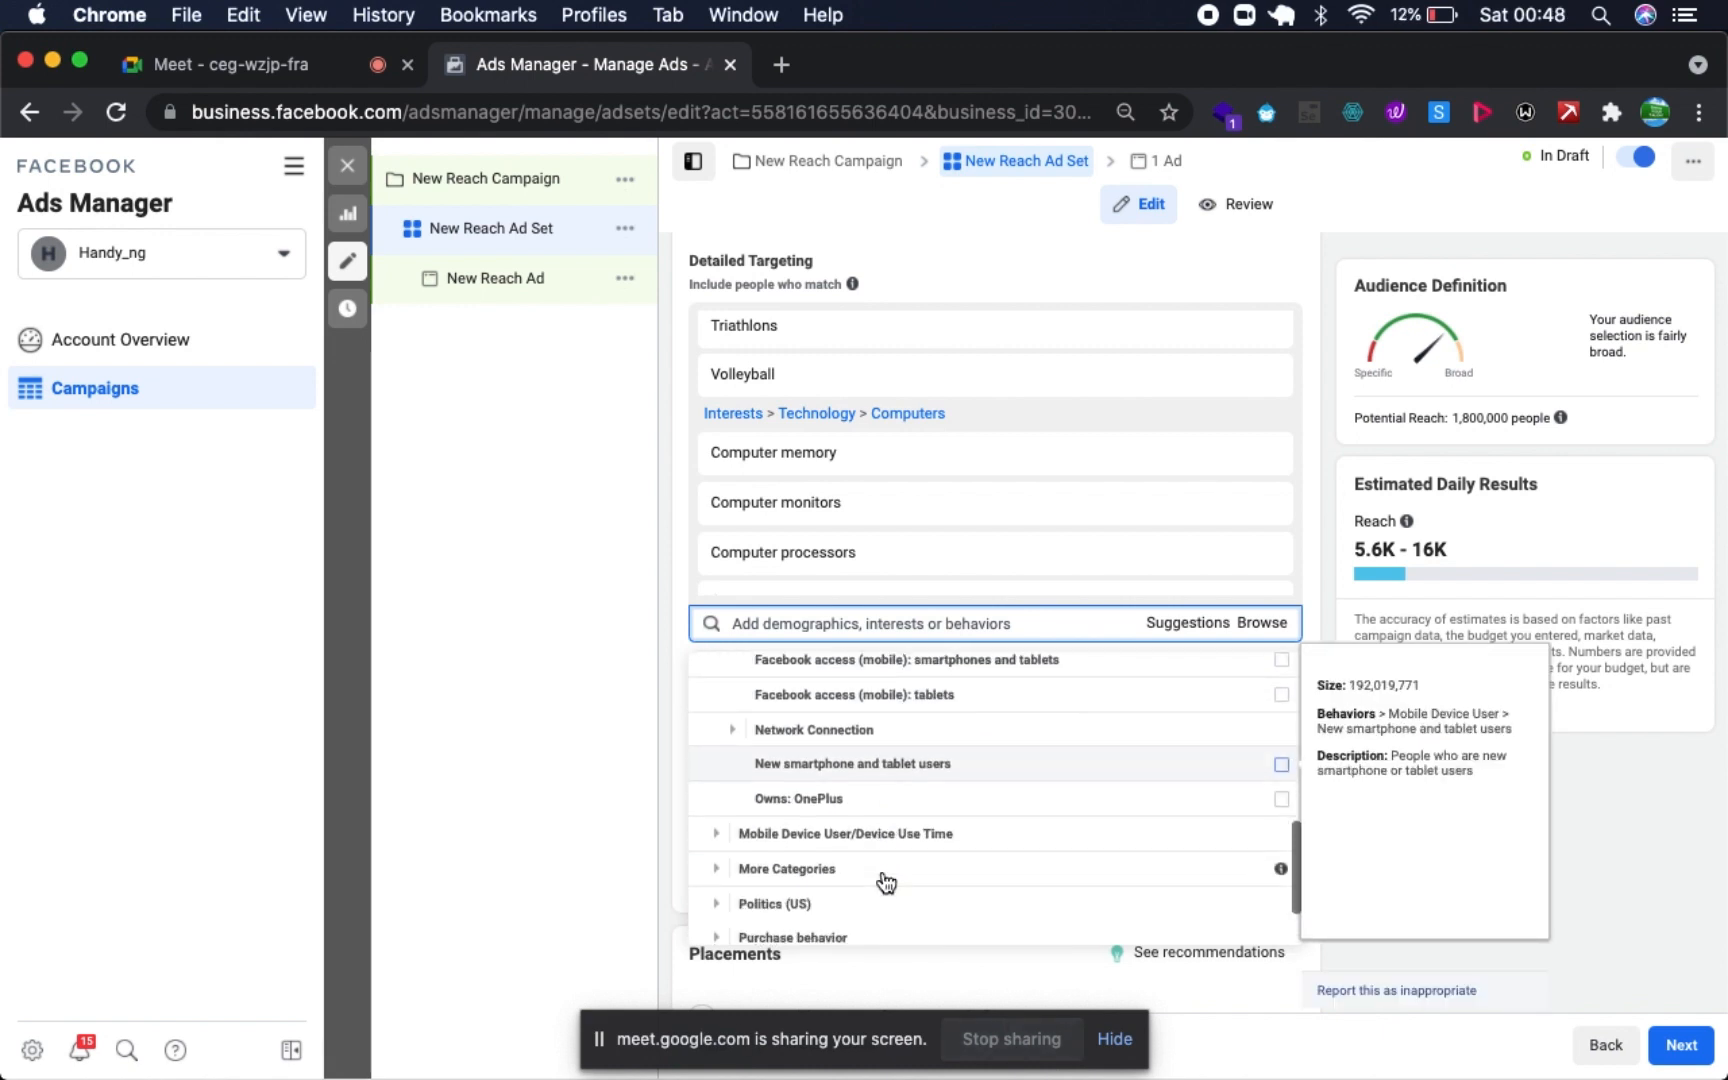
click(731, 731)
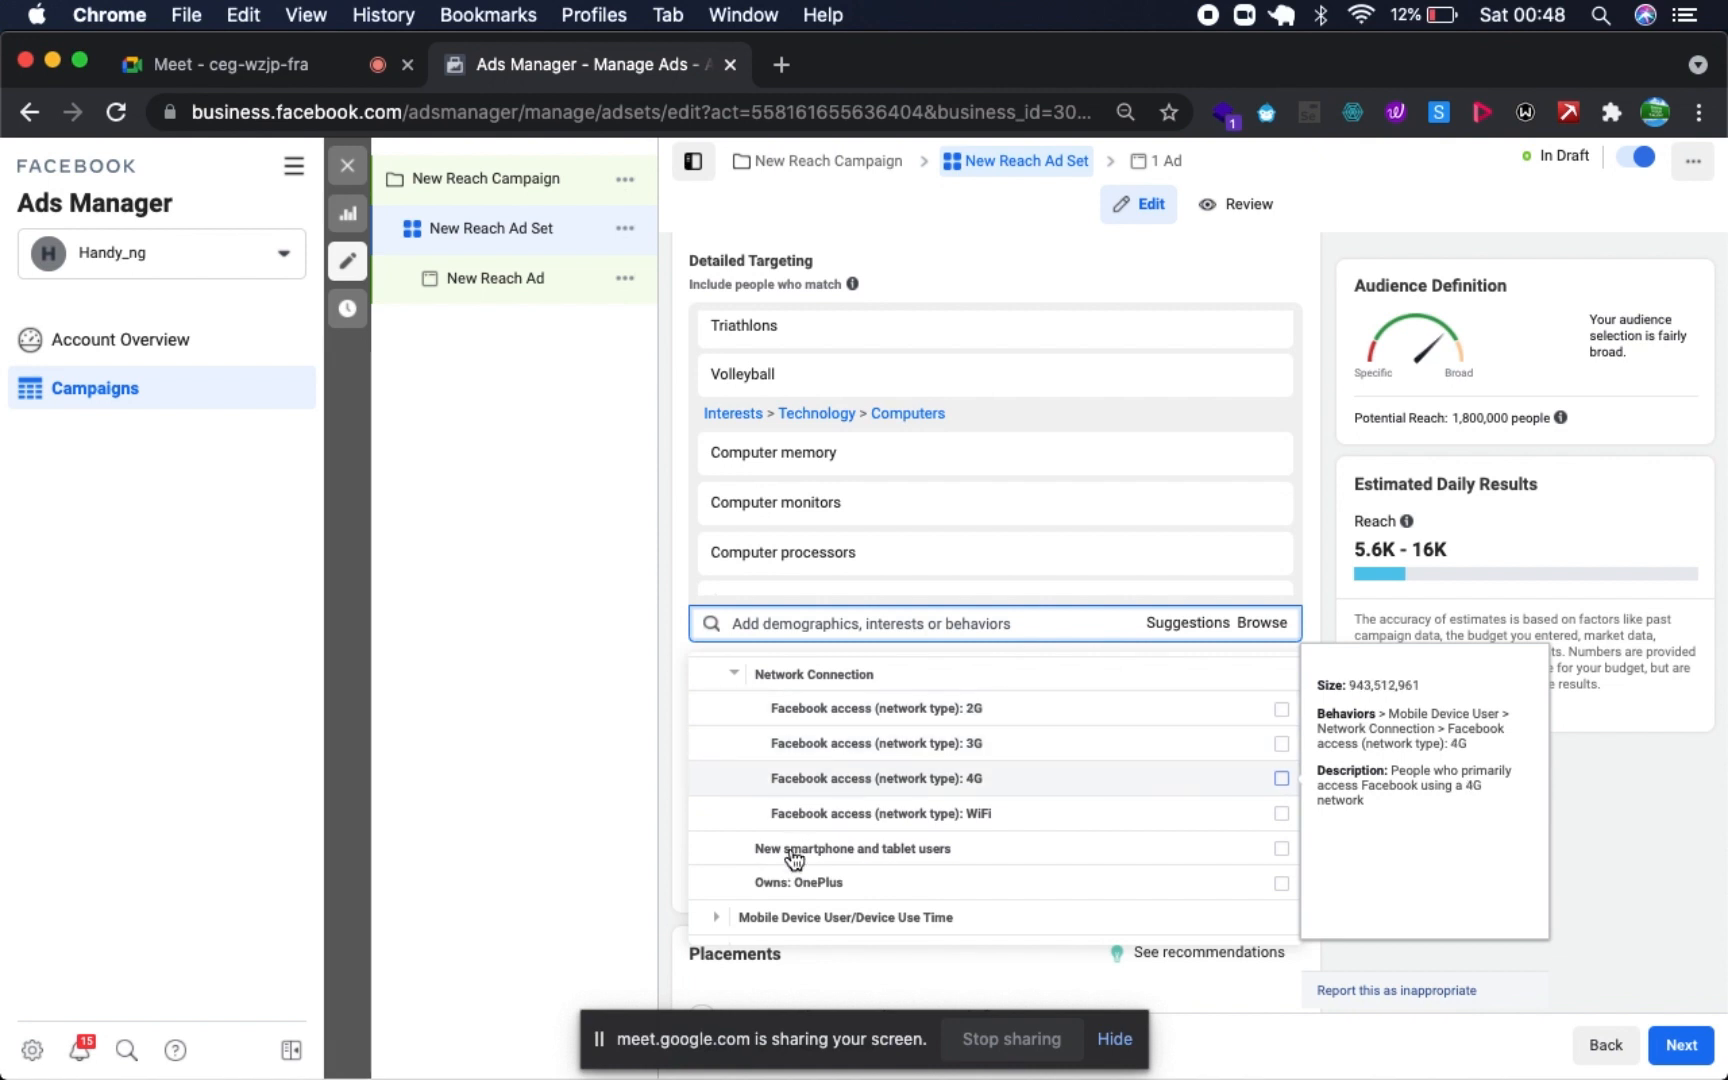
scroll(775, 856, down, 3)
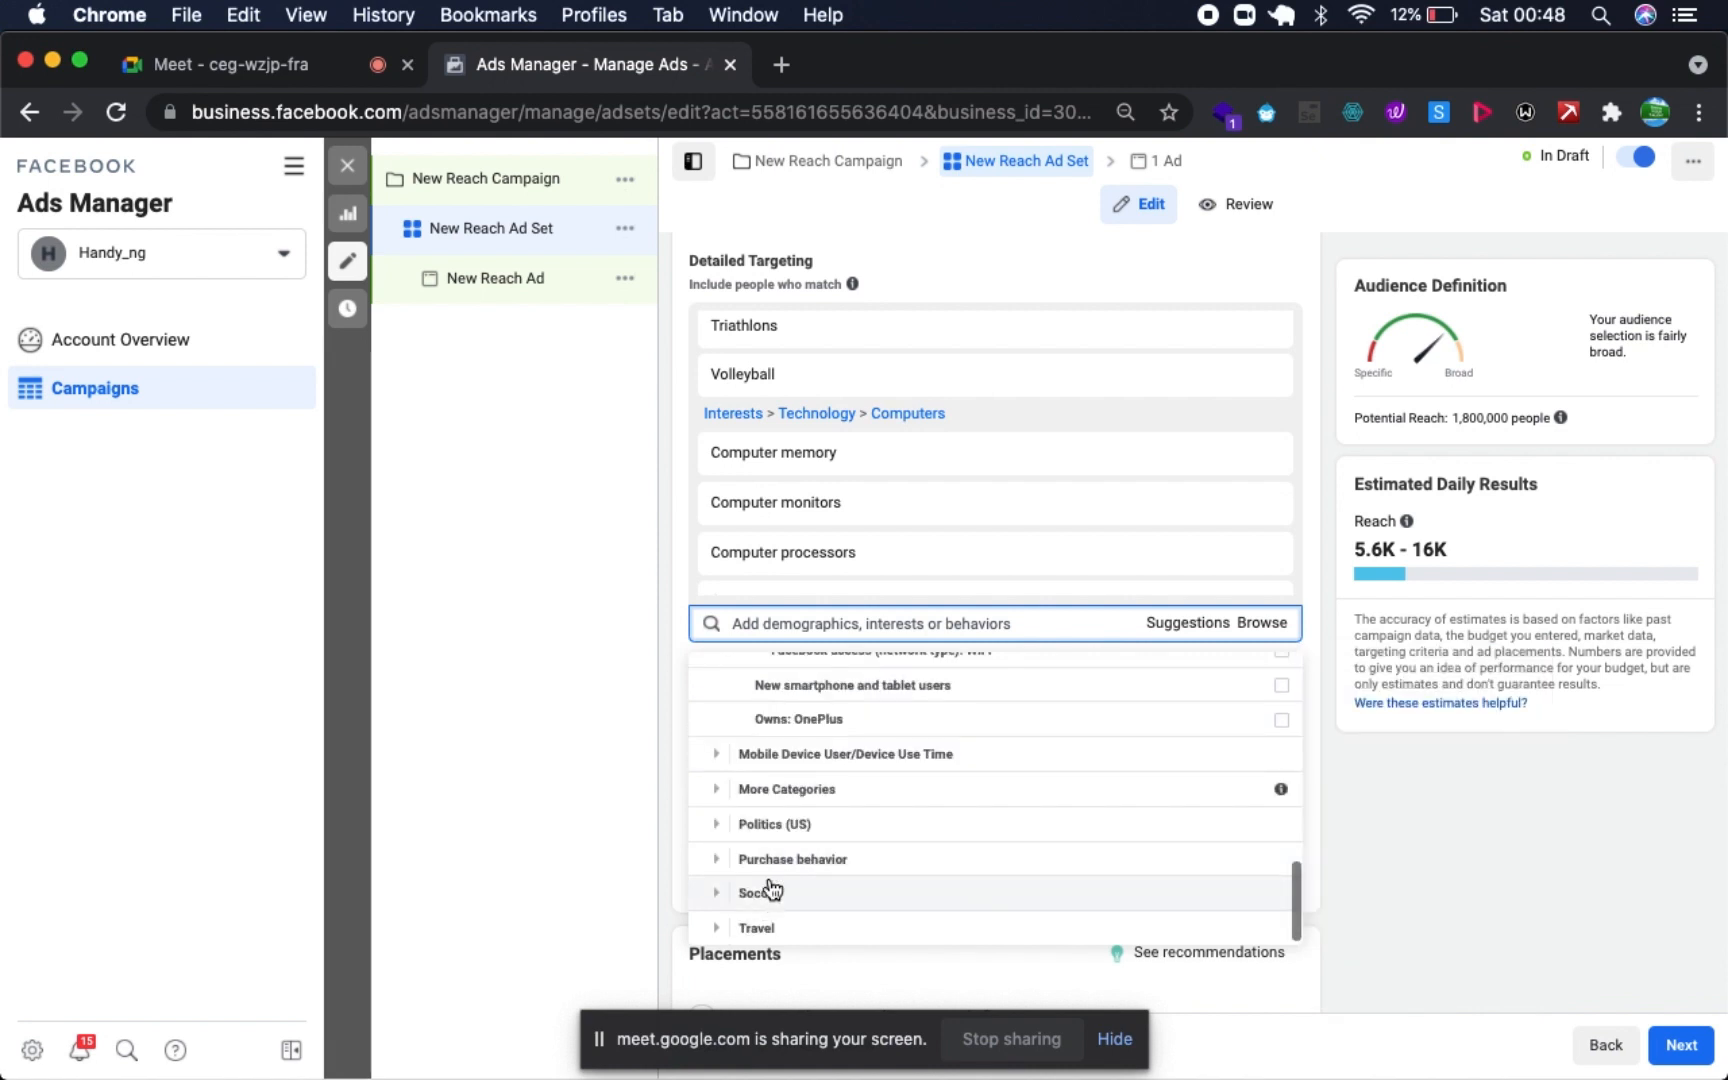
click(718, 754)
scroll(849, 818, down, 2)
scroll(858, 828, up, 2)
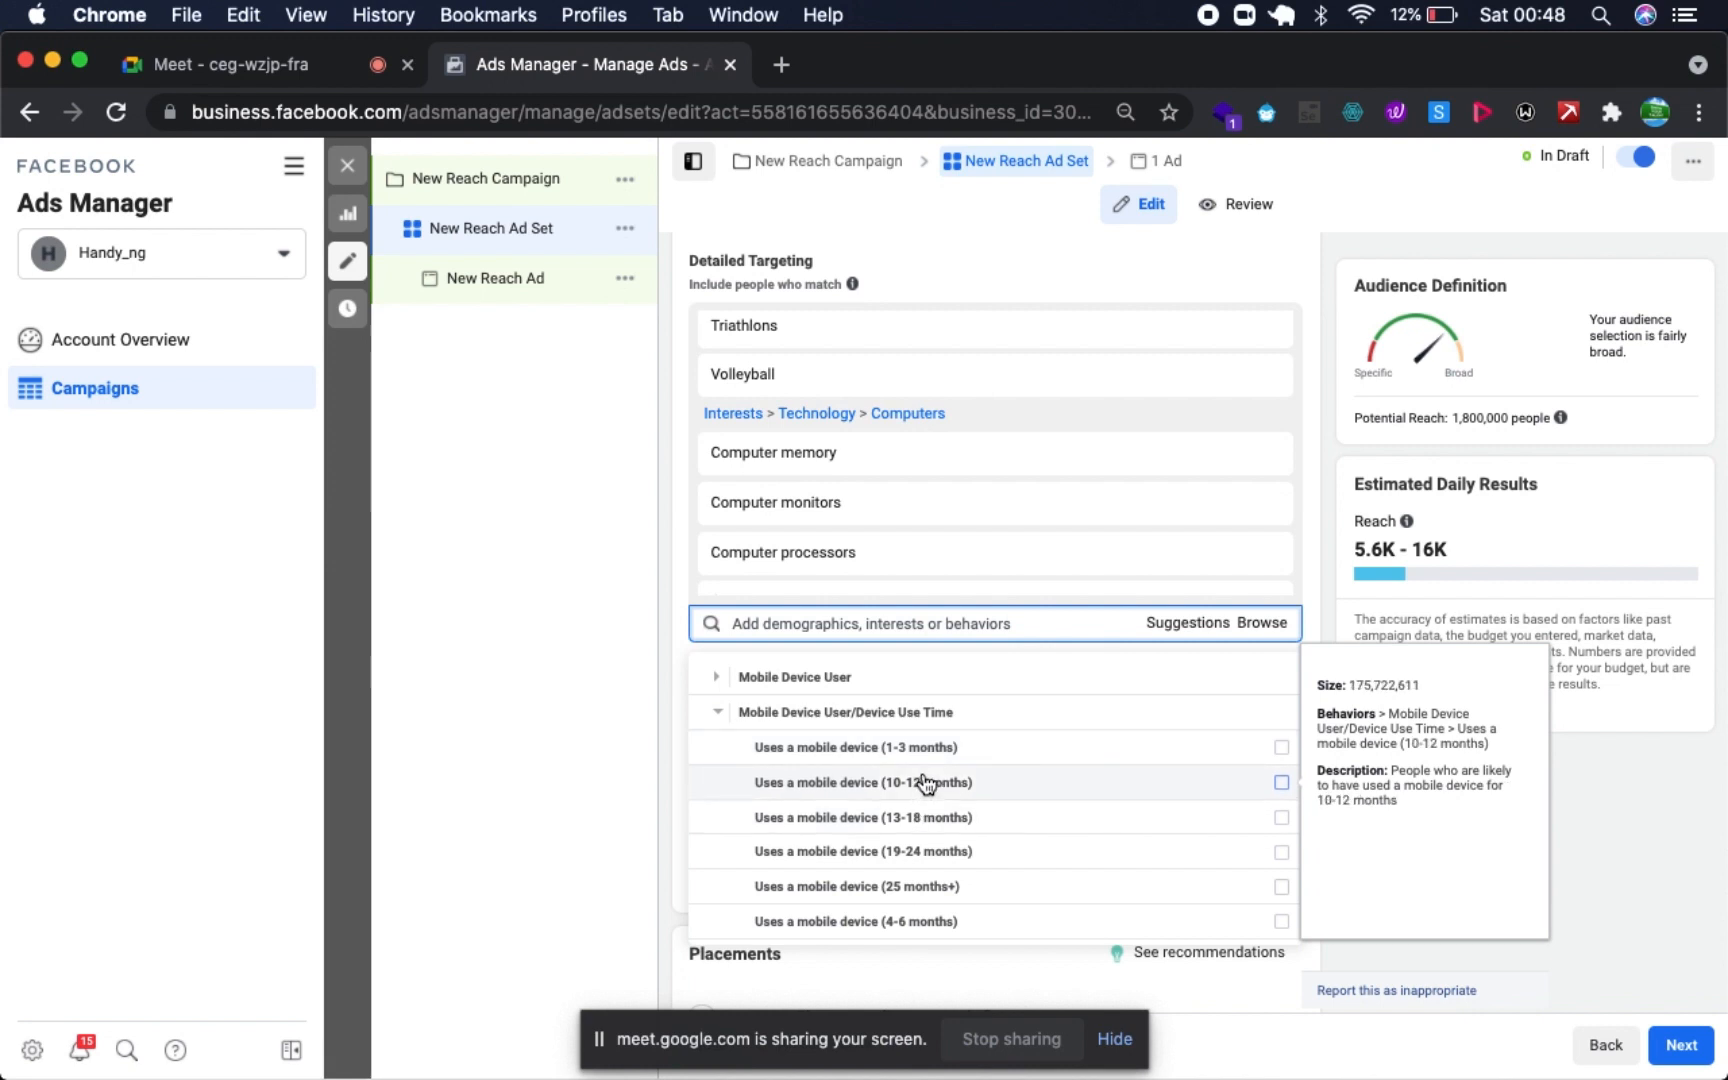
scroll(998, 868, down, 3)
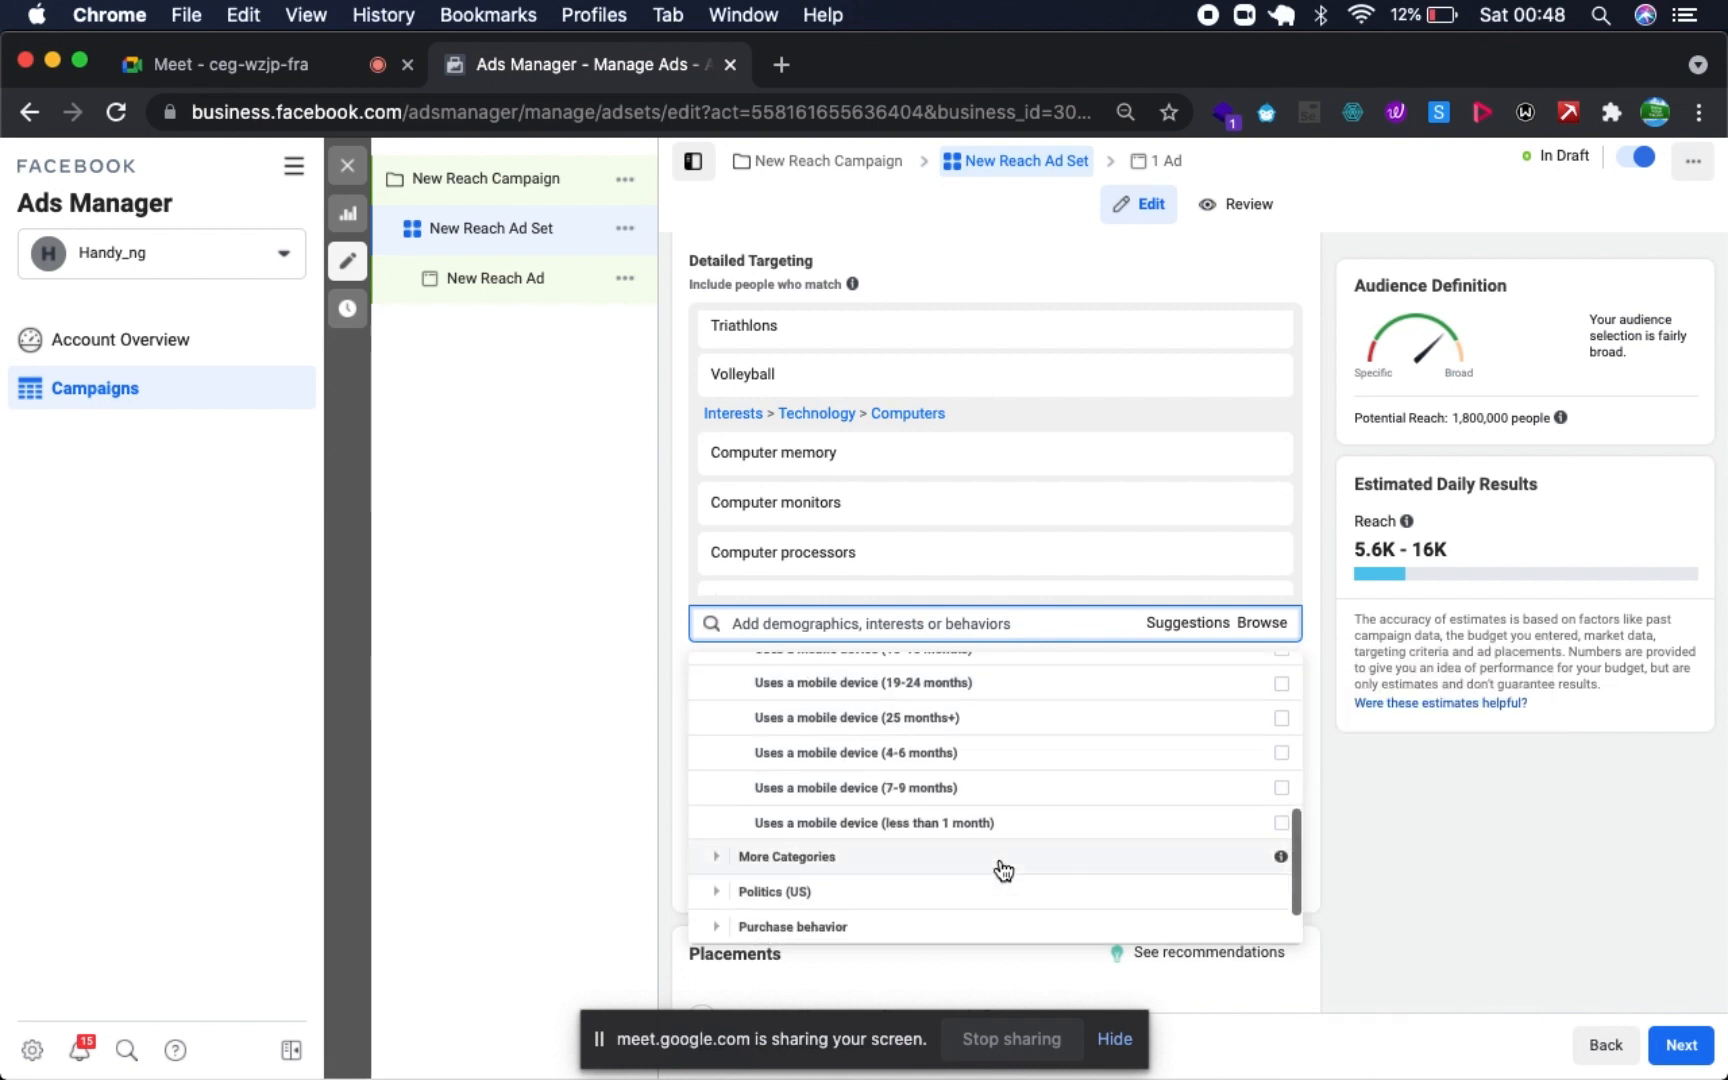
scroll(1003, 870, down, 1)
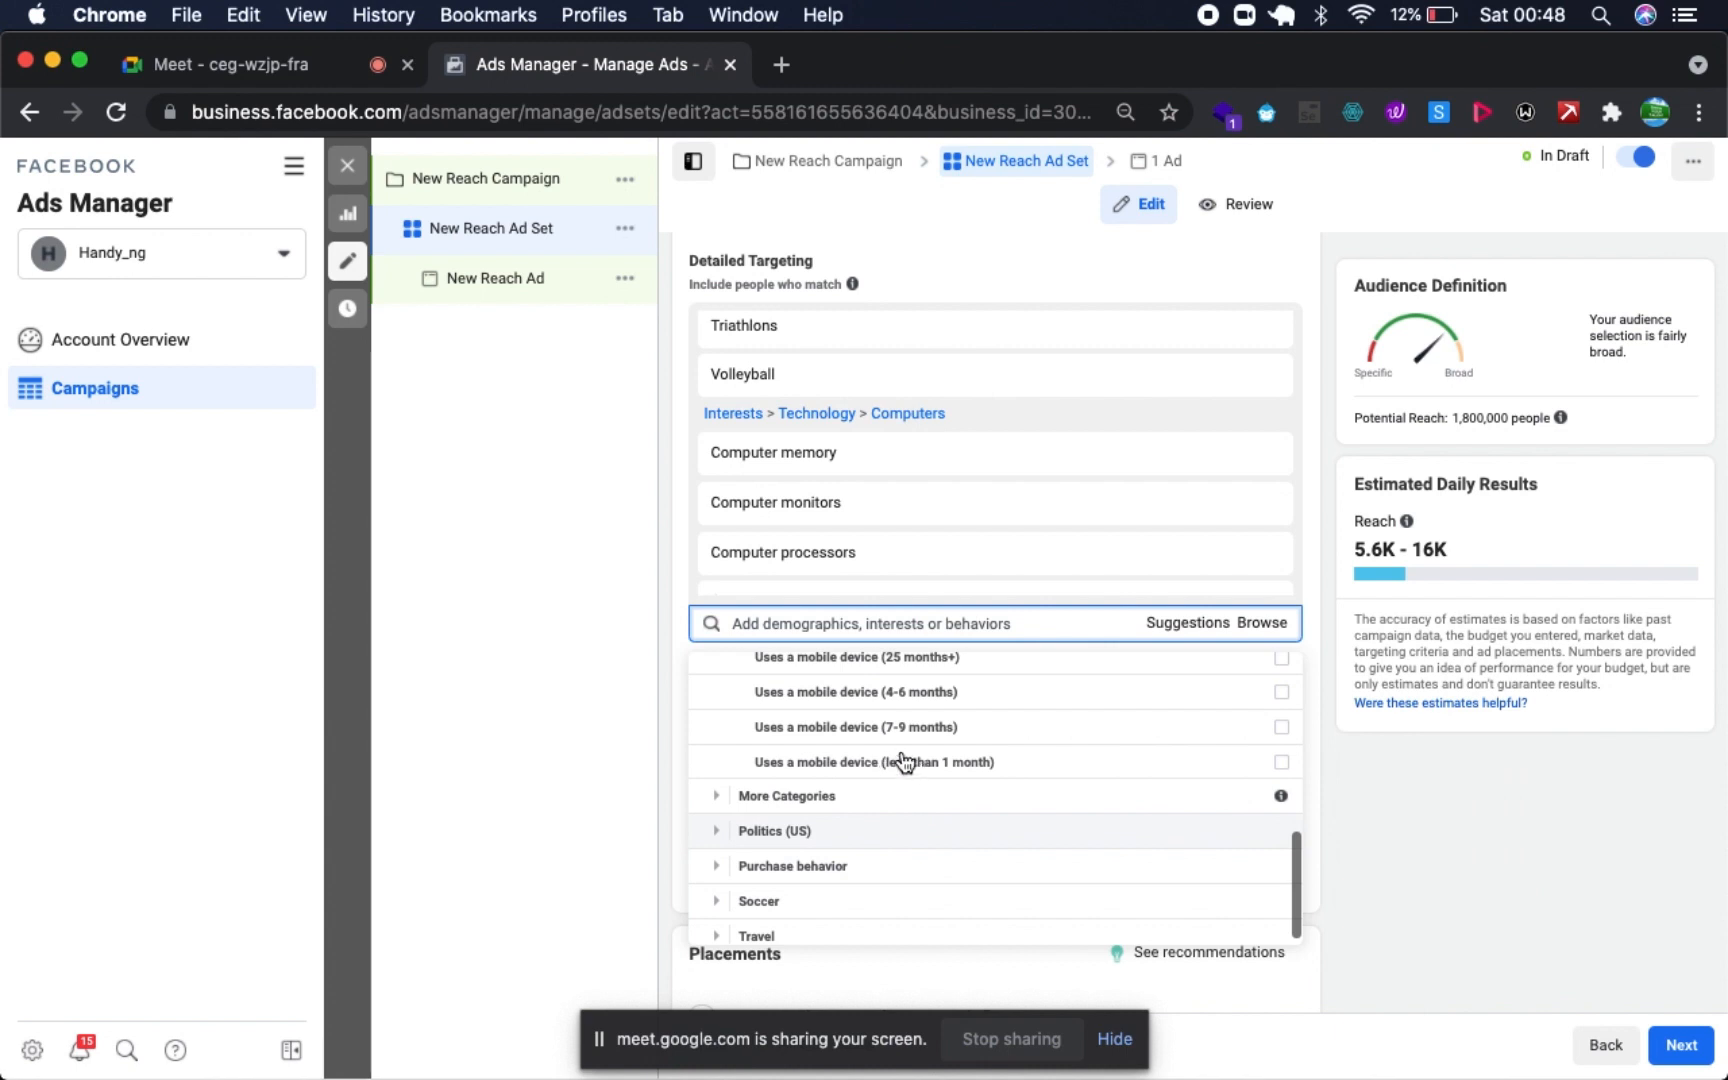
- Check the More Categories behaviors and add Engaged Shoppers from Purchase behavior to the detailed targeting
click(718, 797)
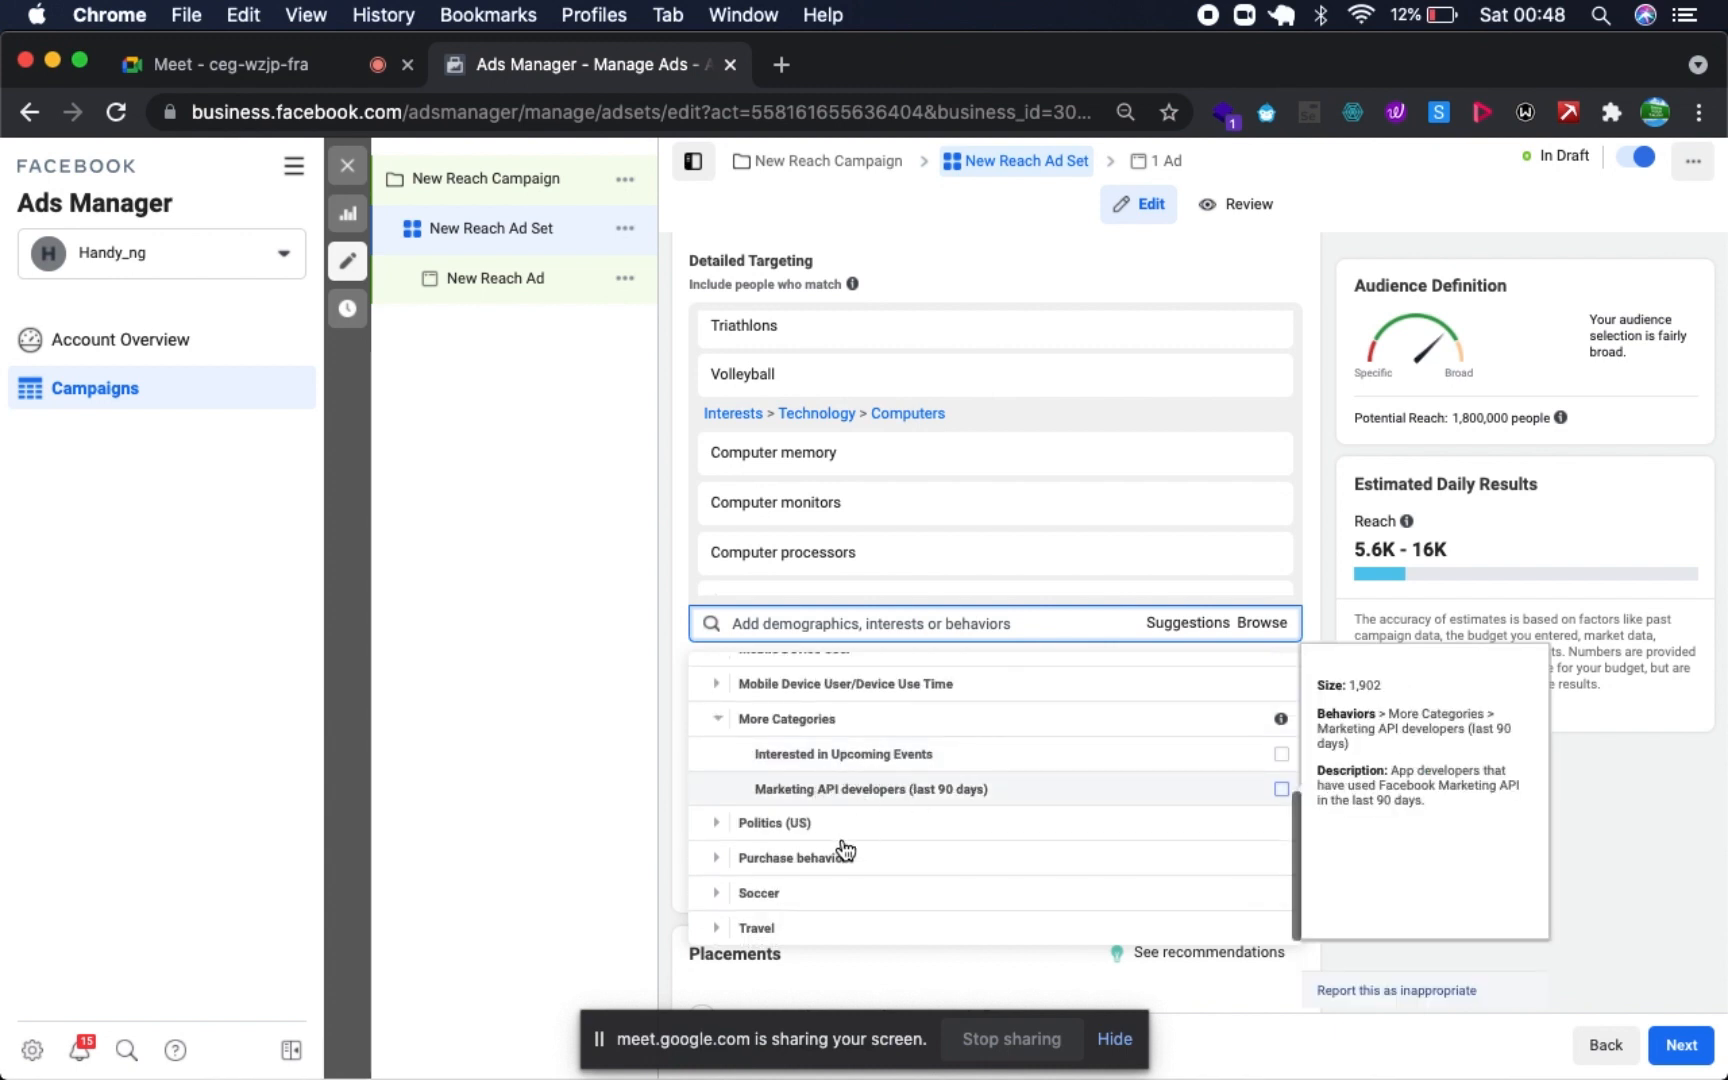
click(710, 860)
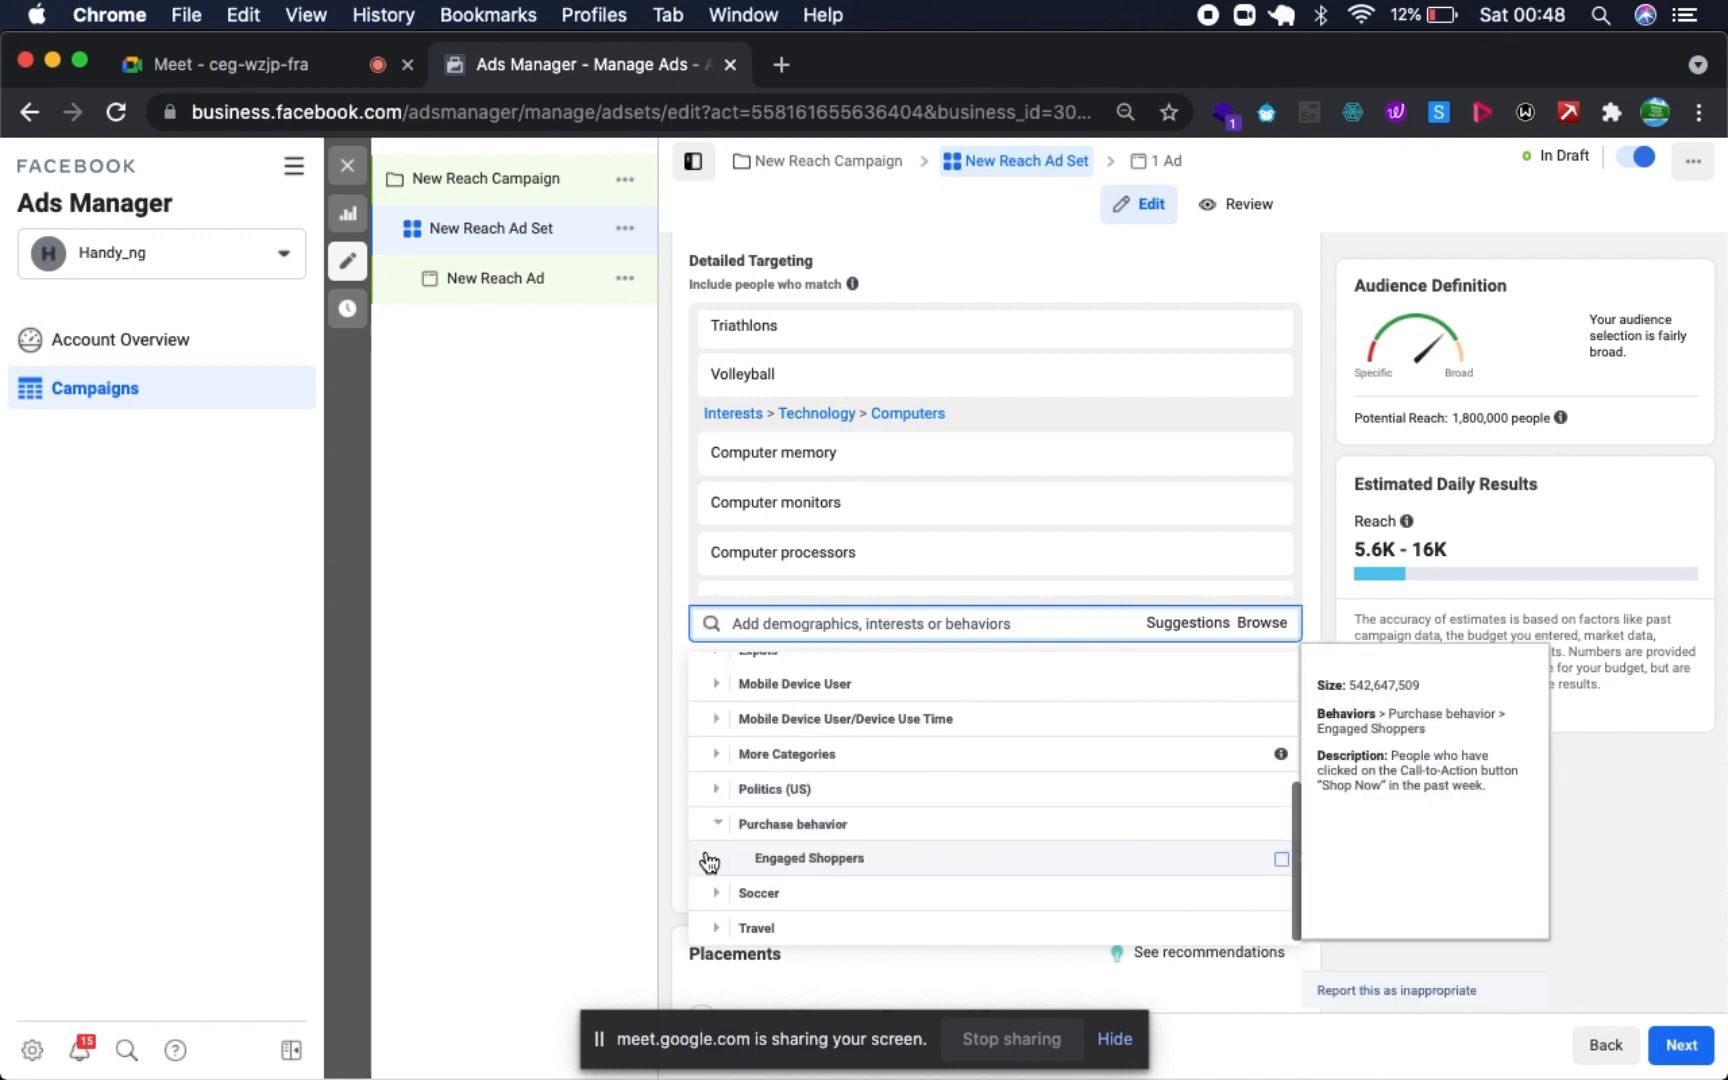
click(993, 855)
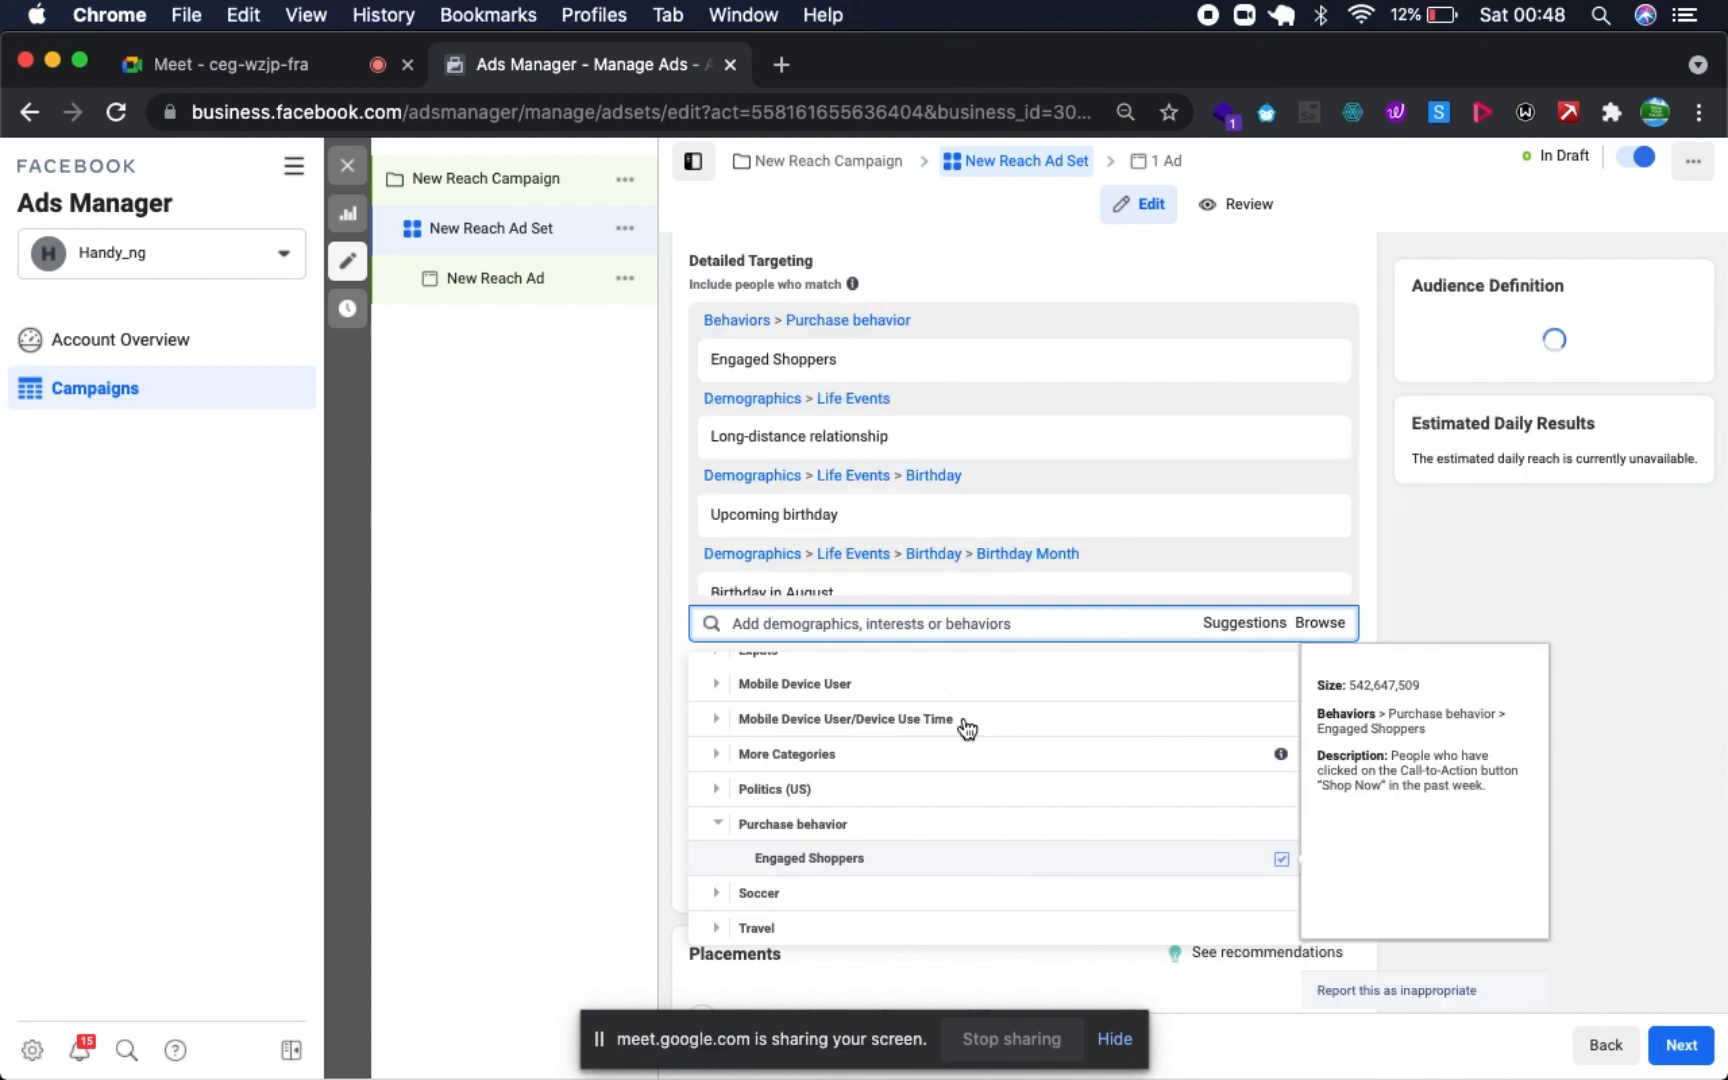
- Look over the selected detailed targeting entries and the remaining categories, and close the list of targeting options
scroll(814, 810, up, 5)
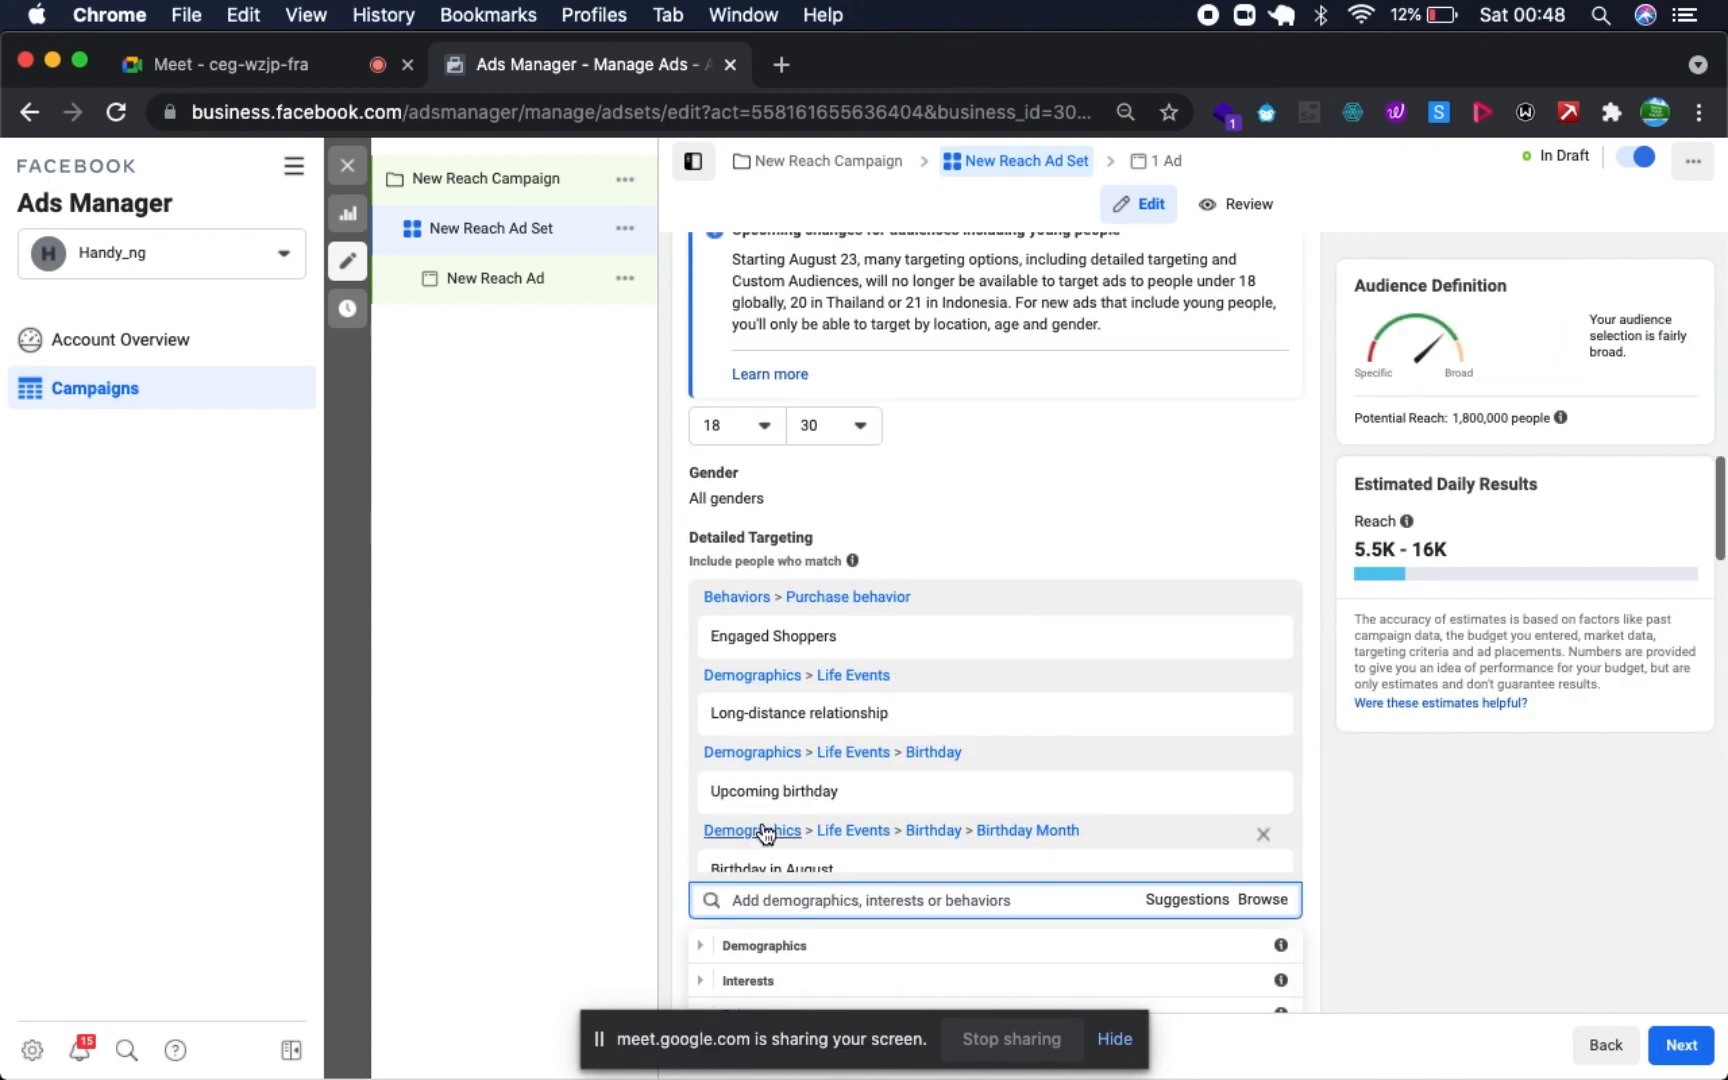
scroll(787, 972, down, 2)
scroll(826, 972, up, 2)
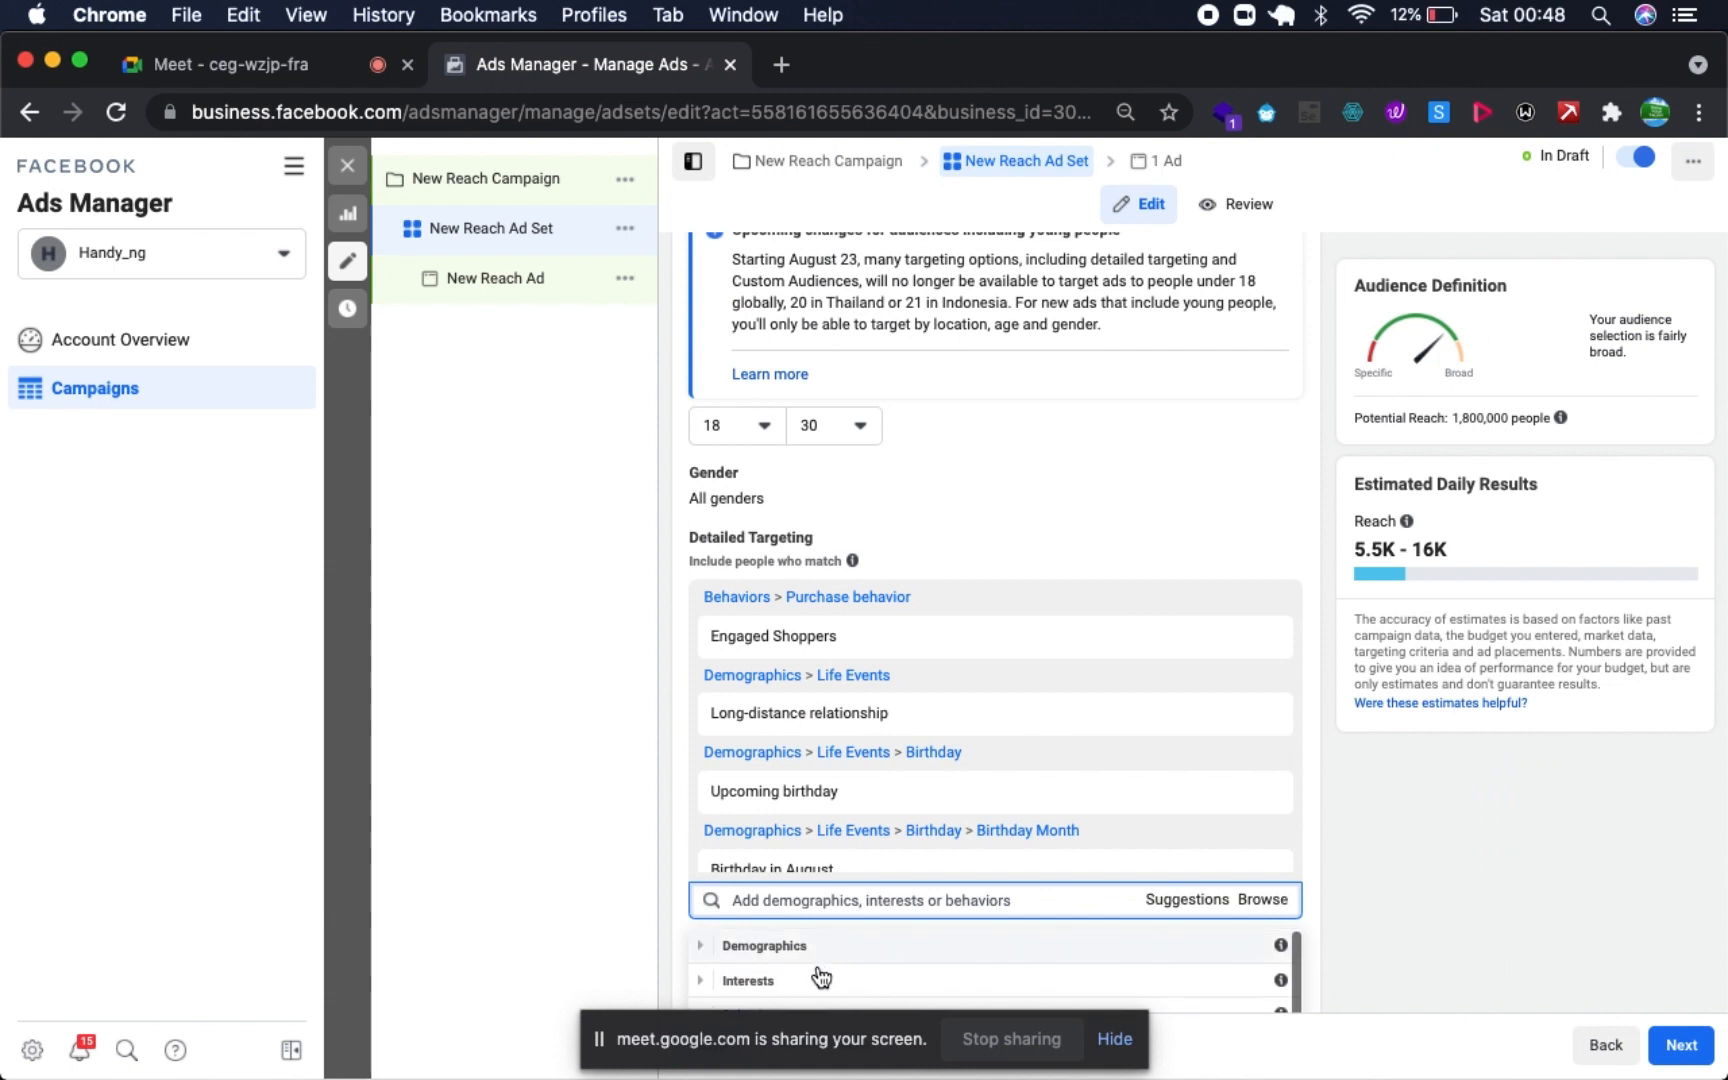
scroll(800, 970, down, 4)
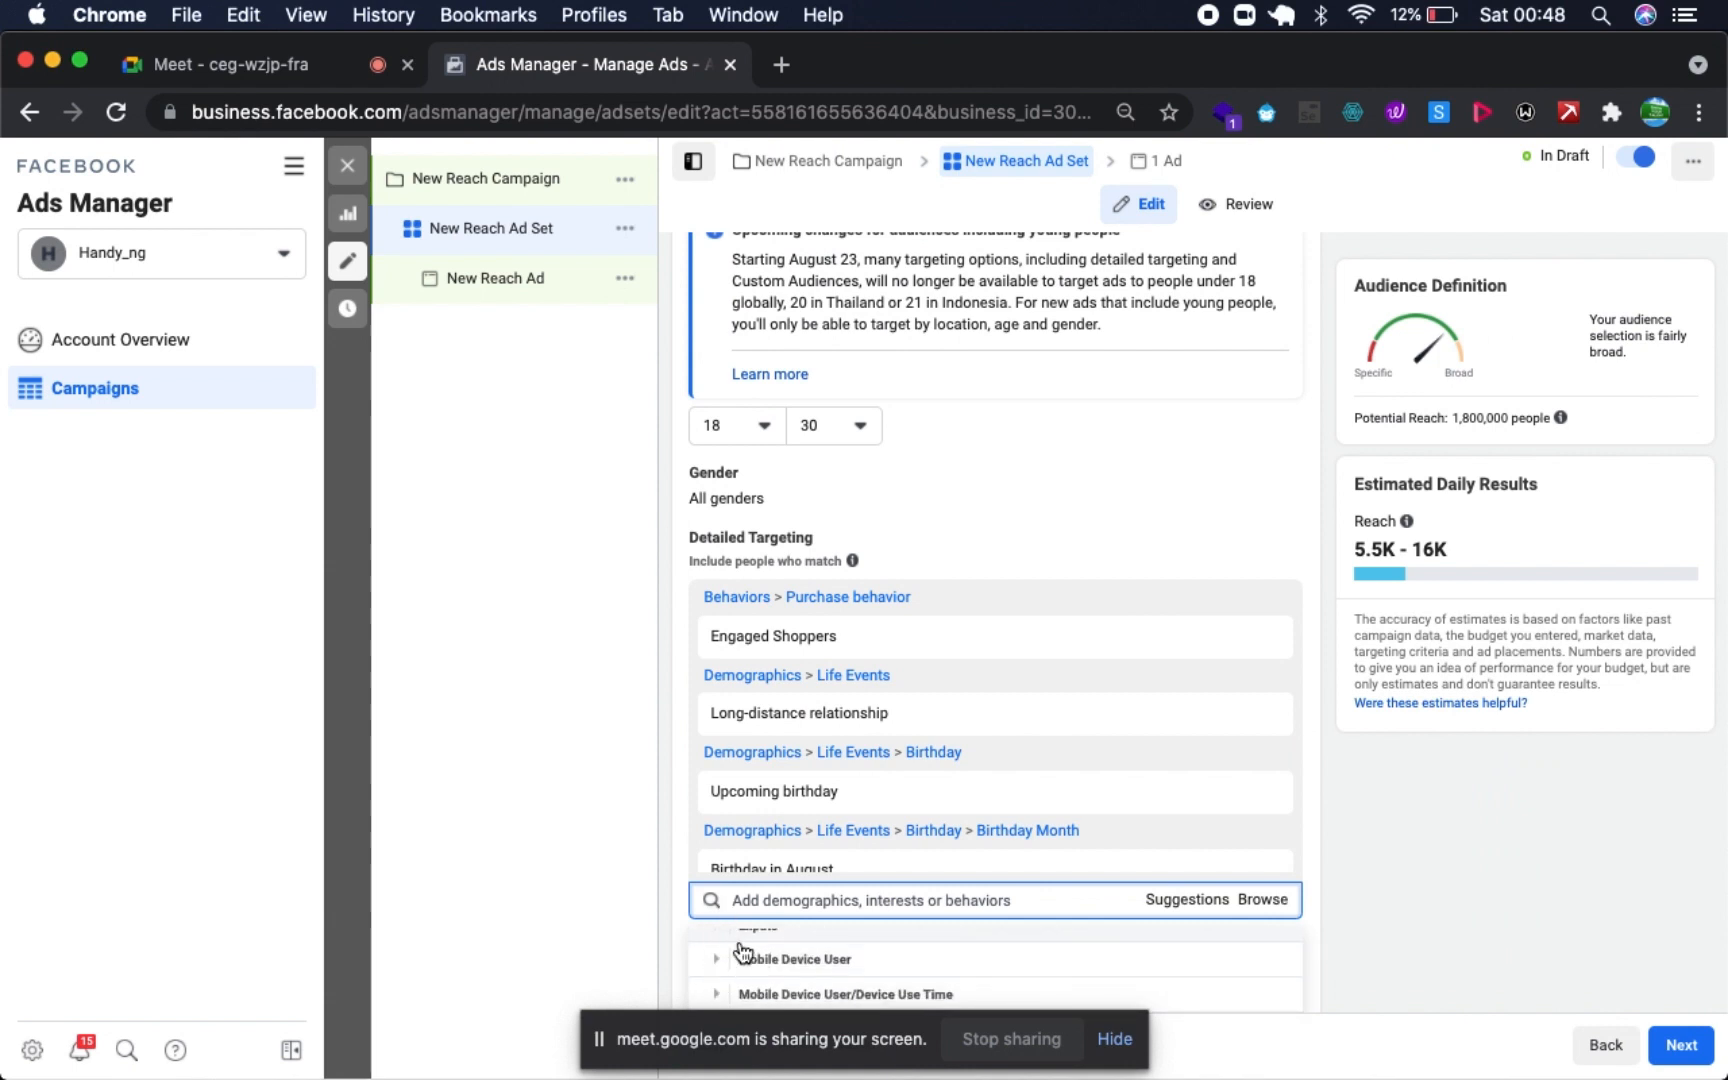
key(ctrl+Up)
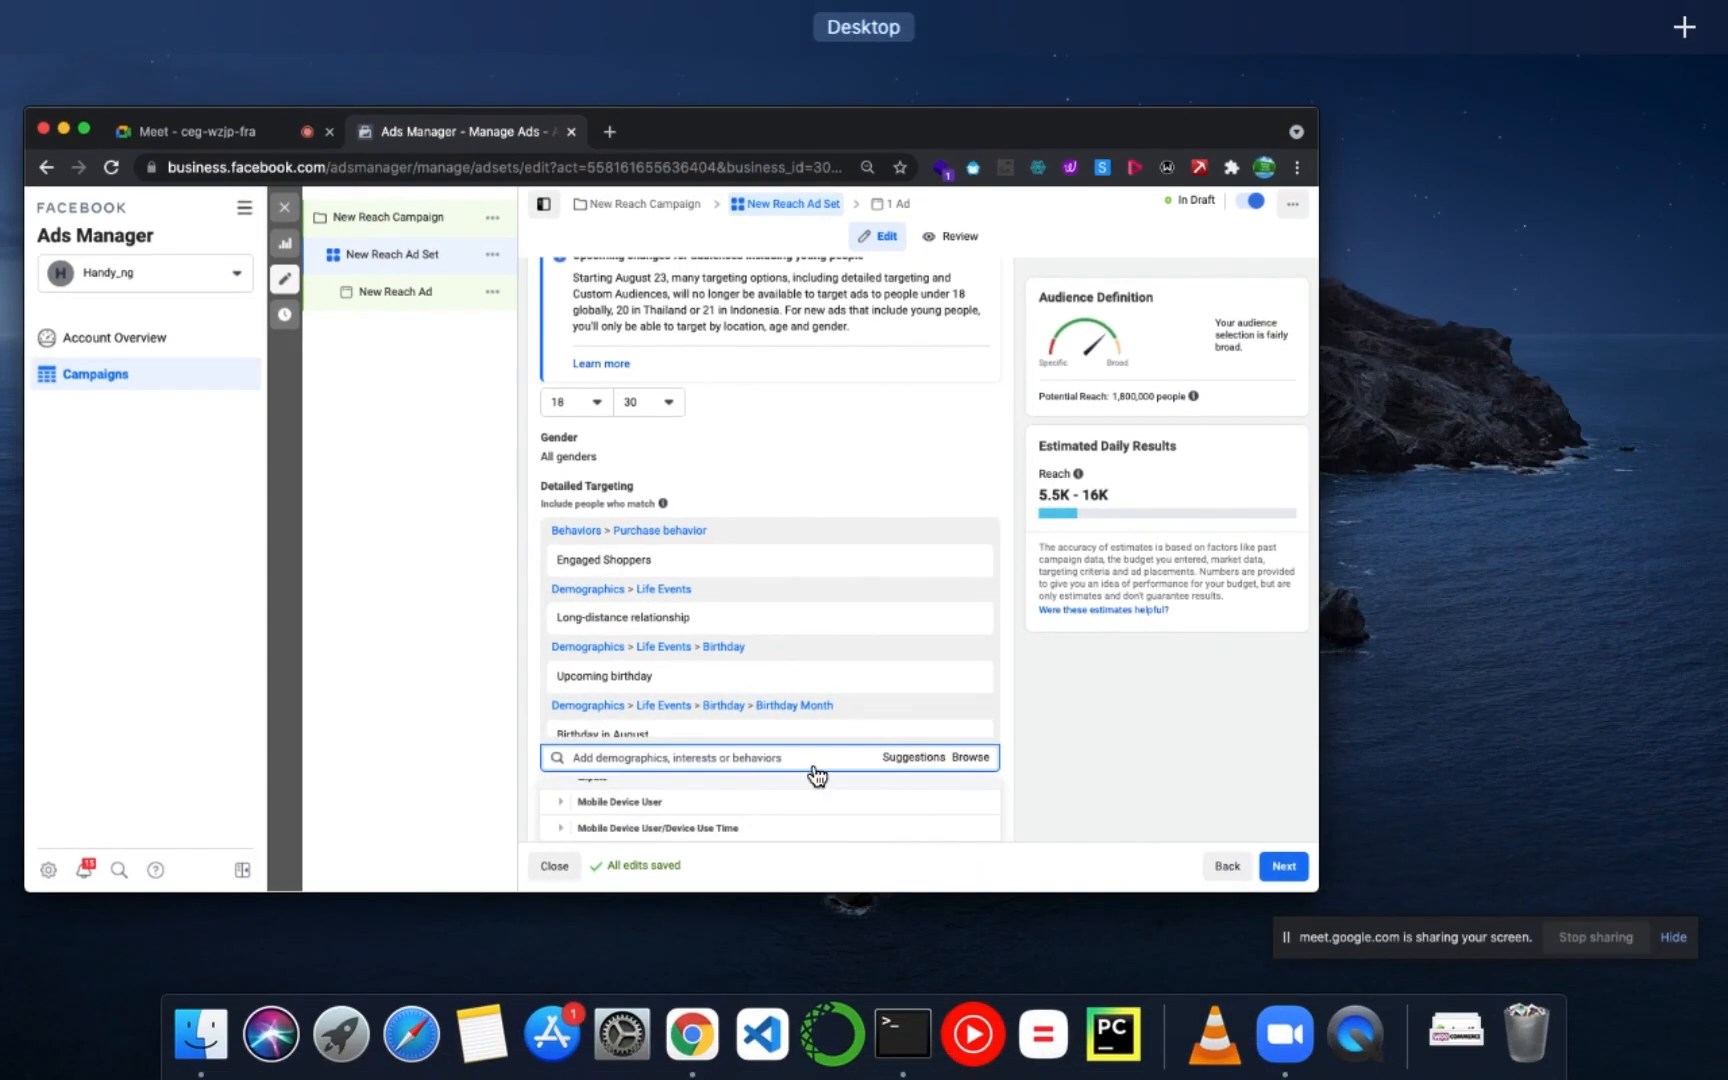
click(798, 718)
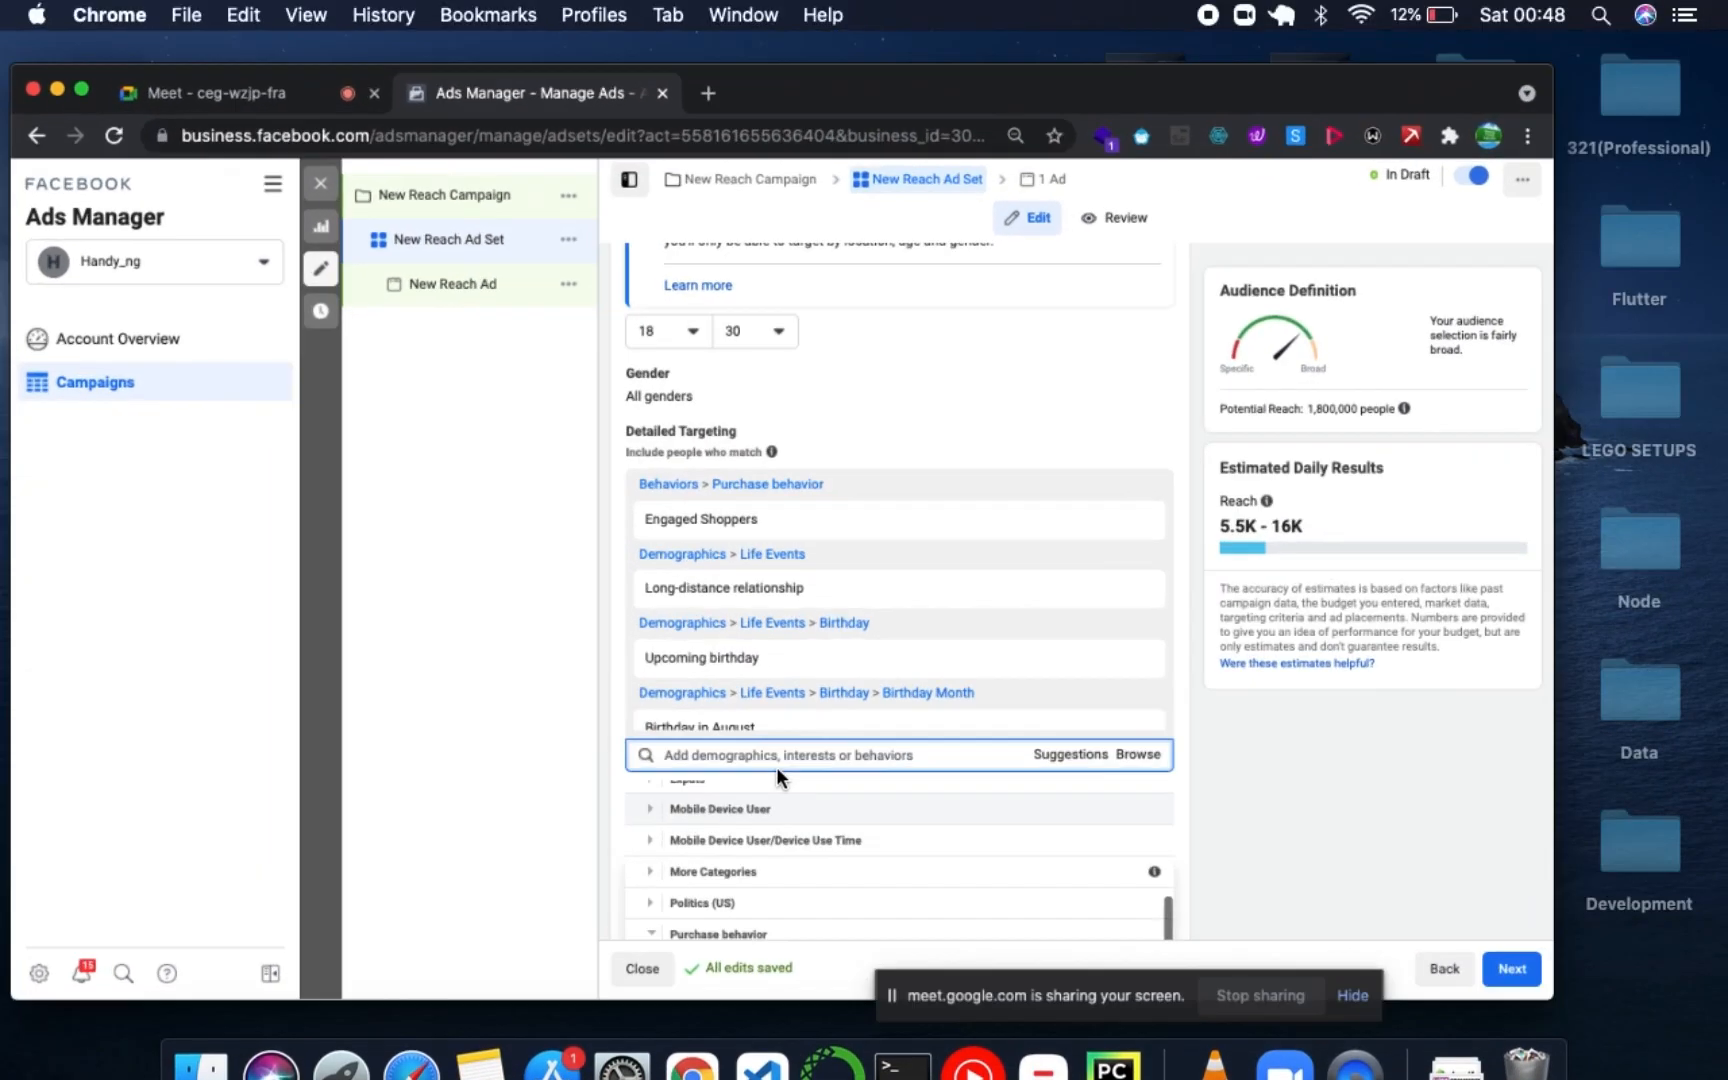
scroll(840, 864, down, 10)
scroll(866, 927, down, 5)
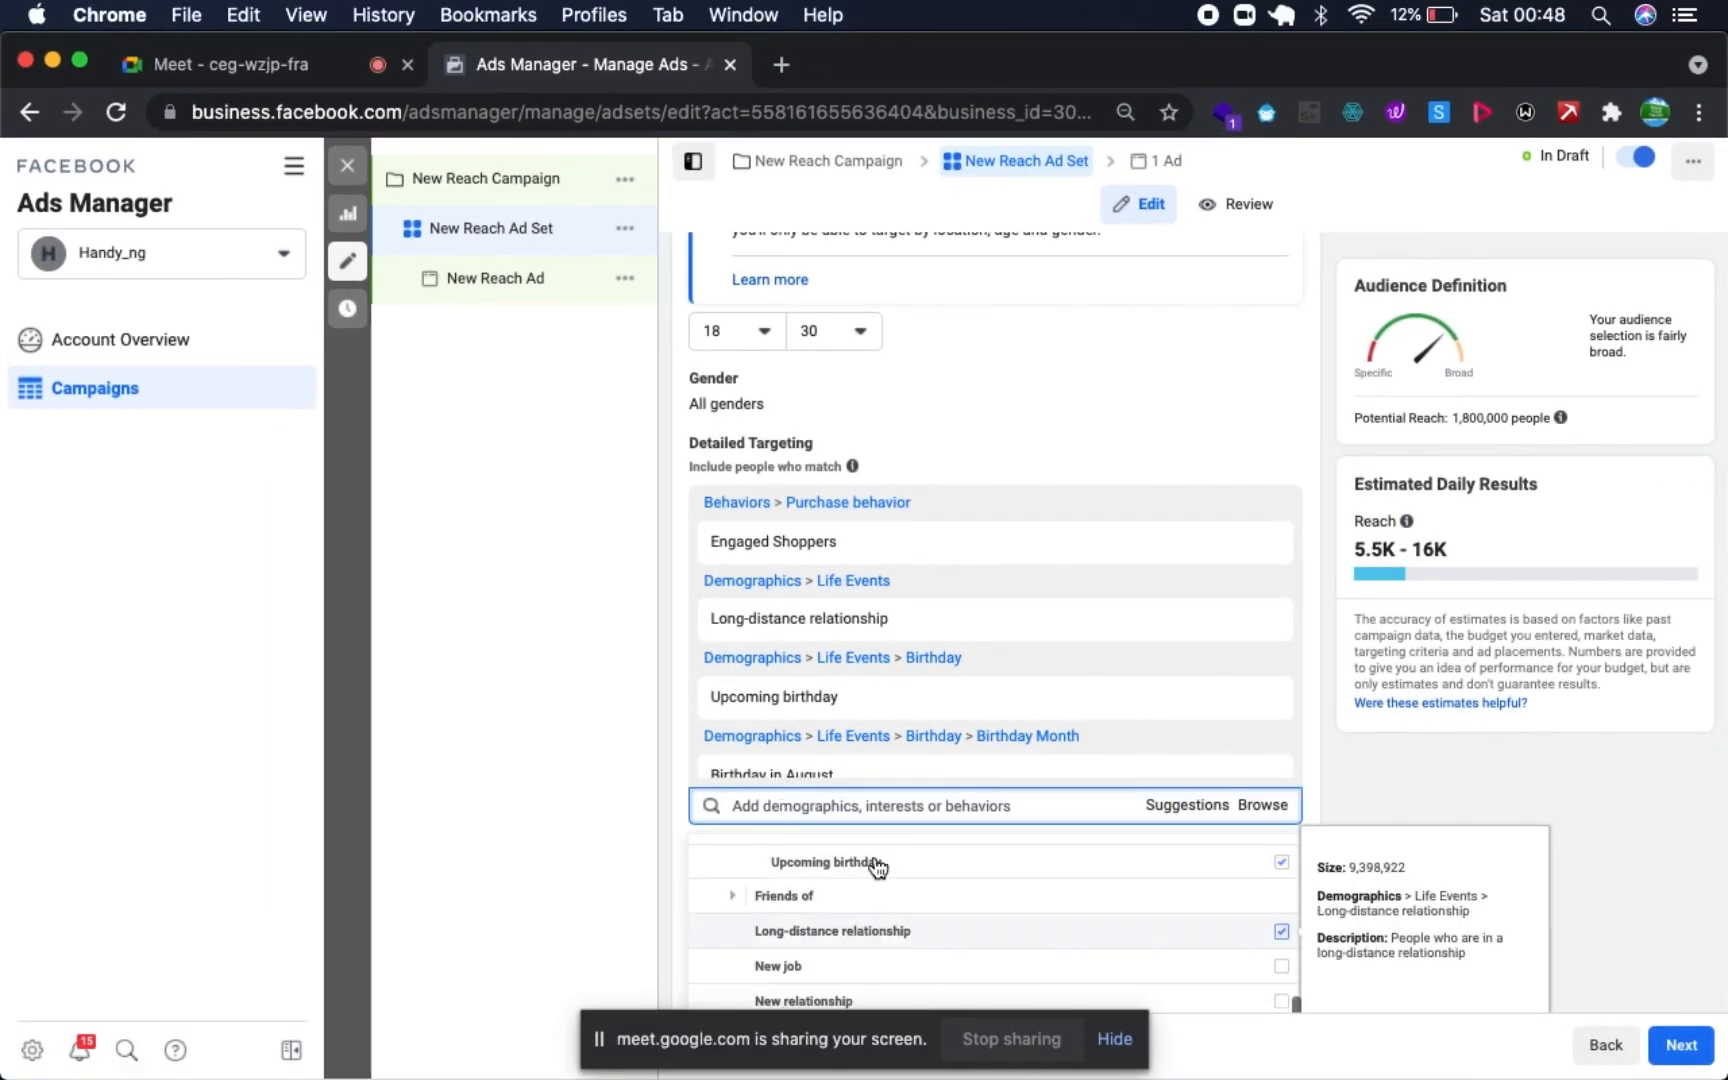
click(649, 824)
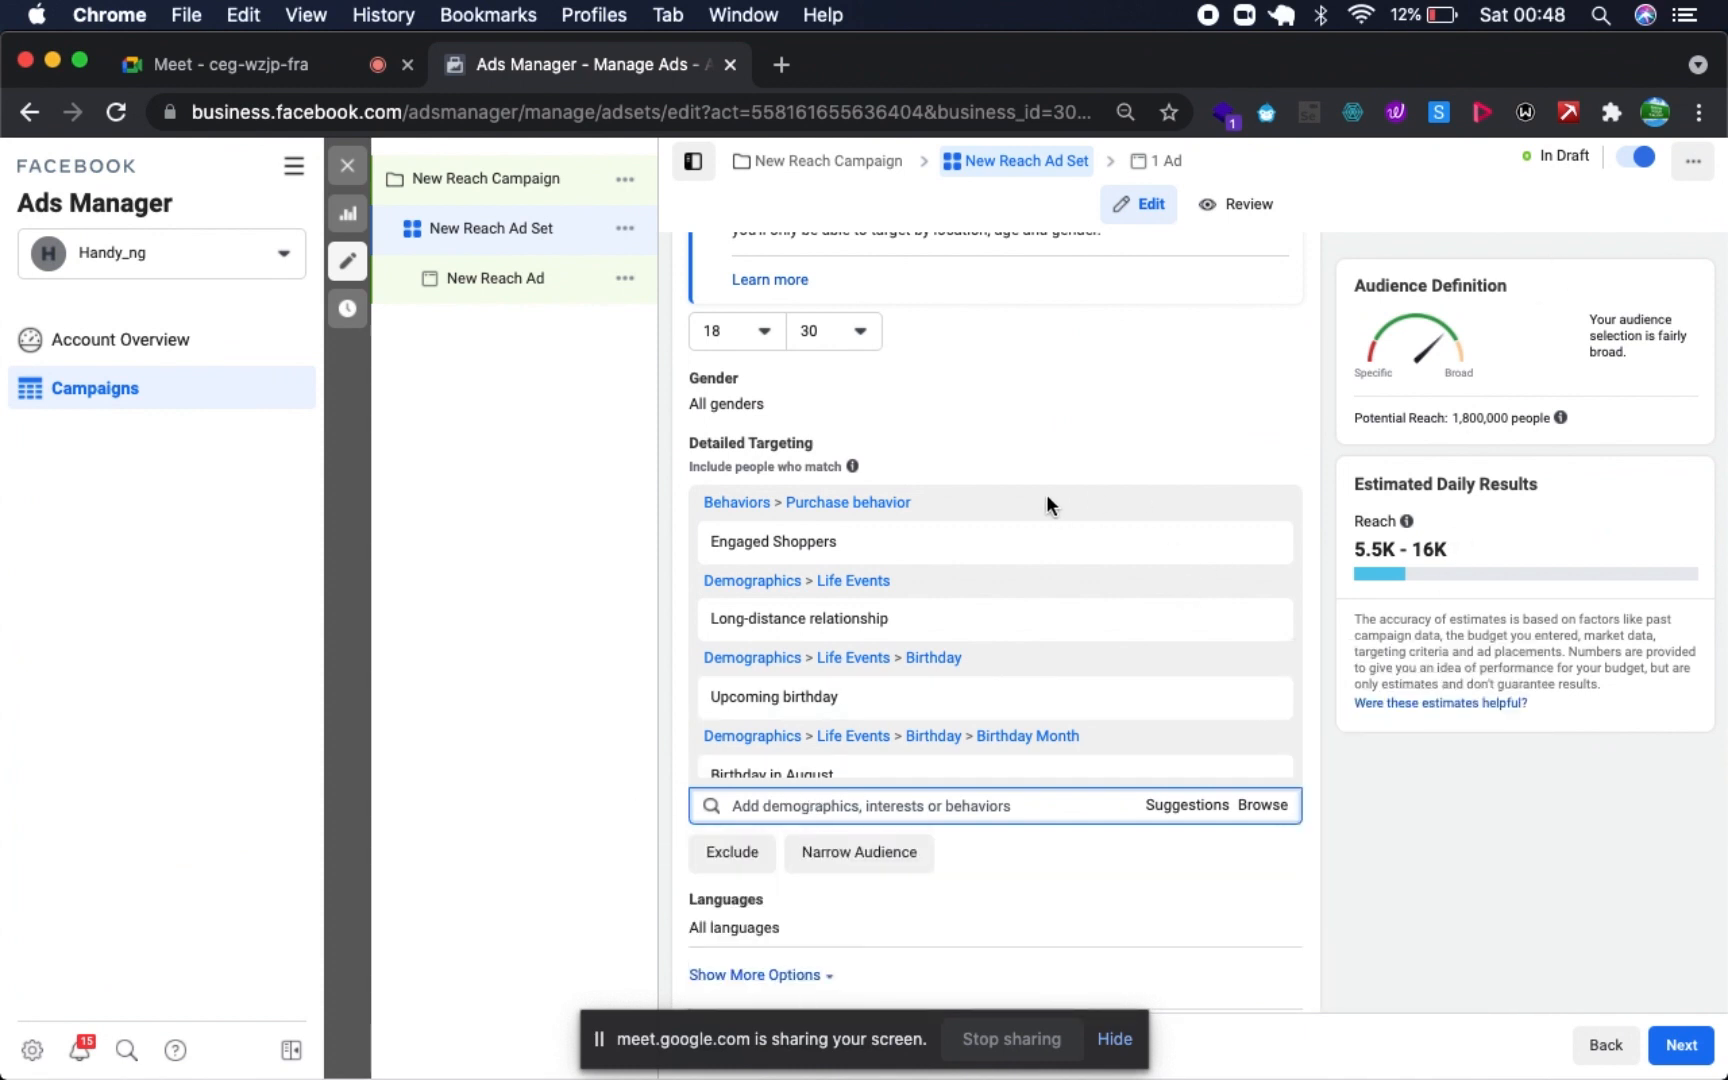
- Open the New Reach Ad and set its Instagram account to handy__ng
click(454, 268)
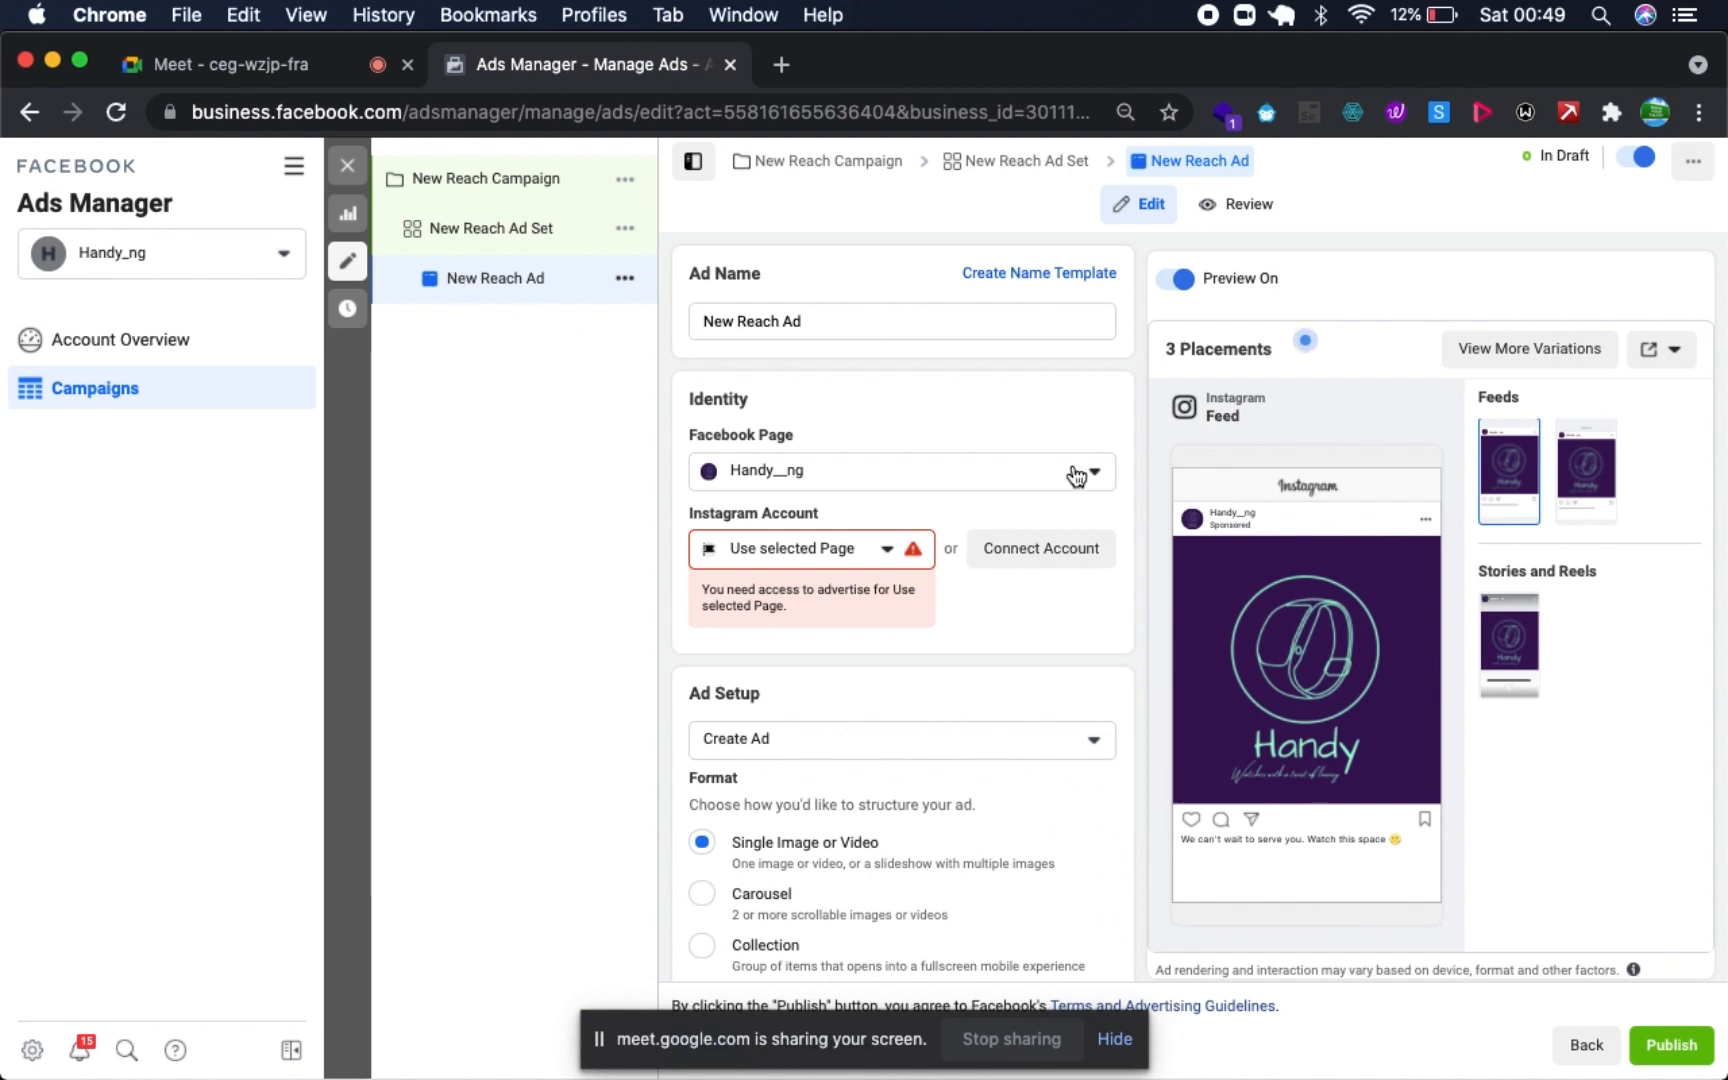
click(762, 563)
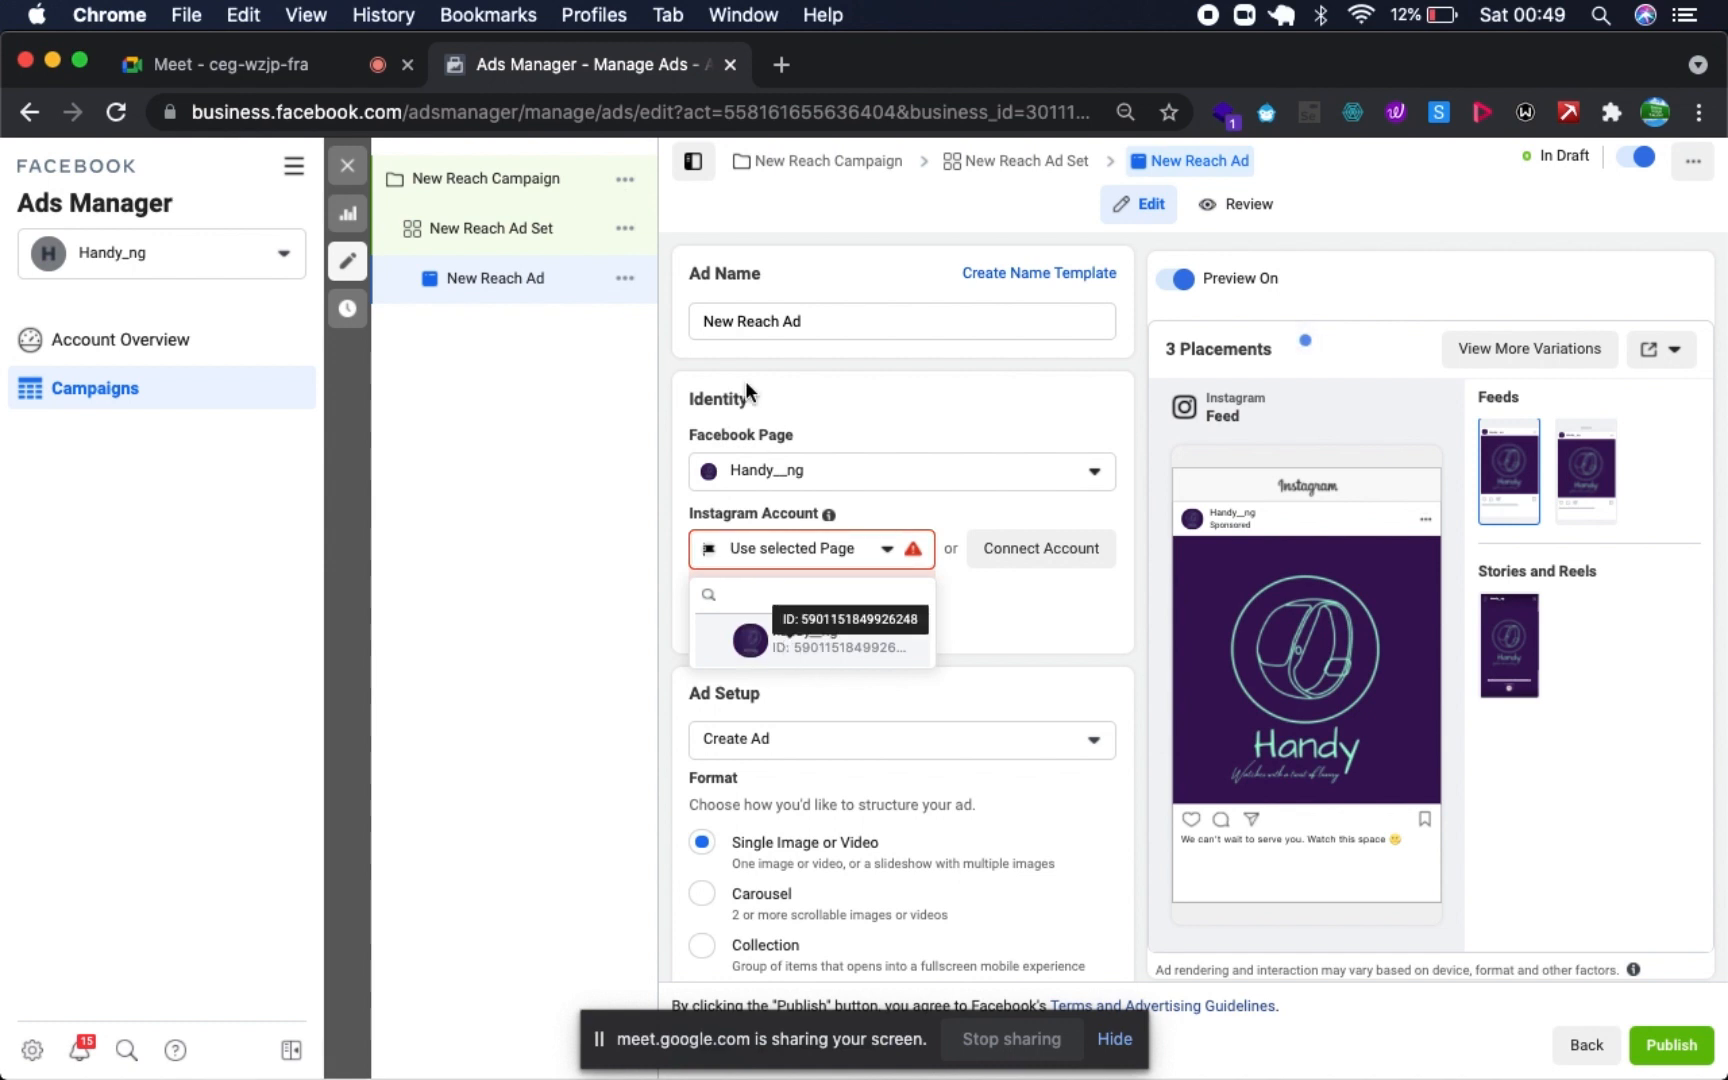
click(838, 640)
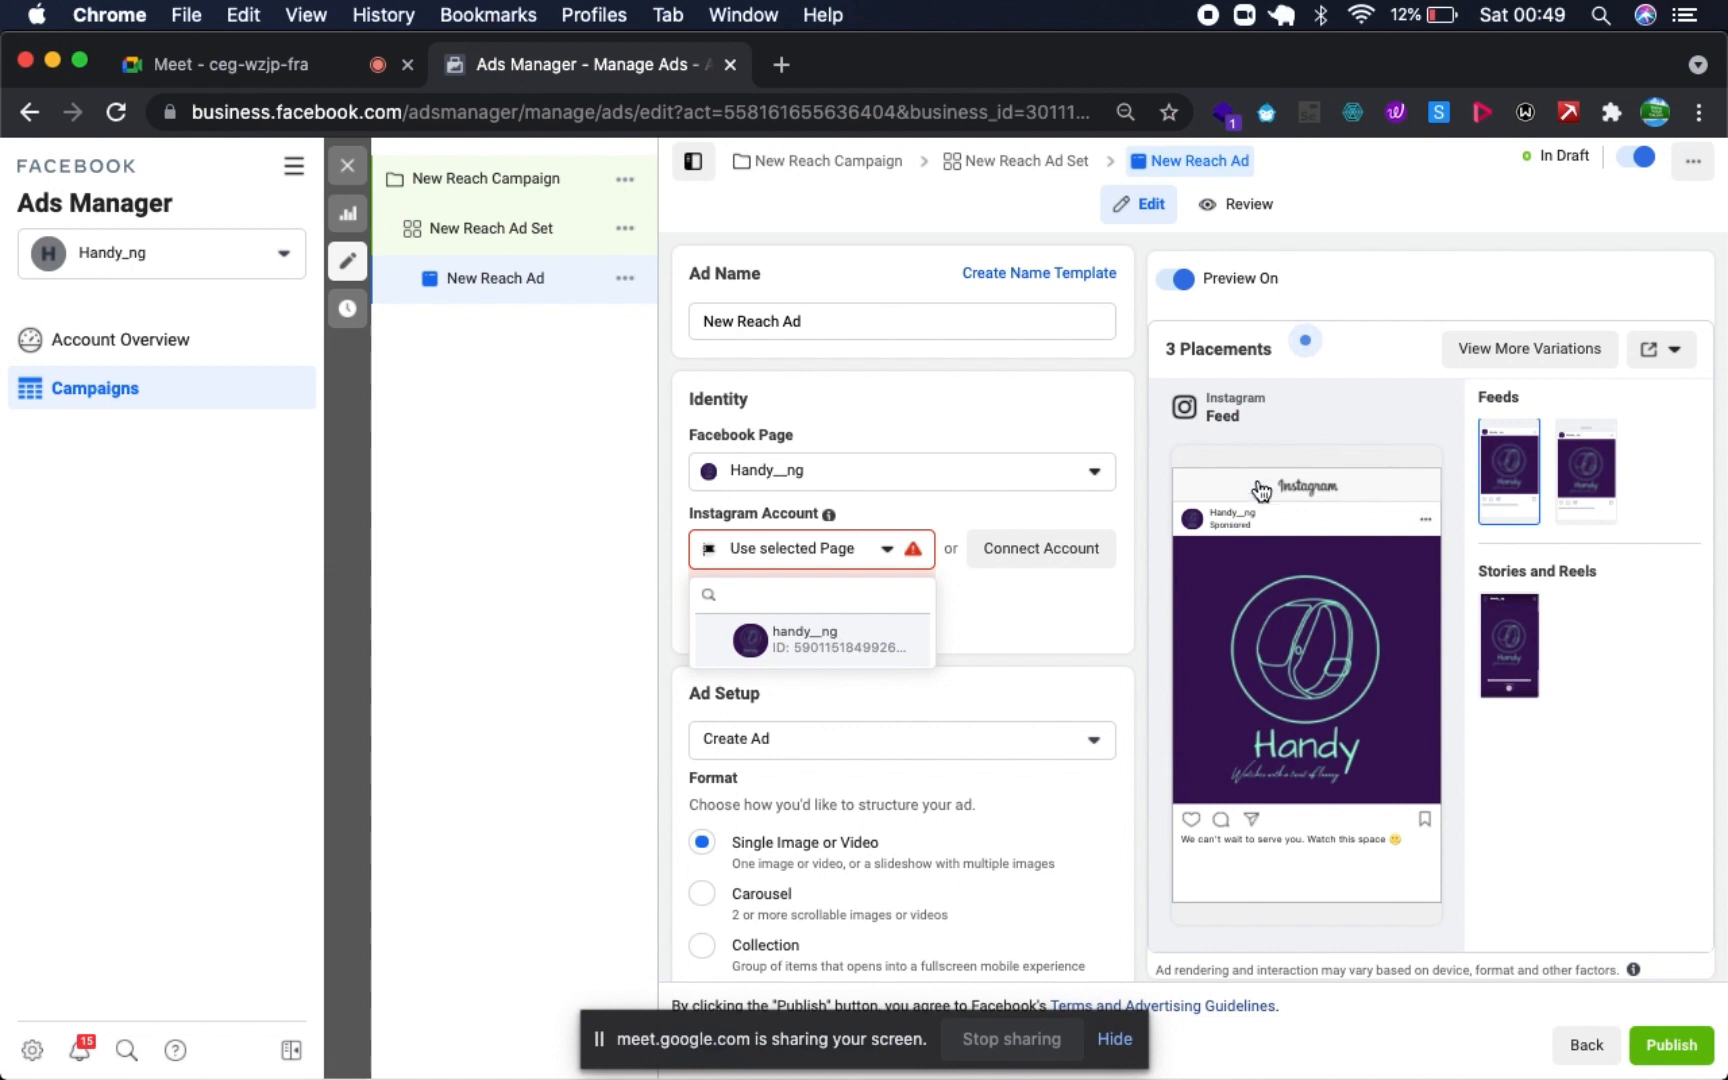
click(898, 636)
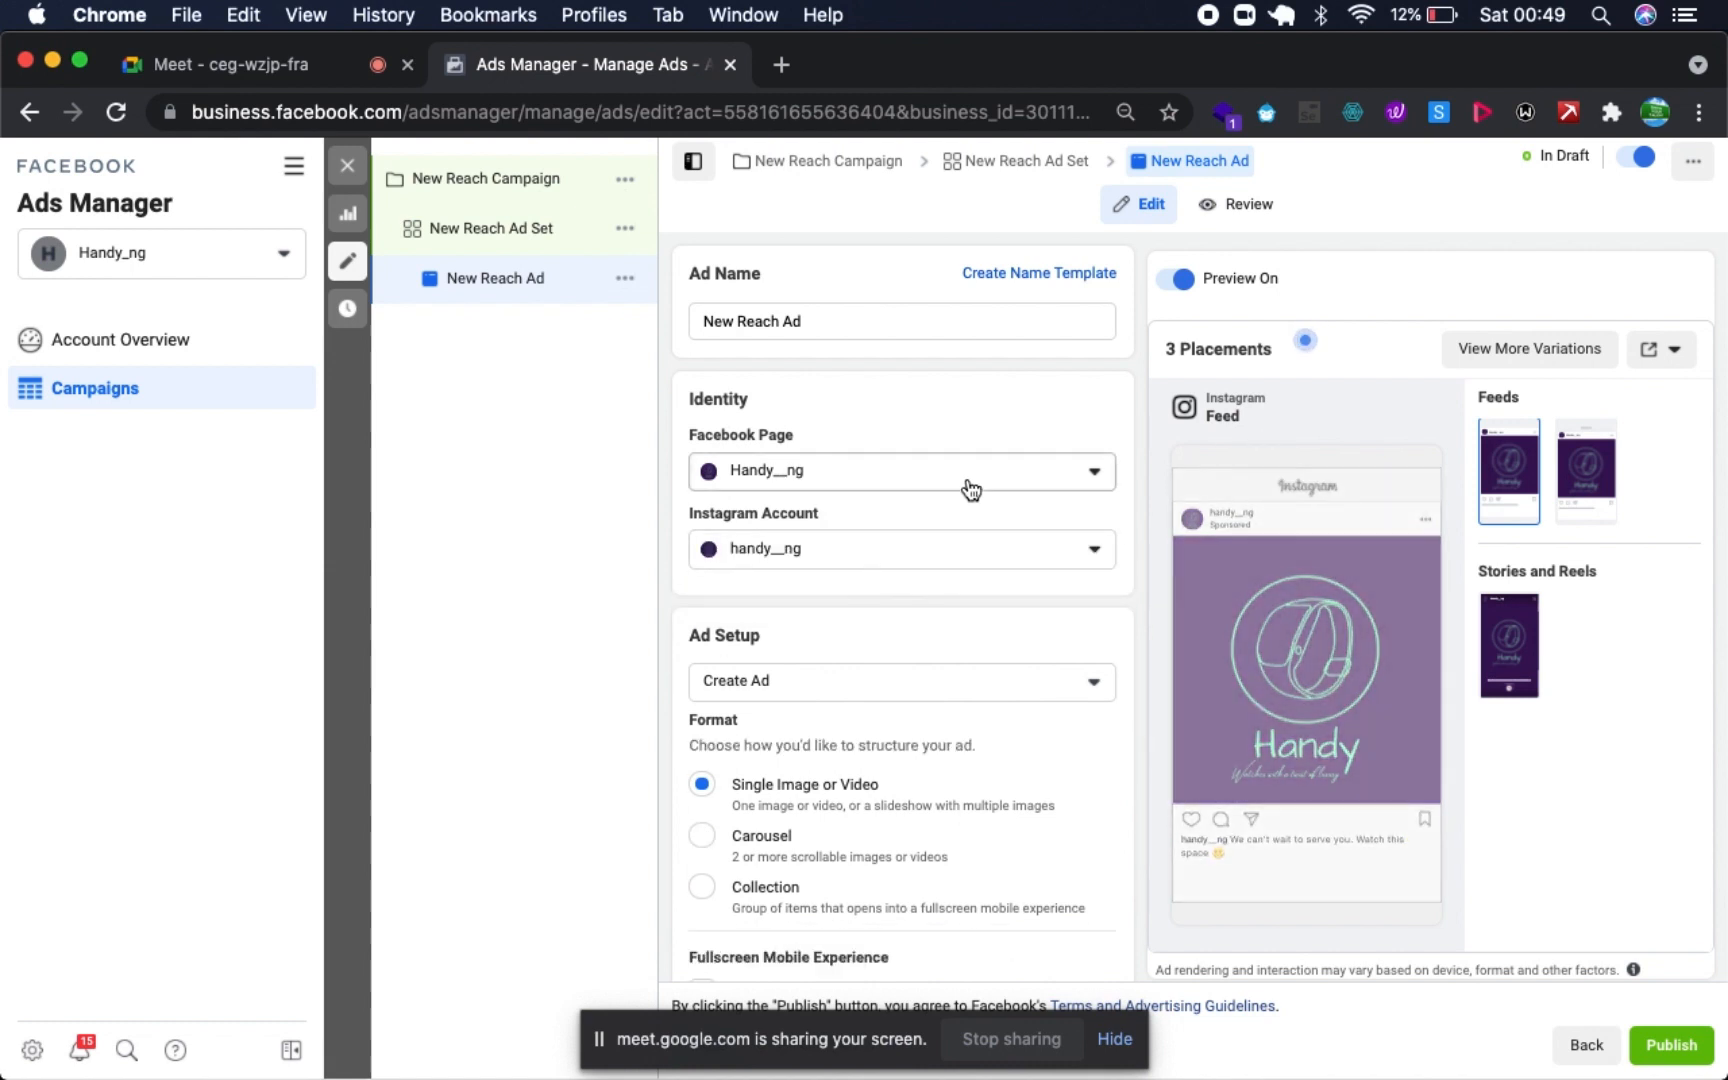
- Set the ad setup to Use Existing Post with the Instagram post "We can't wait to serve you... Watch this space"
scroll(798, 512, down, 5)
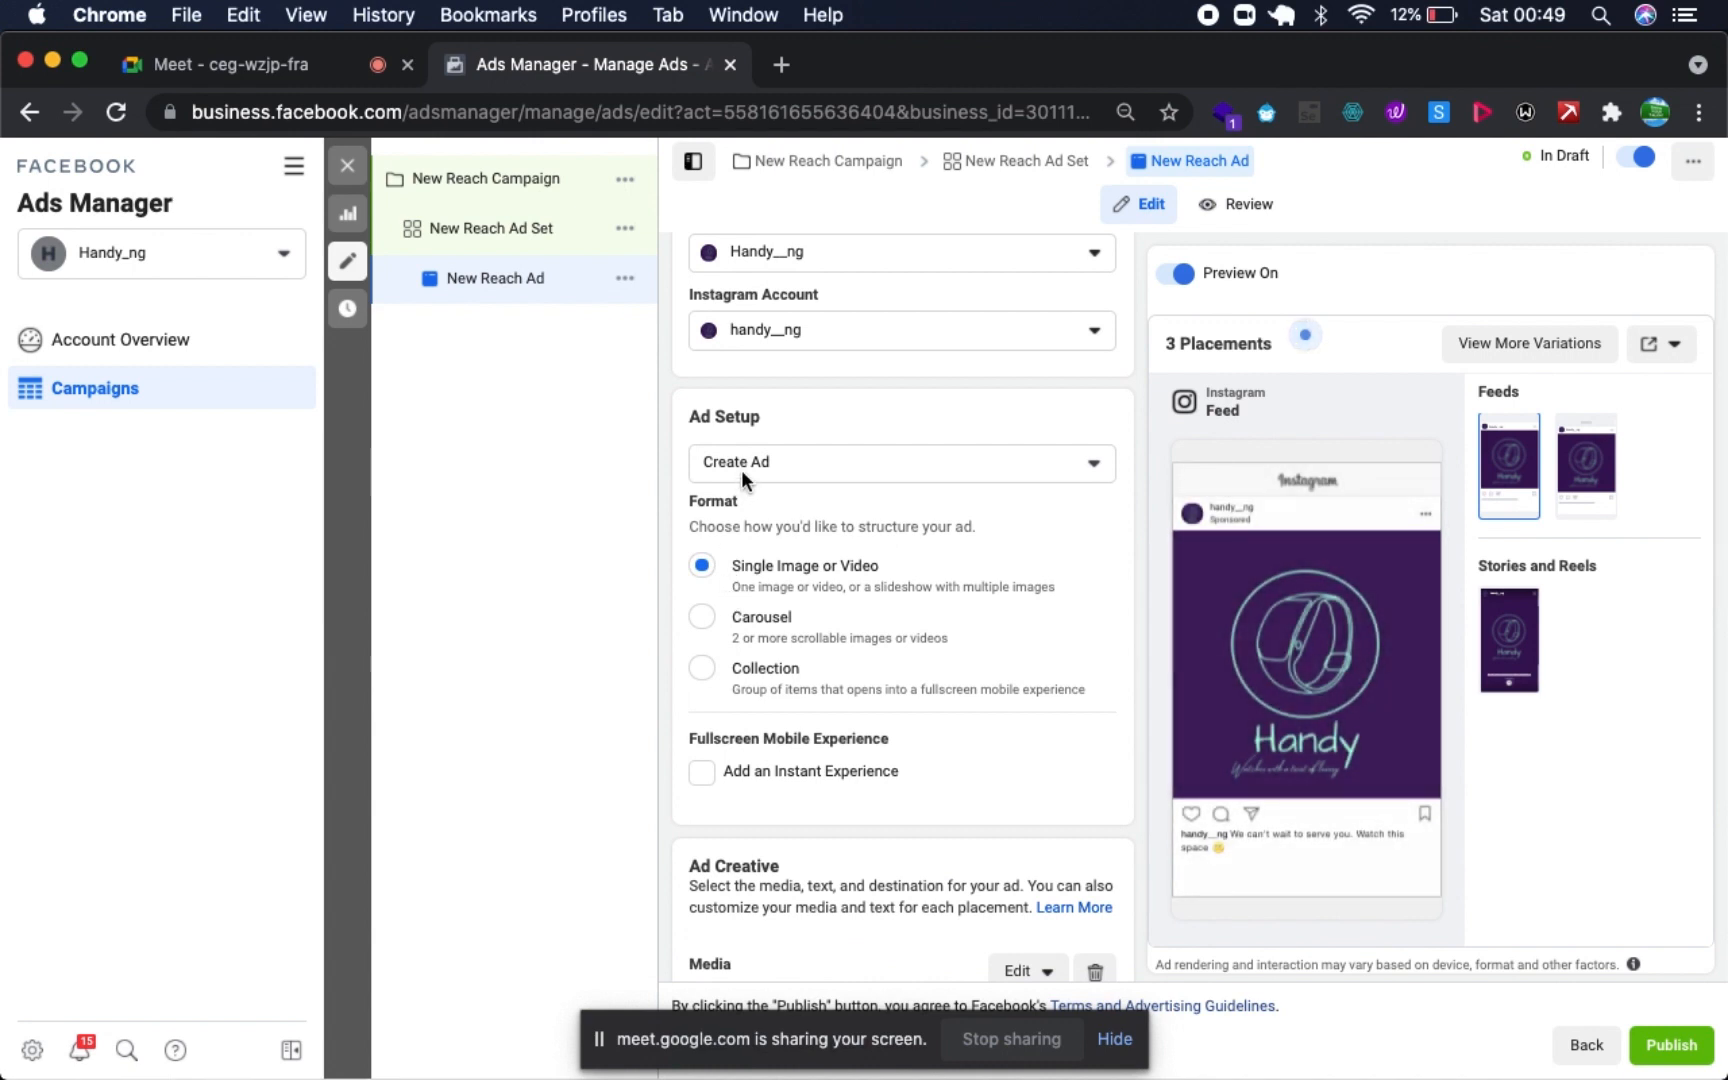
click(773, 455)
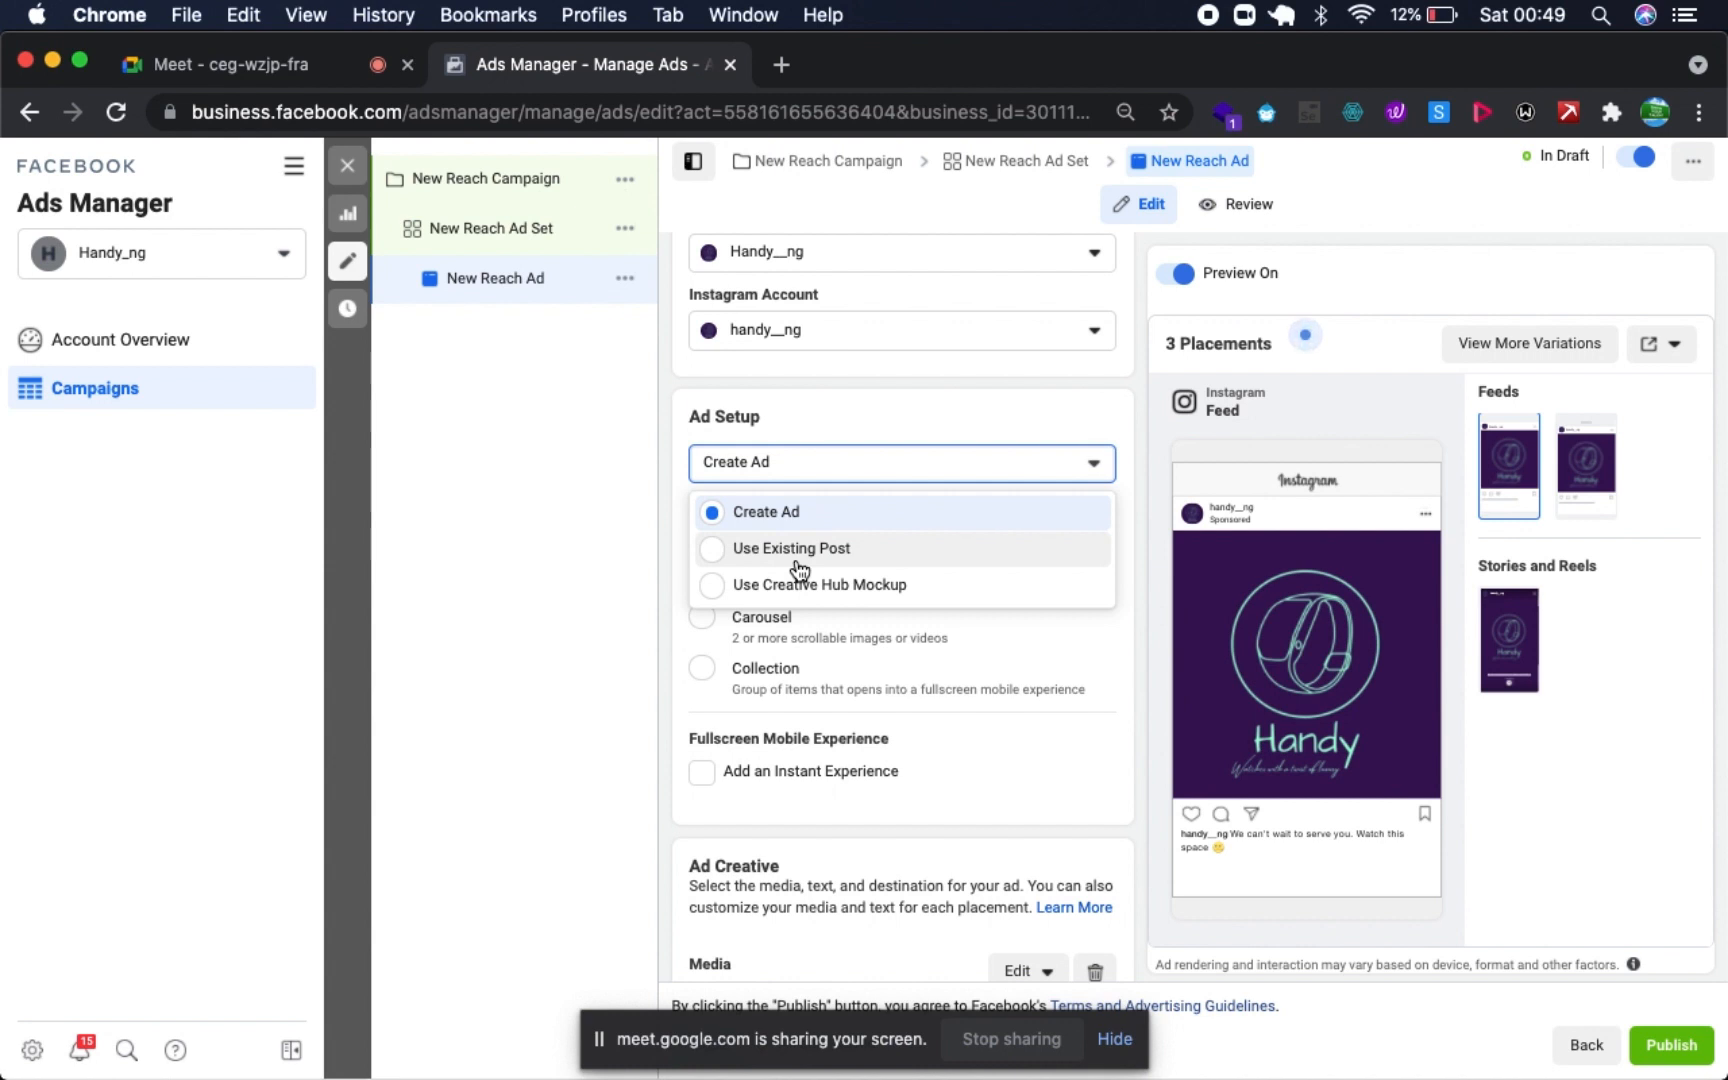
click(799, 560)
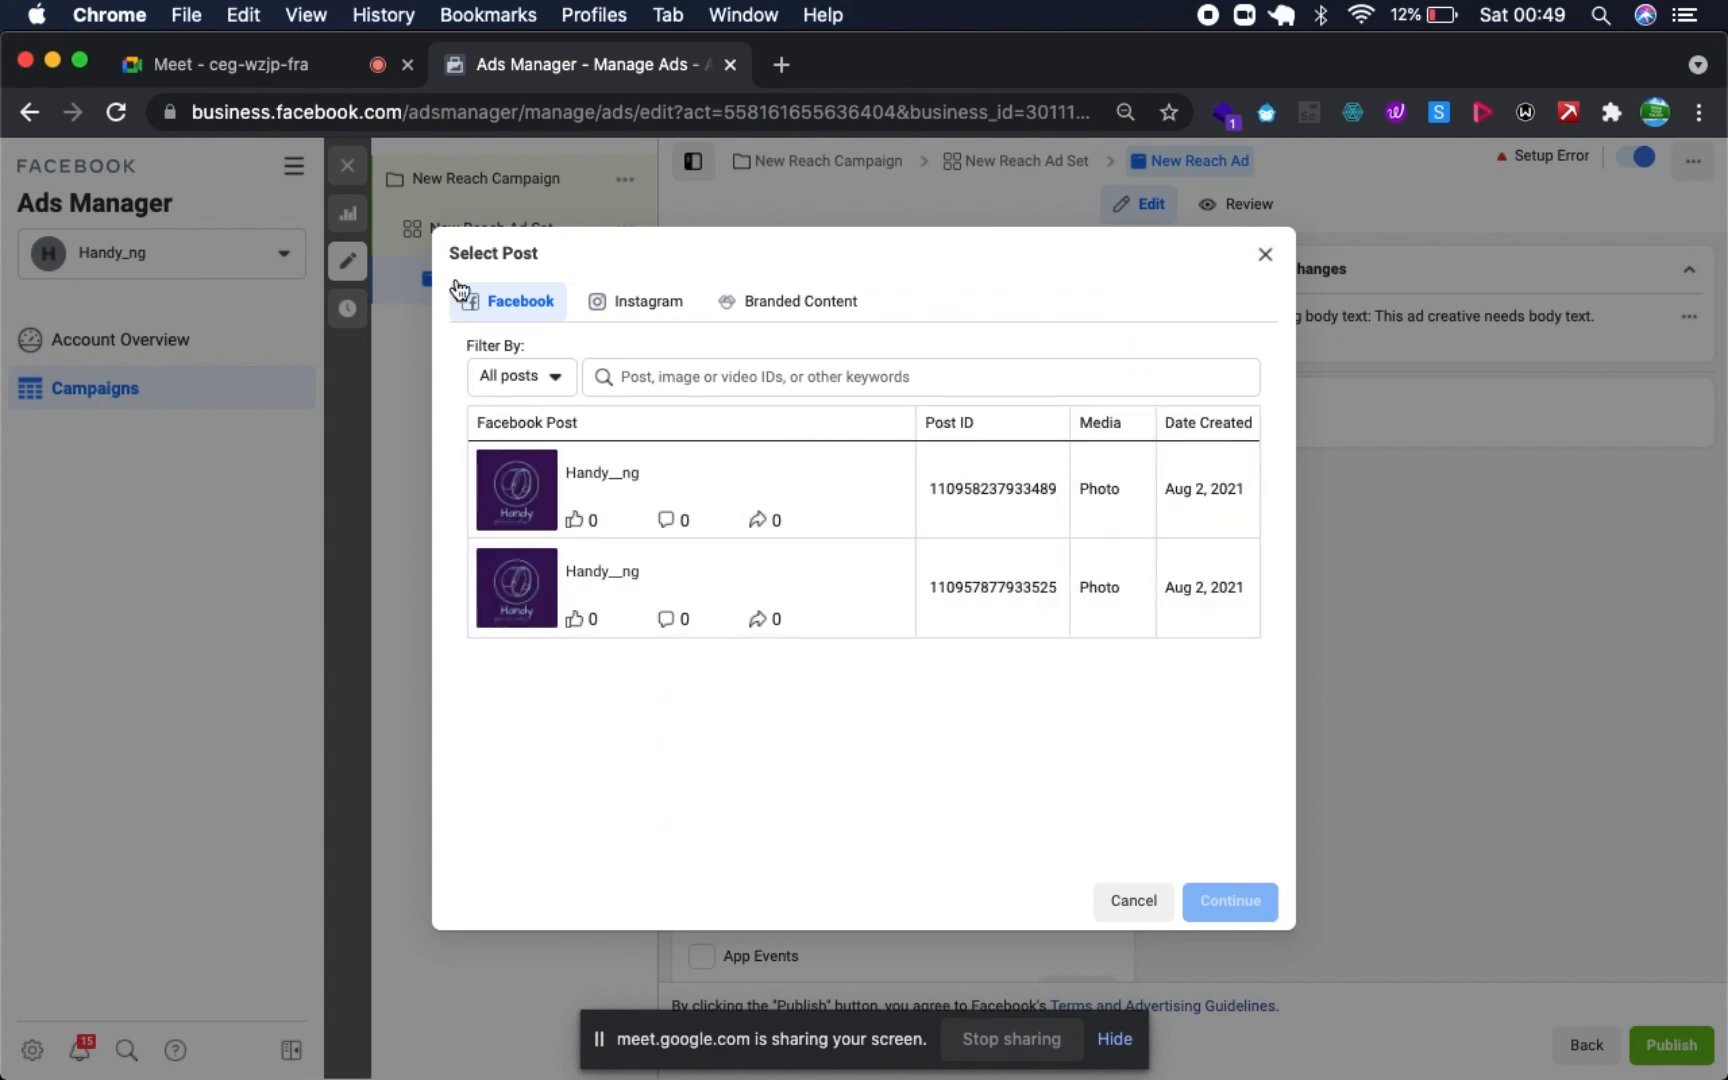
click(669, 302)
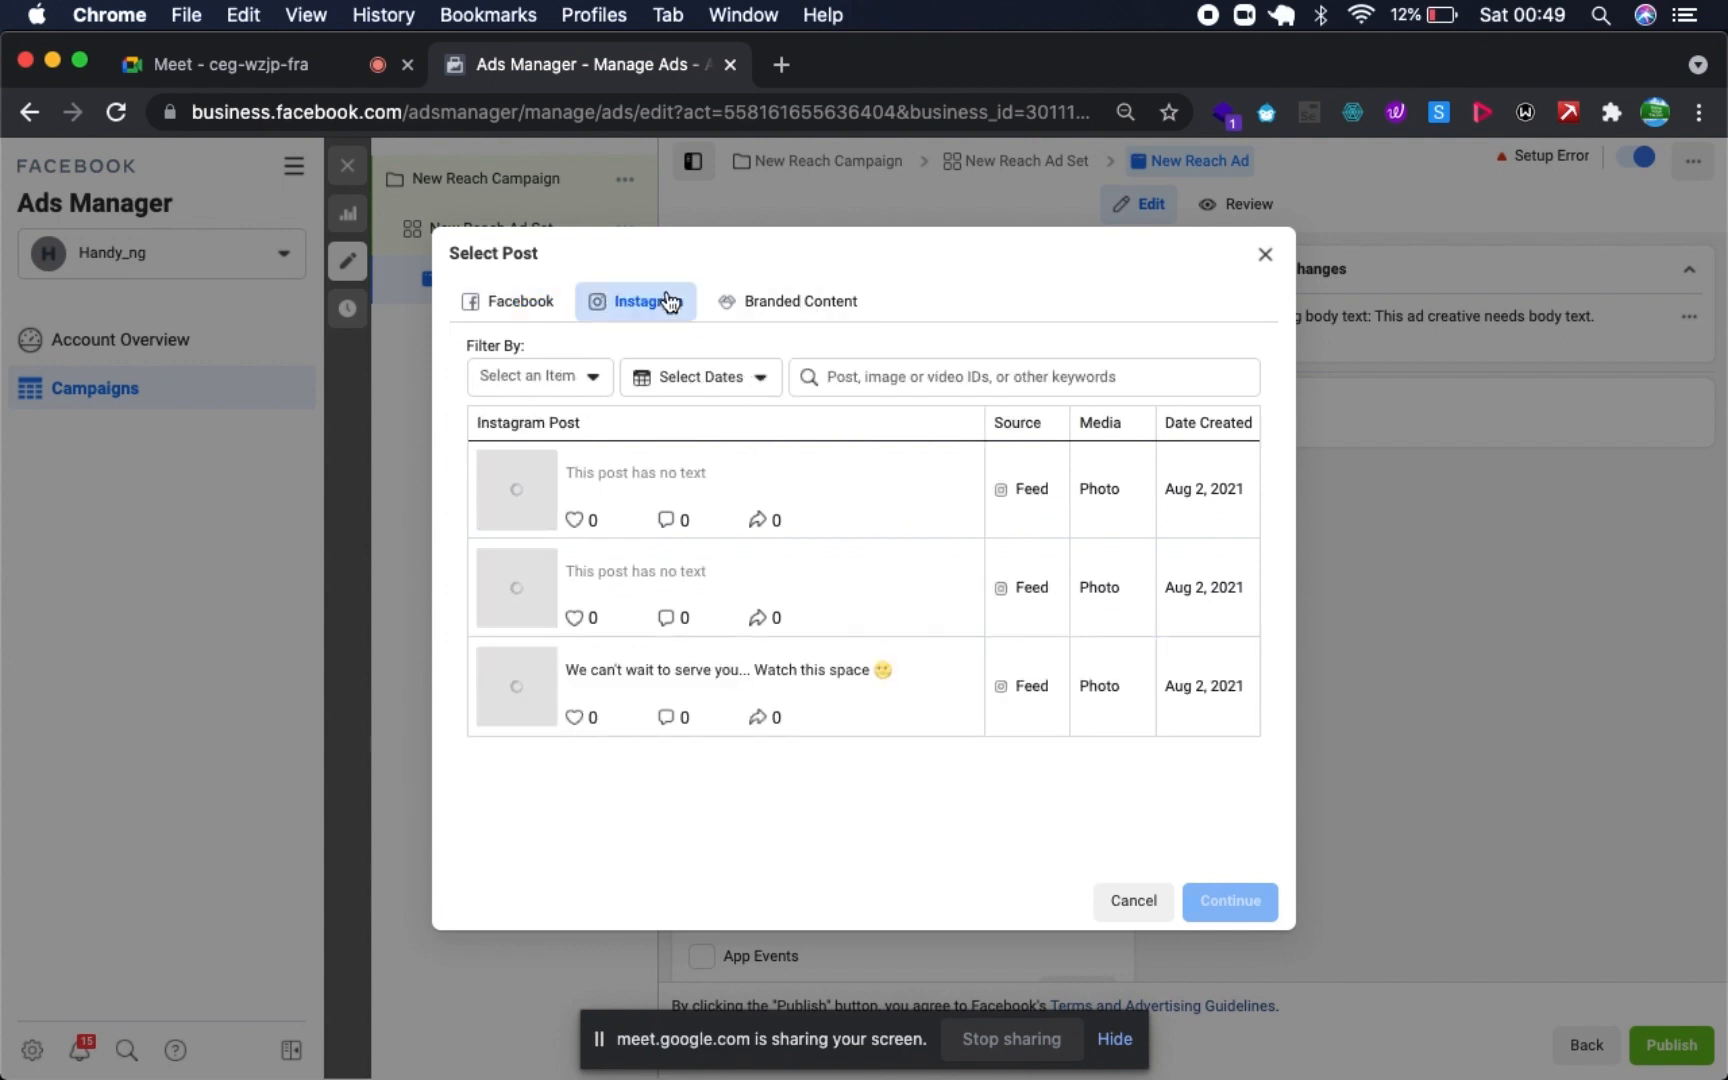
click(800, 672)
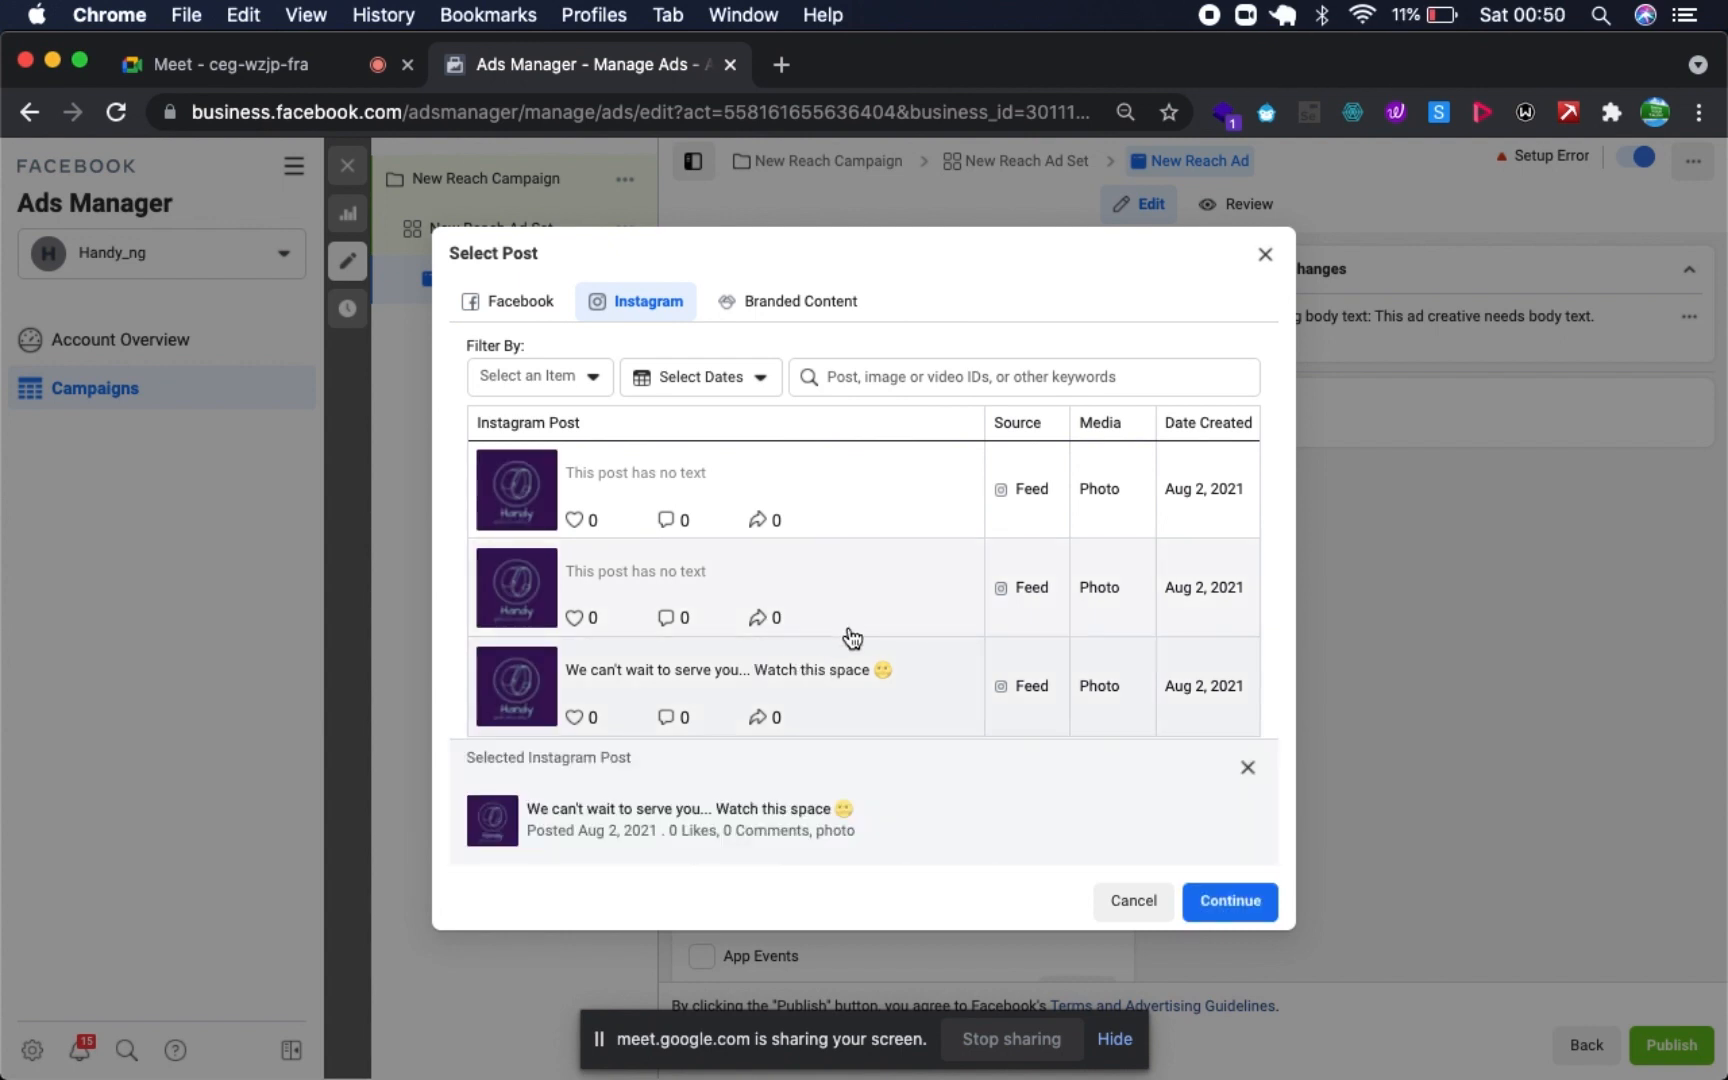
click(1265, 905)
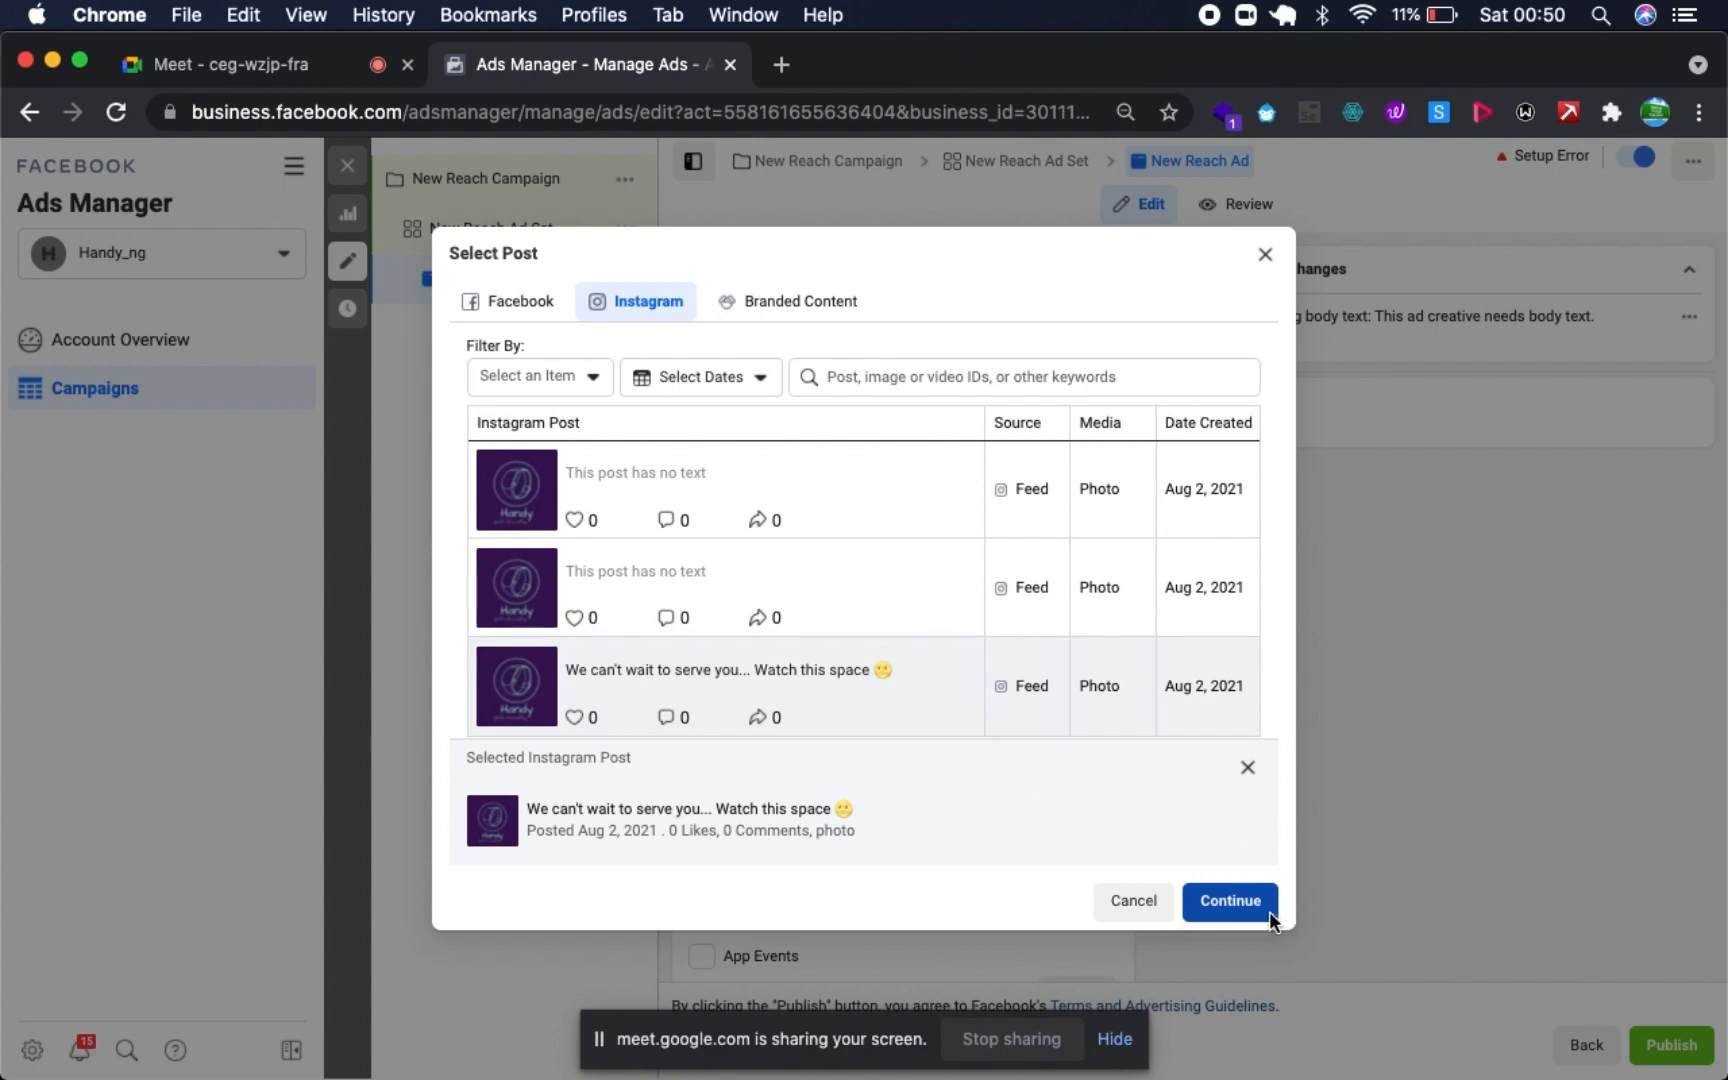
click(1266, 909)
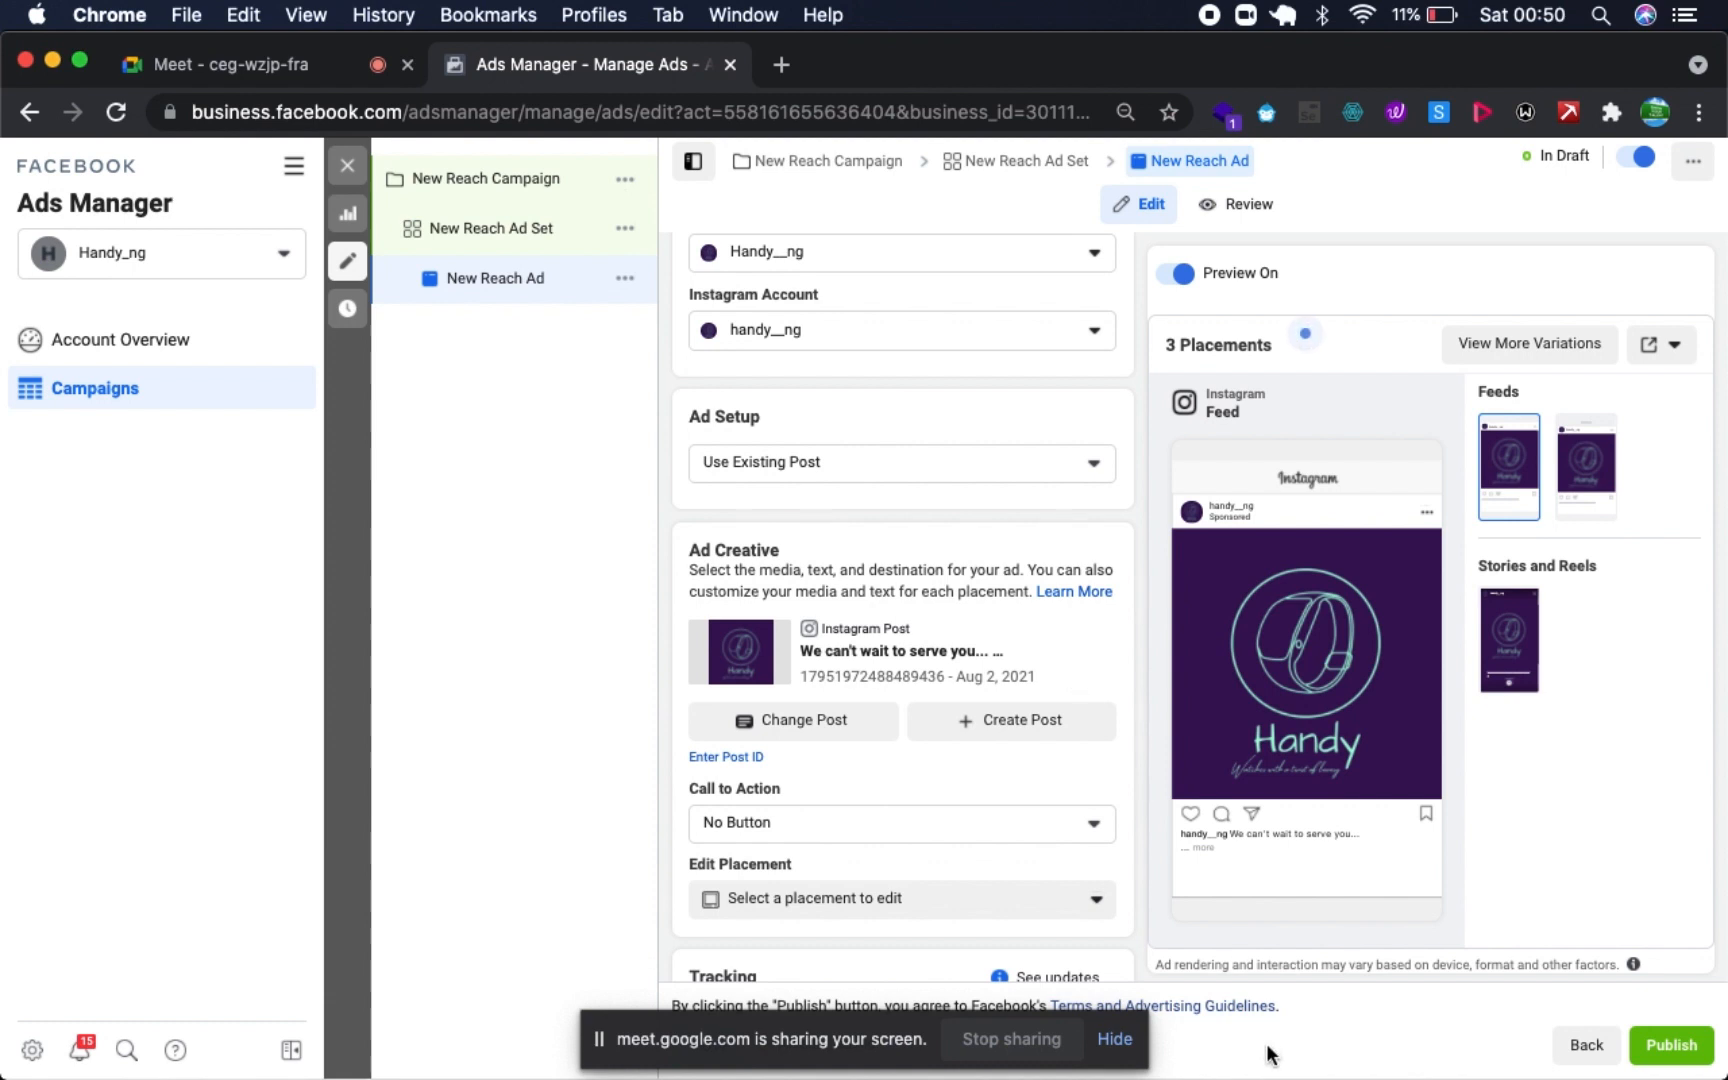
- Preview the ad in the Instagram Explore and Instagram Stories placements
mouse_move(1198, 602)
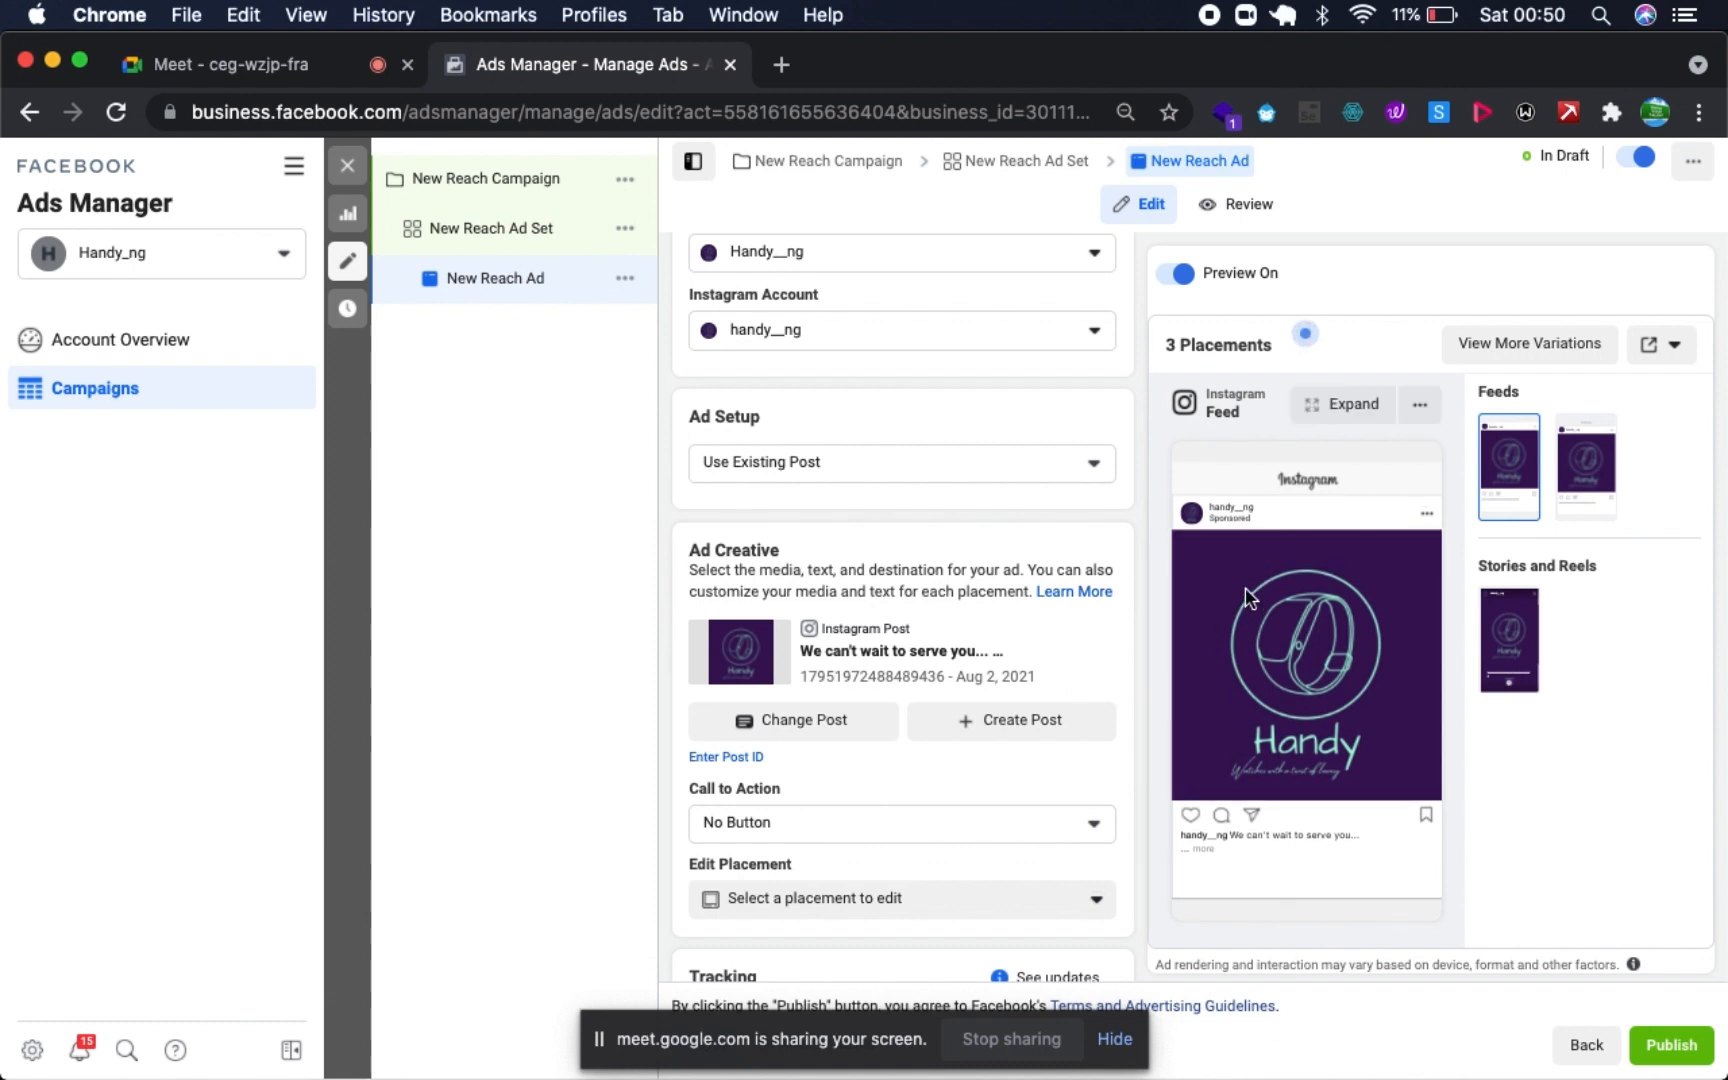
click(1588, 492)
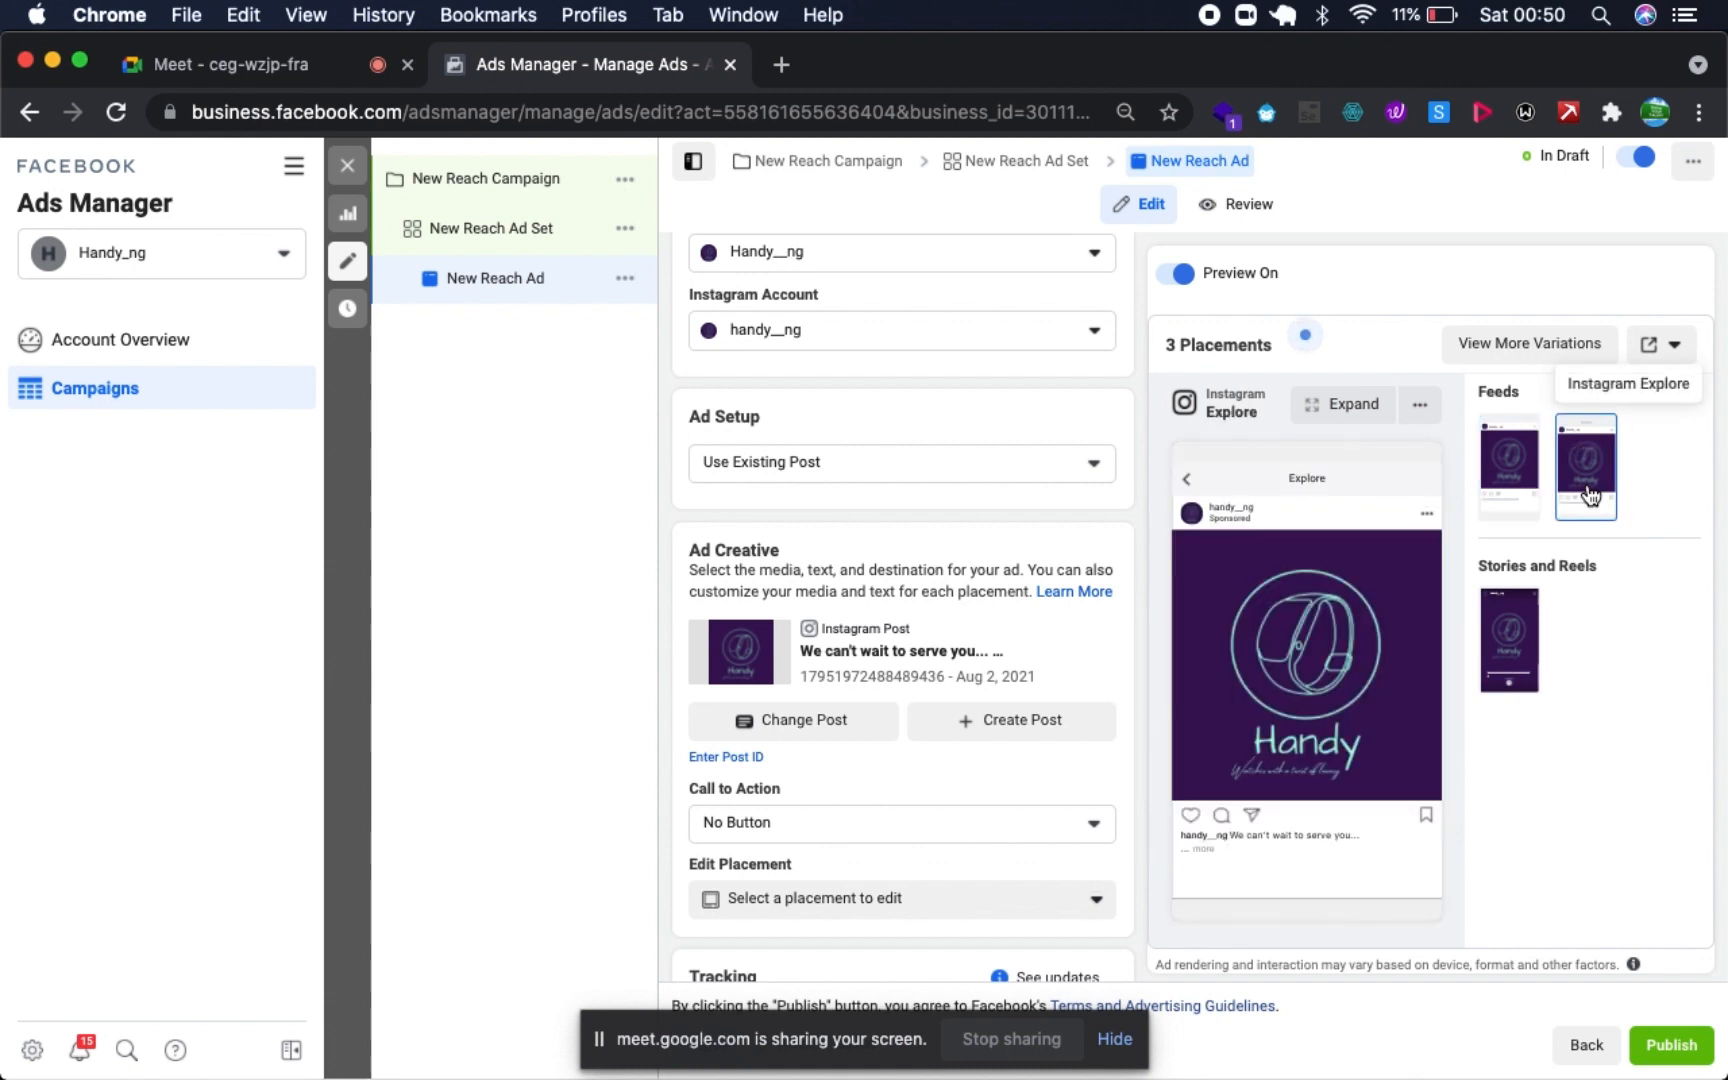
click(1514, 670)
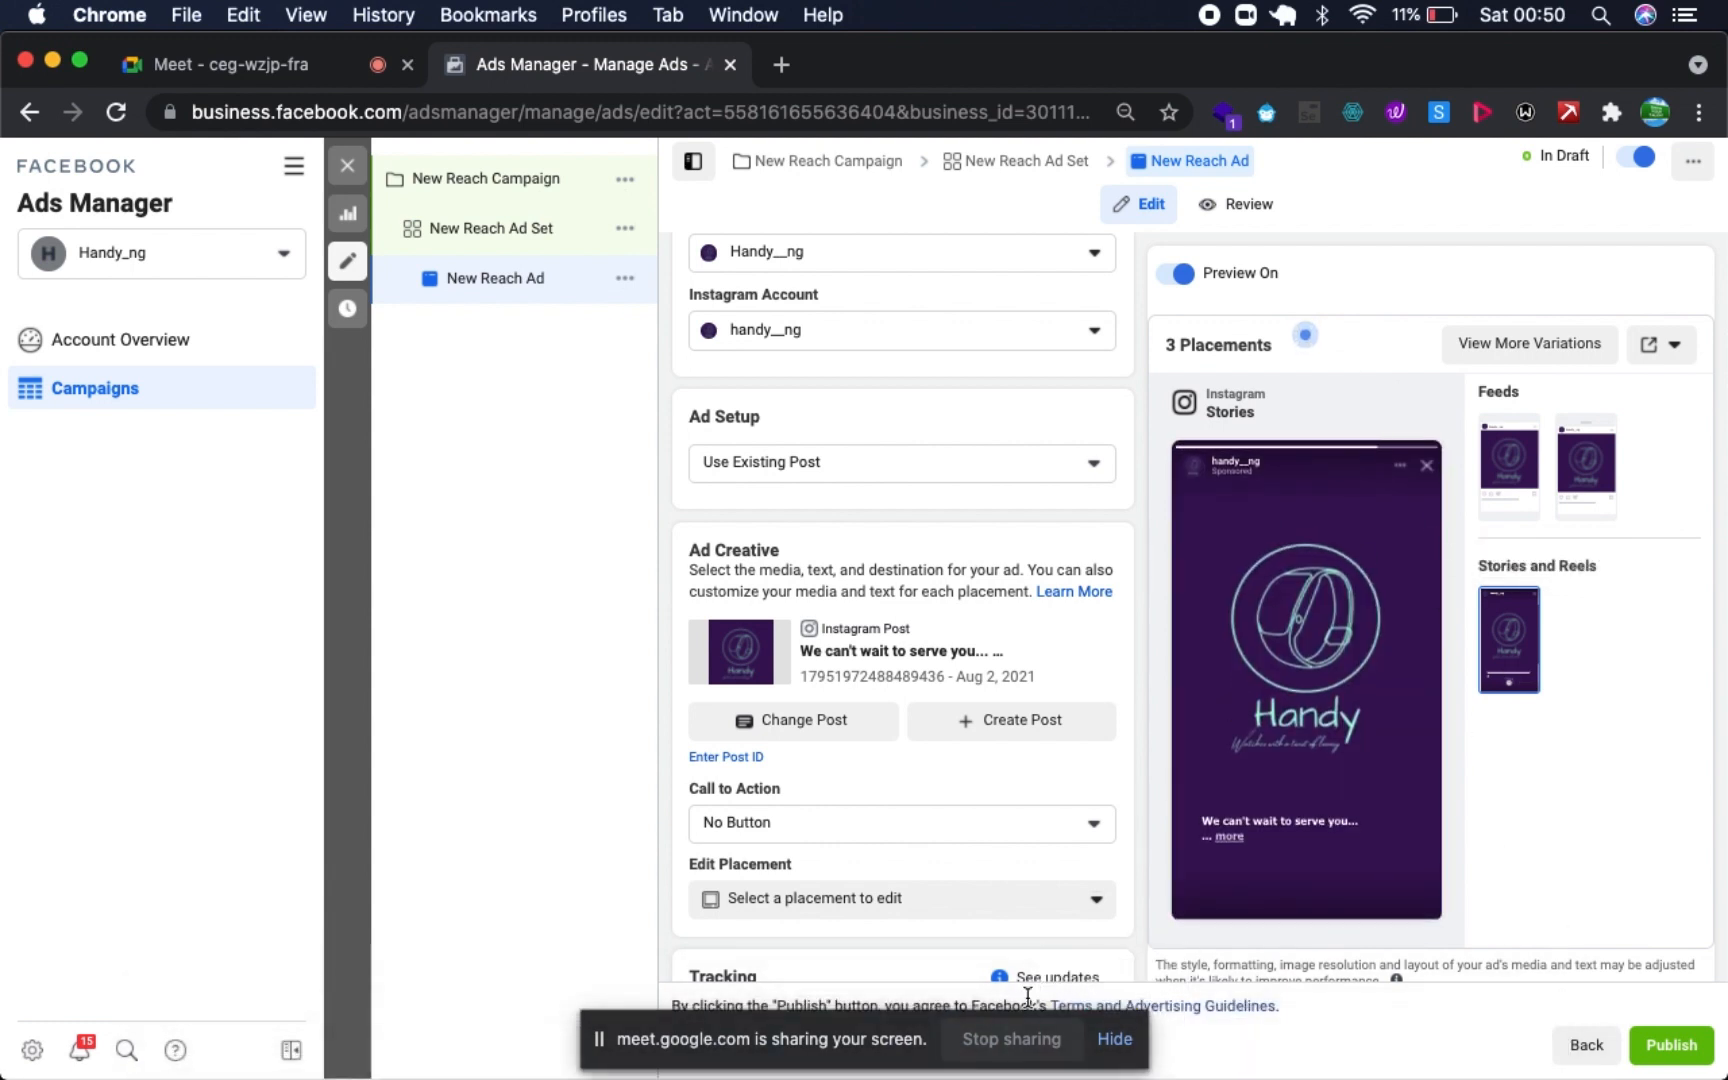
- Set the ad's call to action to Send Message
scroll(973, 865, down, 3)
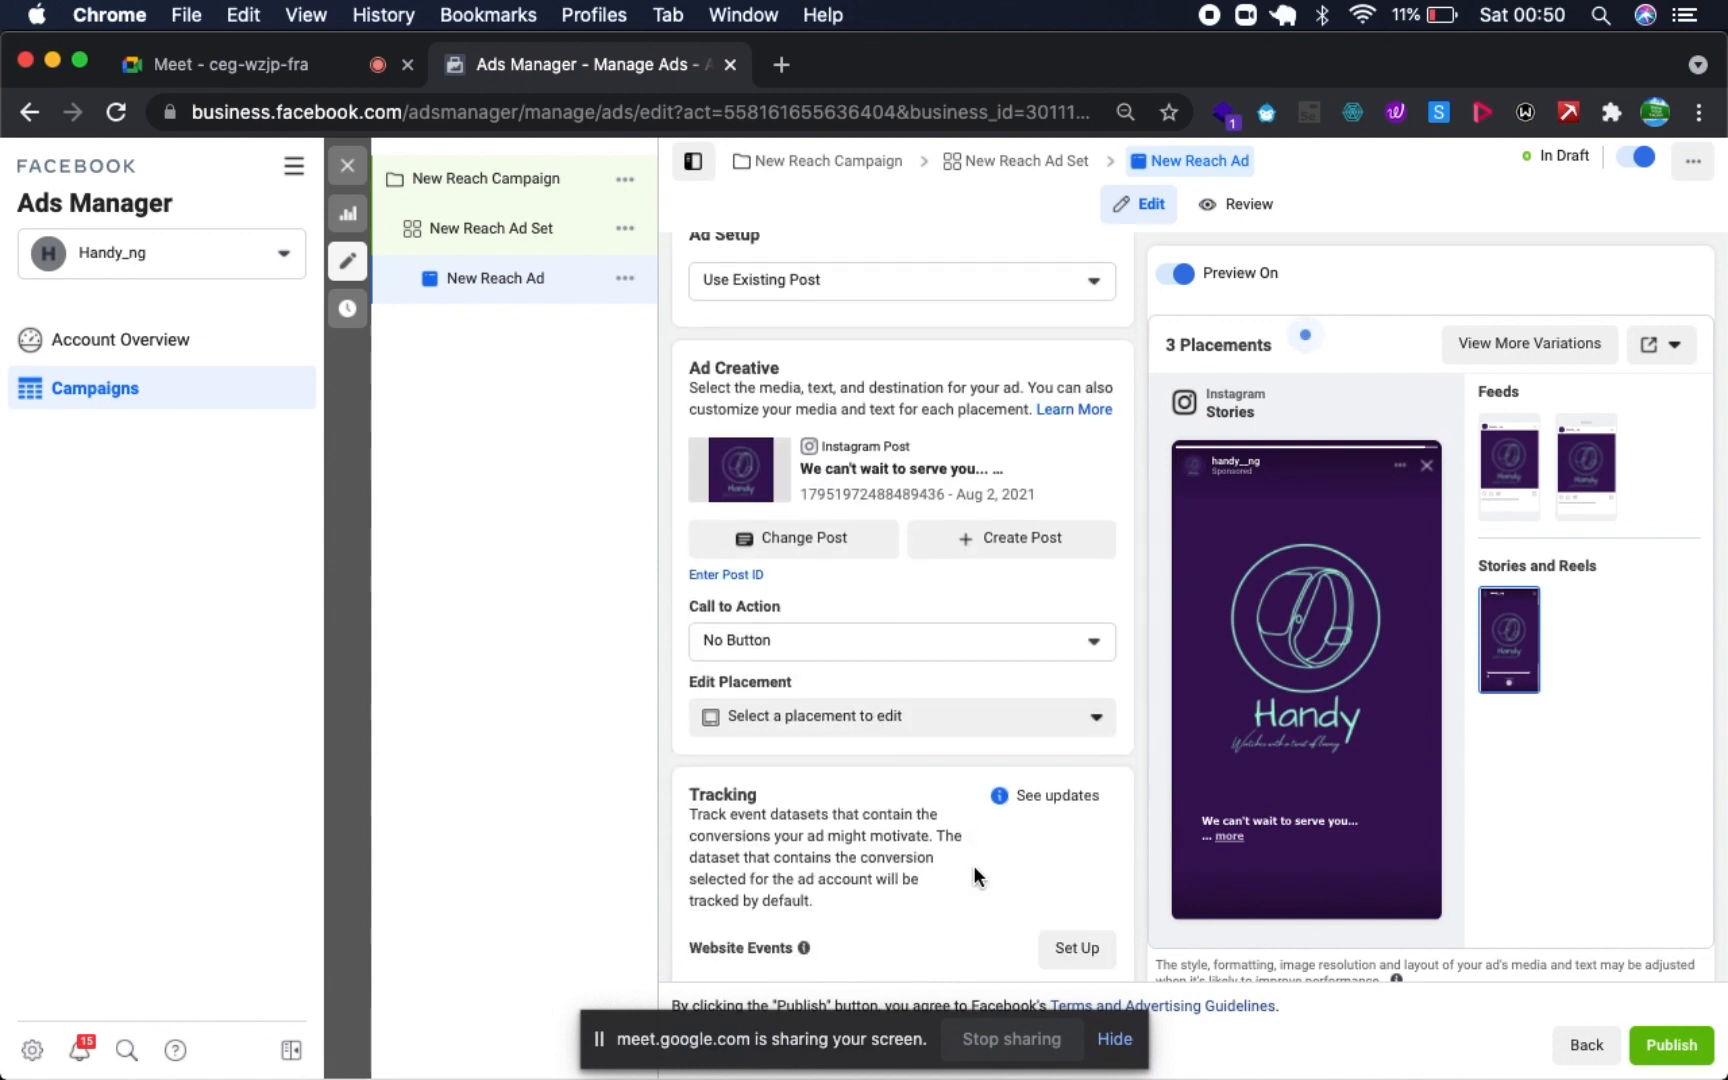
click(997, 640)
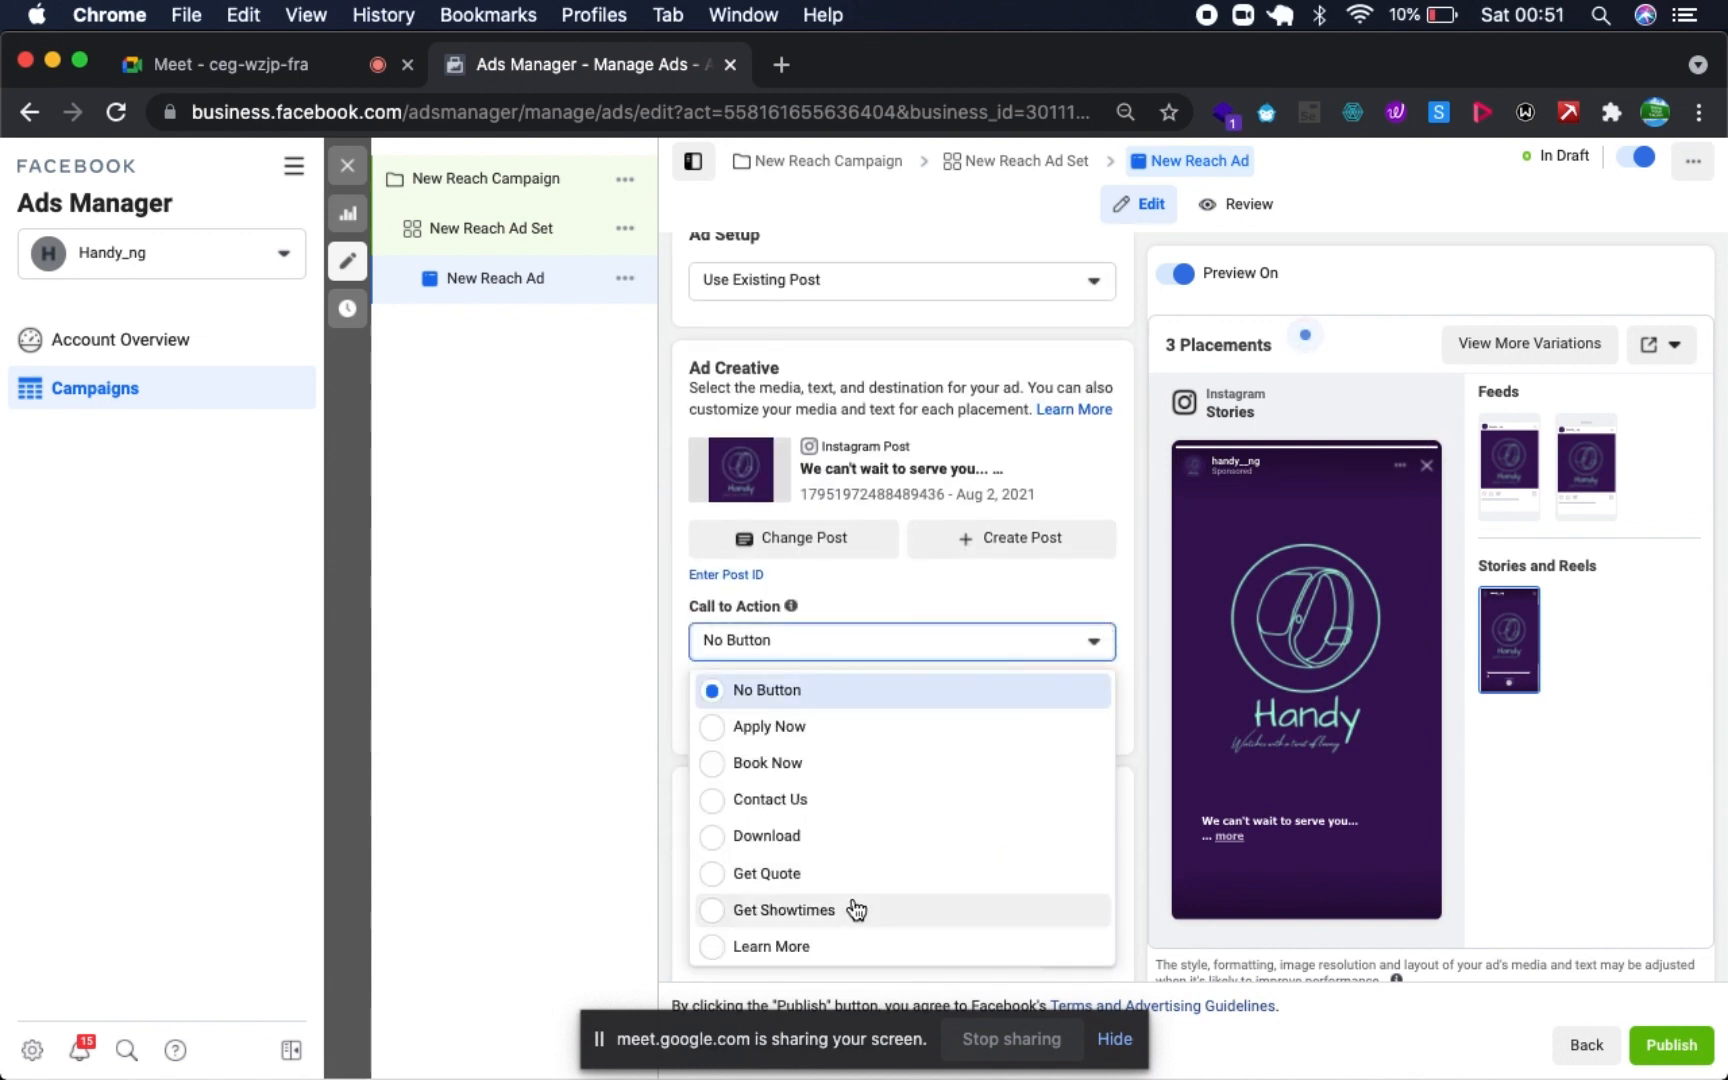
scroll(856, 908, down, 2)
scroll(856, 908, down, 2)
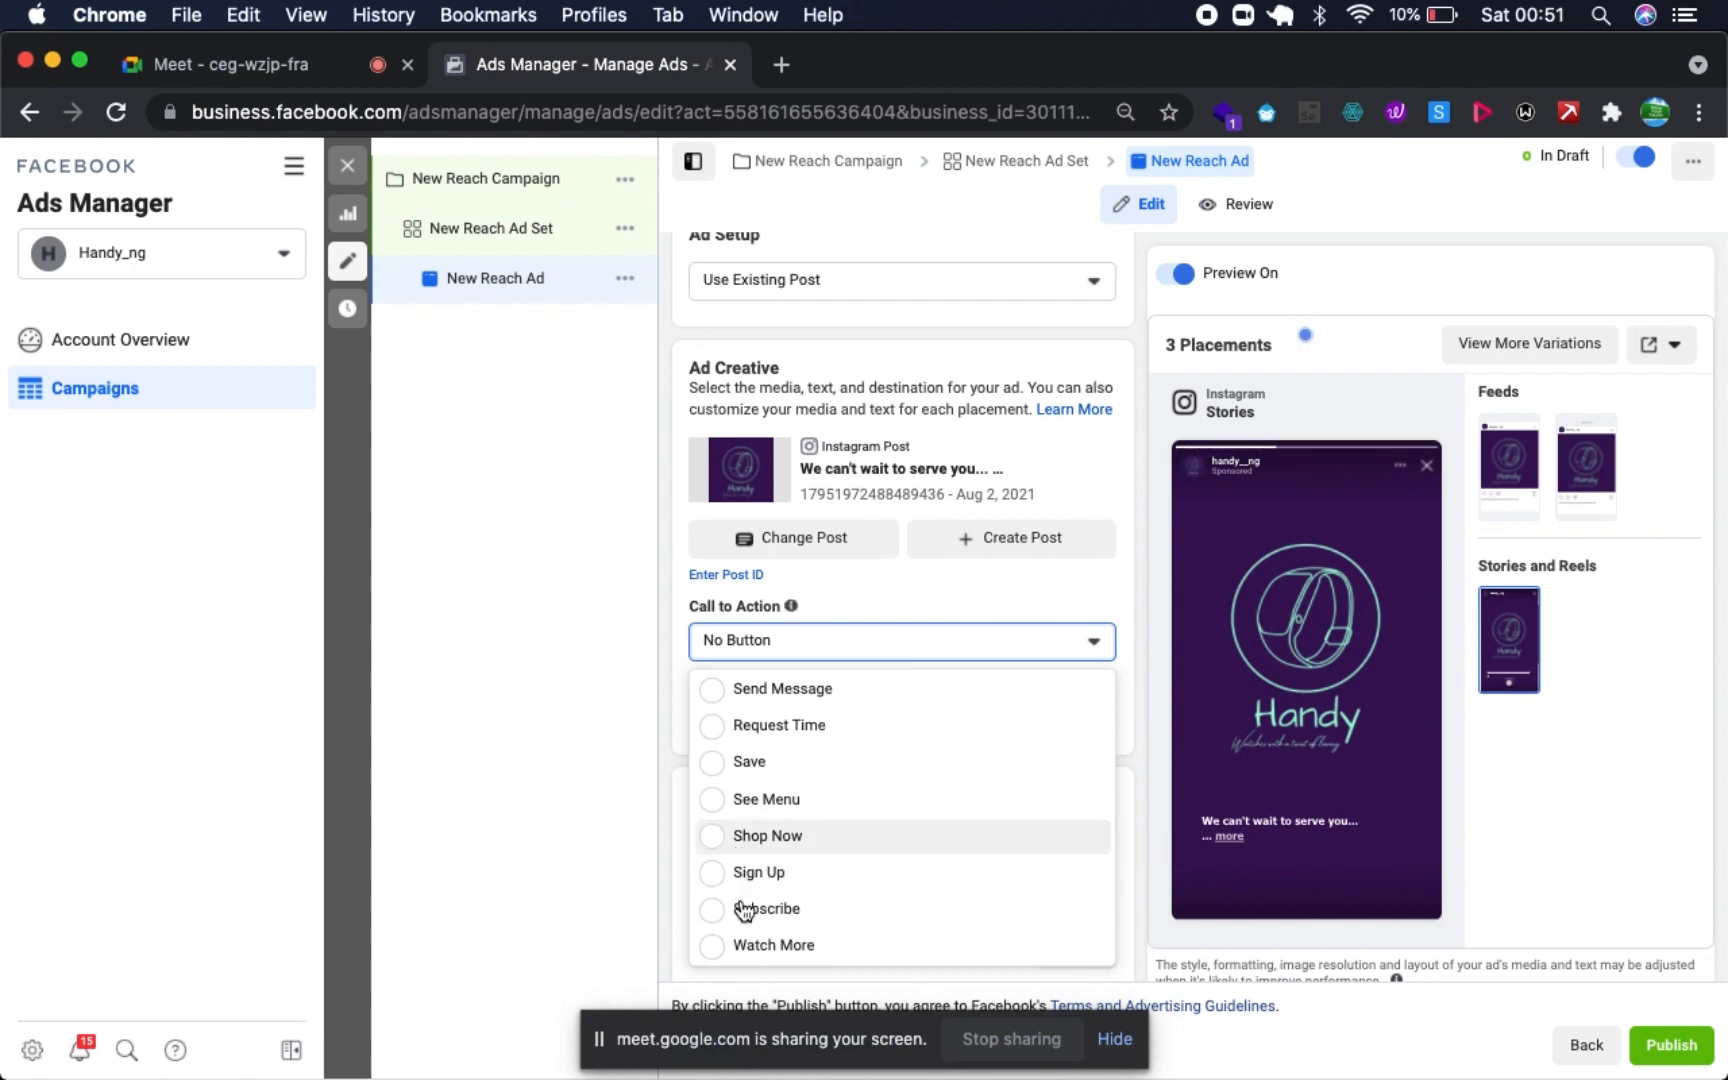
scroll(741, 940, up, 2)
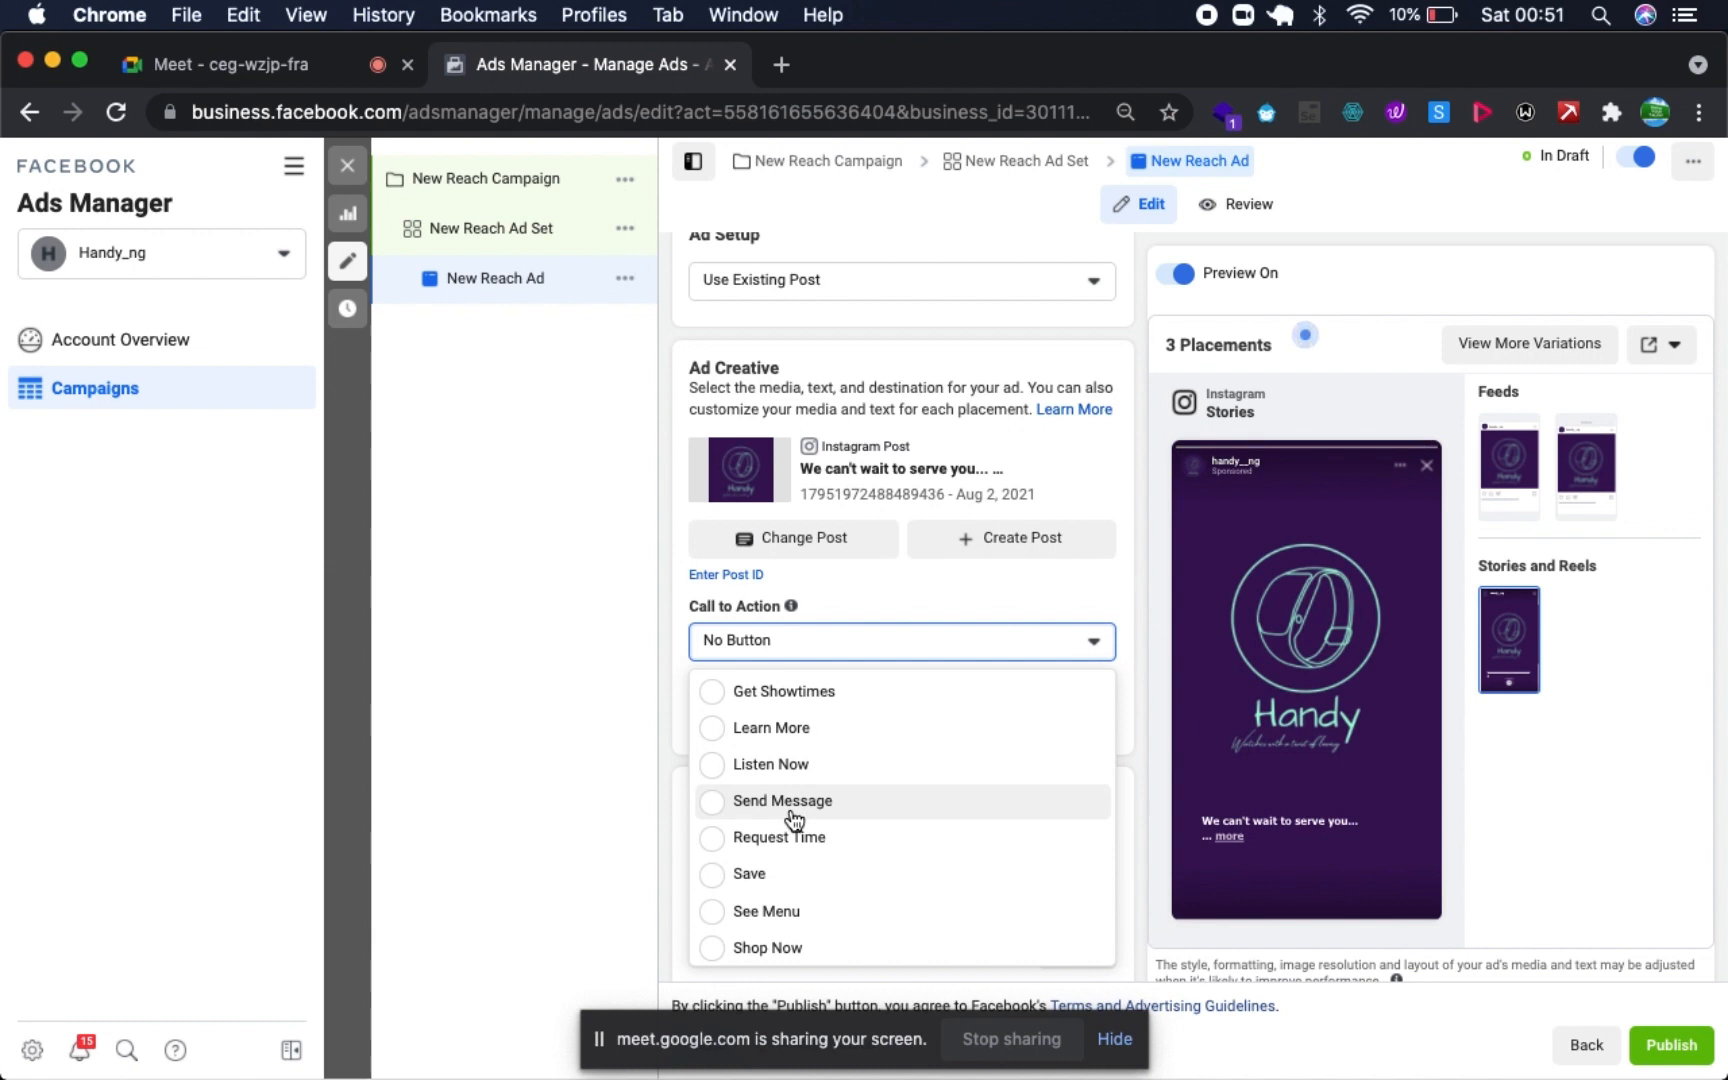
click(795, 820)
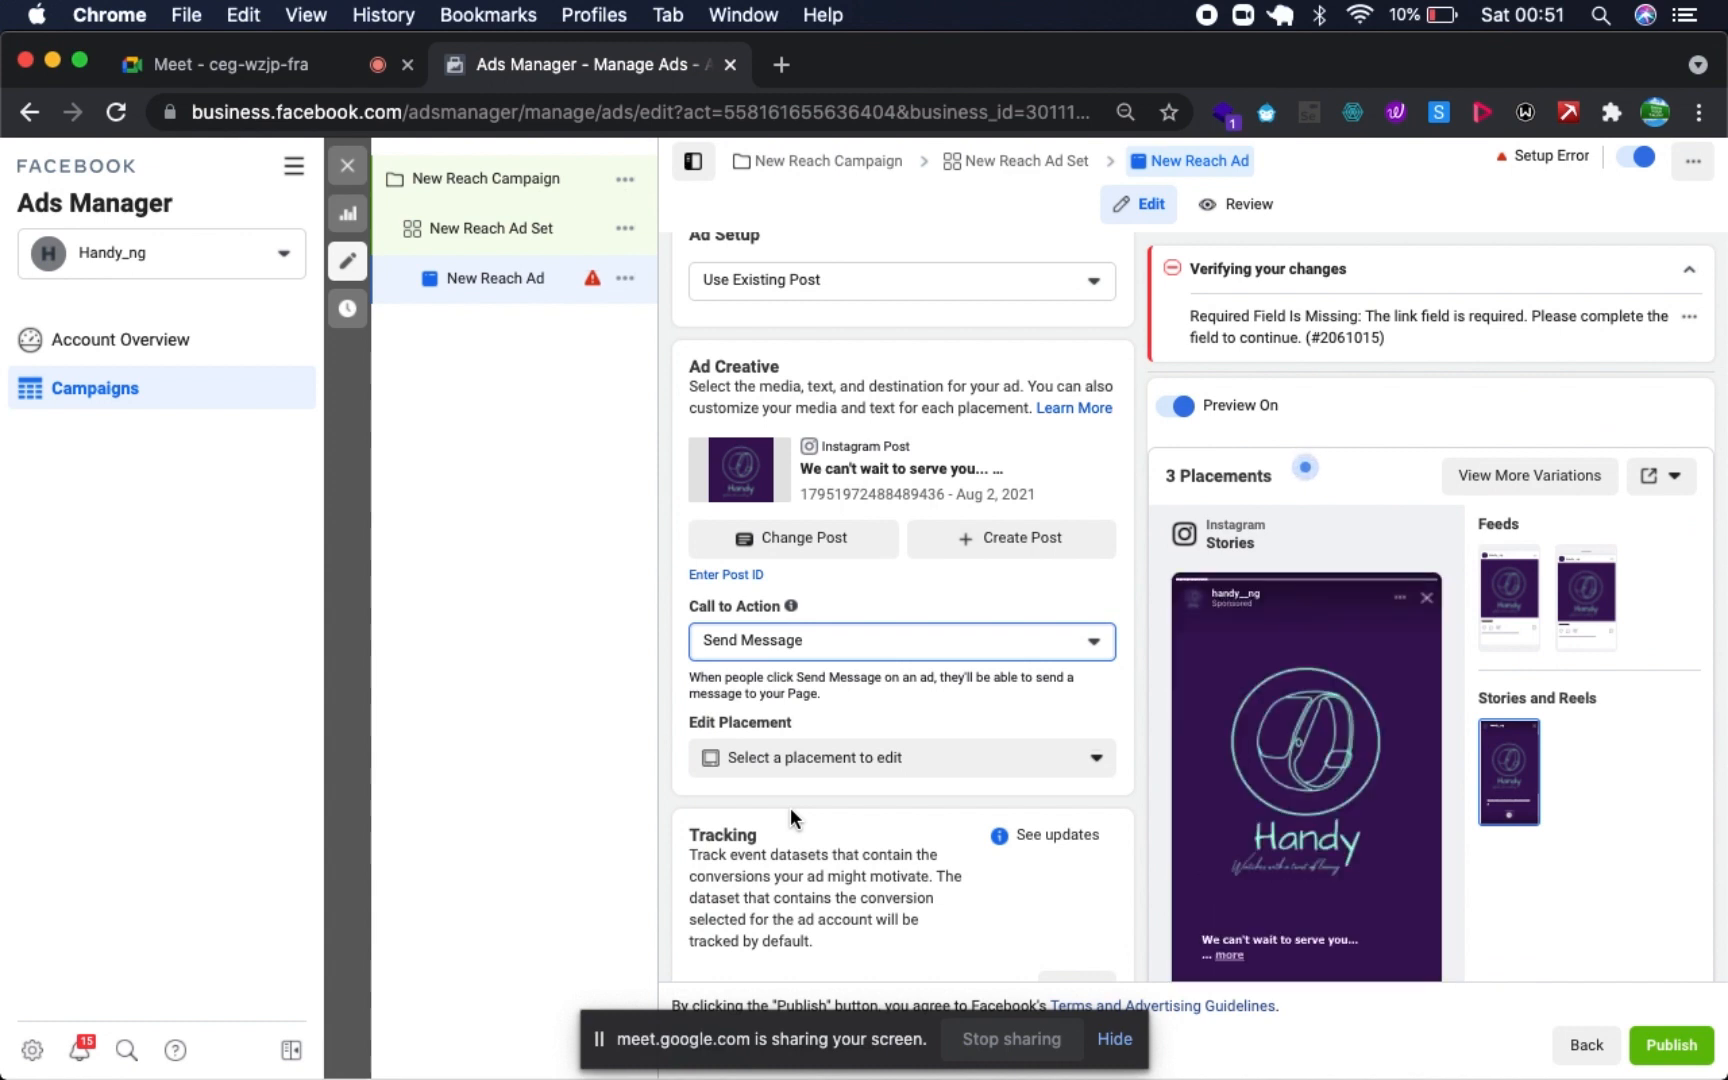
- Examine the missing link field error, the ad's identity, creative and tracking settings, and the options for editing placements
scroll(970, 770, down, 3)
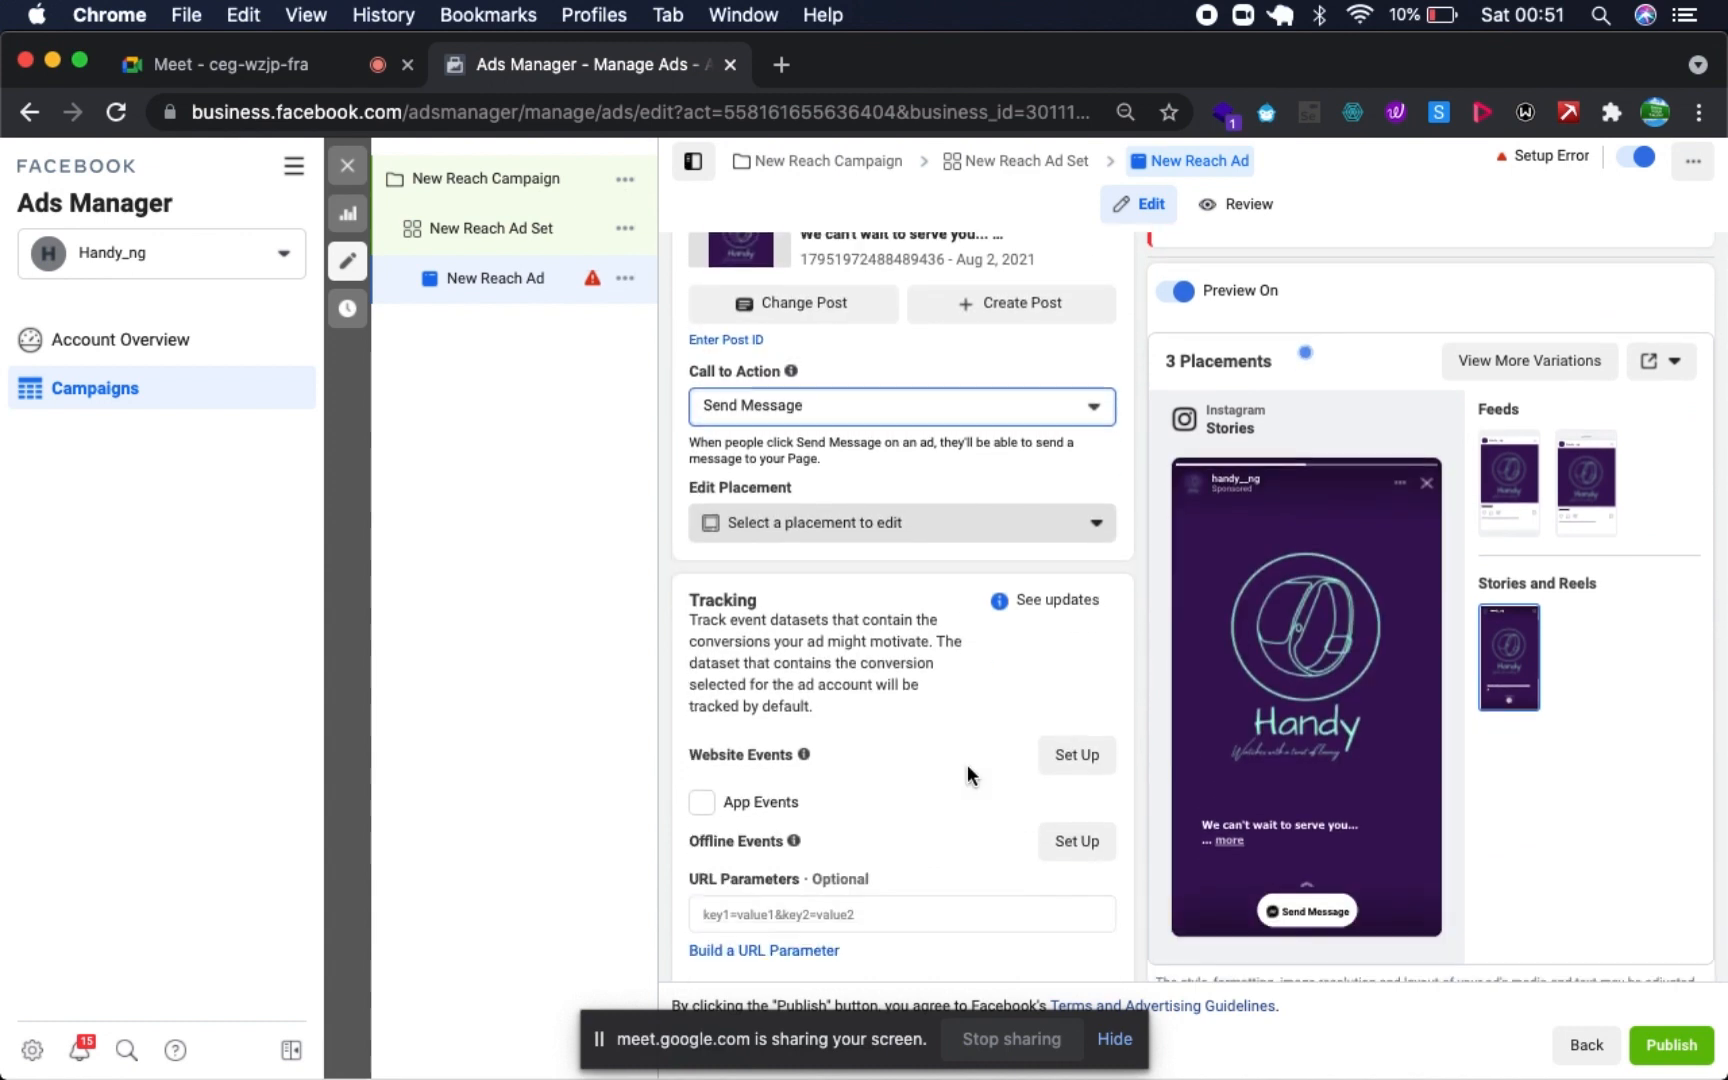
scroll(967, 761, up, 2)
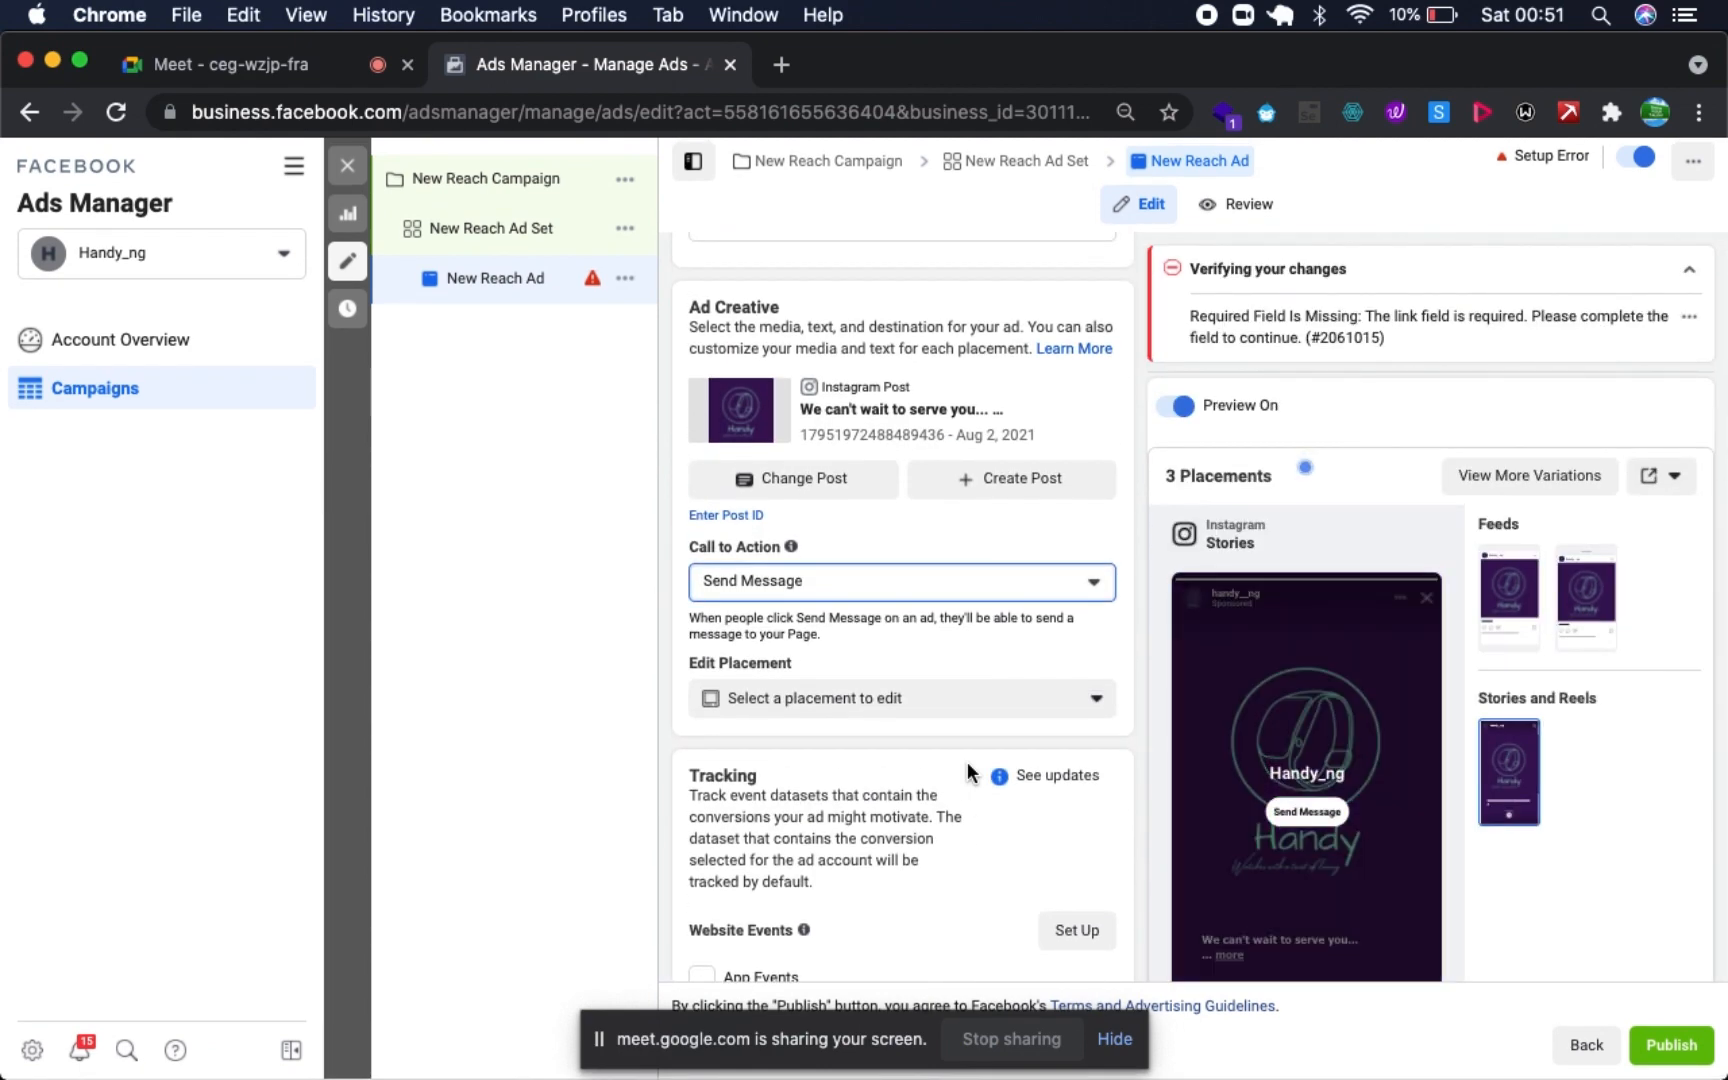
click(1687, 322)
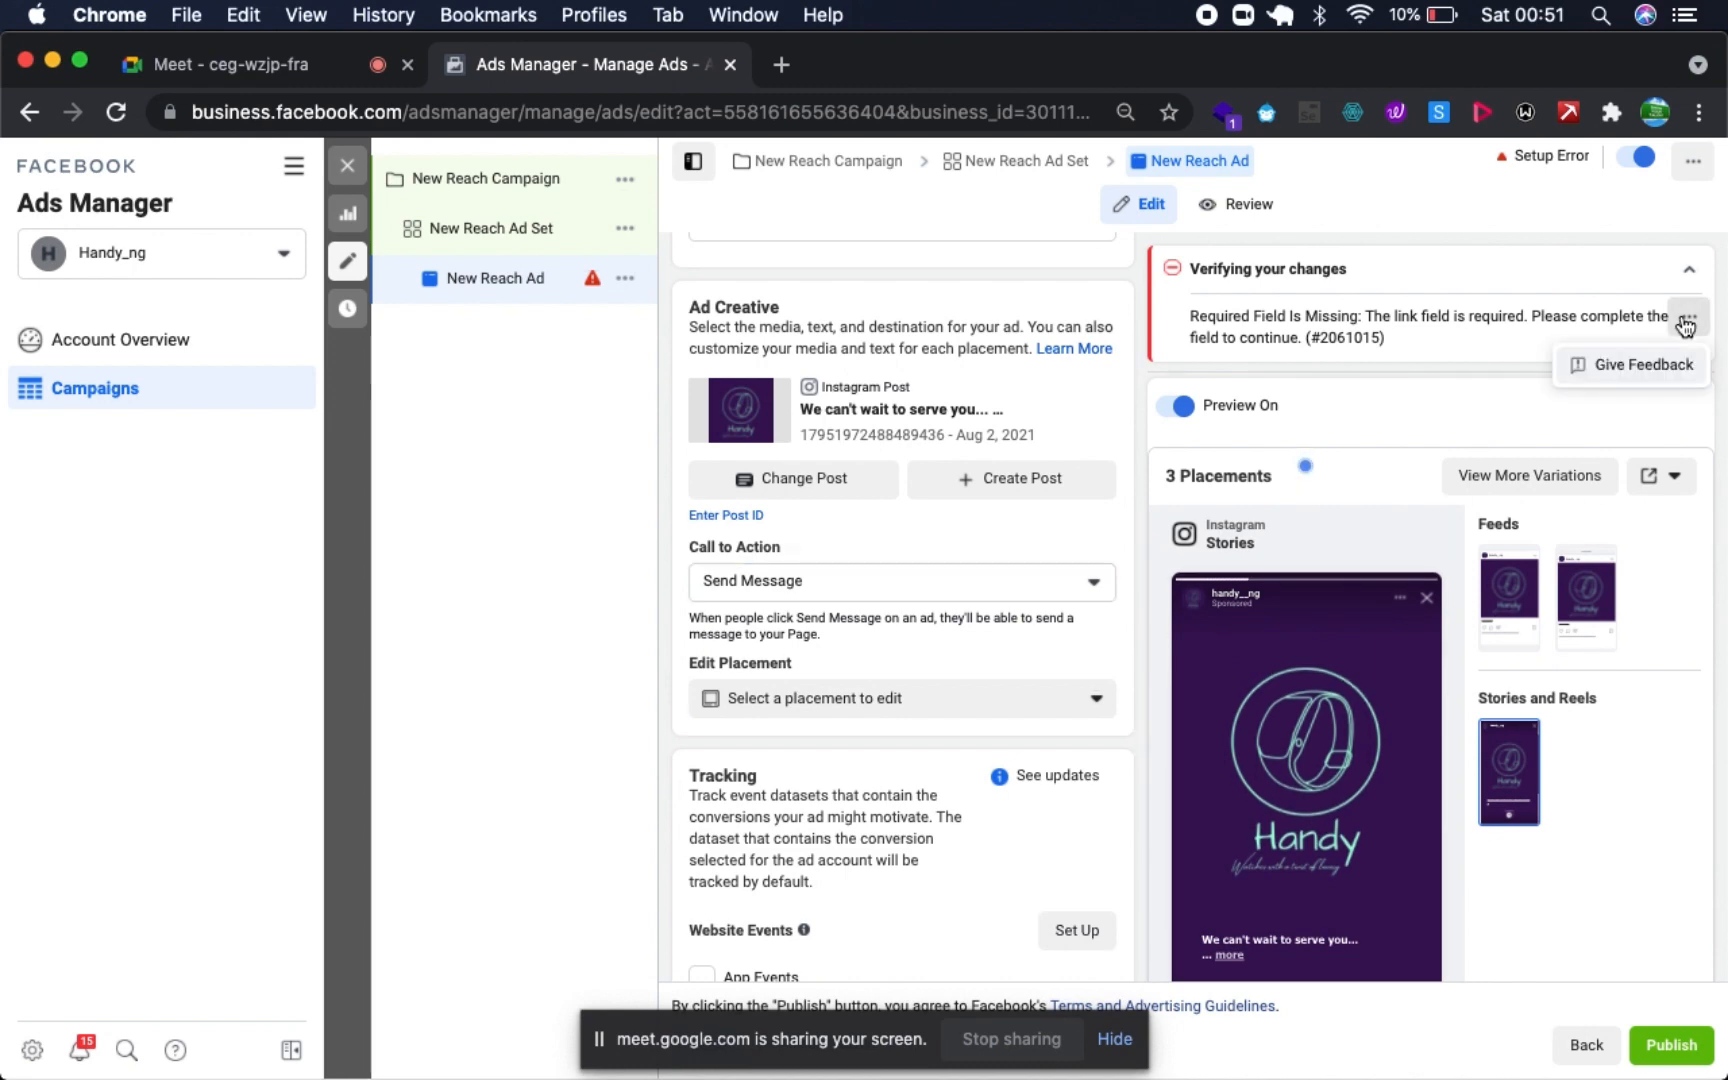
click(1536, 344)
scroll(1019, 634, up, 4)
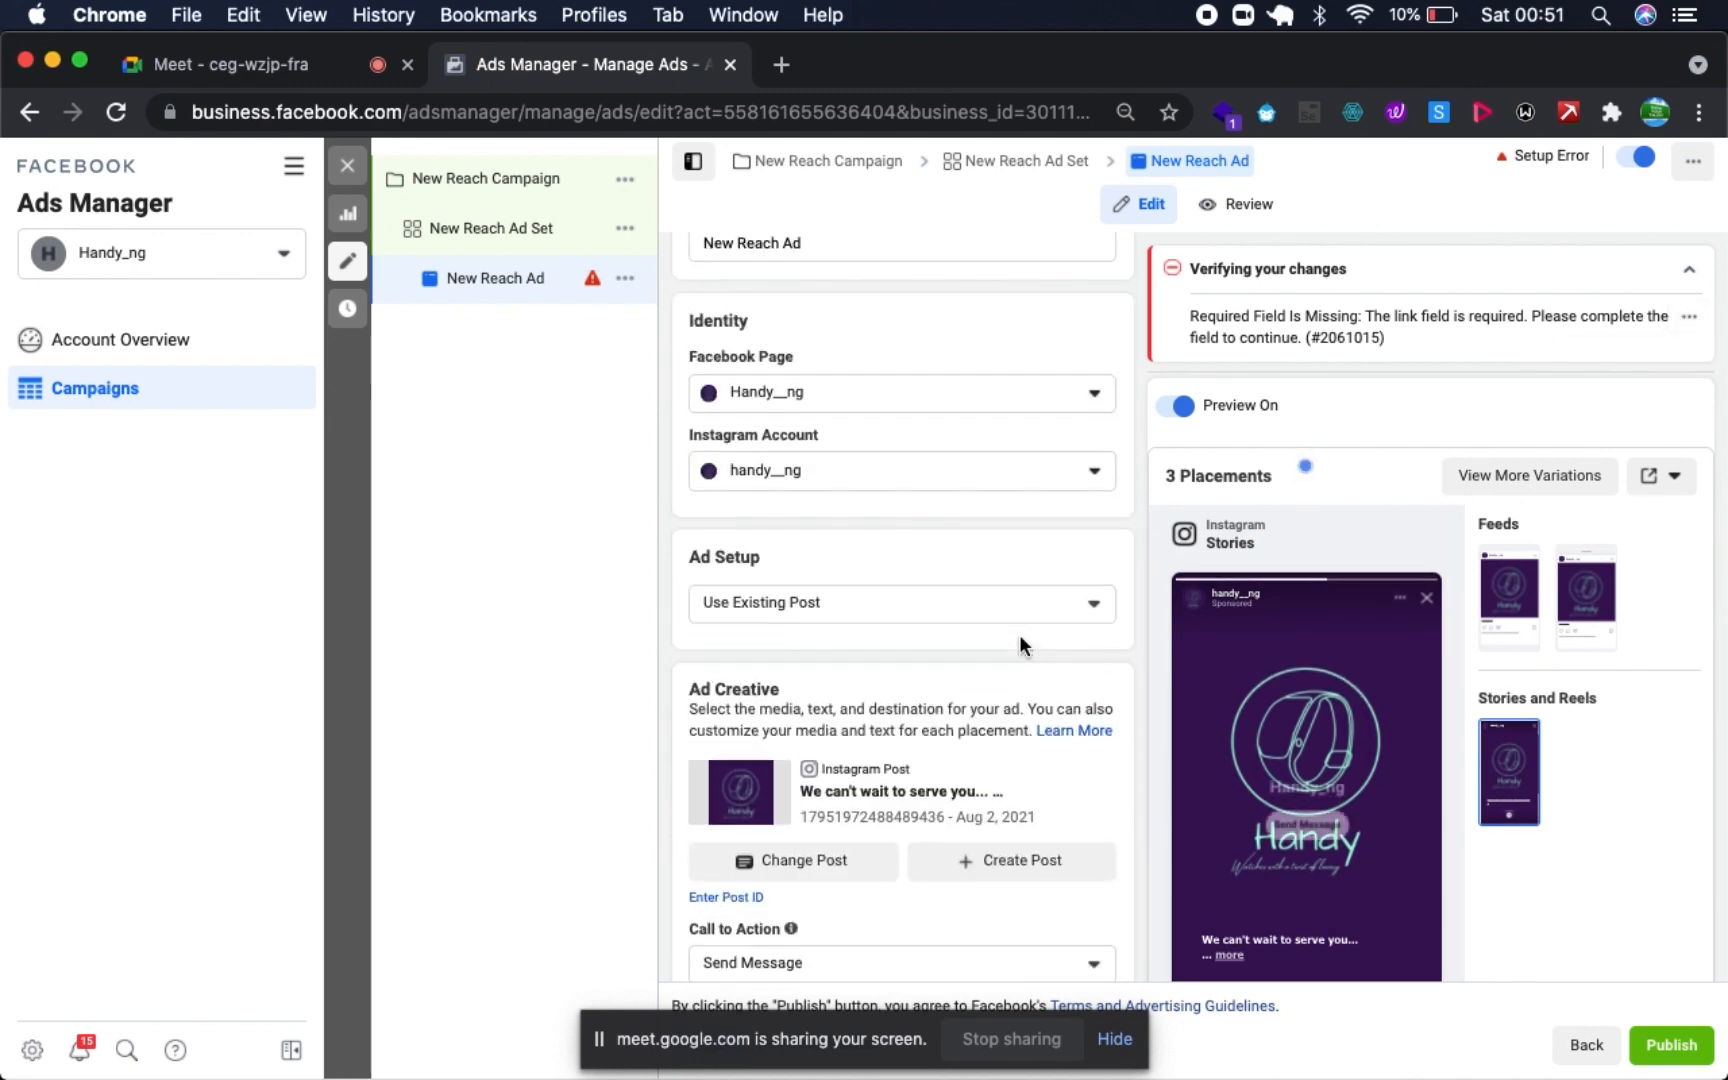
scroll(1019, 634, down, 8)
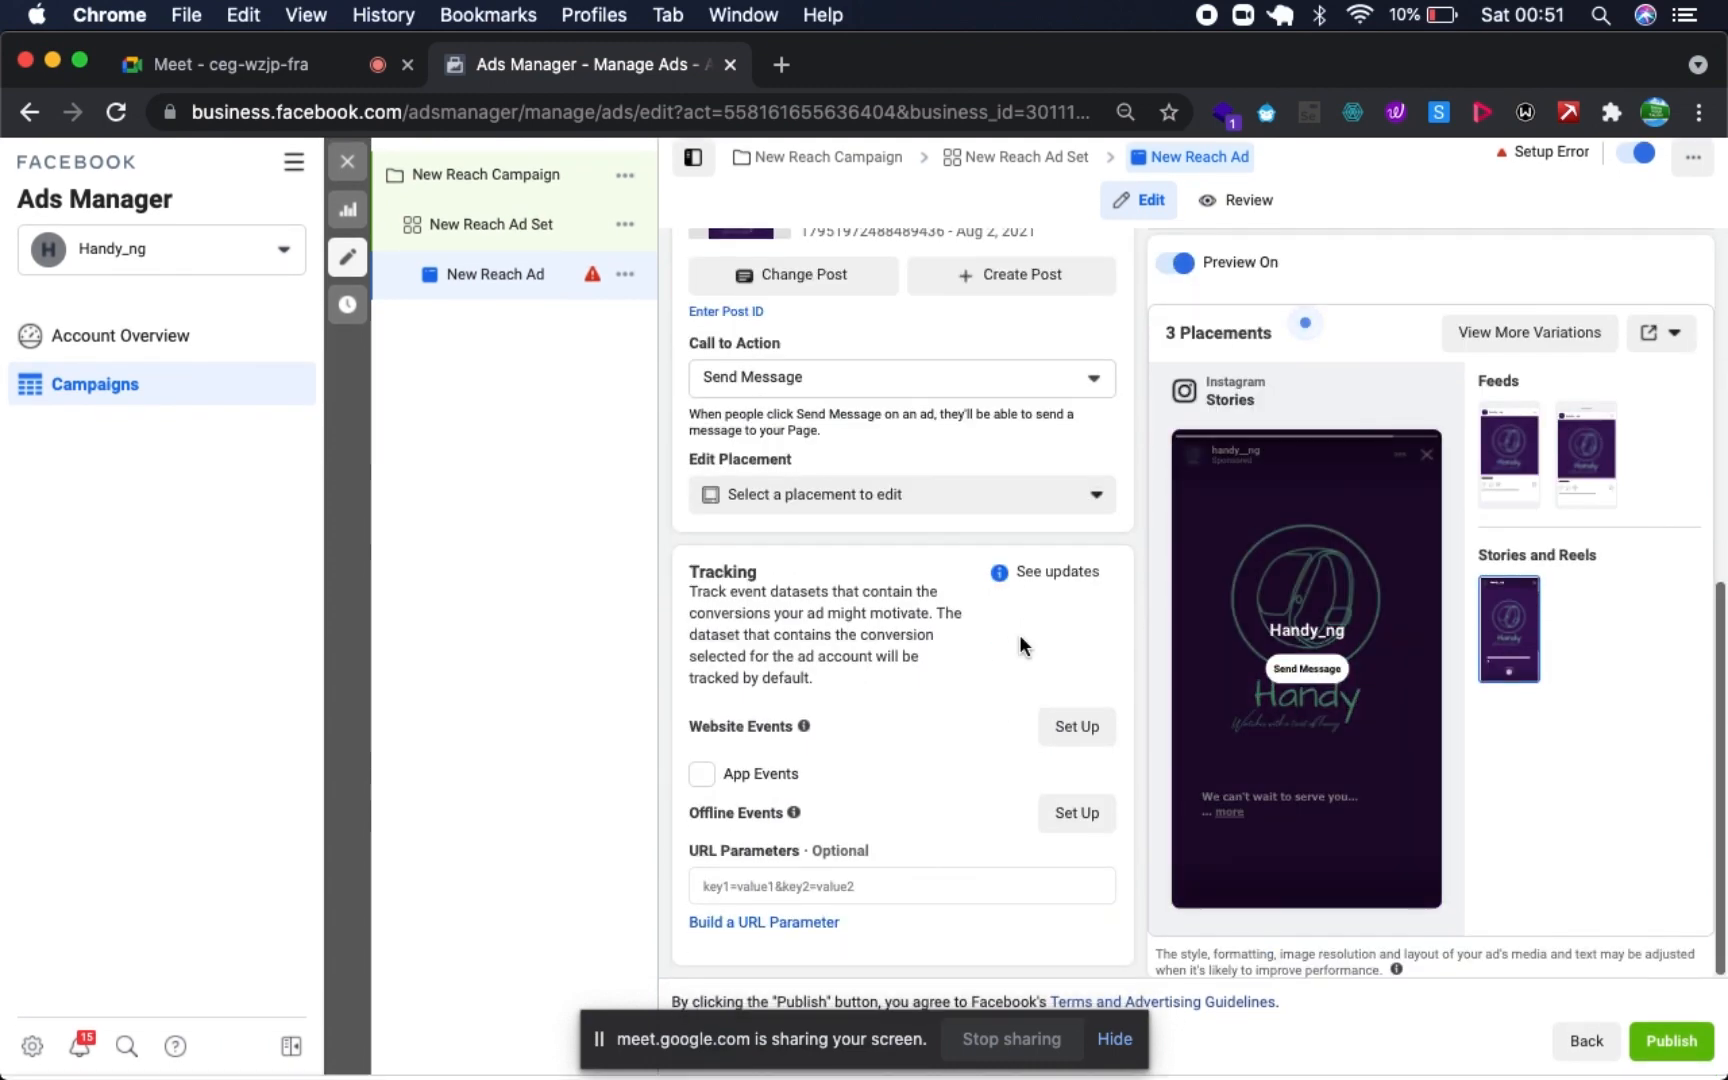
scroll(1019, 634, up, 3)
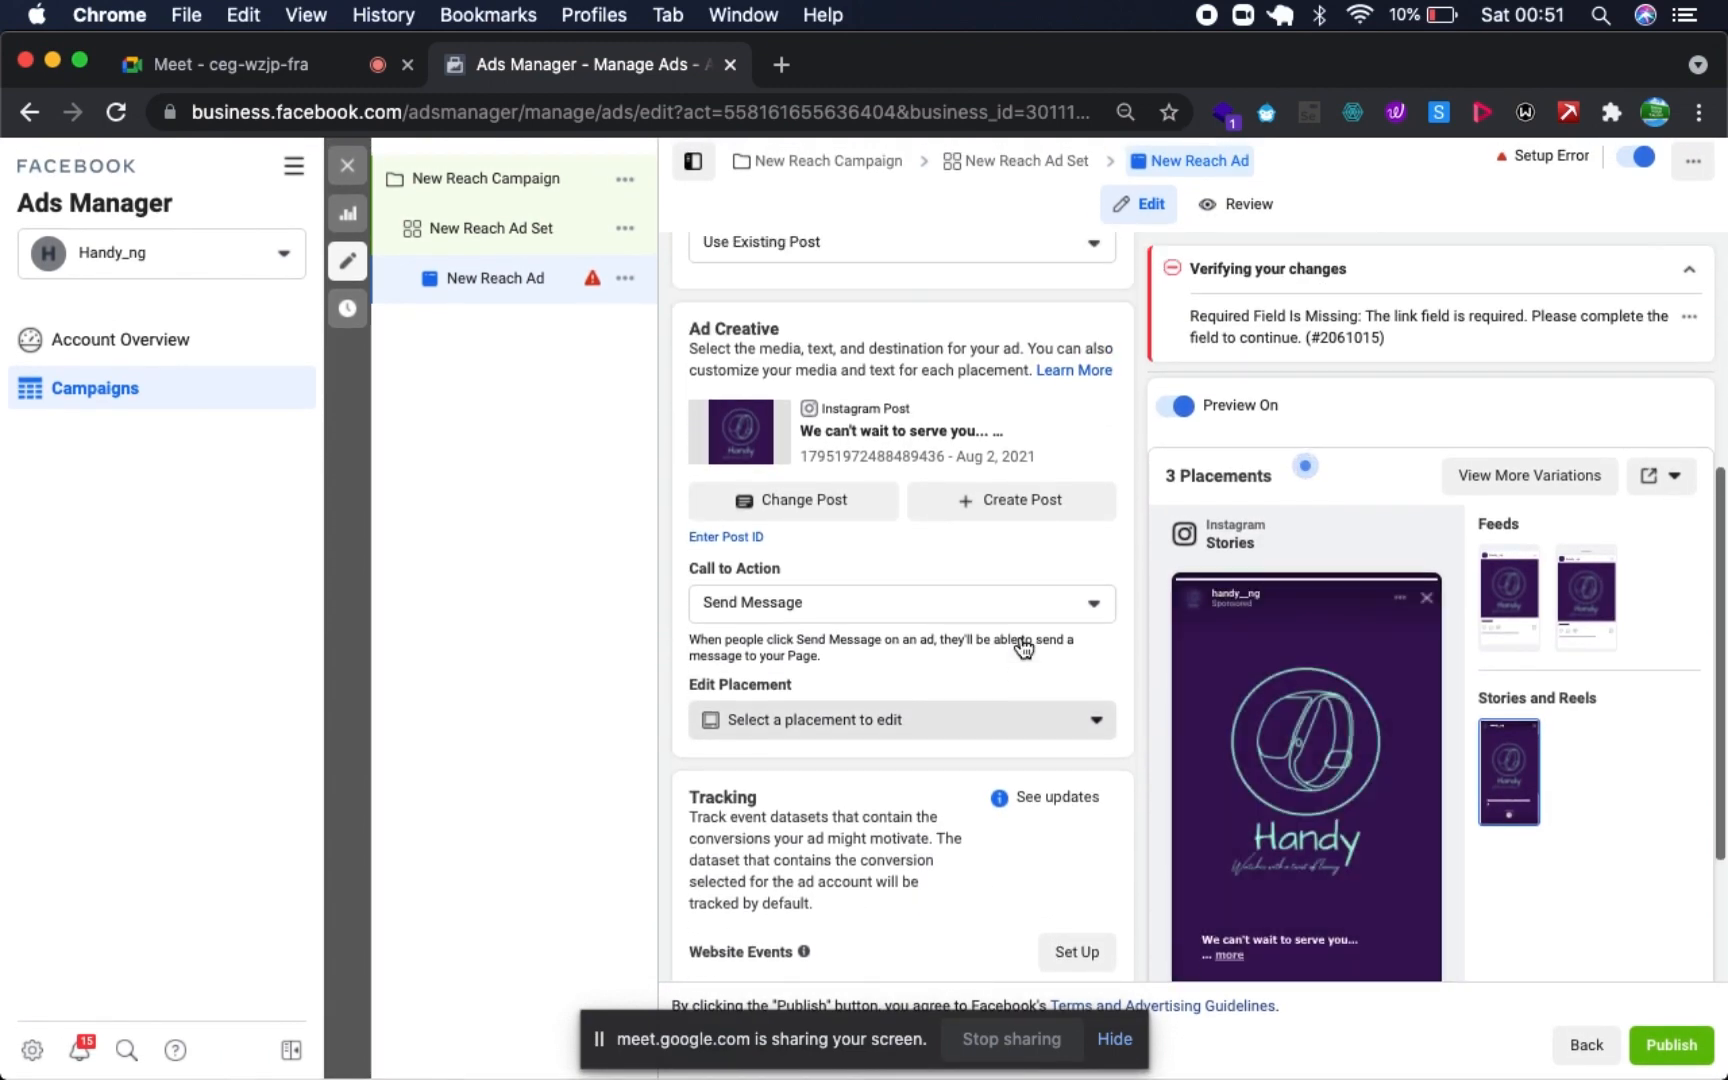
scroll(1022, 647, up, 5)
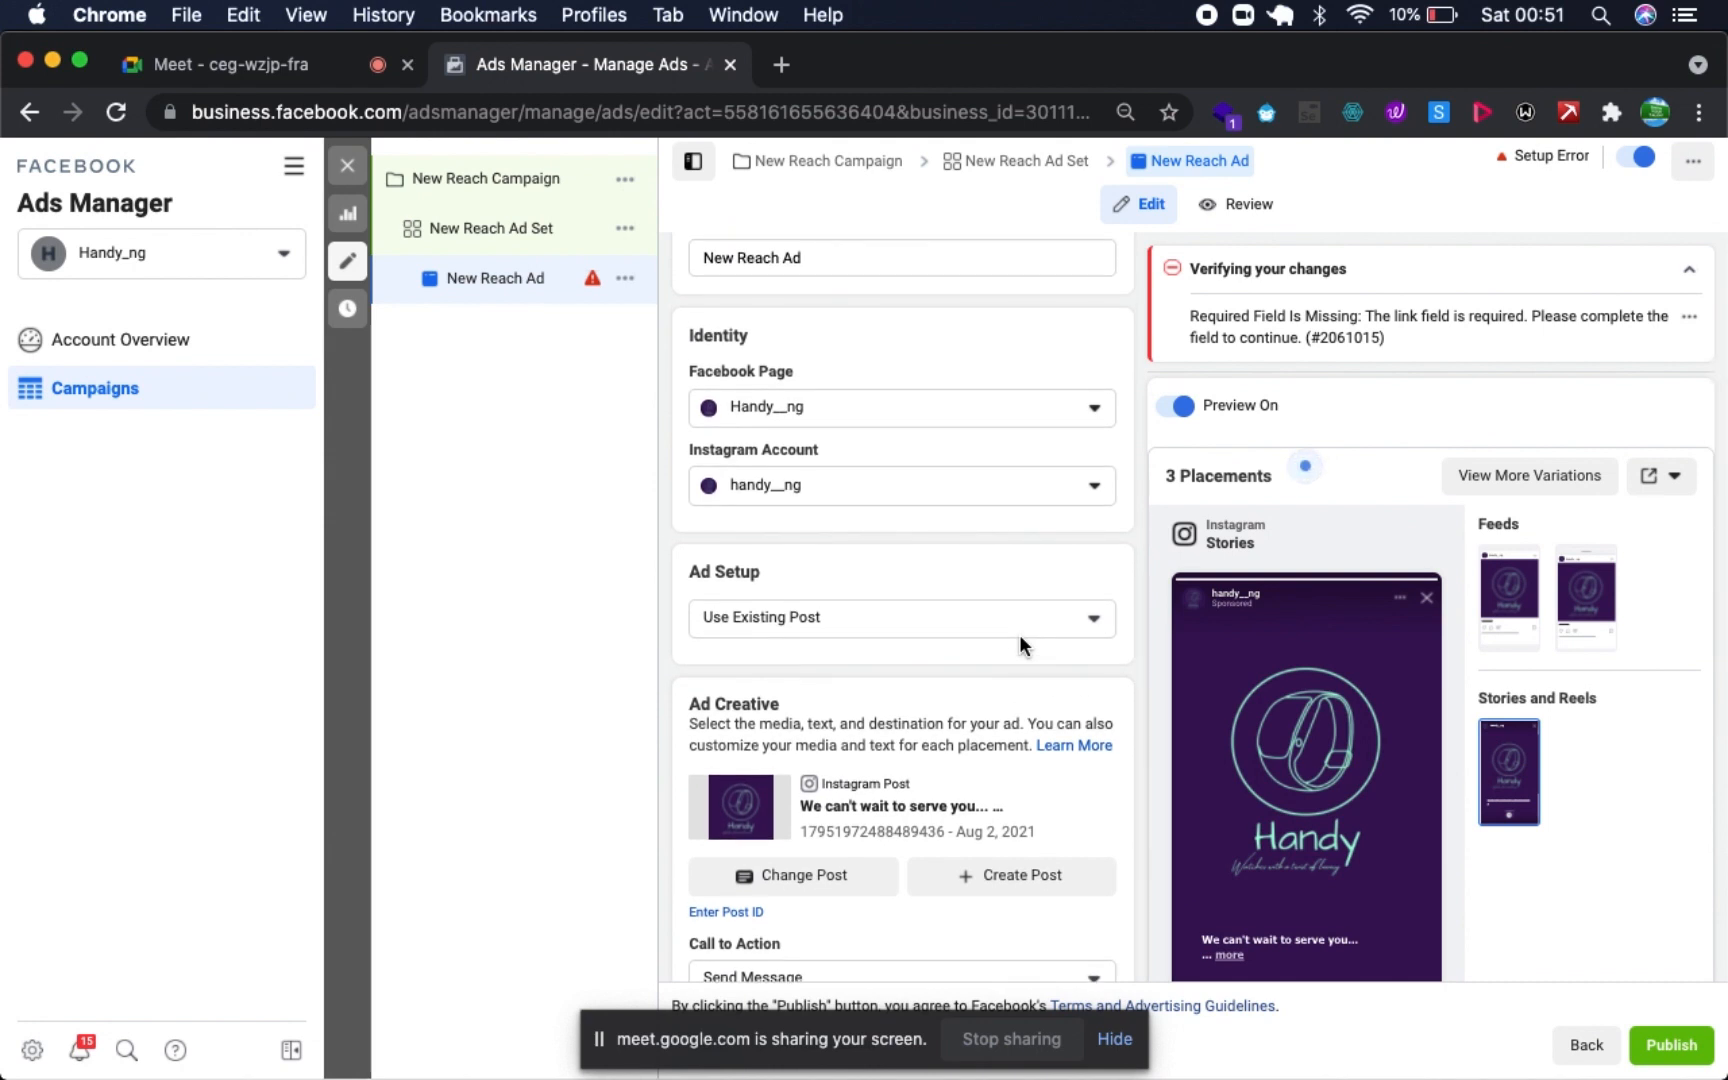
scroll(1019, 634, down, 4)
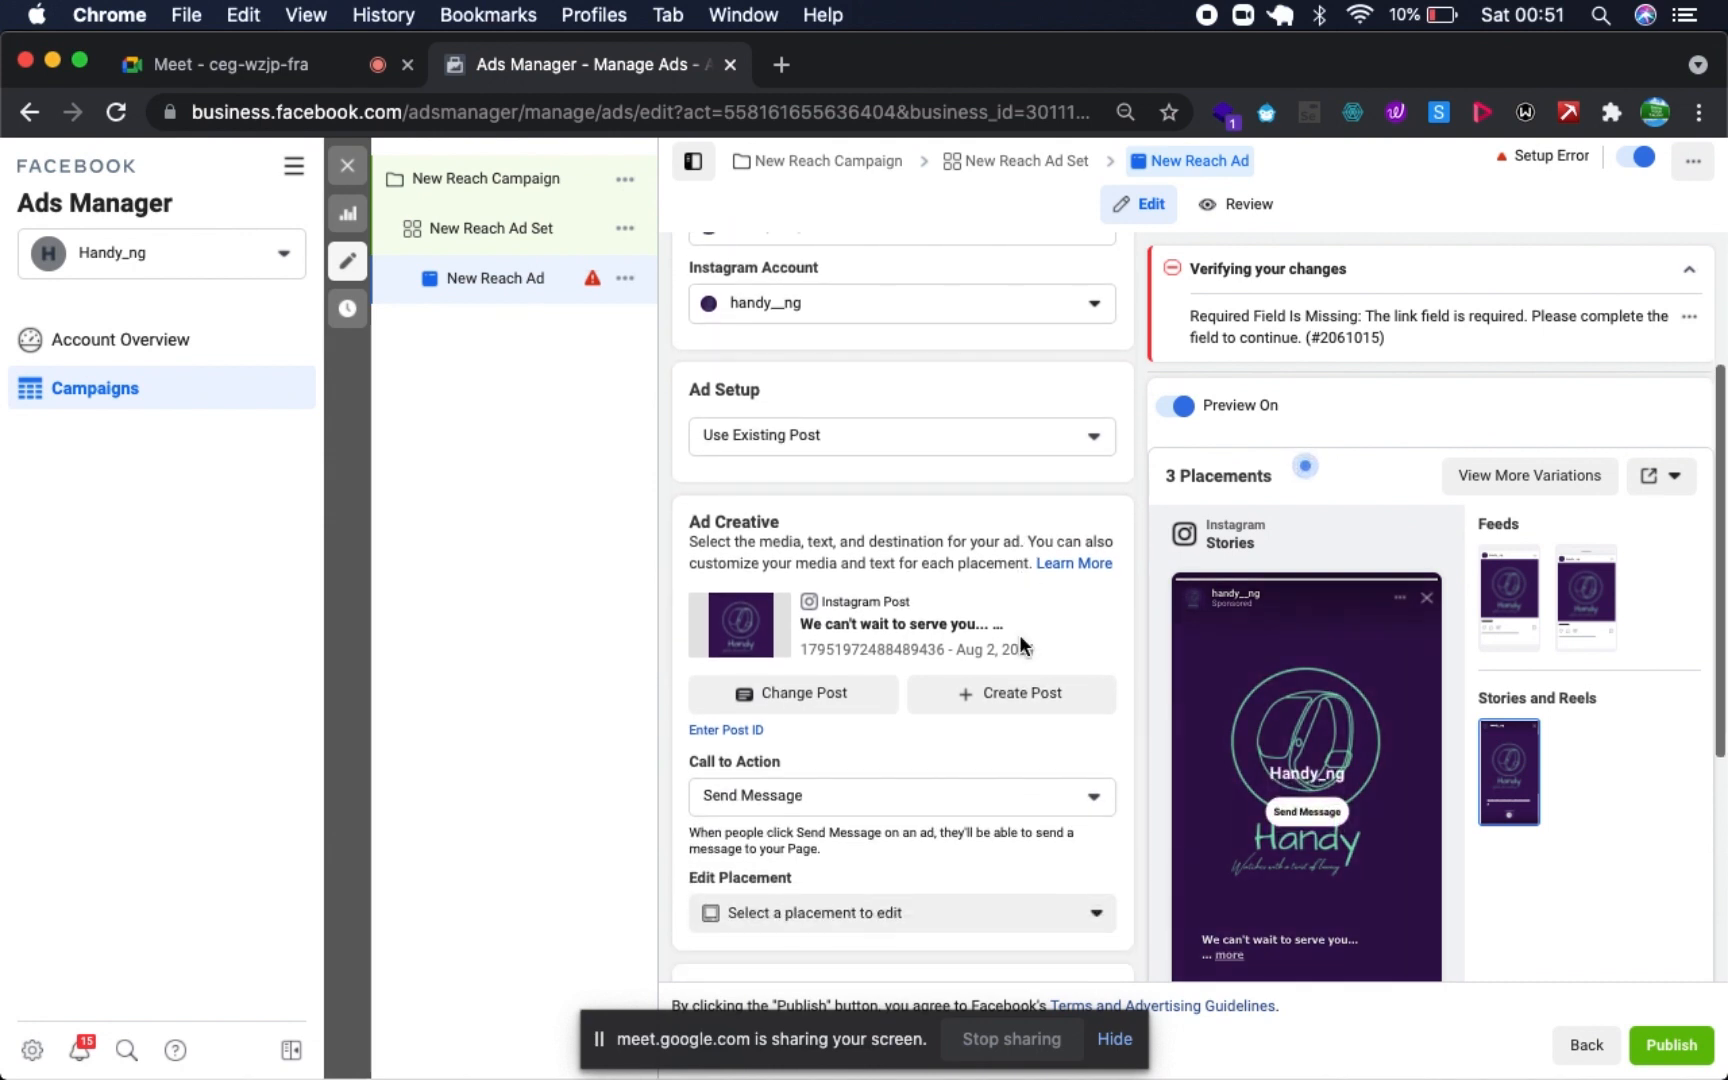
scroll(1021, 595, down, 4)
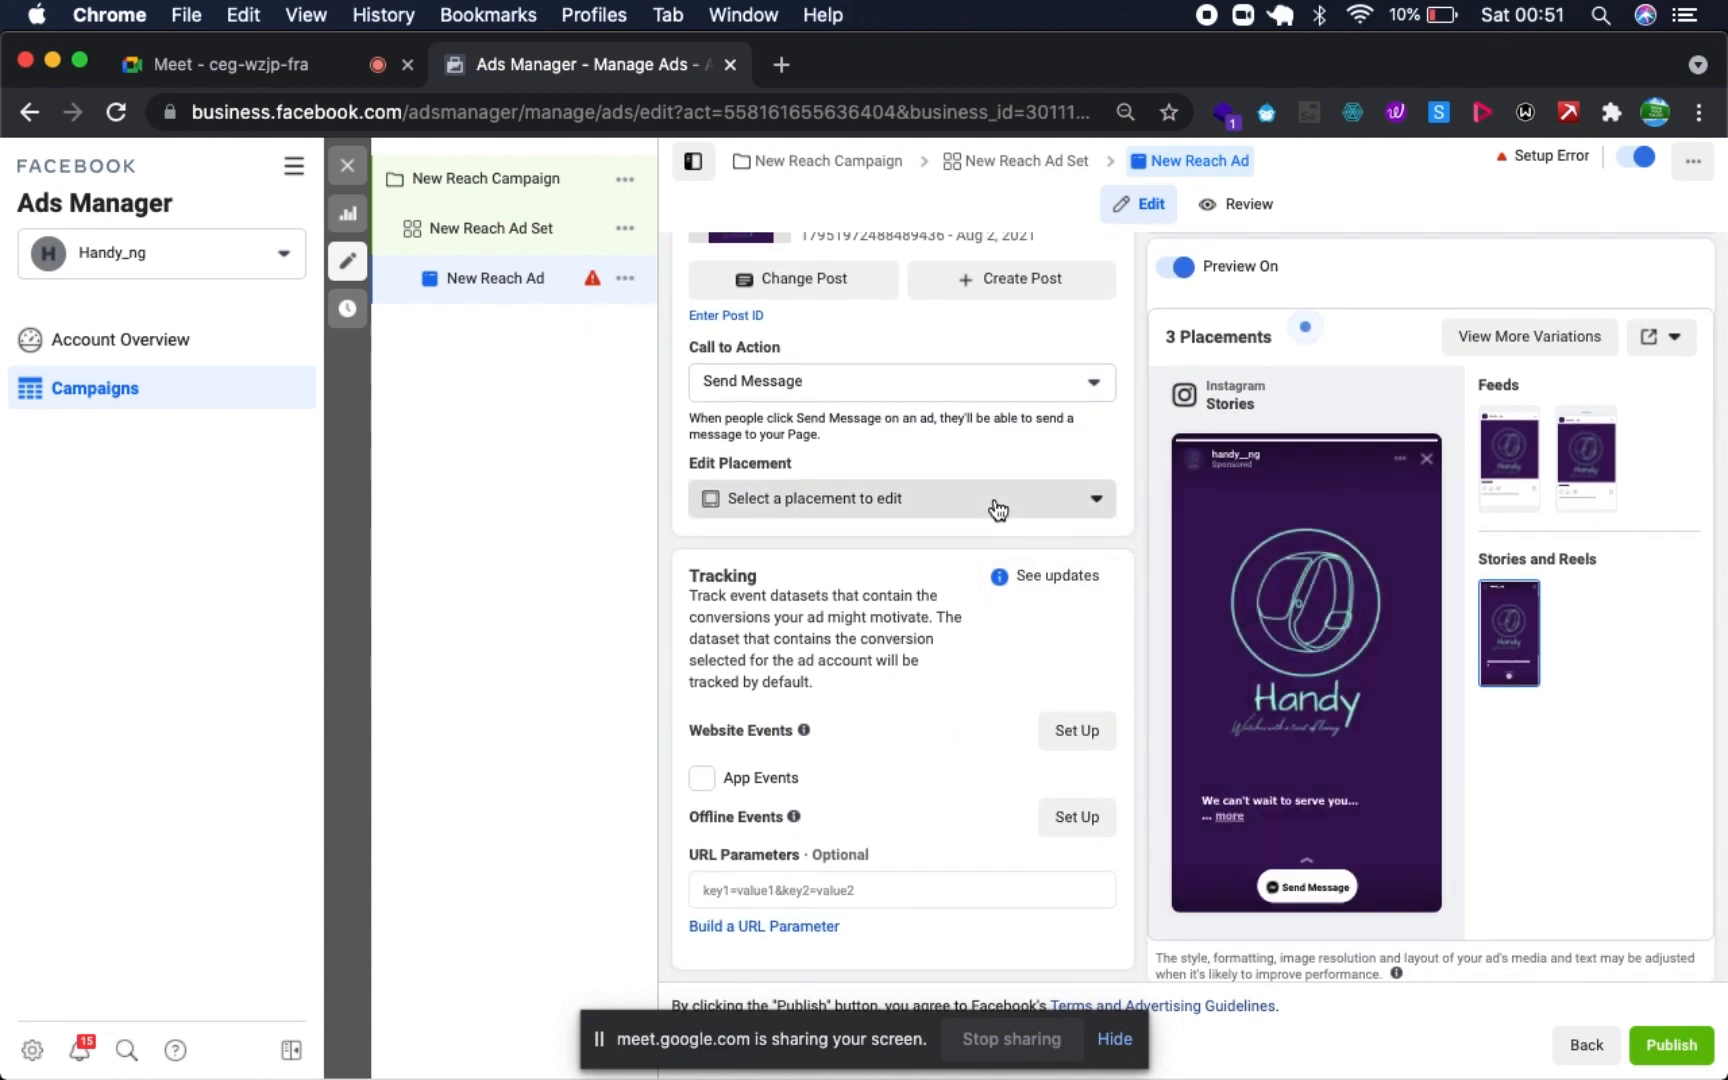
click(997, 510)
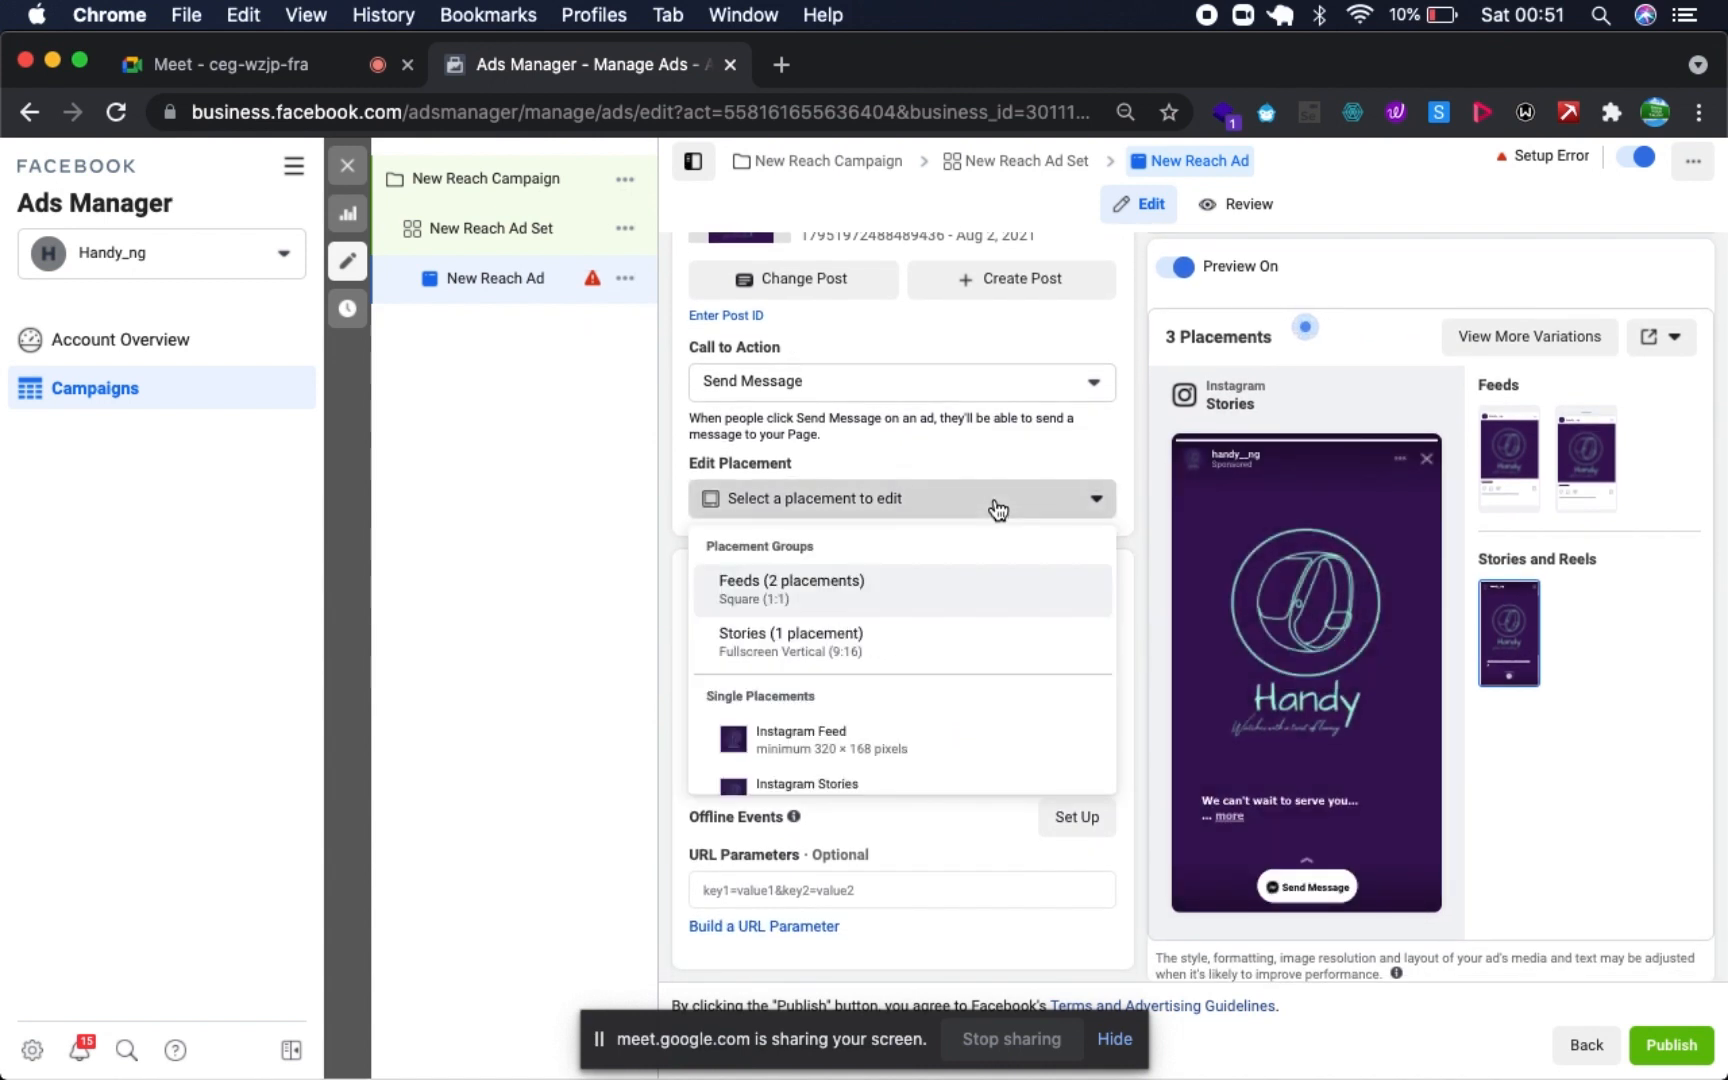
click(1007, 405)
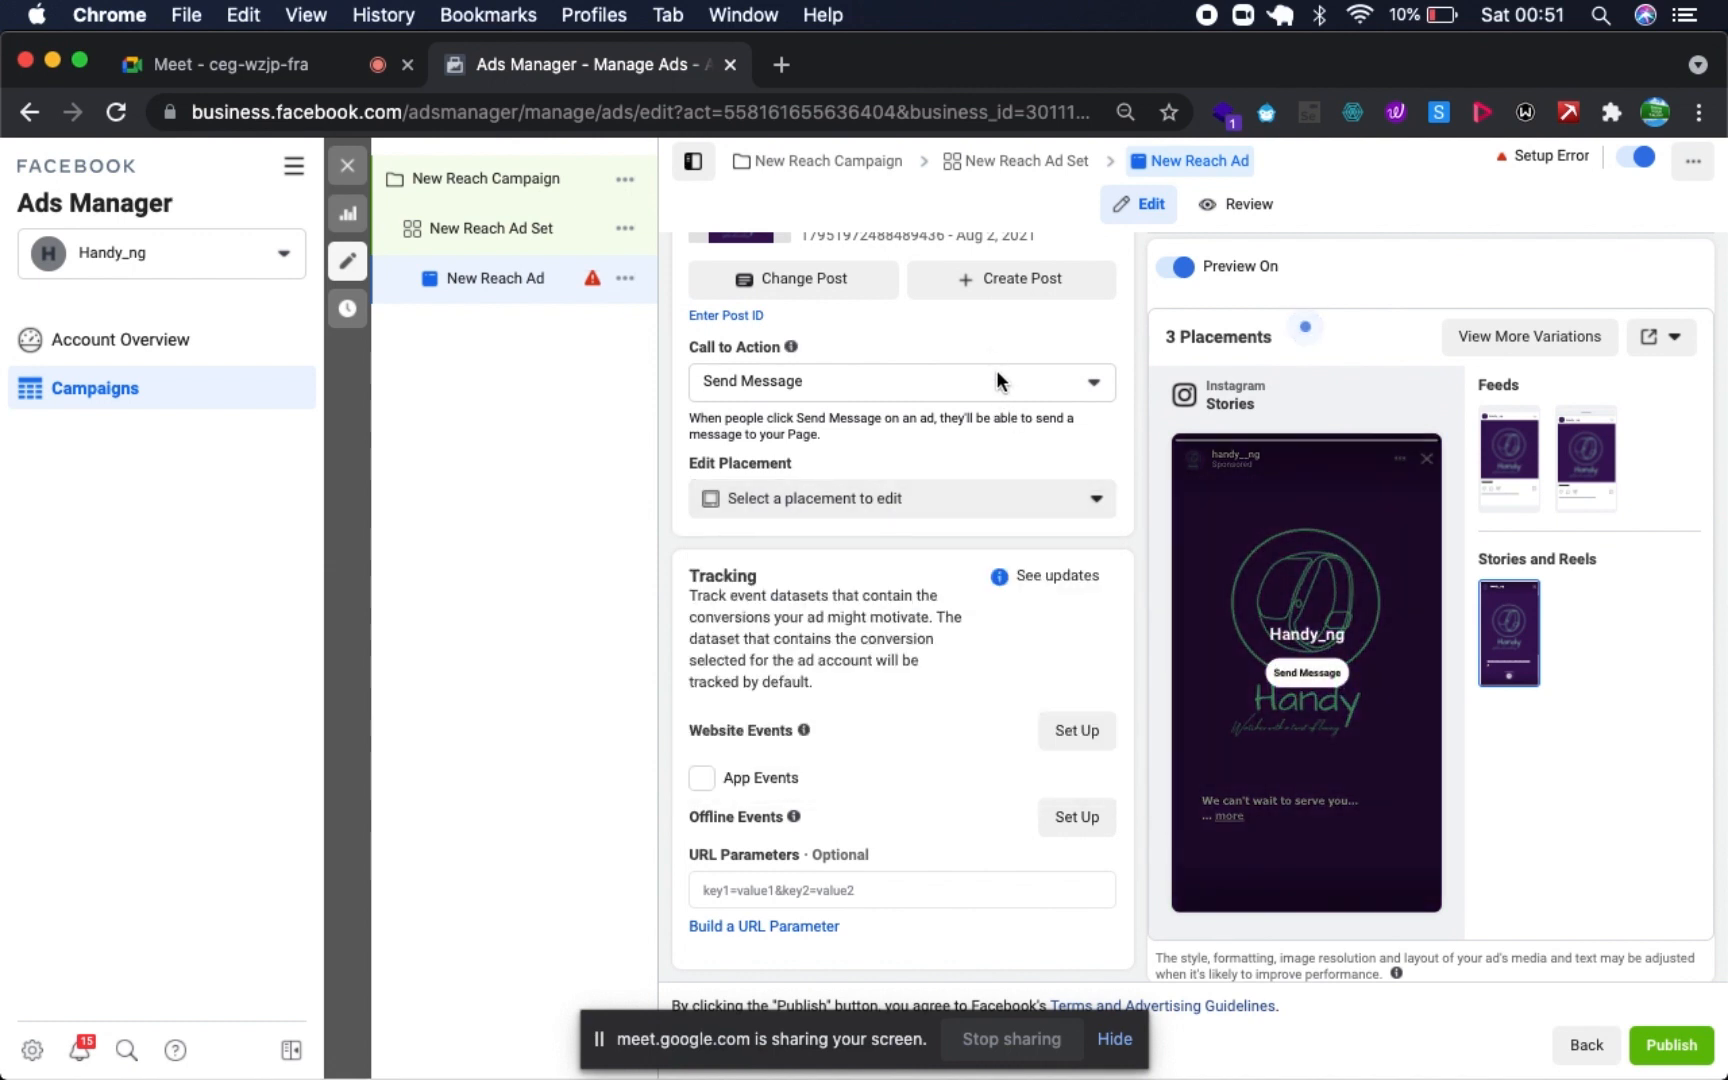
- Switch the ad's call to action to Learn More
click(996, 380)
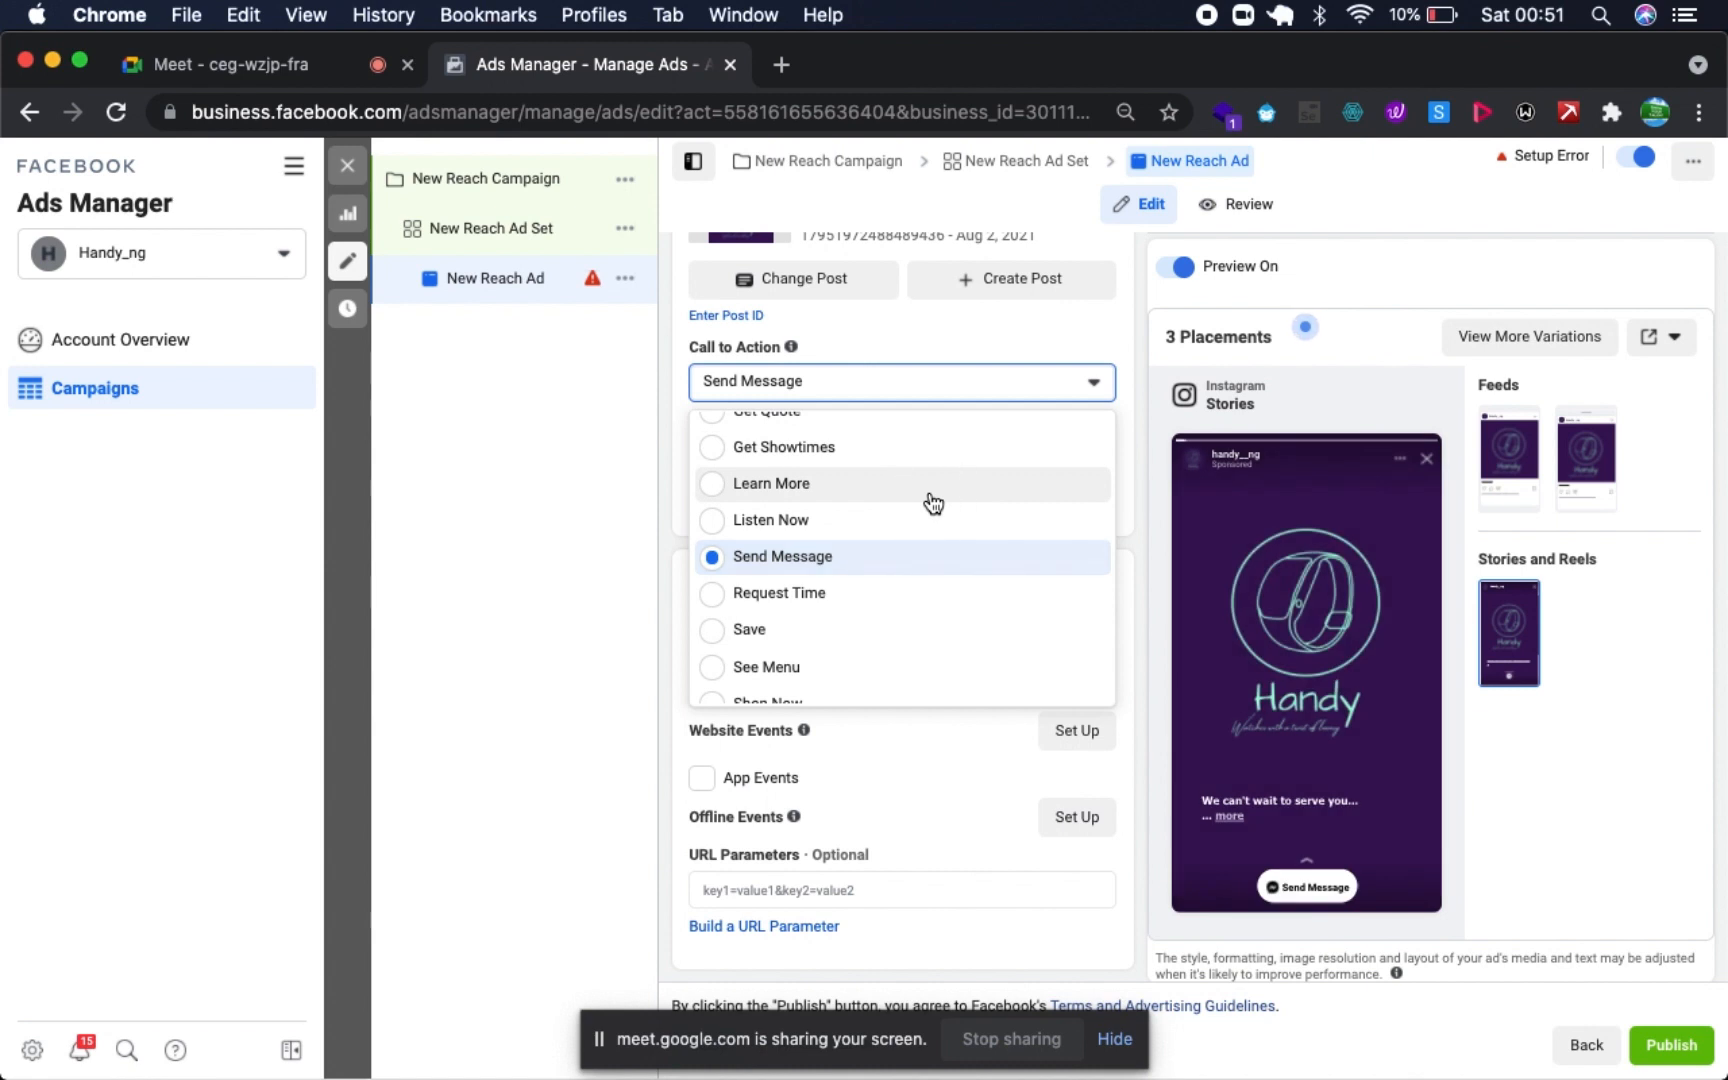
click(930, 503)
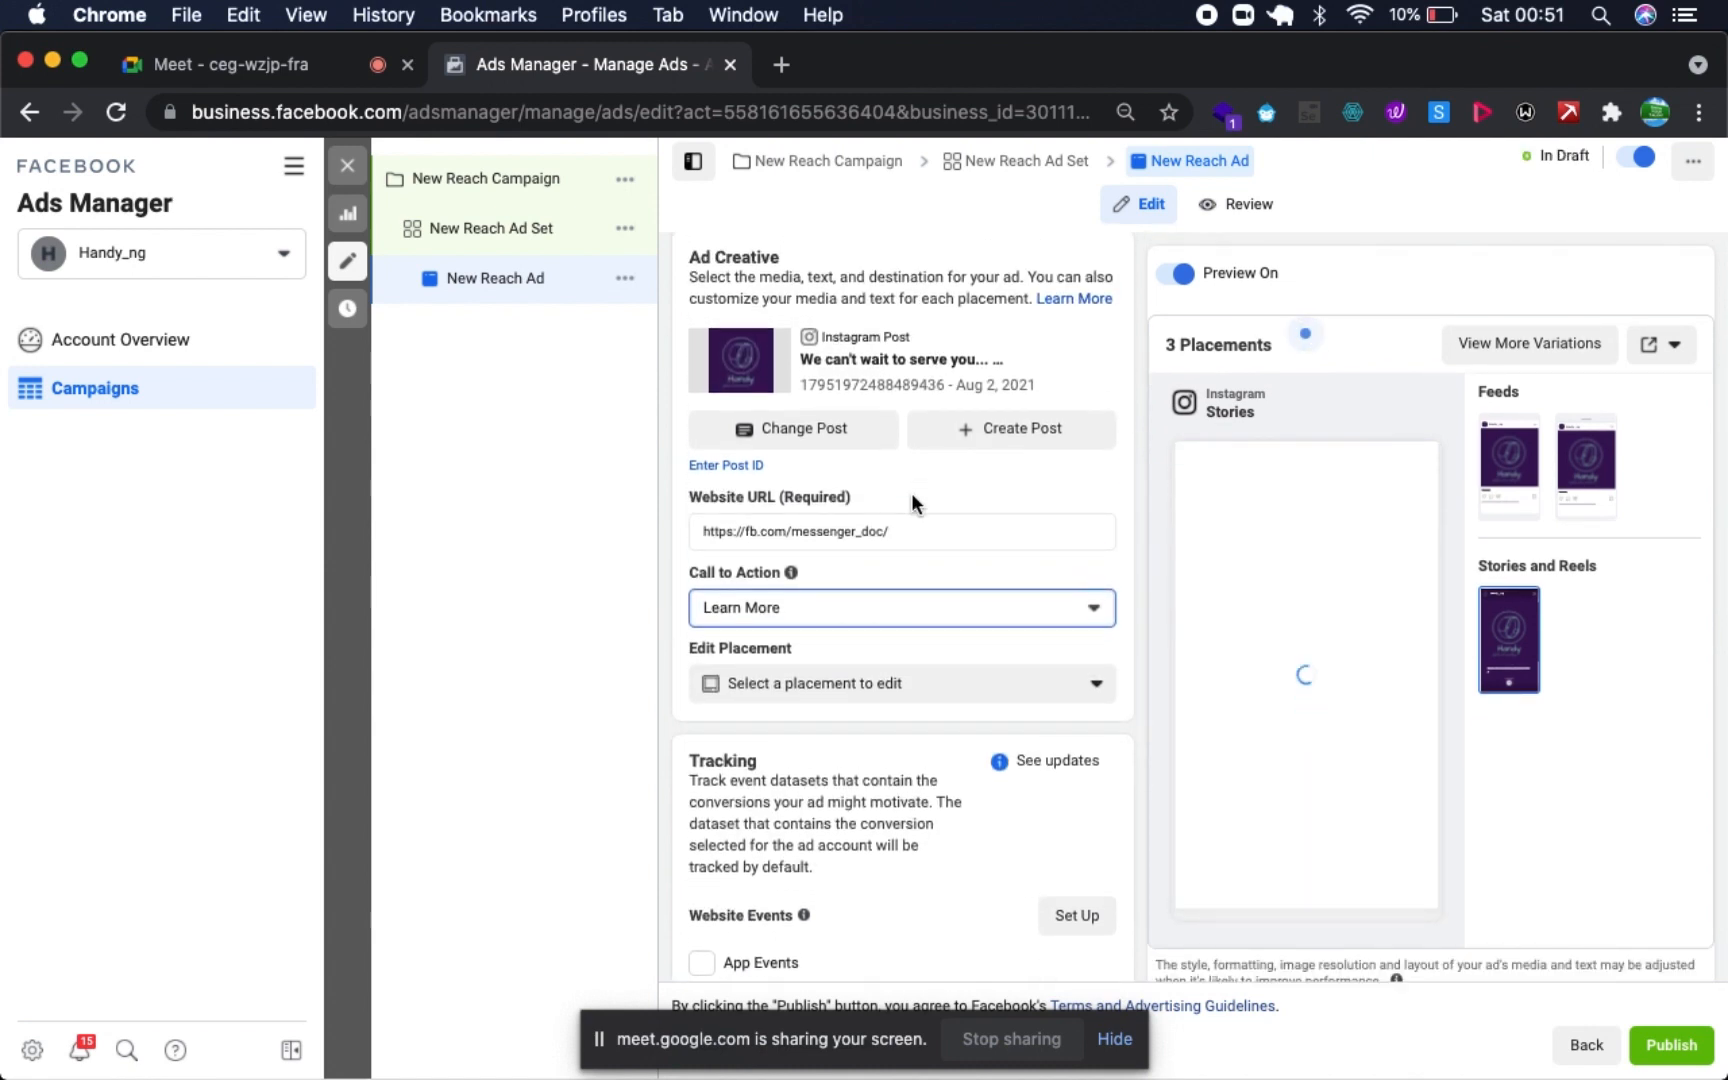
click(1005, 551)
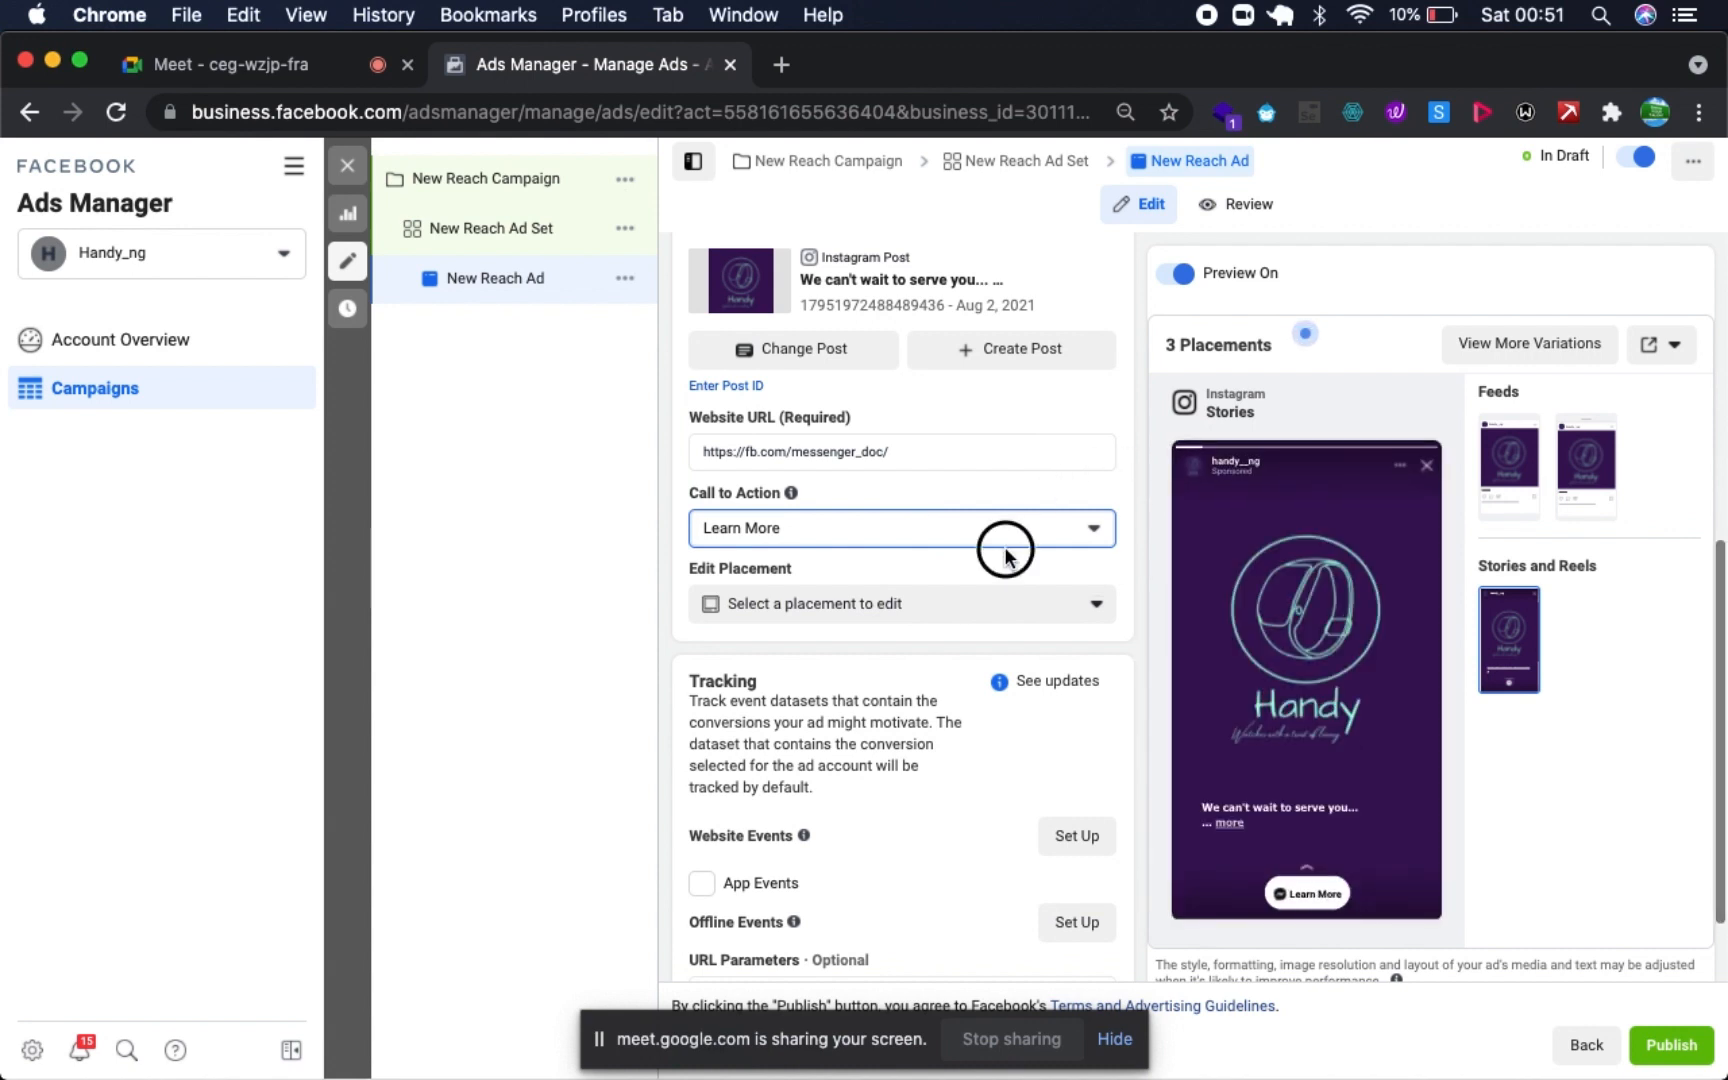
- Change the call to action from Learn More back to Send Message
click(1010, 529)
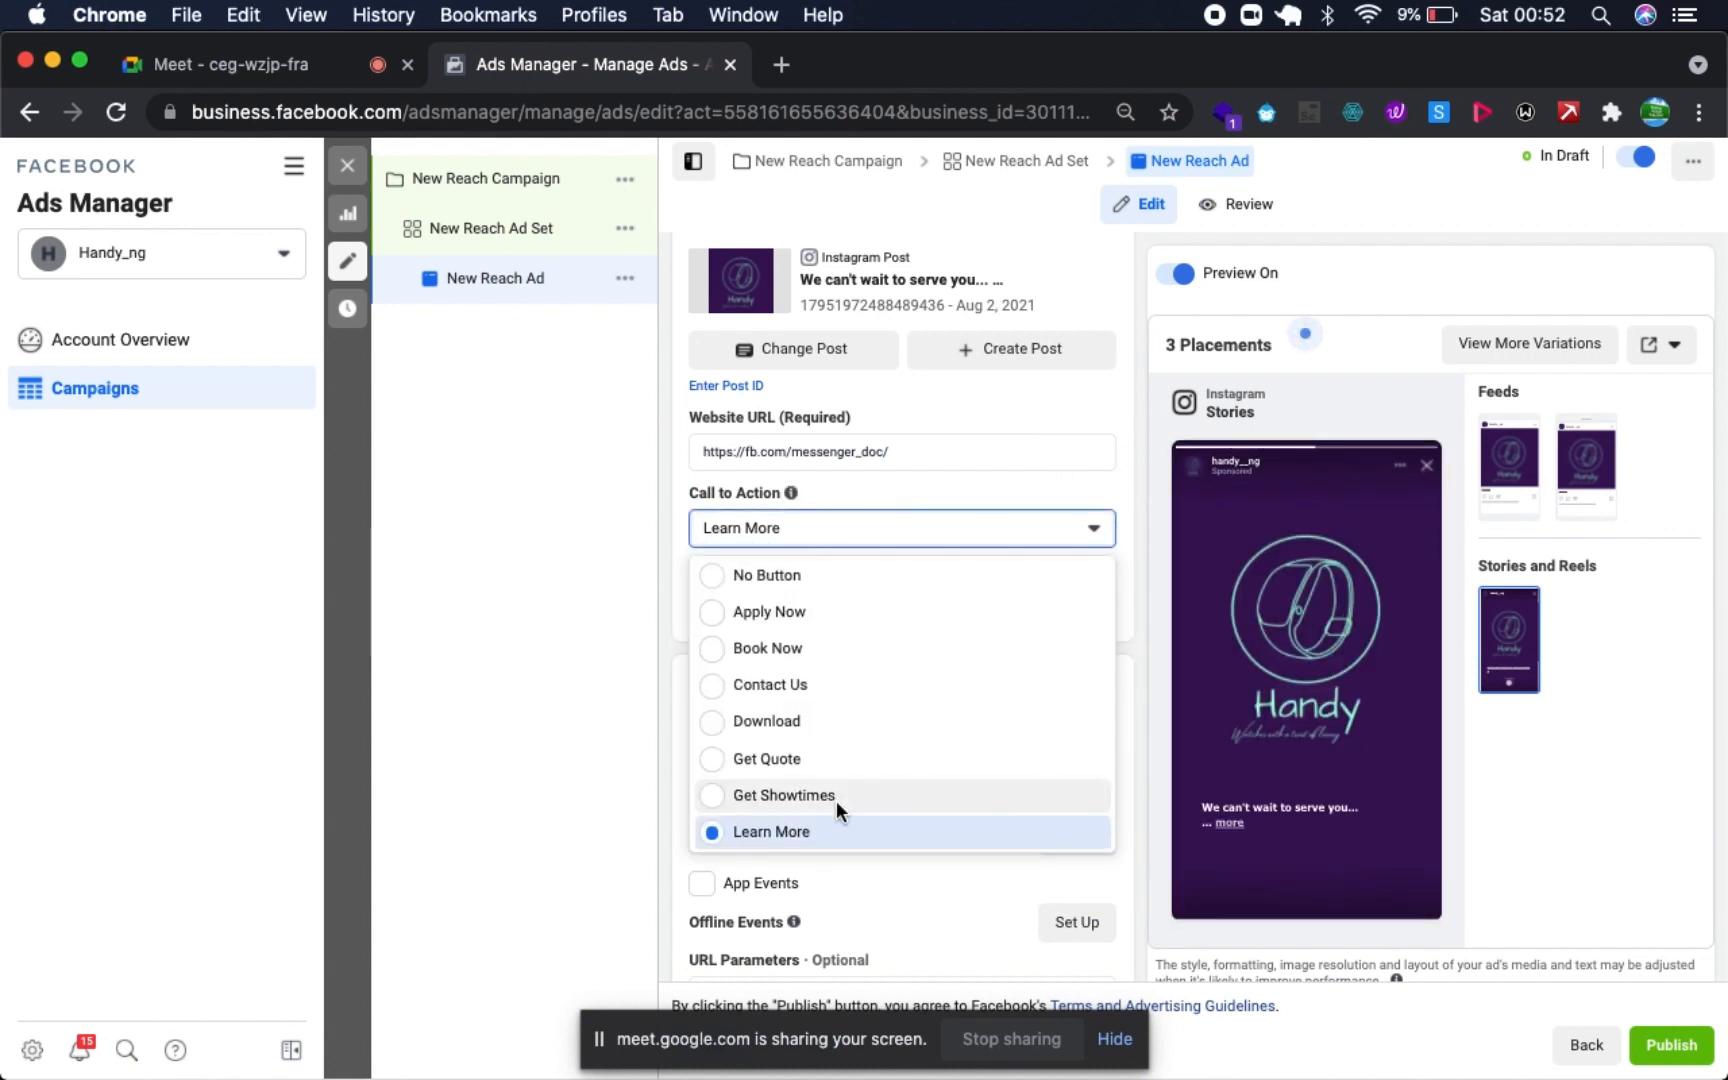
scroll(836, 801, down, 5)
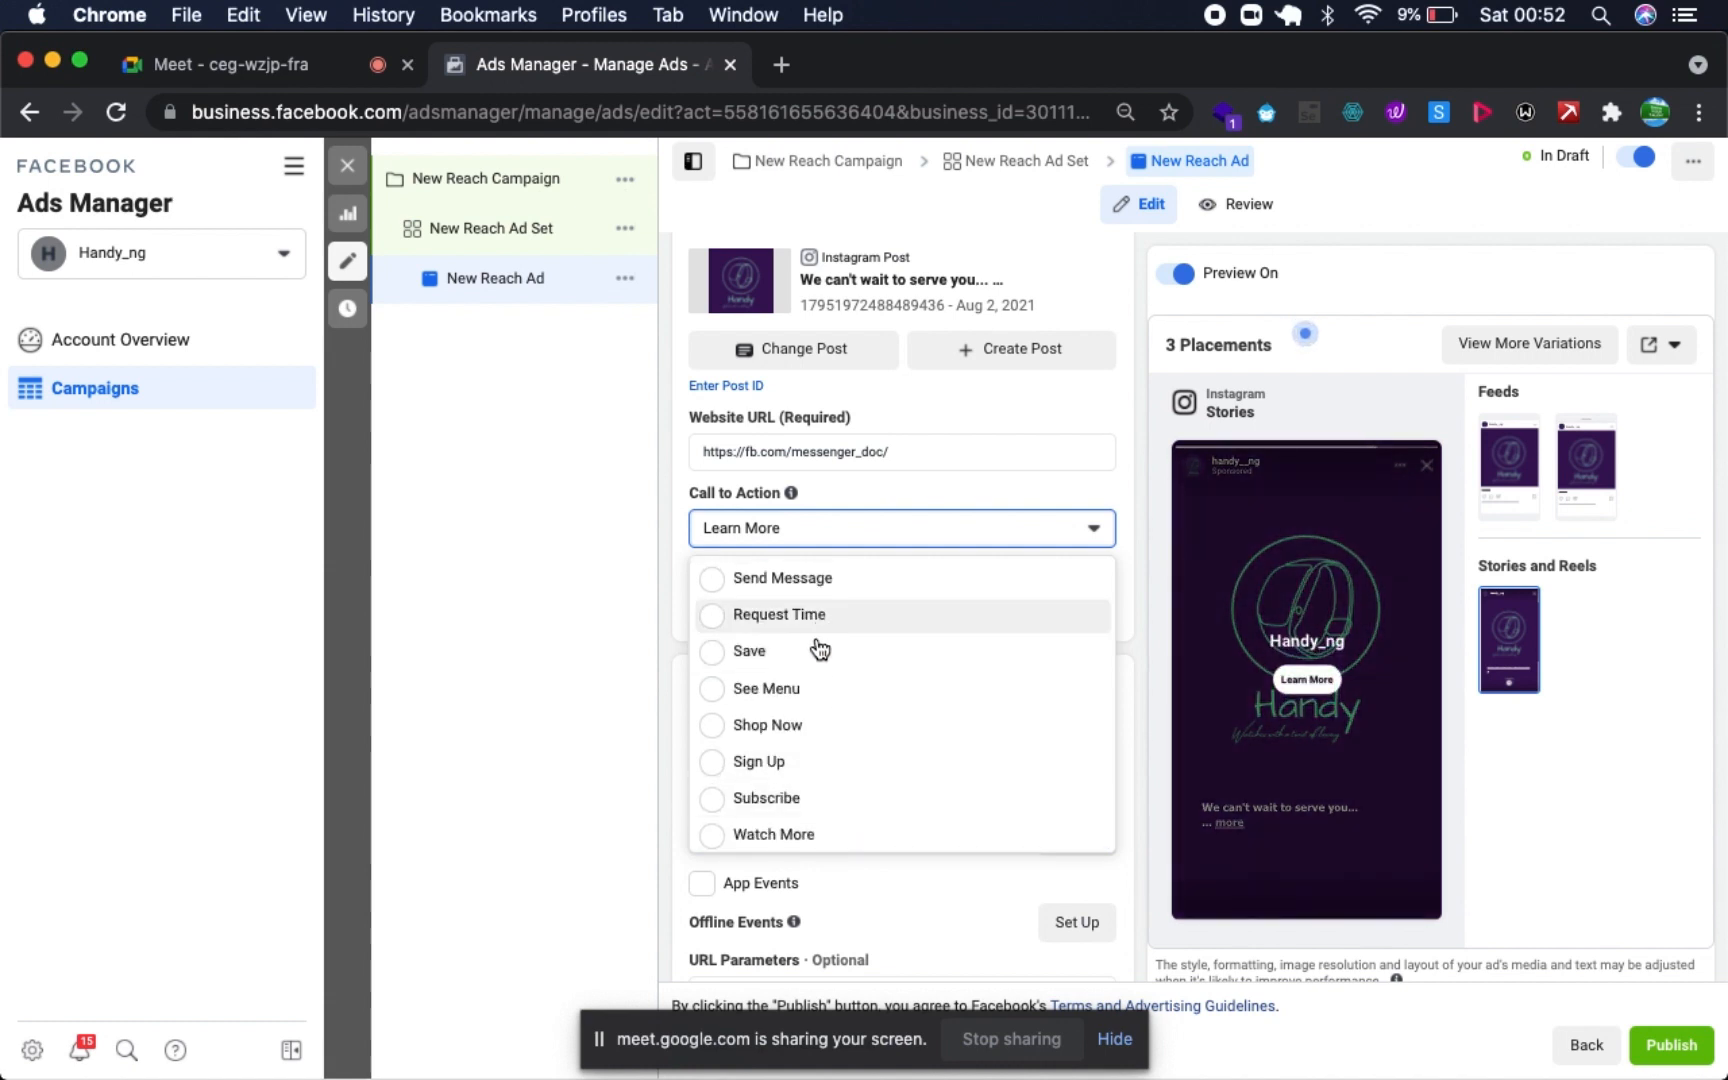
click(820, 581)
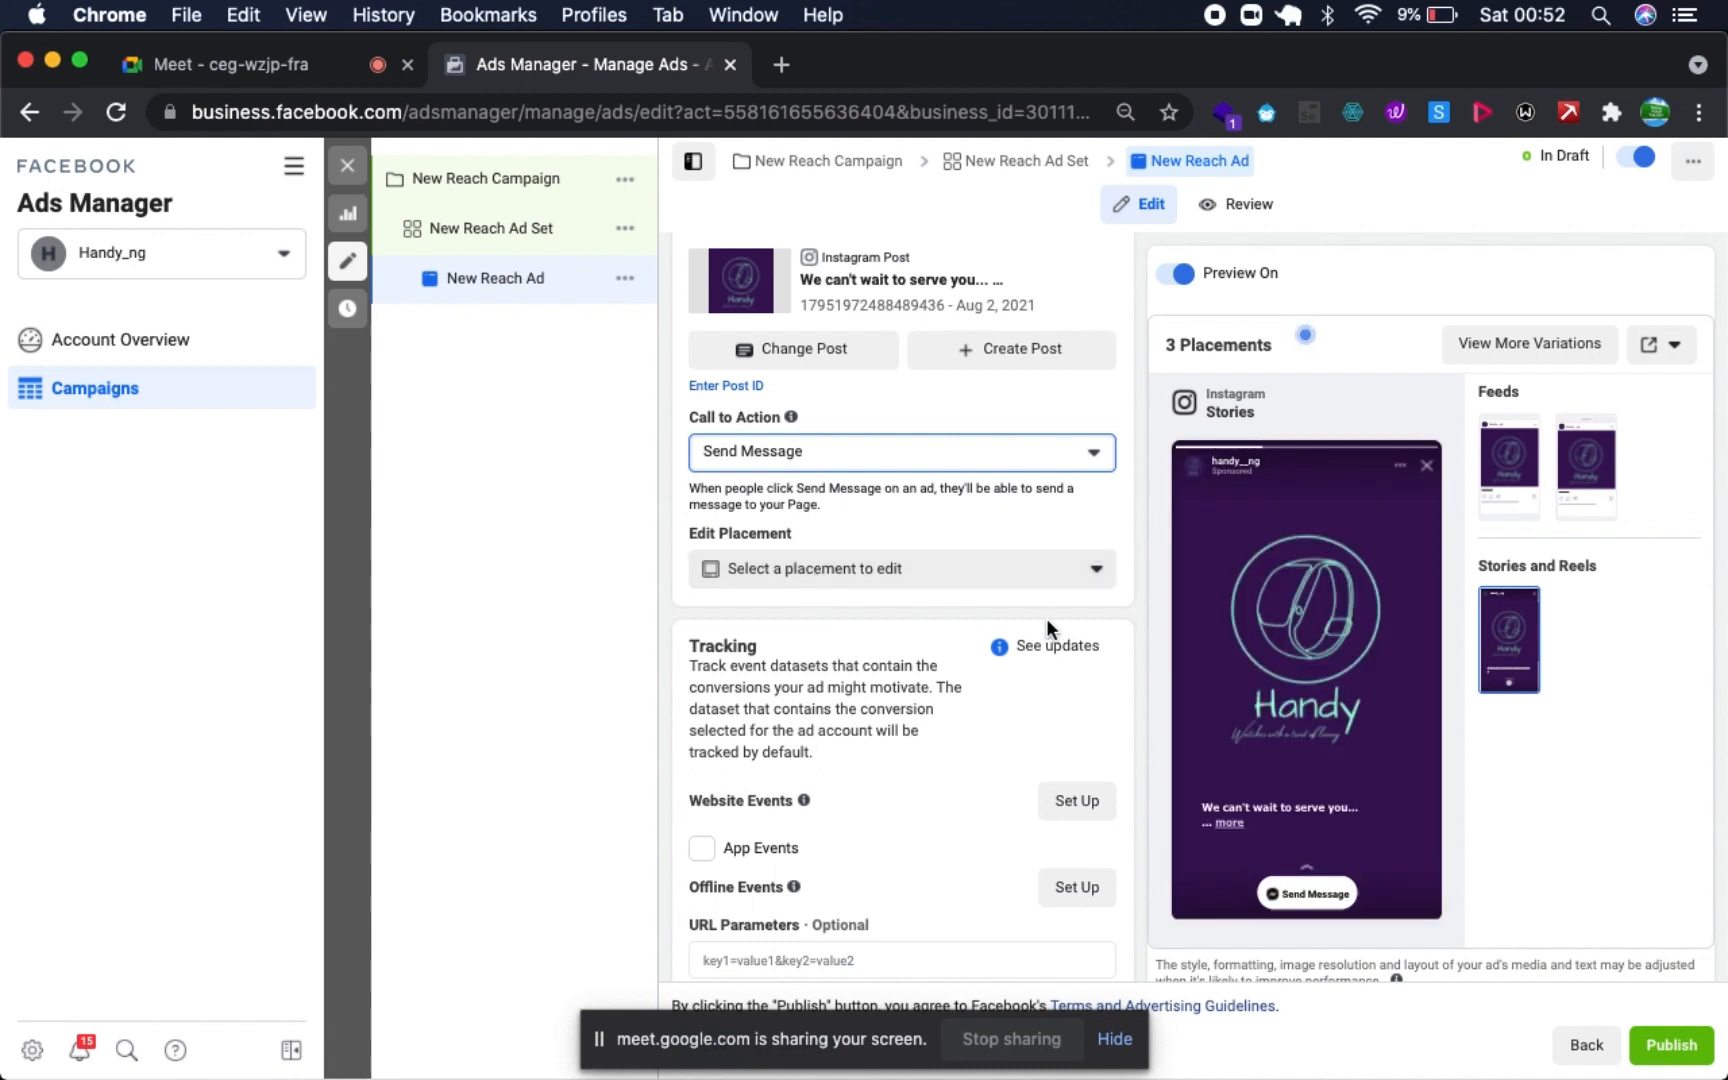
scroll(1047, 625, down, 2)
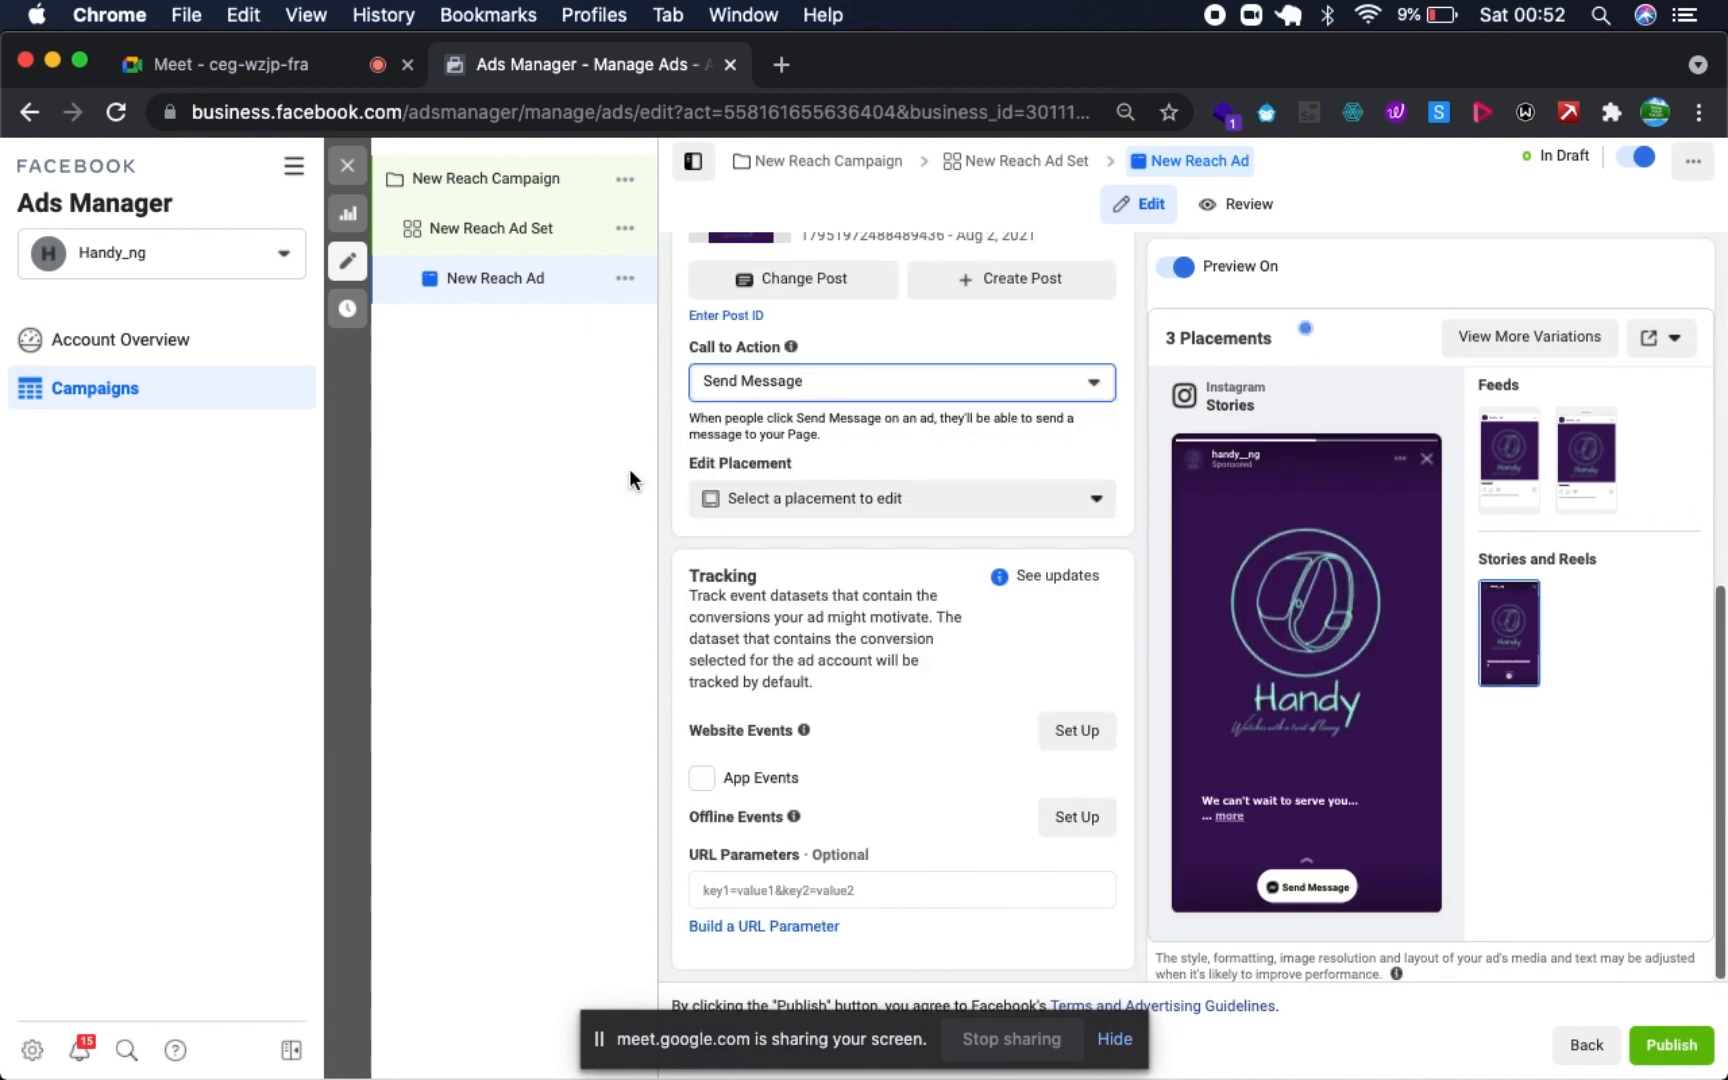
- Review the New Reach Ad Set's budget, schedule and audience settings, and open the New Reach Campaign's settings
click(455, 232)
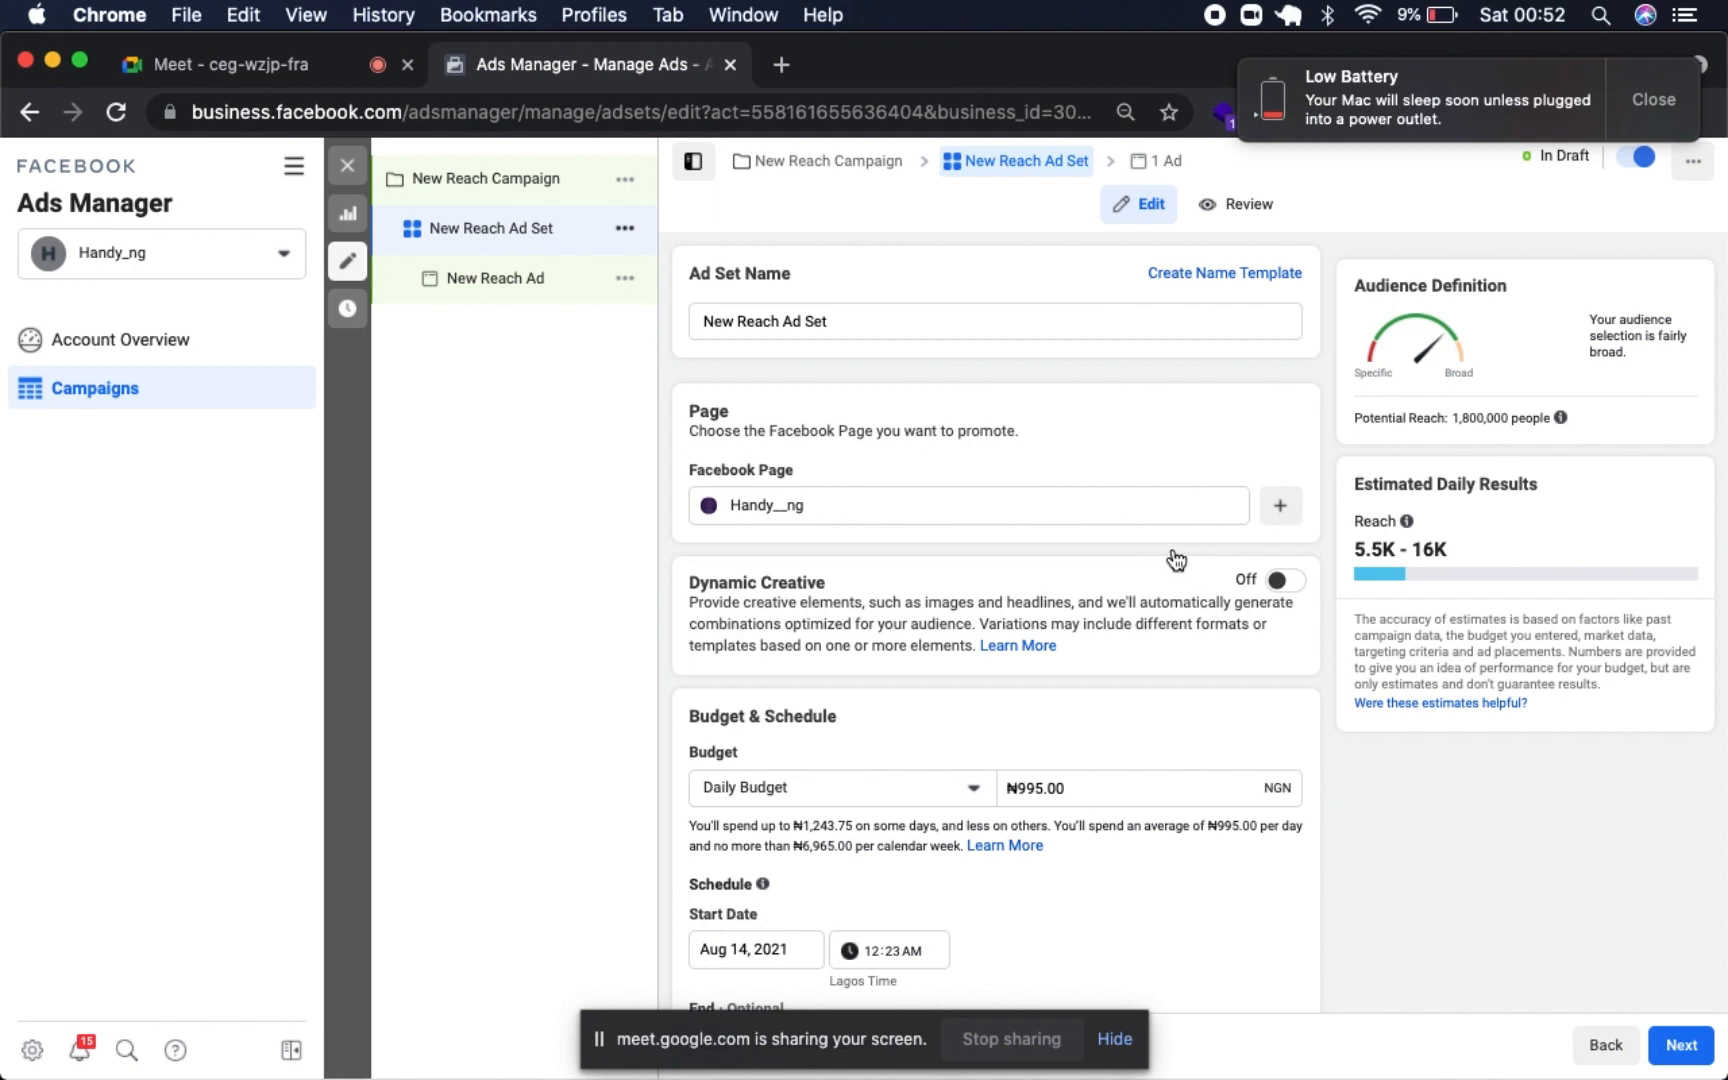
scroll(1014, 870, down, 10)
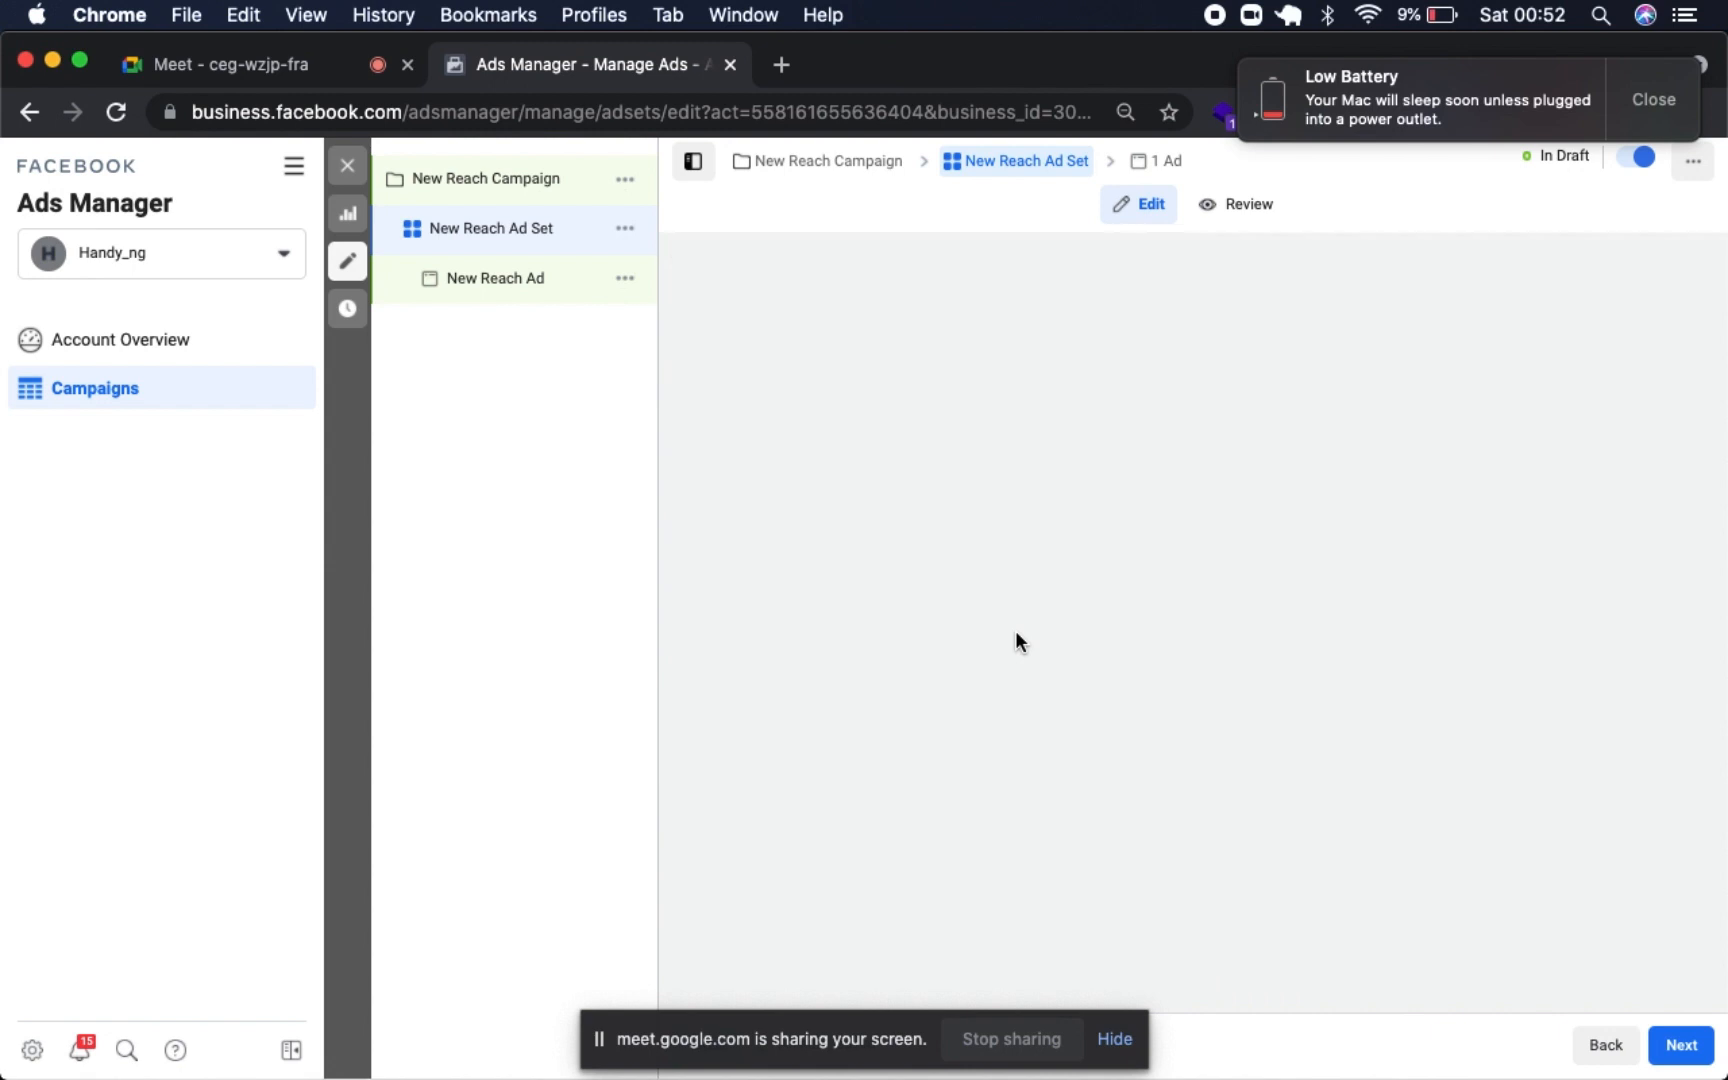
scroll(1015, 640, down, 5)
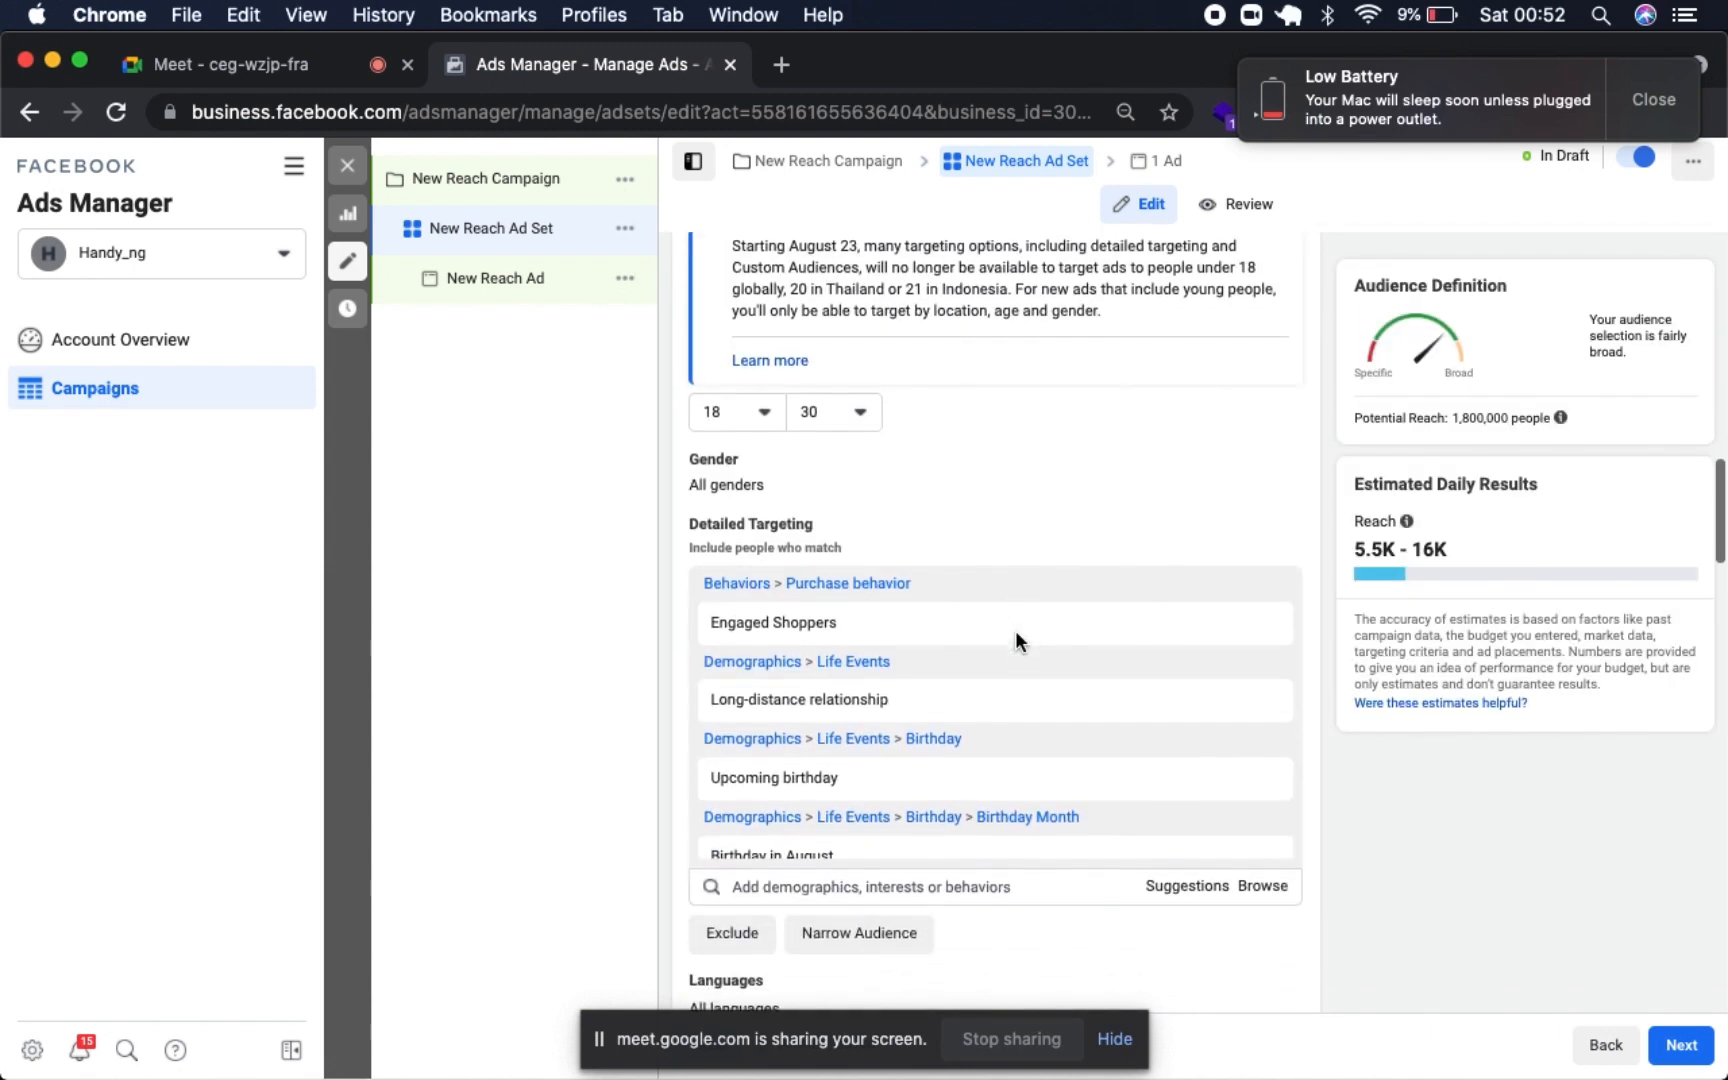
scroll(1015, 636, up, 8)
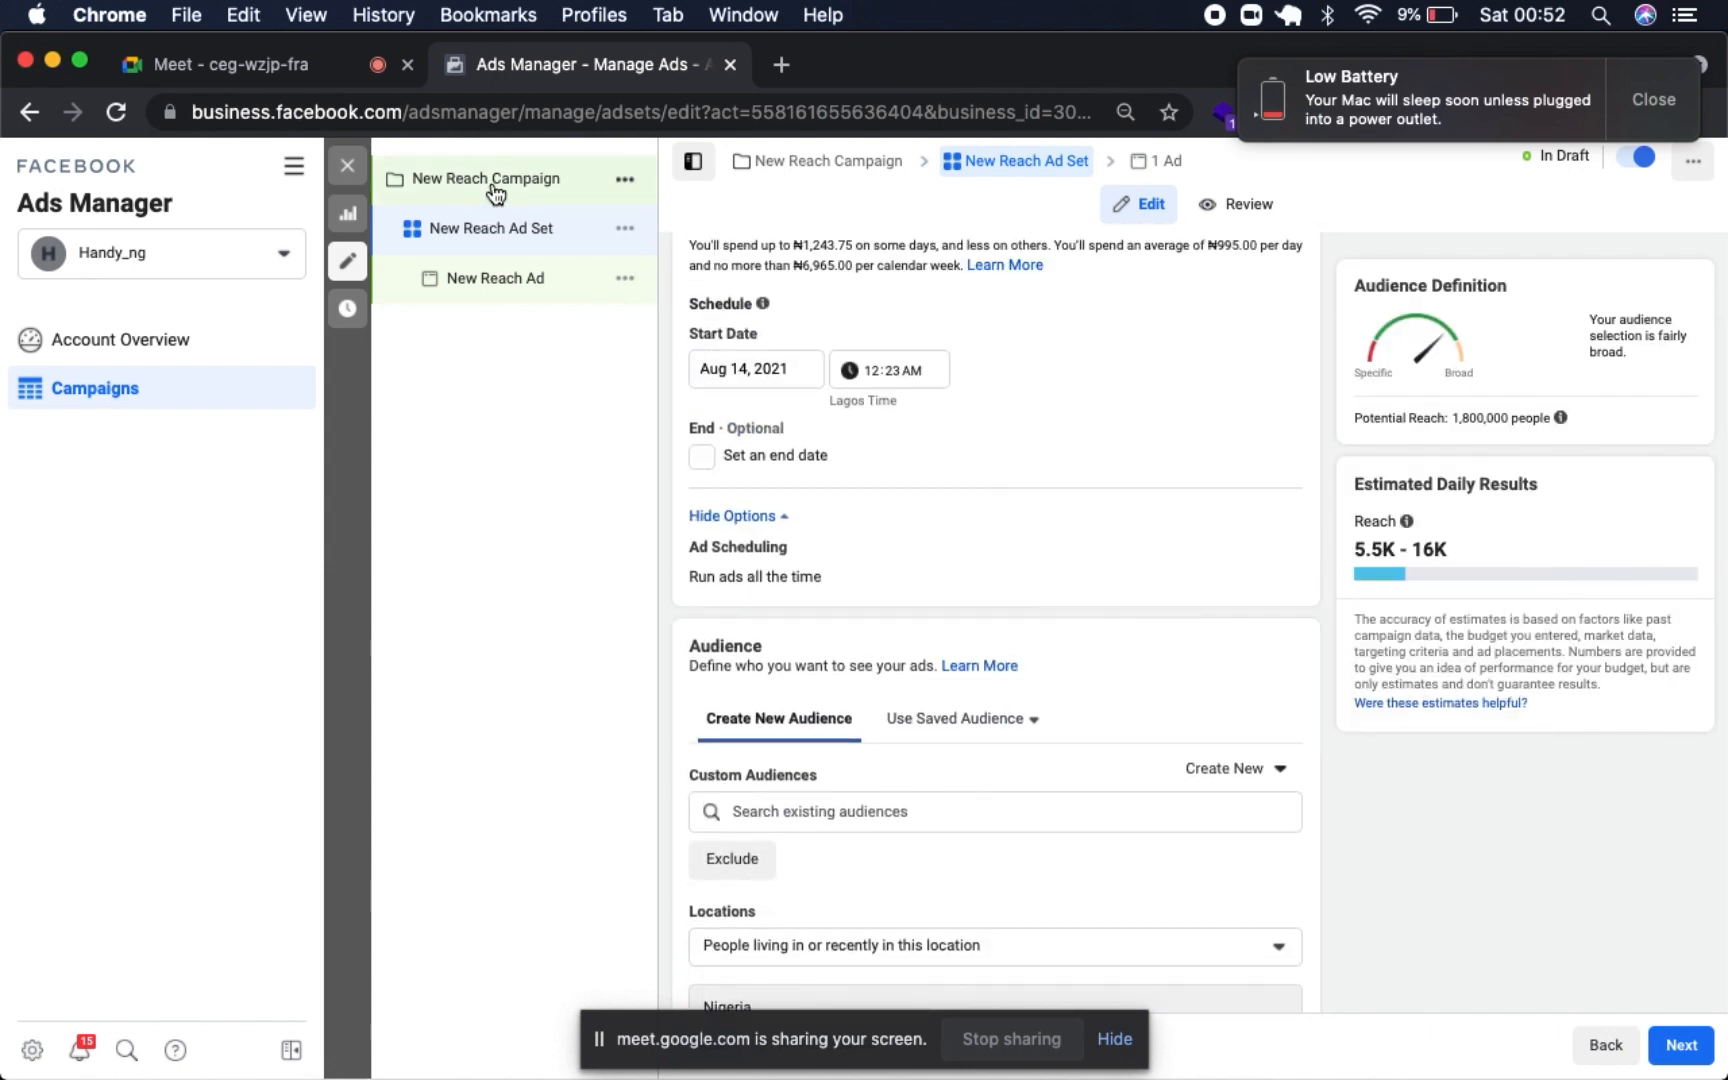
click(495, 185)
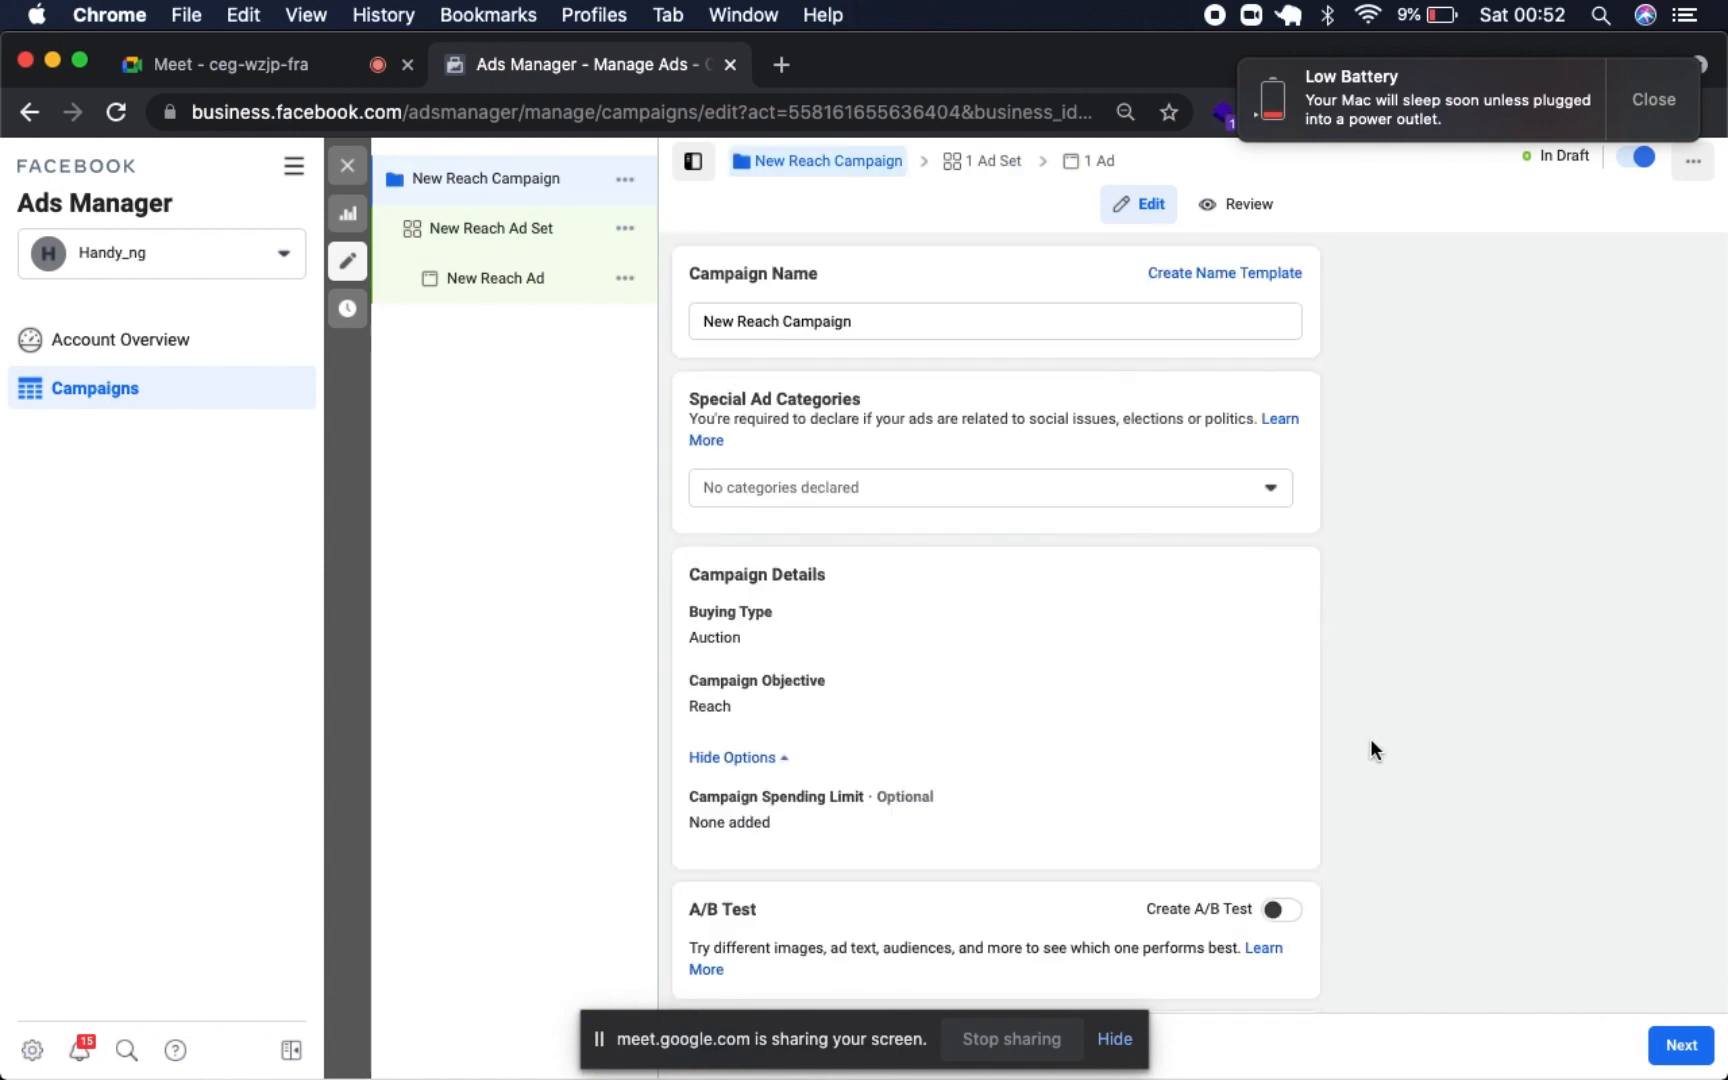
- Return to the New Reach Ad and publish it together with its campaign and ad set
click(1678, 1046)
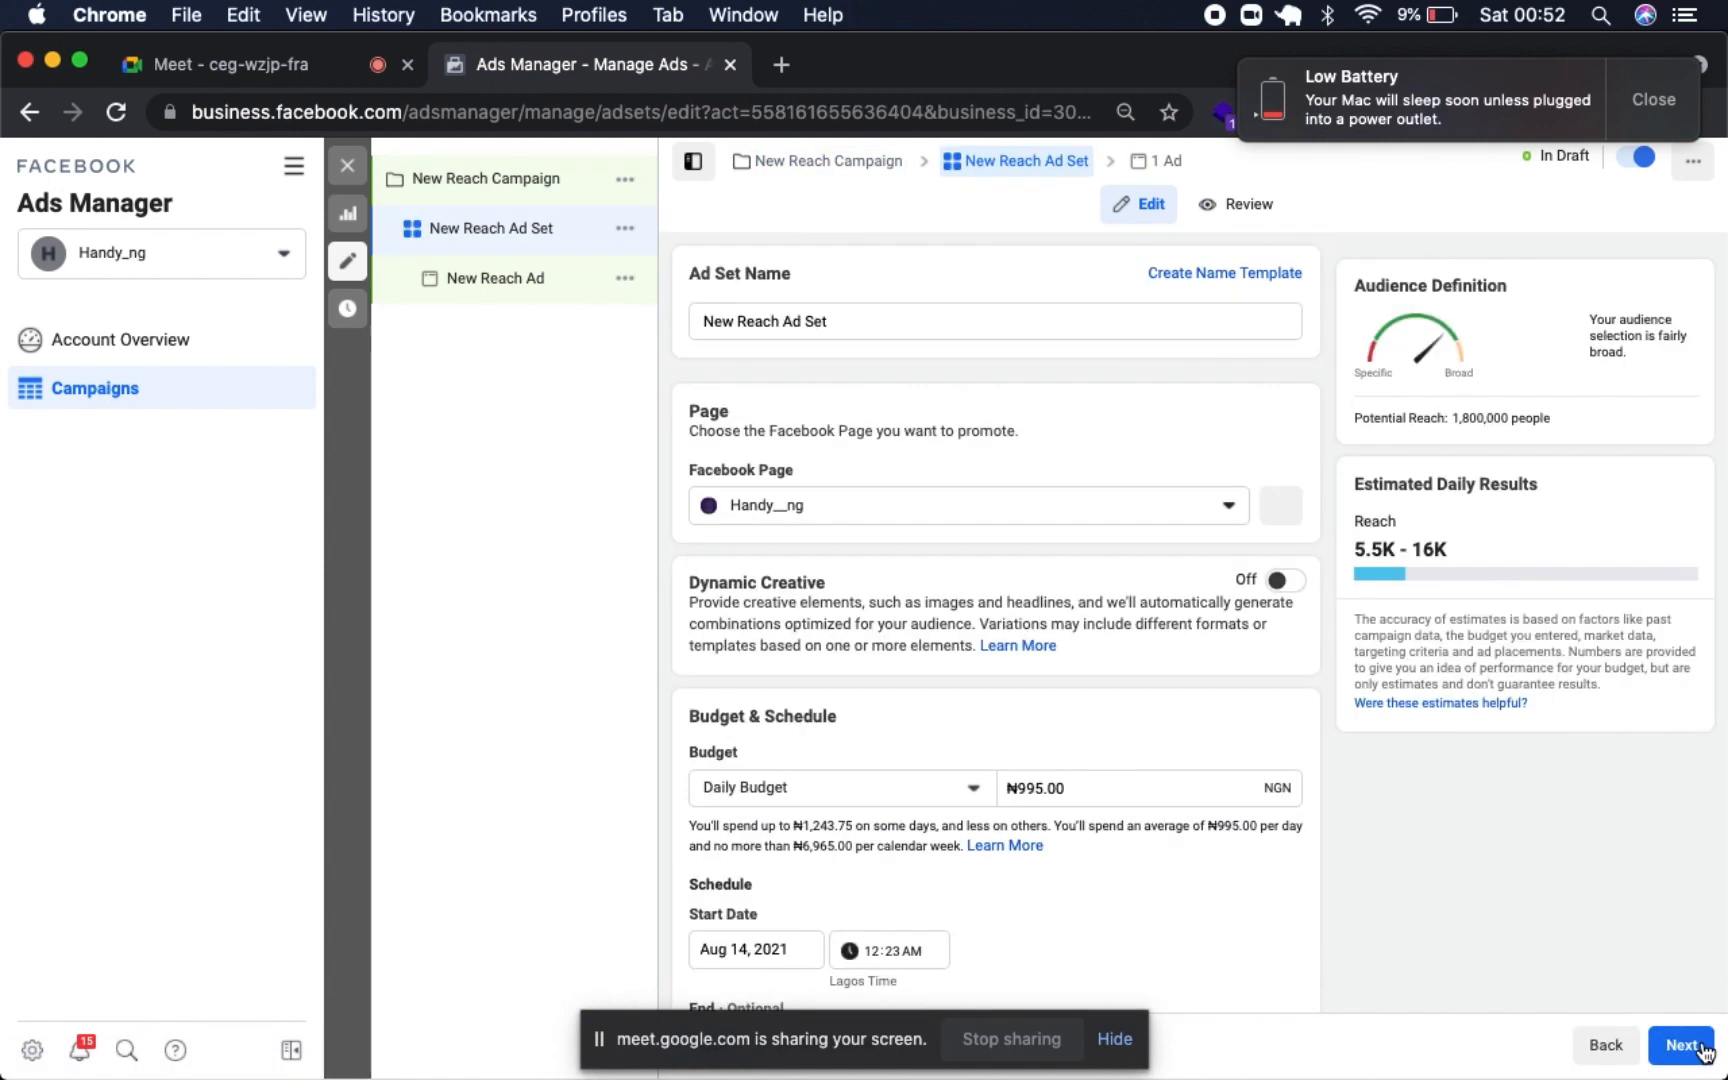
click(1698, 1046)
right_click(1702, 1048)
click(538, 296)
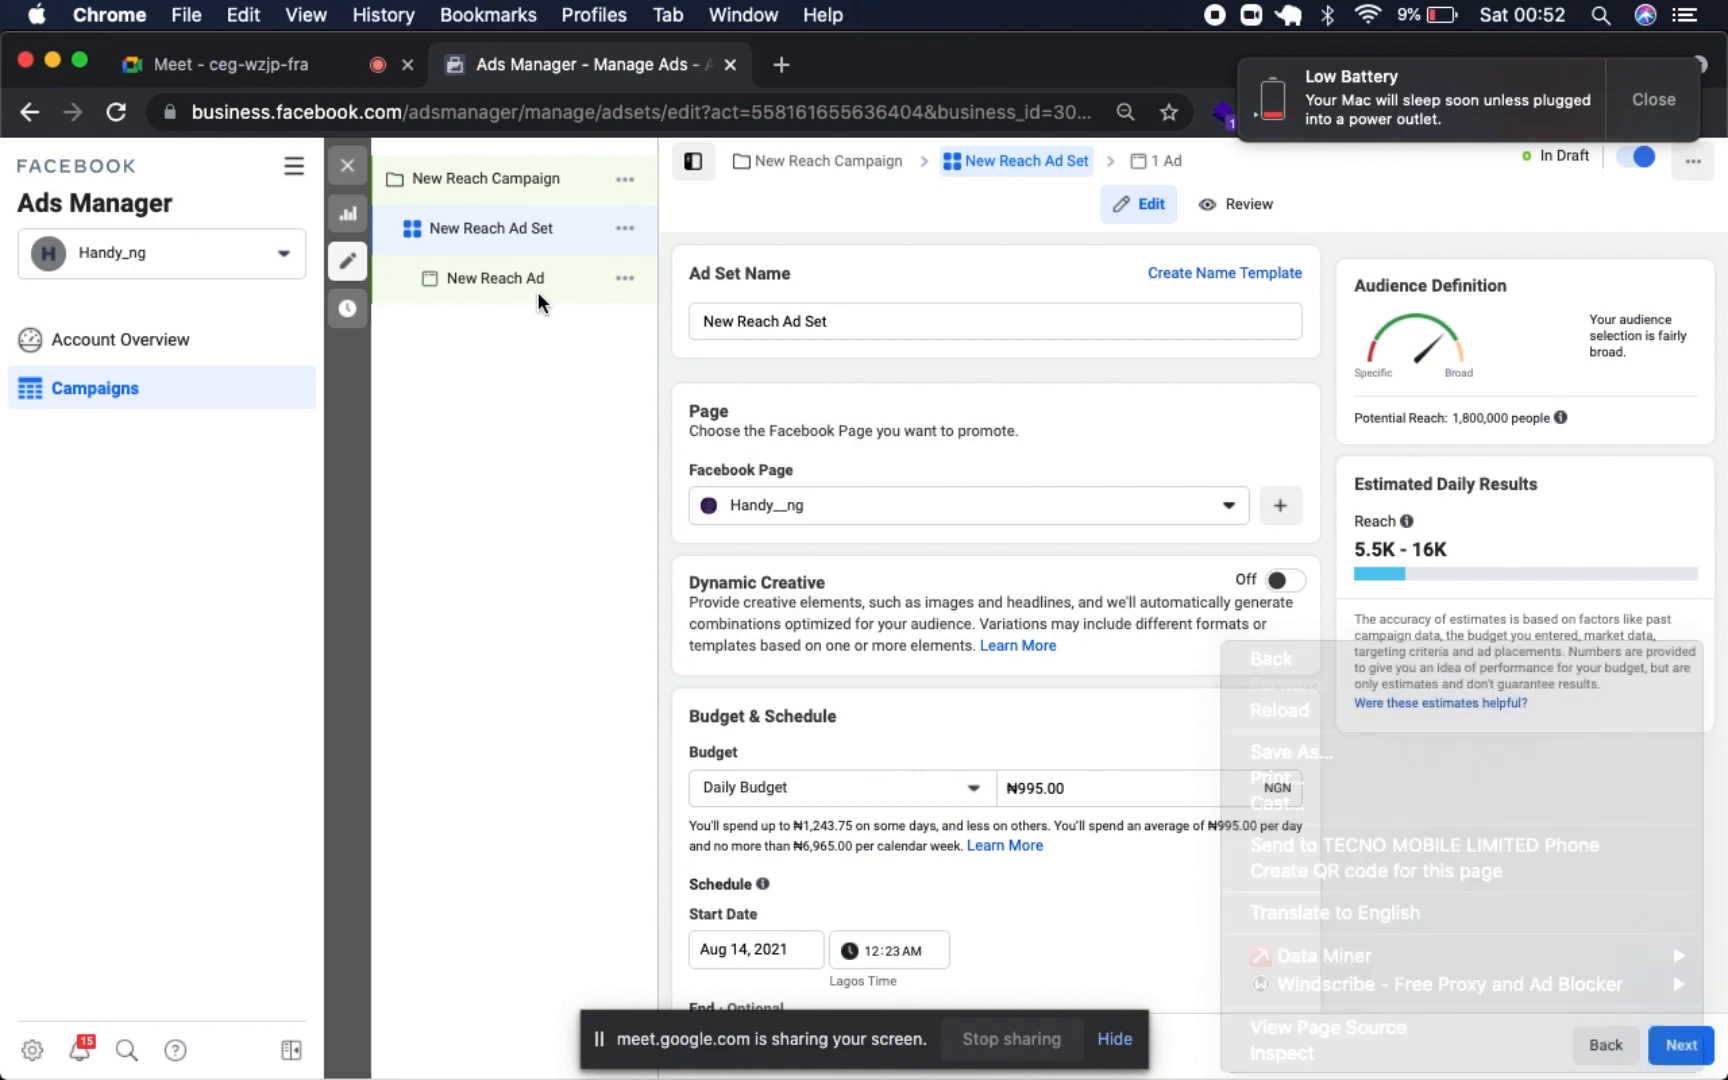
click(552, 292)
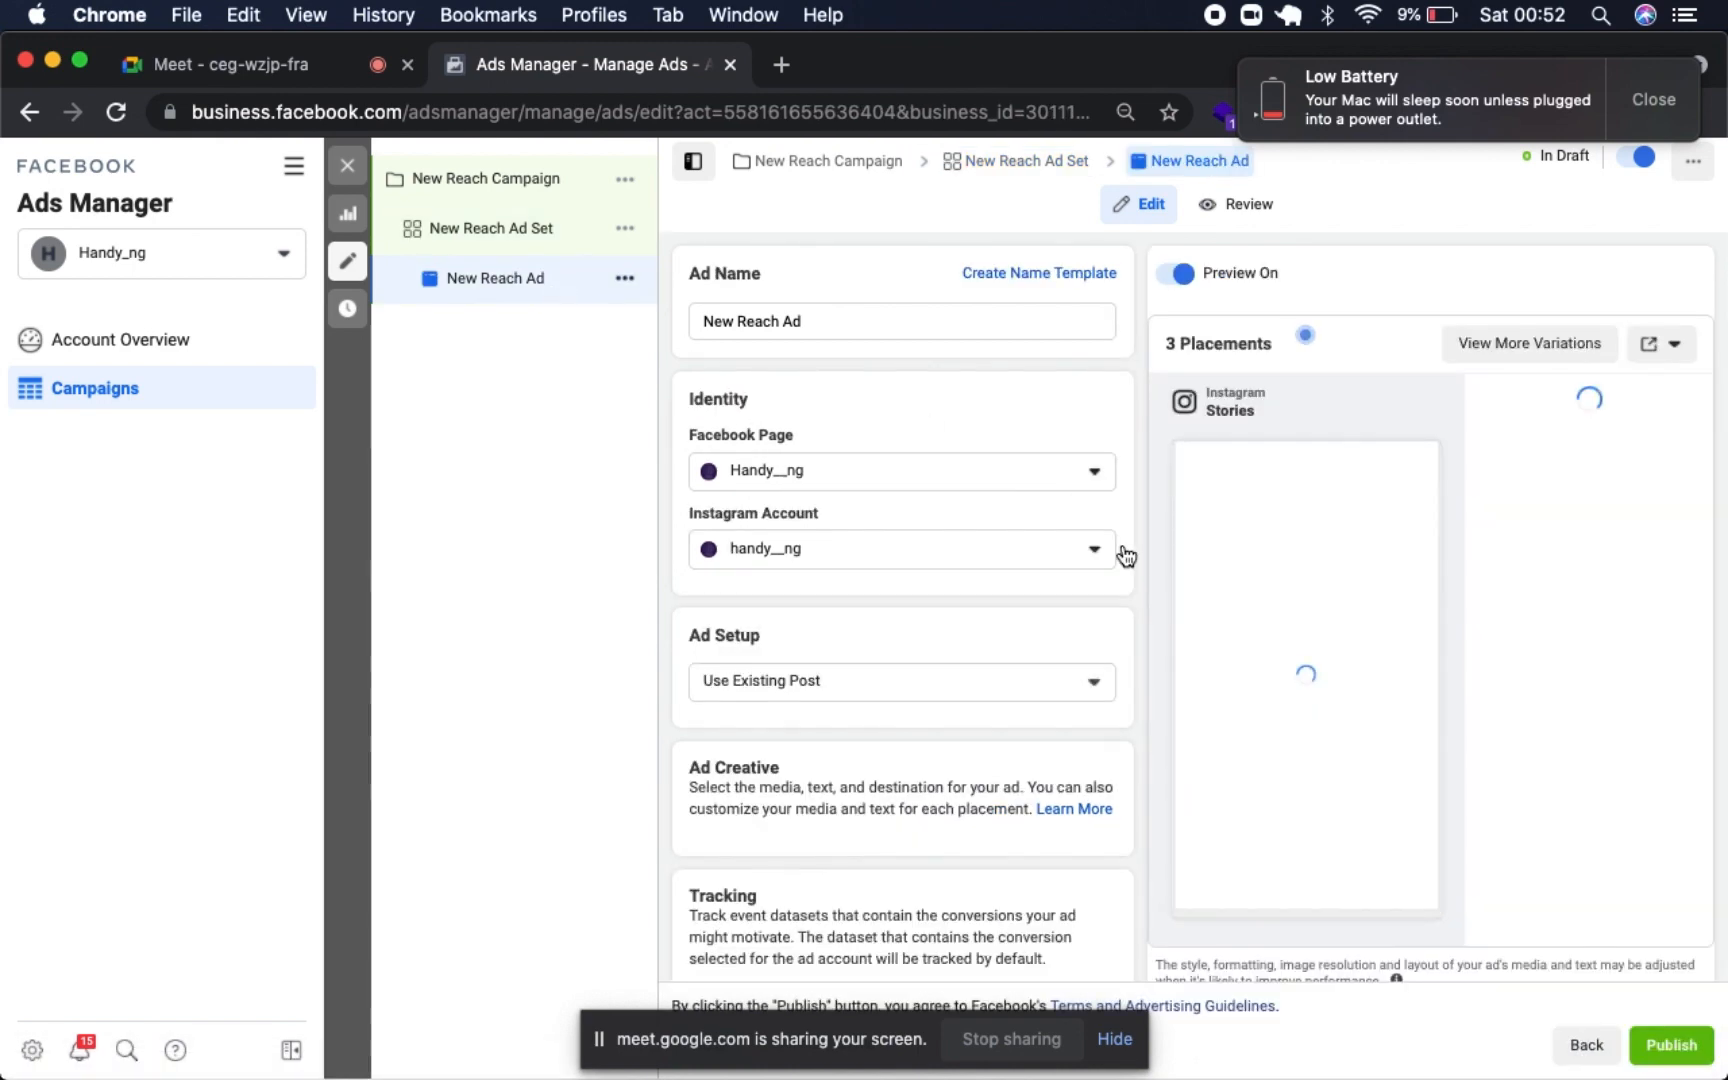
click(1689, 1052)
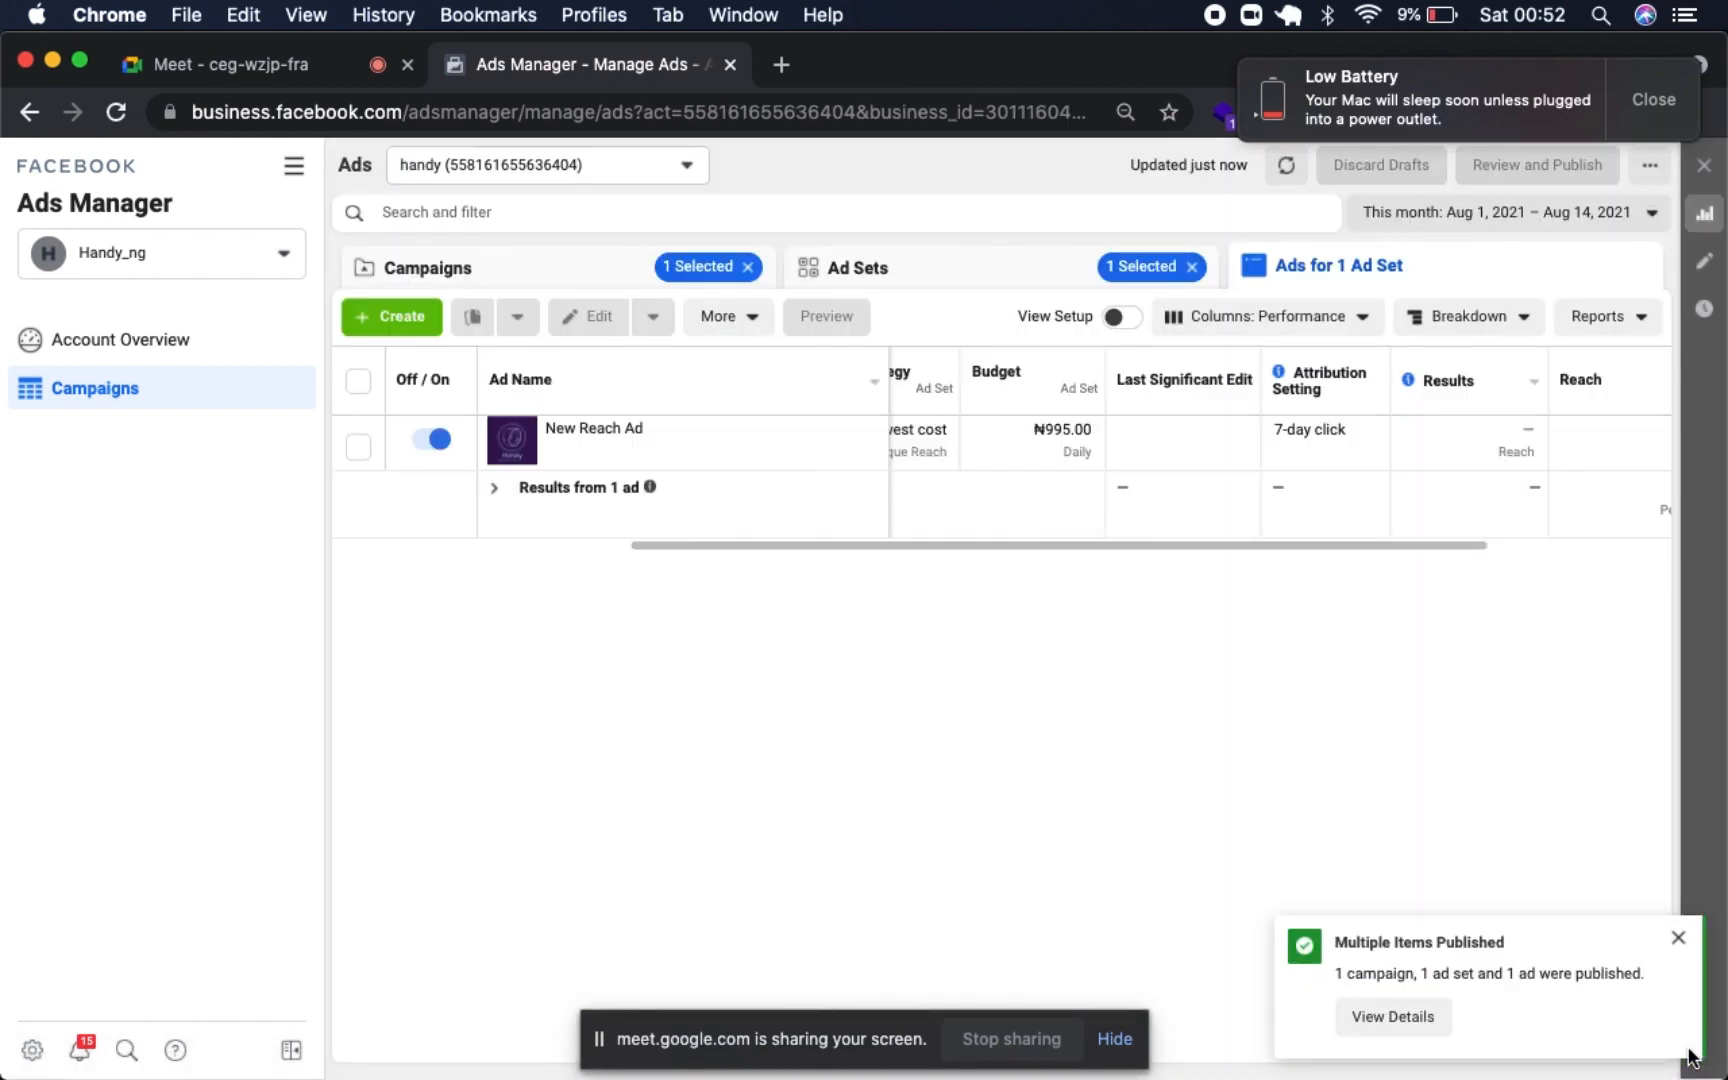
- Show the campaigns list, clear the campaign selection and dismiss the low battery notification
click(512, 282)
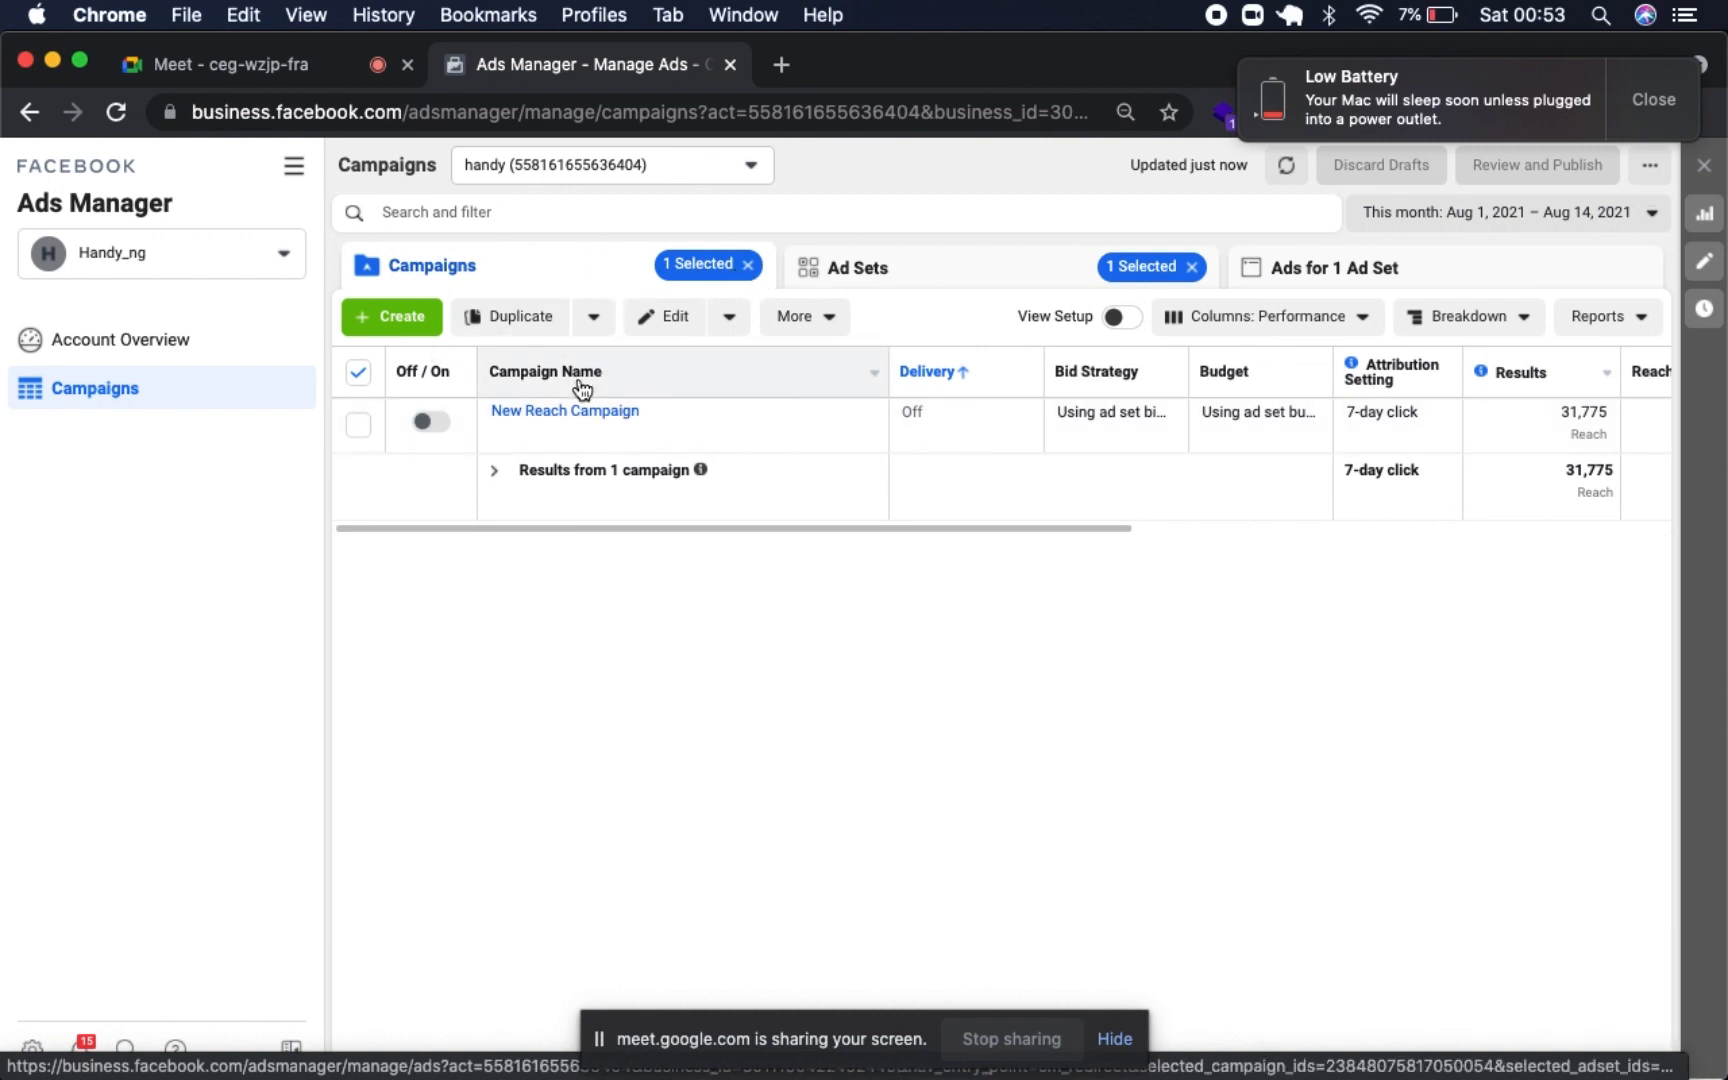
click(748, 265)
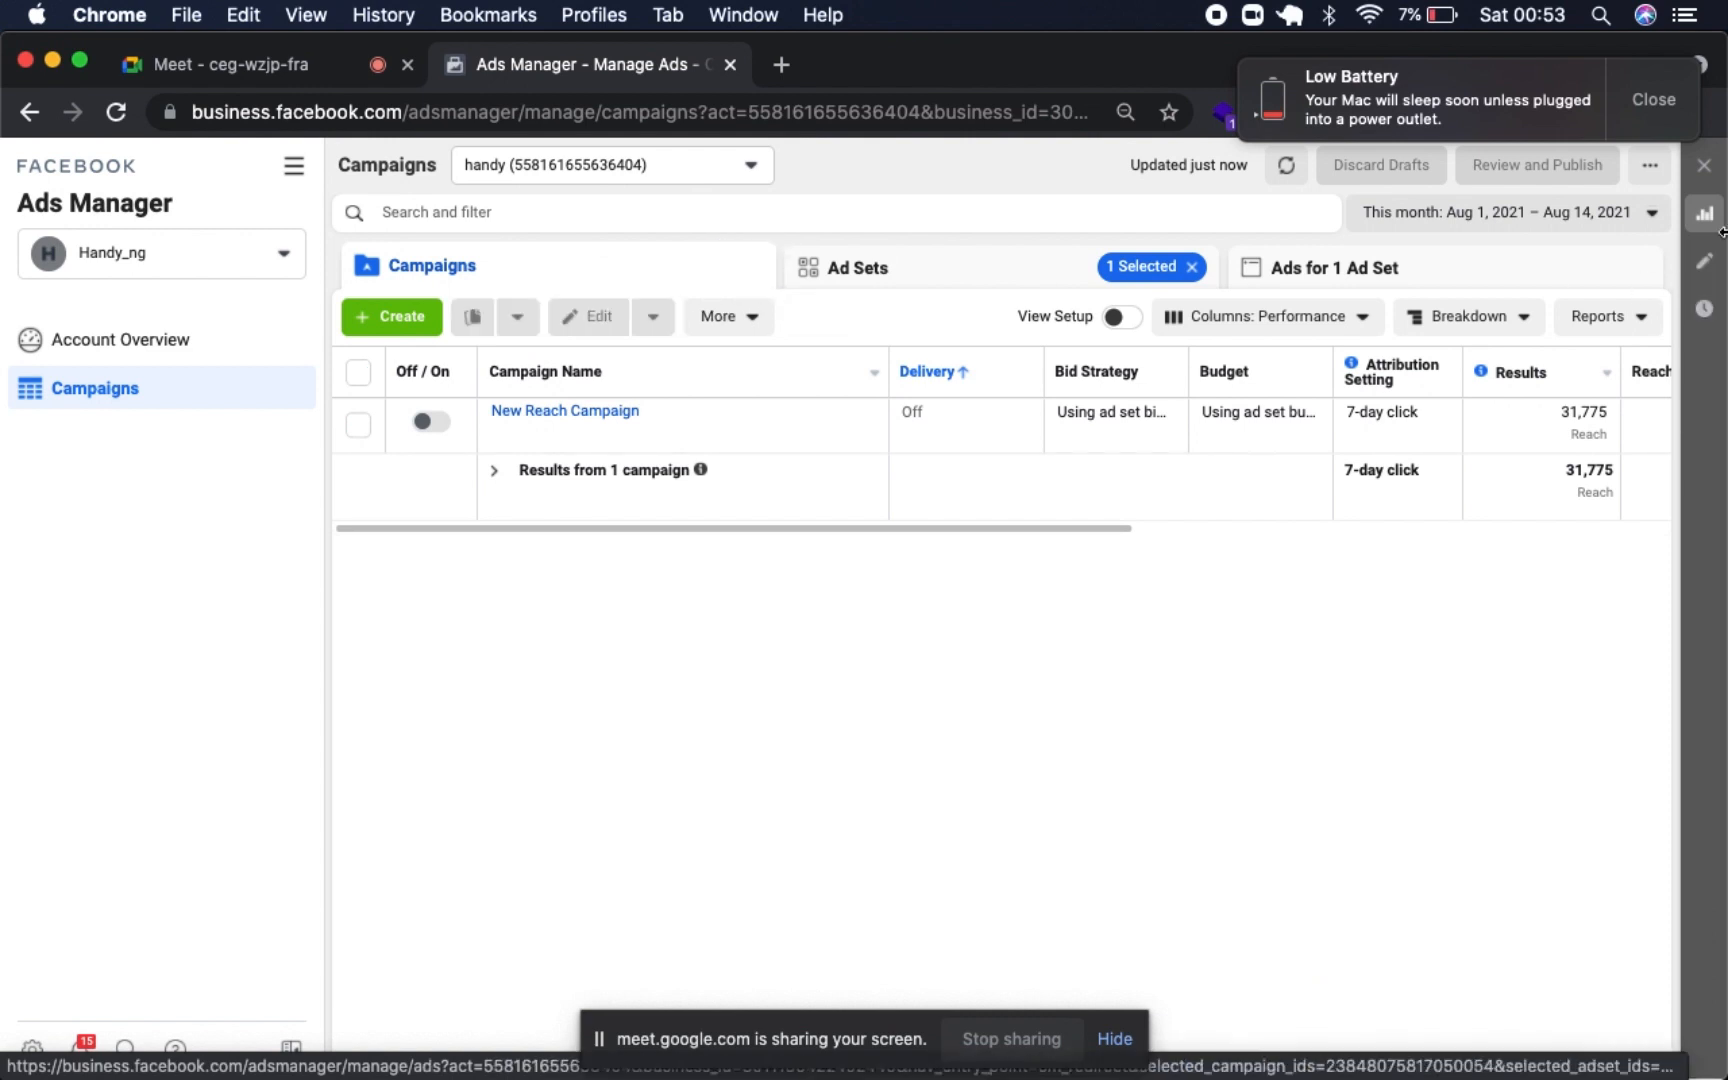
click(1669, 108)
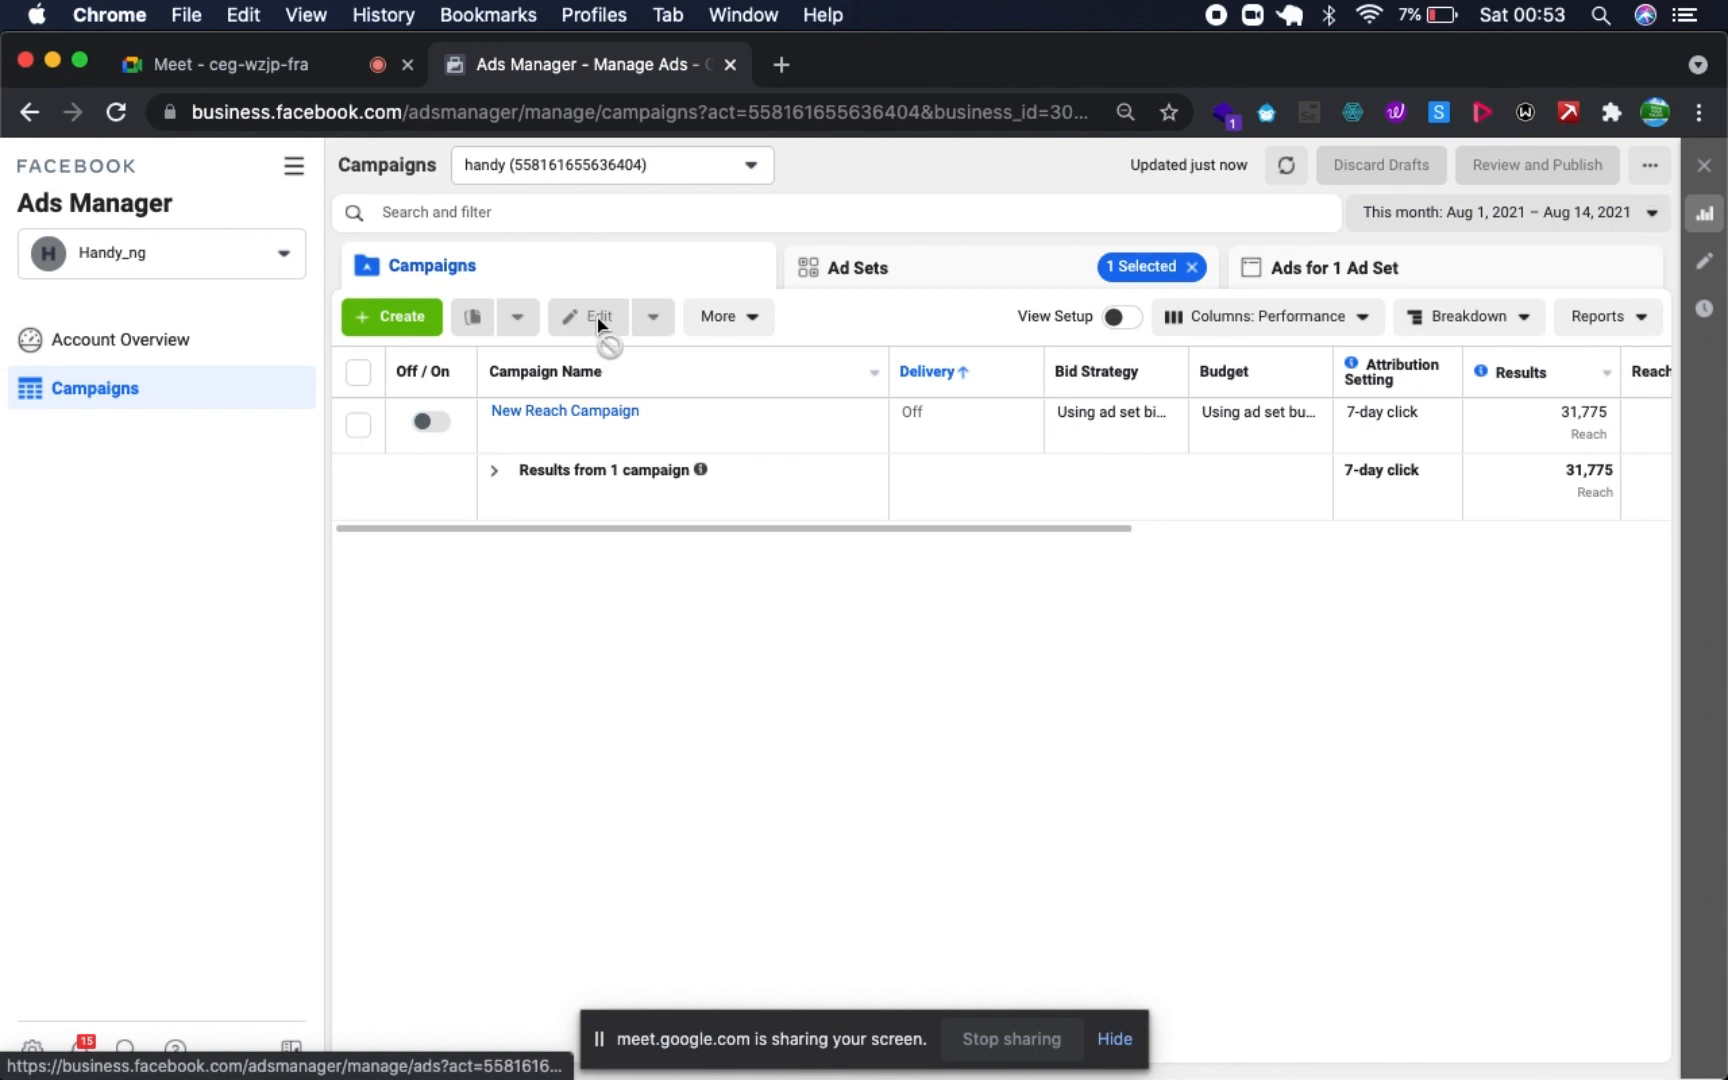
- Reload the campaigns page and check the delivery status and performance columns of the newly published New Reach Campaign
scroll(640, 409, right, 1)
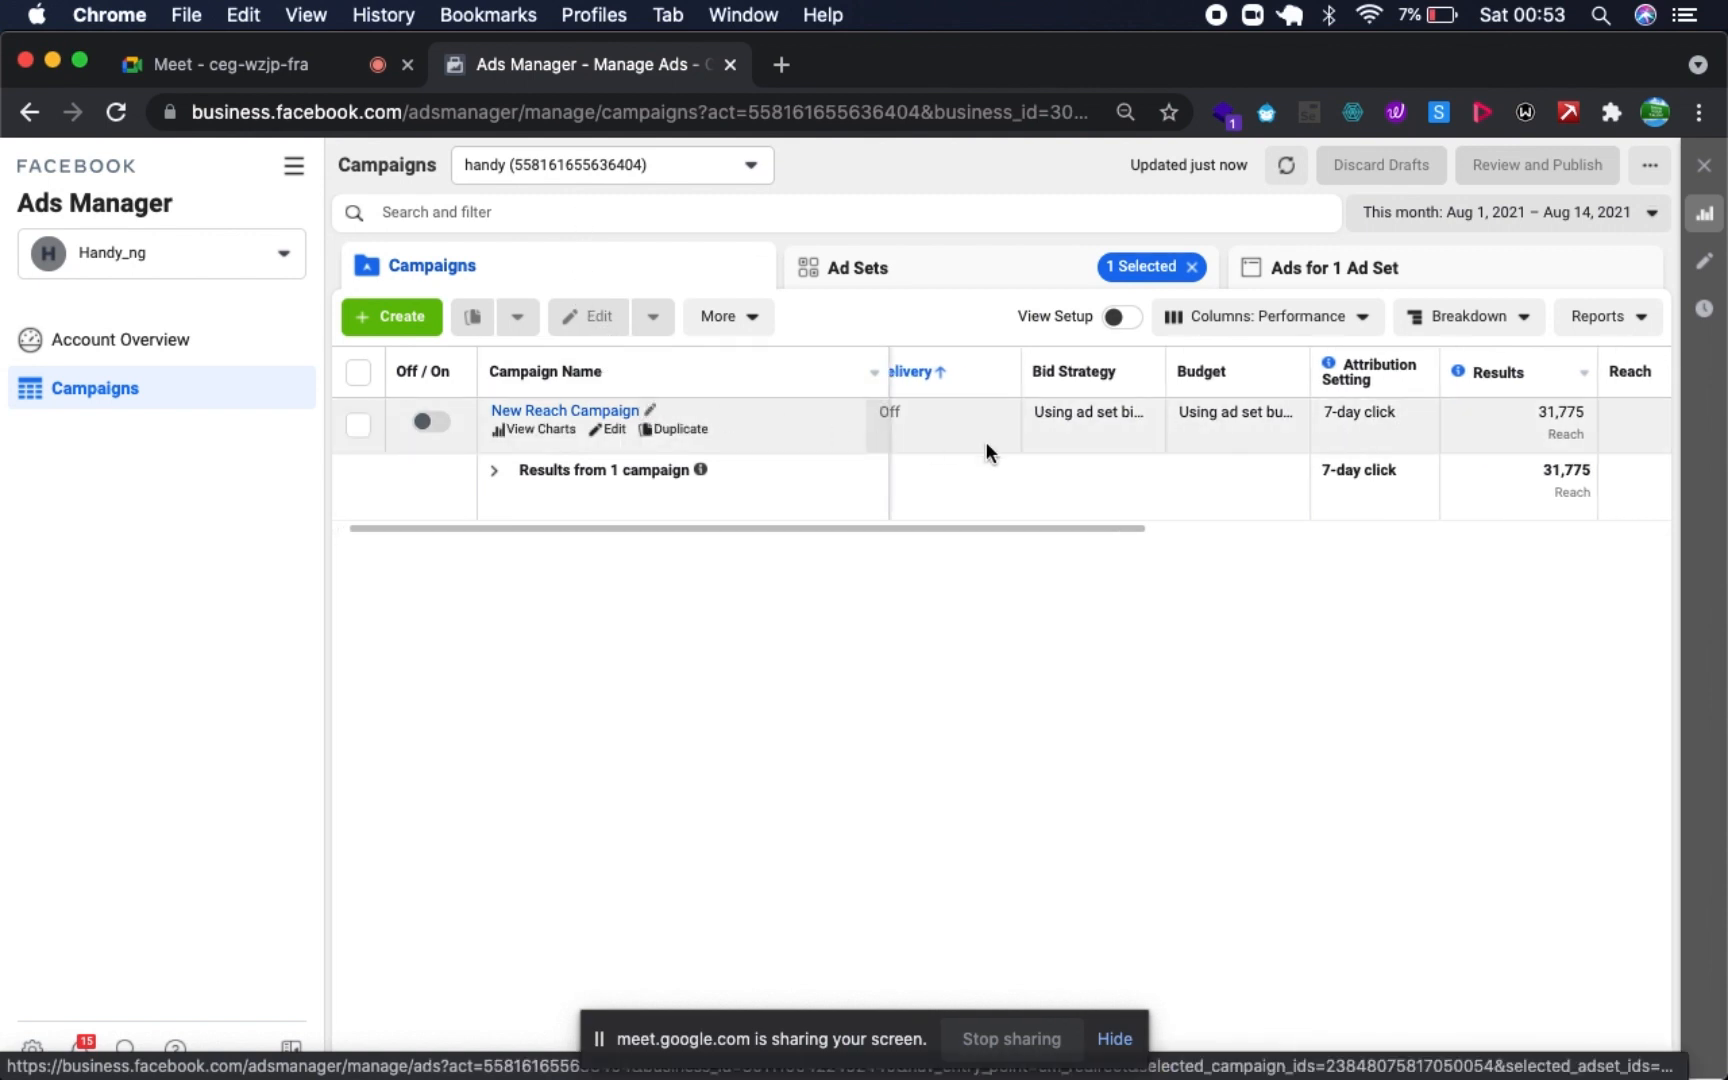
scroll(986, 443, left, 1)
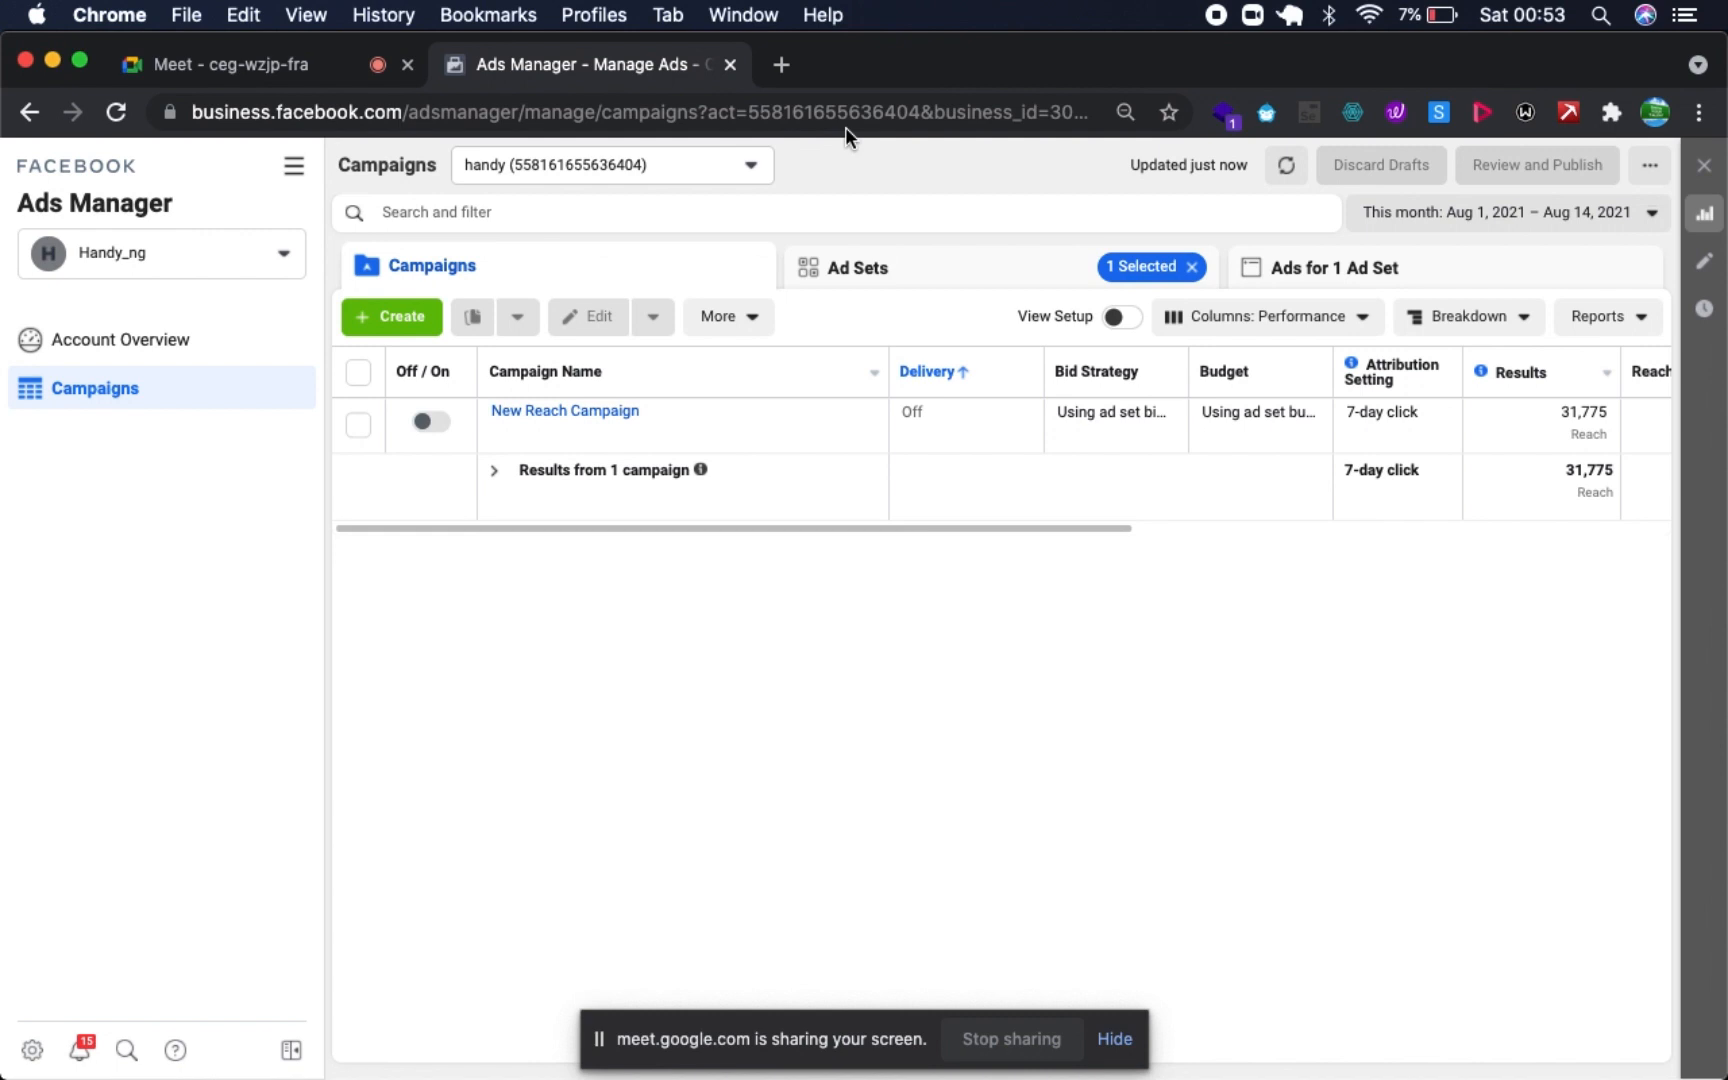
click(805, 100)
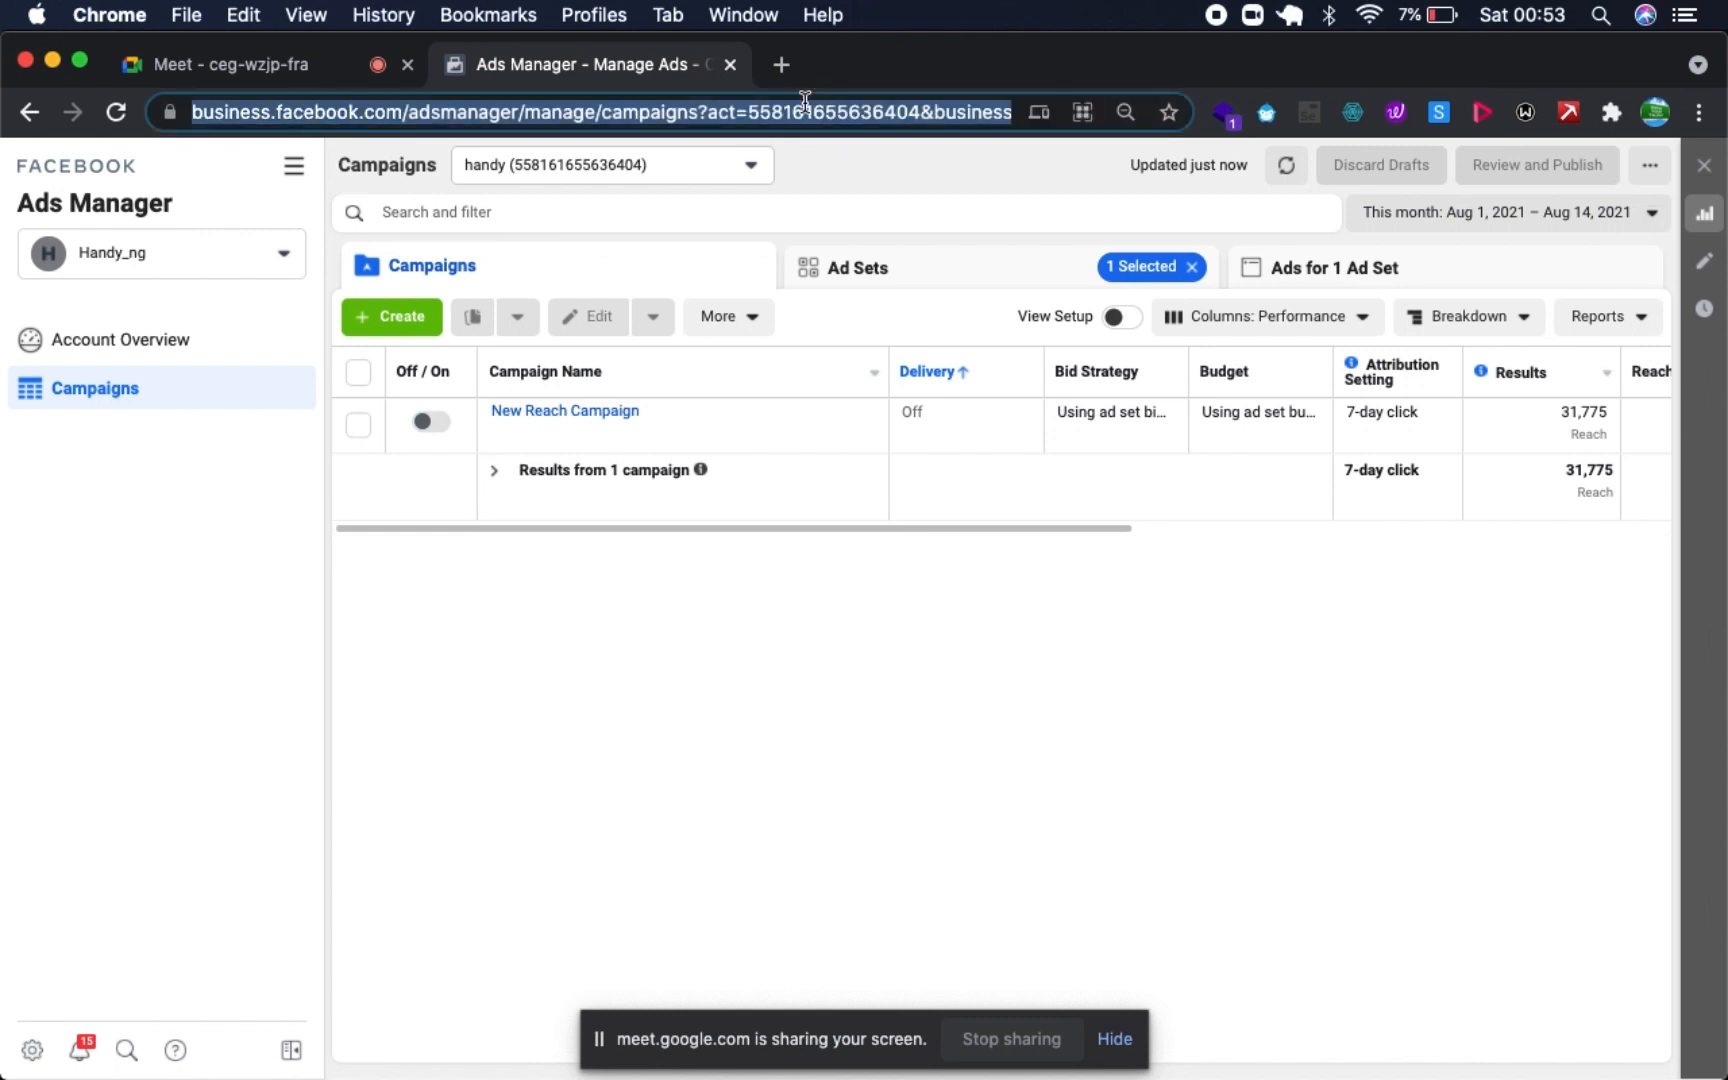
key(Return)
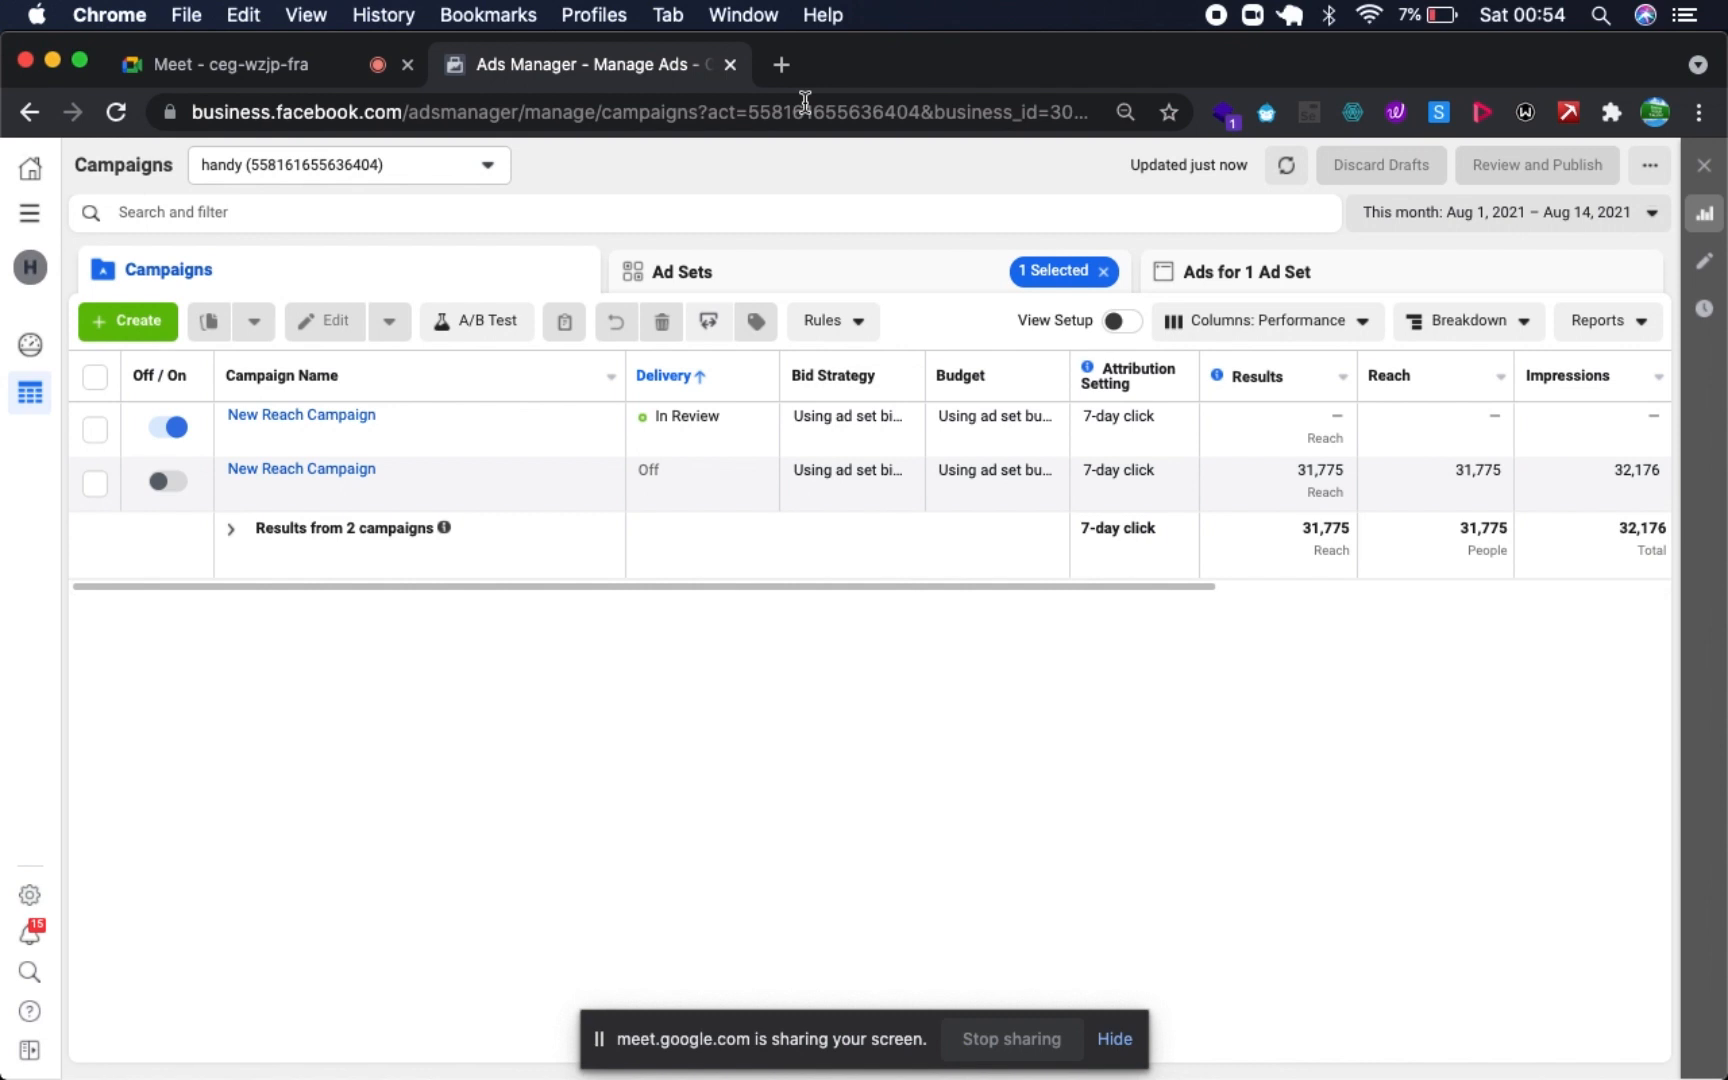
mouse_move(700, 433)
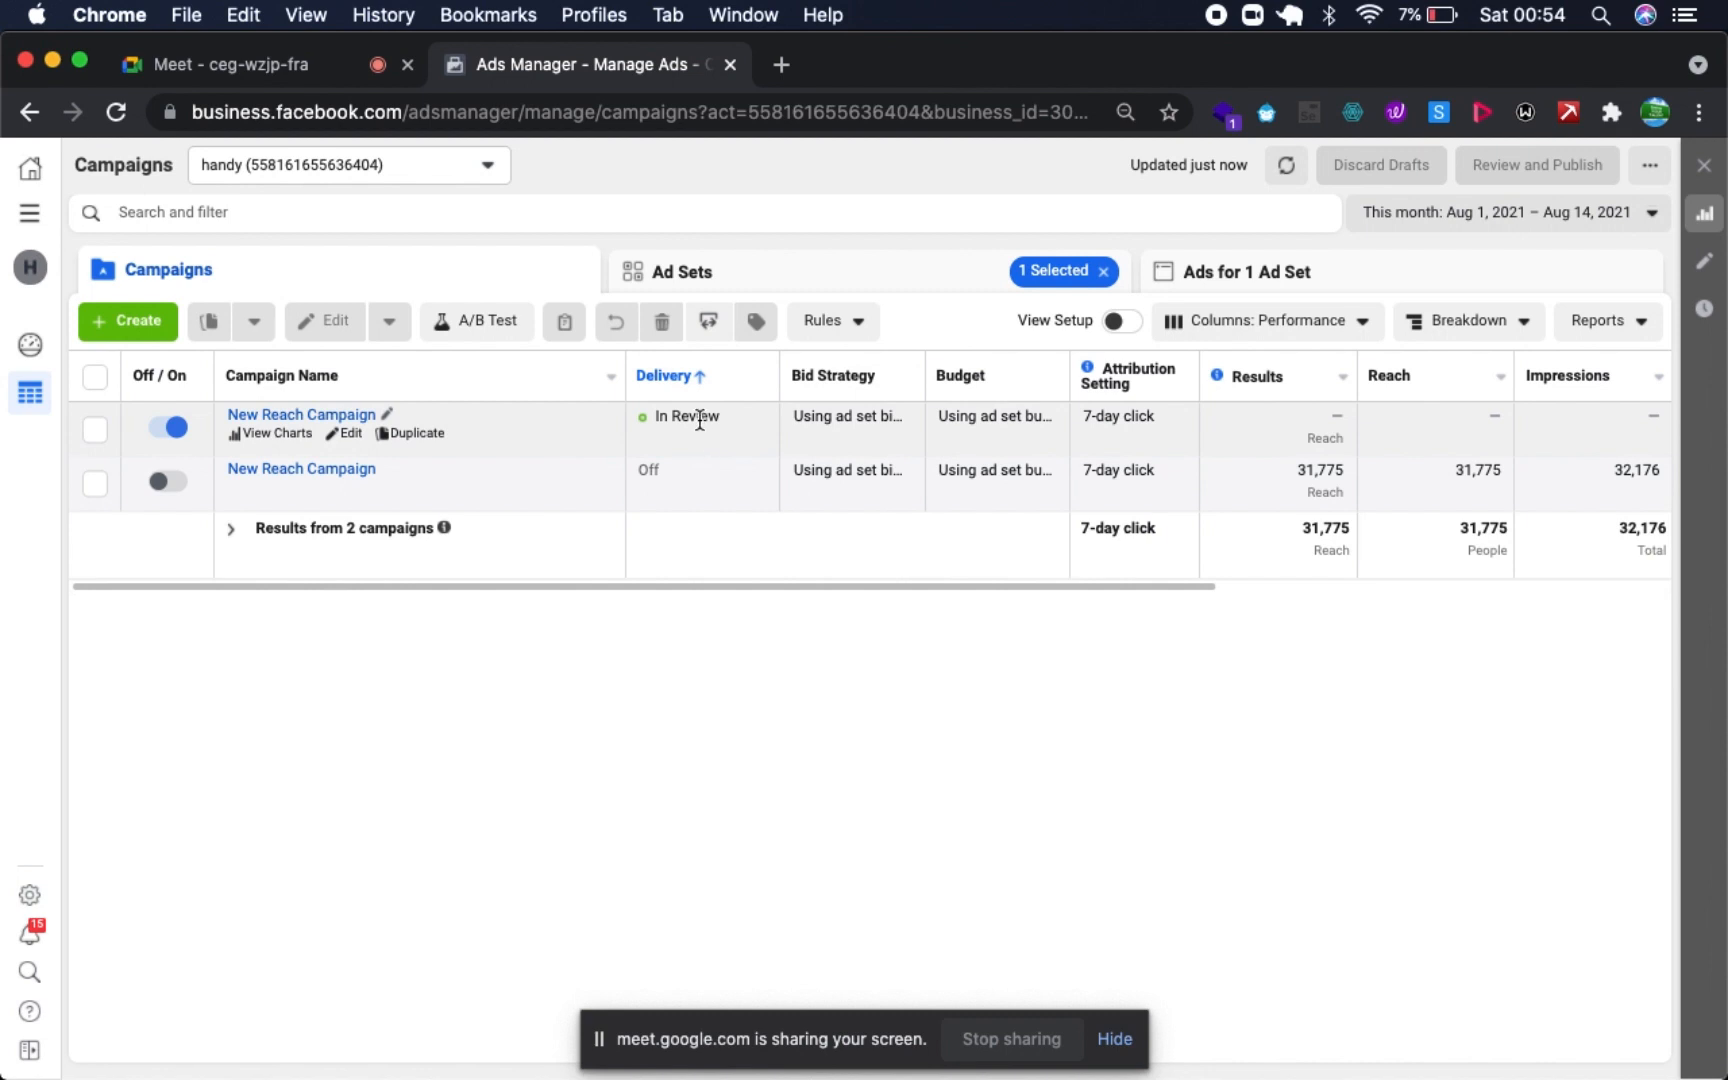
scroll(938, 467, right, 5)
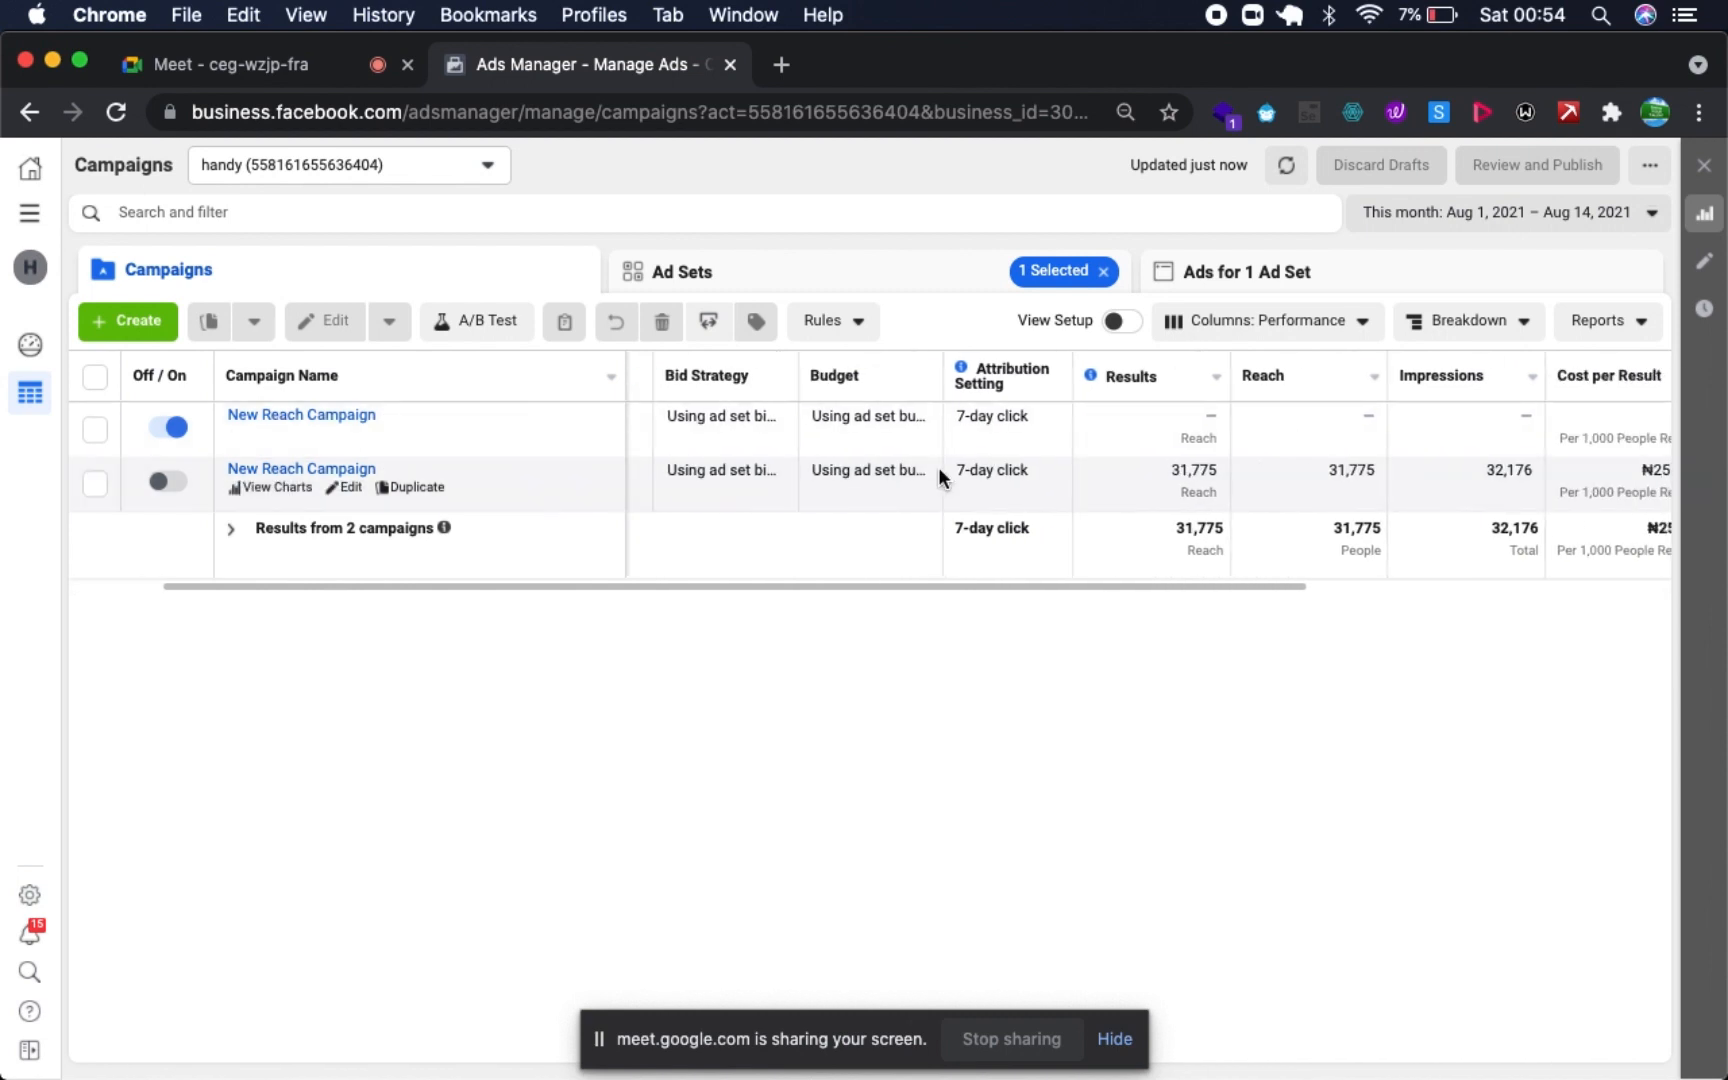
scroll(938, 467, left, 5)
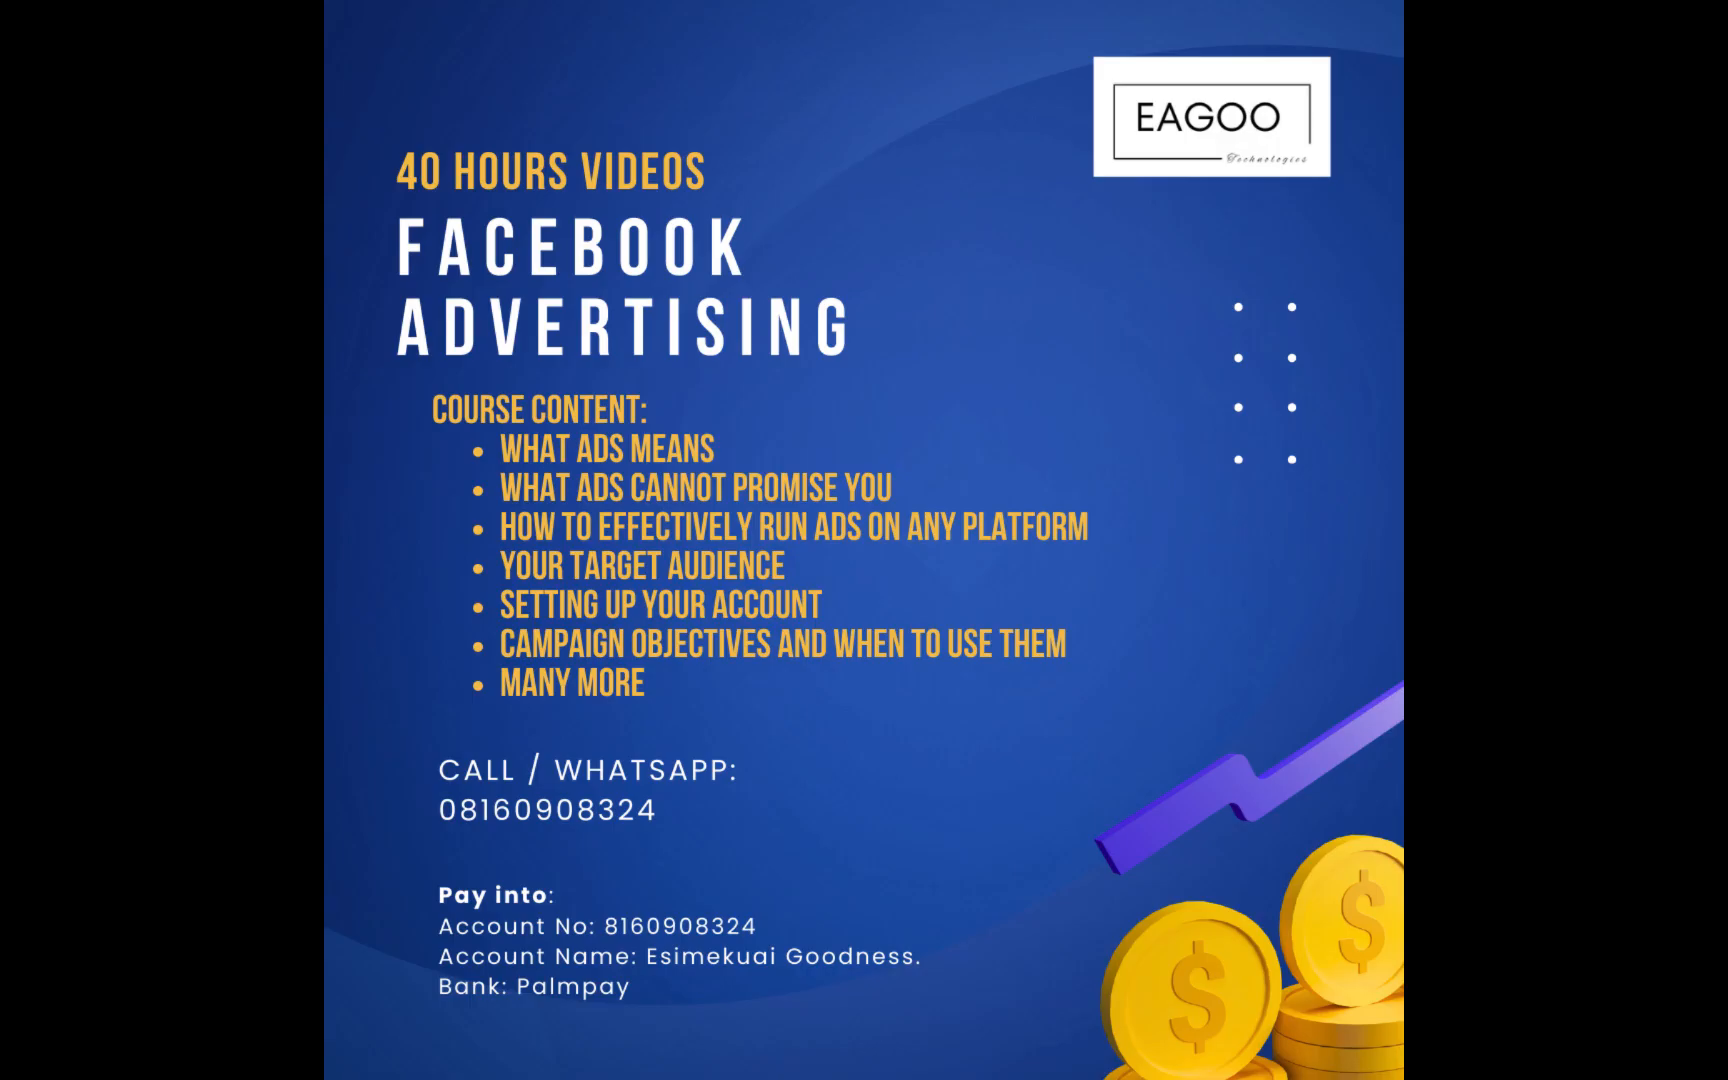